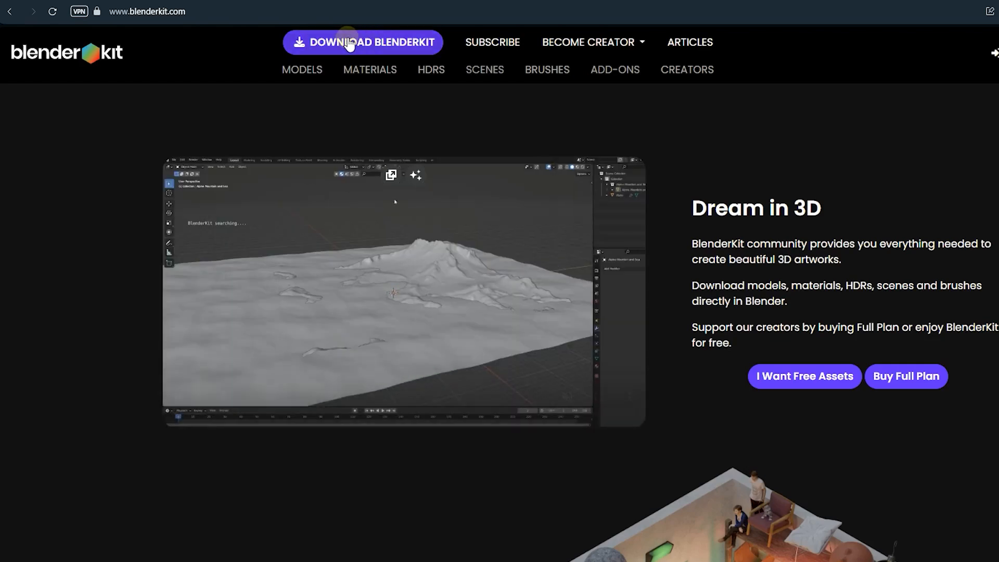
scroll(255, 203, down, 5)
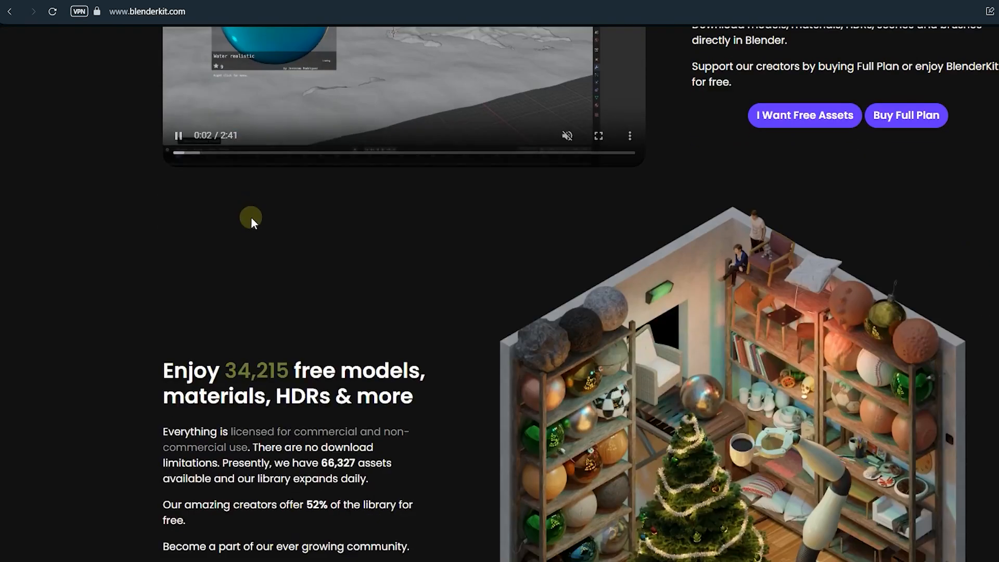
scroll(252, 218, up, 5)
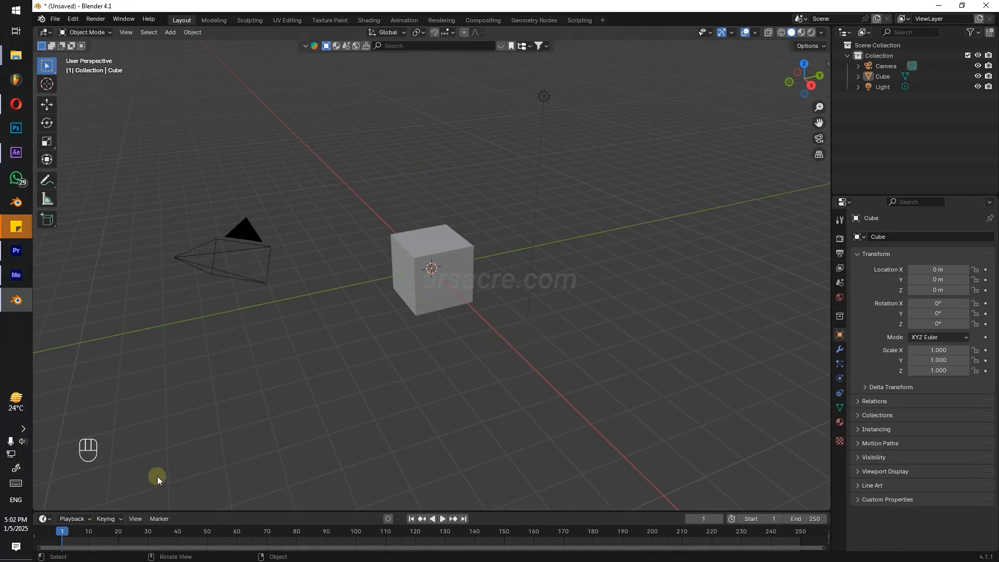
click(320, 342)
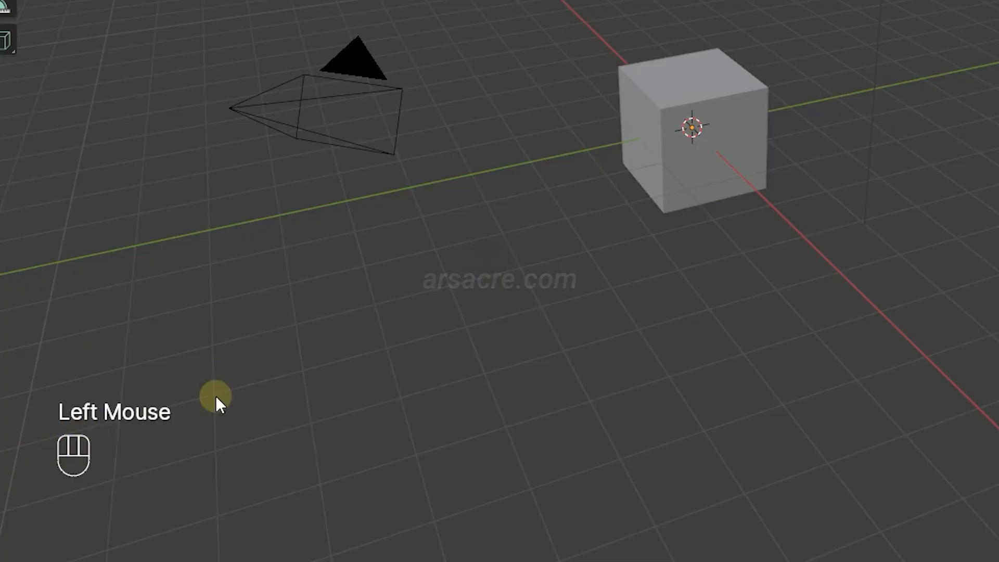
click(453, 267)
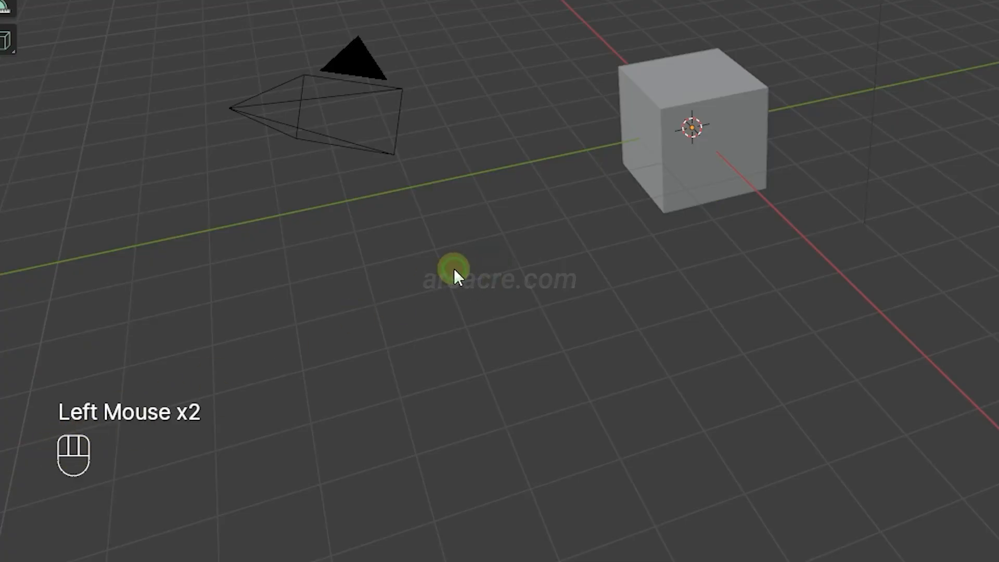
right_click(454, 268)
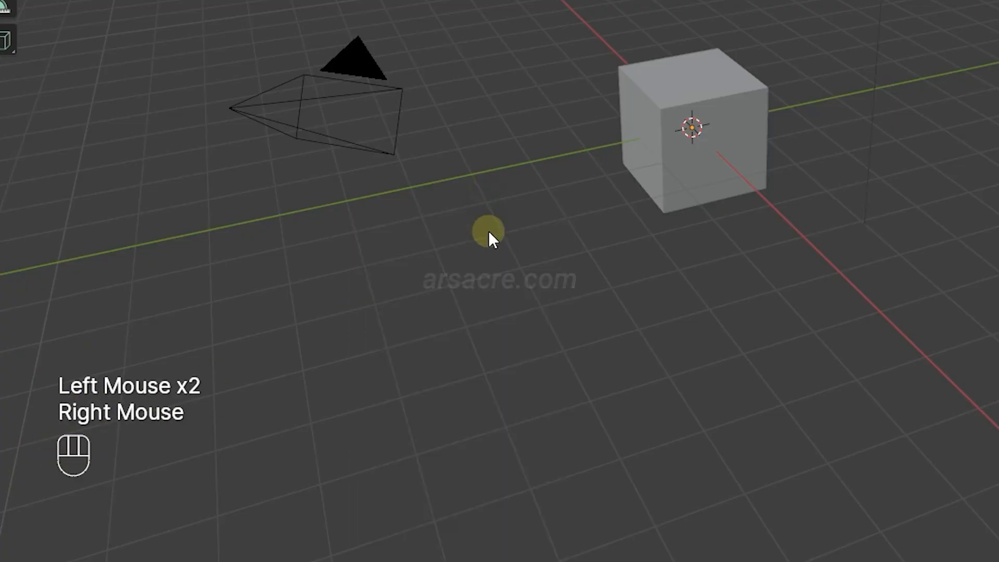
middle_click(489, 233)
middle_click(488, 233)
middle_click(488, 233)
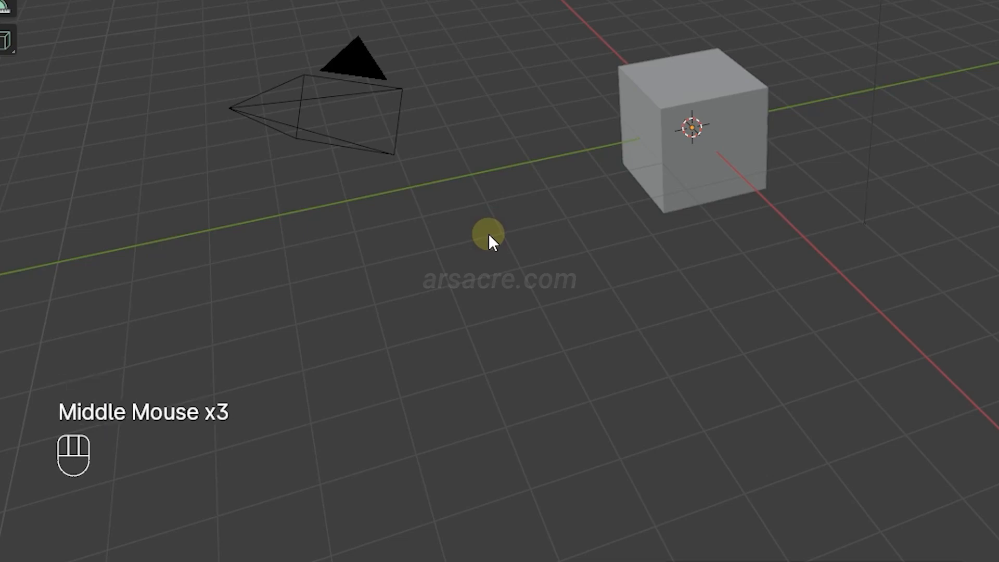
Zoom the 3D viewport in and out around the default cube.
scroll(489, 233, up, 1)
scroll(672, 233, up, 3)
scroll(671, 233, down, 4)
scroll(669, 231, up, 3)
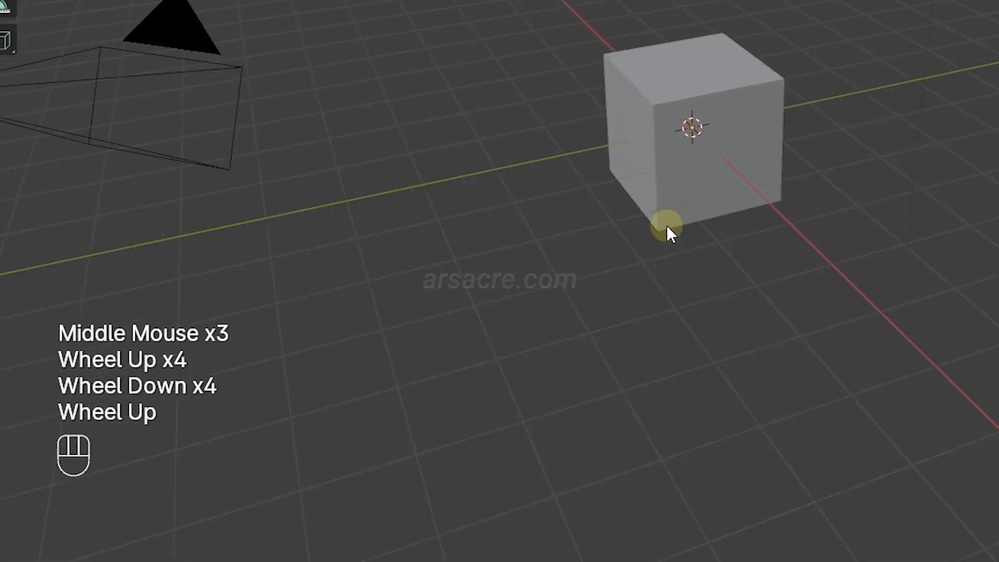
scroll(670, 233, down, 3)
scroll(646, 229, down, 1)
scroll(611, 232, up, 2)
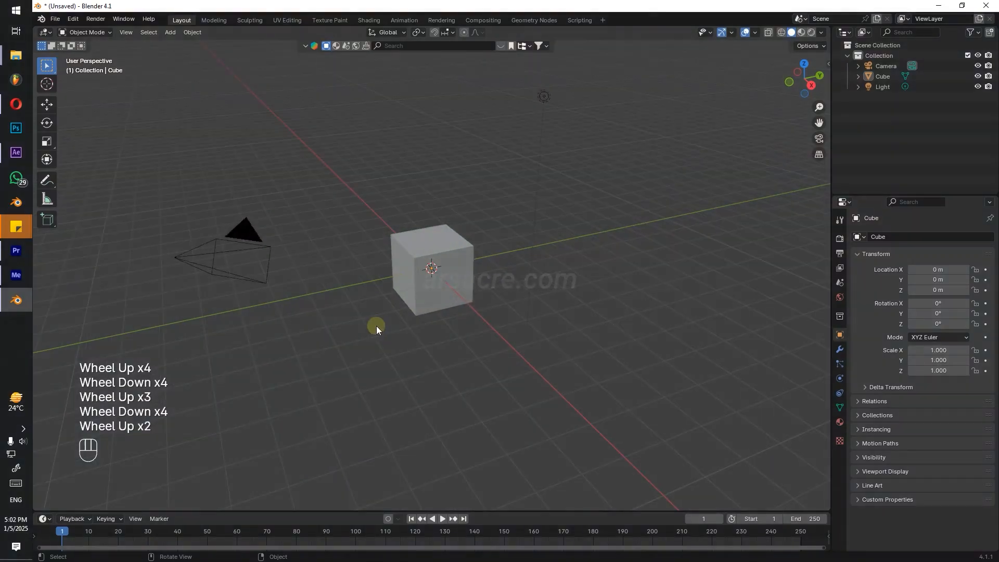
Orbit and pan around the cube, snap to the Back Orthographic view, and return to a perspective view.
middle_drag(611, 232, 641, 235)
middle_drag(392, 328, 345, 356)
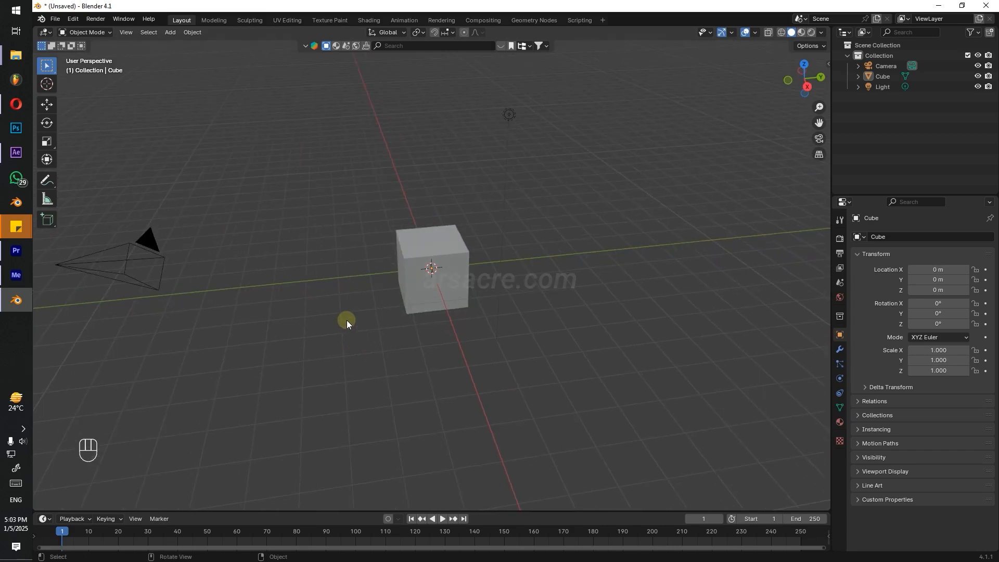
shift+middle_drag(336, 312, 381, 290)
alt+scroll(384, 261, up, 1)
alt+middle_drag(452, 211, 448, 239)
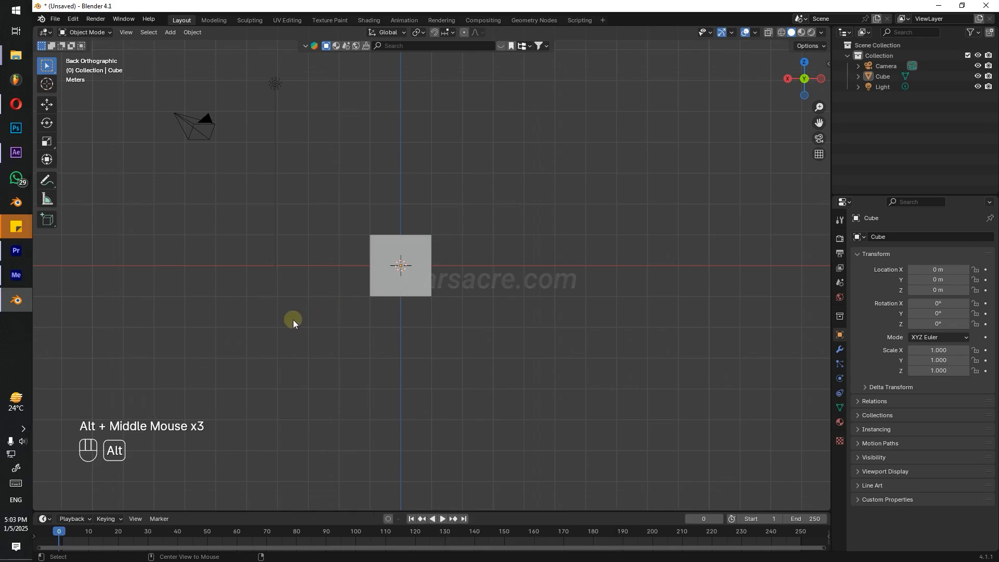
middle_drag(293, 319, 570, 285)
scroll(717, 321, down, 2)
Select the cube and show its object transform properties.
double_click(840, 333)
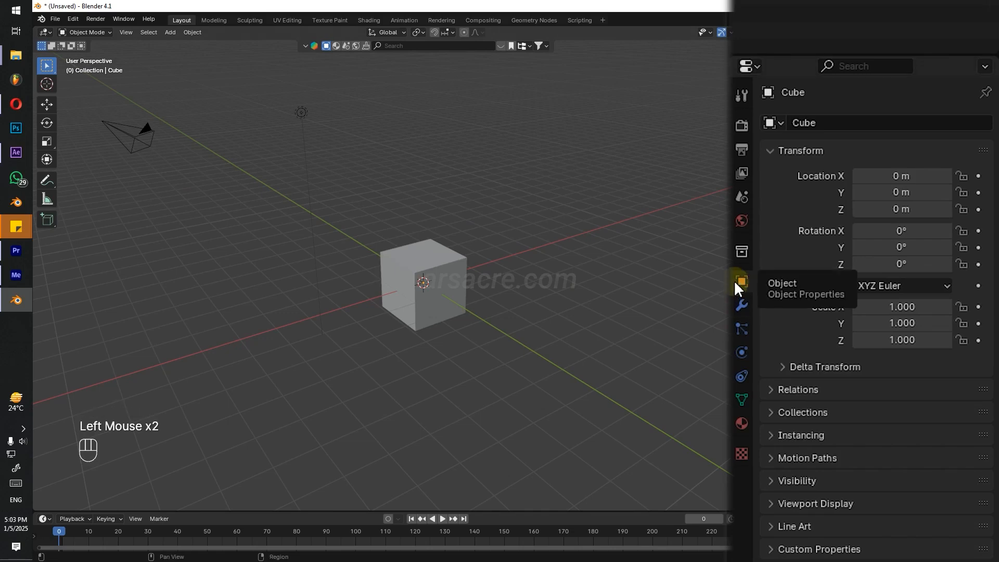
click(427, 260)
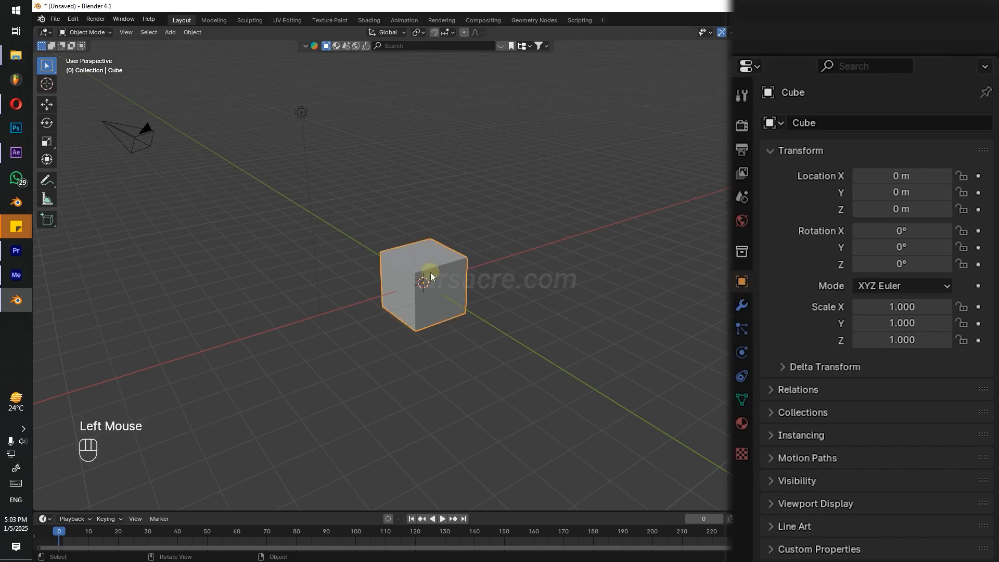
drag(376, 188, 418, 258)
click(435, 255)
click(743, 281)
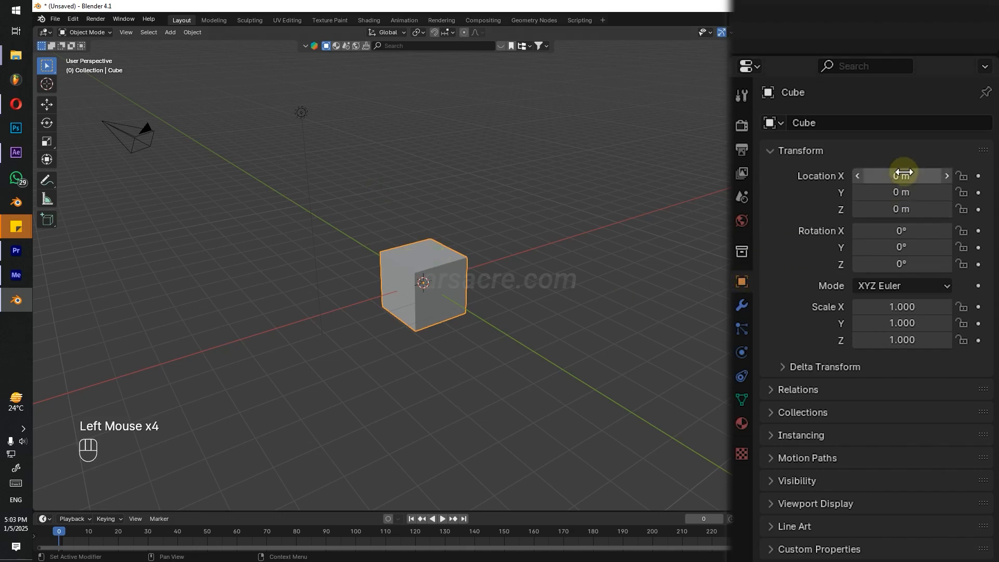
Try changing the cube's location and rotation values in its transform properties, undoing each change.
drag(900, 175, 880, 263)
key(ctrl+z)
key(ctrl+z)
key(ctrl+z)
key(ctrl+z)
key(ctrl+z)
key(ctrl+z)
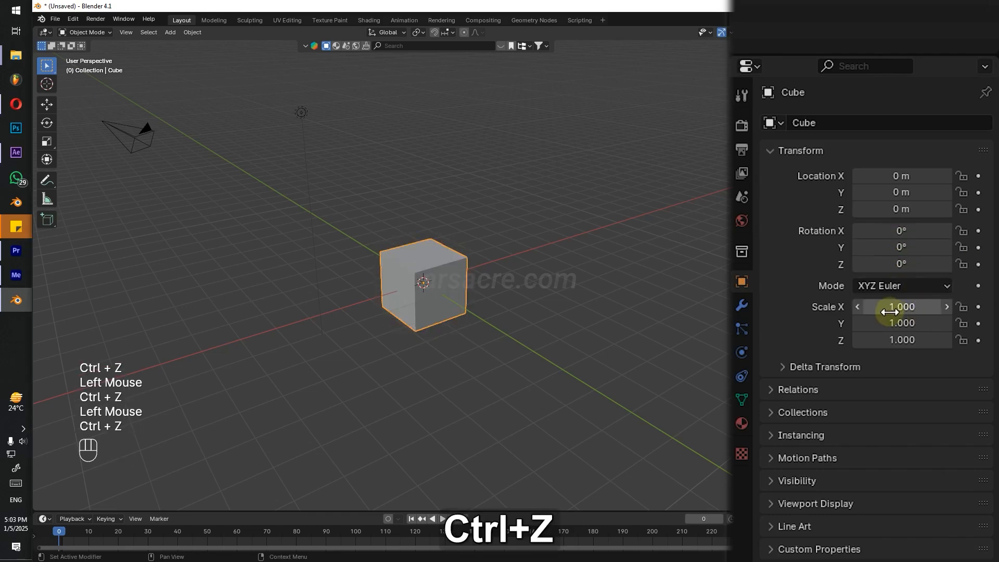
Try changing the cube's X, Y and Z scale values in its transform properties, undoing each change.
drag(888, 307, 957, 324)
key(ctrl+z)
key(ctrl+z)
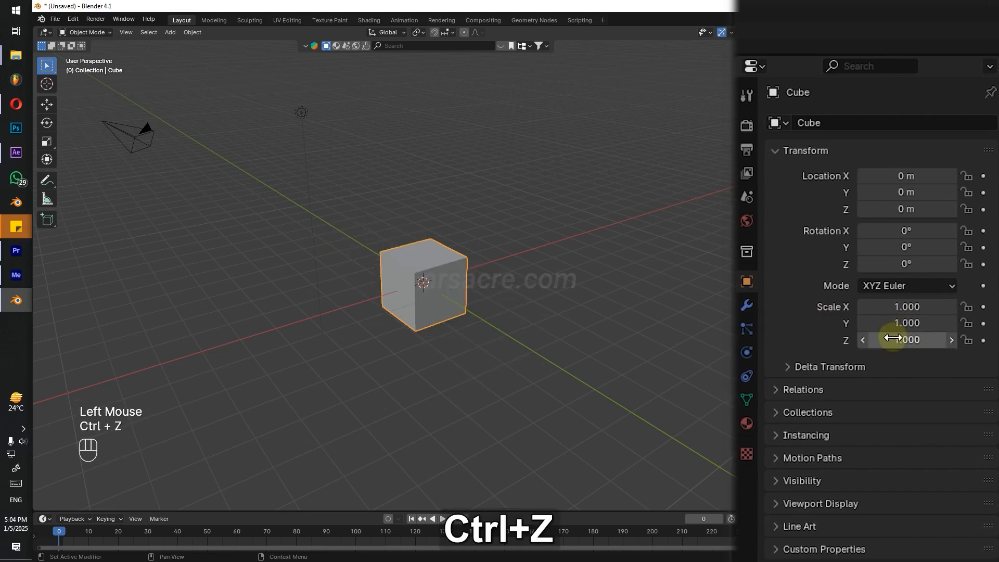
drag(893, 340, 926, 339)
key(ctrl+z)
Reselect the cube, try enlarging it uniformly in the viewport, and cancel the scaling.
click(473, 196)
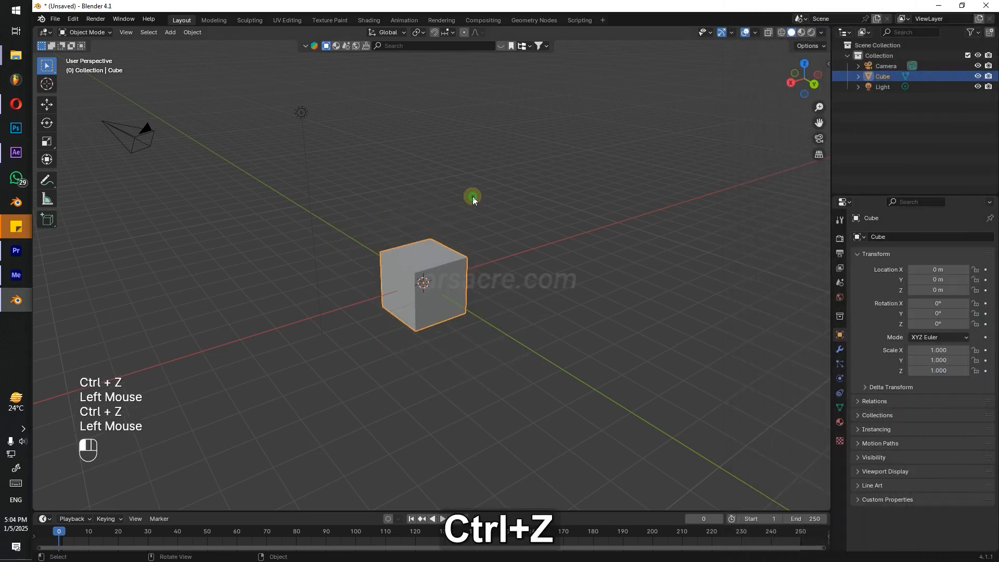
click(473, 196)
click(422, 248)
click(439, 230)
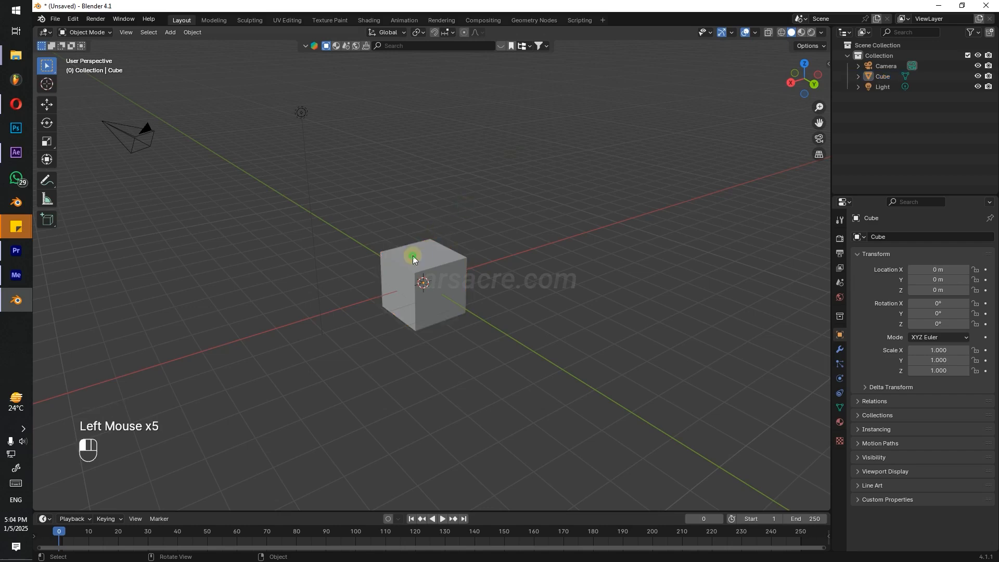
click(416, 254)
key(s)
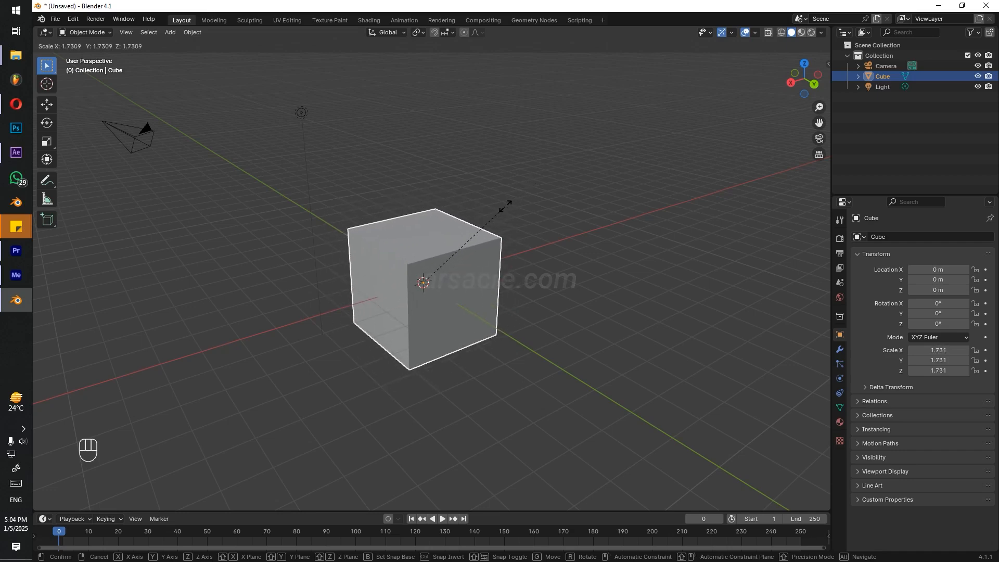
key(Escape)
Try scaling the cube along the global Y axis and the global X axis, and cancel the scaling.
click(430, 249)
click(431, 248)
key(s)
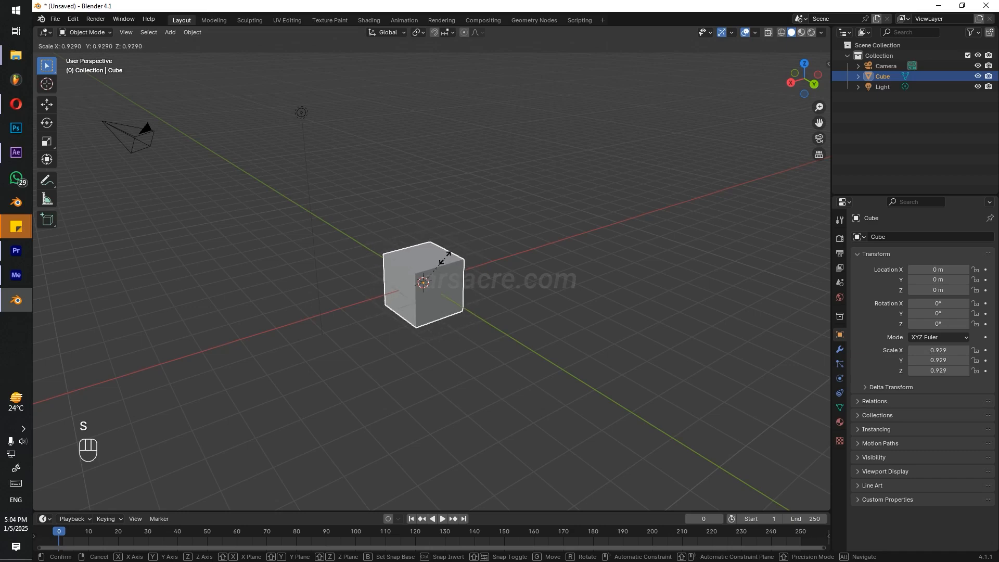
key(y)
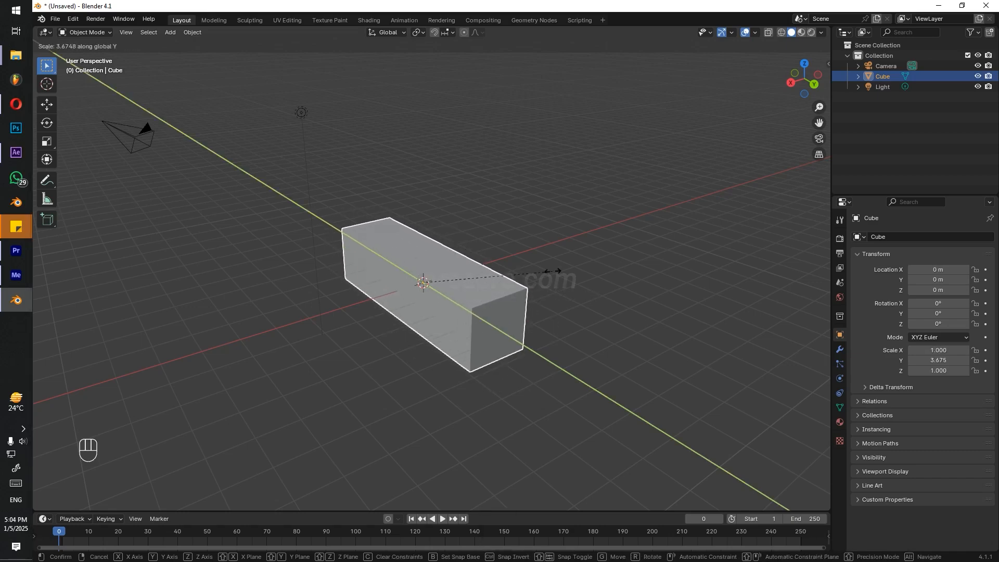
key(x)
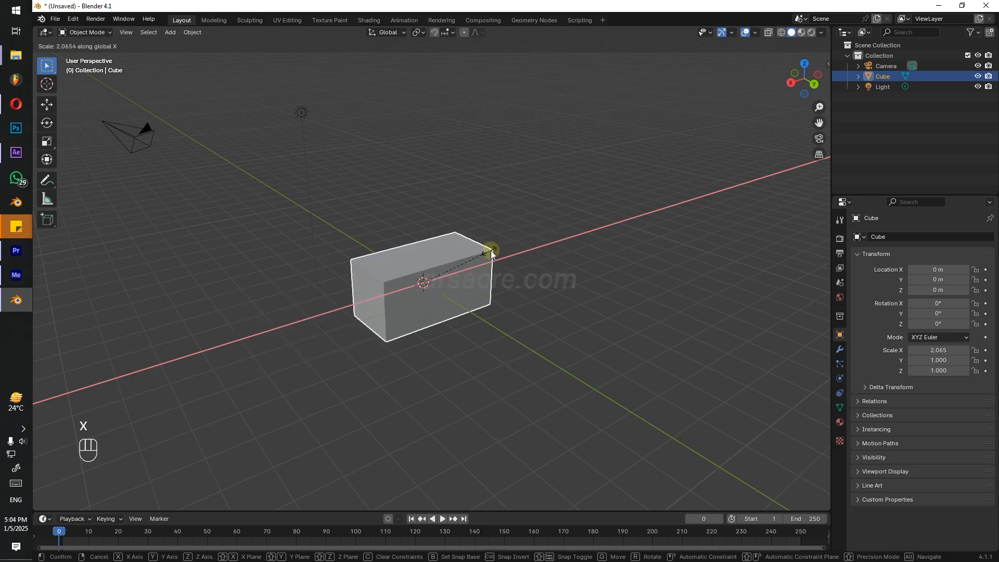
key(Escape)
click(495, 243)
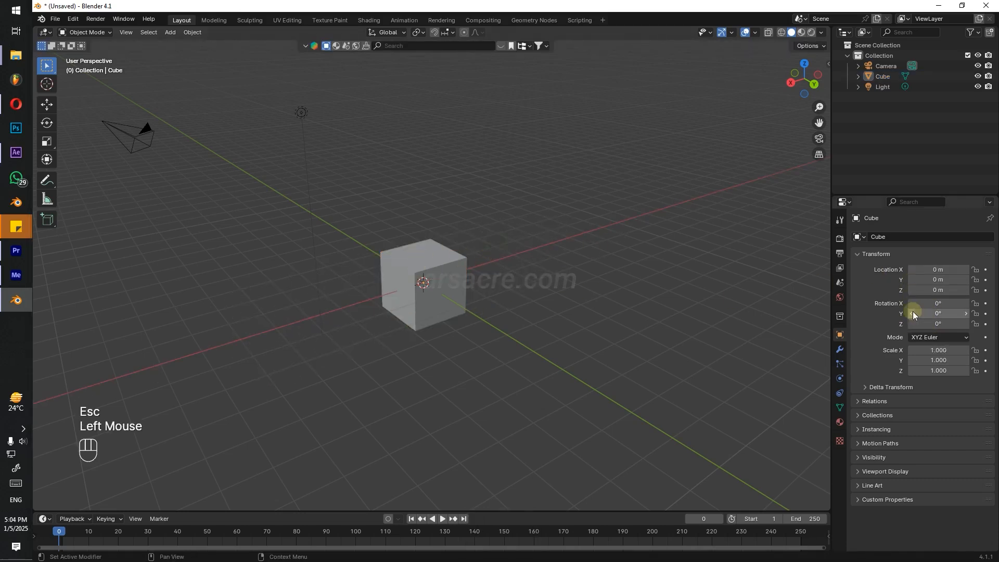
Try rotating the cube about the global Y, X and Z axes, and cancel the rotation.
click(431, 248)
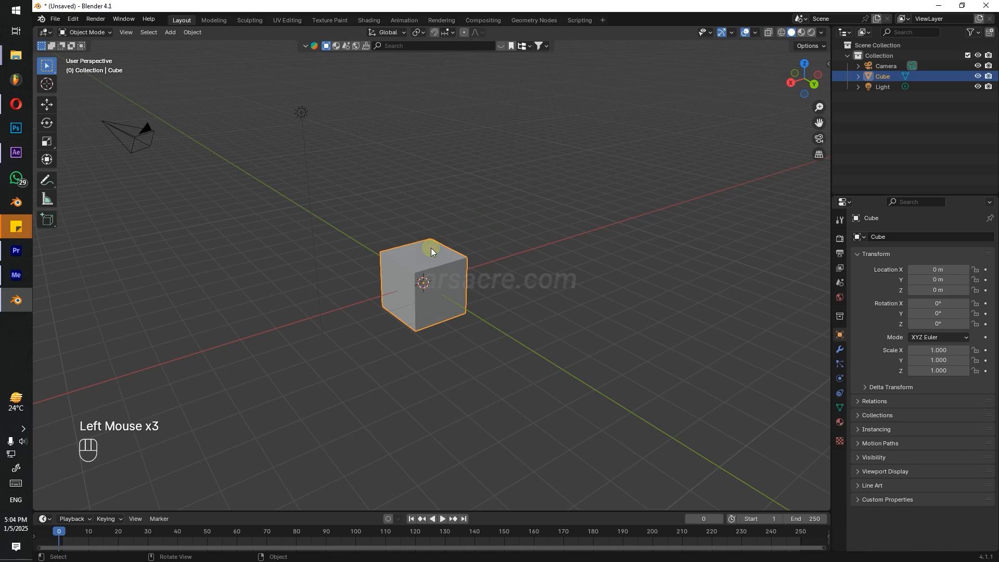
key(r)
key(y)
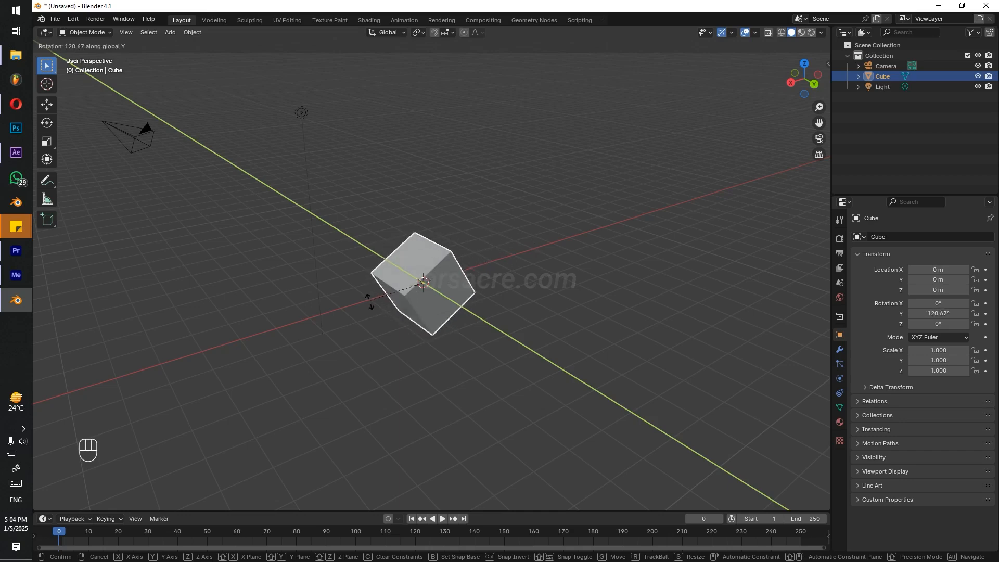
key(x)
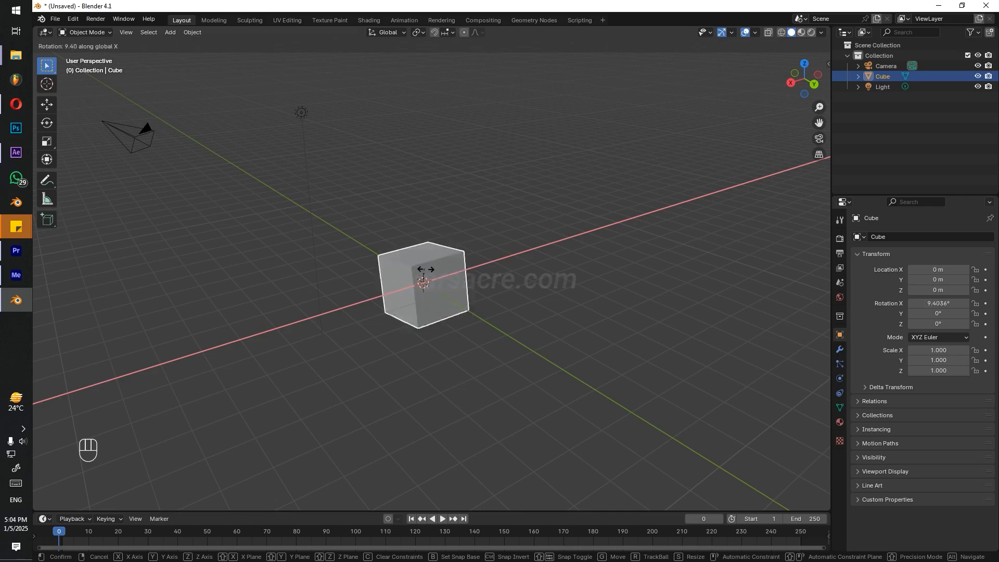
key(z)
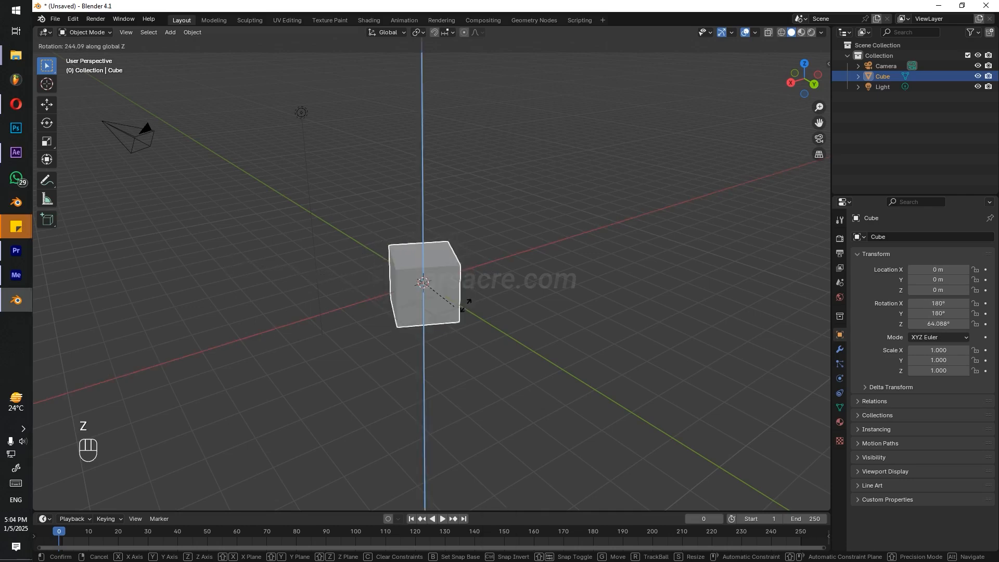
key(Escape)
click(582, 241)
Reselect the cube, try moving it freely upward in the viewport, and cancel the move.
click(417, 256)
drag(431, 259, 467, 247)
click(535, 237)
click(439, 263)
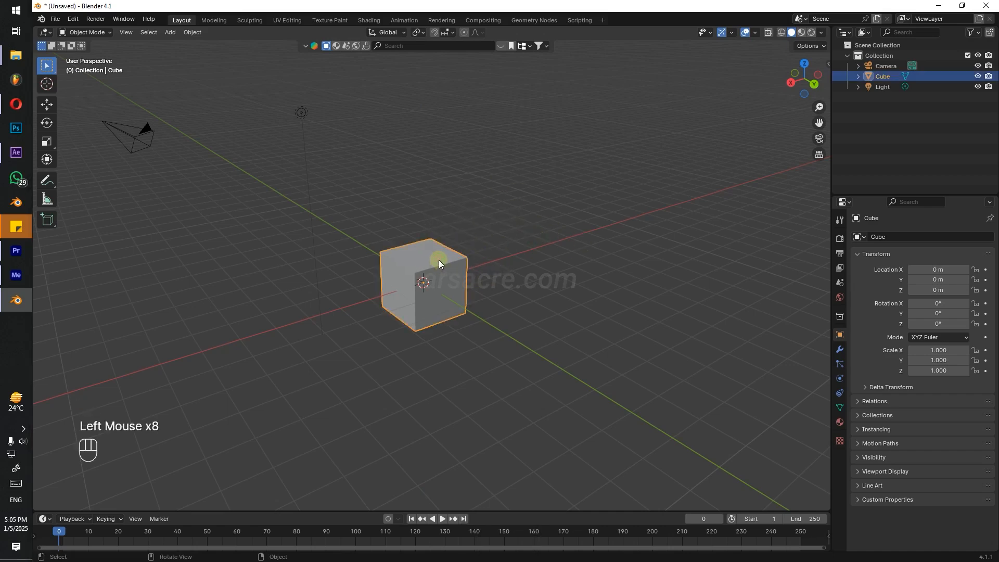
key(g)
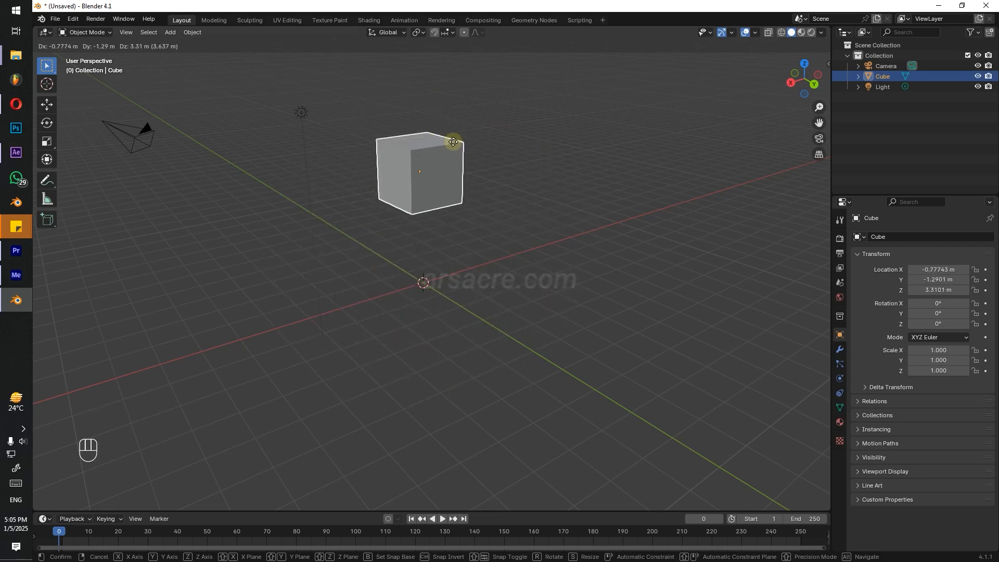
key(Escape)
Try moving the cube along the global Y axis and along the global X axis, cancelling each move.
click(436, 251)
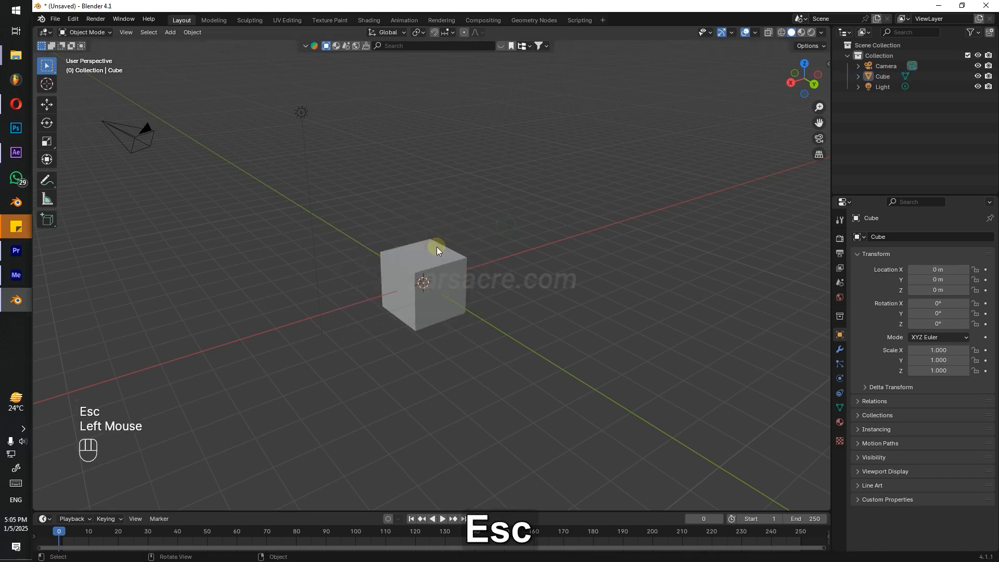
click(437, 251)
key(g)
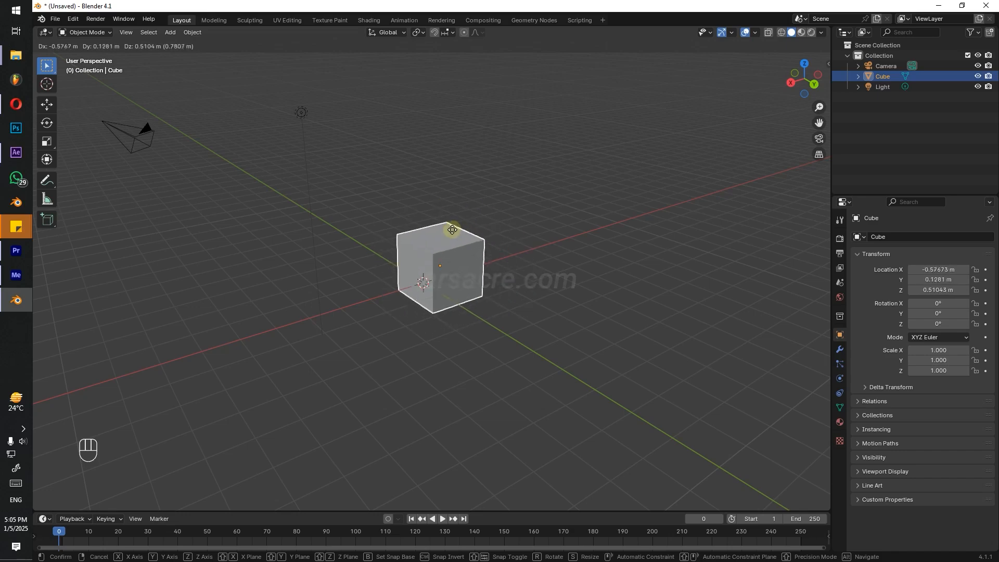
key(y)
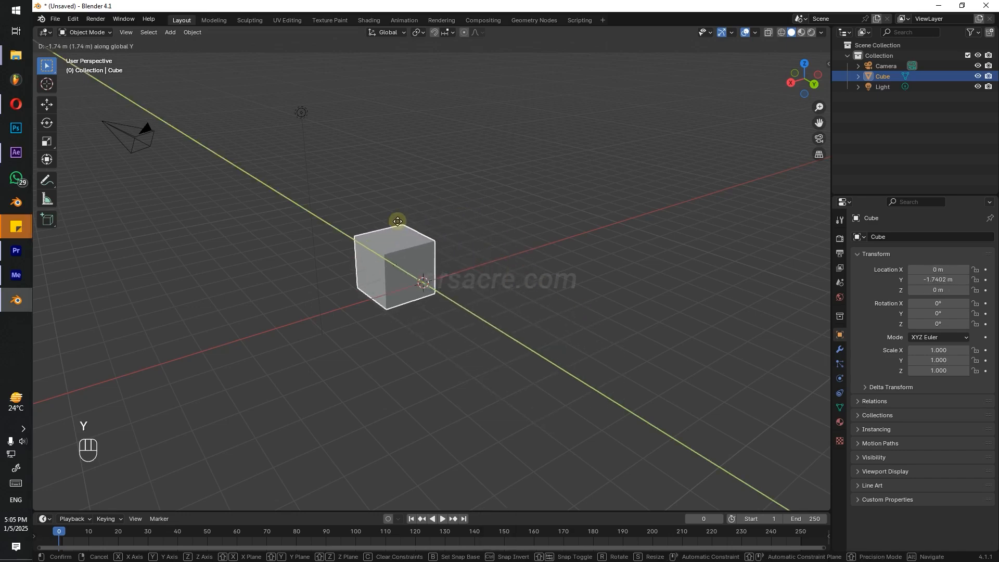
key(Escape)
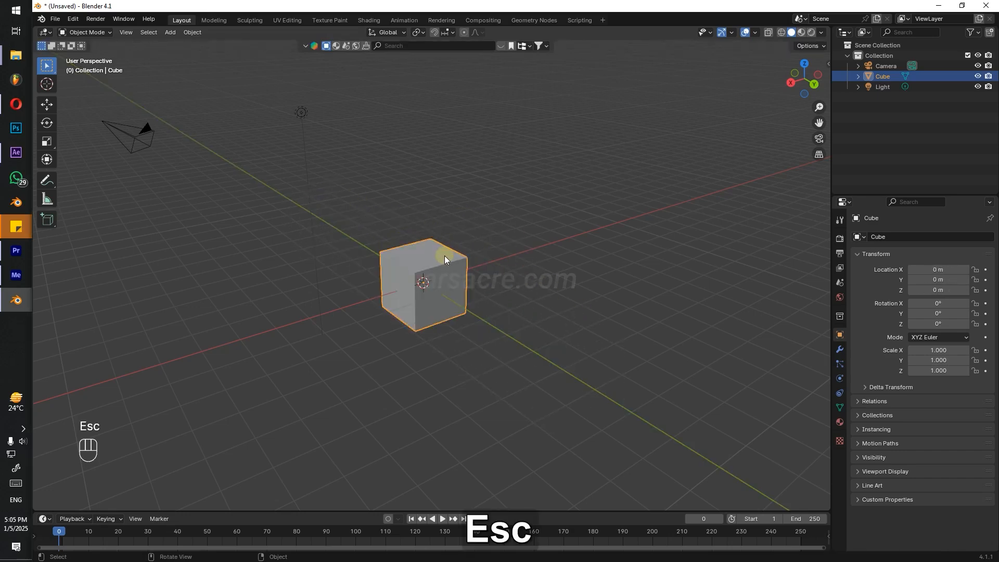
key(g)
key(x)
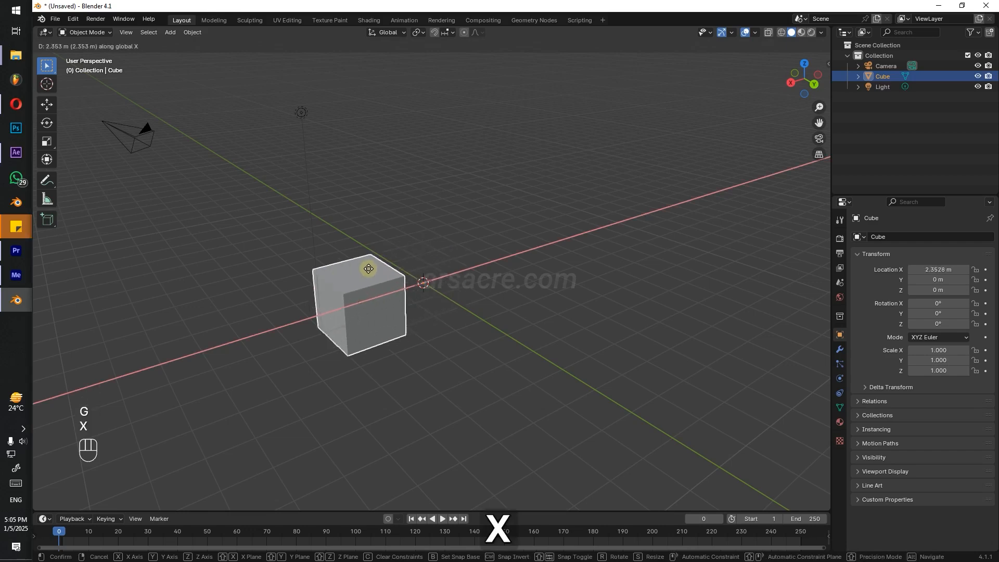
key(Escape)
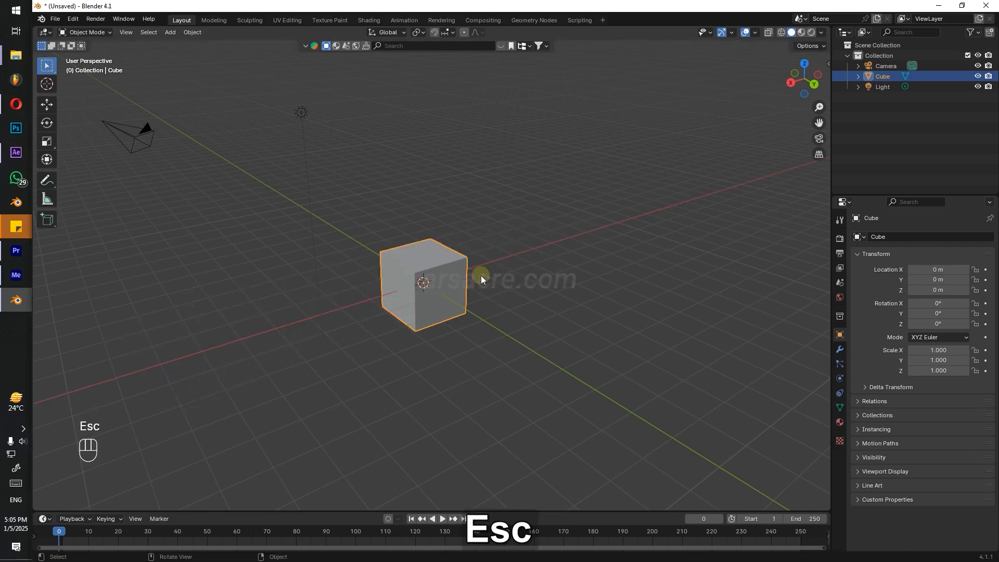
Try moving the cube along the global Z axis, cancel the move and deselect the cube.
key(g)
key(z)
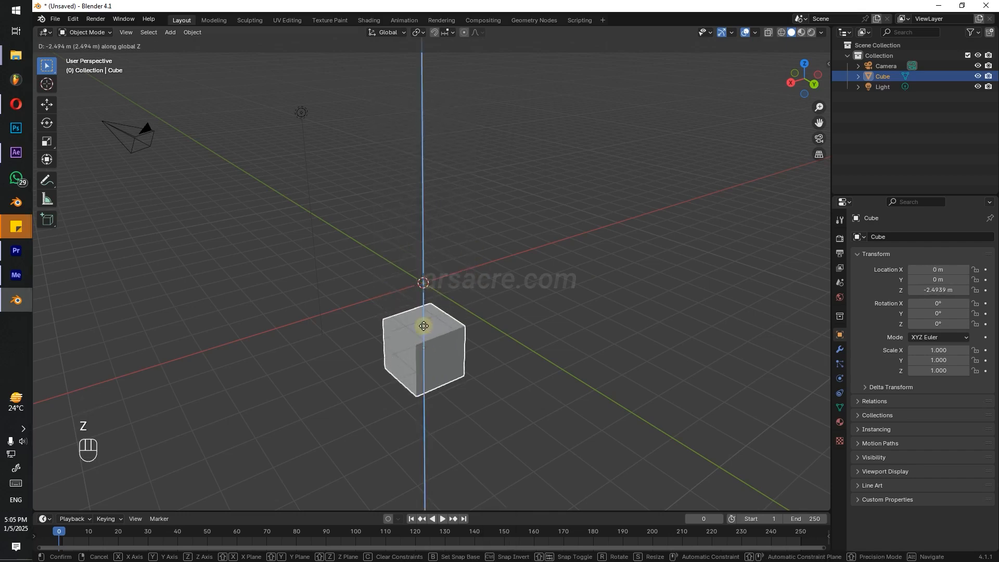
key(Escape)
click(637, 166)
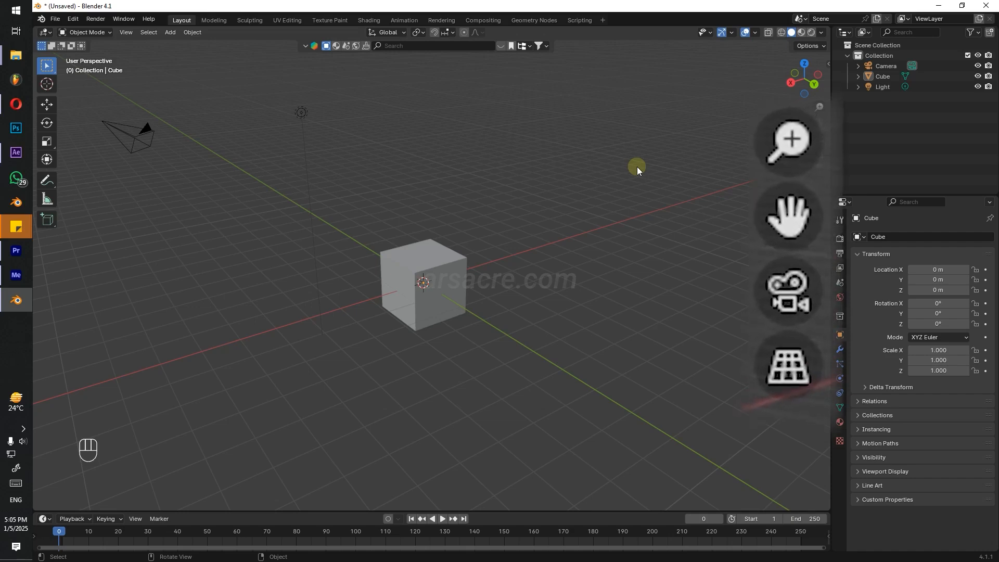
Look through the scene camera and return to the user perspective, repeating the switch twice.
click(788, 311)
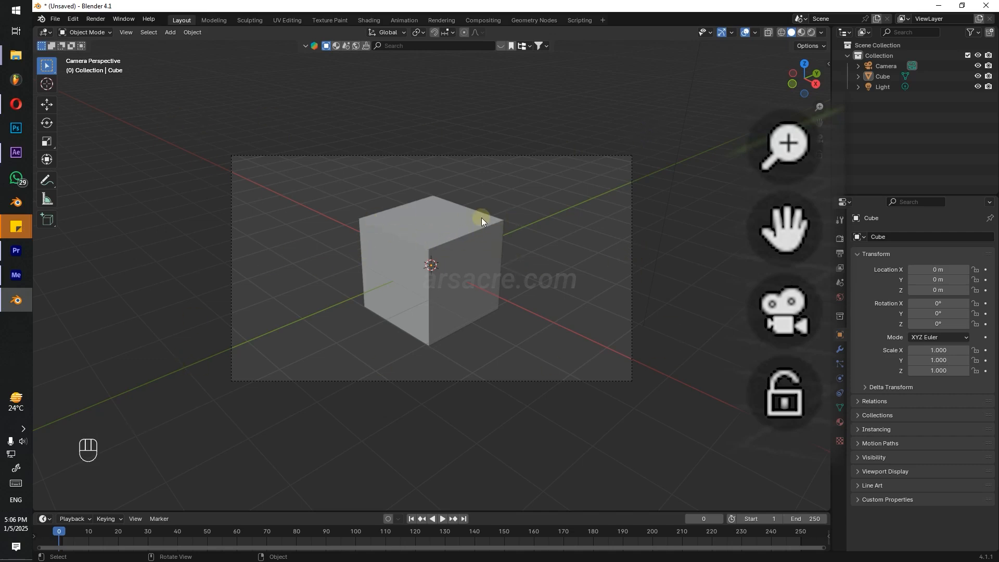
click(788, 312)
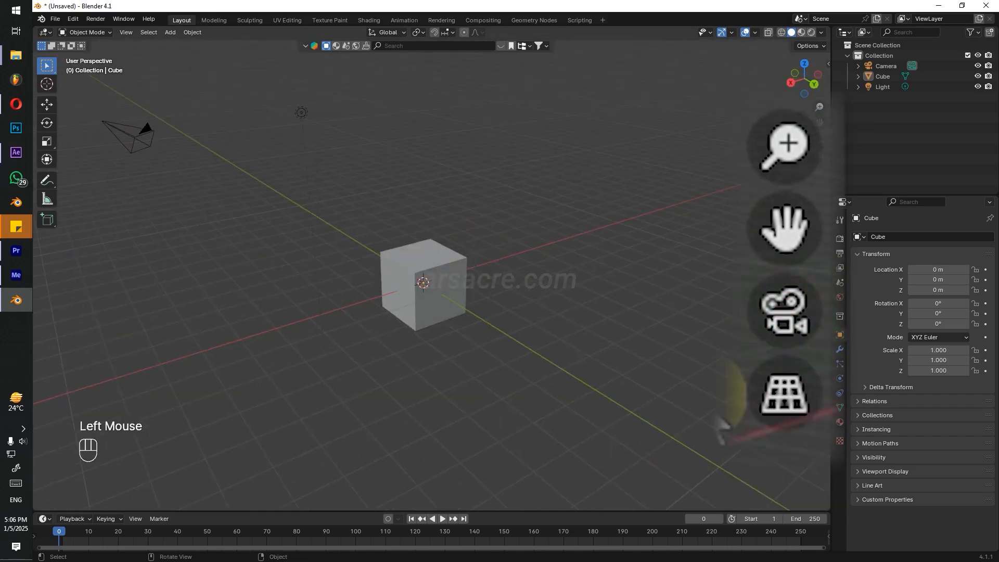
click(788, 313)
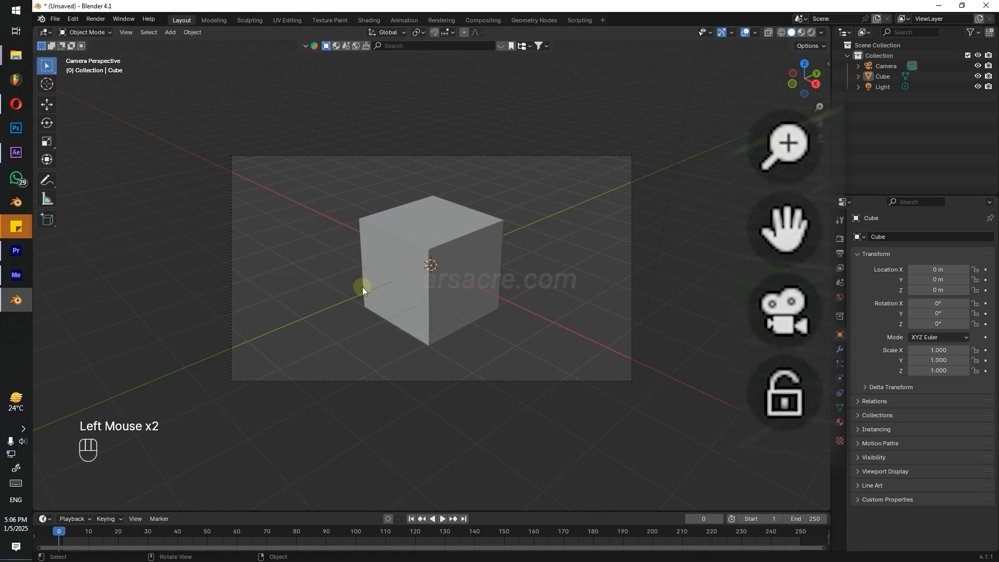
click(780, 311)
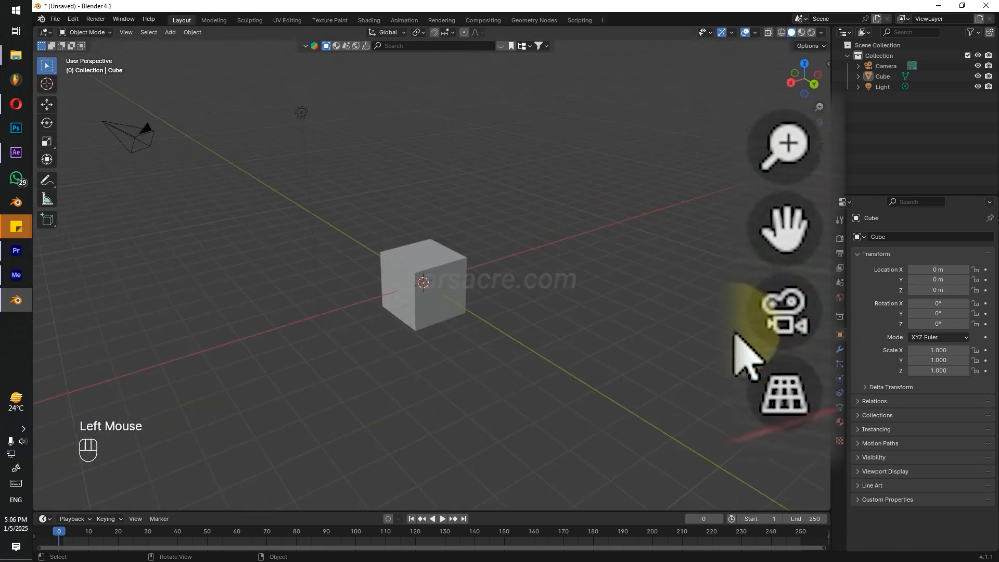
Frame the cube from below and align the scene camera to the current view.
scroll(421, 263, up, 3)
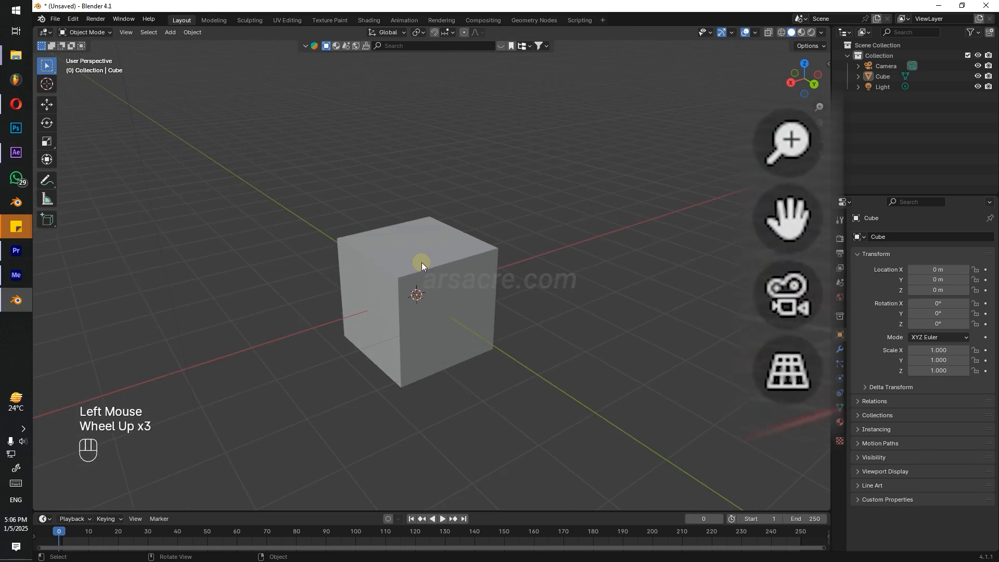
middle_drag(489, 242, 555, 245)
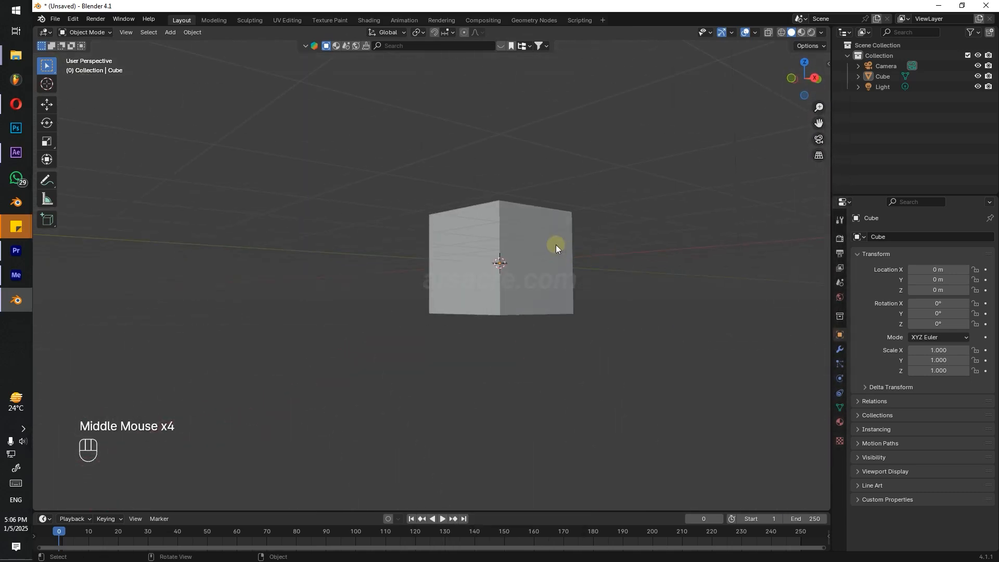
shift+middle_drag(517, 211, 510, 296)
shift+middle_drag(481, 341, 457, 256)
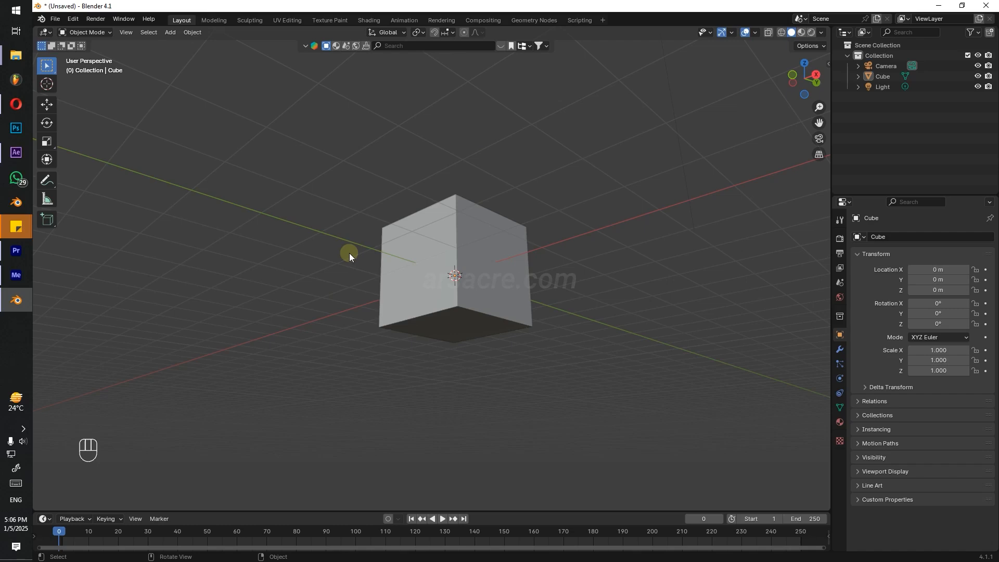
key(ctrl+alt+KP_0)
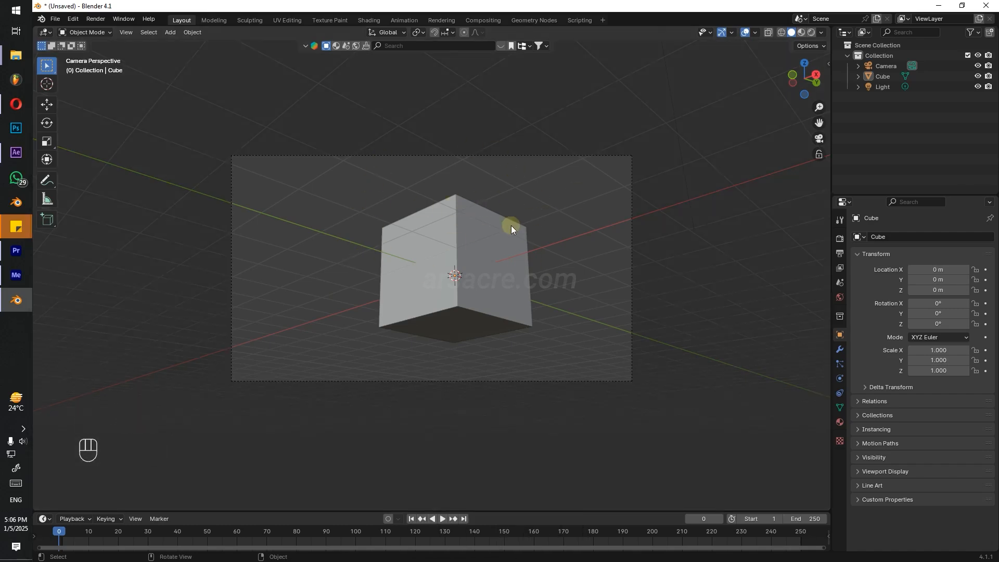
Leave the camera view to inspect the scene from other angles, returning to the camera view to check its framing.
click(822, 140)
middle_drag(557, 230, 464, 286)
scroll(453, 283, up, 1)
scroll(453, 283, down, 4)
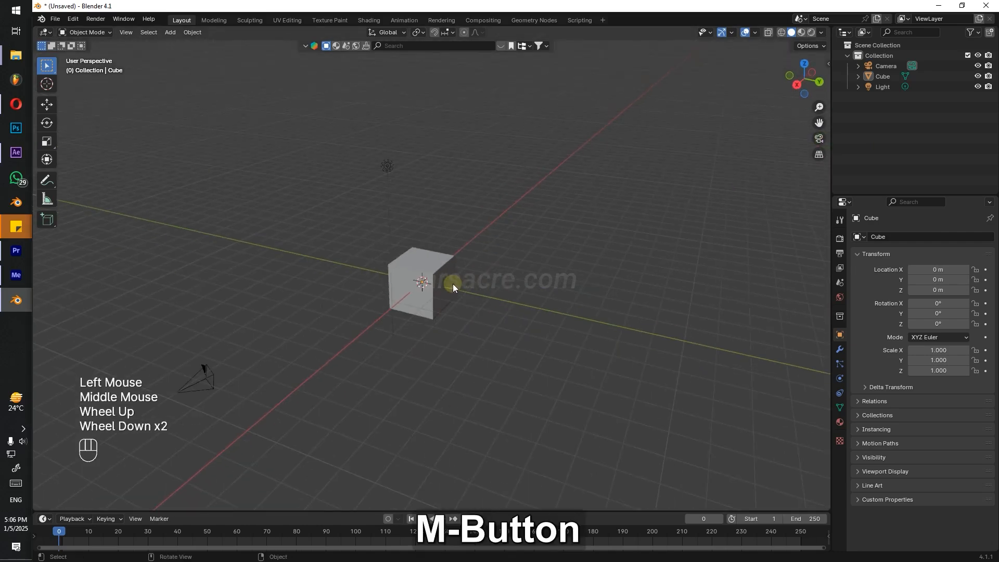
click(819, 137)
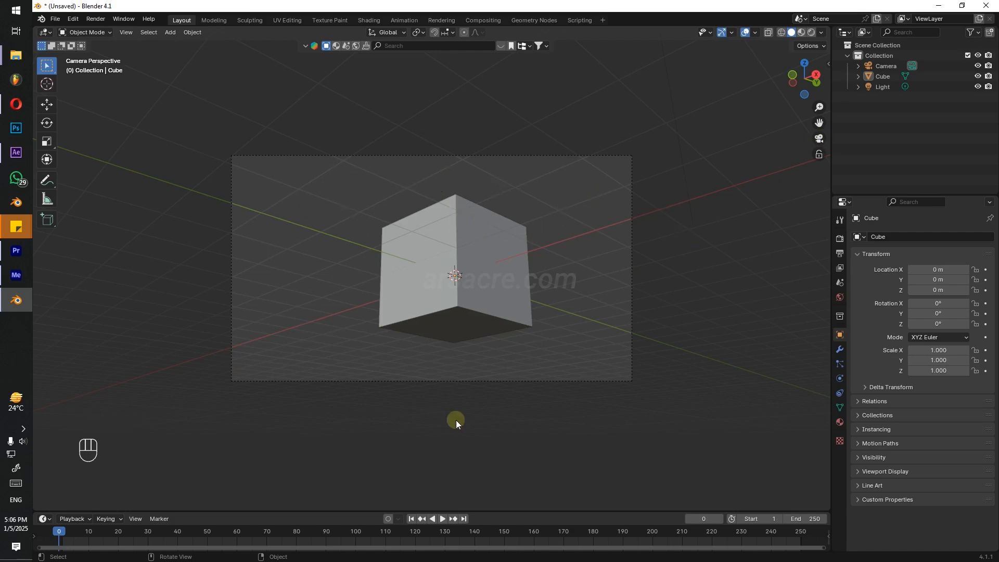
middle_drag(435, 231, 463, 274)
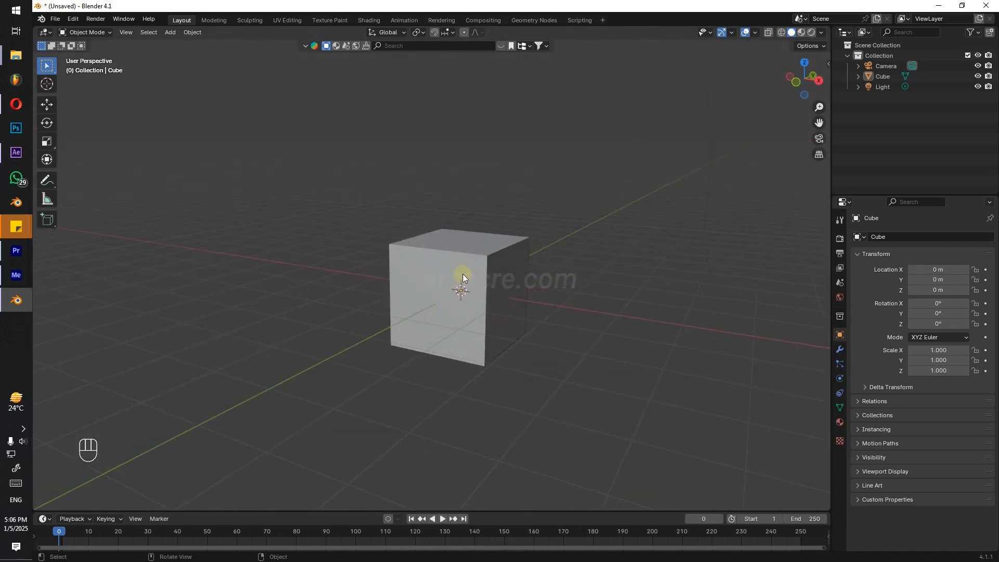
key(KP_0)
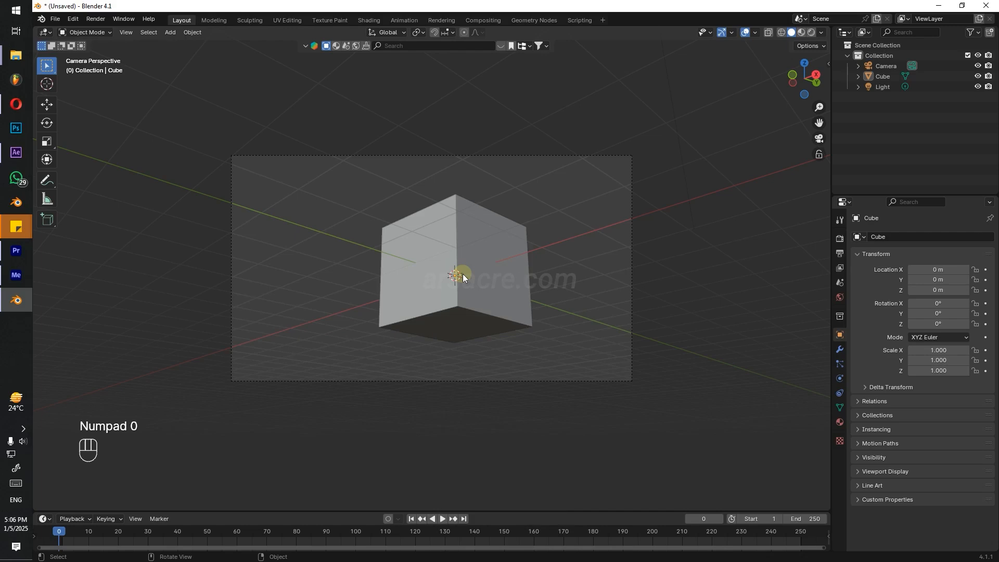
Select the cube and enable locking the camera to the view.
click(448, 237)
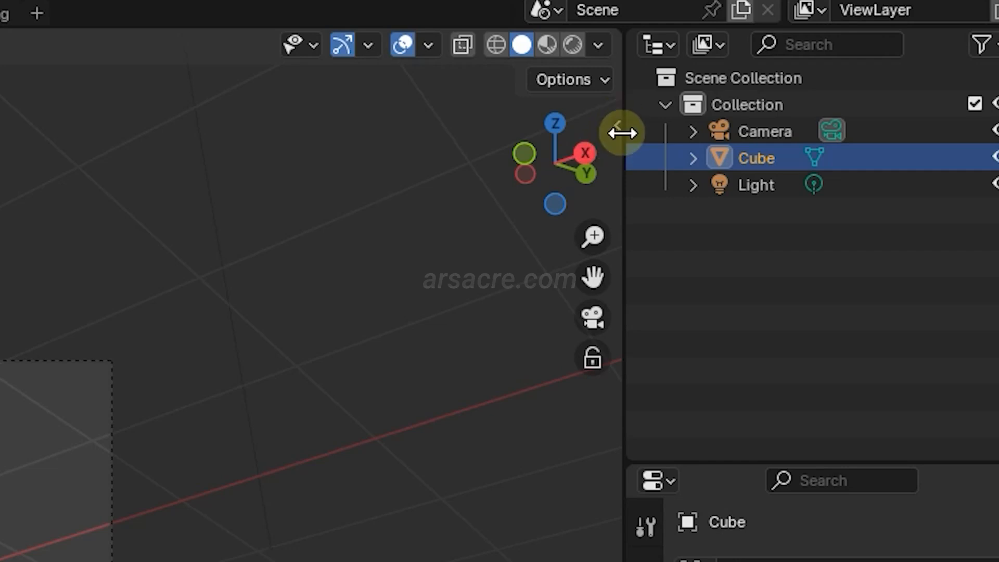
click(619, 130)
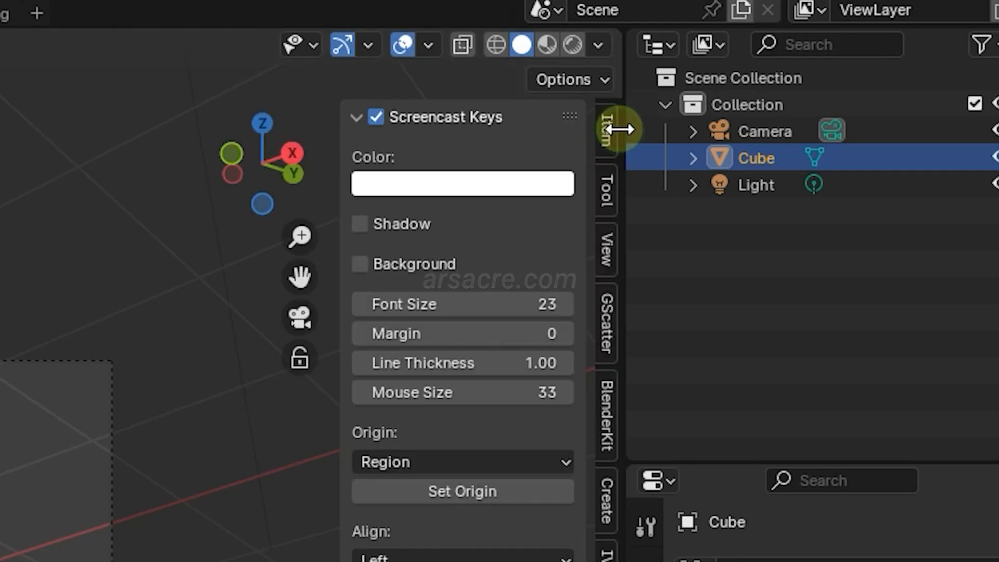
click(605, 250)
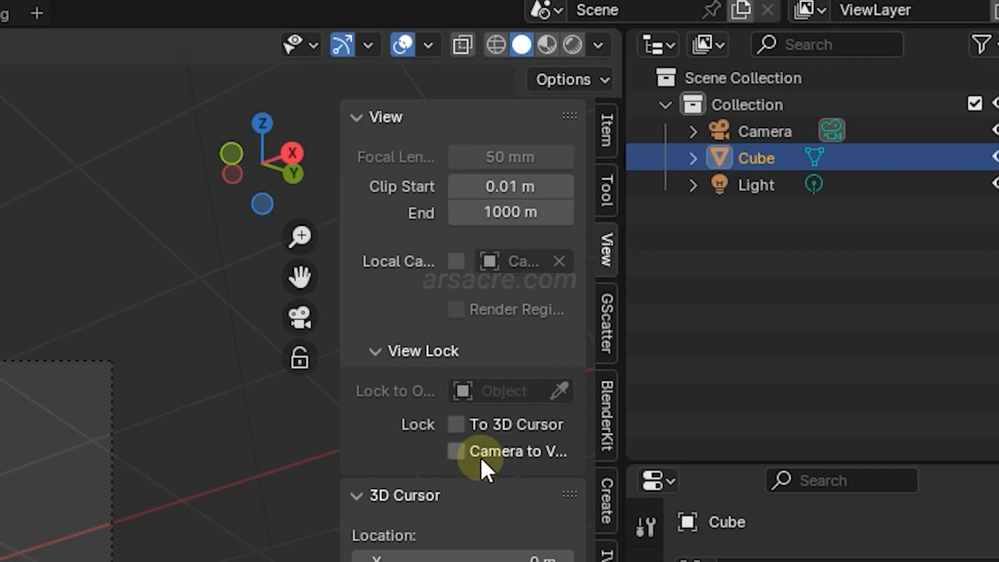
click(466, 451)
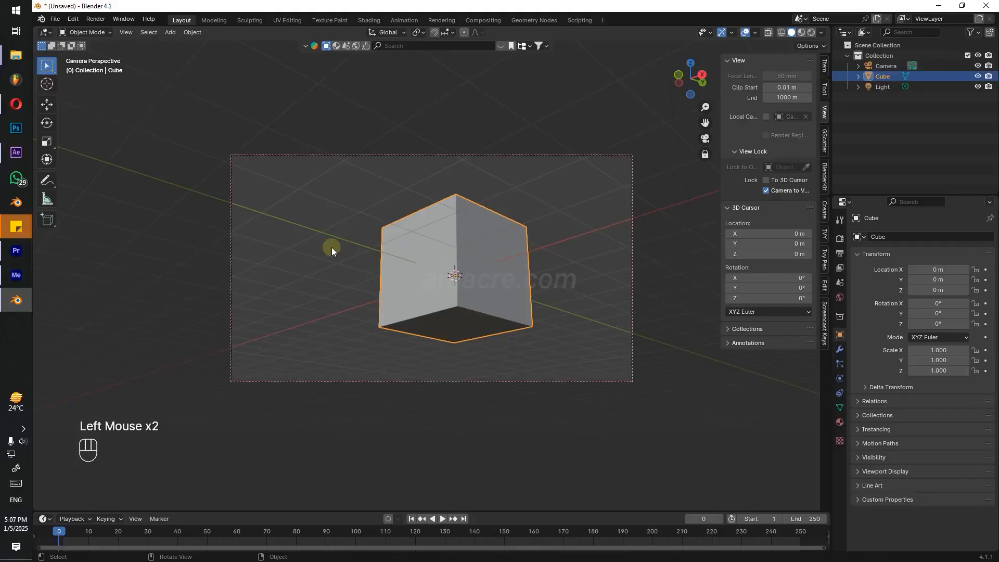
Deselect the cube, reframe it from above through the locked camera, and disable the camera-to-view lock.
click(333, 249)
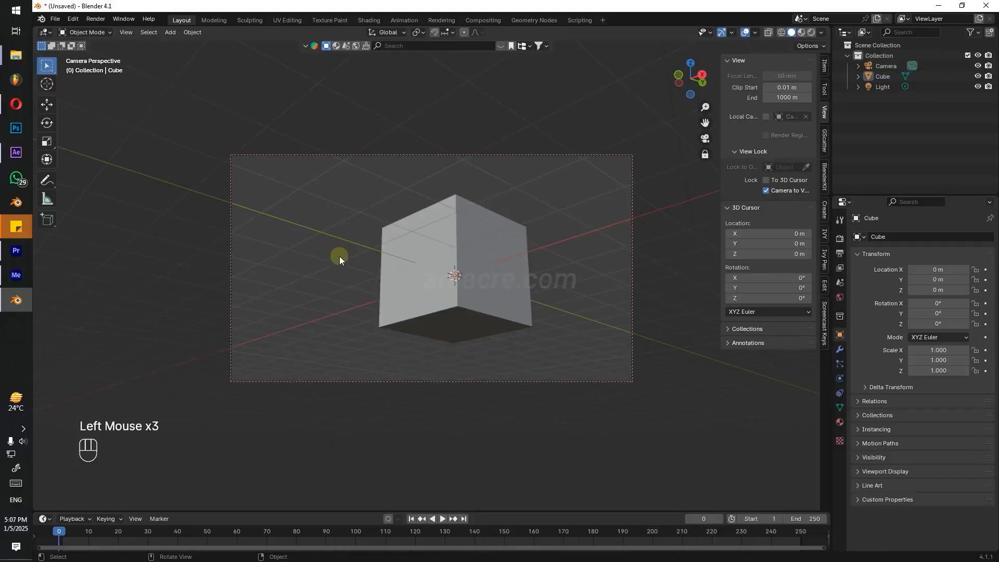
middle_drag(340, 256, 370, 253)
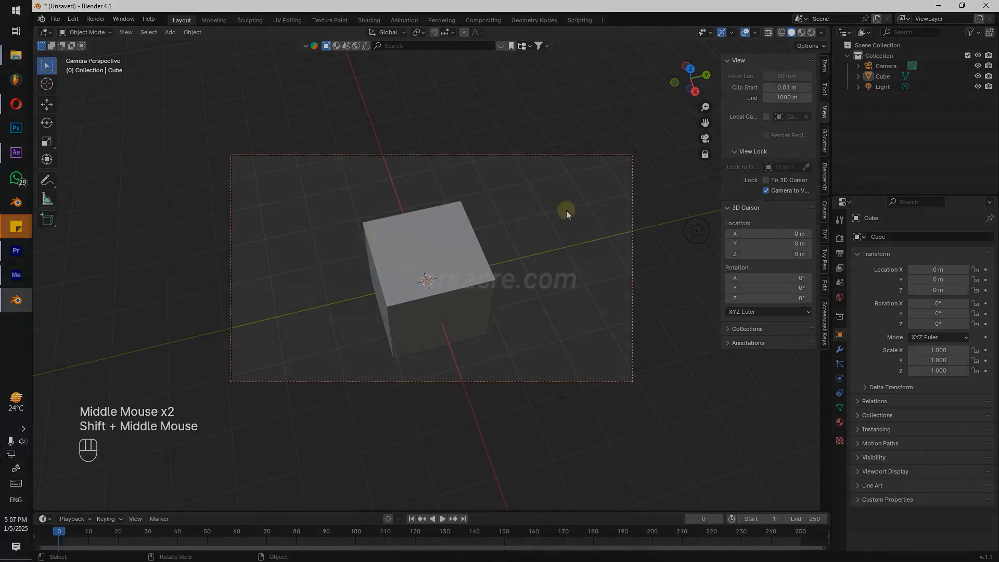
click(766, 190)
Leave the camera view, check the camera's framing again and return to the user perspective.
middle_drag(454, 235, 433, 179)
key(KP_0)
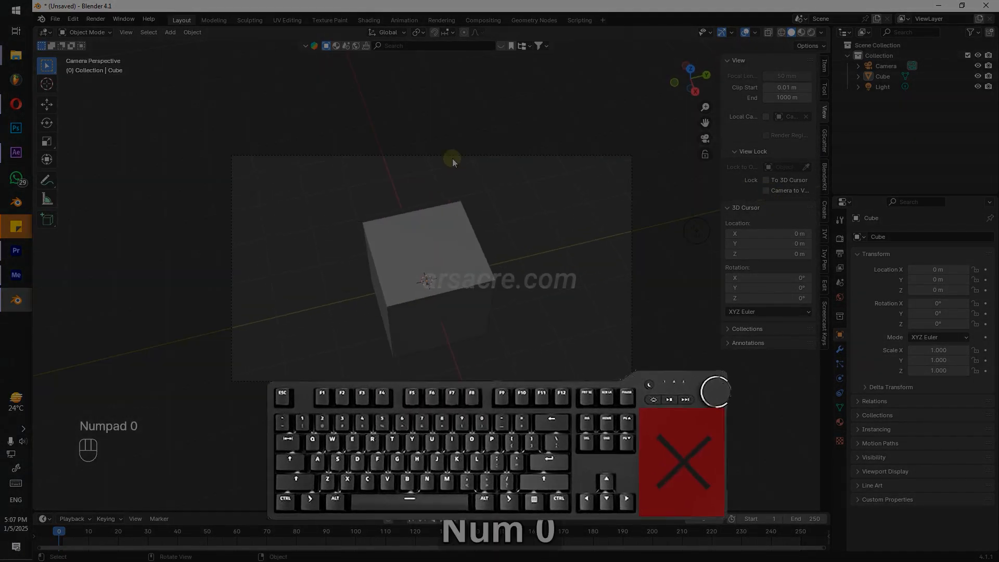
key(KP_0)
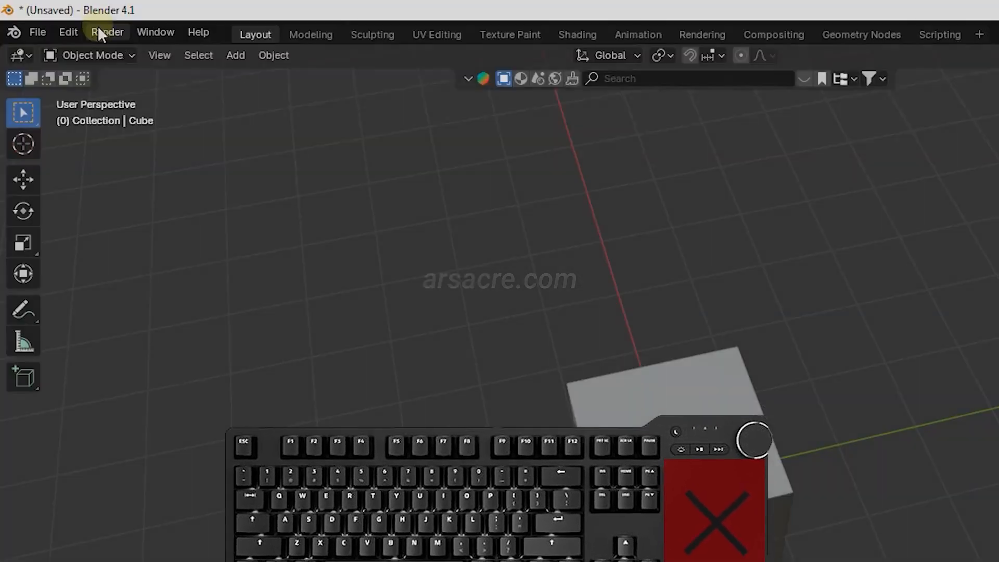
Enable Emulate Numpad in the Input preferences and close the preferences.
click(70, 20)
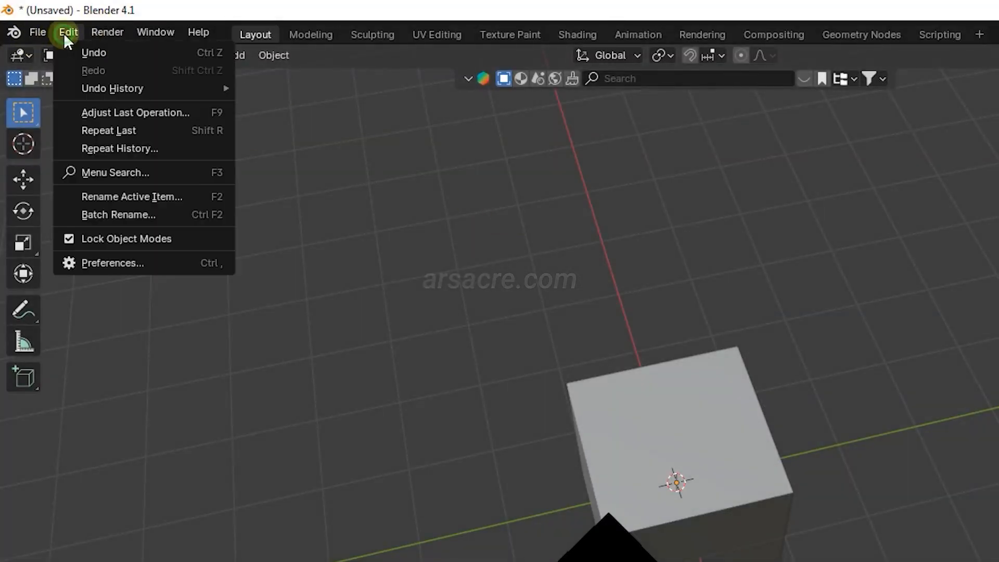
click(126, 264)
click(46, 203)
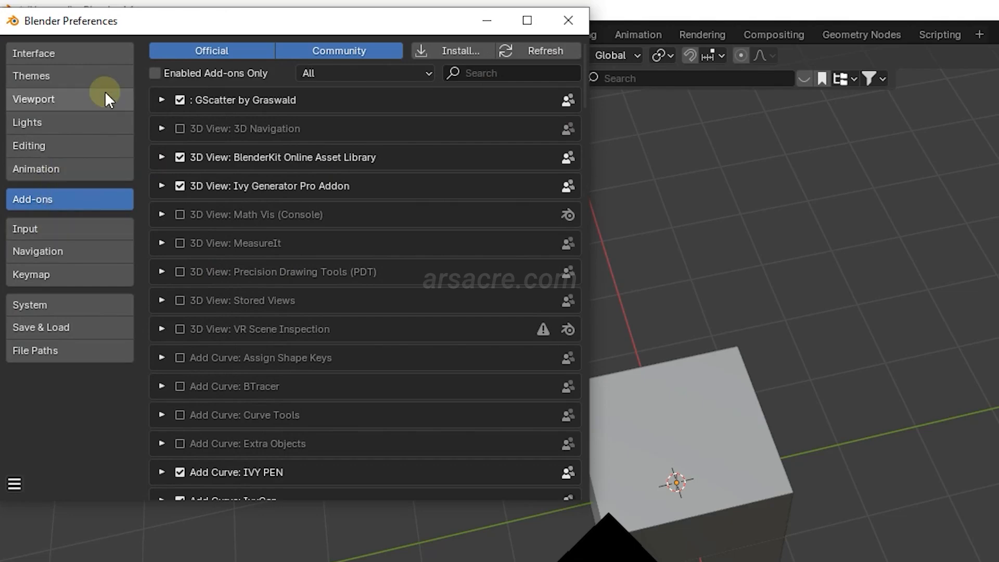
drag(205, 21, 430, 71)
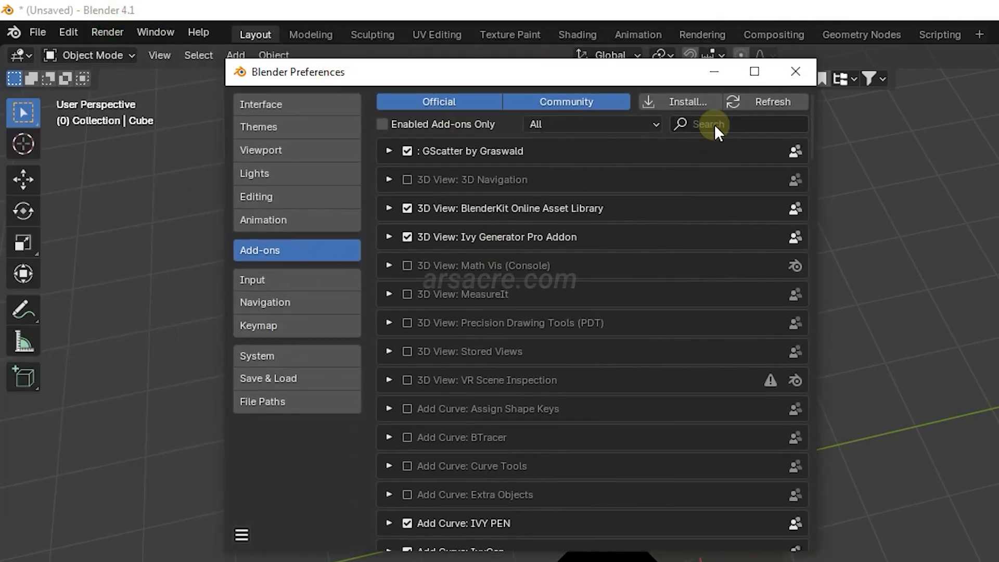
click(296, 280)
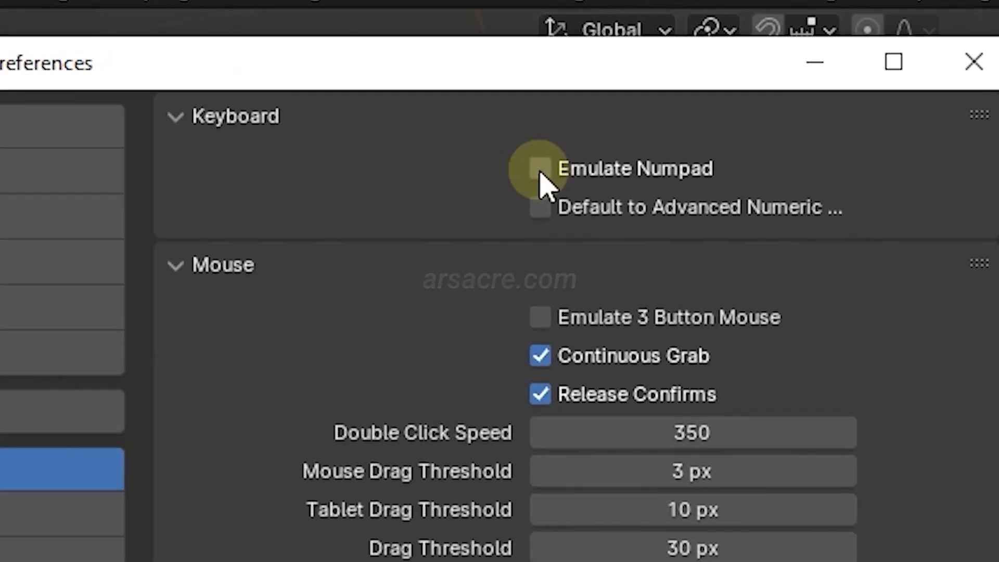
click(573, 126)
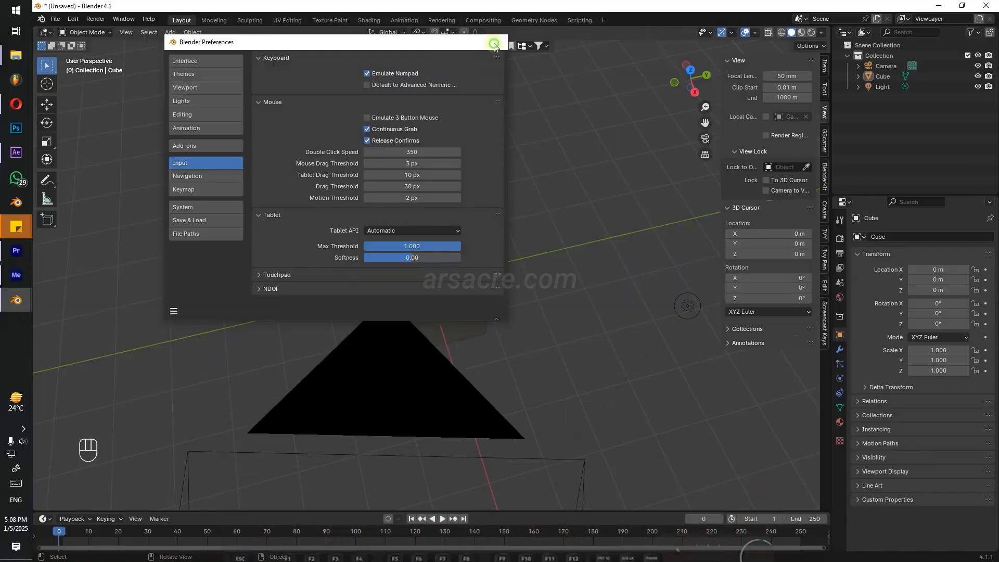
click(974, 62)
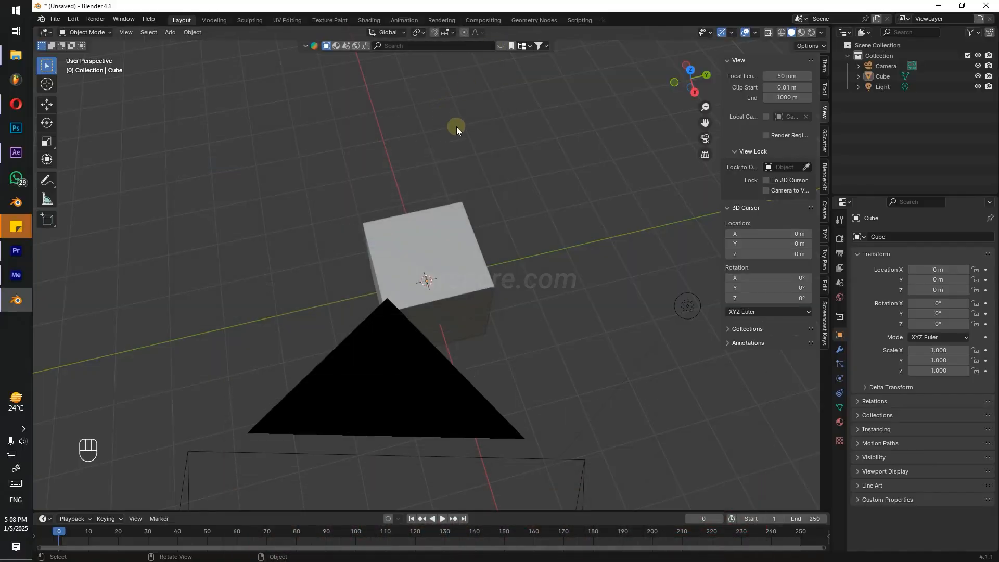
Collapse the View and 3D Cursor sections of the viewport sidebar and select the light.
middle_drag(457, 127, 477, 173)
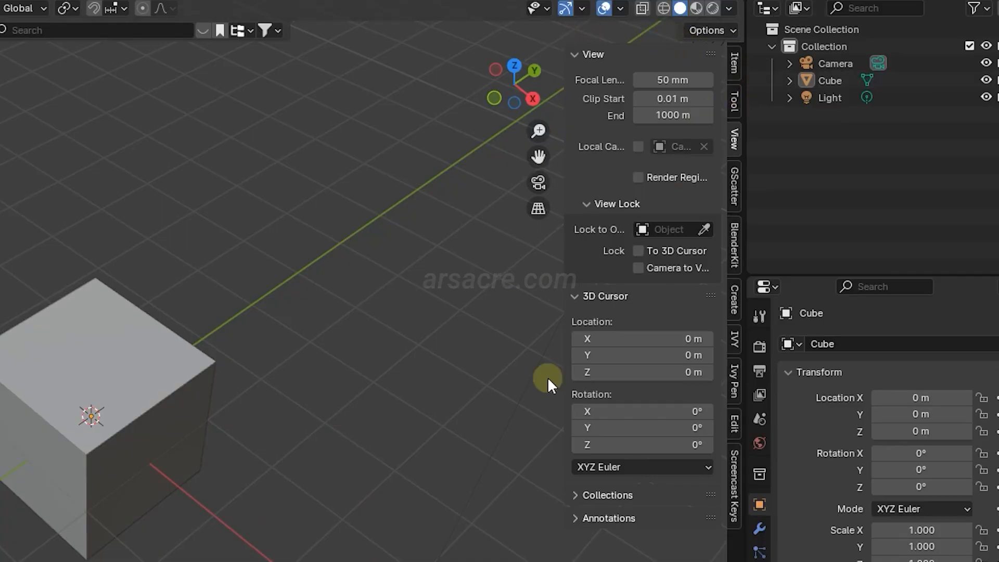
click(573, 54)
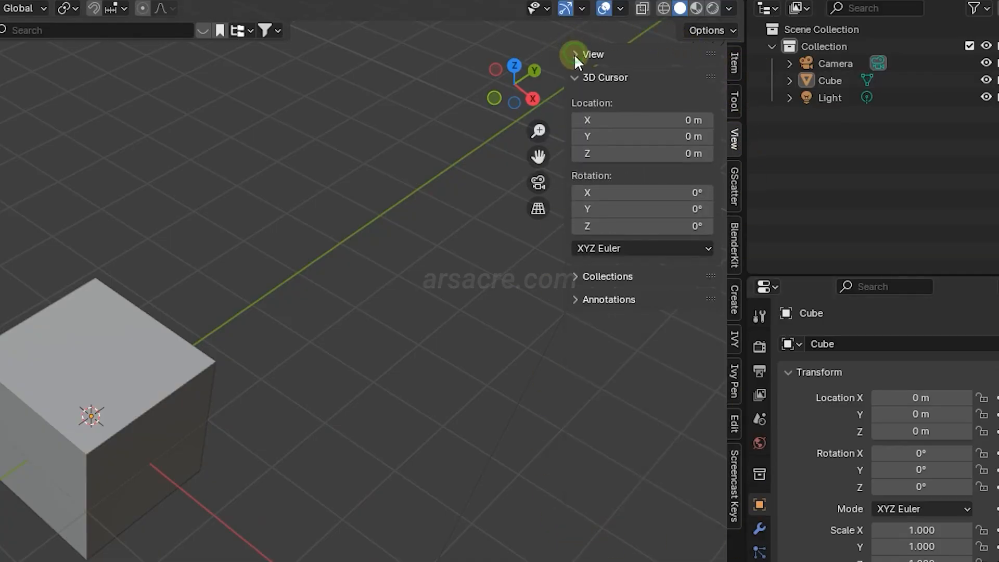
click(575, 78)
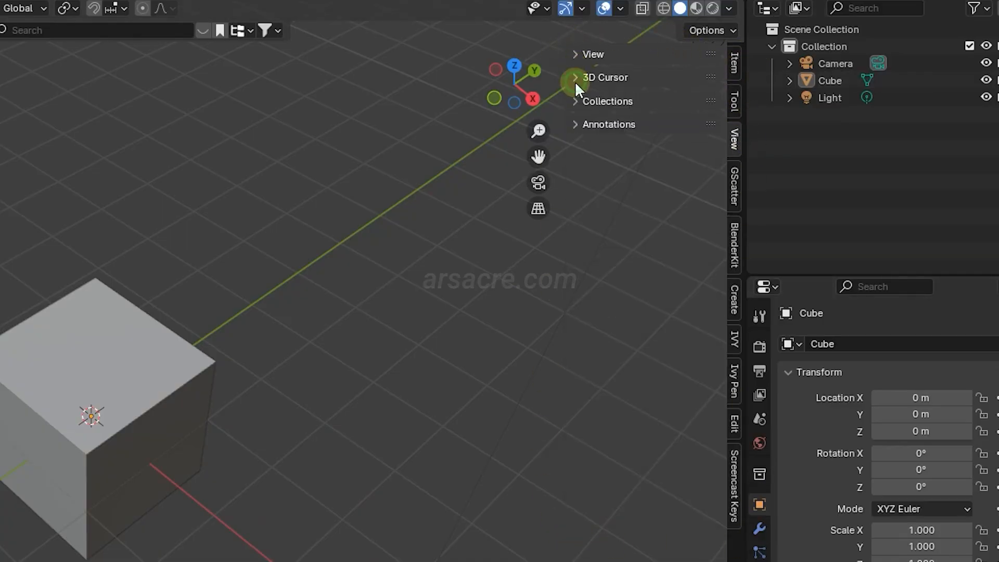
click(610, 234)
Hide the viewport sidebar, deselect the light, then show and hide the sidebar once more.
key(n)
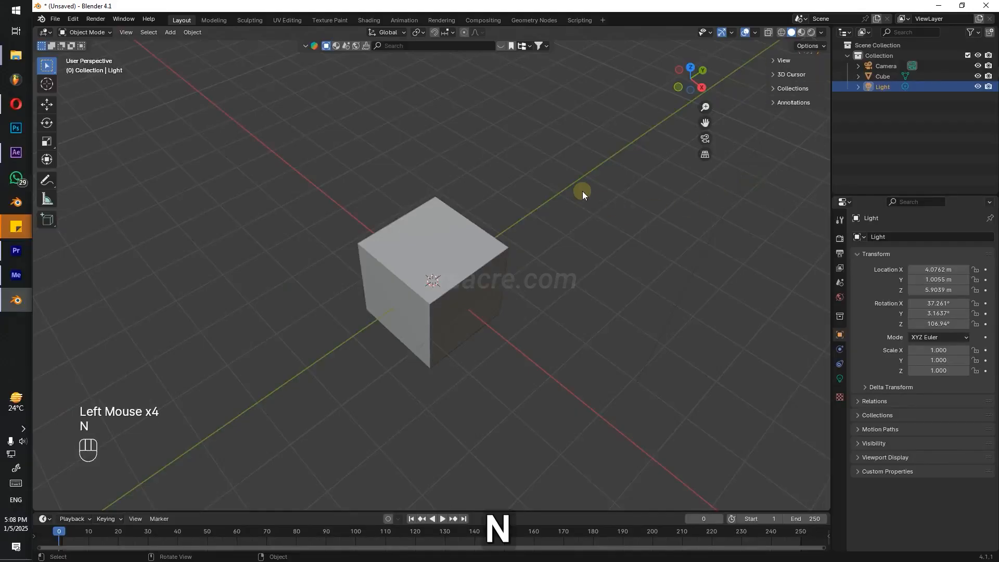
click(585, 141)
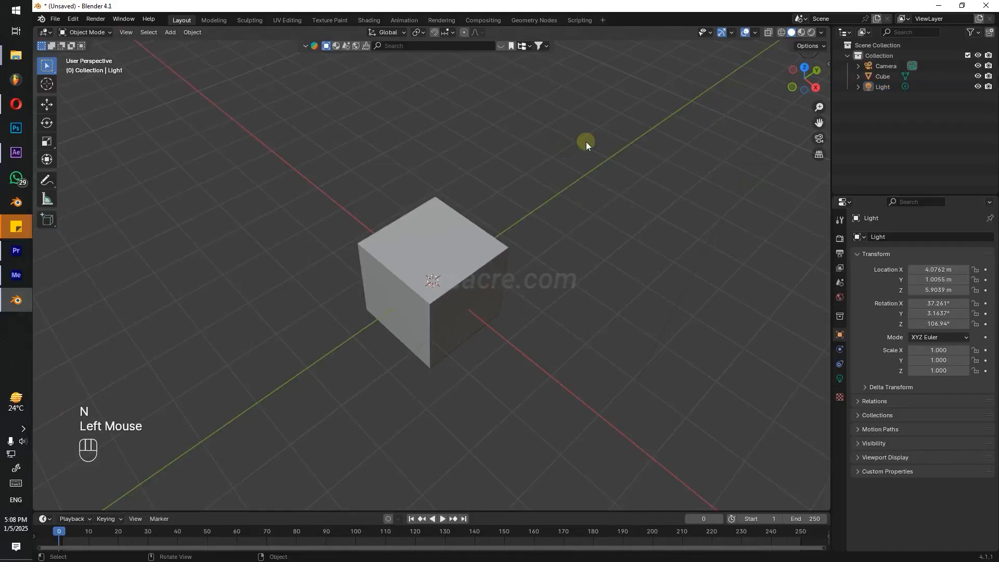
key(n)
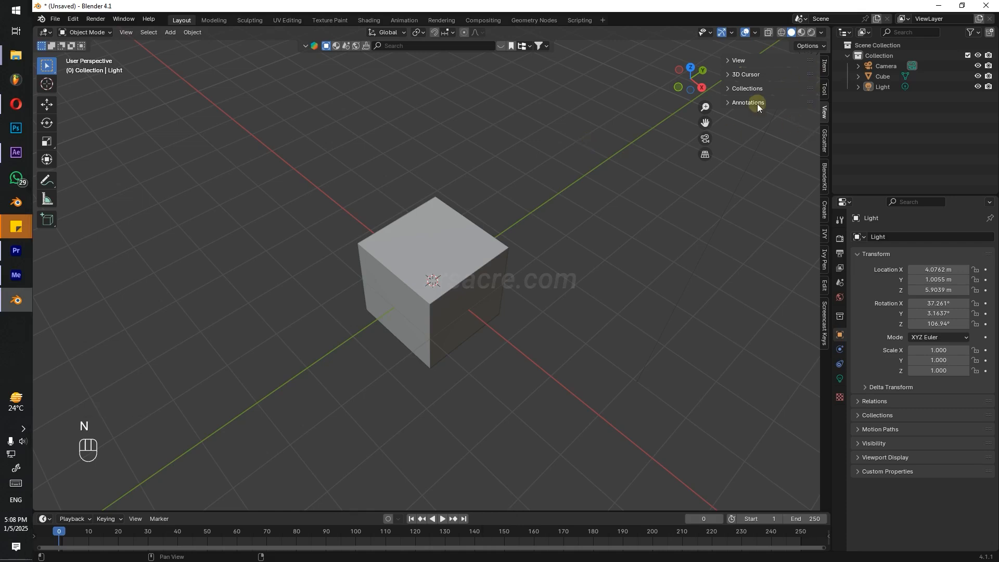
key(n)
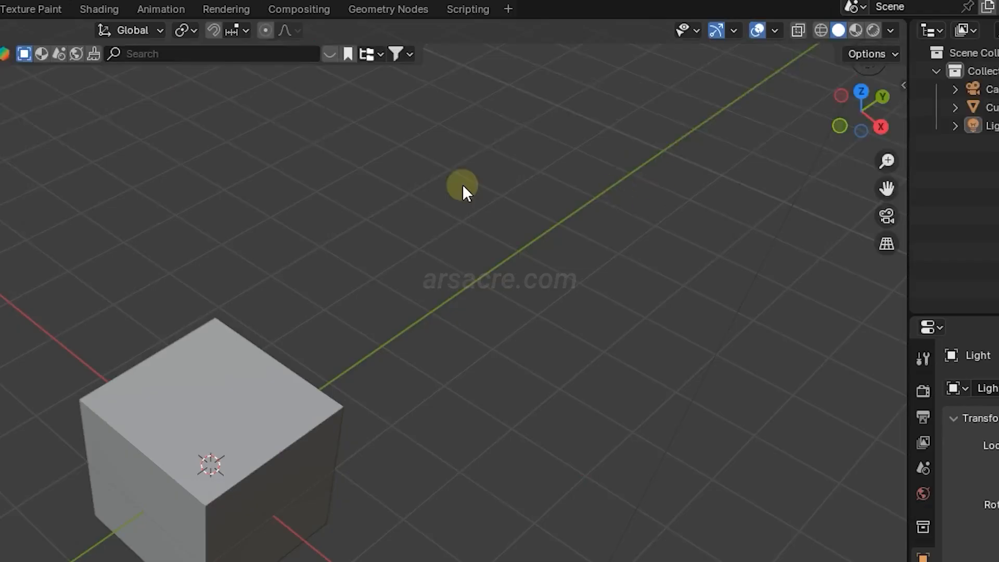
Preview the scene in Material Preview shading, select the cube and switch the viewport to Rendered shading.
middle_drag(229, 379, 633, 184)
scroll(186, 373, down, 5)
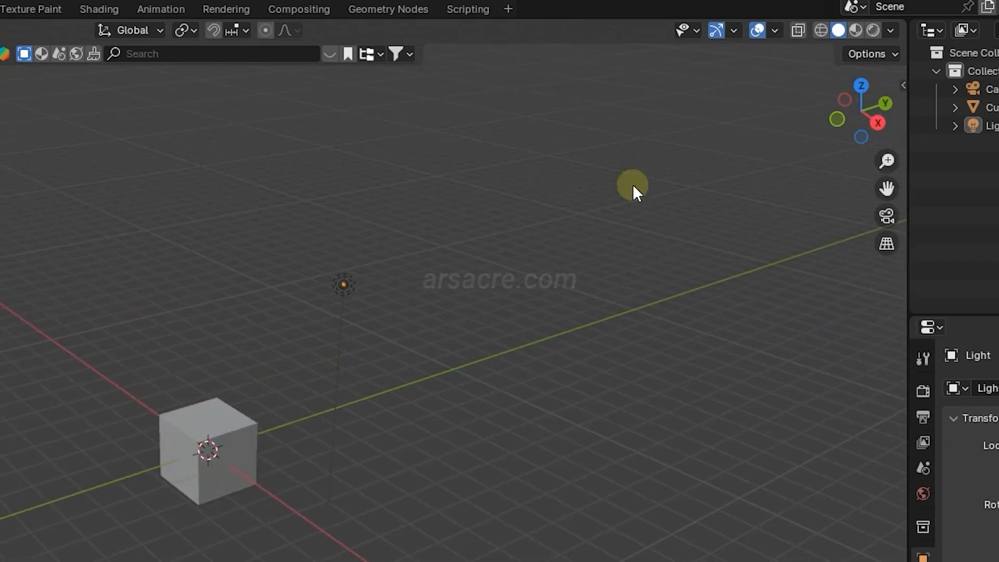
click(854, 30)
scroll(207, 425, up, 2)
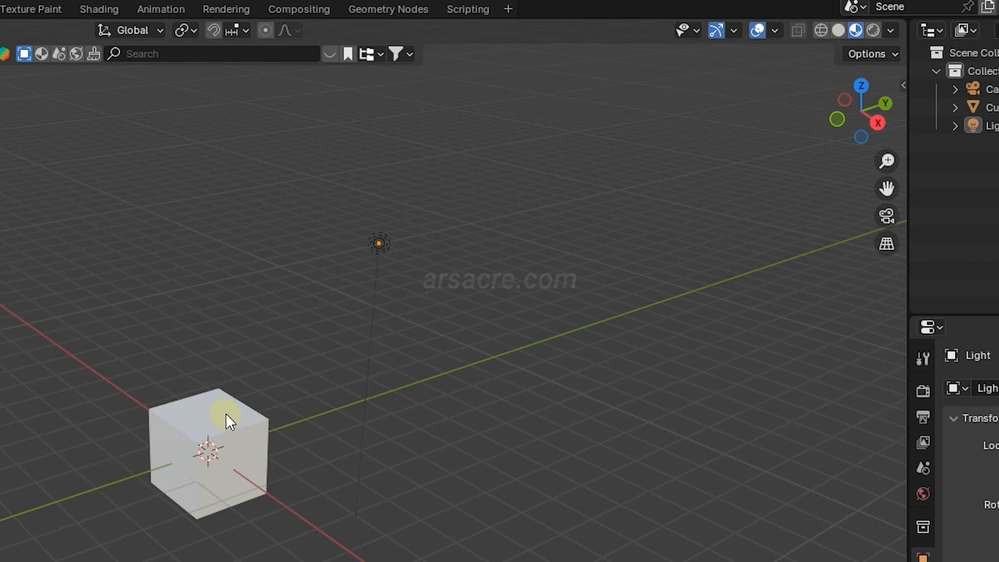
click(215, 426)
click(874, 29)
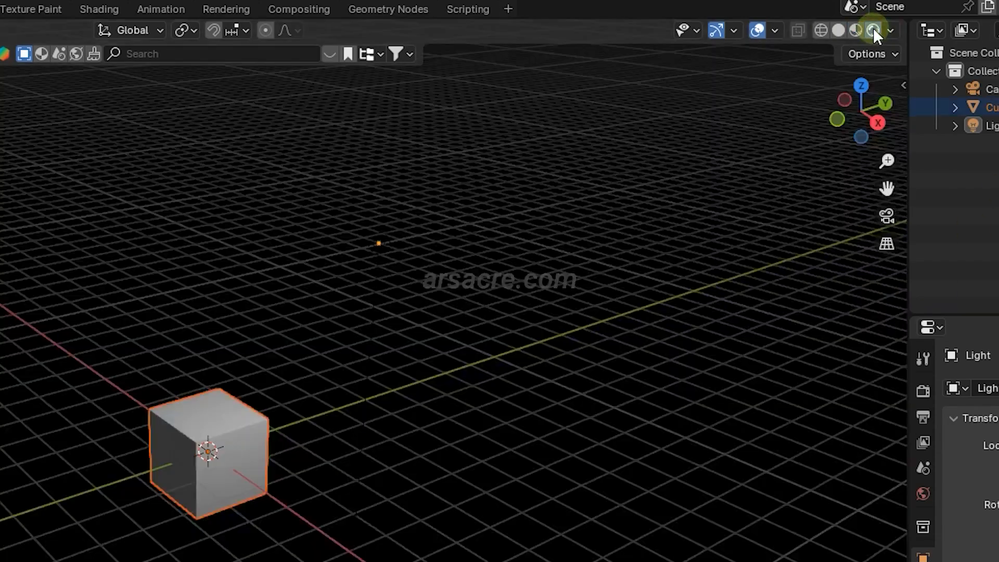
Move the light close to the cube in Rendered shading, to about X 2.79, Y -2.68, Z 4.01 m.
click(380, 245)
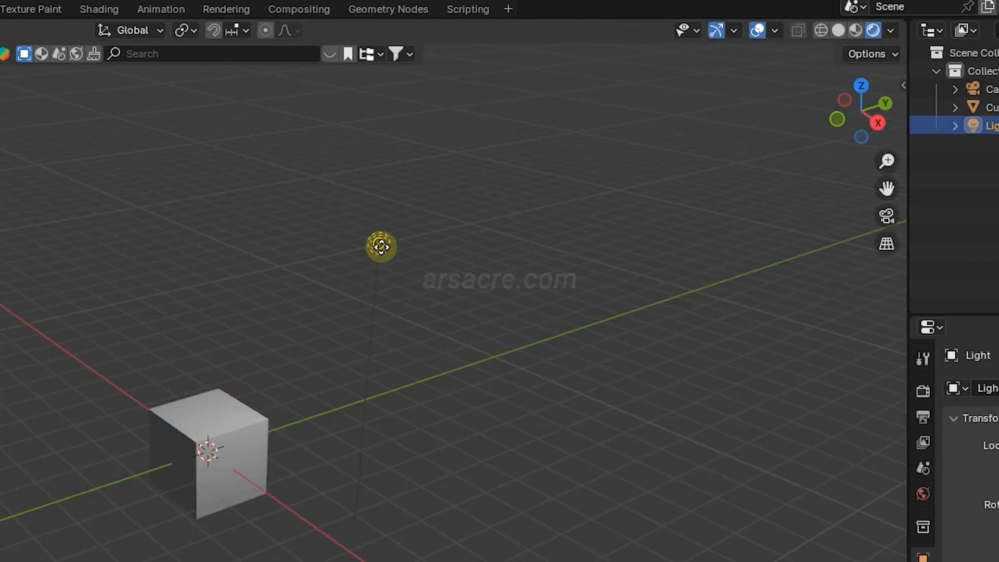
mouse_move(381, 247)
mouse_down()
mouse_move(368, 281)
mouse_move(183, 401)
mouse_move(94, 334)
mouse_up()
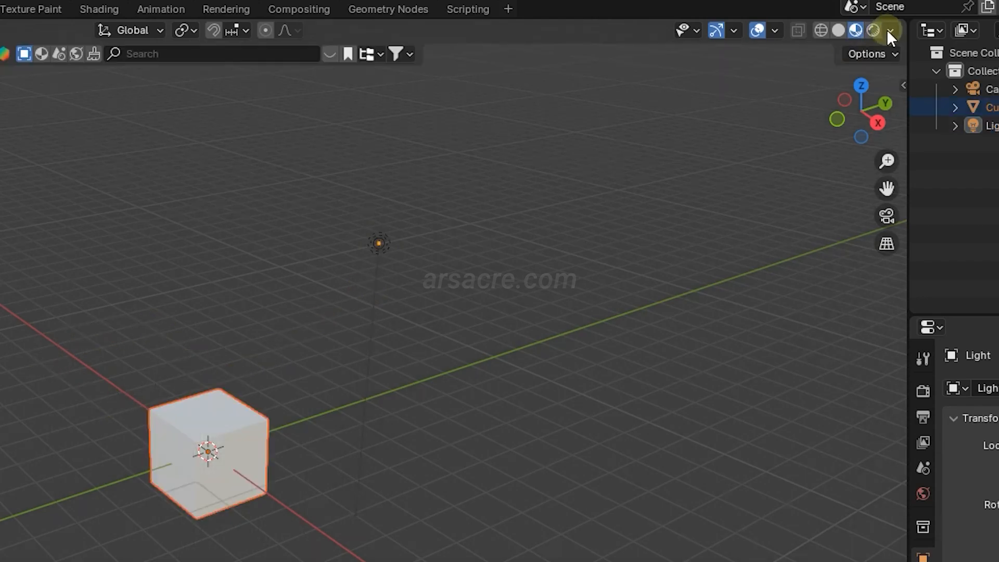
click(873, 30)
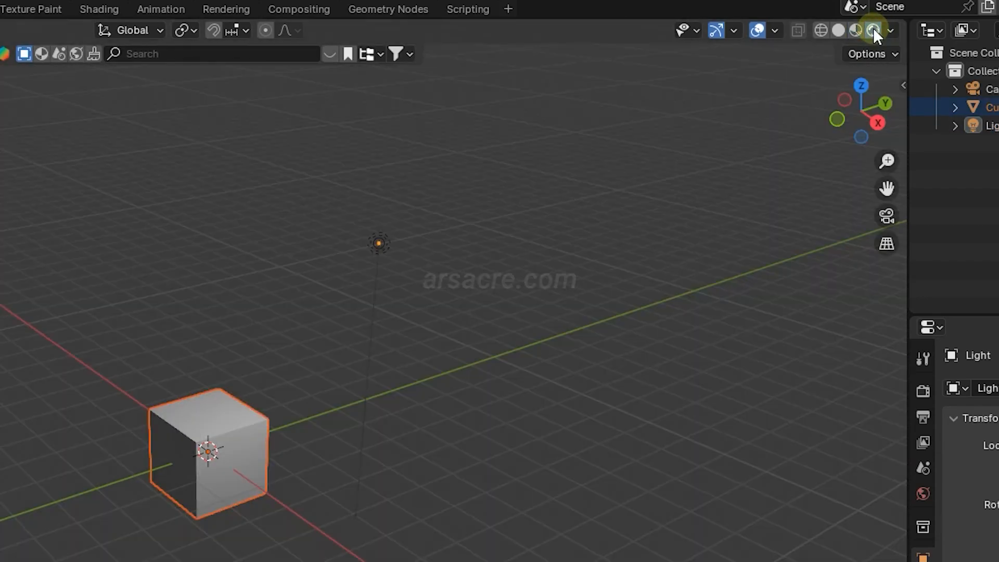
click(381, 246)
key(g)
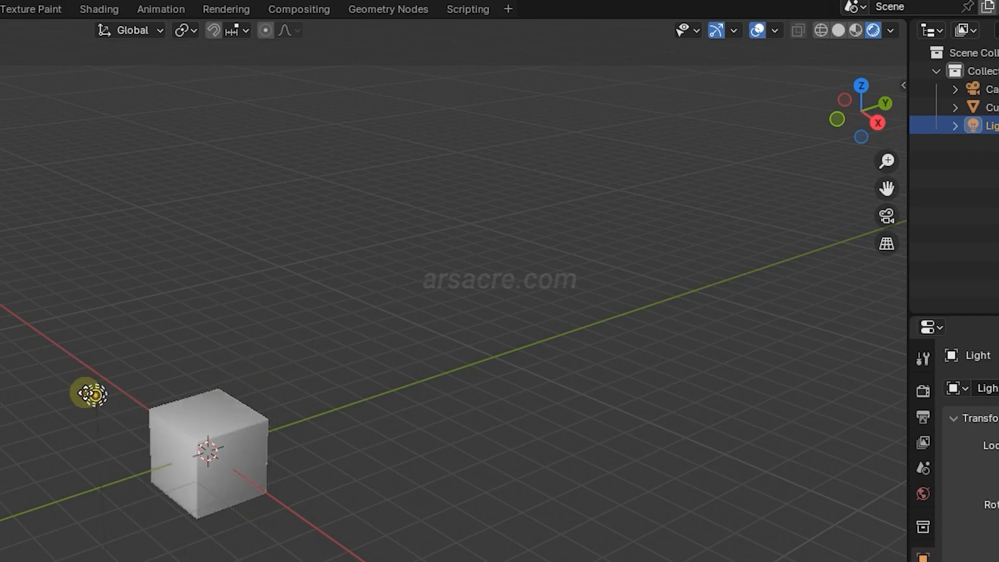
click(173, 364)
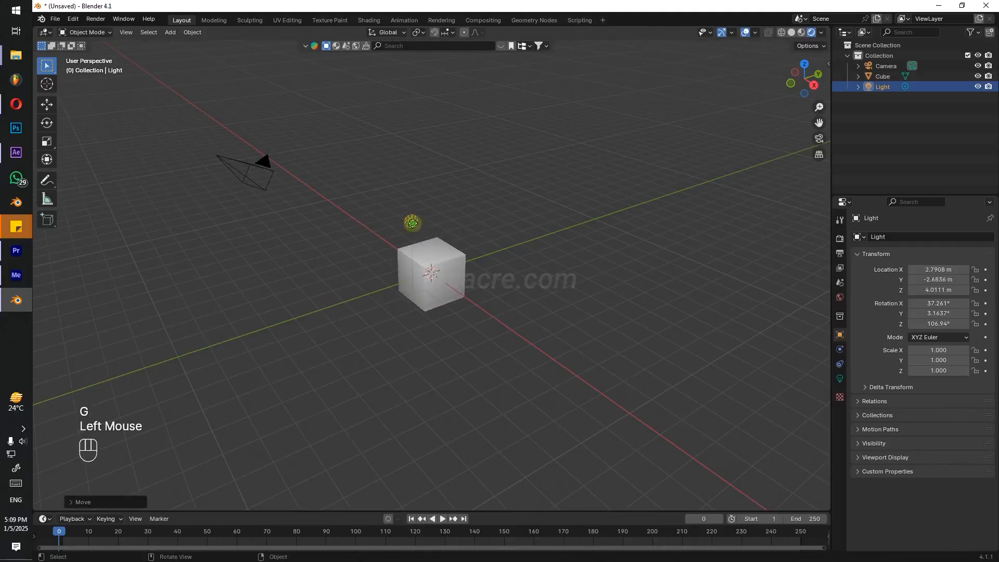
Test moving the light in Material Preview and Solid shading, cancelling each move, and display the scene in Wireframe shading.
click(801, 32)
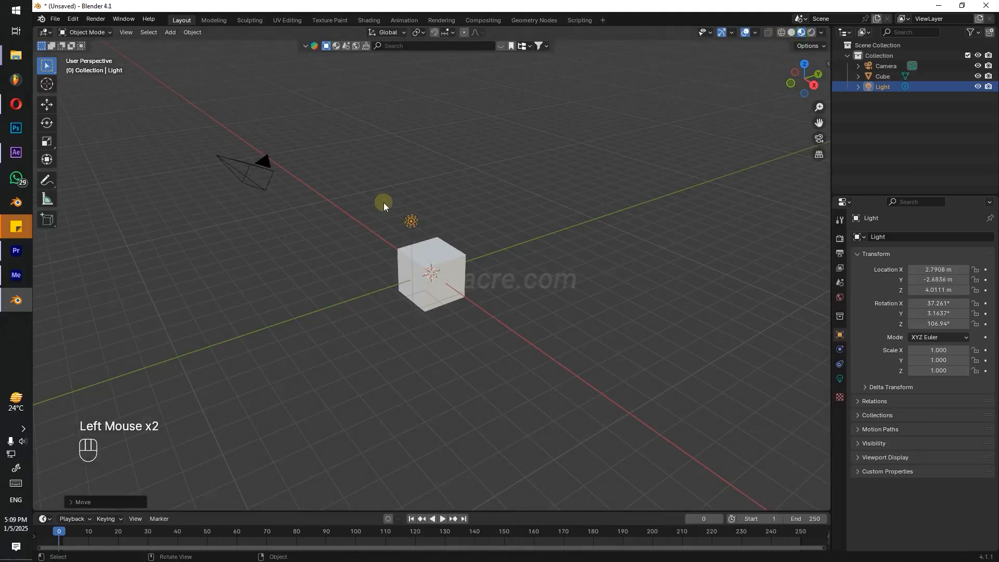
key(g)
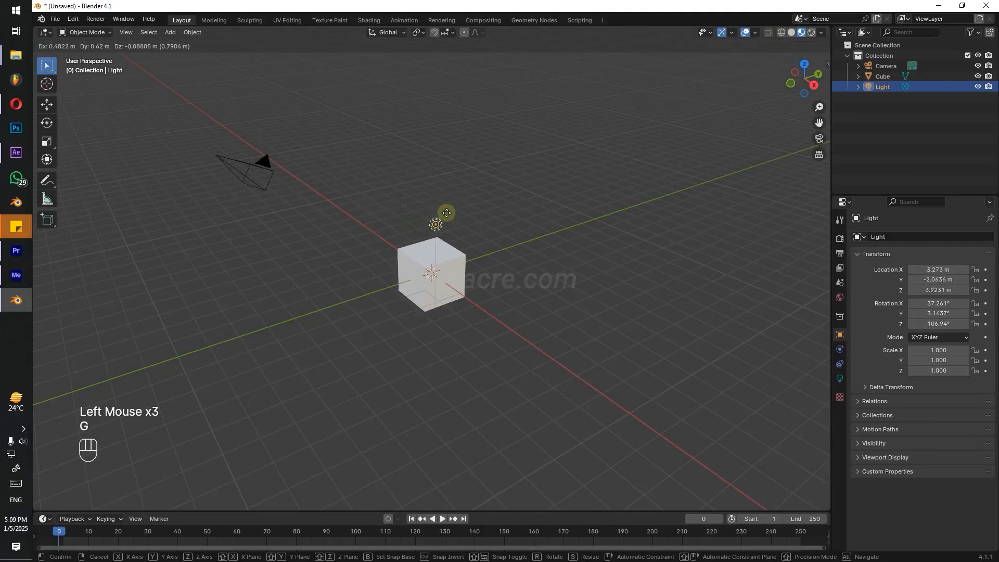
key(Escape)
click(792, 32)
key(g)
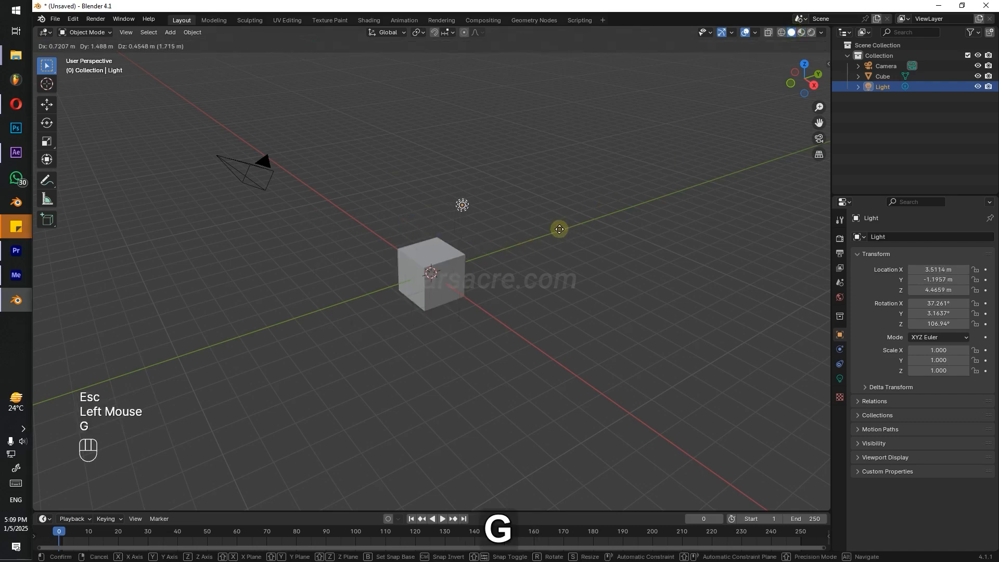
key(Escape)
click(768, 33)
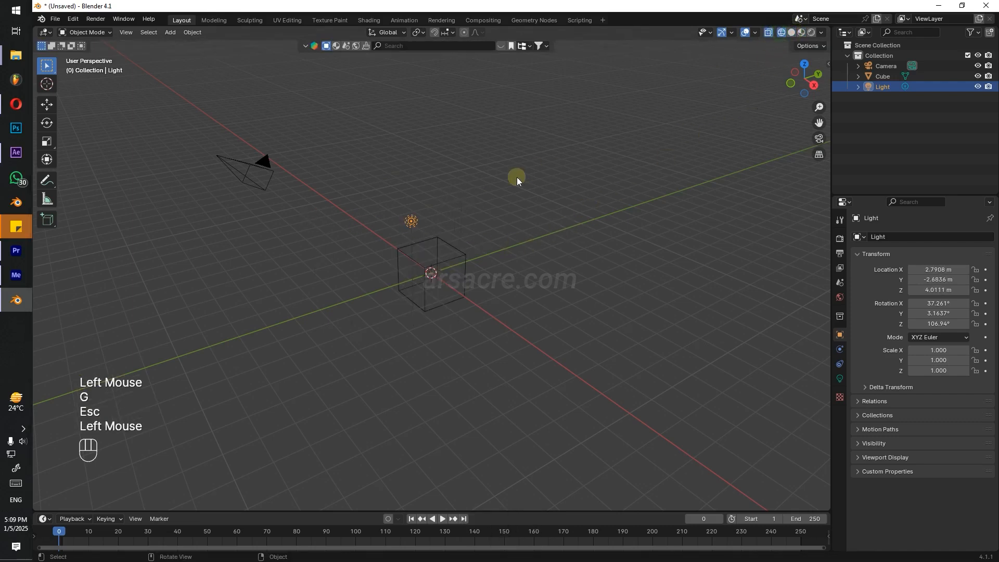
Return to Rendered shading and move the light to about X 1.91, Y -3.35, Z 4.66 m.
click(801, 32)
click(811, 32)
key(g)
click(412, 462)
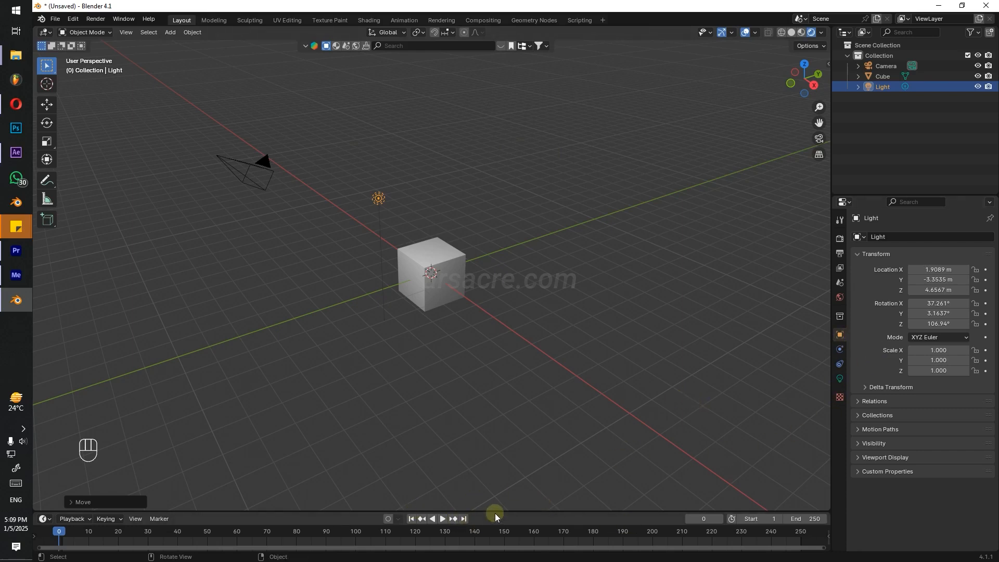
Enlarge the timeline area, scrub to frame 68 and play the animation, keeping Timeline as the editor type.
drag(496, 511, 499, 365)
drag(64, 385, 260, 409)
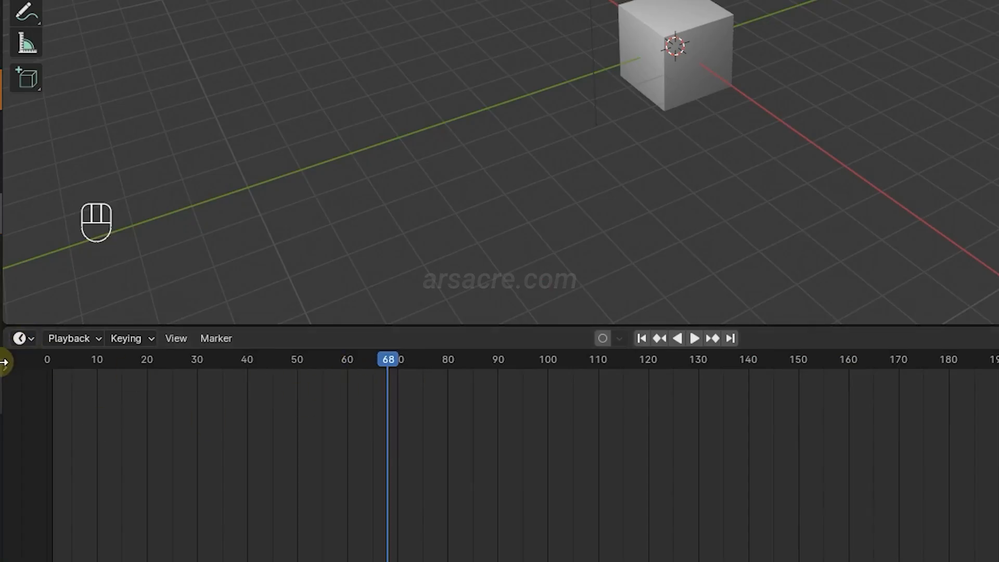
click(23, 339)
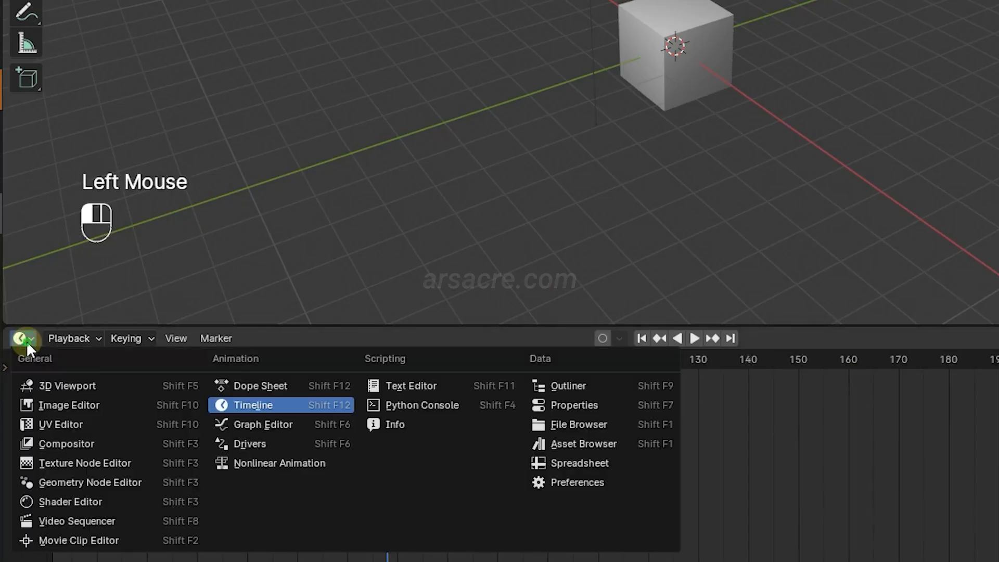
click(243, 406)
key(space)
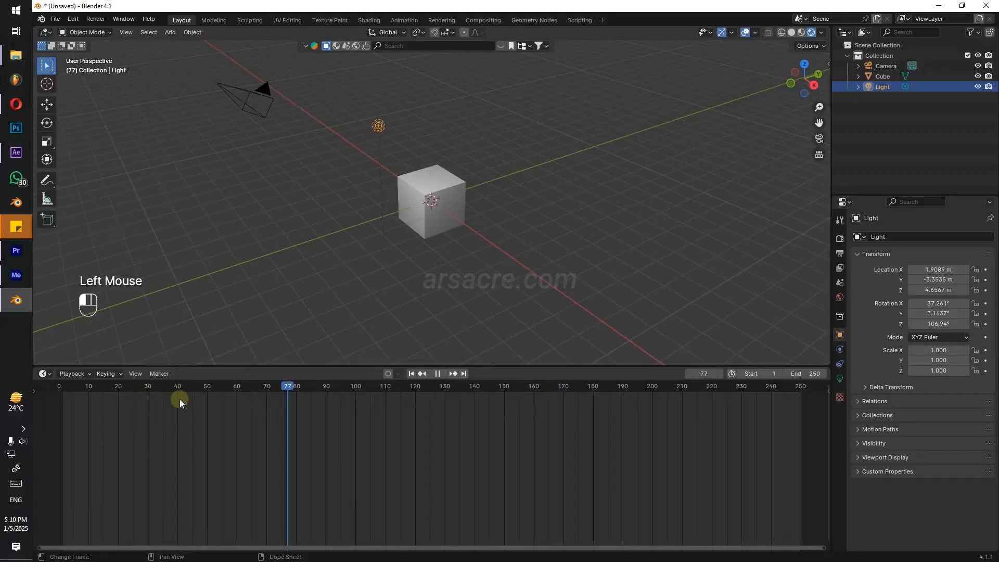
click(271, 398)
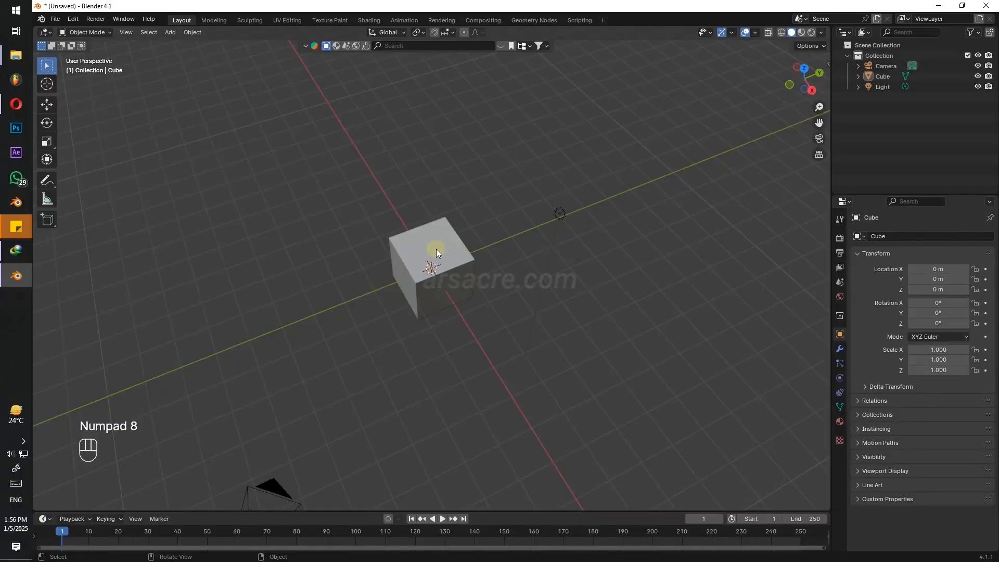
Delete the default cube and the light, leaving only the camera in the scene.
mouse_move(436, 248)
middle_down()
mouse_move(448, 198)
mouse_move(376, 242)
mouse_move(407, 212)
mouse_move(385, 220)
mouse_move(469, 208)
mouse_move(424, 225)
middle_up()
scroll(450, 230, down, 3)
middle_drag(423, 224, 398, 220)
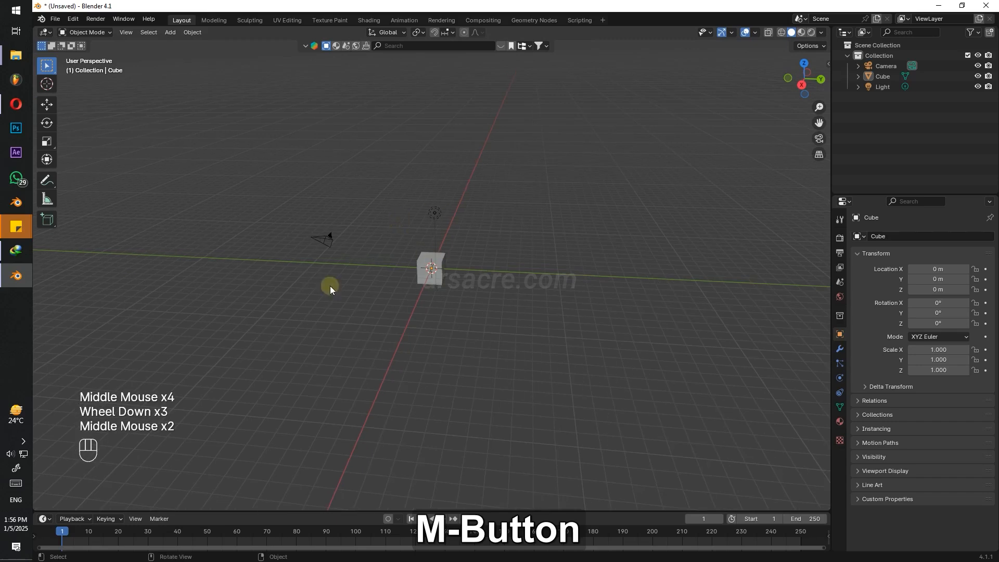
middle_drag(393, 258, 439, 257)
scroll(439, 257, up, 4)
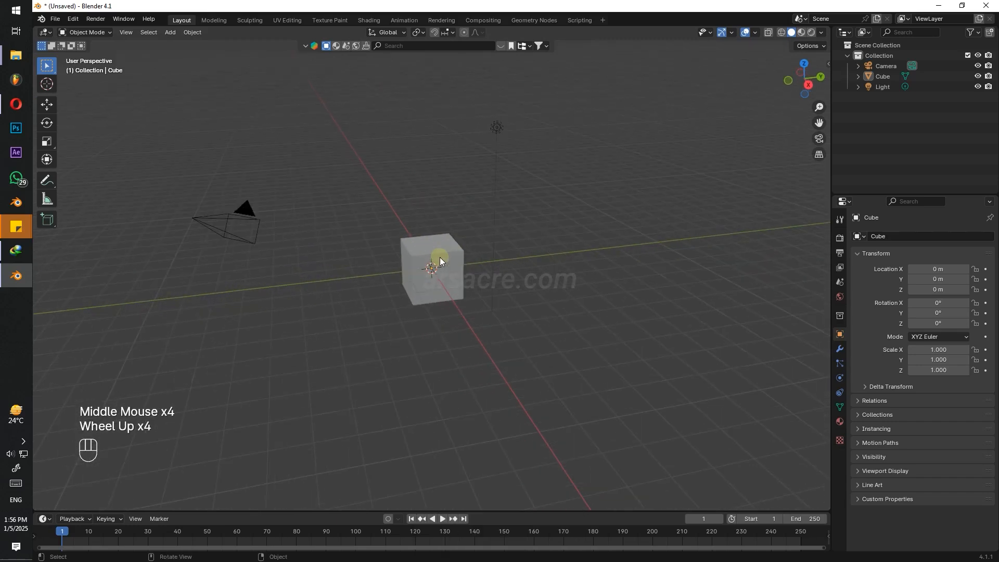
click(412, 148)
drag(367, 143, 460, 314)
key(Delete)
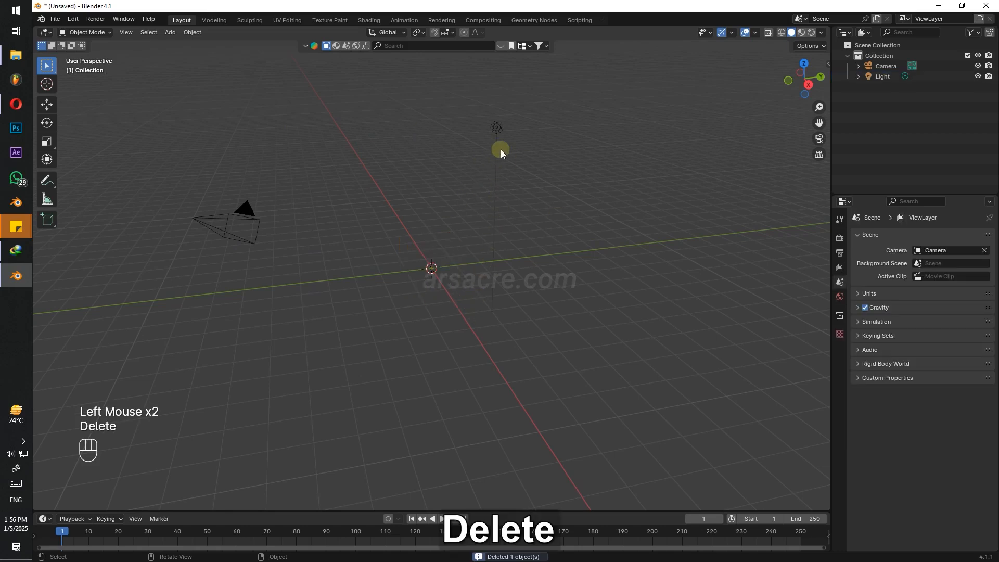
drag(444, 89, 541, 180)
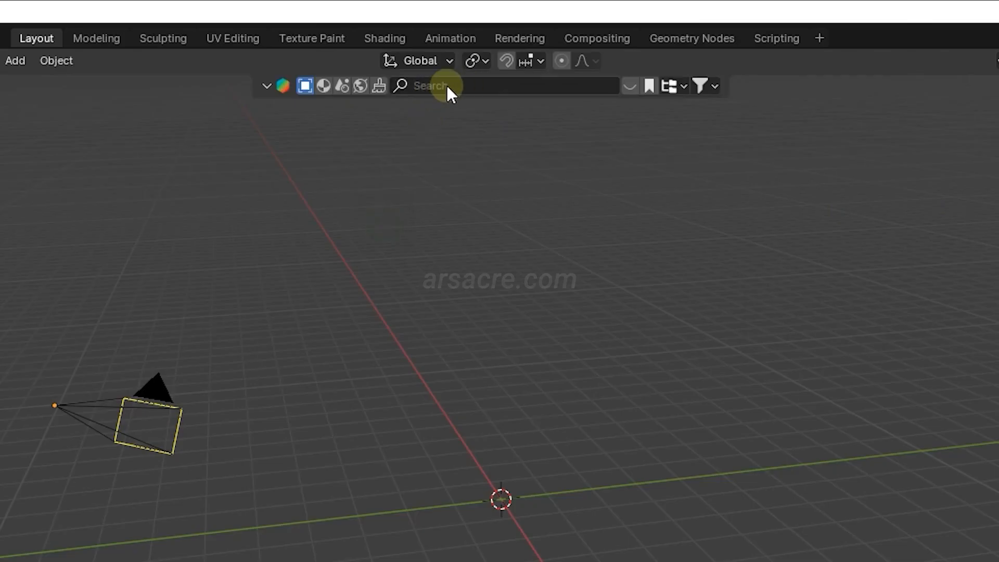
Search the online asset library for "airpods" and open the details of the Airpods pro 3 model.
click(402, 47)
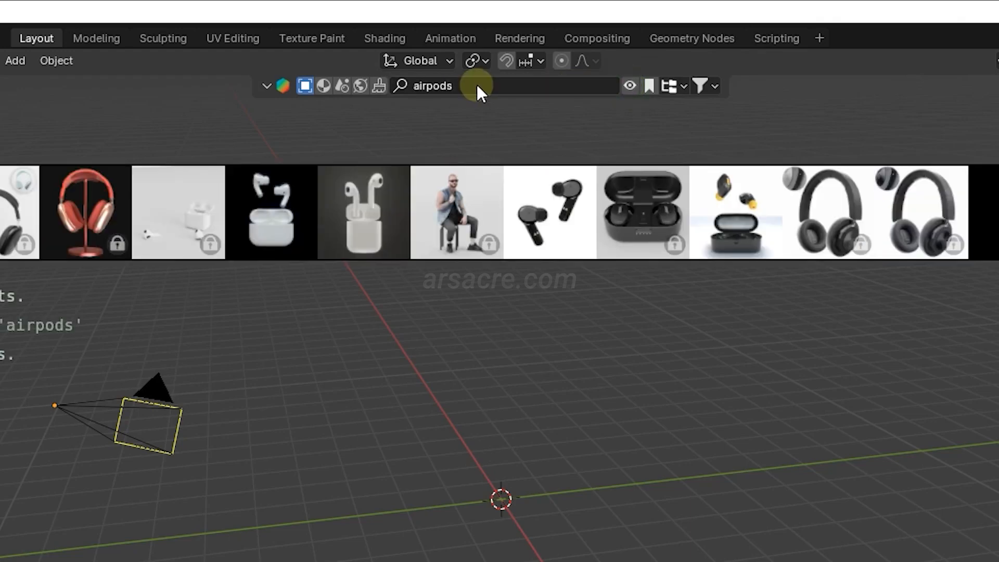
mouse_move(257, 203)
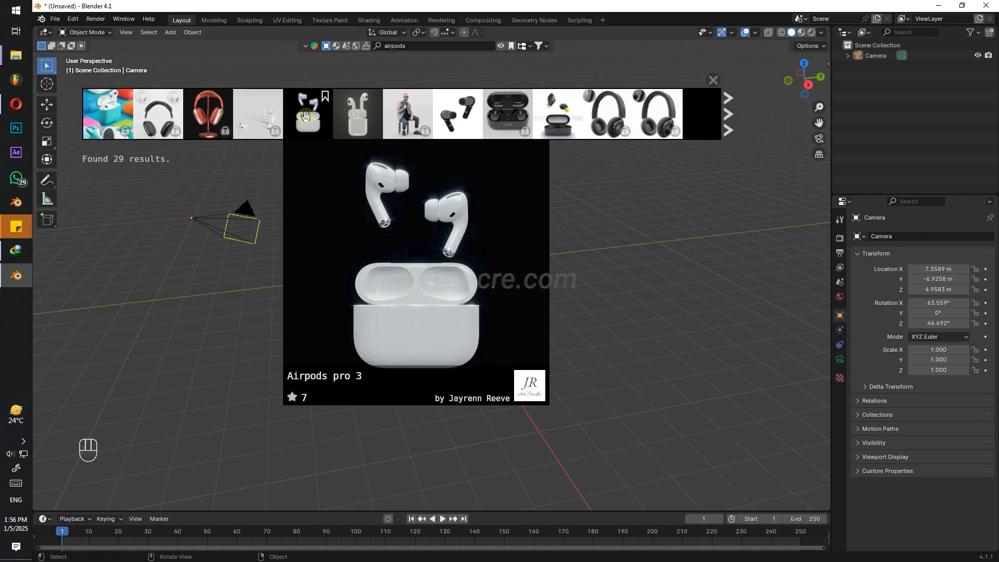
right_click(307, 122)
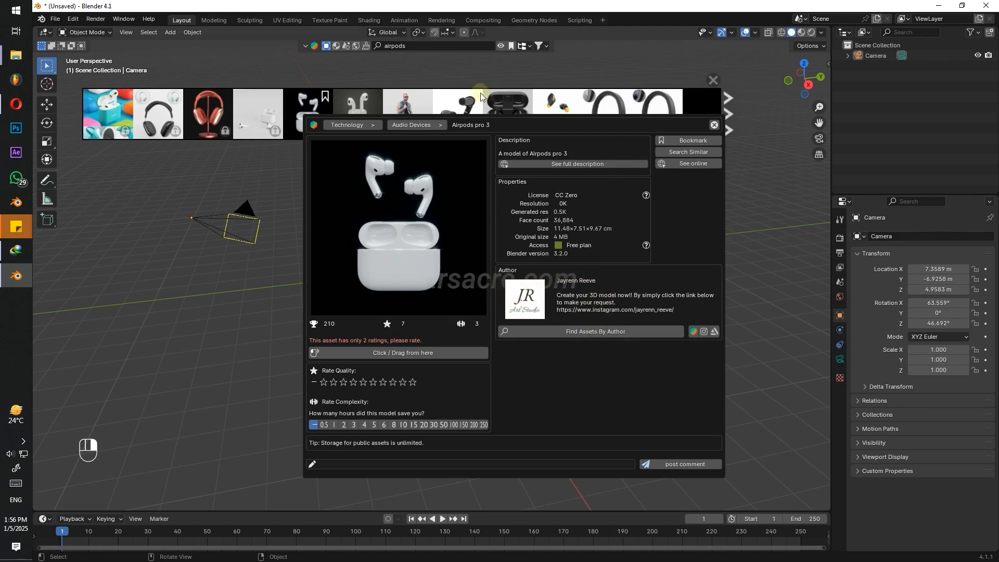
Import the Airpods pro 3 model from the search results into the scene and close the results strip.
mouse_move(307, 110)
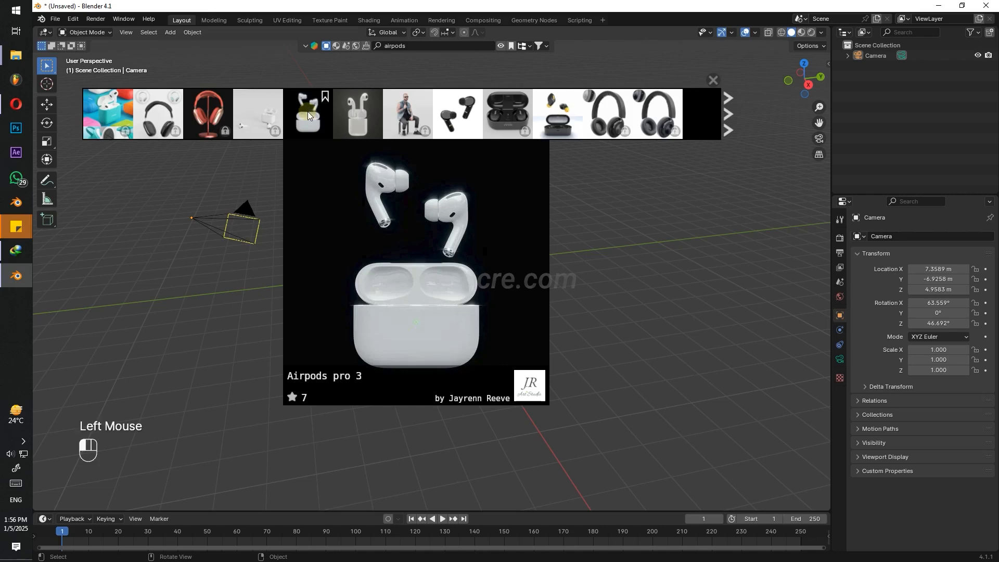
drag(308, 112, 592, 253)
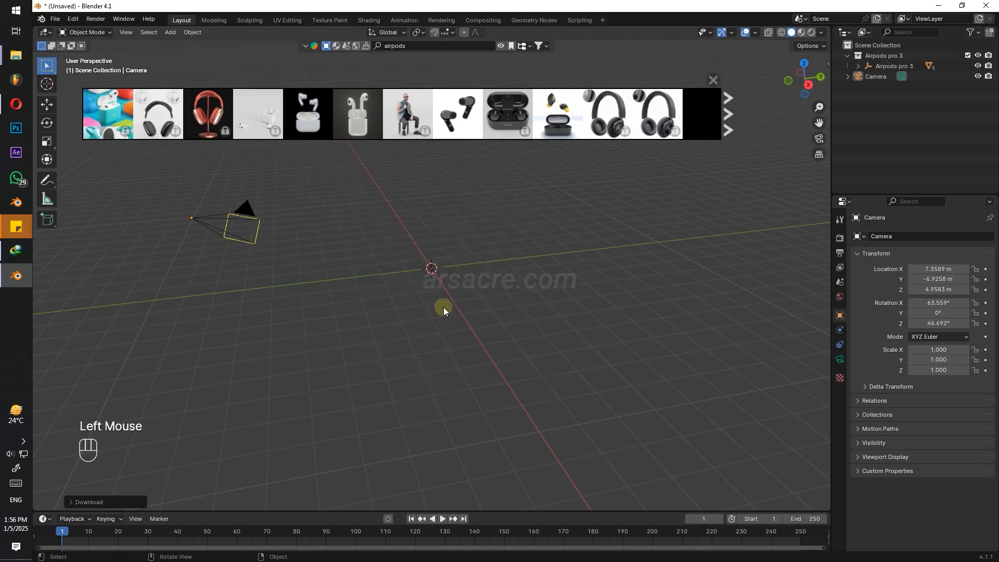
scroll(420, 262, up, 2)
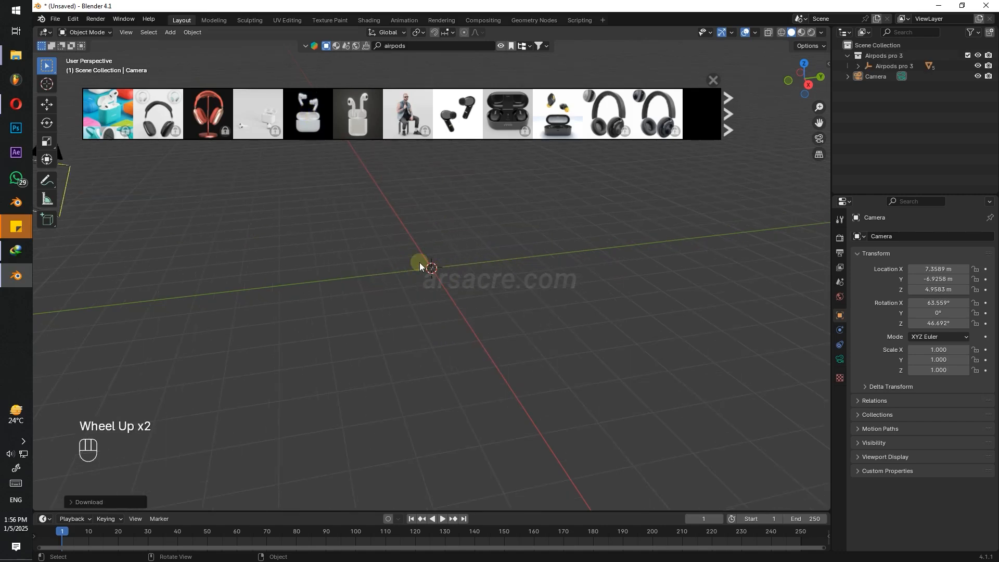
scroll(442, 252, up, 5)
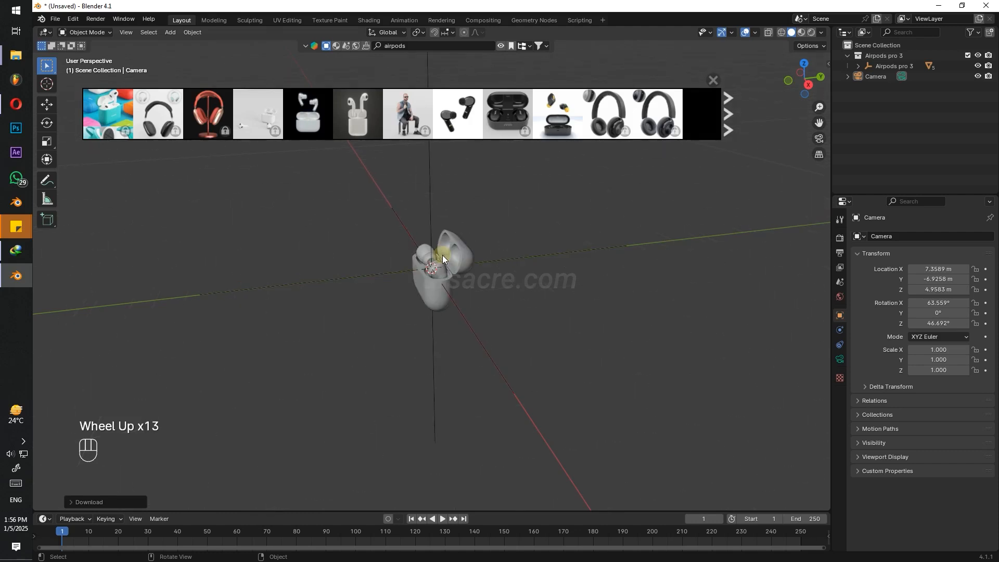
click(713, 81)
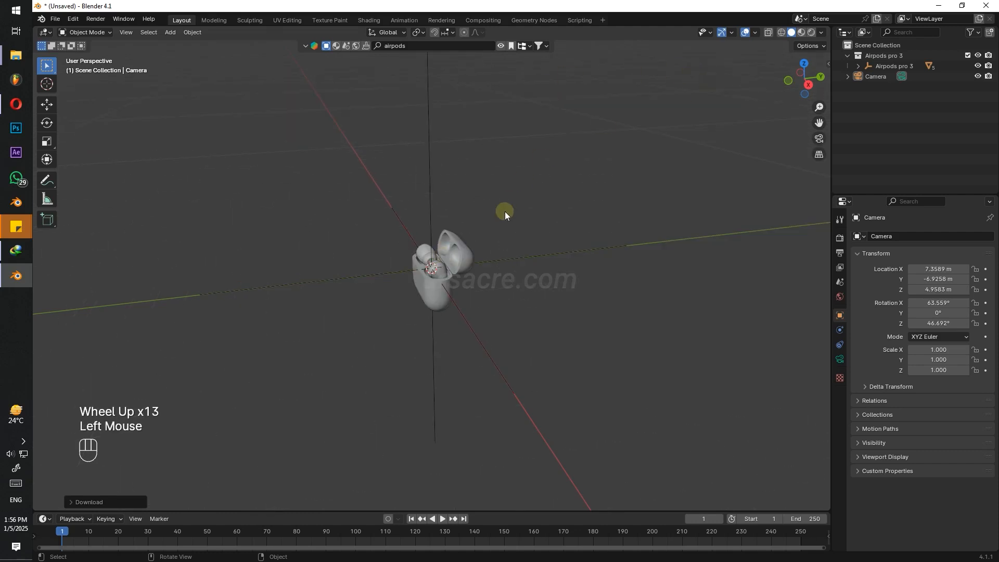
Select the parent object of the Airpods pro 3 model, scale it up uniformly to about 0.023 and deselect it.
middle_drag(505, 211, 557, 232)
scroll(557, 236, down, 4)
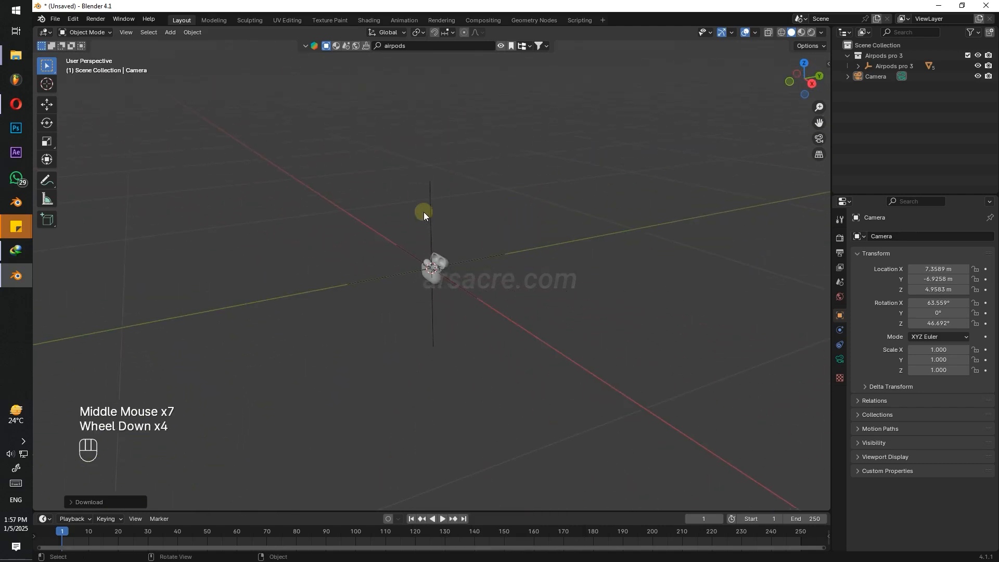
drag(389, 164, 463, 198)
click(489, 211)
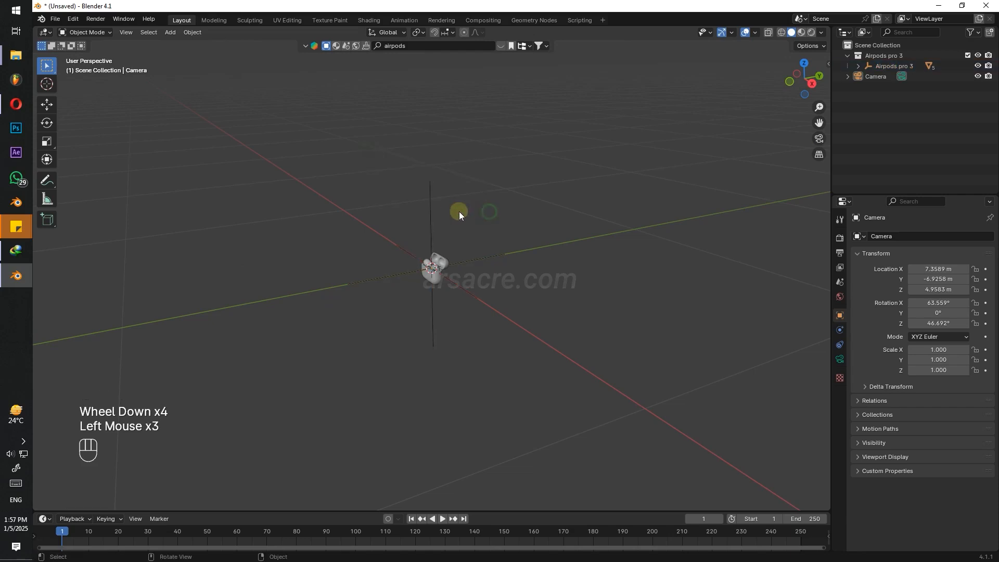
drag(388, 178, 473, 216)
middle_drag(474, 216, 553, 204)
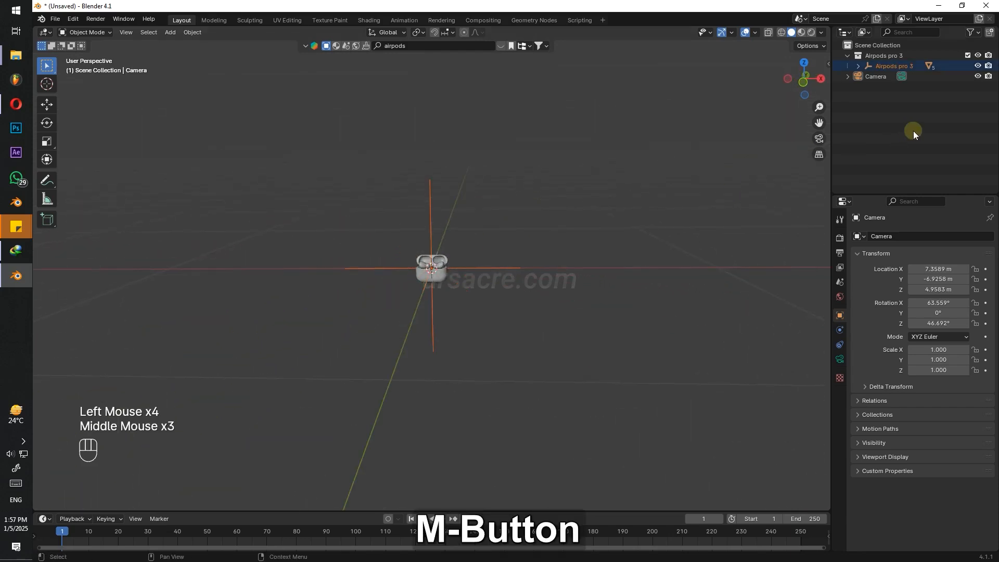
click(890, 66)
click(888, 66)
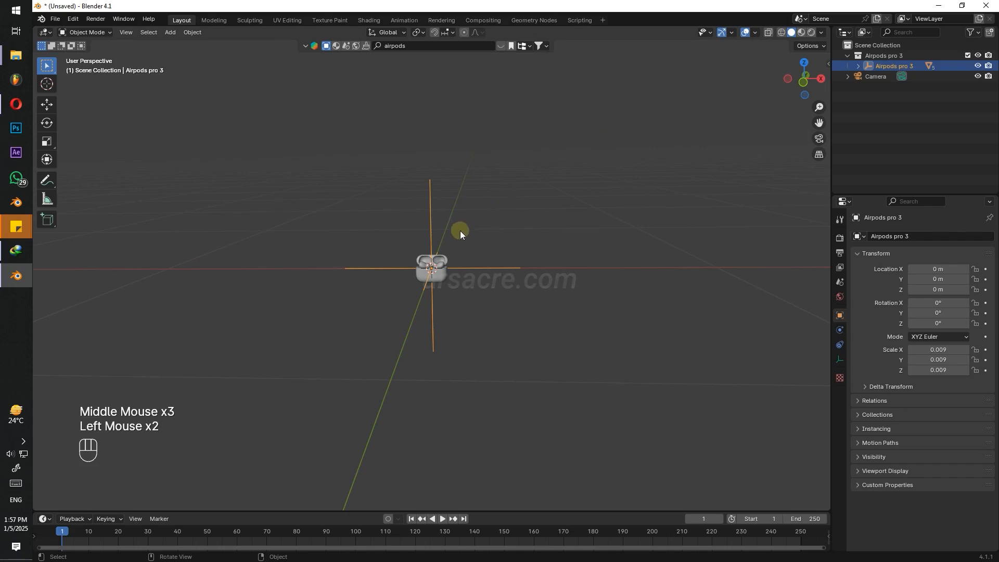
middle_drag(460, 230, 397, 225)
scroll(439, 235, down, 4)
key(s)
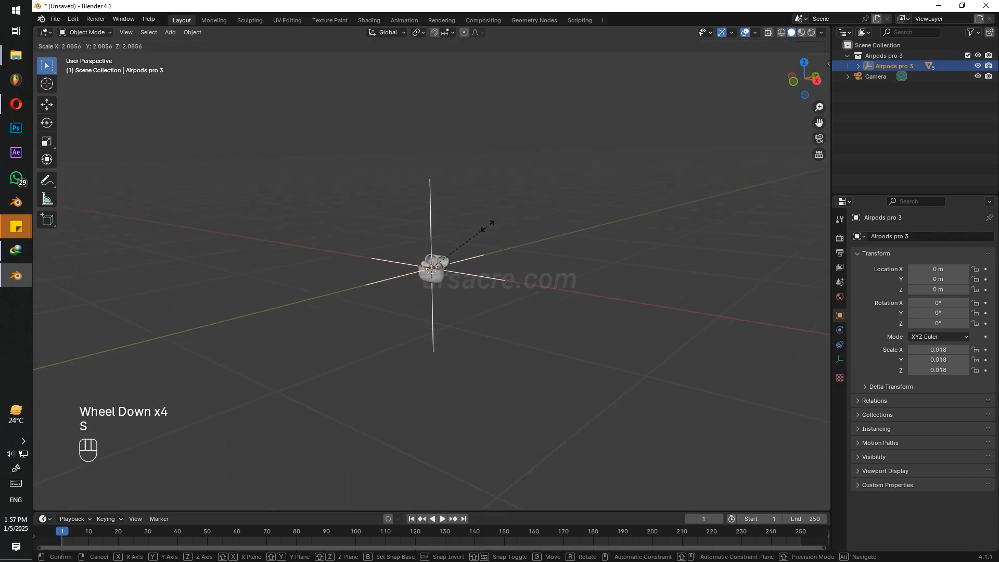
click(508, 222)
click(563, 261)
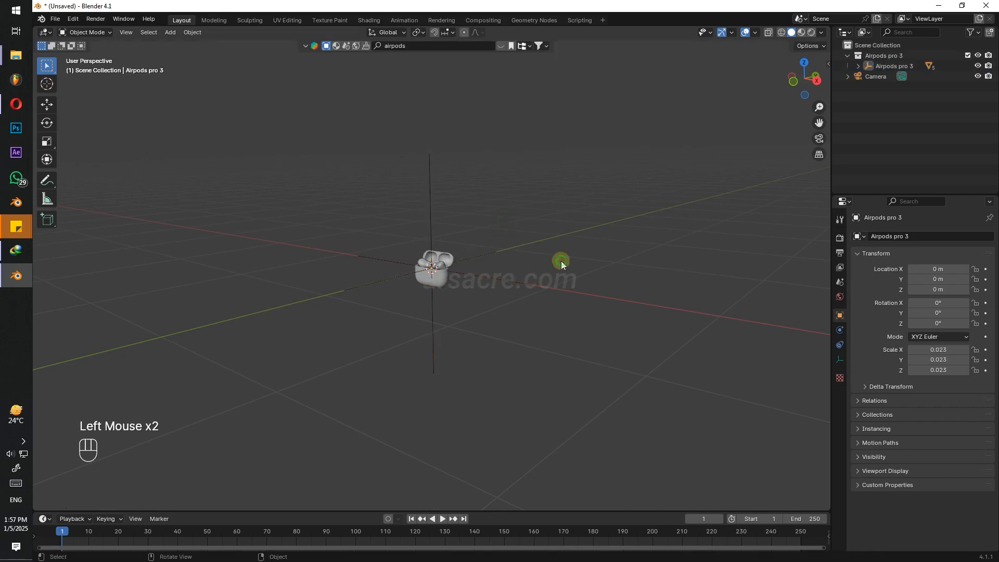
Inspect the separate parts of the Airpods model by selecting the lid, the case bottom and an earbud one after another.
middle_drag(561, 260, 442, 238)
scroll(479, 270, up, 2)
scroll(471, 233, up, 2)
click(464, 223)
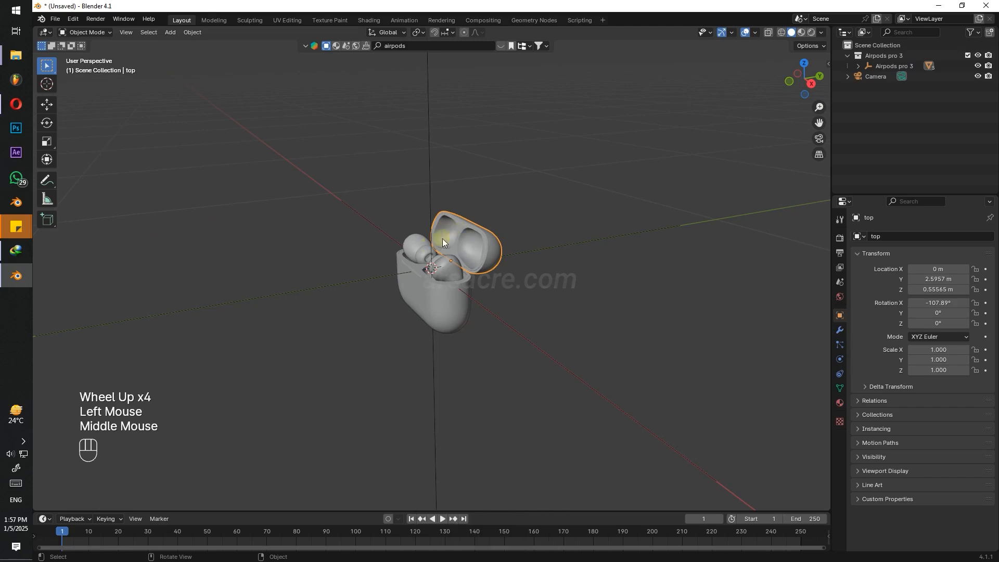
click(407, 273)
click(423, 295)
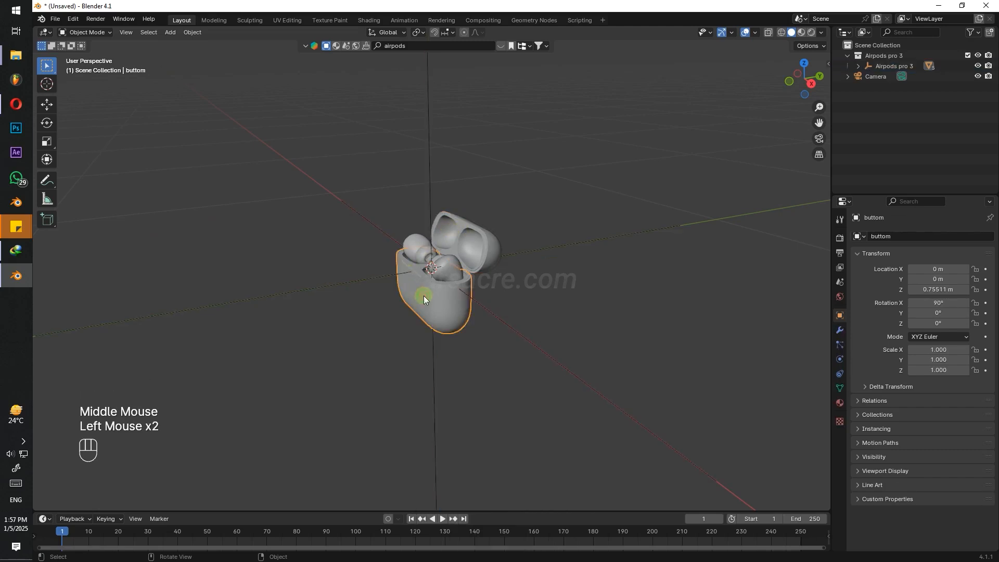
click(417, 241)
middle_drag(453, 272, 529, 268)
scroll(551, 257, down, 4)
scroll(552, 258, up, 6)
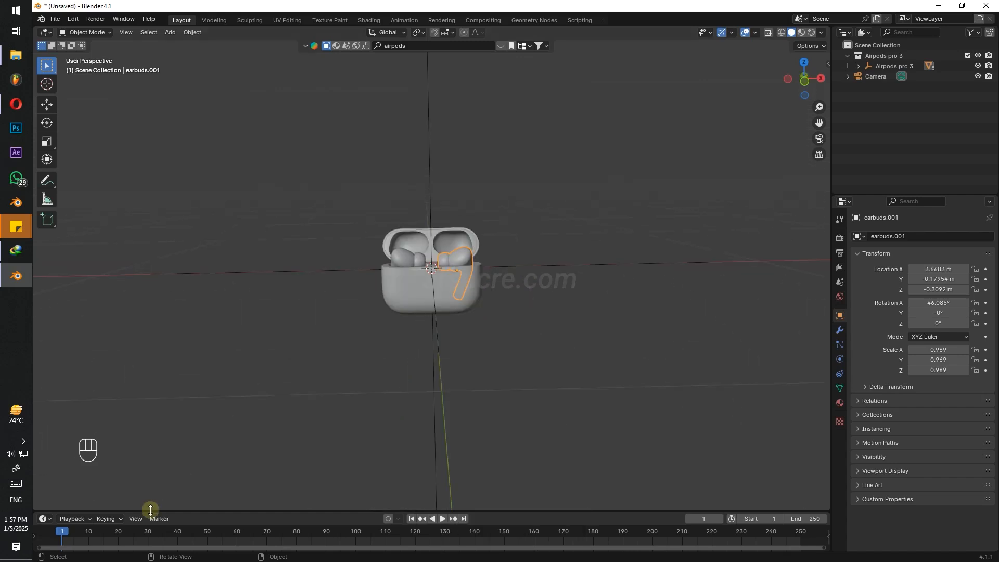
Enlarge the timeline area and look through the available editor types, keeping the Timeline editor.
drag(149, 512, 156, 393)
click(45, 401)
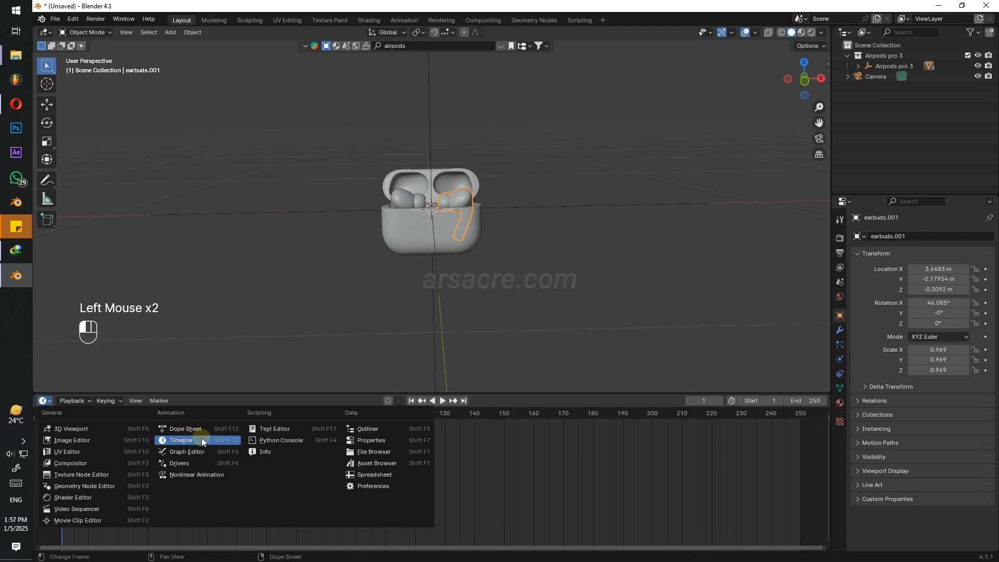
click(445, 459)
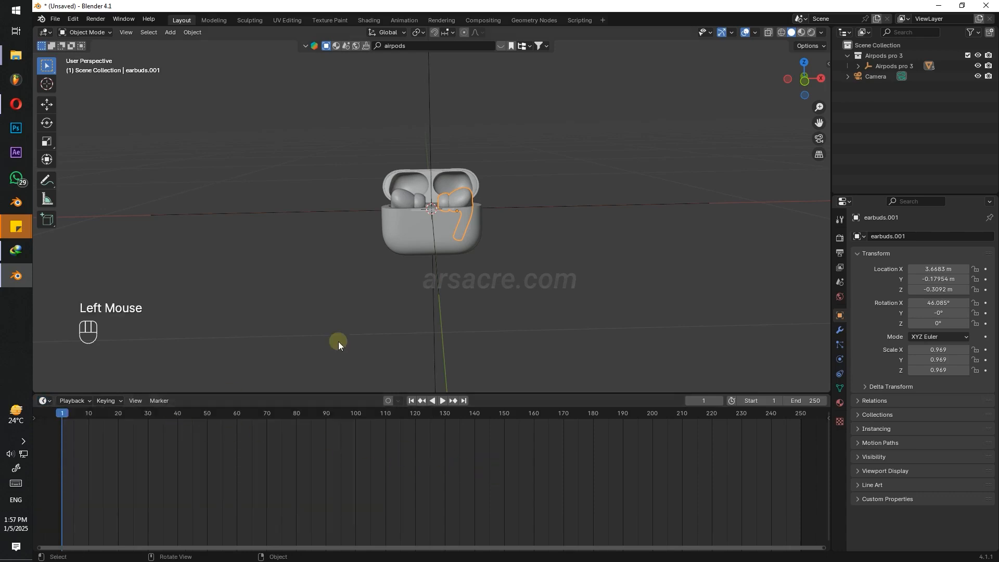
Select only the lid of the Airpods case, without its parent object.
scroll(449, 211, down, 2)
scroll(449, 189, up, 2)
middle_click(460, 205)
middle_drag(460, 205, 458, 224)
click(432, 182)
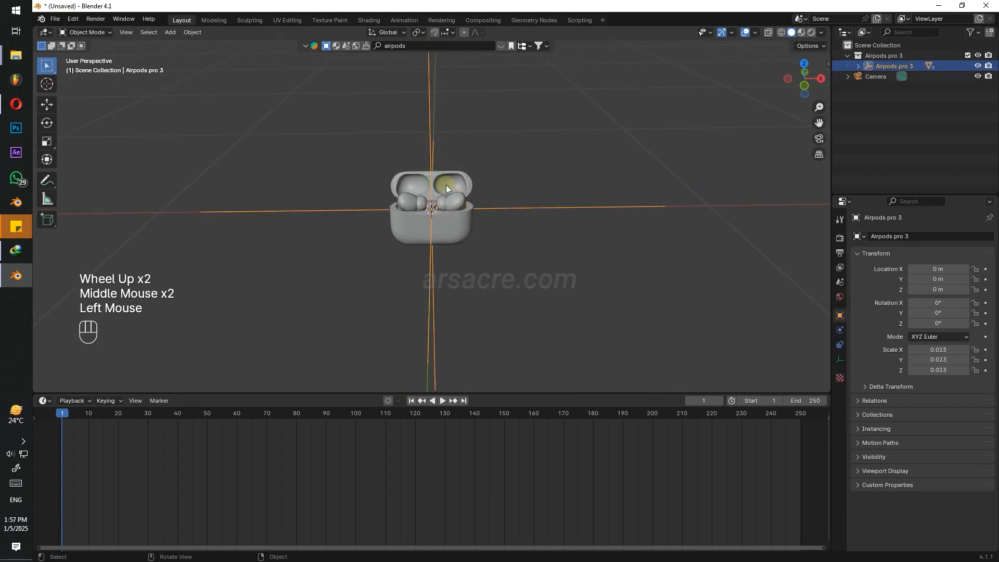
middle_click(452, 184)
click(497, 162)
middle_drag(497, 163, 466, 181)
scroll(467, 181, up, 2)
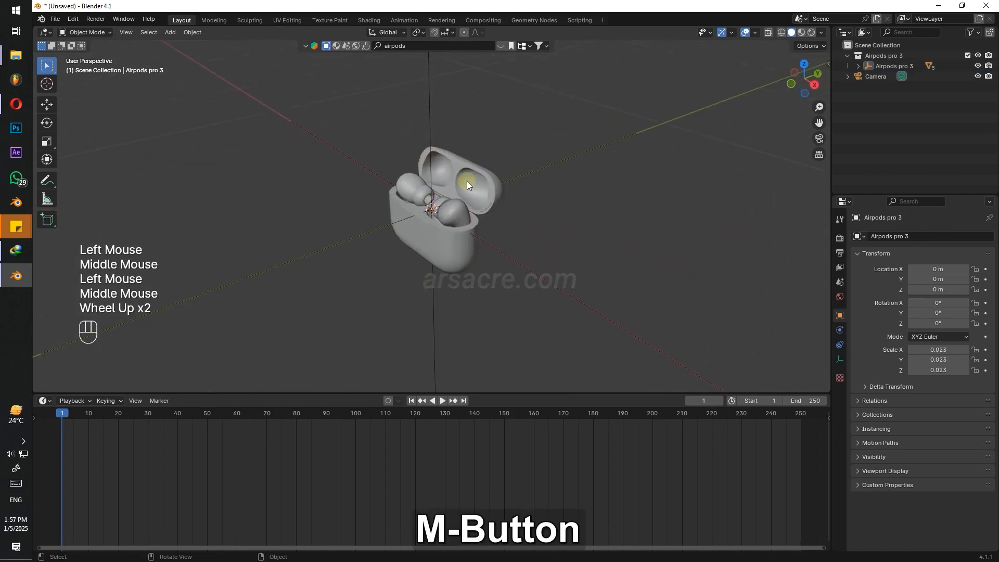
click(489, 164)
key(r)
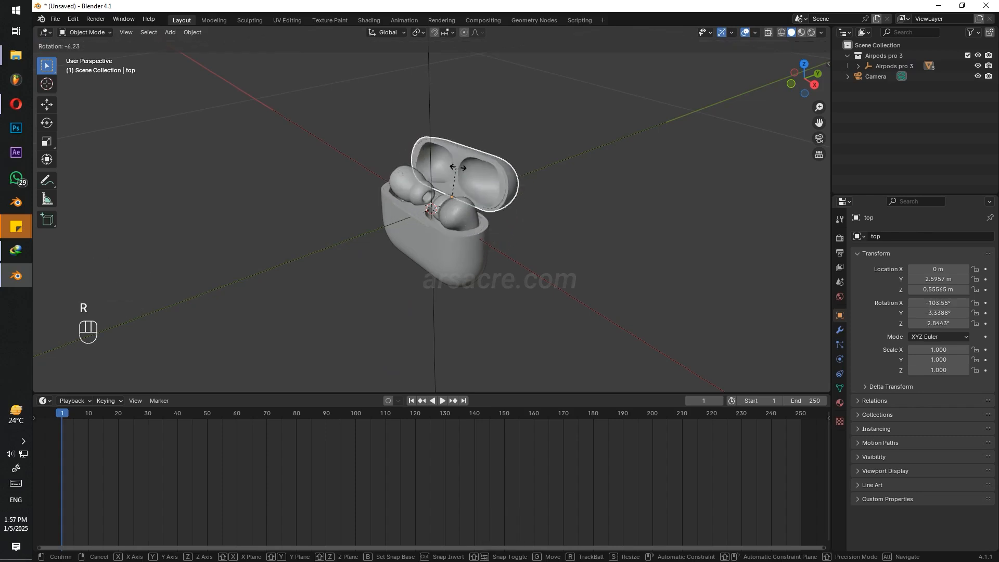
key(x)
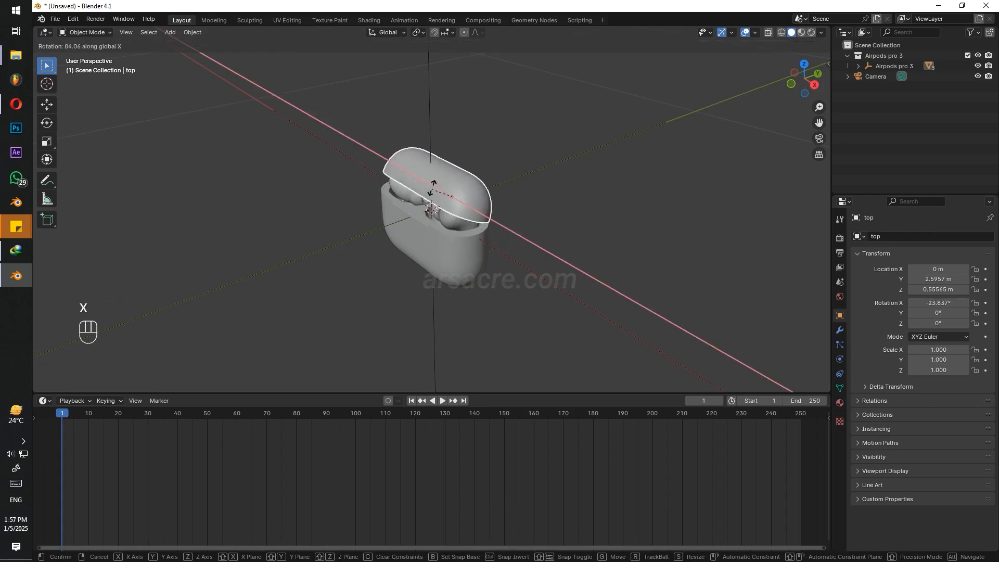
key(Escape)
Rotate the lid 110° about the global X axis with angle snapping to close the case.
key(r)
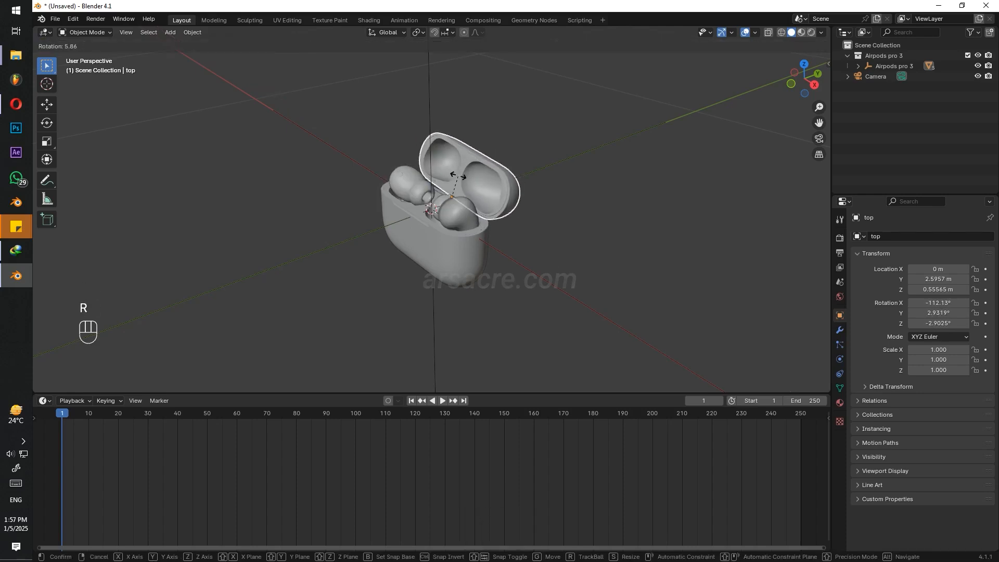
key(z)
key(x)
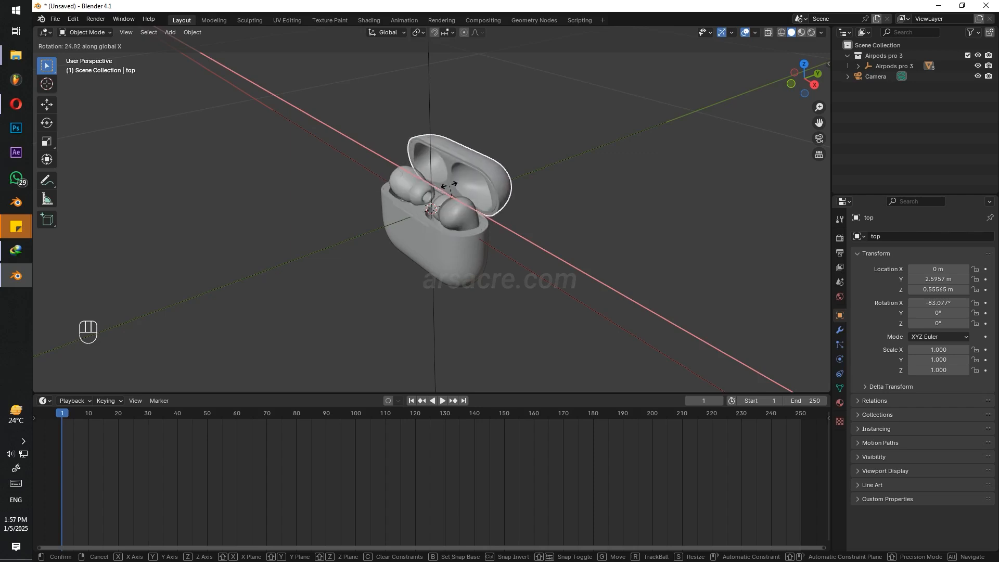
key(ctrl)
key(shift)
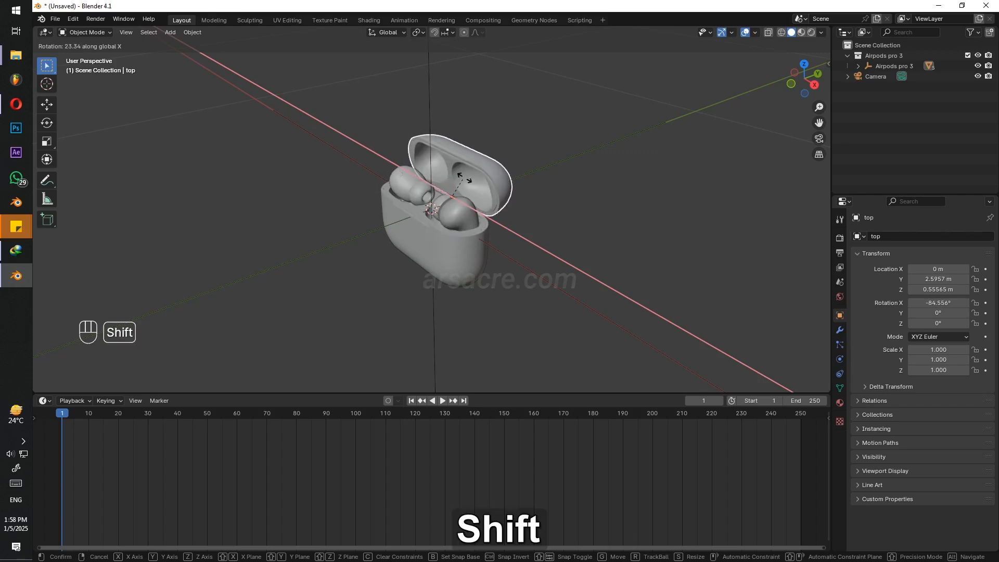
key(alt)
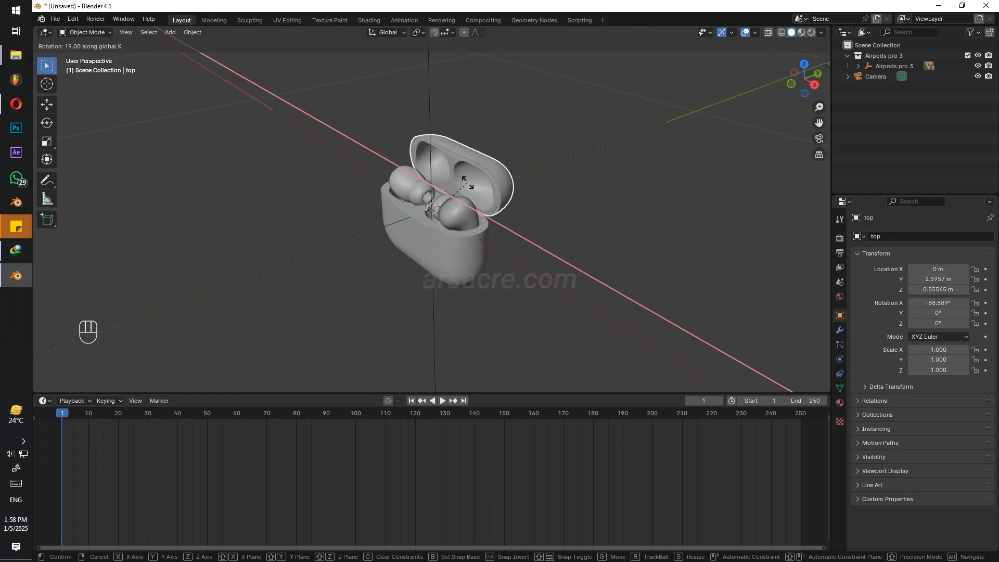
key(ctrl)
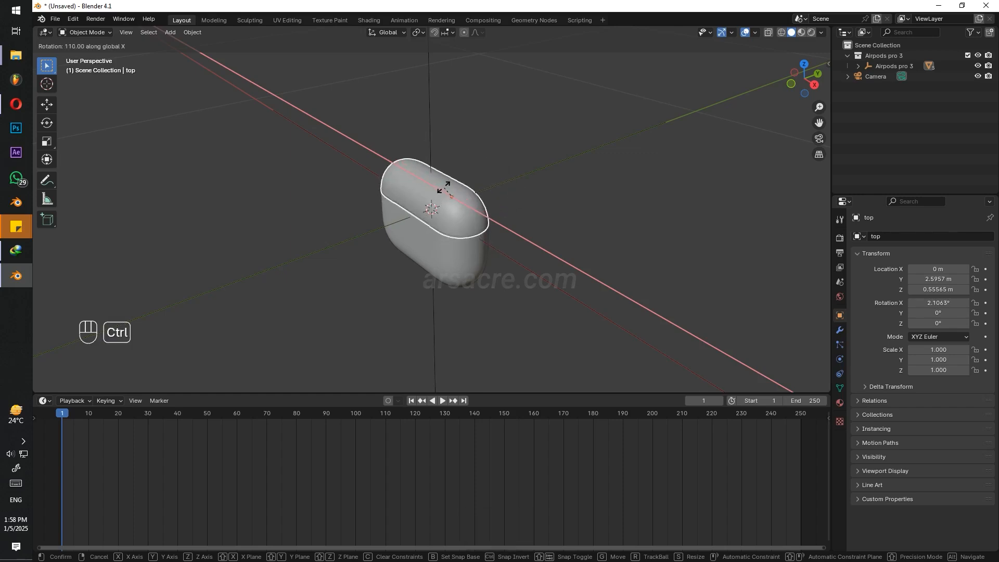
ctrl+click(444, 189)
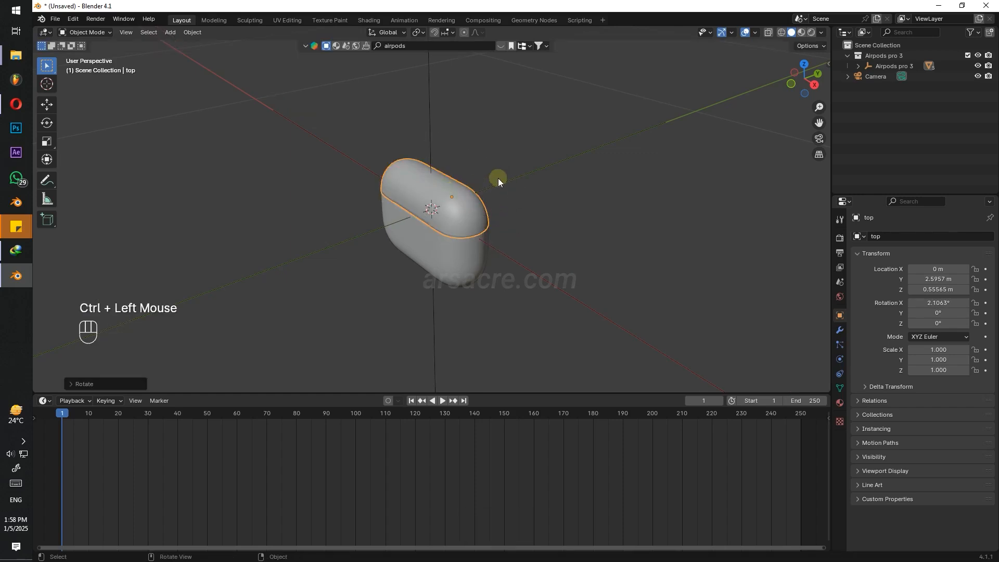
Examine the closed case from the front and at an angle, and reselect the lid with the playhead at frame 1.
middle_drag(498, 178, 603, 129)
click(601, 135)
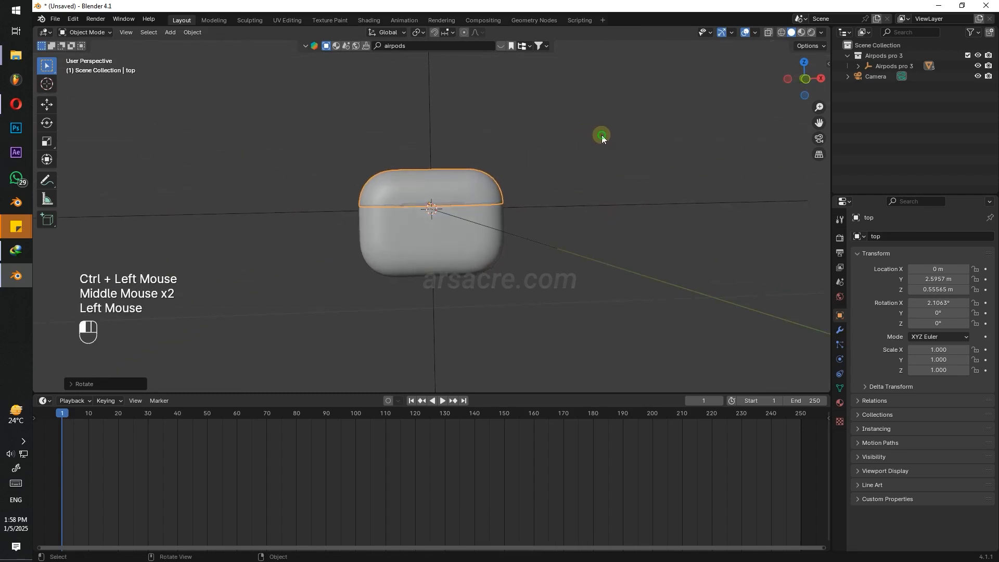
mouse_move(554, 184)
middle_down()
mouse_move(542, 188)
mouse_move(551, 191)
middle_up()
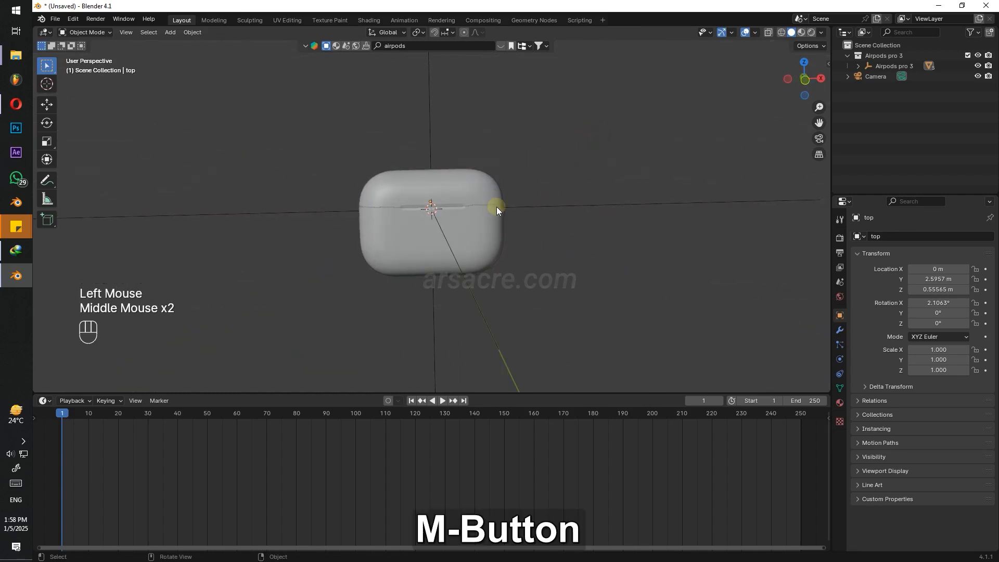
middle_drag(497, 207, 443, 192)
click(402, 196)
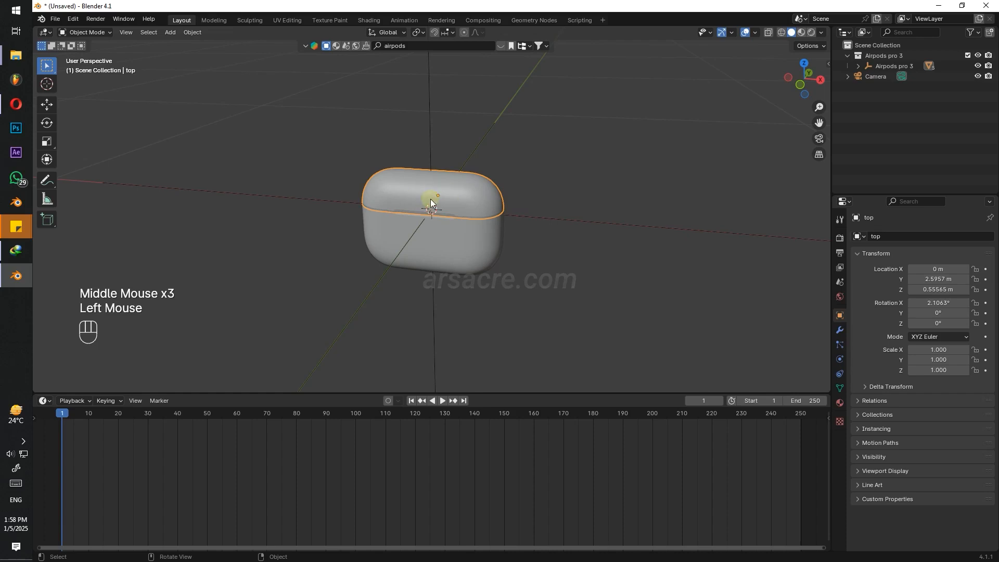
mouse_move(67, 412)
mouse_down()
mouse_move(167, 412)
mouse_move(63, 418)
mouse_up()
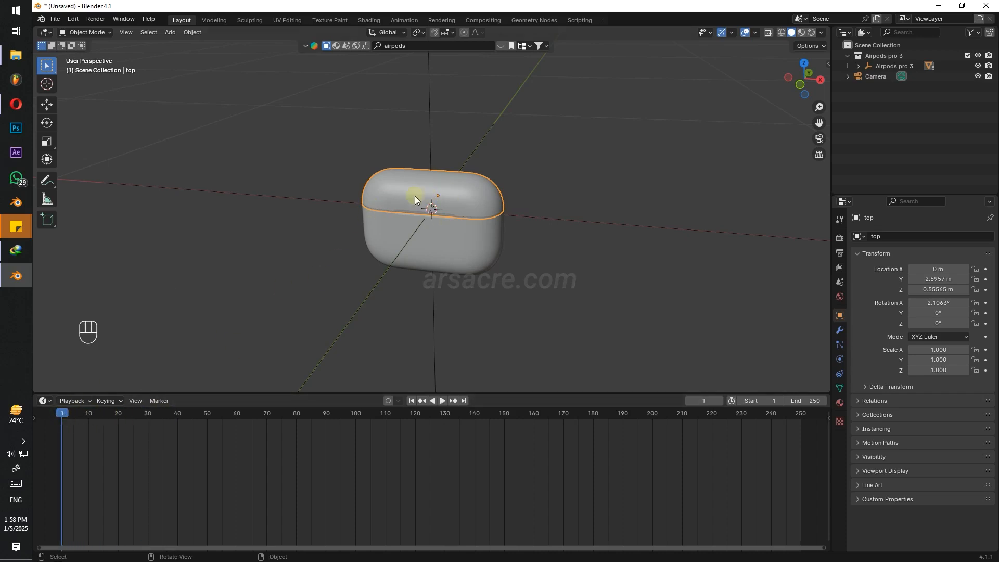
Display the lid's location, rotation and scale values in the viewport's sidebar.
key(n)
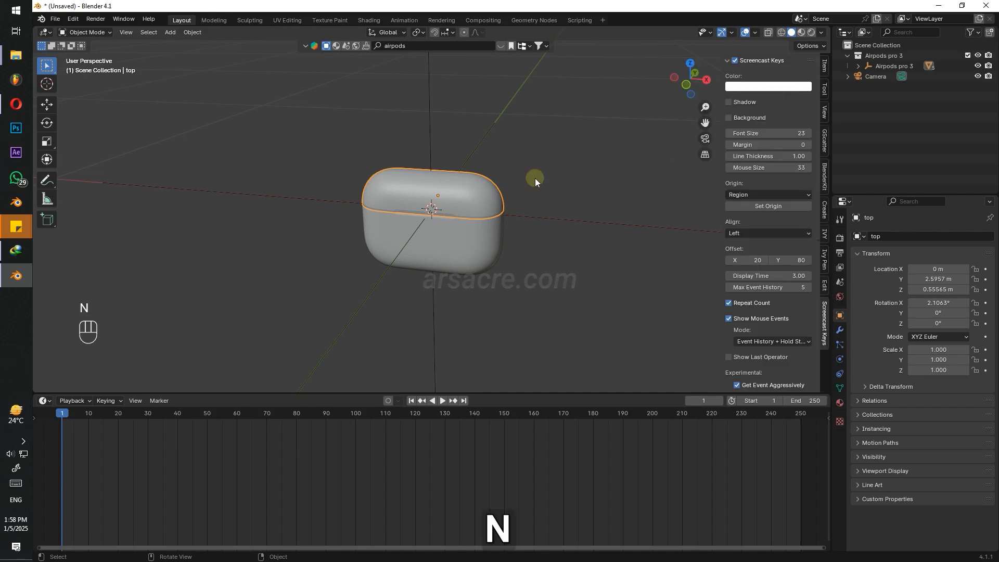
click(824, 70)
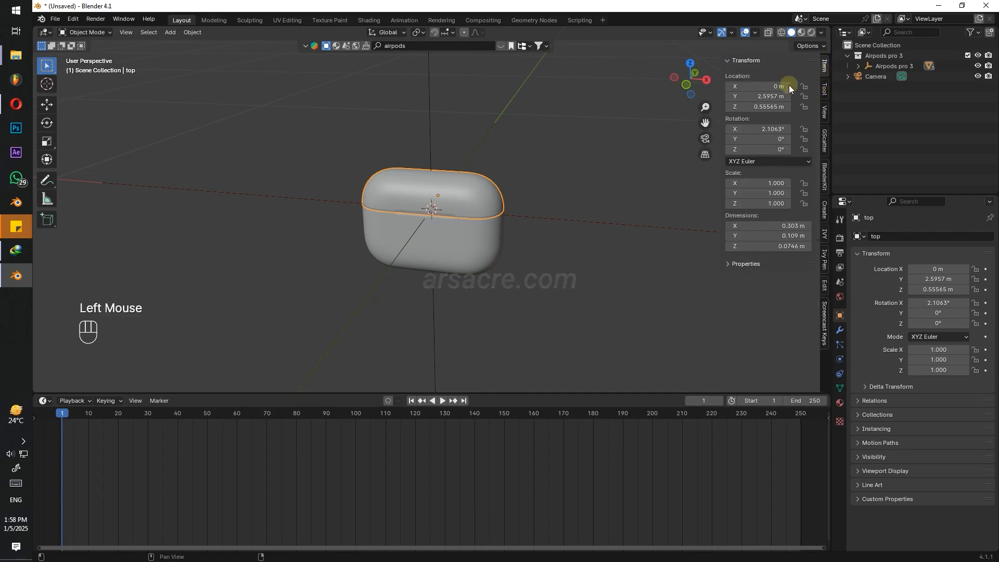
key(n)
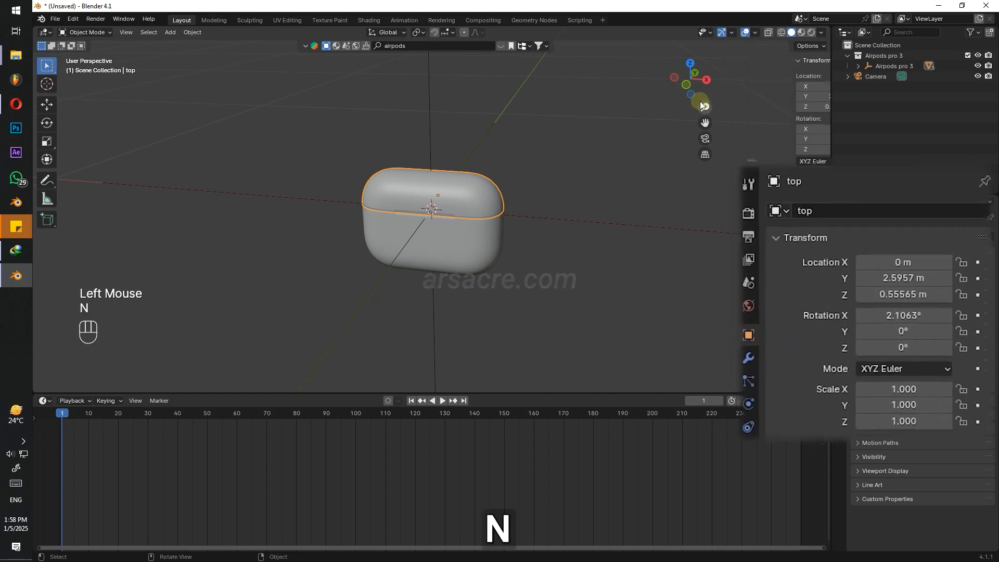
key(n)
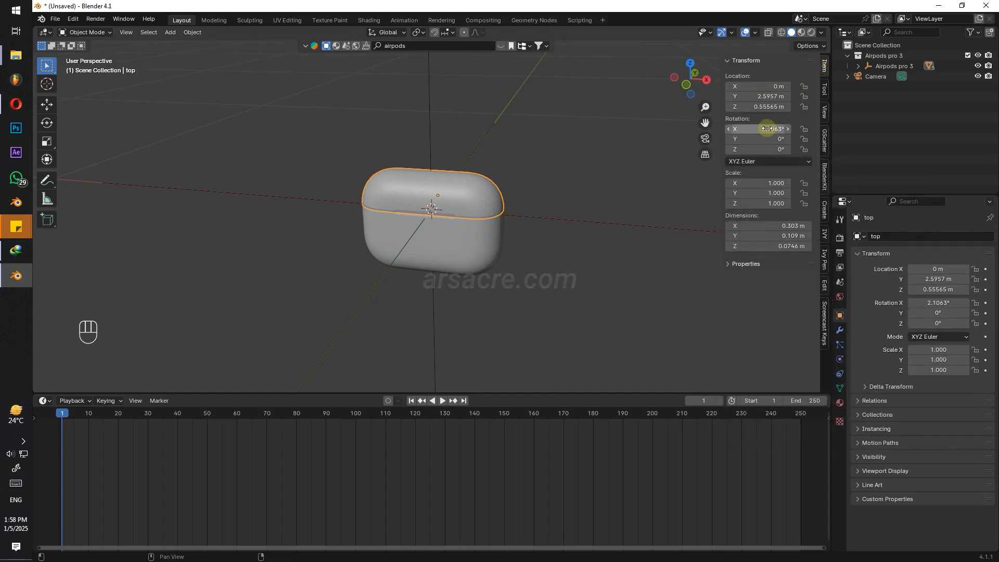
Set the lid's X rotation to -61.894° and insert a rotation keyframe at frame 1.
mouse_move(768, 129)
mouse_down()
mouse_move(779, 129)
mouse_move(504, 147)
mouse_move(754, 128)
mouse_up()
key(Escape)
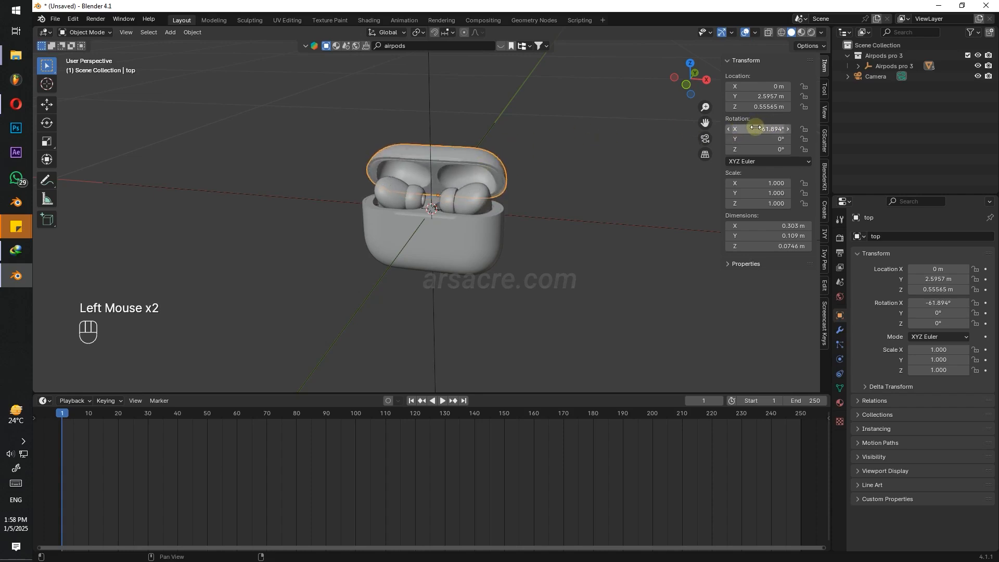
key(i)
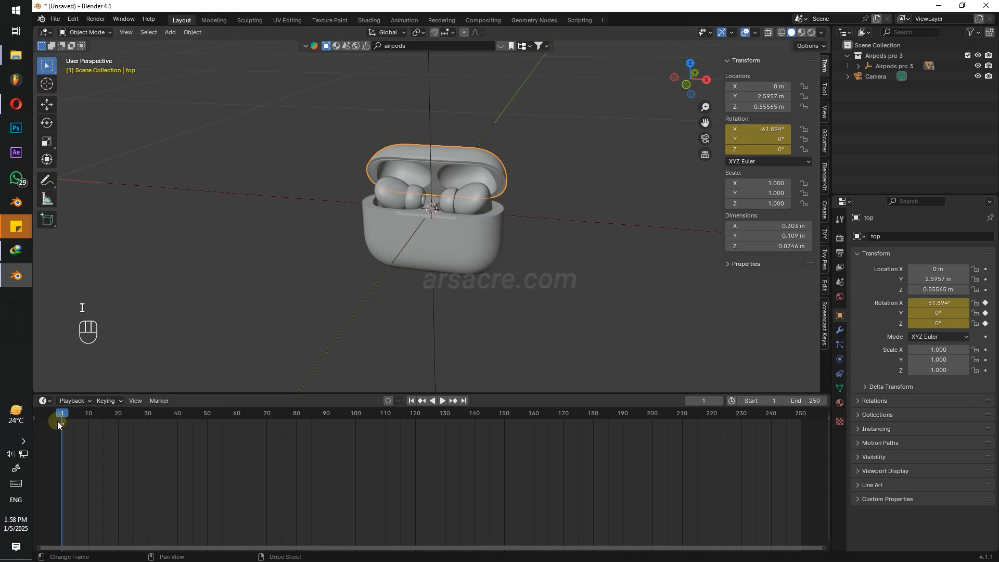
Scrub briefly and return to frame 1, set the lid's X rotation to about 0.006° and update its rotation keyframe.
click(69, 419)
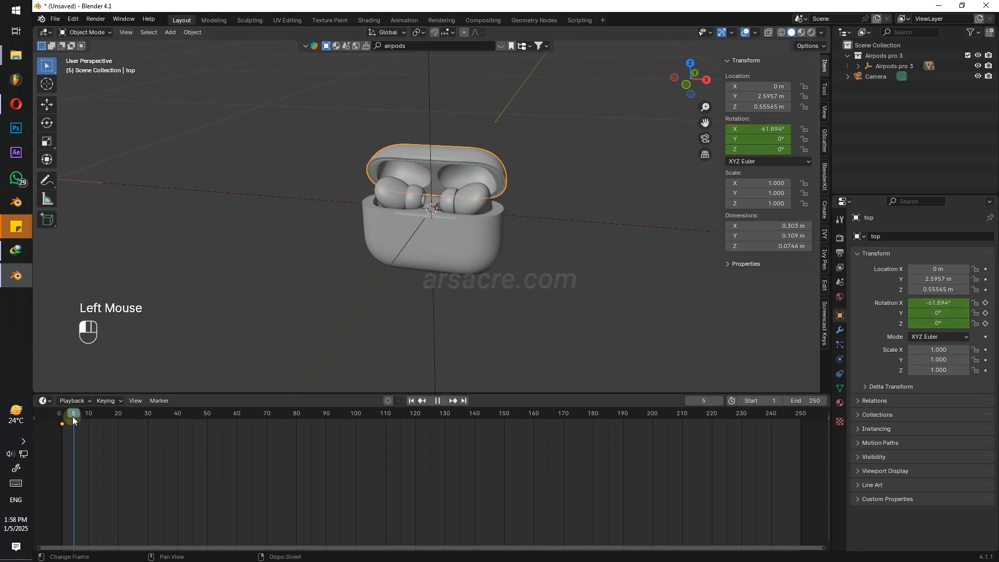
drag(73, 421, 62, 420)
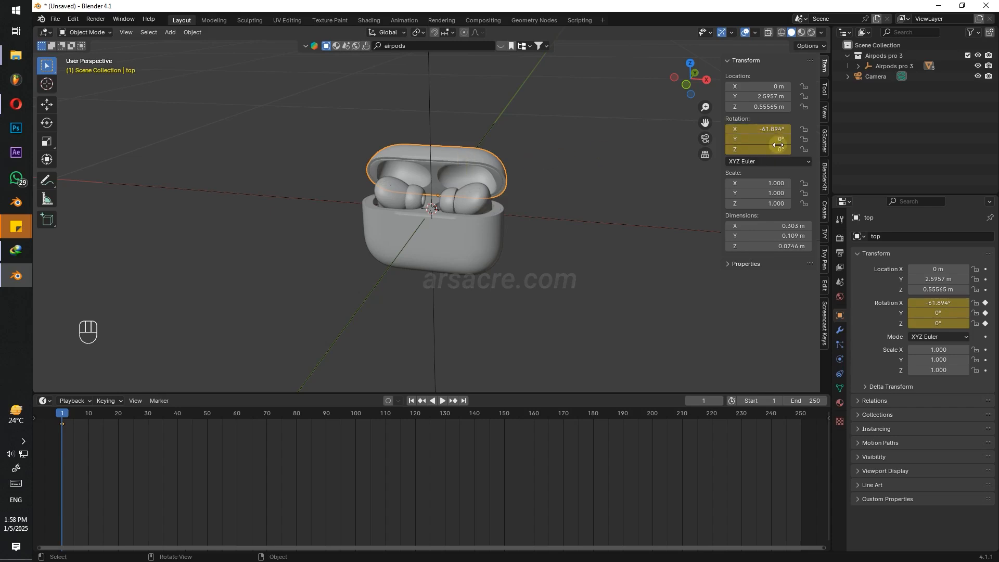
drag(770, 129, 817, 129)
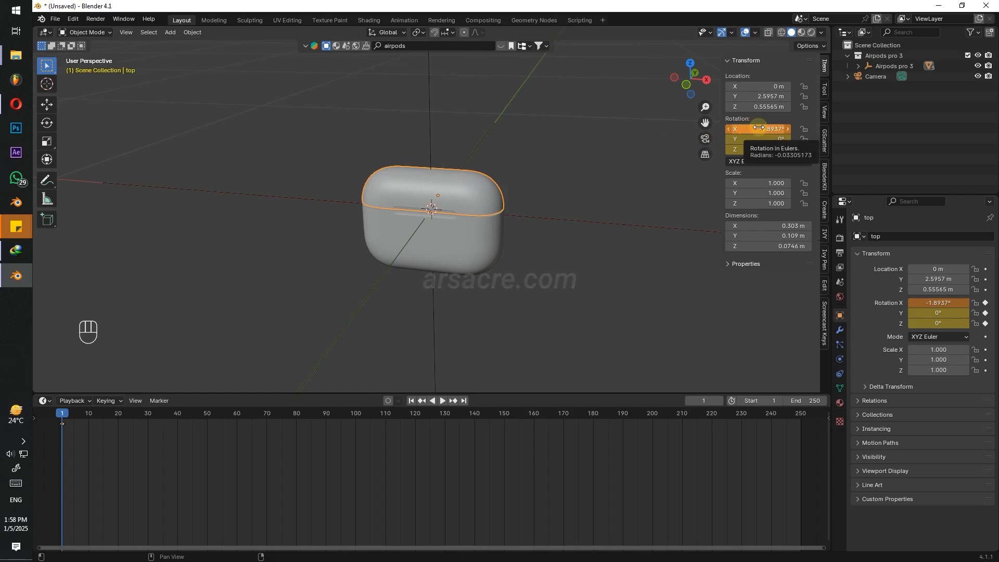
shift+drag(758, 129, 758, 128)
At frame 28, set the lid's X rotation to -15.994°, keyframe its location, rotation and scale, and preview the animation from the start.
drag(83, 413, 94, 417)
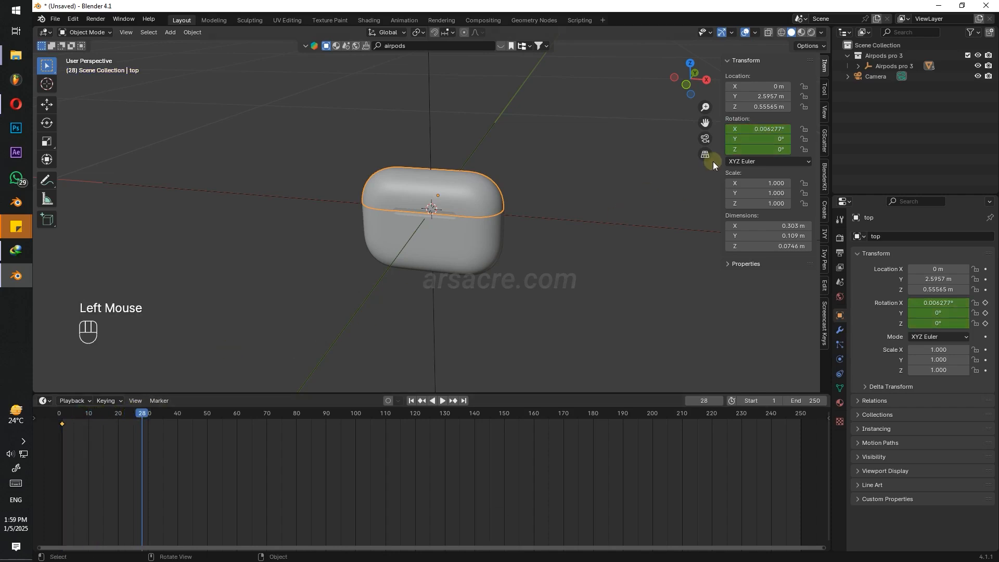
drag(760, 128, 761, 129)
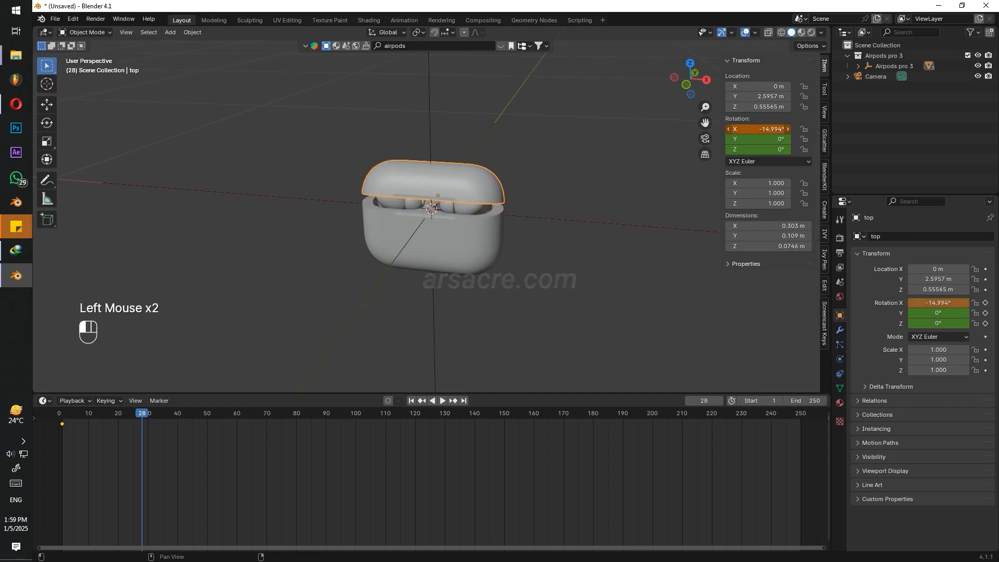
key(i)
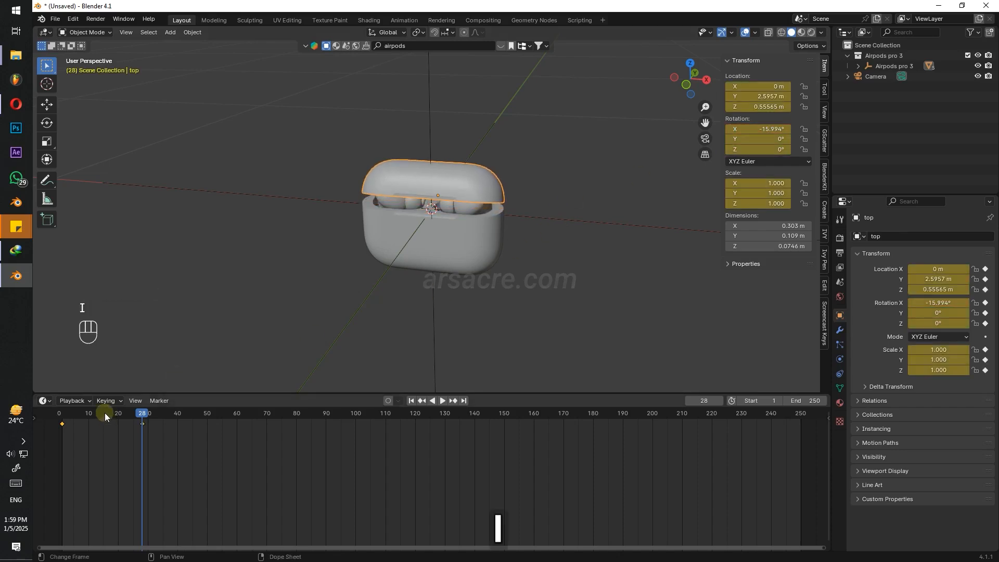
drag(104, 413, 64, 413)
key(space)
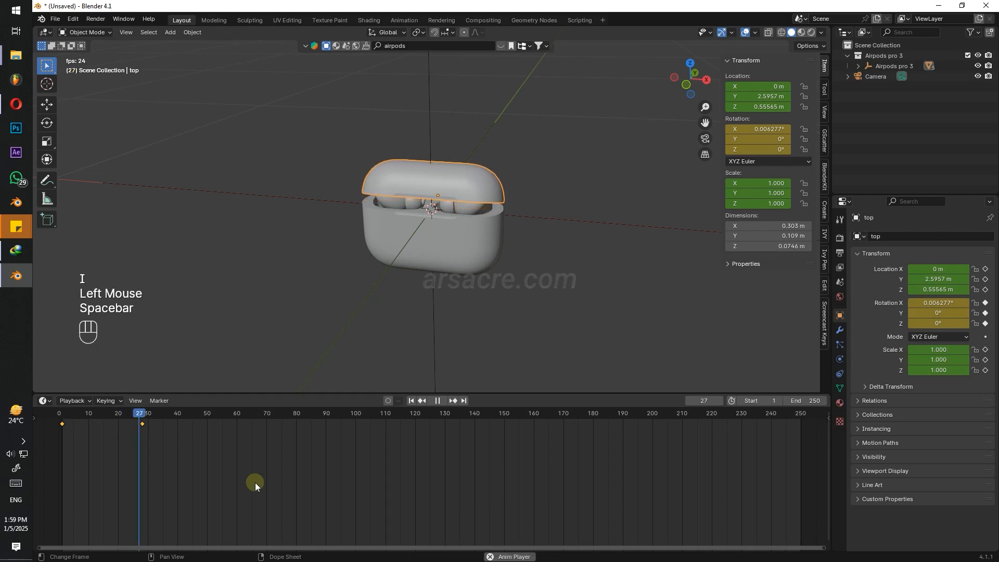
key(space)
At frame 70, set the lid's X rotation to -134.99°, insert a rotation keyframe and play the animation from frame 1.
drag(187, 417, 255, 415)
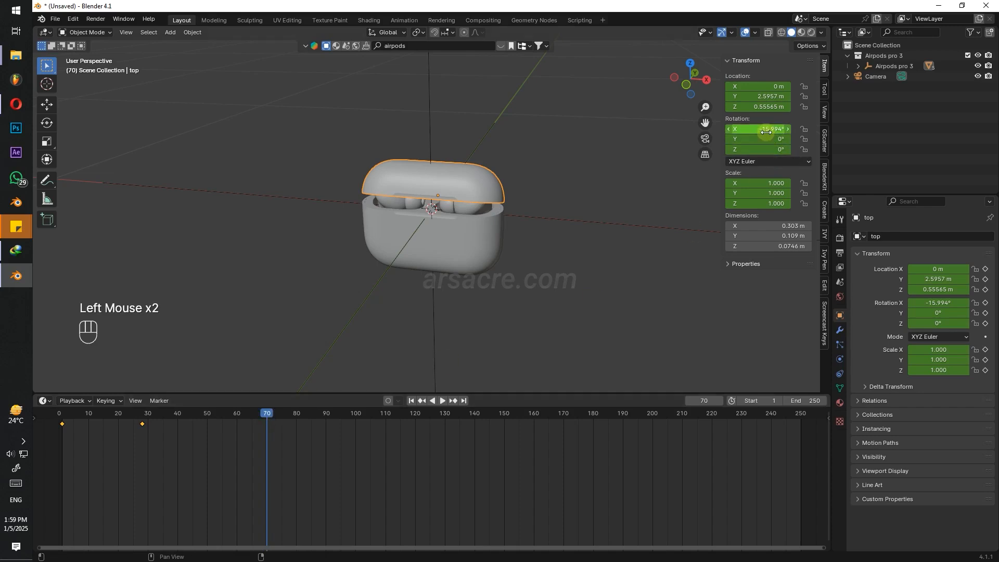
drag(759, 129, 692, 129)
key(i)
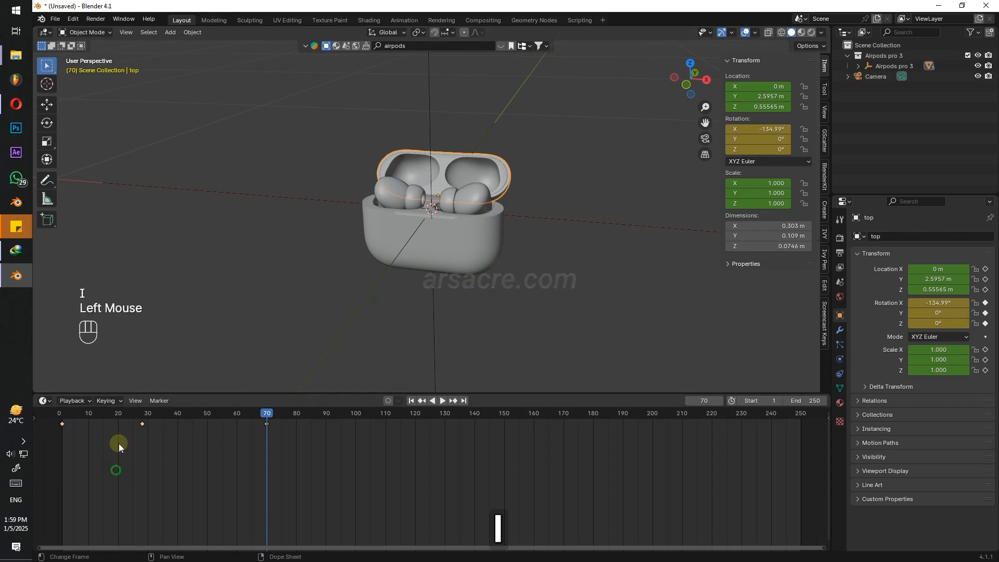
drag(107, 413, 62, 418)
key(space)
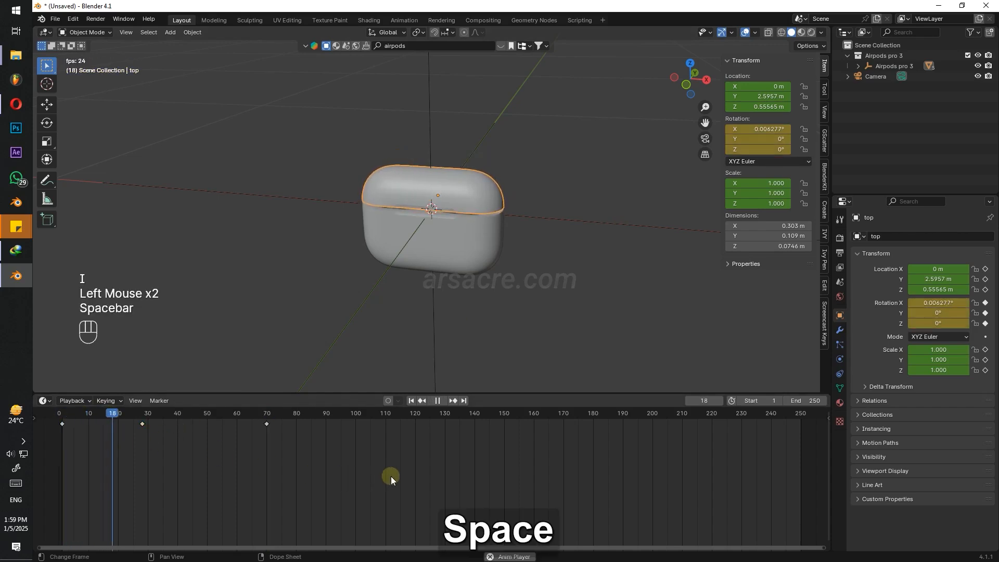
Stop playback, set the lid's X rotation to -6.8937° at frame 28 and update its rotation keyframe.
key(space)
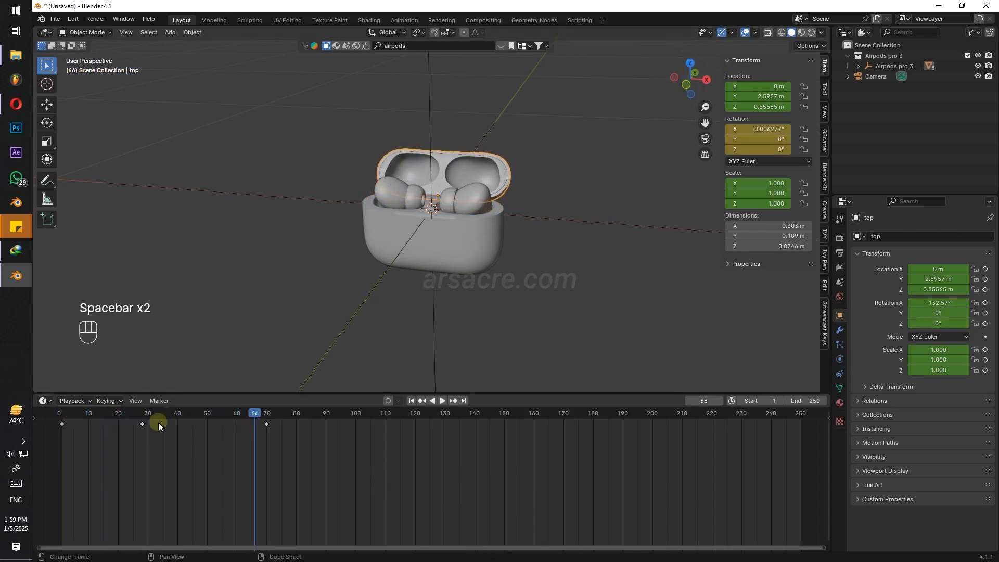
drag(158, 422, 225, 414)
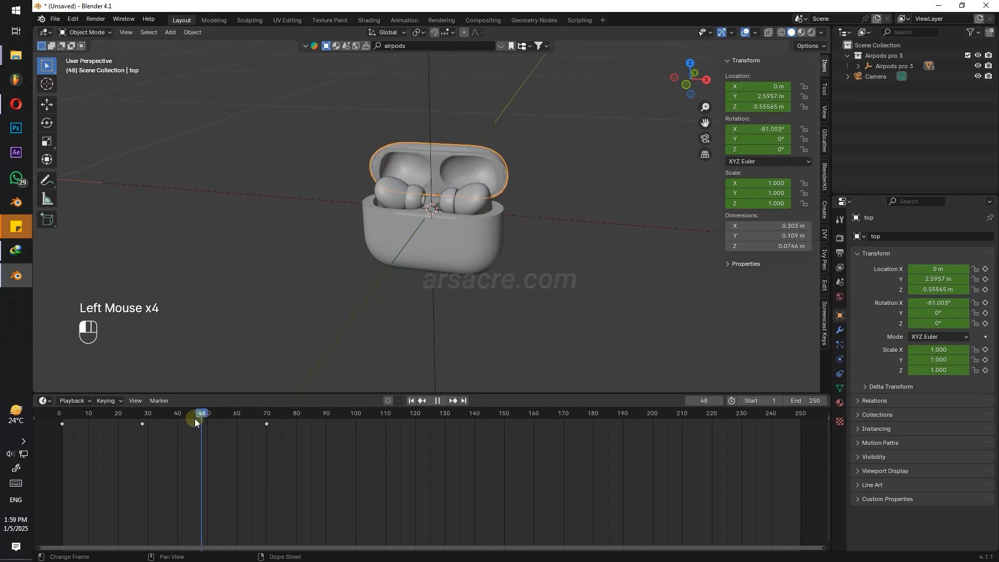
drag(170, 418, 142, 426)
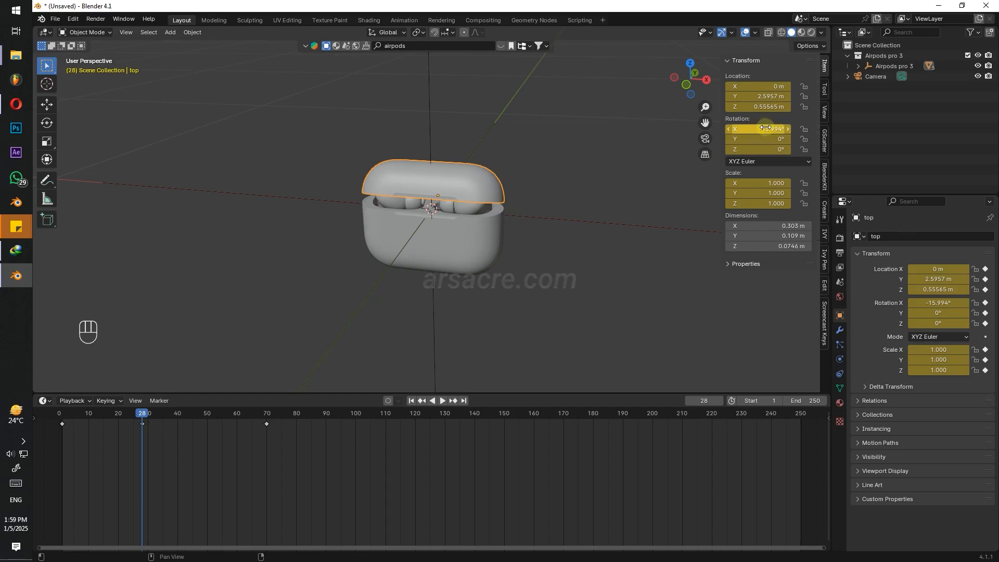
drag(766, 128, 774, 128)
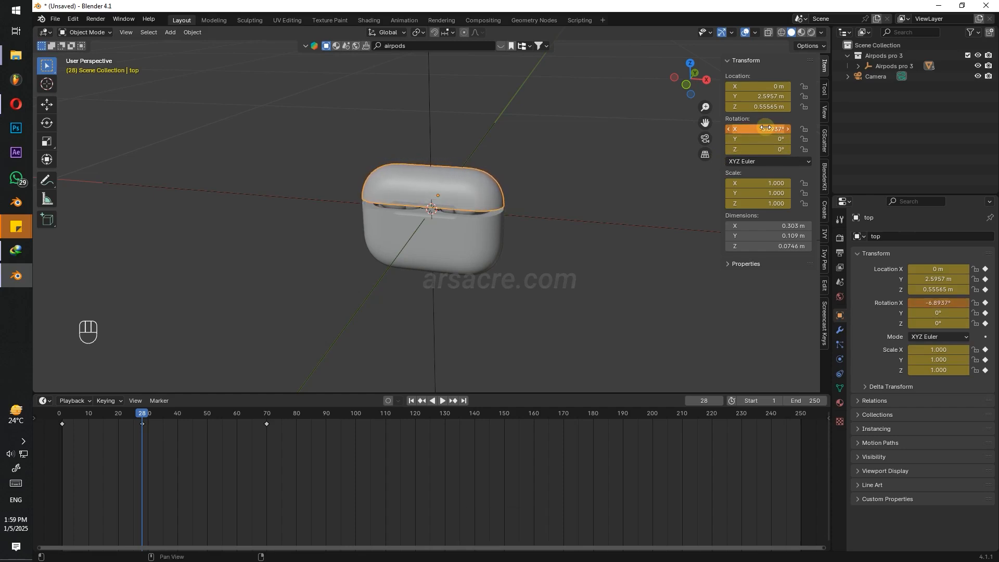
key(i)
Add another rotation keyframe for the lid, place it at frame 60 and play the animation from the start.
click(140, 413)
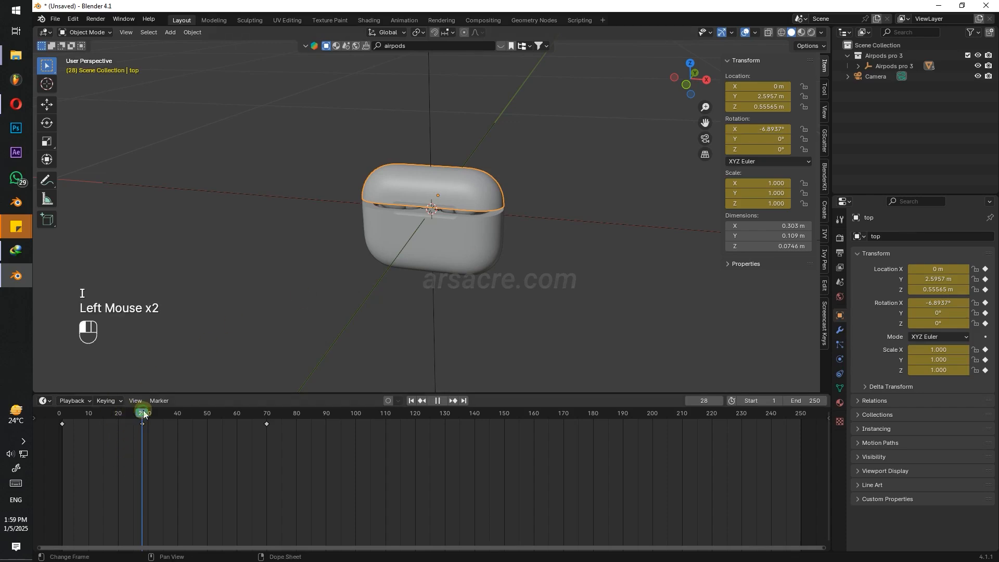
drag(144, 414, 163, 419)
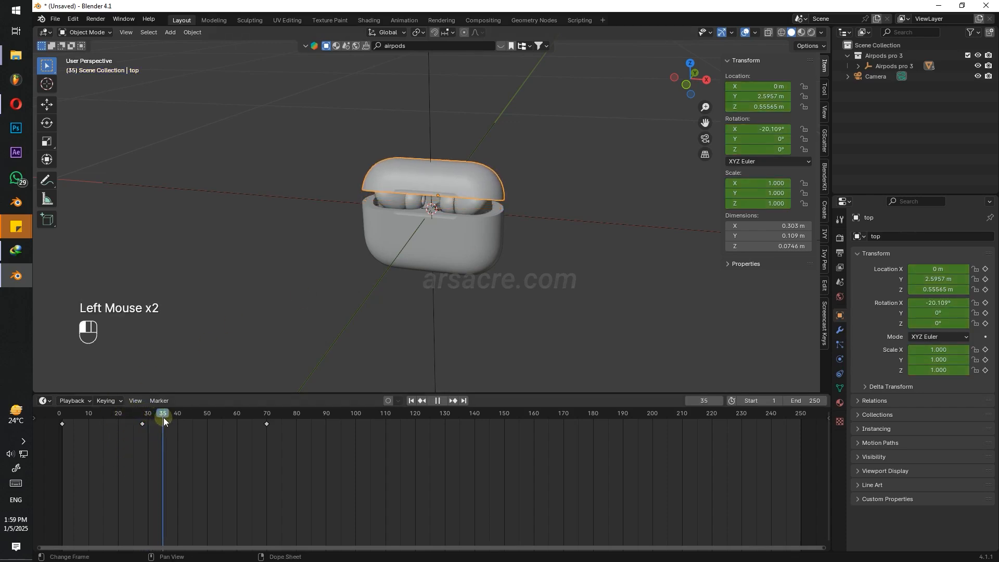
click(164, 414)
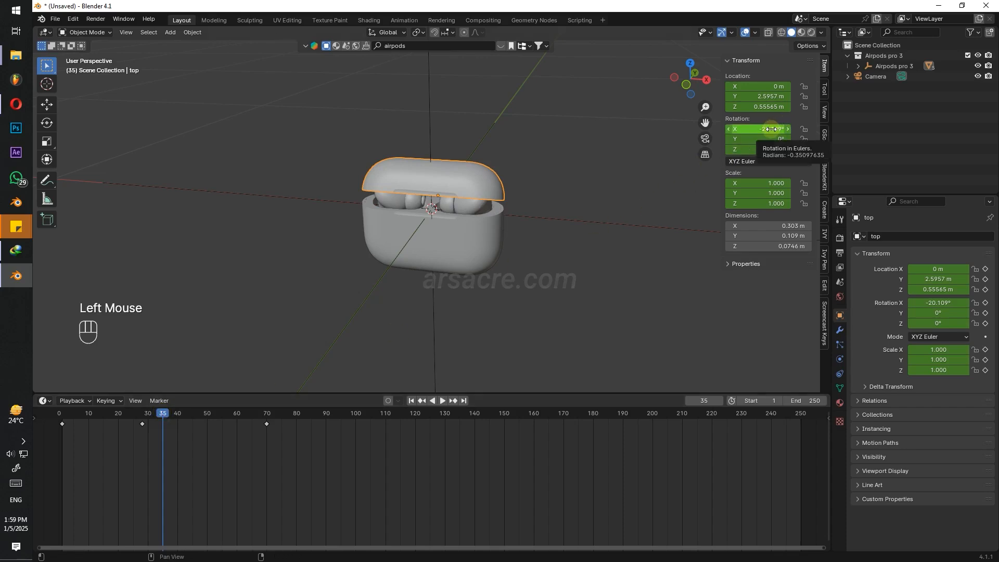
key(i)
drag(164, 425, 130, 411)
key(space)
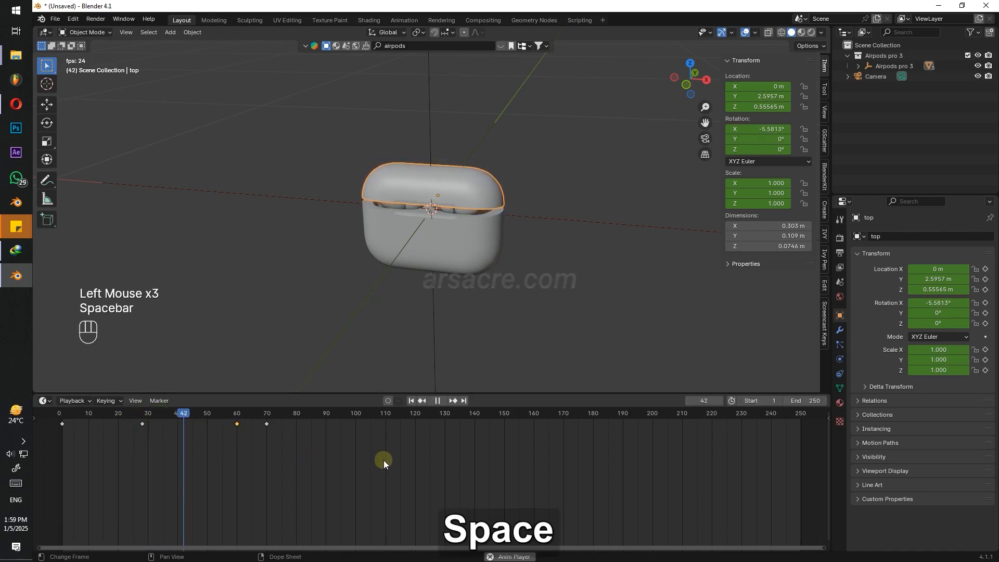
key(space)
click(237, 414)
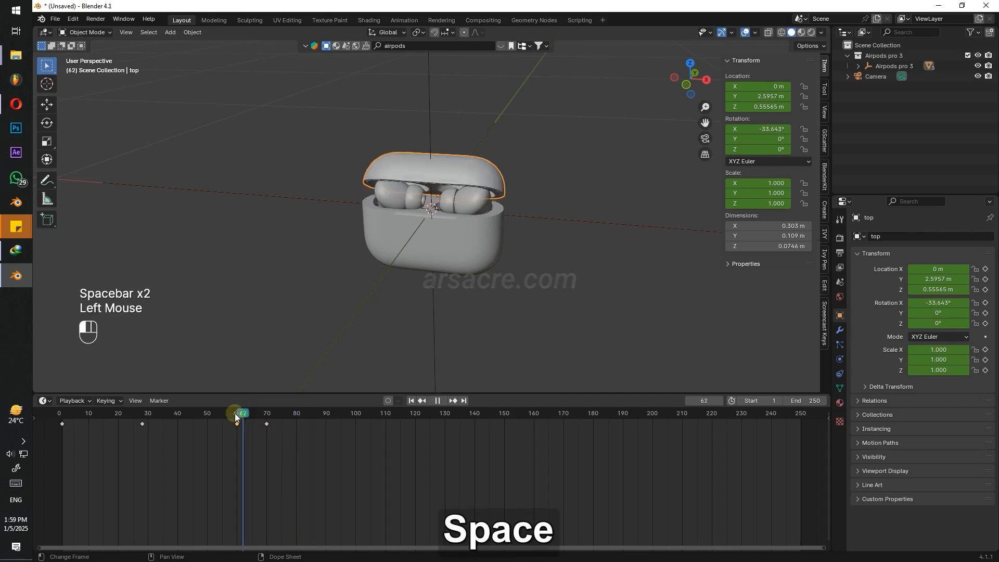
drag(235, 416, 67, 438)
key(space)
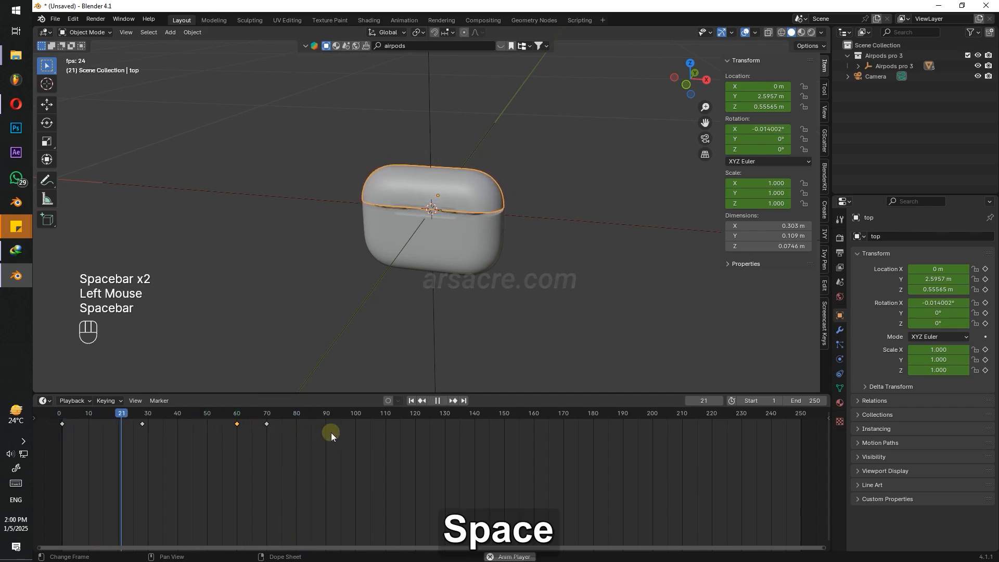
key(space)
At frame 60, set the lid's X rotation to -4.1095°, update its rotation keyframe and replay the animation from near the start.
drag(221, 413, 236, 430)
drag(754, 129, 777, 130)
key(i)
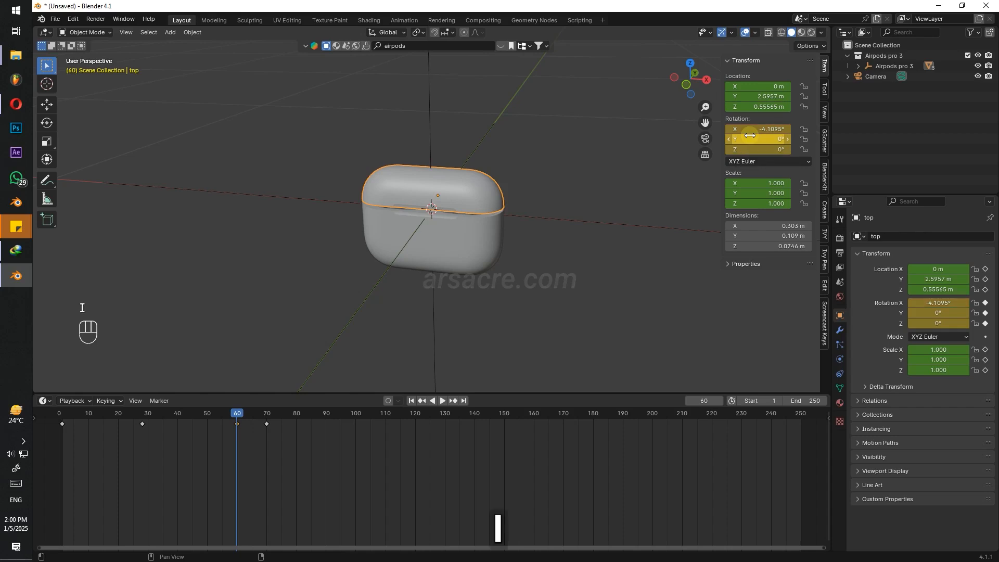
drag(222, 414, 65, 426)
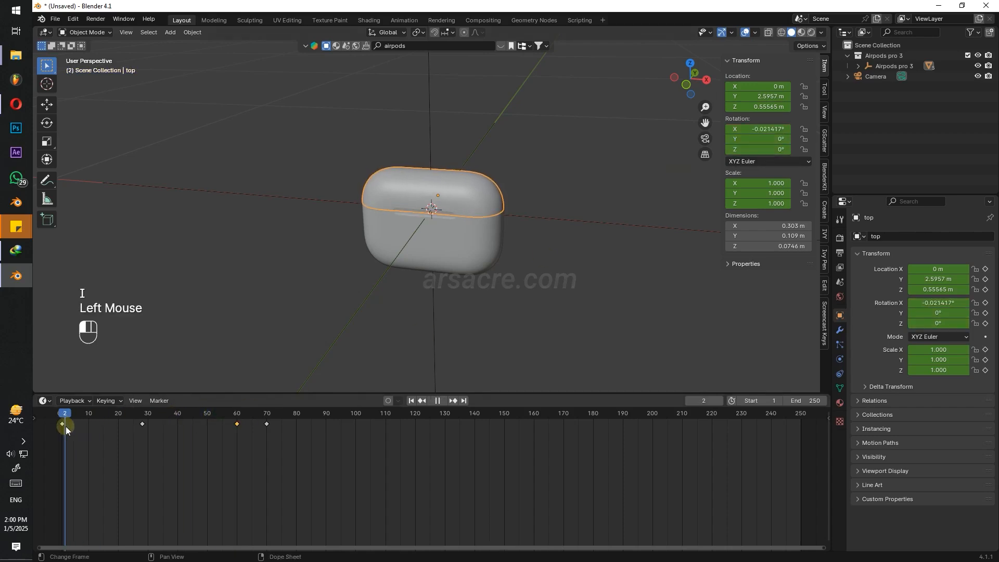
key(space)
Hide the viewport overlays to preview the lid animation without guides, and turn the overlays back on.
drag(447, 470, 485, 471)
click(746, 32)
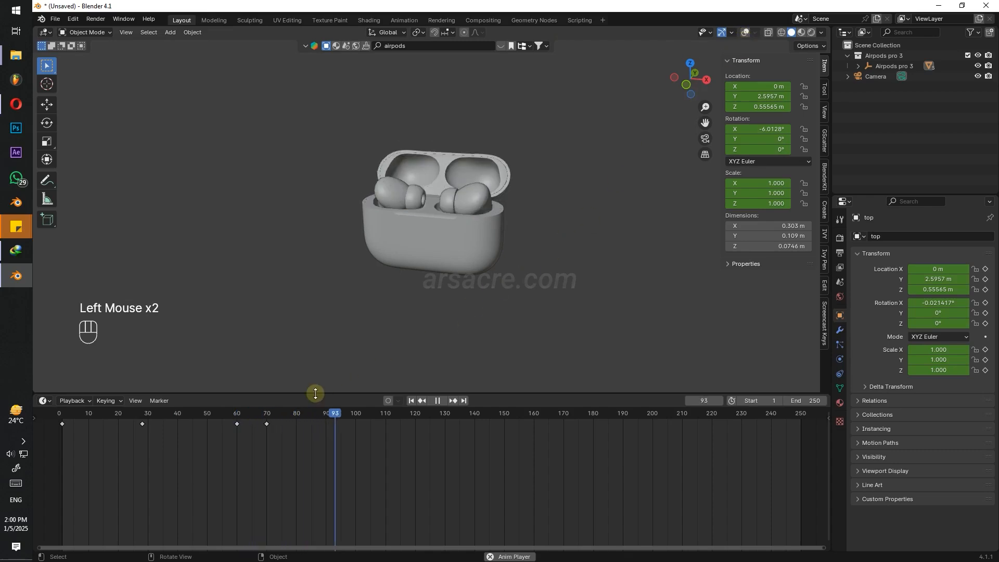
key(space)
click(237, 414)
mouse_move(237, 416)
mouse_down()
mouse_move(288, 418)
mouse_move(240, 417)
mouse_up()
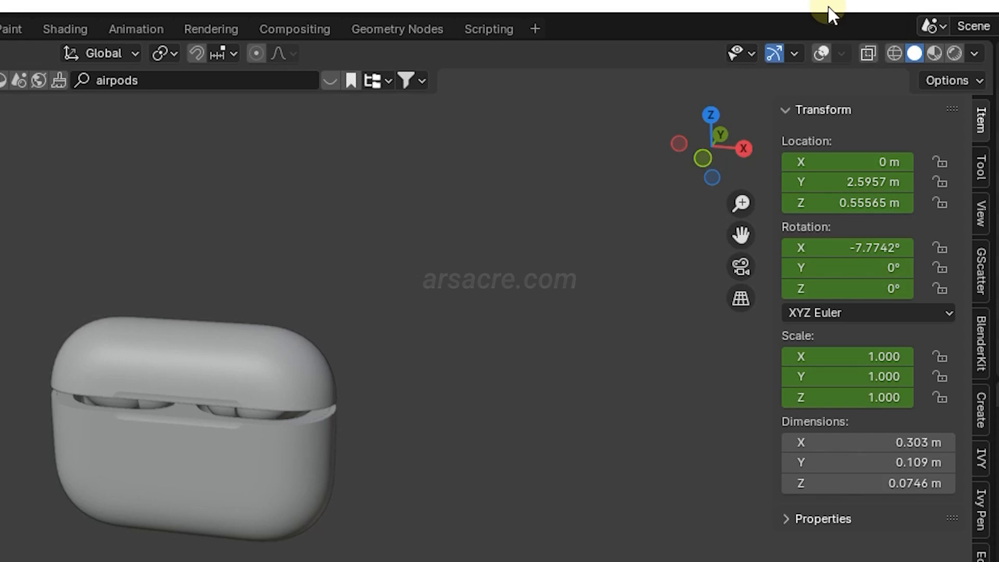
click(821, 53)
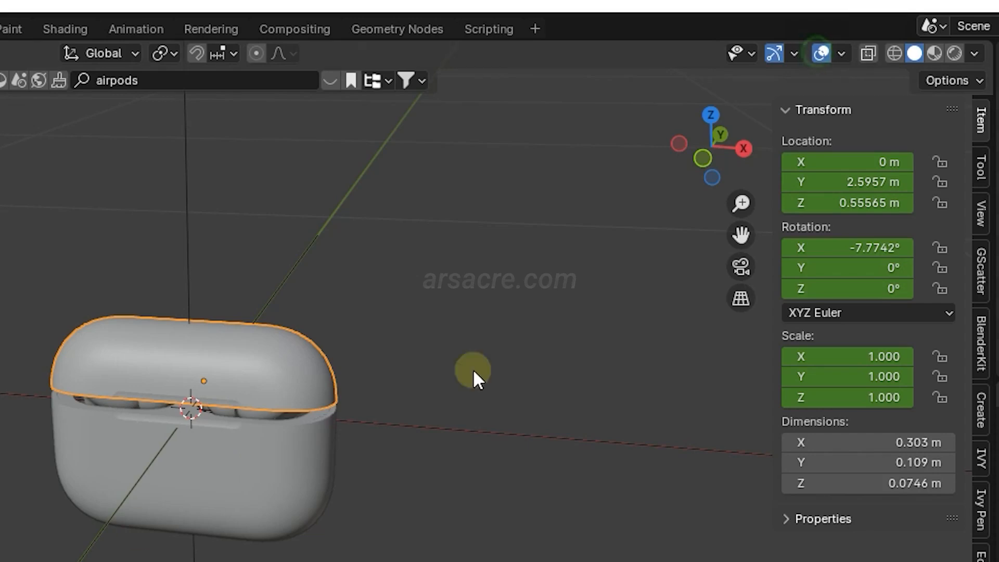
click(821, 53)
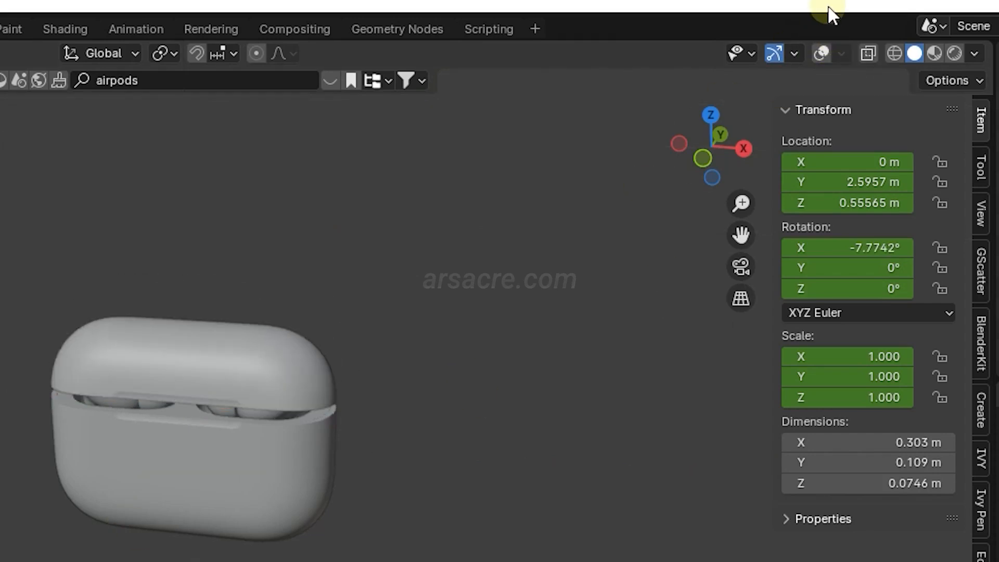
click(818, 52)
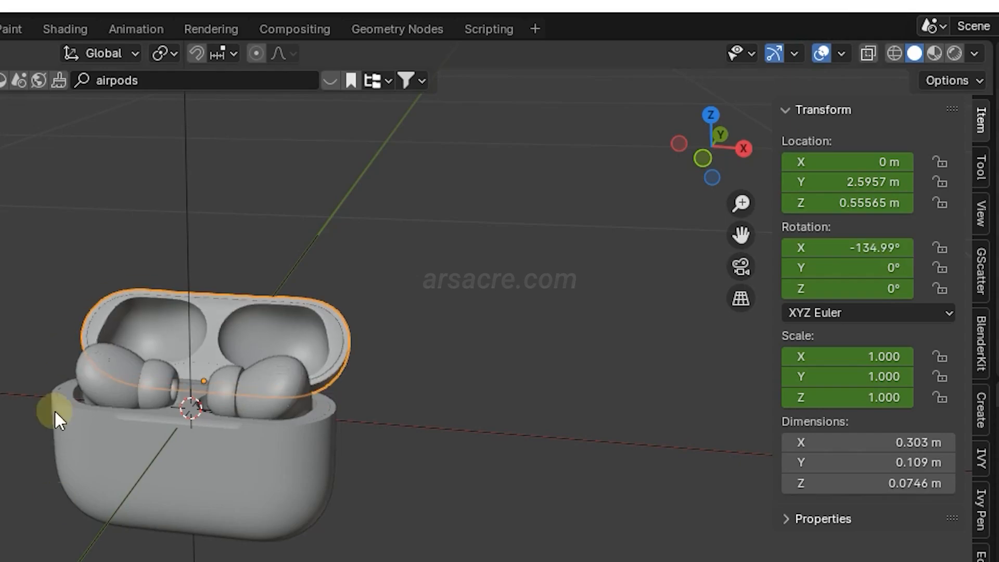
Select the earbud named earbuds.002 and insert a location keyframe for it at frame 60.
click(110, 373)
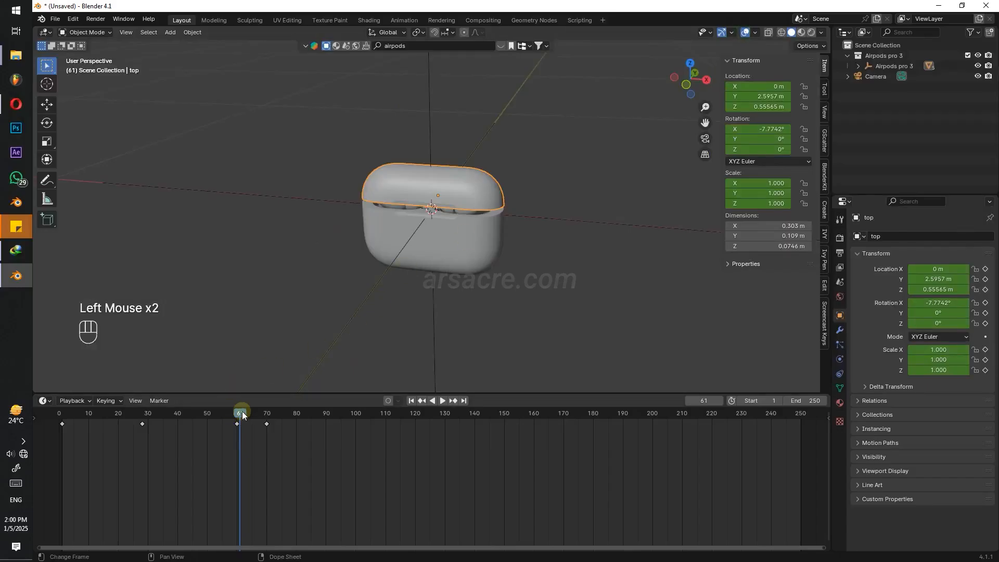
drag(241, 413, 282, 412)
click(401, 191)
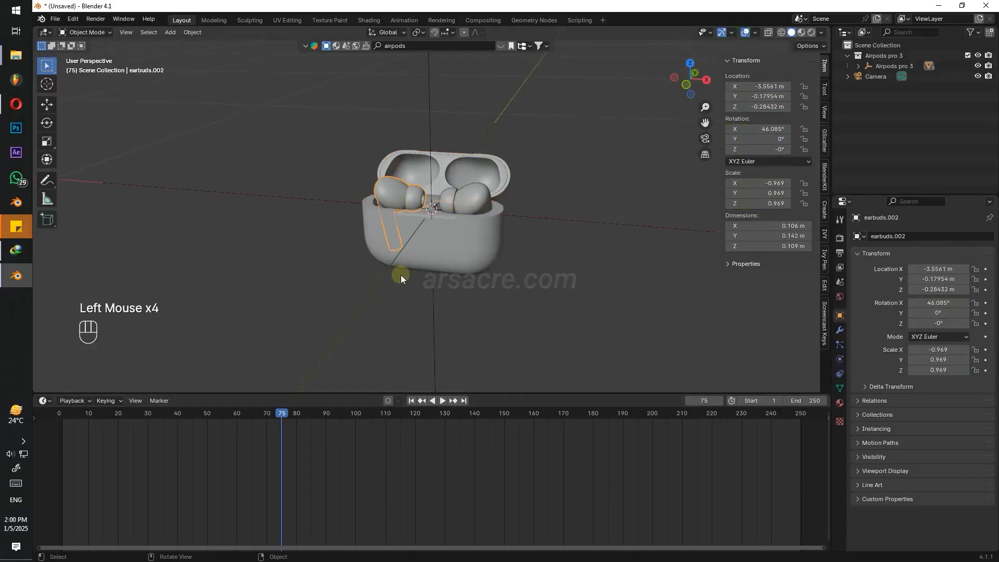
click(416, 195)
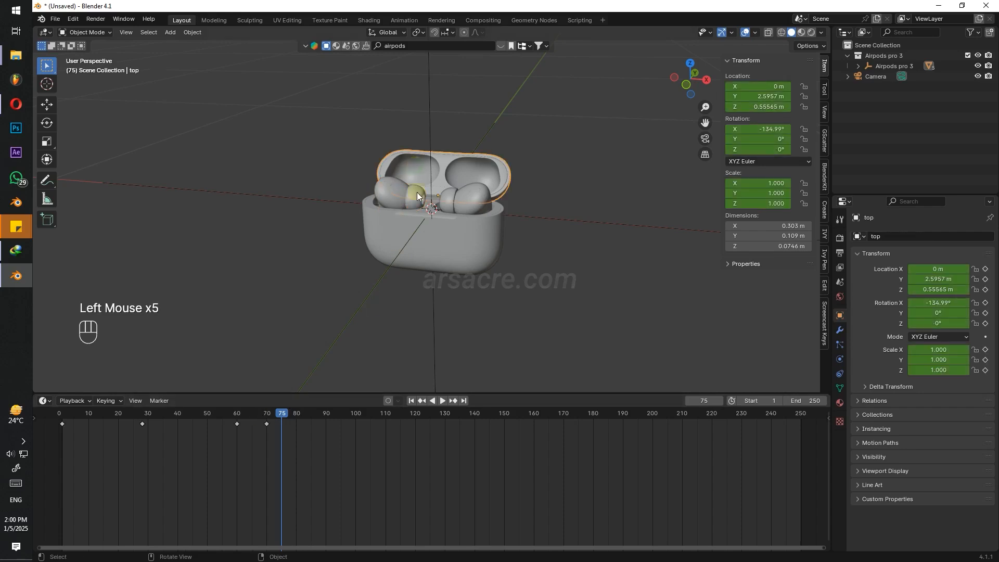
click(268, 415)
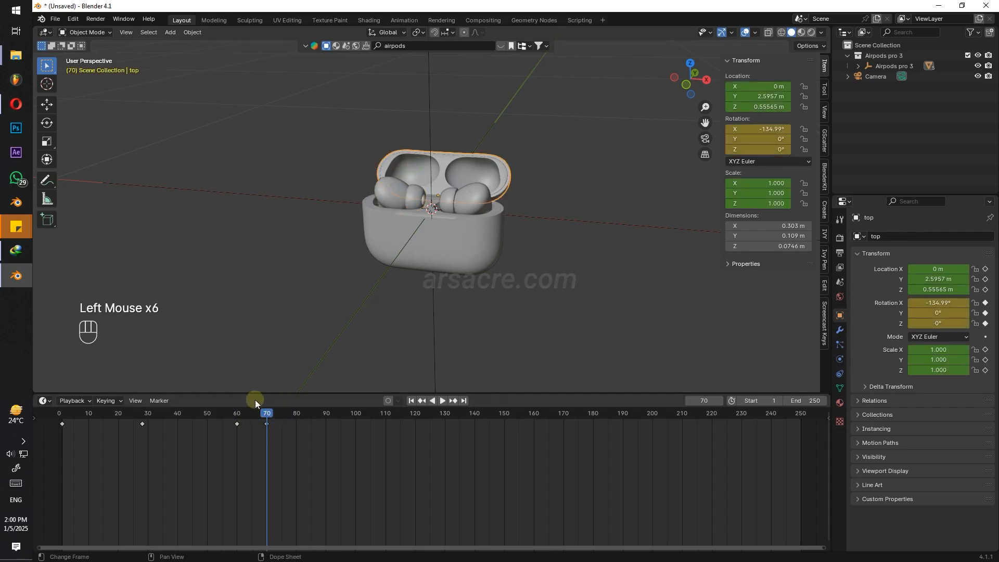
mouse_move(236, 414)
mouse_down()
mouse_move(254, 423)
mouse_move(237, 419)
mouse_up()
click(389, 189)
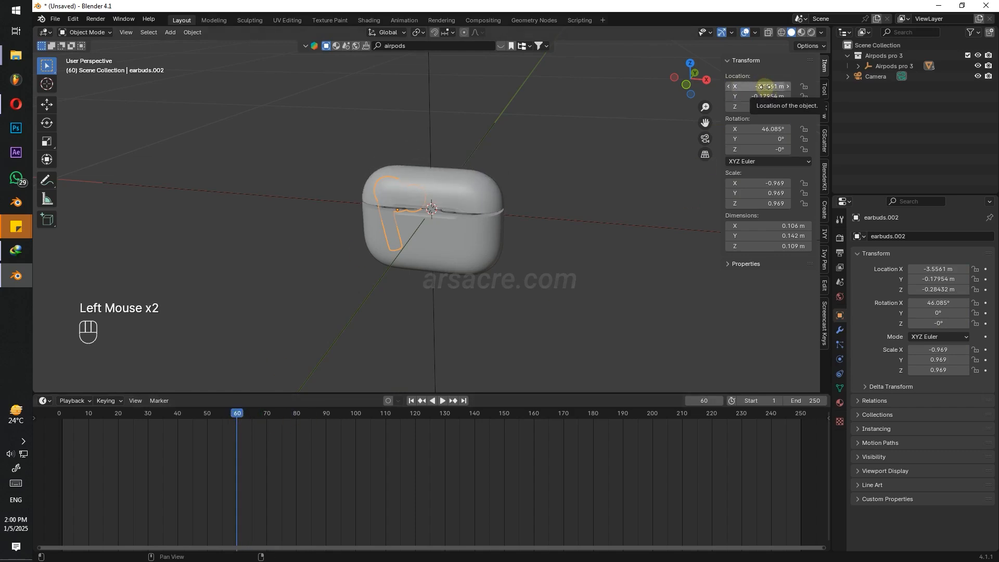
key(i)
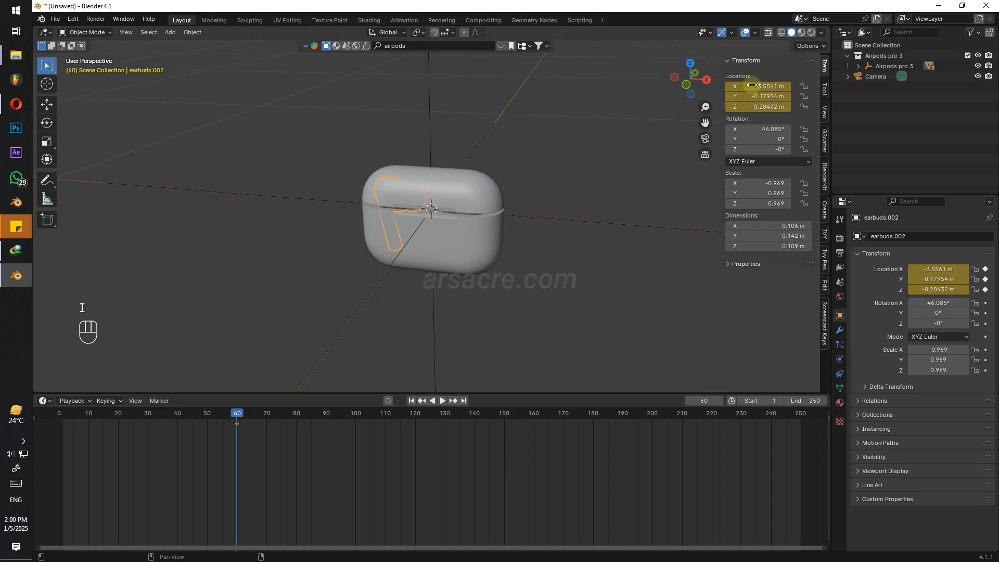
At frame 70, raise the earbud along Z to 13.247 m, keyframe its location, rotation and scale, and preview the motion.
drag(238, 416, 267, 420)
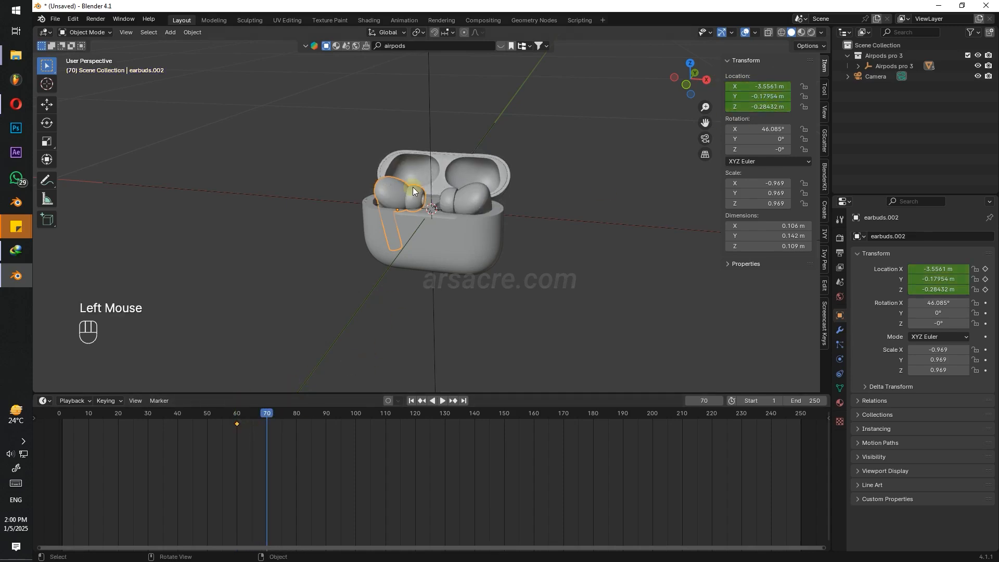
key(g)
key(z)
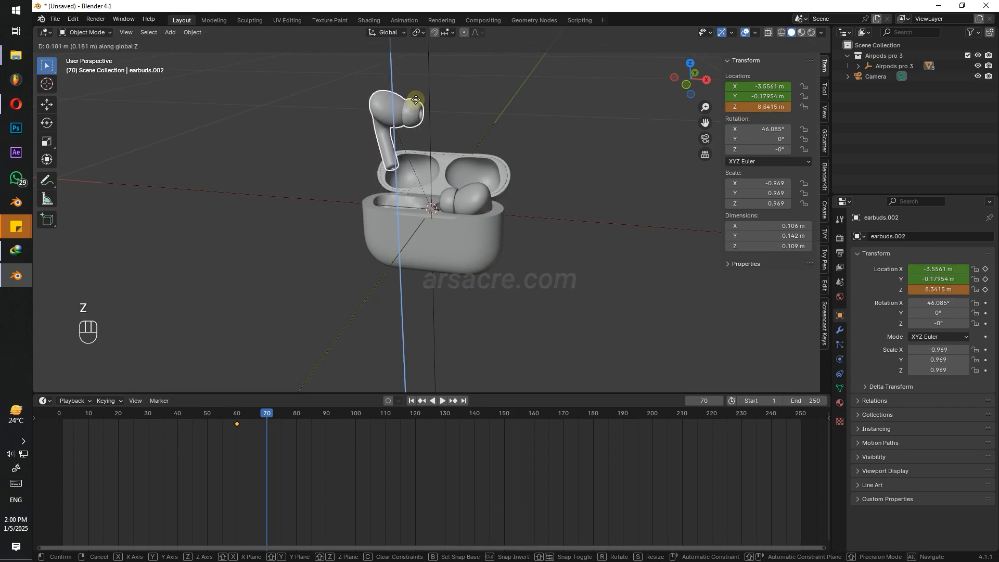
click(414, 53)
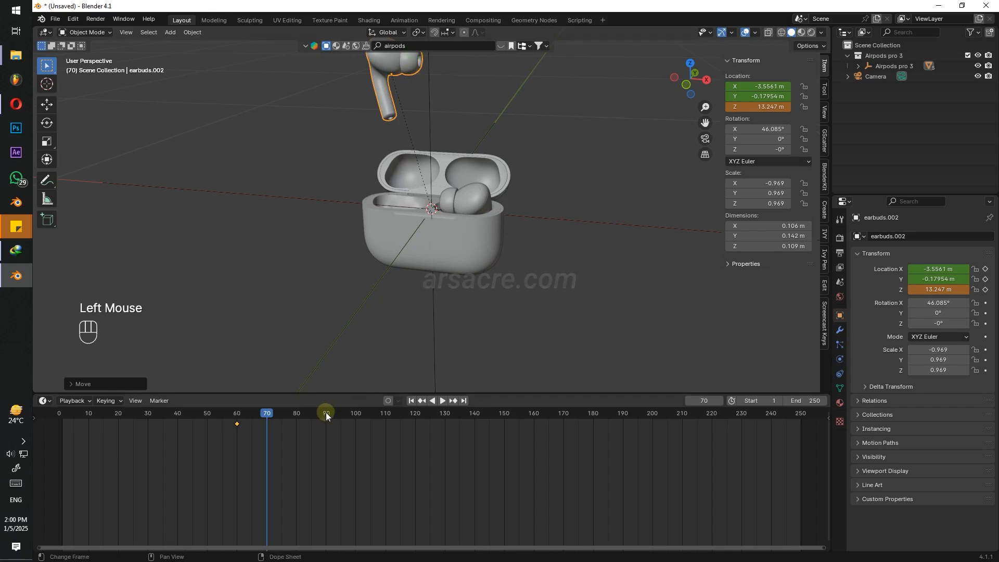
key(i)
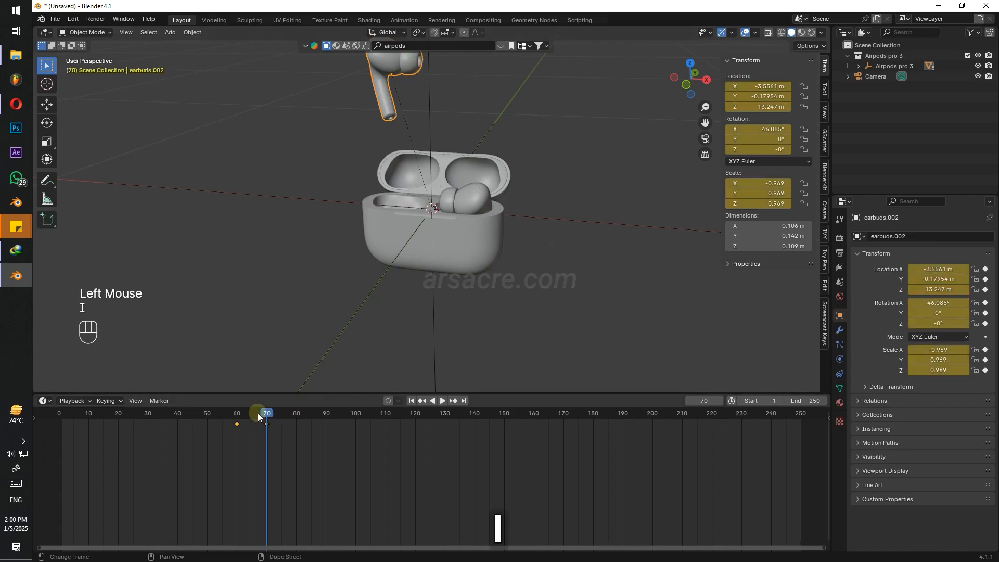
mouse_move(258, 413)
mouse_down()
mouse_move(238, 412)
mouse_move(247, 416)
mouse_up()
key(space)
key(space)
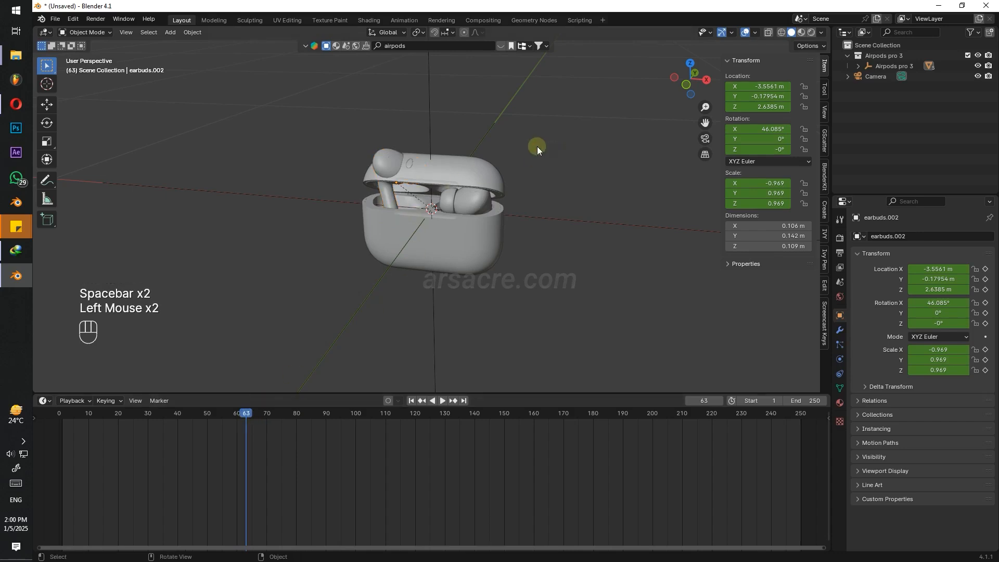
Reselect the earbud, shift its two keyframes to frames 63 and 73, and preview the timing.
middle_click(513, 154)
middle_click(513, 154)
click(417, 161)
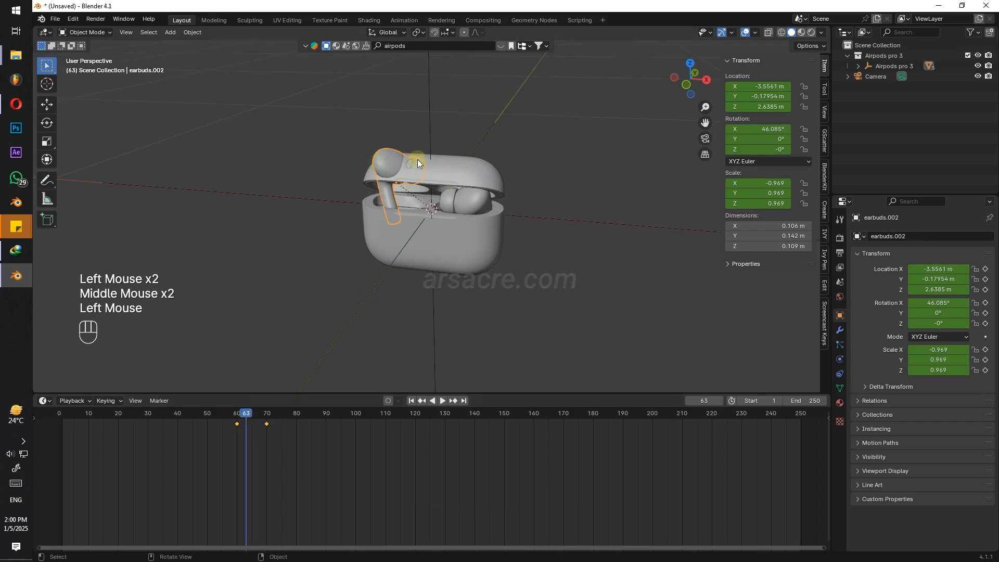
mouse_move(238, 423)
mouse_down()
mouse_move(252, 414)
mouse_move(248, 422)
mouse_up()
drag(247, 414, 276, 420)
key(space)
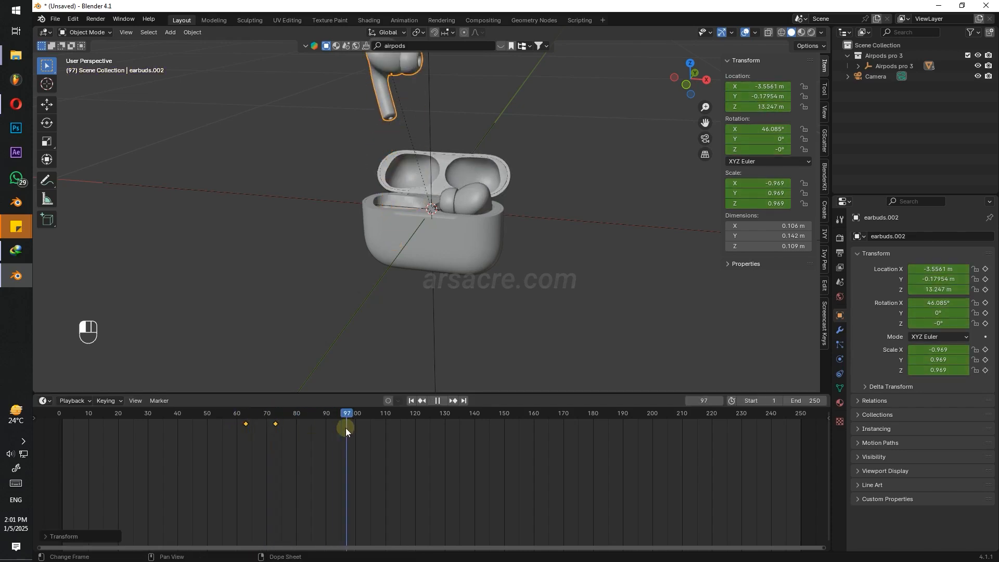
key(space)
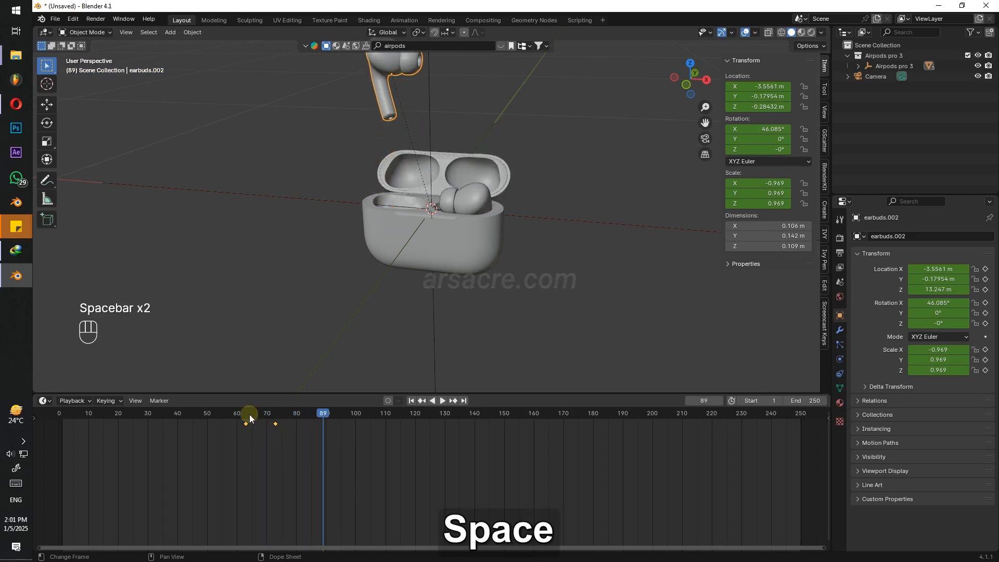
Review the earbud's lift from the lid opening and move its first keyframe to frame 61.
drag(250, 415, 225, 426)
click(259, 427)
key(space)
key(space)
click(241, 426)
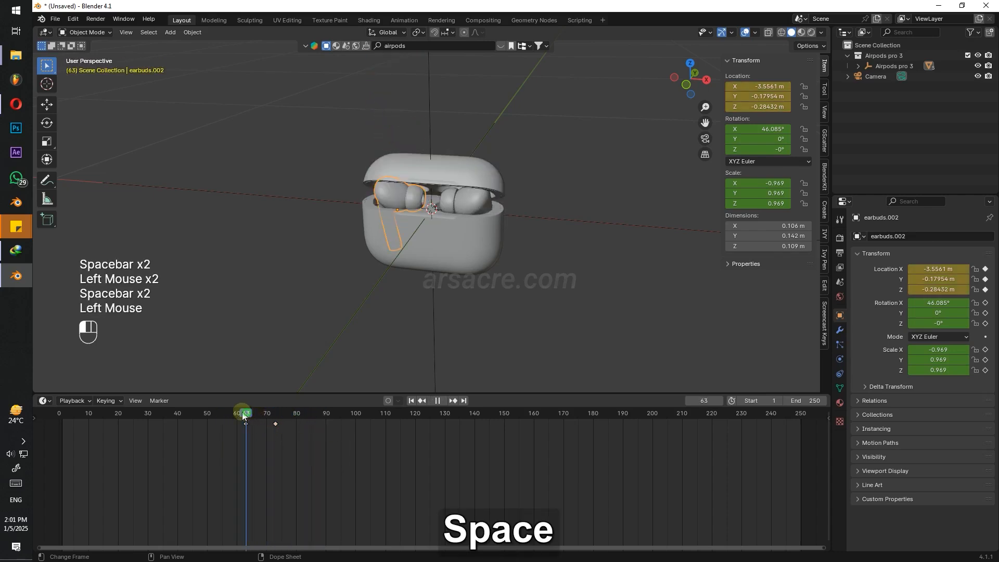
click(242, 426)
drag(242, 425, 233, 430)
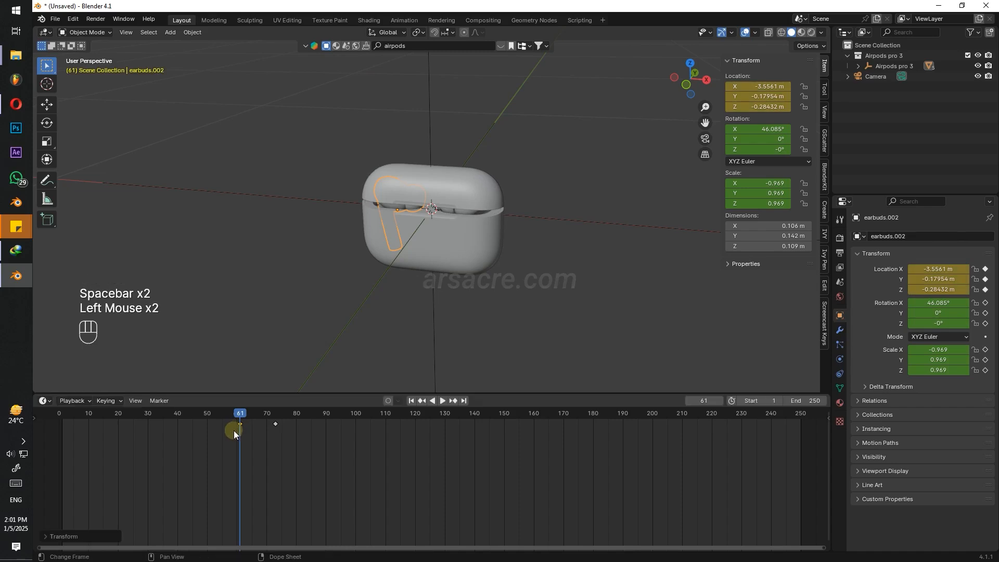
Move the earbud's second keyframe to frame 74 and play the animation.
click(246, 416)
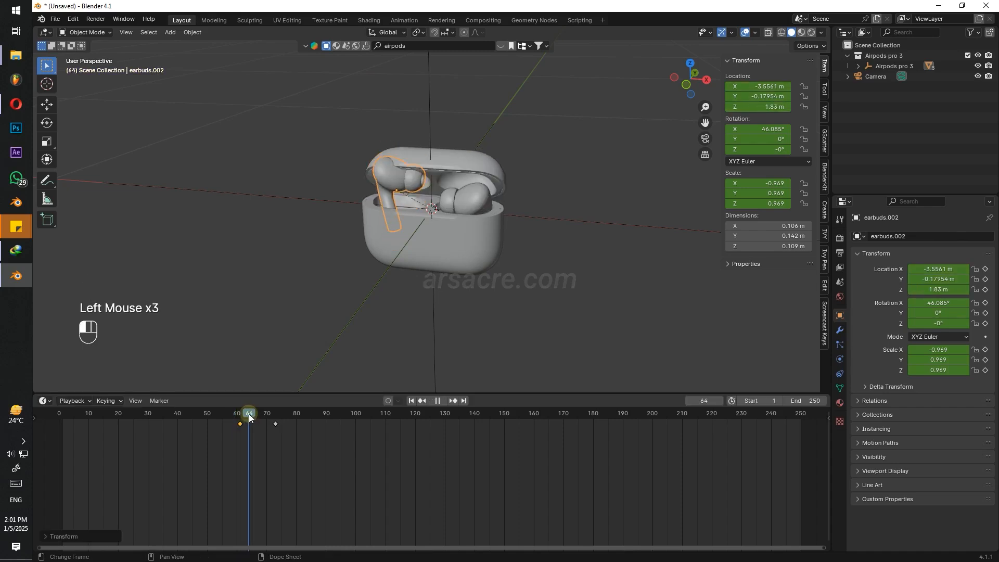
click(277, 423)
key(space)
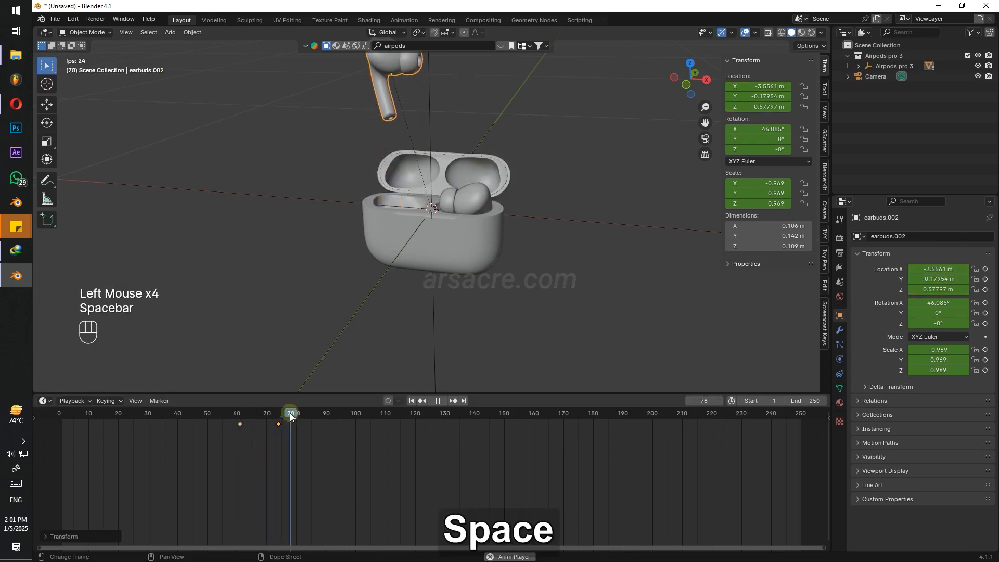
Stop playback and examine the case lid, parent object and earbuds around frames 60 to 74 to compare their keyframe timing.
key(space)
drag(271, 415, 241, 417)
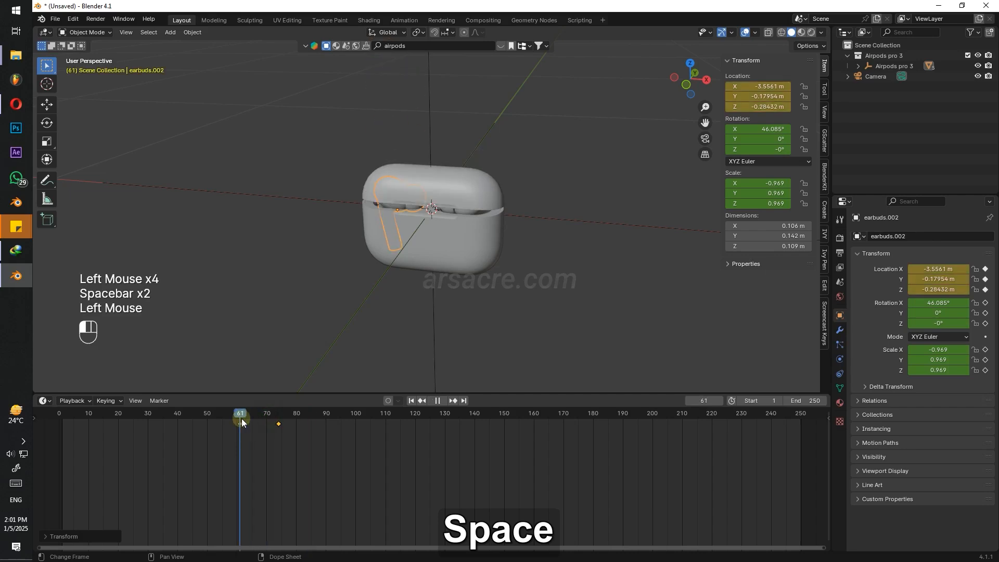
click(460, 210)
click(467, 213)
click(464, 211)
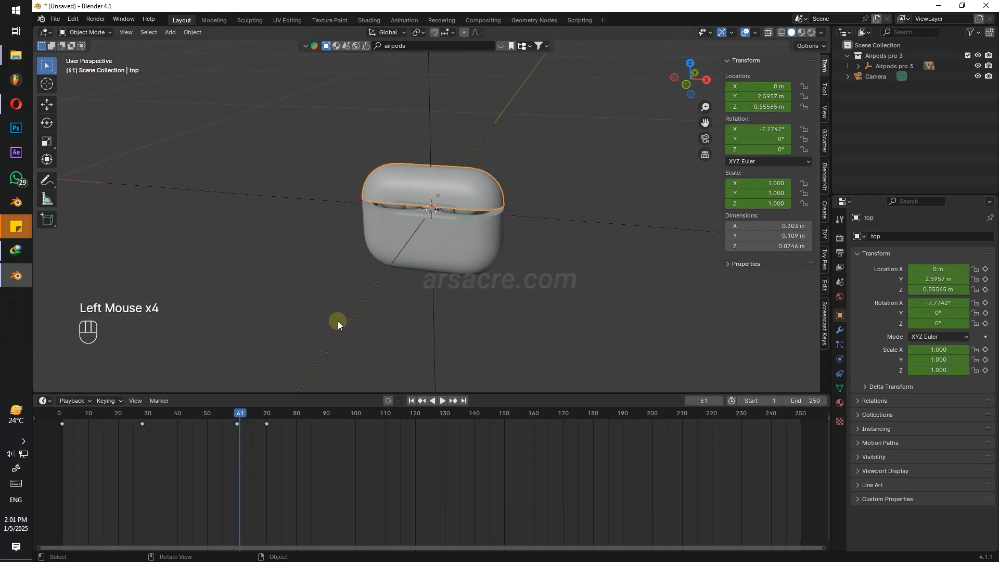
click(237, 416)
click(894, 66)
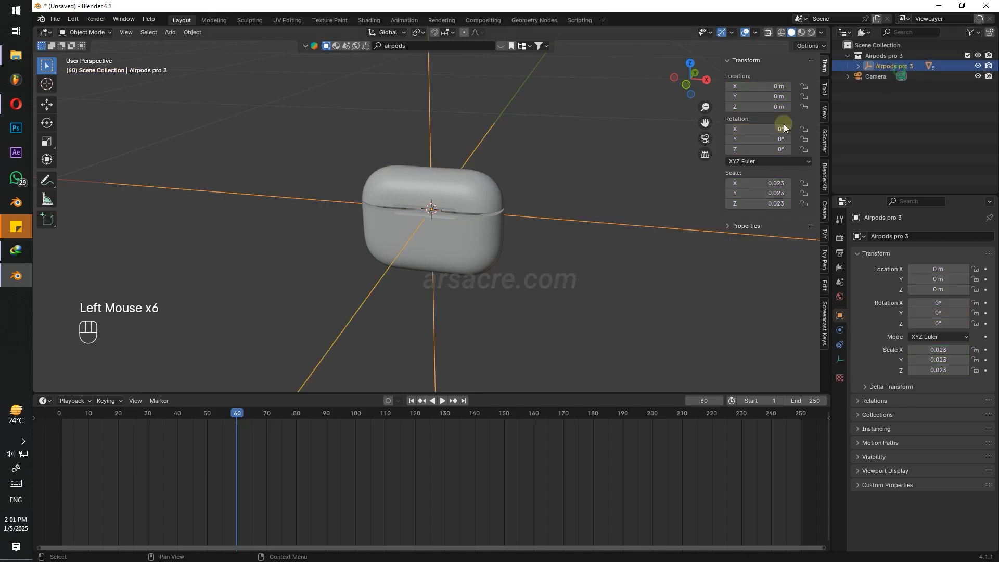
drag(273, 412, 279, 435)
click(390, 73)
click(469, 193)
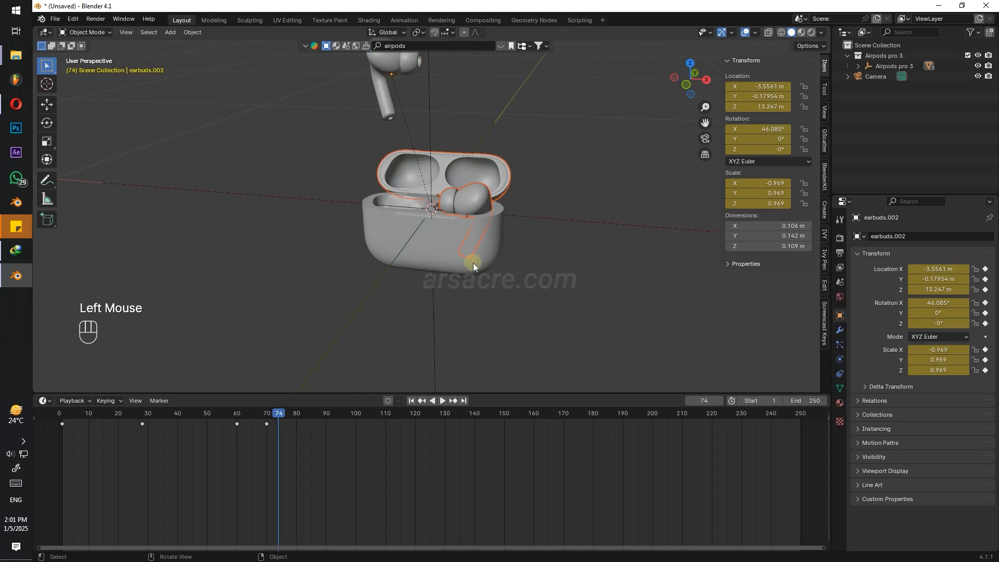
Select the other earbud still inside the case and keyframe its location at frame 61.
click(474, 200)
drag(267, 416, 242, 419)
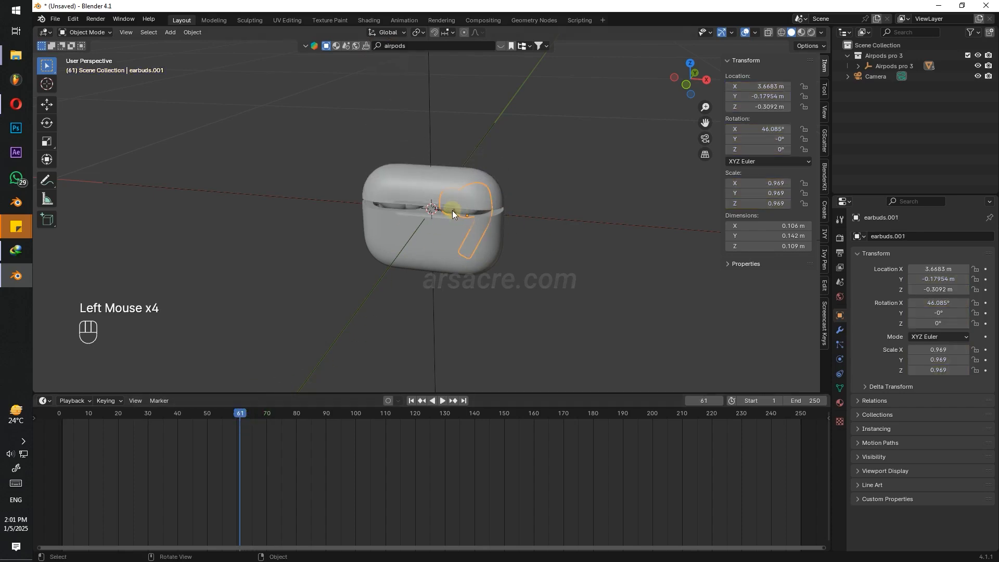
key(g)
key(i)
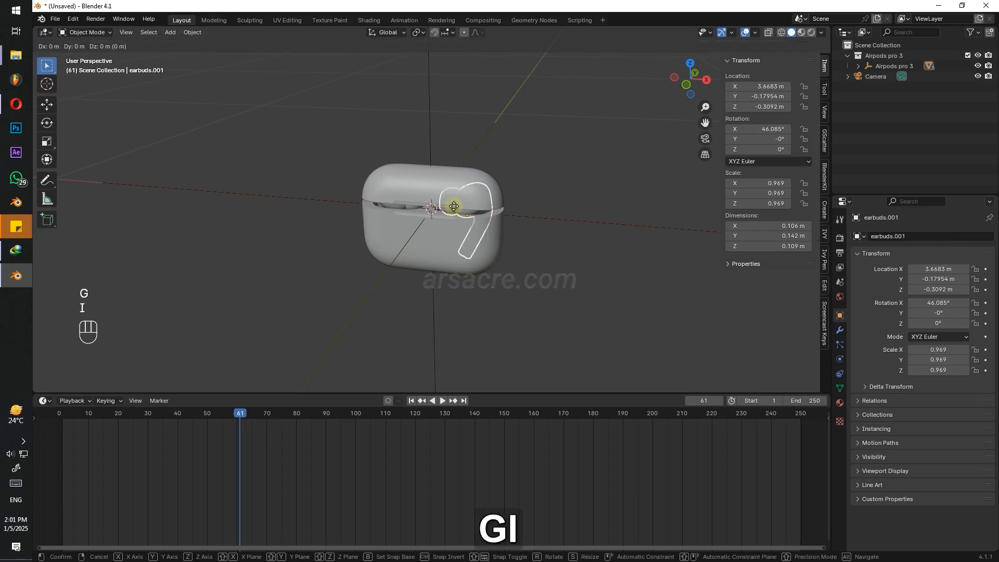
key(Escape)
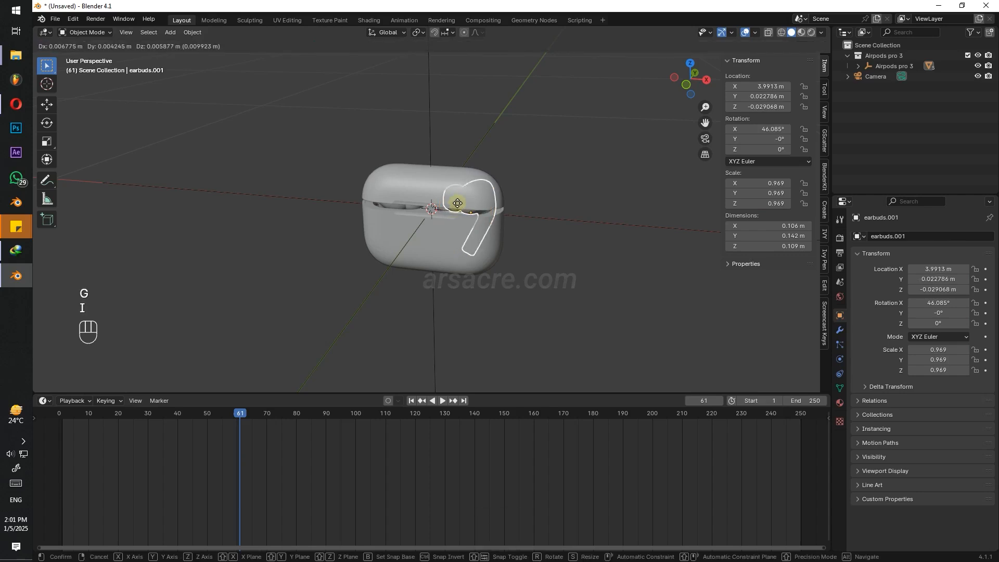
key(i)
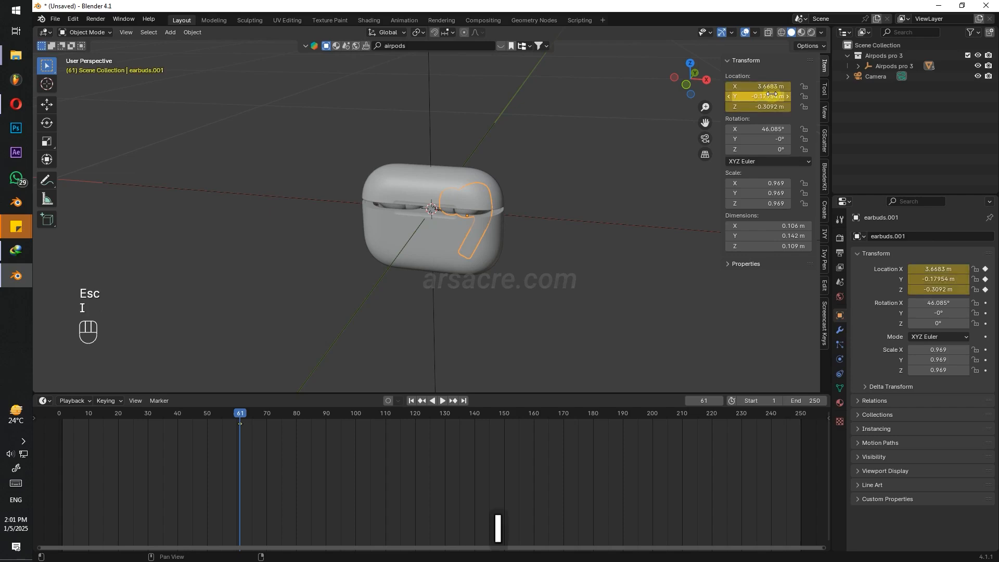
At frame 72, raise this earbud along Z to 12.944 m and keyframe its location.
drag(282, 408, 273, 416)
key(g)
key(z)
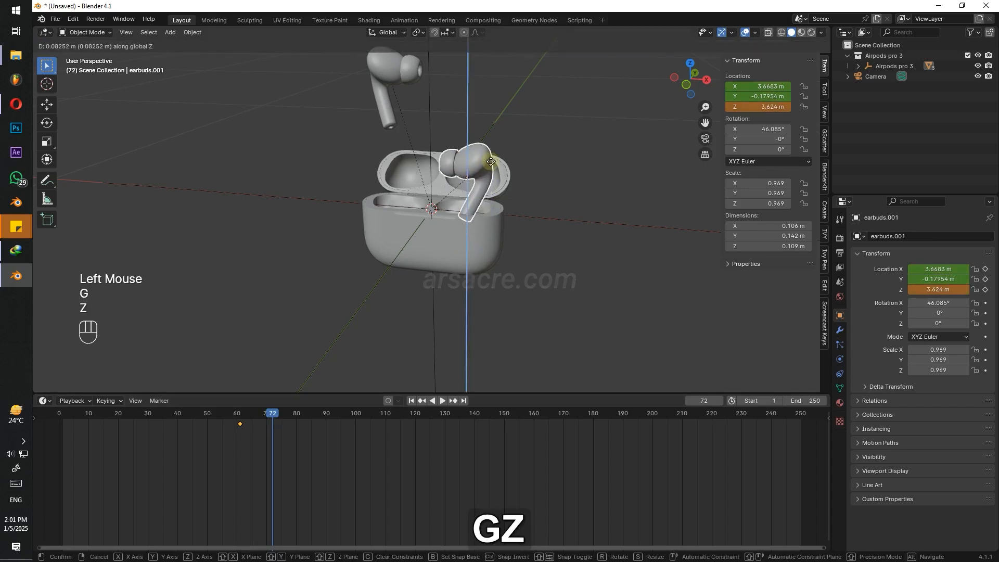
click(502, 76)
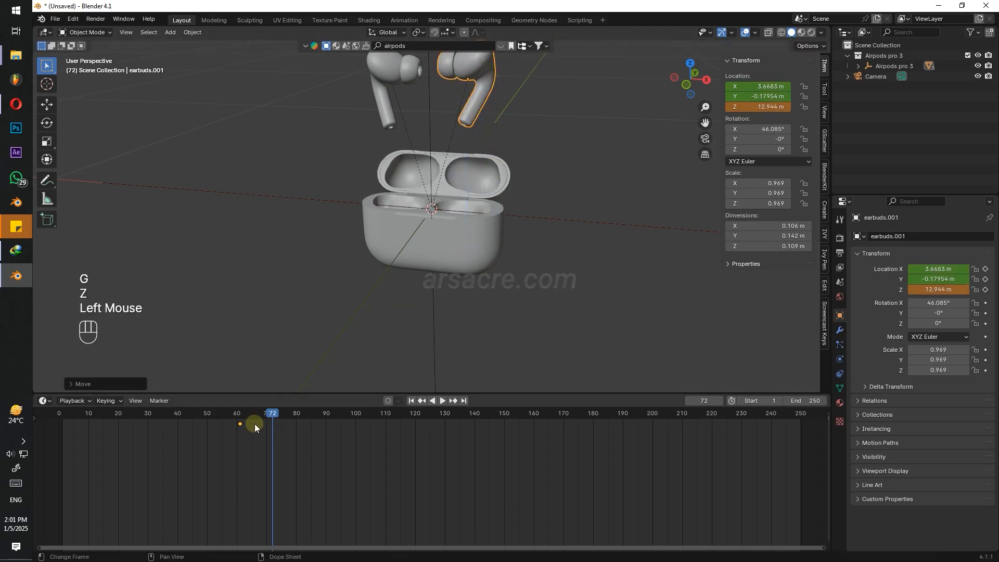
key(i)
key(Escape)
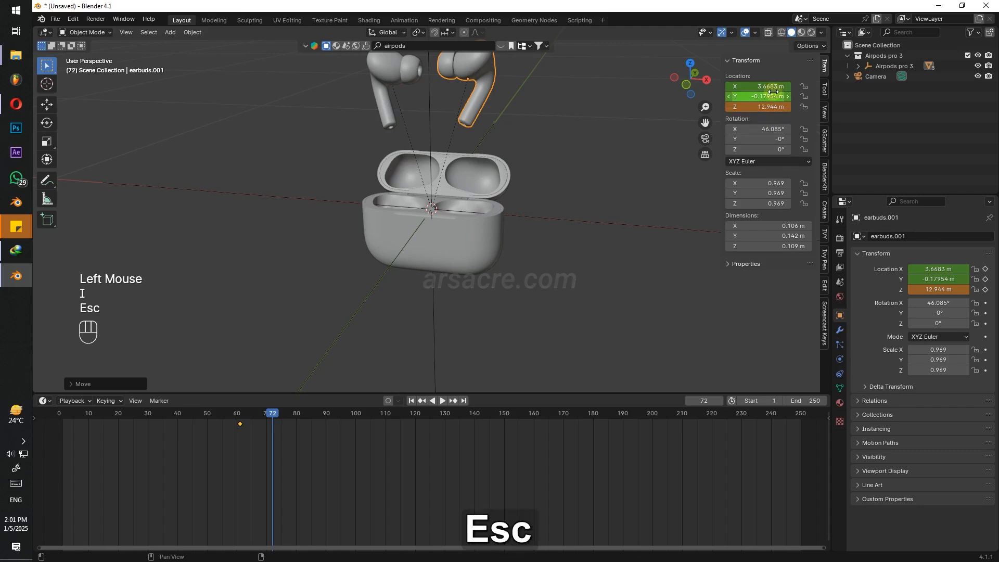
key(i)
Preview both earbuds rising from frame 61 and inspect the opening case at frame 64.
drag(251, 422, 240, 418)
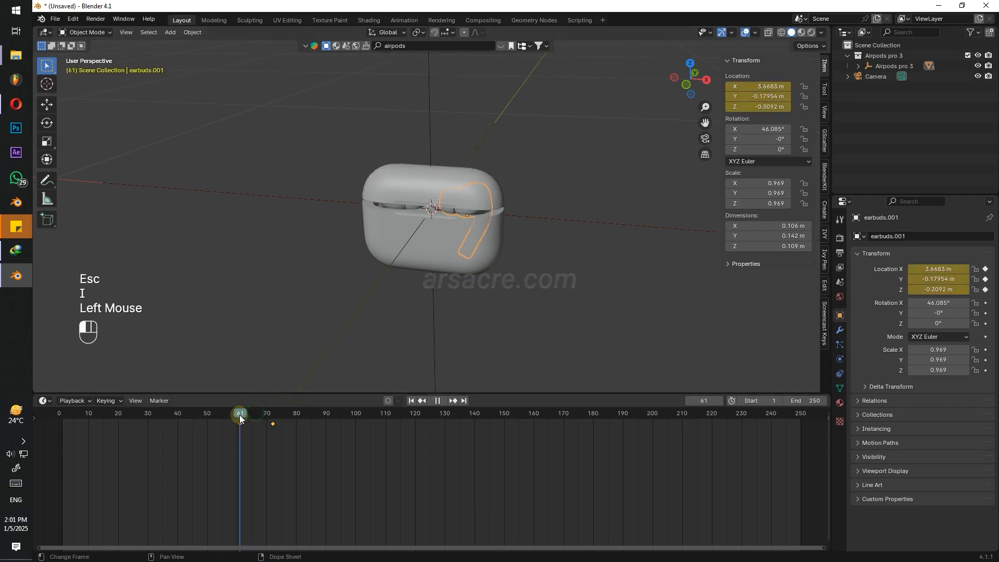
key(space)
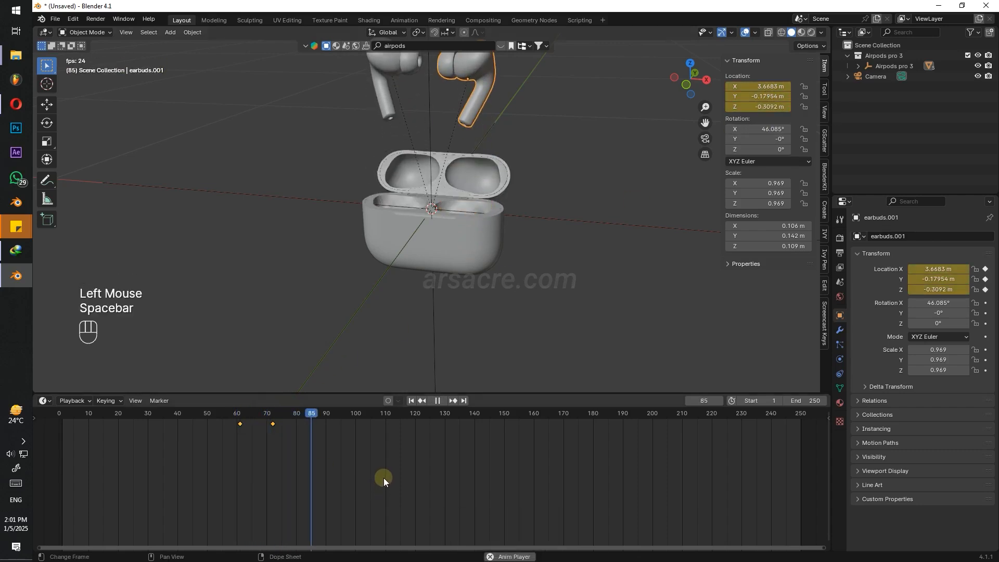
key(space)
click(249, 417)
middle_drag(450, 258, 484, 254)
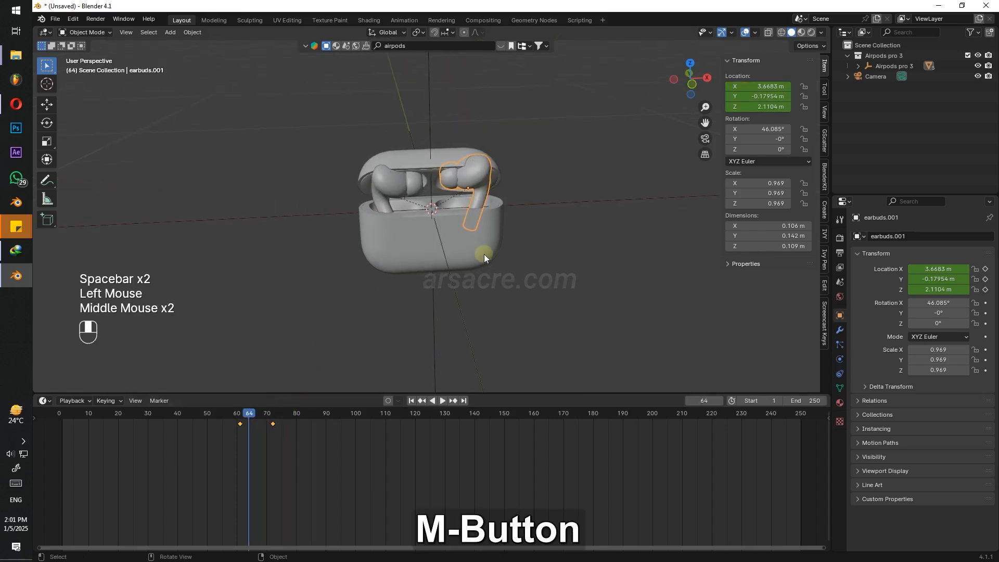
scroll(472, 185, down, 2)
scroll(427, 180, up, 1)
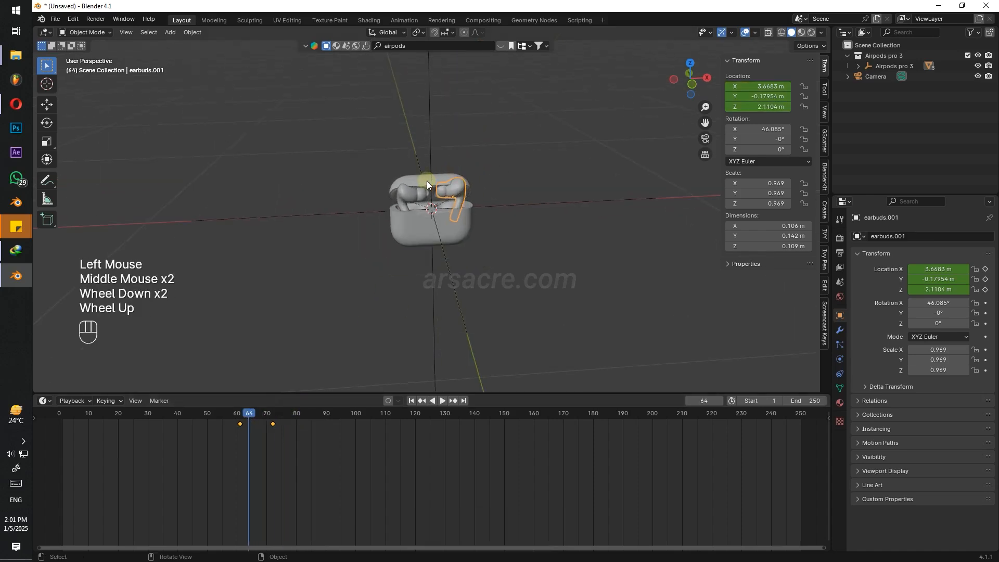
Move the first earbud's starting keyframe to frame 62 and the second earbud's two keyframes to frames 62 and 73.
click(404, 201)
mouse_move(239, 423)
mouse_down()
mouse_move(254, 413)
mouse_move(240, 415)
mouse_up()
key(space)
key(space)
shift+click(242, 425)
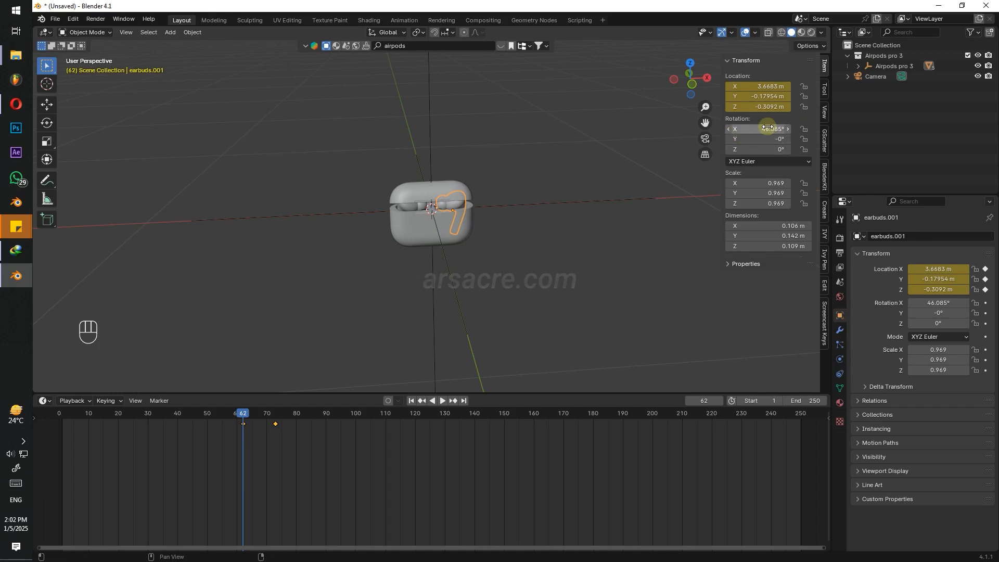
drag(768, 127, 790, 139)
key(ctrl+z)
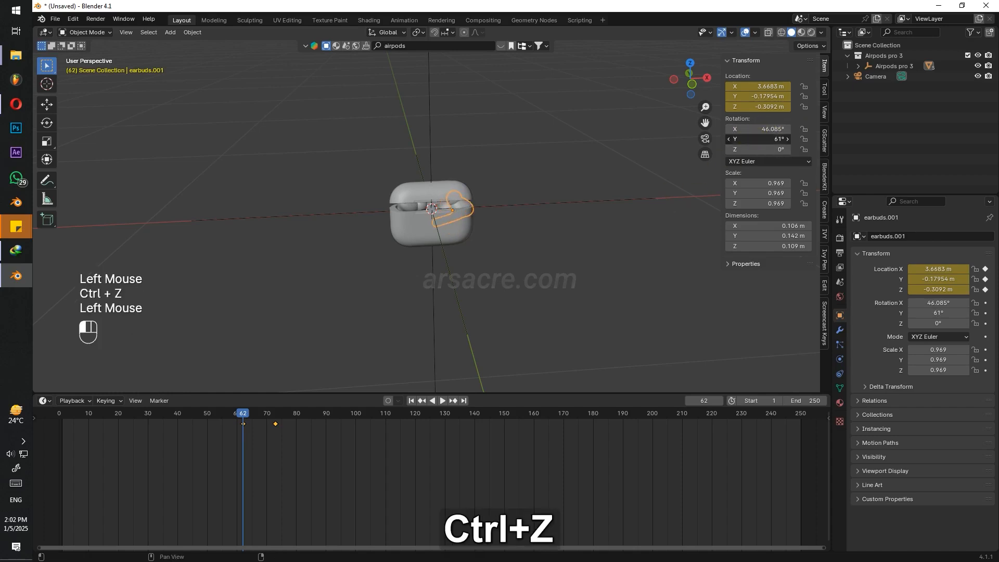
key(ctrl+z)
click(769, 149)
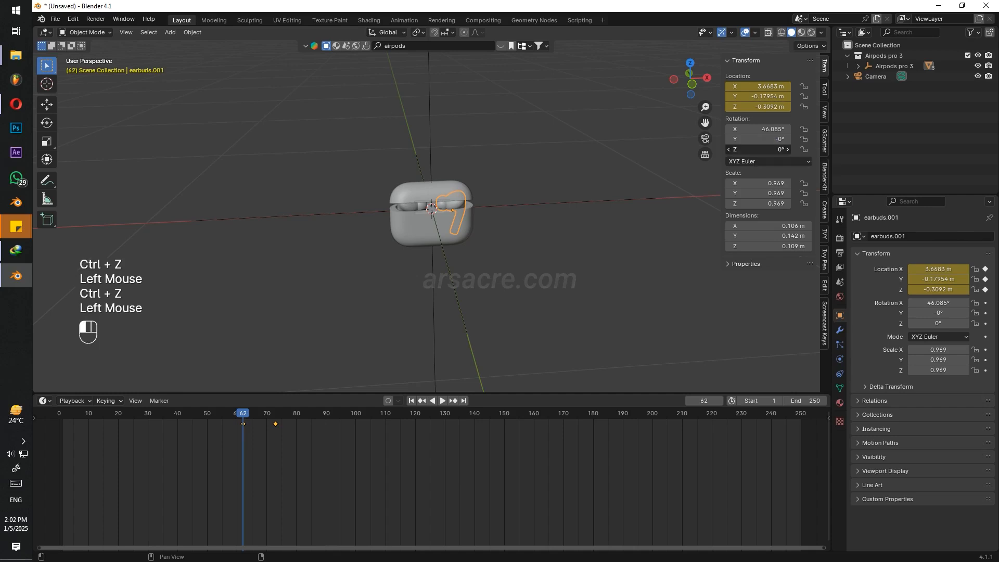
drag(769, 149, 769, 149)
key(ctrl+z)
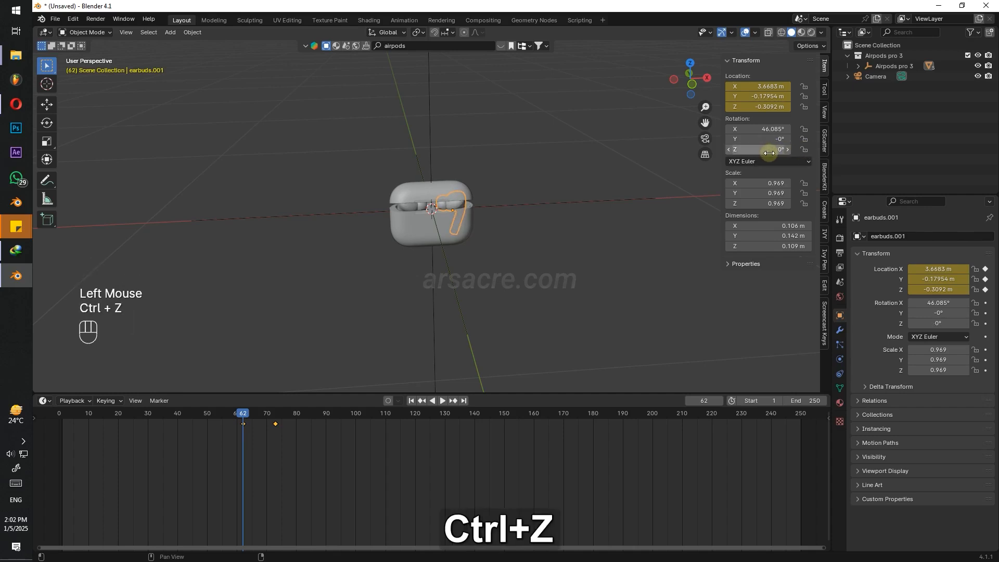
Keyframe the second earbud's rotation at frame 62, then at frame 73 set Z rotation to 715° and keyframe location, rotation and scale.
key(i)
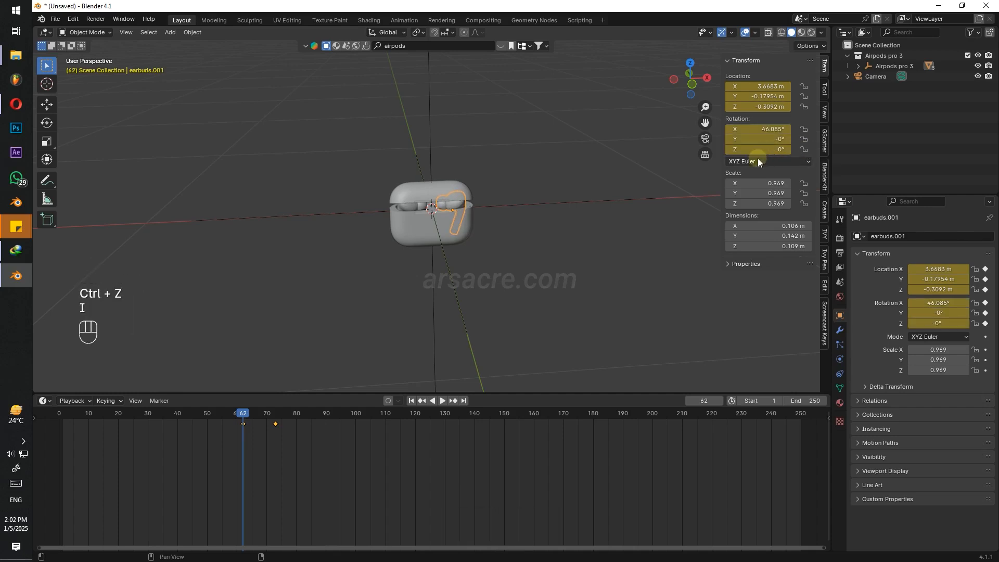
drag(243, 420, 276, 412)
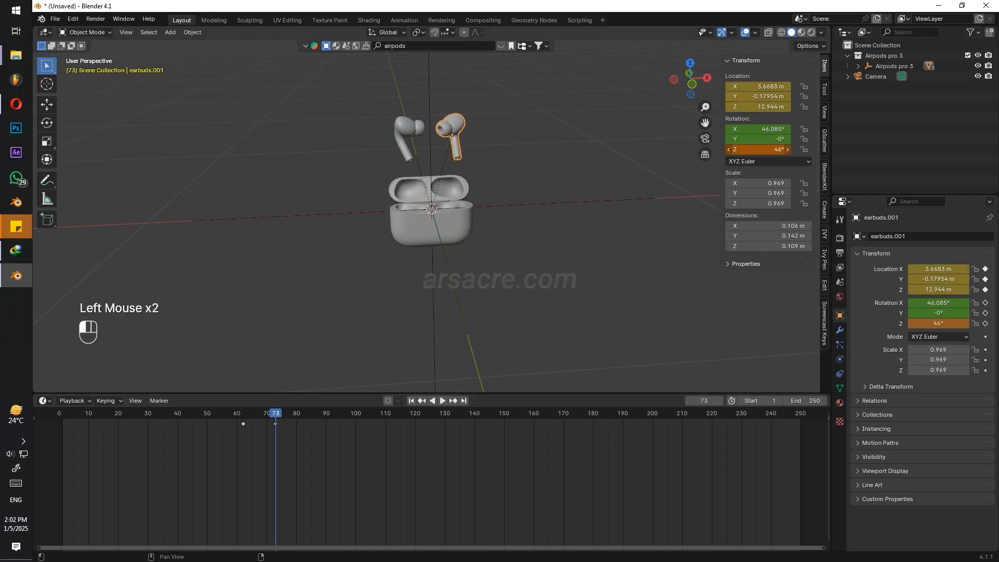
drag(757, 150, 780, 149)
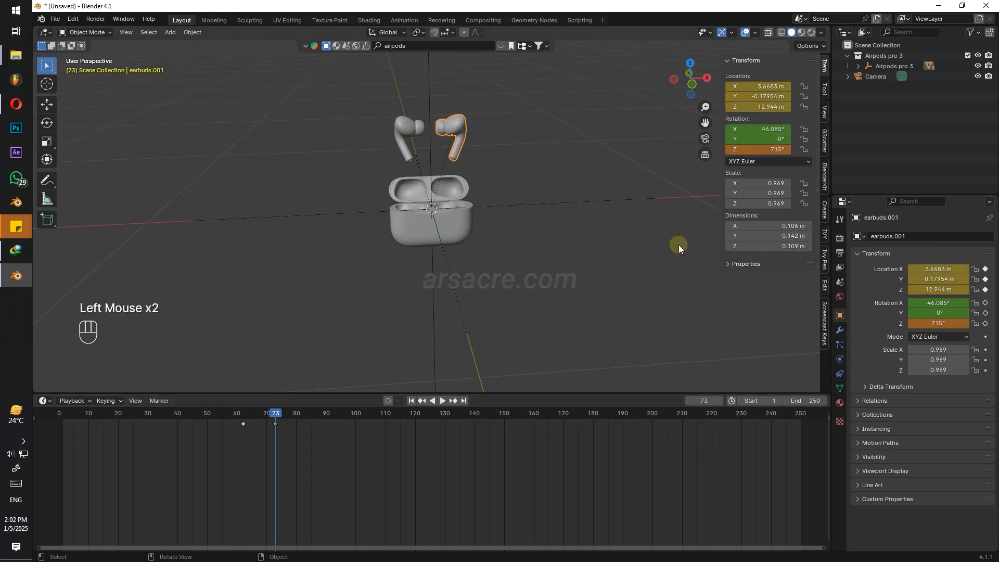
key(i)
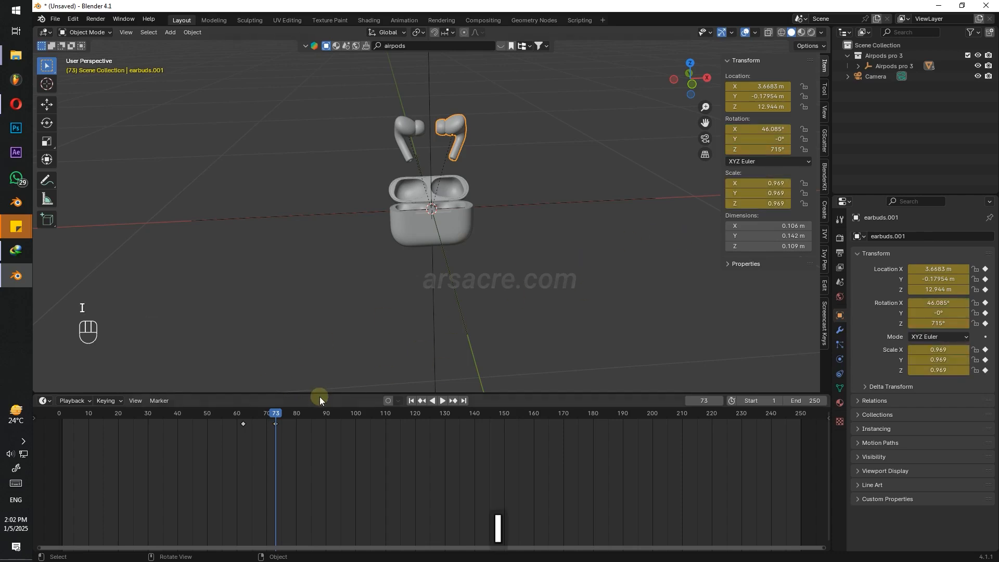
At frame 122, turn the earbud further around Z, keyframe its rotation, and preview the spin.
drag(276, 412, 421, 413)
drag(782, 149, 800, 149)
key(i)
drag(356, 414, 252, 428)
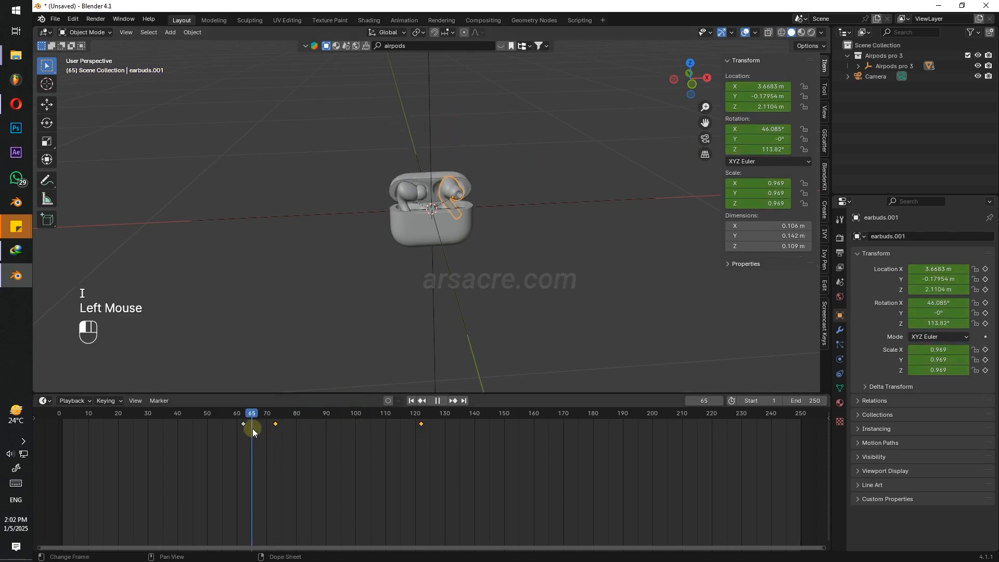
key(space)
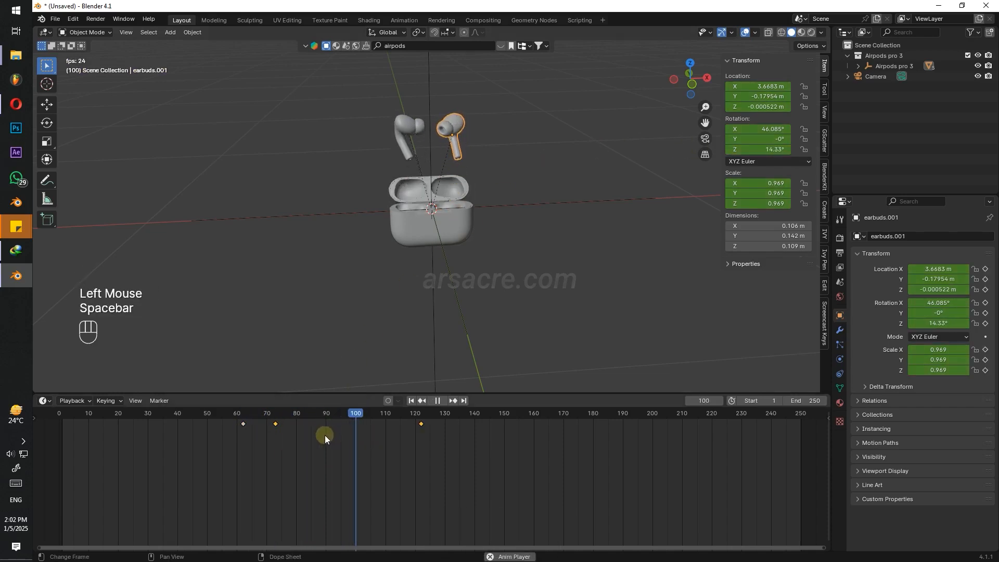
key(space)
Select all of the spinning earbud's keyframes and set their interpolation to Linear.
click(258, 428)
drag(445, 430, 215, 463)
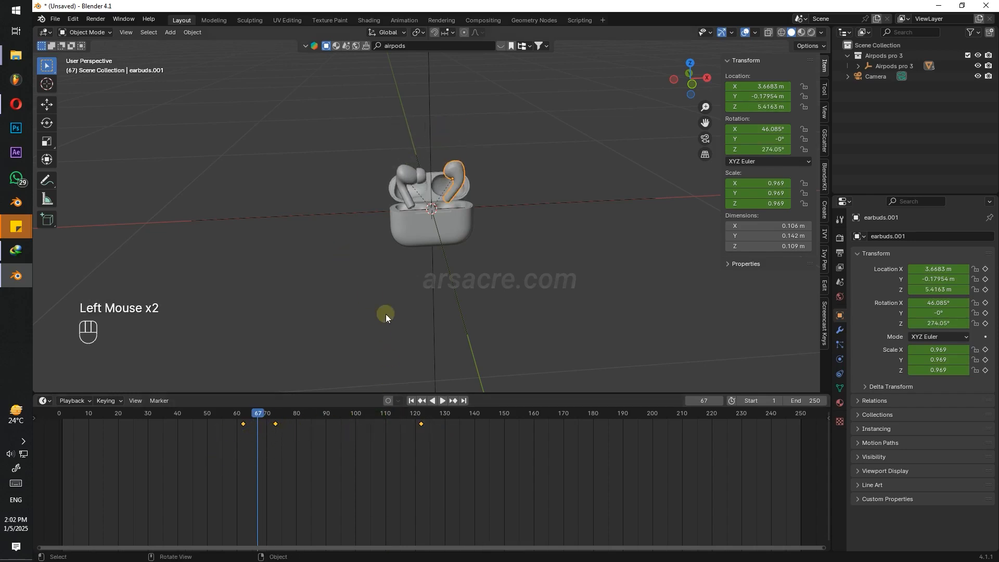
drag(438, 427, 216, 462)
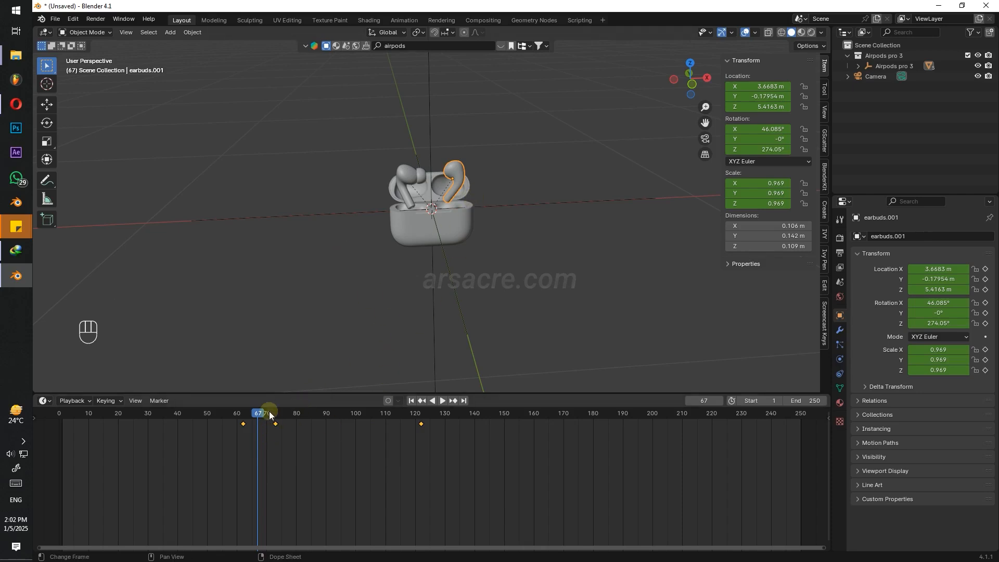
drag(475, 447, 222, 420)
key(t)
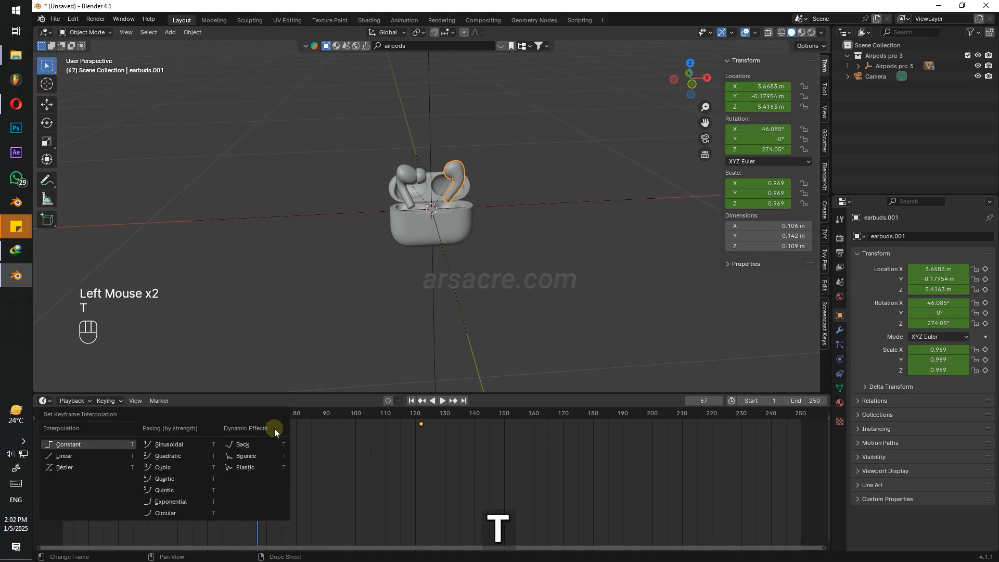
click(77, 456)
Set the non-spinning earbud's keyframe interpolation to Linear.
click(410, 177)
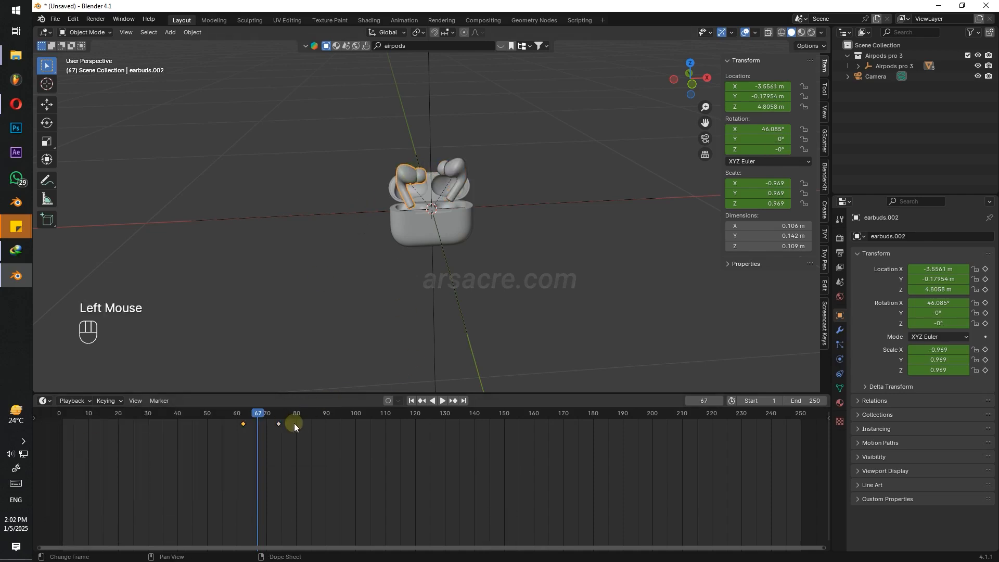
key(t)
click(205, 439)
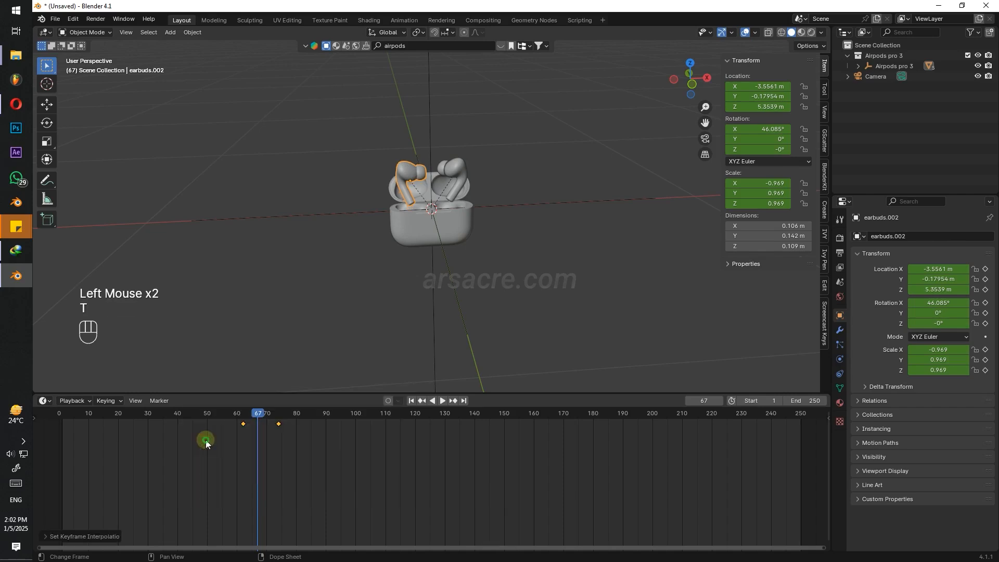
Select all keyframes of the case lid and set their interpolation to Linear.
click(380, 216)
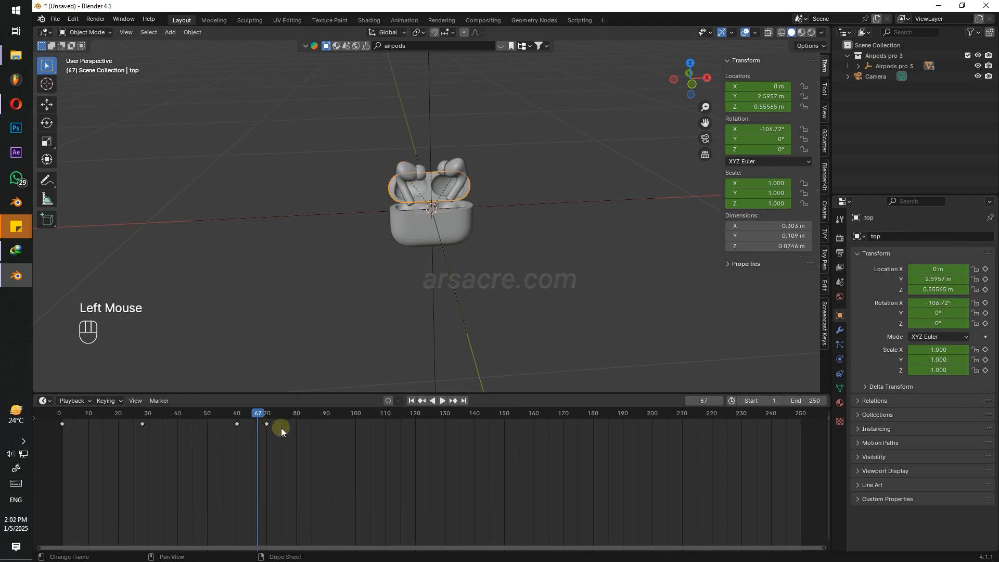
drag(281, 428, 67, 428)
key(t)
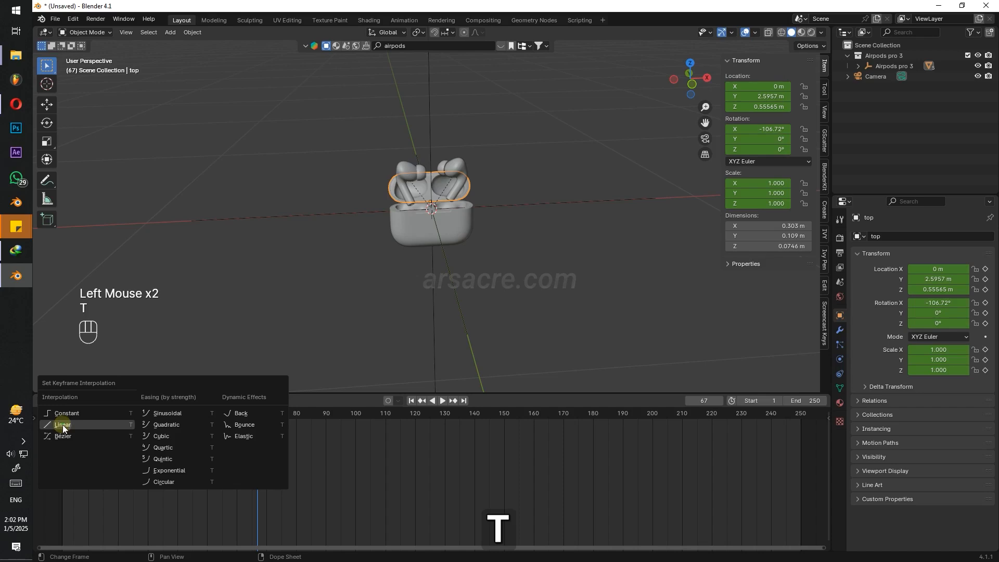
click(63, 424)
click(64, 430)
Play the full animation, temporarily hiding the viewport overlays, and stop it at frame 101.
key(space)
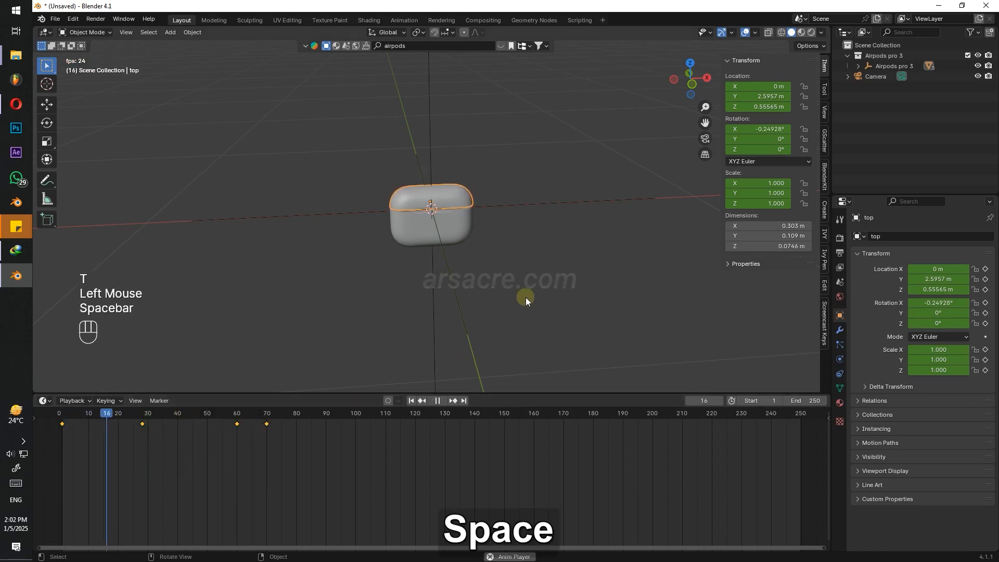
click(747, 31)
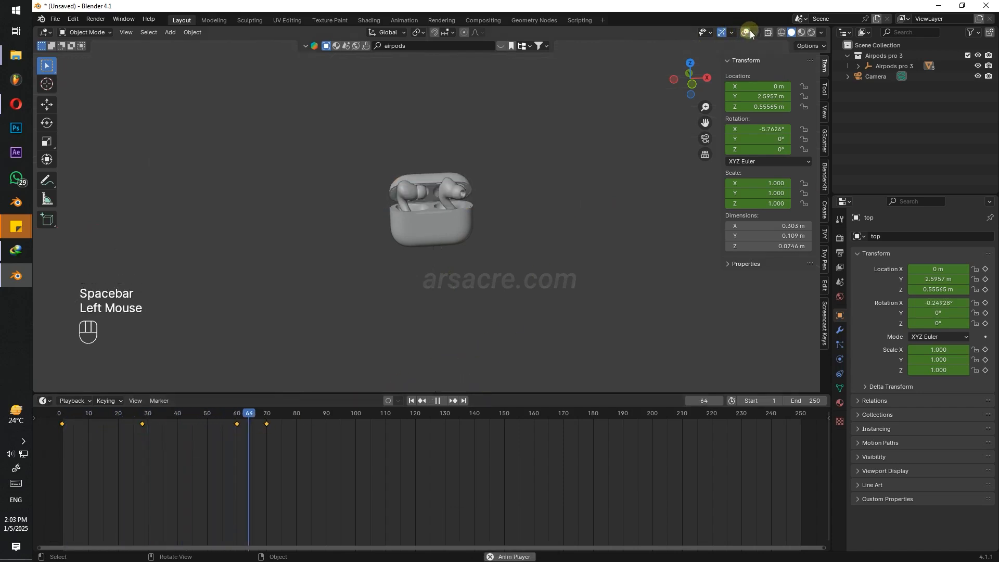
click(750, 31)
key(space)
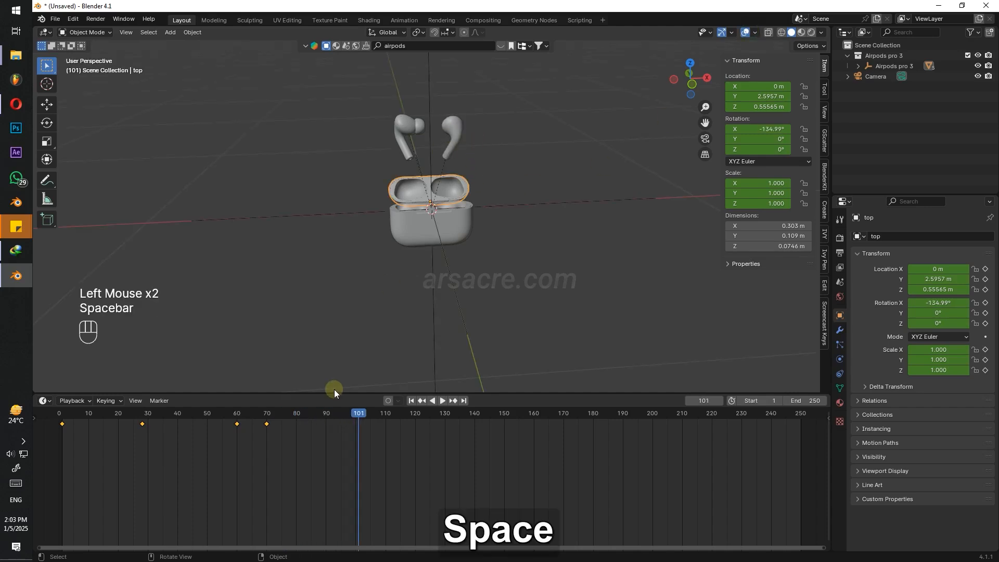
Delete the right earbud's keyframe at frame 73.
mouse_move(260, 415)
mouse_down()
mouse_move(238, 411)
mouse_move(269, 416)
mouse_up()
click(407, 153)
click(452, 144)
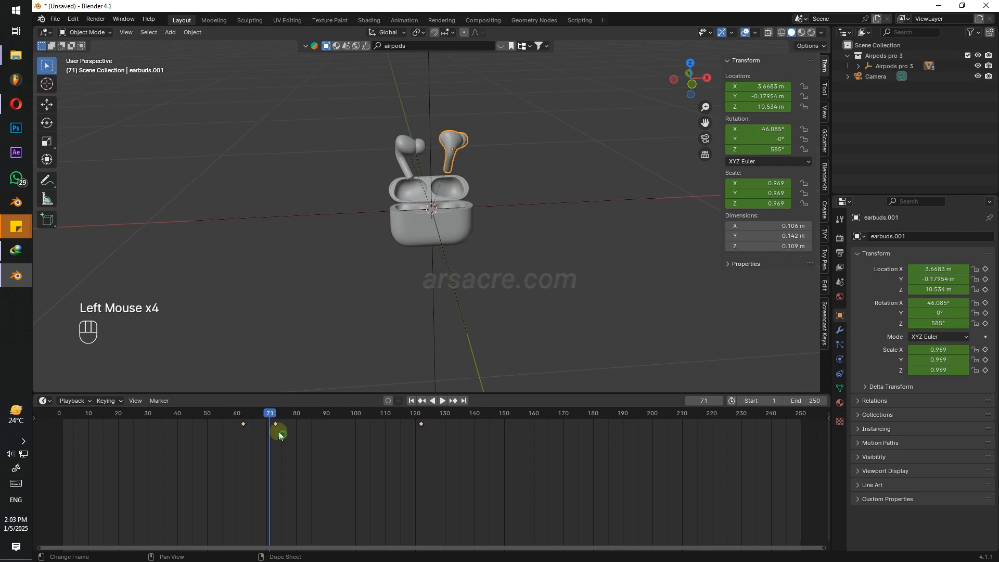
click(276, 425)
key(Delete)
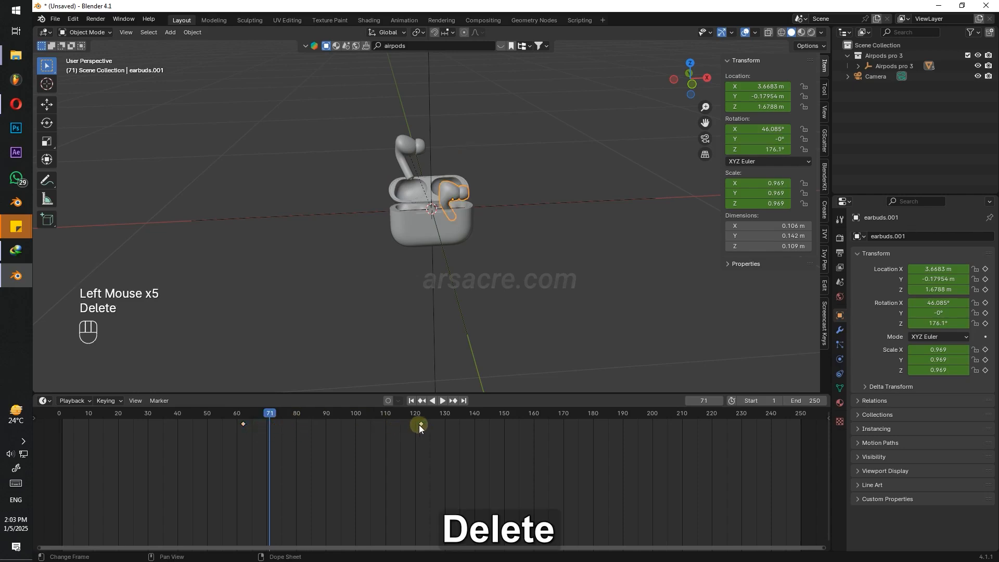
Move the right earbud's last keyframe to frame 73, then delete it.
drag(421, 425, 276, 424)
click(264, 411)
key(space)
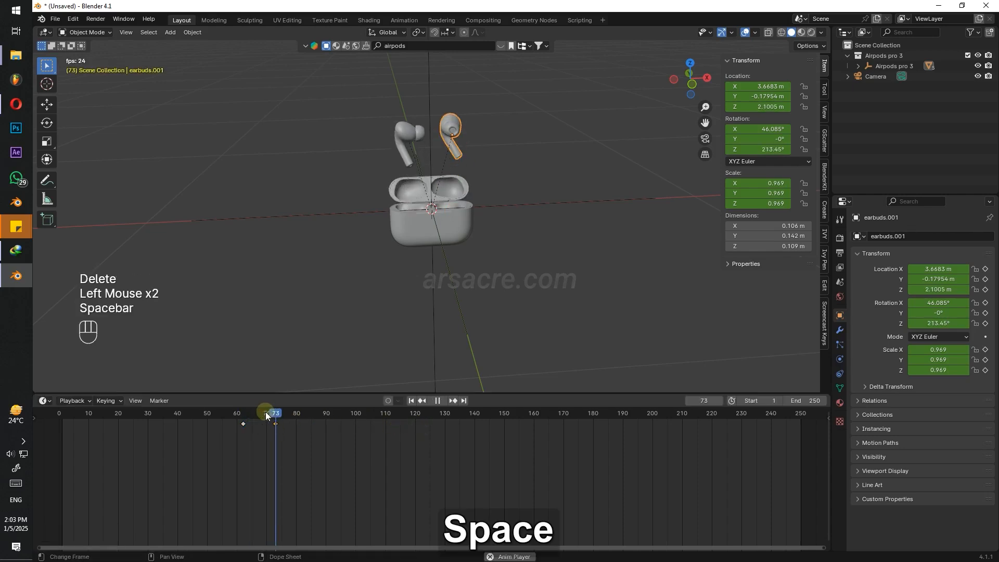
click(276, 424)
key(Delete)
click(255, 414)
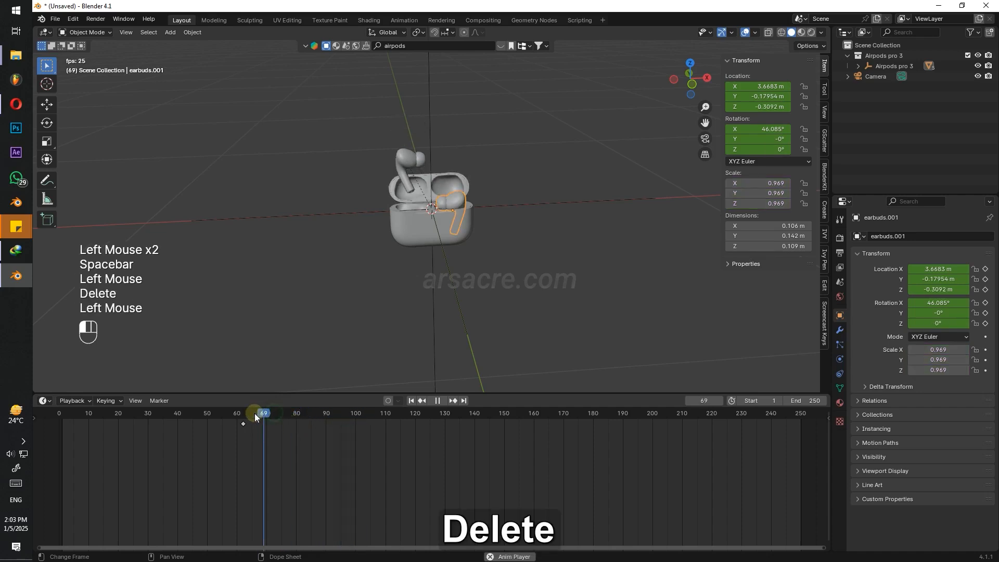
key(space)
mouse_move(275, 416)
mouse_down()
mouse_move(262, 411)
mouse_move(278, 416)
mouse_up()
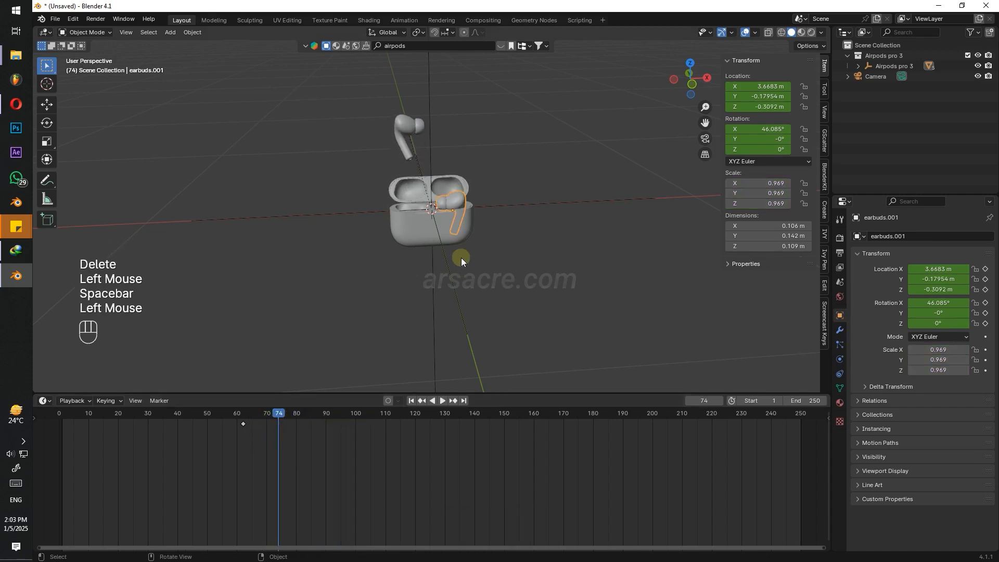
key(ctrl+z)
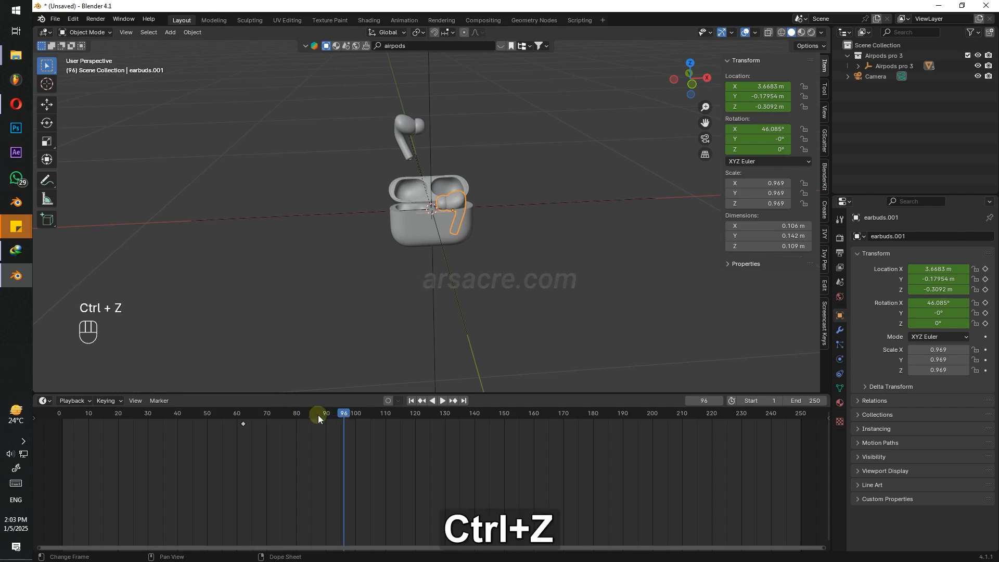
At frame 73, raise the right earbud along the Z axis to 11.28 m and keyframe its location.
click(276, 413)
key(g)
key(z)
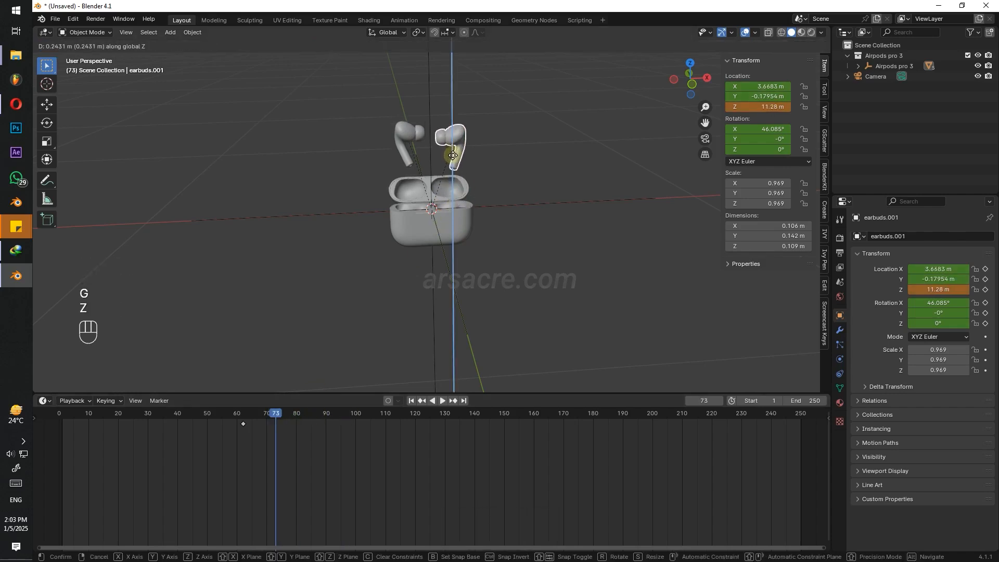
click(453, 148)
key(g)
key(Escape)
click(452, 139)
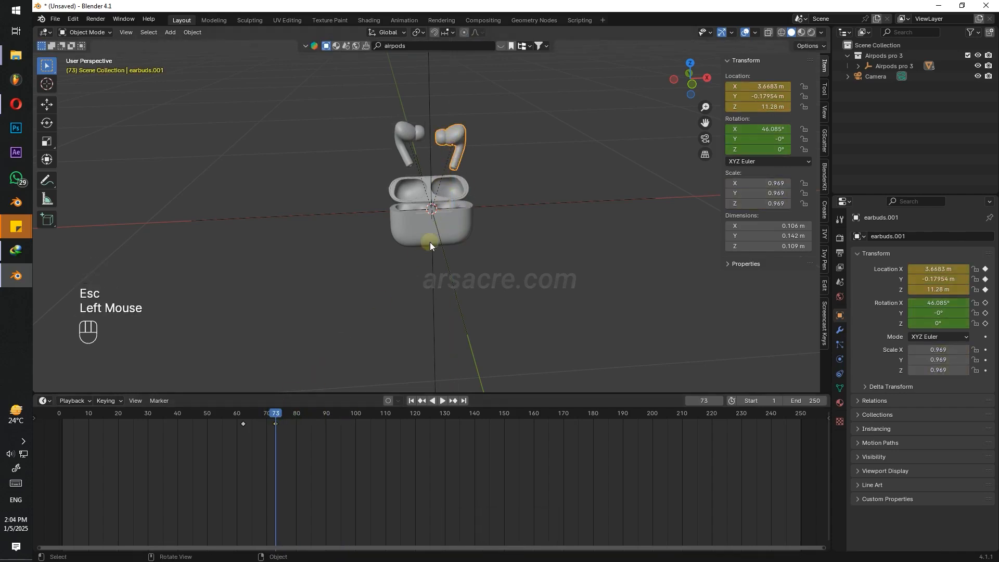
mouse_move(278, 411)
mouse_down()
mouse_move(241, 426)
mouse_move(245, 417)
mouse_move(276, 421)
mouse_up()
key(i)
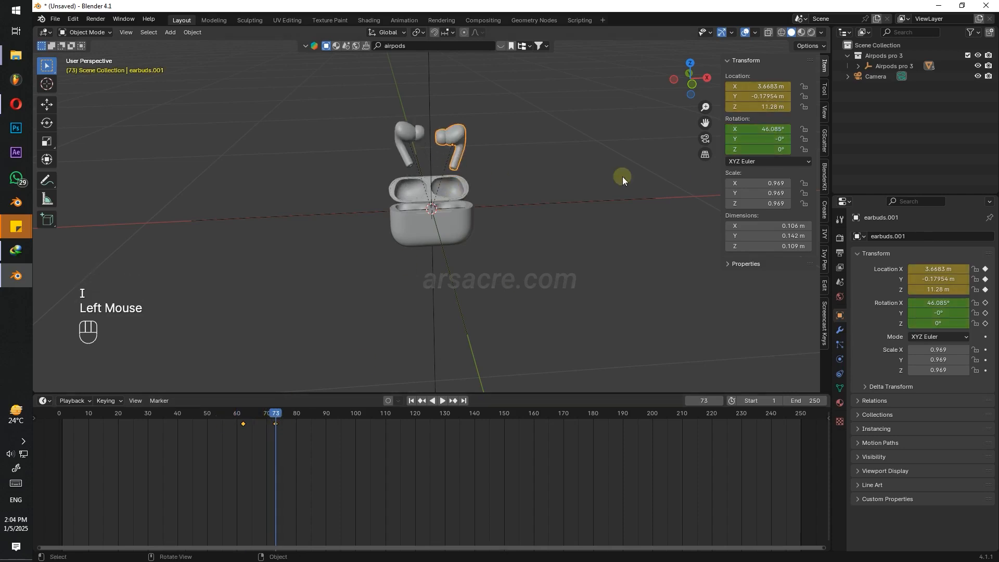
Rotate the right earbud to 164° about Z at frame 73, insert a keyframe, and play the rise.
click(777, 150)
key(ctrl+z)
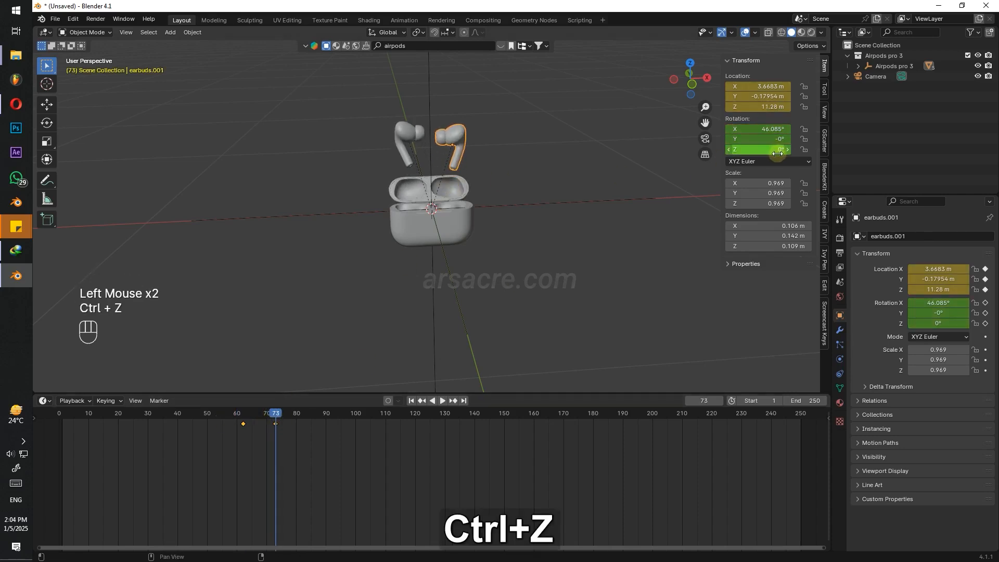
mouse_move(778, 154)
mouse_down()
mouse_move(734, 153)
mouse_move(786, 153)
mouse_up()
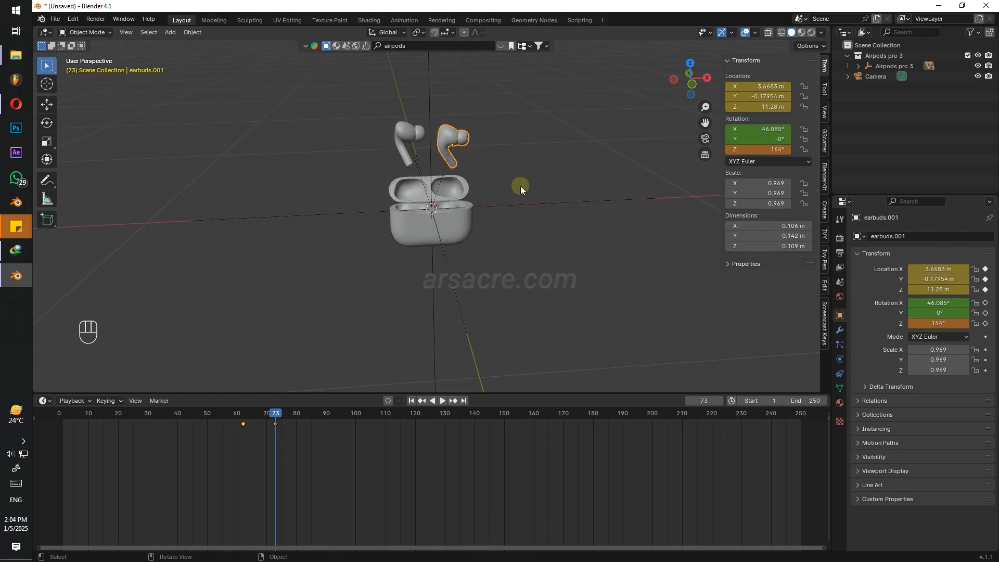
key(i)
key(Escape)
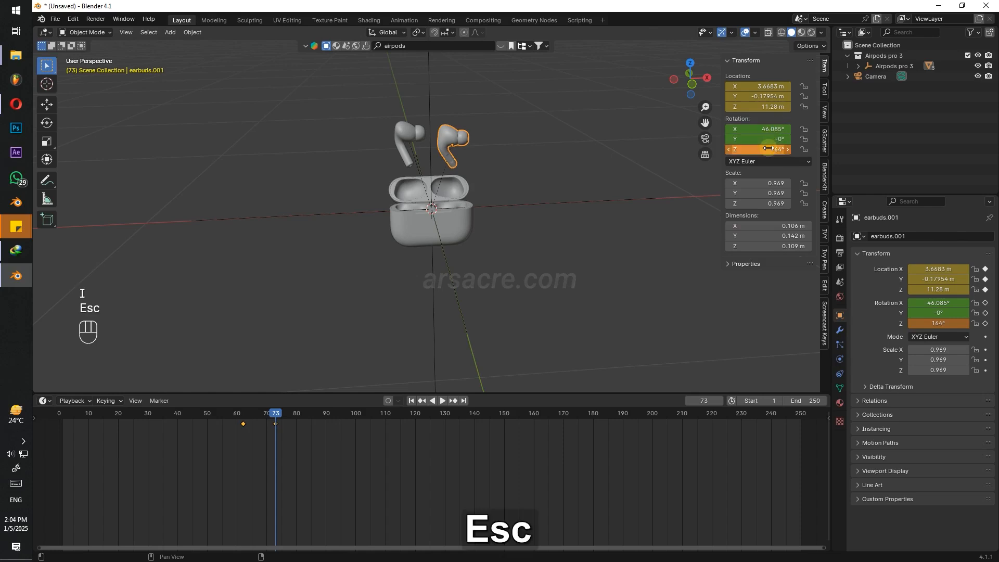
key(i)
click(272, 415)
click(241, 415)
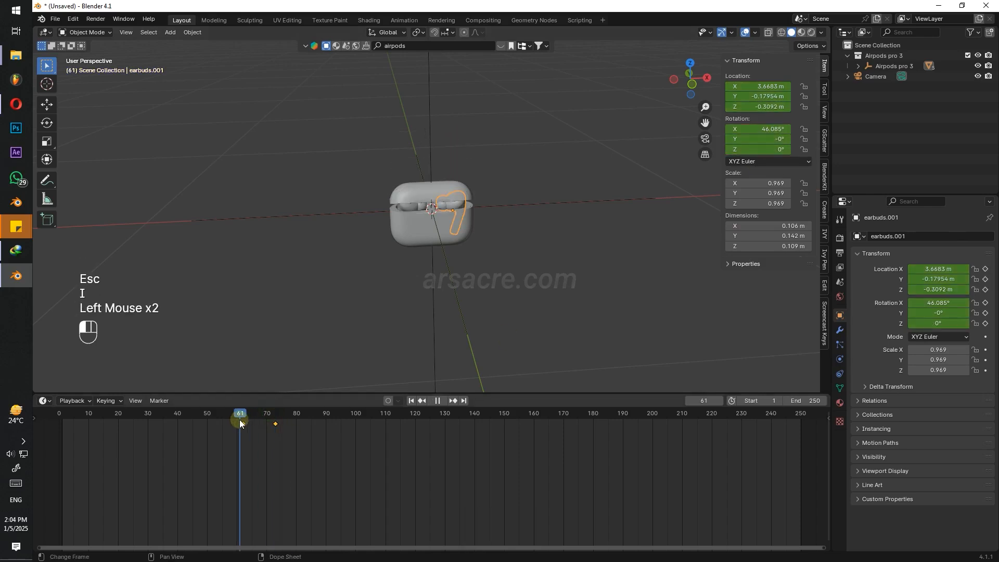
key(space)
key(space)
Set the right earbud's keyframe interpolation to Linear and play the motion from about frame 61.
click(196, 445)
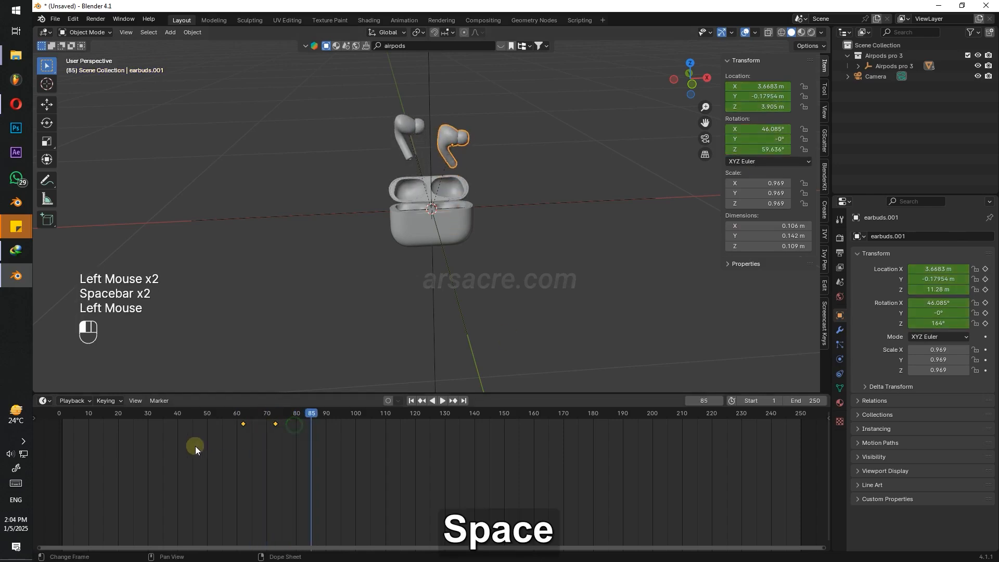
key(t)
click(226, 431)
click(239, 419)
key(space)
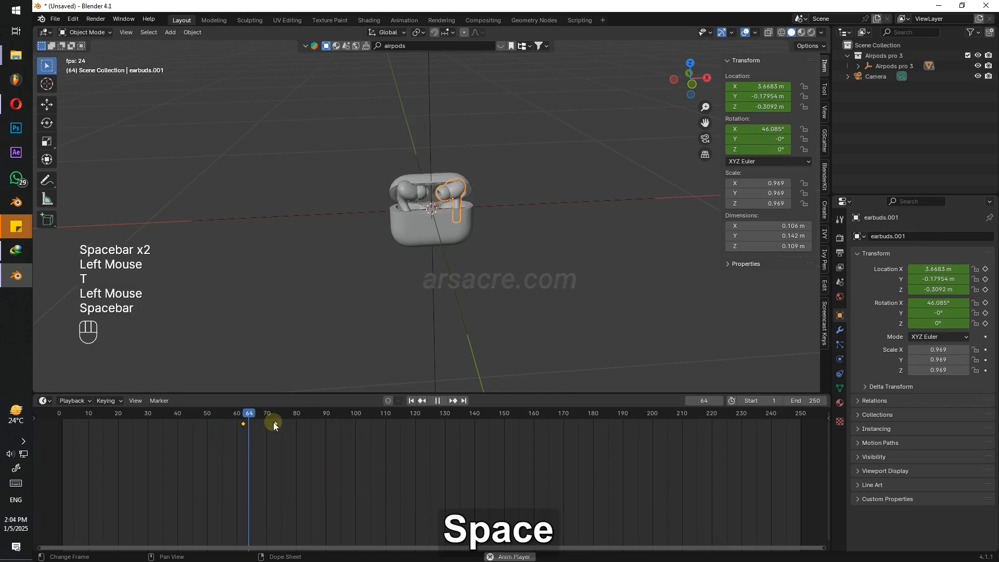
key(space)
At frame 95, rotate the right earbud about the global Z axis to about 713.68° and insert a keyframe.
drag(245, 416, 279, 417)
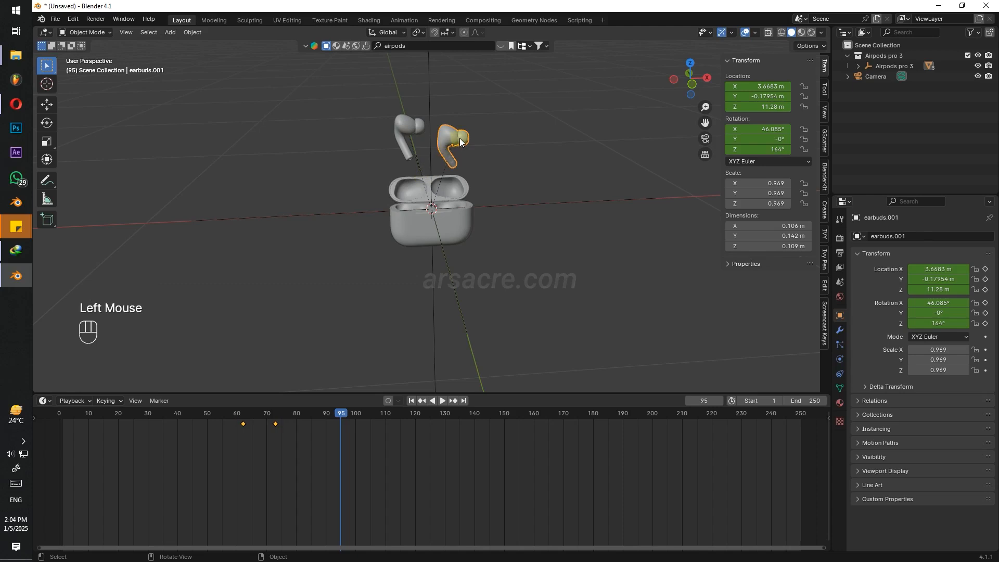
key(r)
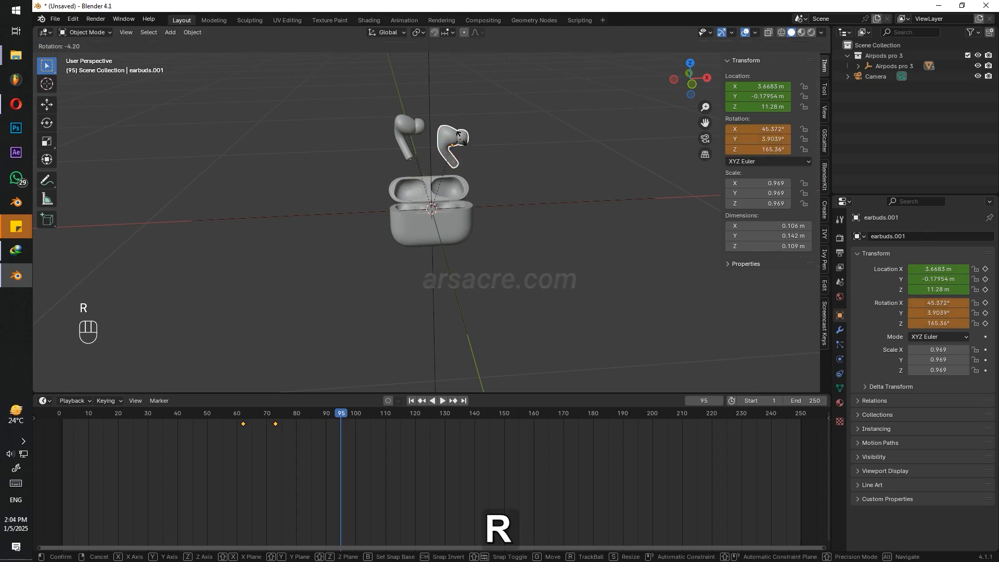
key(z)
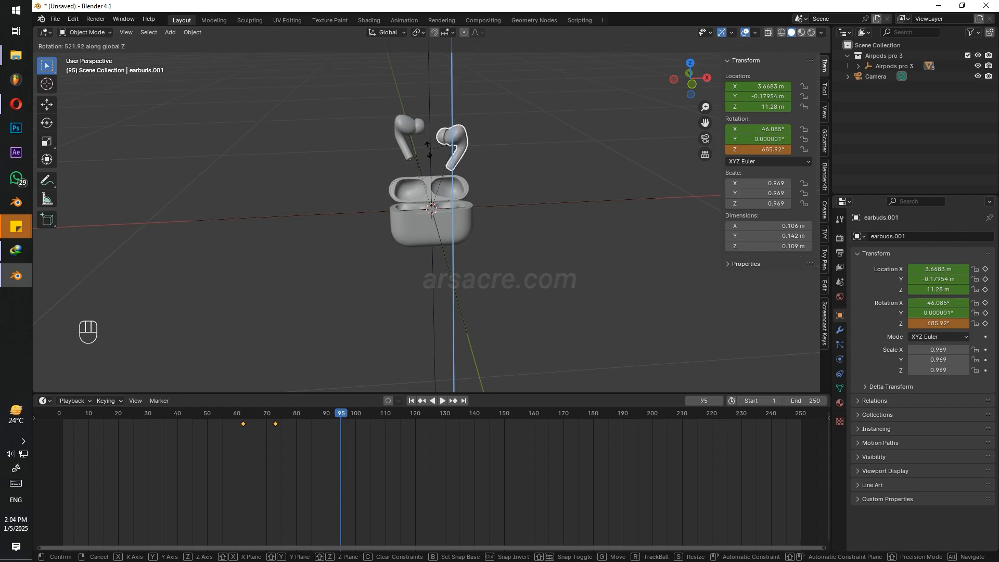
click(468, 307)
key(i)
click(344, 424)
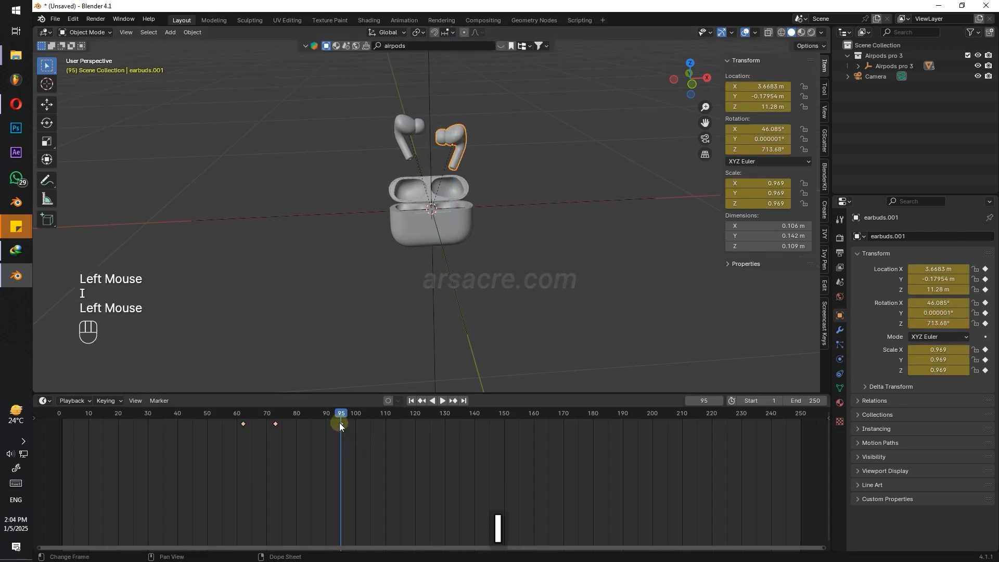
Slow the right earbud's spin by moving its last keyframe first to frame 149 and finally to frame 210.
drag(364, 423, 527, 422)
click(233, 422)
key(space)
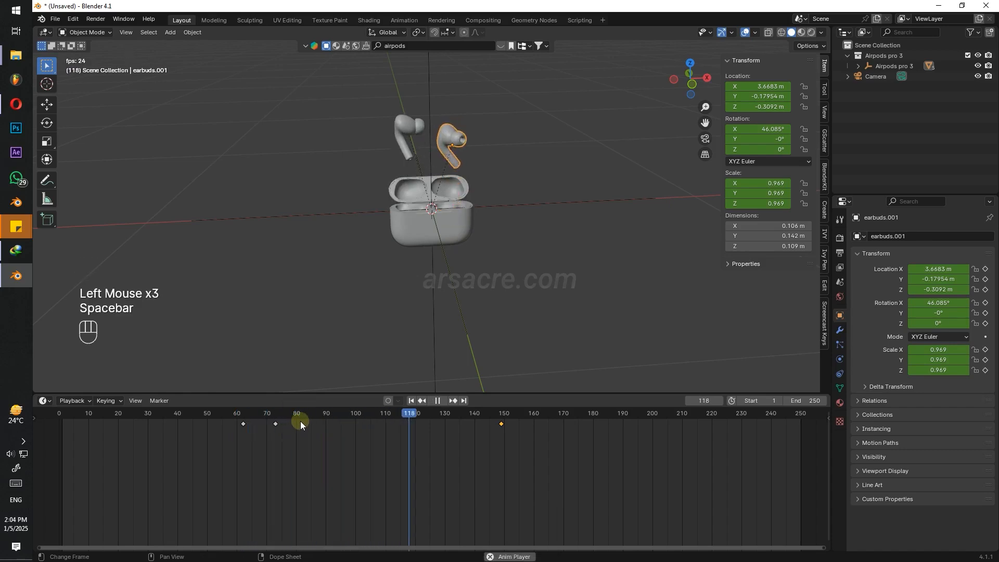
key(space)
click(482, 415)
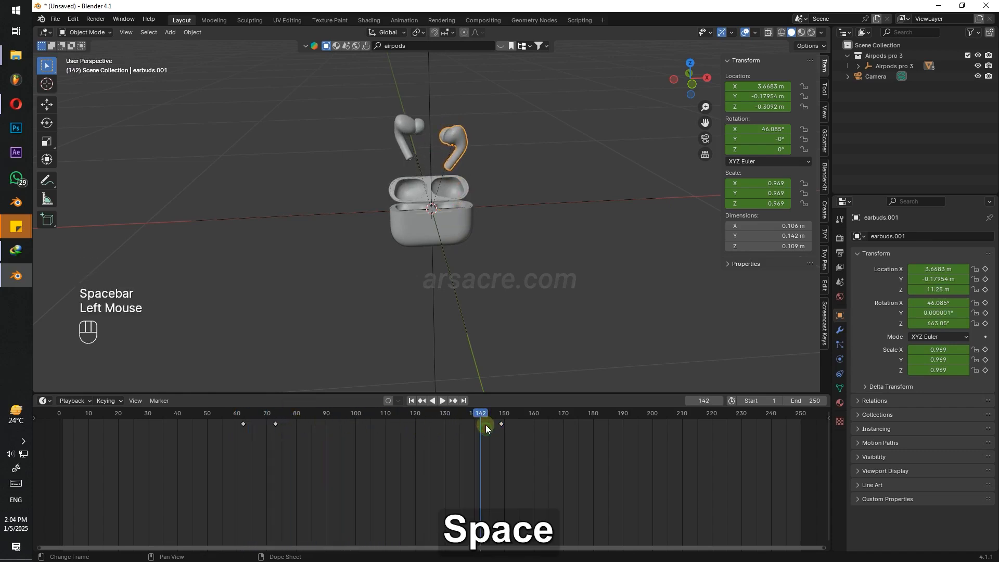
click(484, 416)
drag(503, 428, 685, 437)
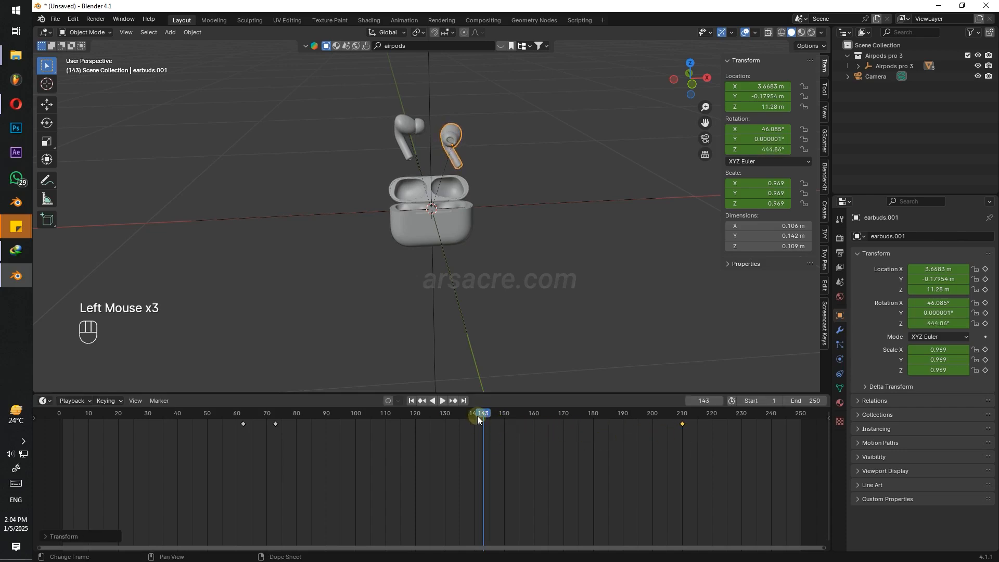
Keyframe the left earbud's rotation at frame 63, then keyframe it at frame 73 rotated about global Z to about -425.02°.
key(i)
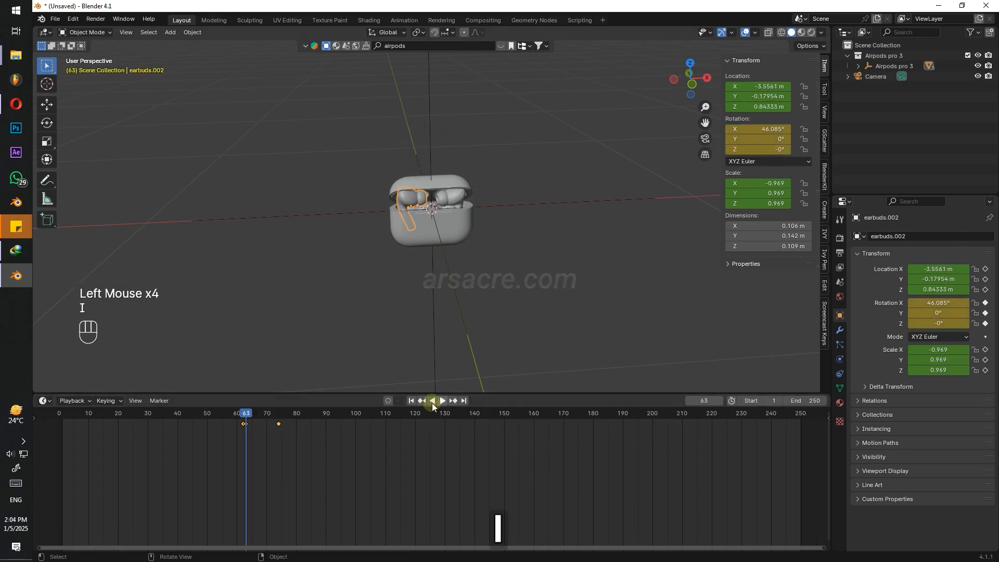
click(381, 429)
drag(262, 416, 274, 418)
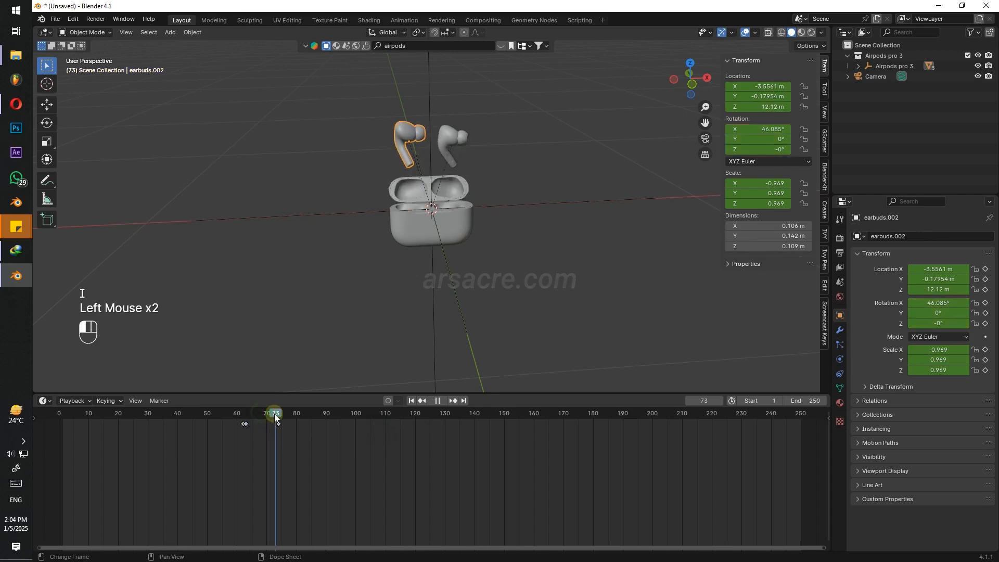
key(r)
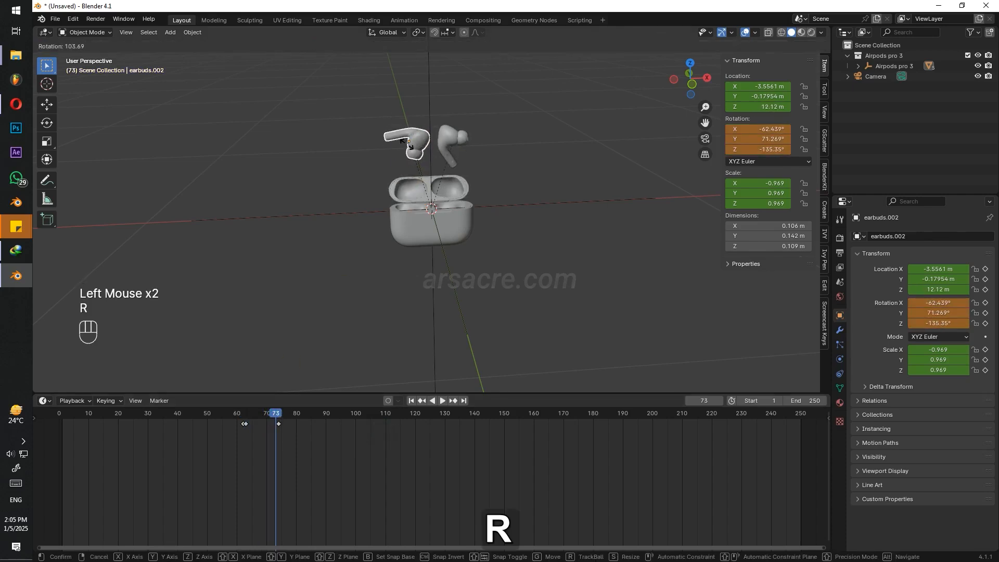
key(z)
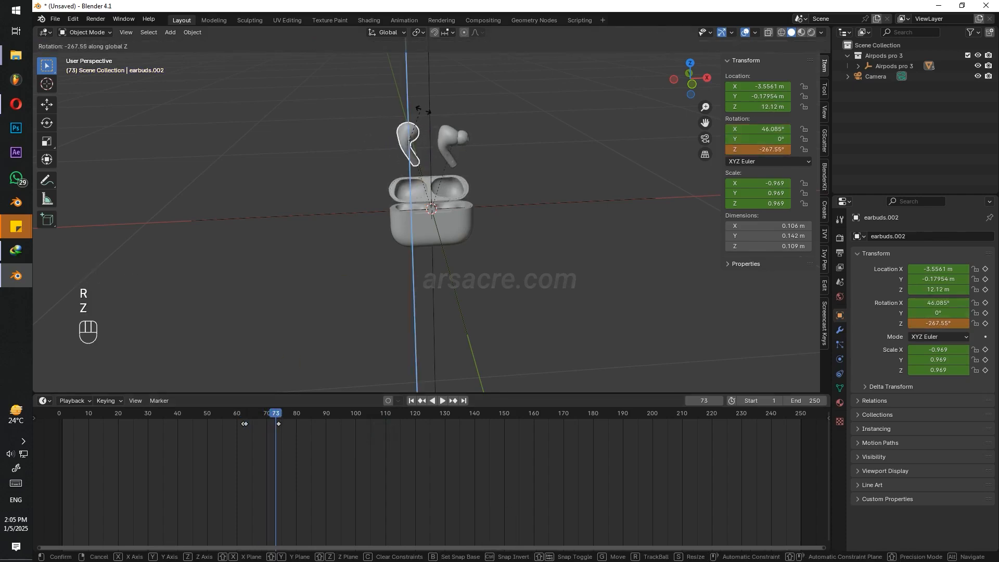
click(410, 155)
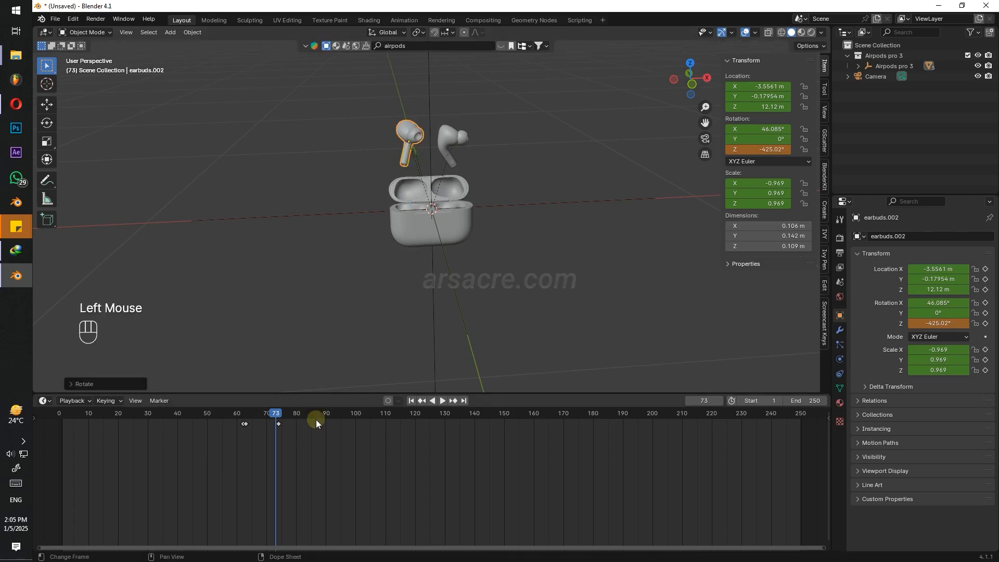
key(i)
key(i)
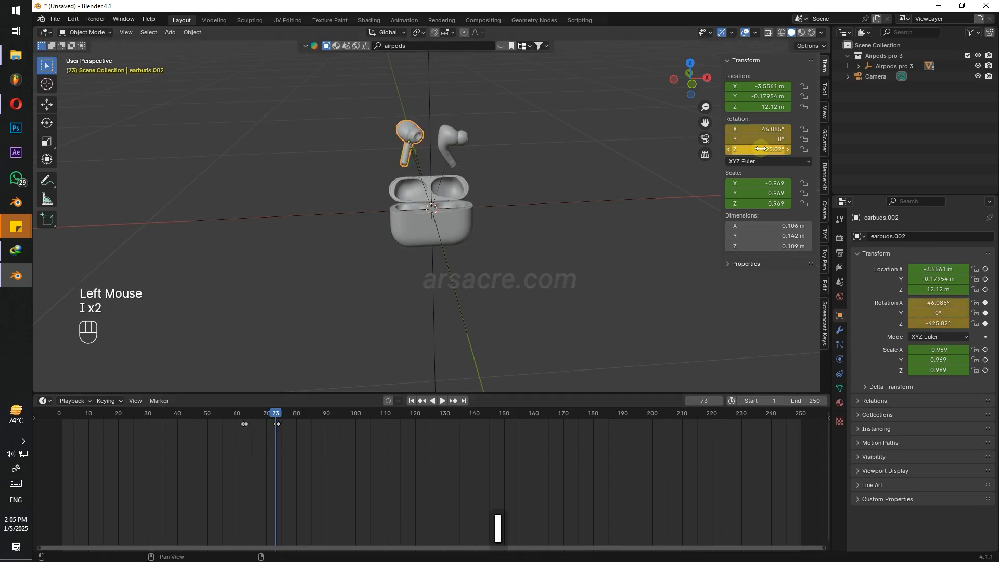
click(324, 423)
At frame 186, rotate the left earbud about the global Z axis to about -796.9° and insert a keyframe.
drag(285, 416, 611, 415)
key(t)
key(z)
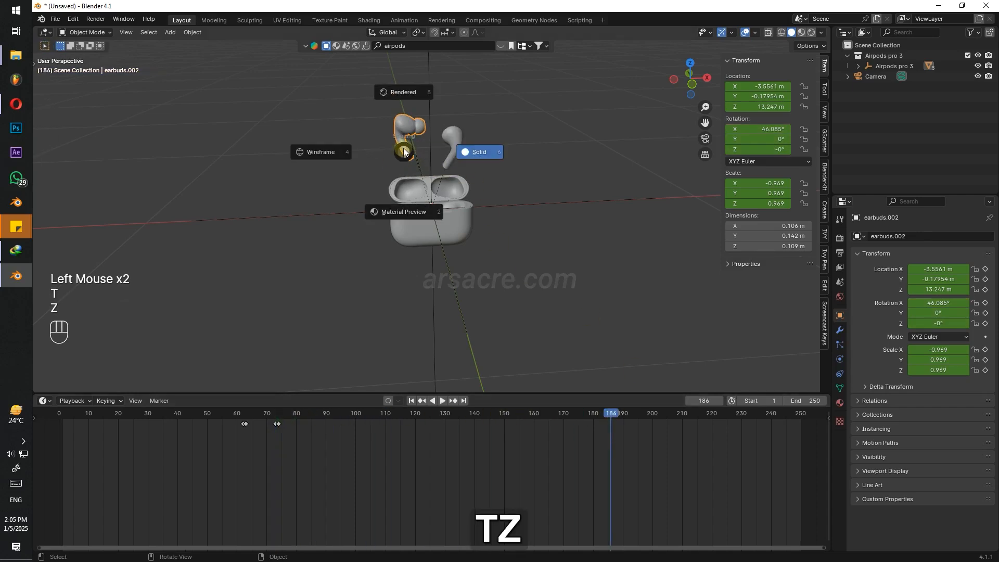
key(Escape)
key(r)
key(z)
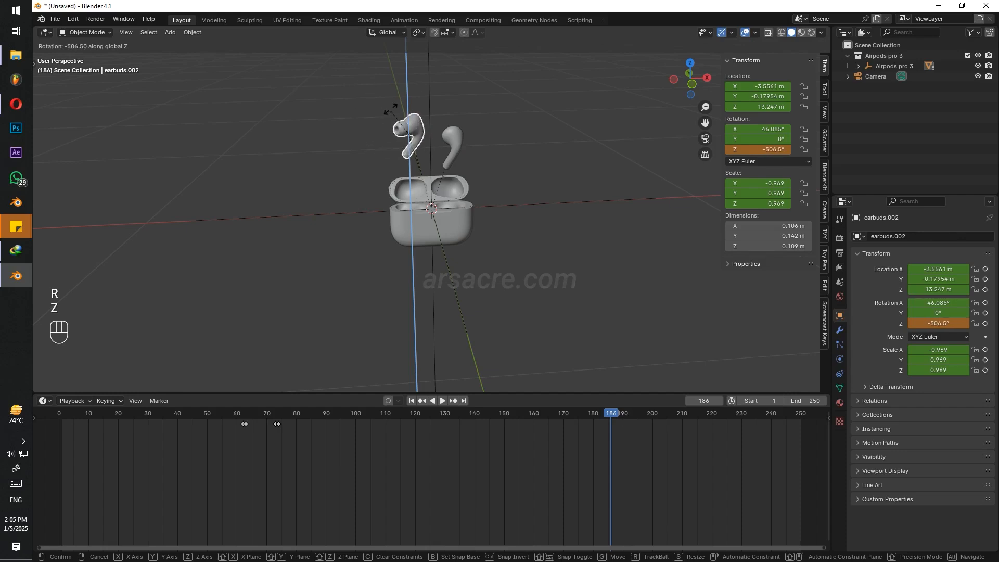
click(381, 141)
key(i)
Set the left earbud's keyframe interpolation to Linear and move its last keyframe to frame 236.
click(558, 449)
click(631, 421)
key(t)
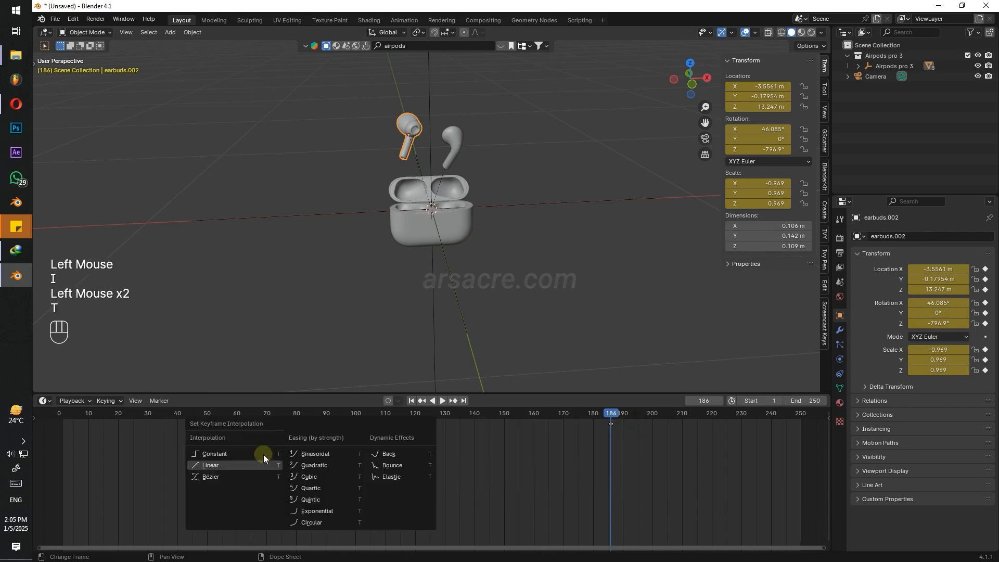
click(268, 464)
drag(610, 423, 252, 406)
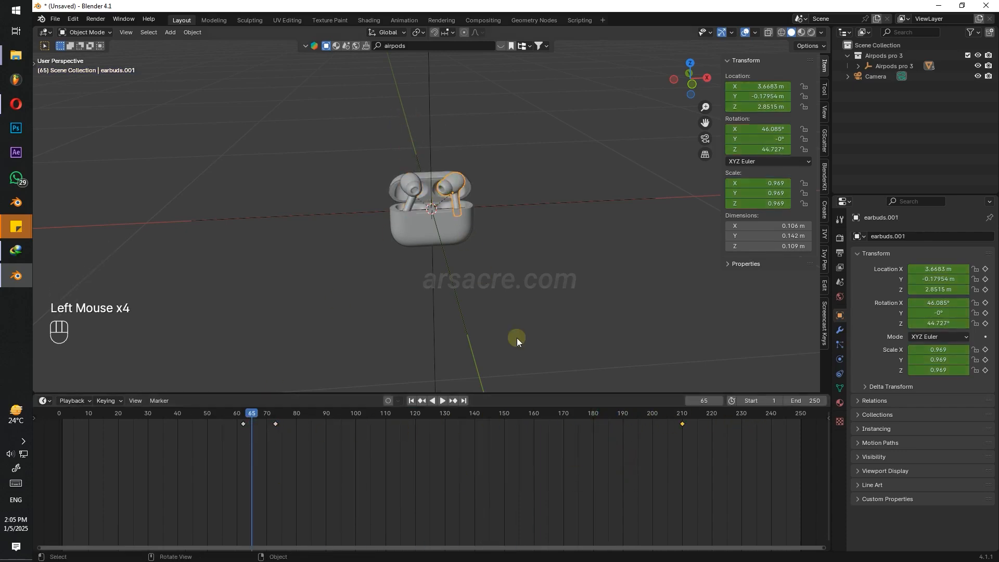
Move the right earbud's last keyframe to frame 231 and return the playhead to frame 63.
drag(678, 429, 745, 427)
key(space)
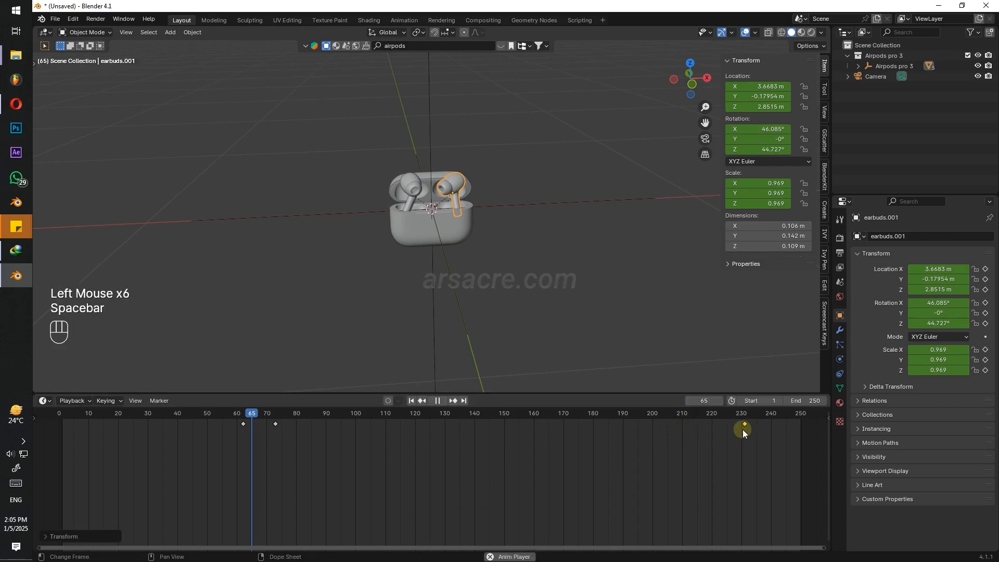
key(space)
click(246, 413)
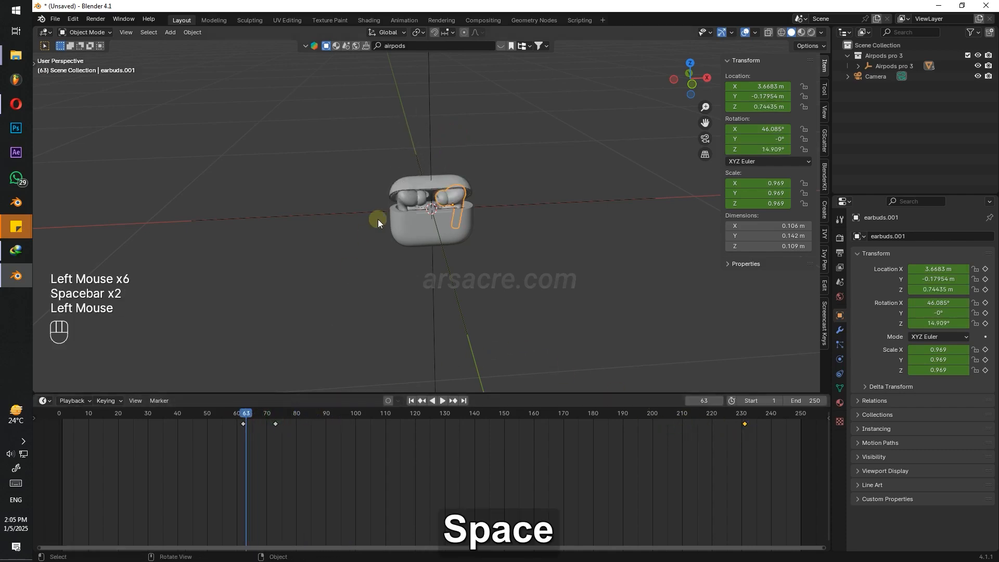
Try changing the left earbud's Z rotation to about -150.02° at frame 73 and undo the change.
click(409, 199)
click(270, 414)
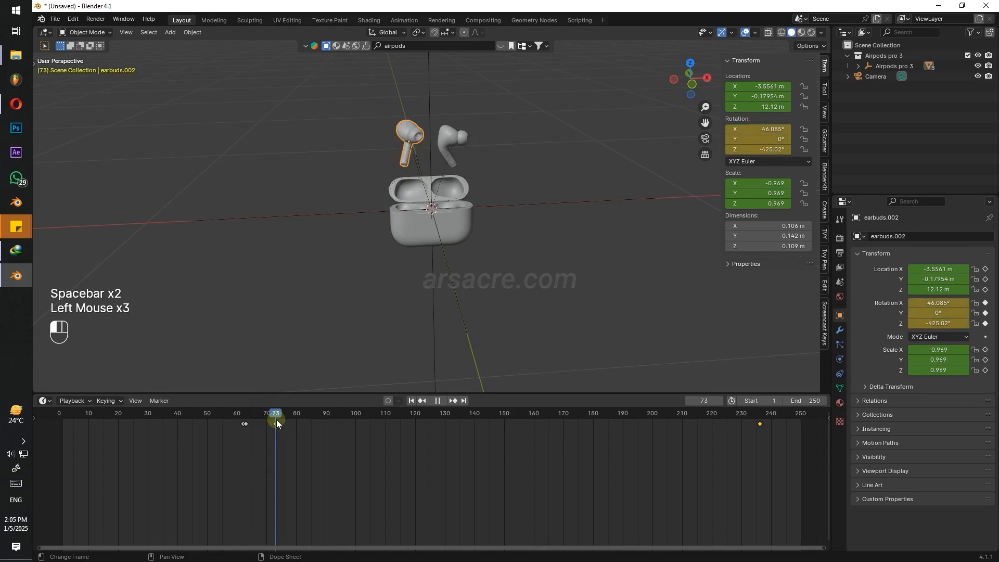
click(277, 424)
click(245, 416)
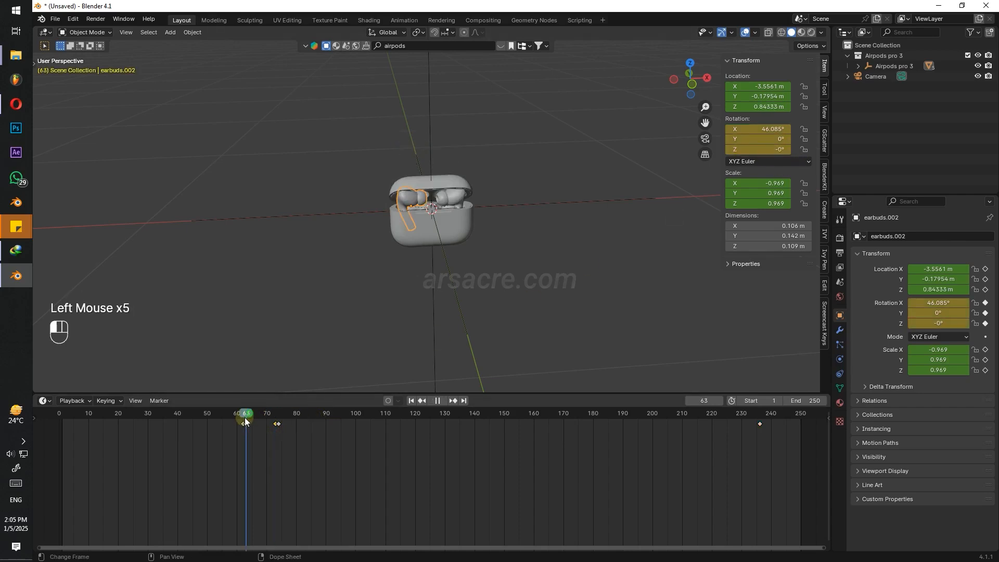
drag(245, 418, 275, 439)
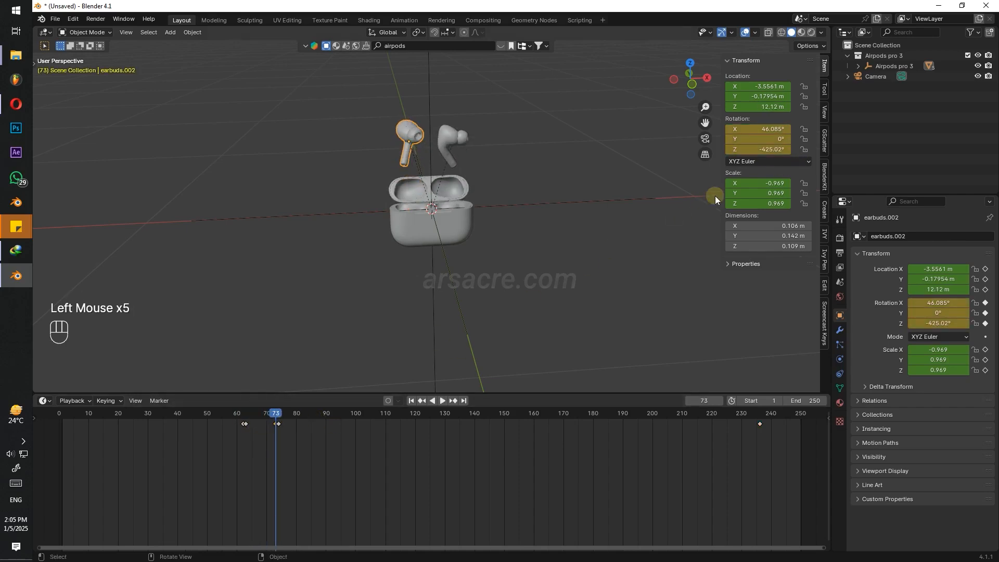
mouse_move(759, 151)
mouse_down()
mouse_move(742, 152)
mouse_move(765, 159)
mouse_up()
key(i)
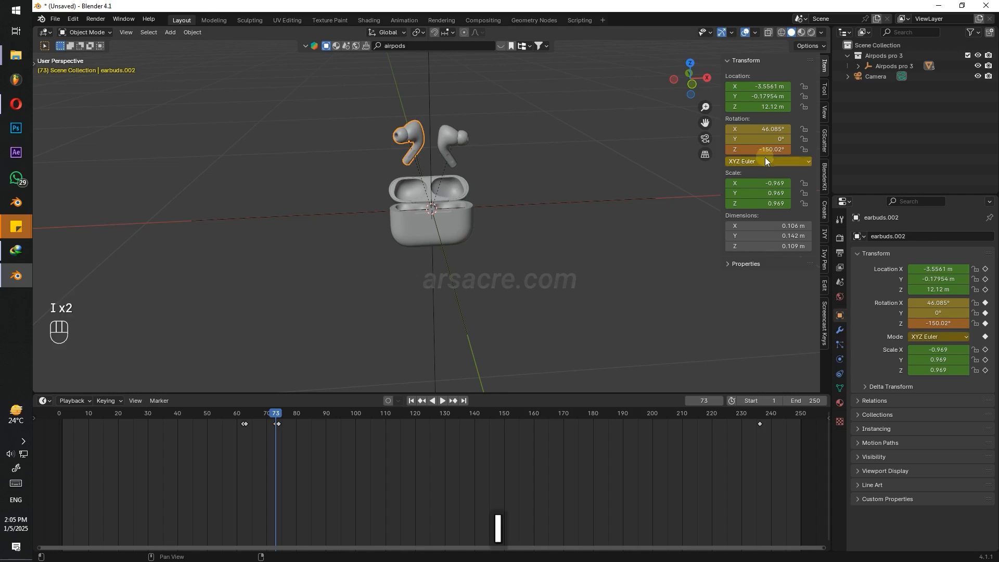
key(ctrl+z)
key(space)
click(508, 192)
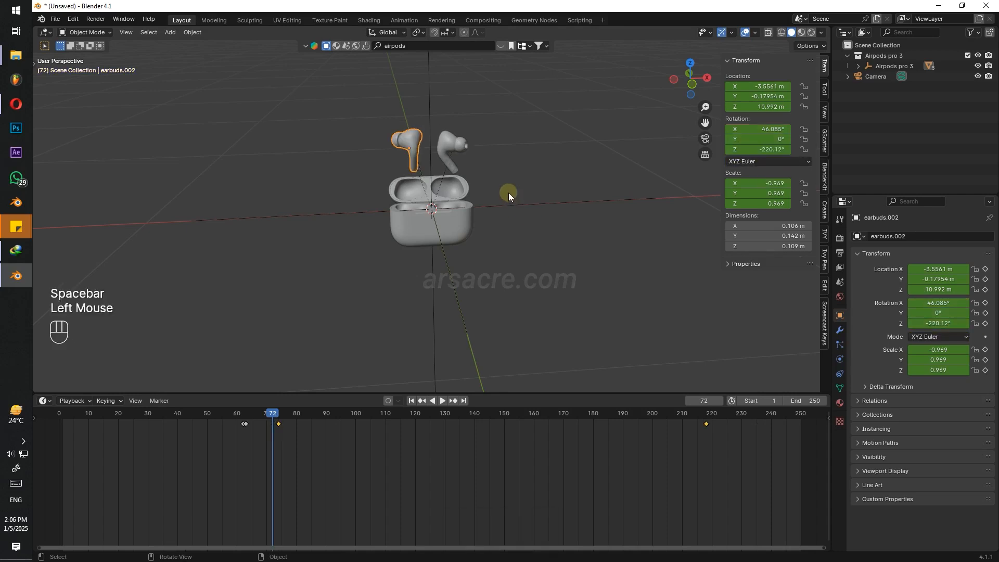
Select the scene camera and try moving it down along the global Z axis.
scroll(508, 192, down, 2)
click(506, 191)
middle_drag(507, 190, 464, 166)
scroll(466, 166, down, 5)
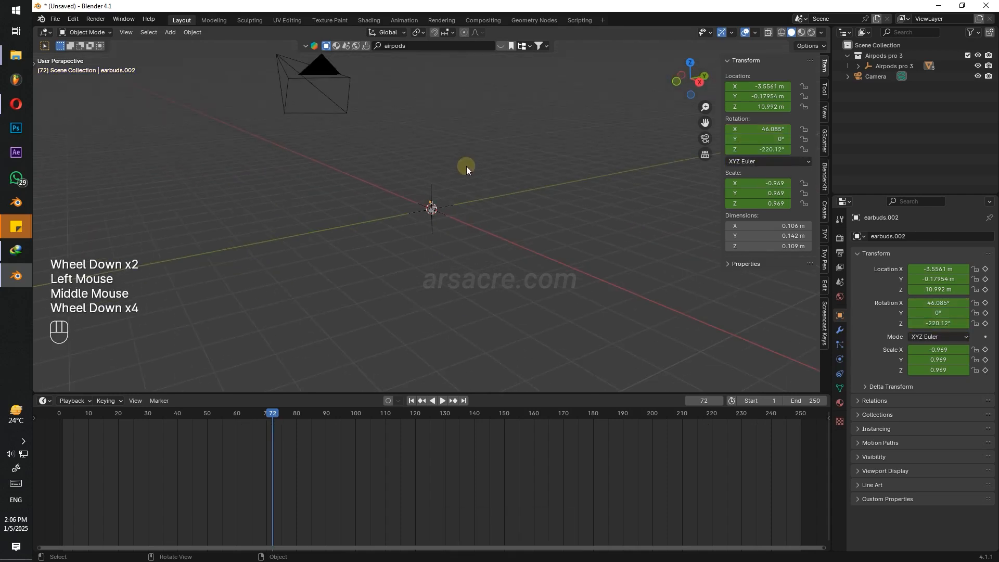
click(369, 148)
middle_click(443, 183)
scroll(445, 187, up, 6)
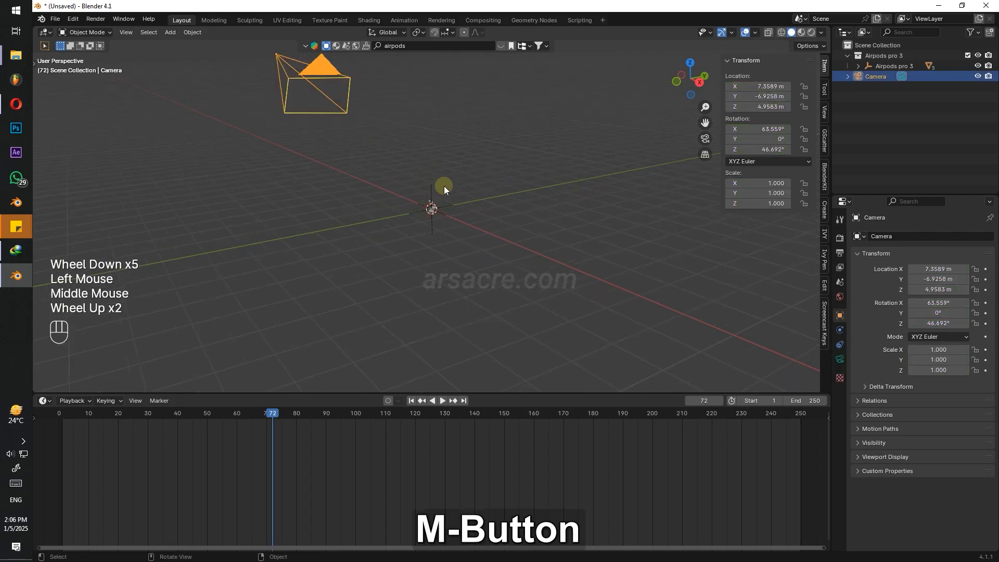
scroll(456, 200, up, 2)
scroll(458, 189, down, 5)
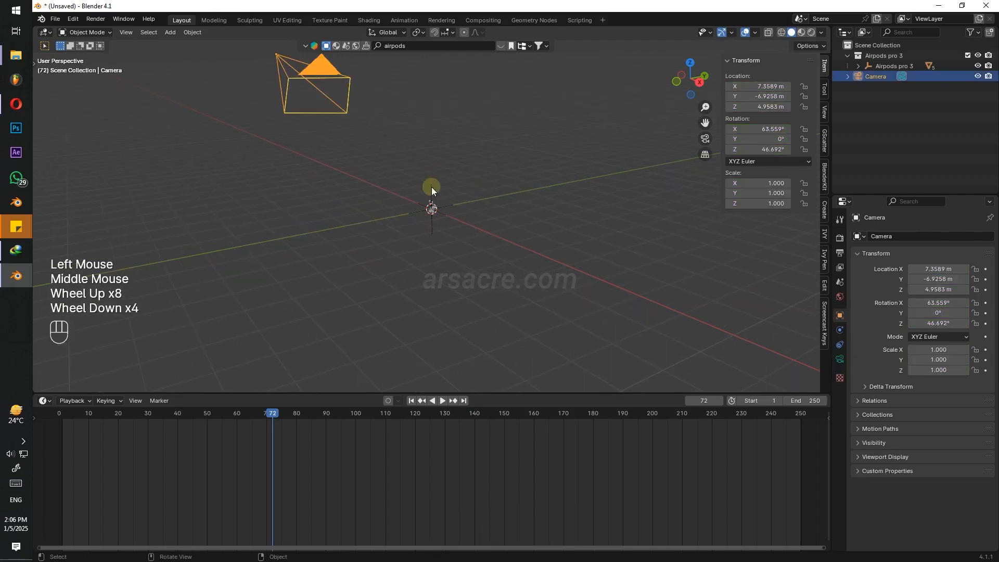
key(g)
key(z)
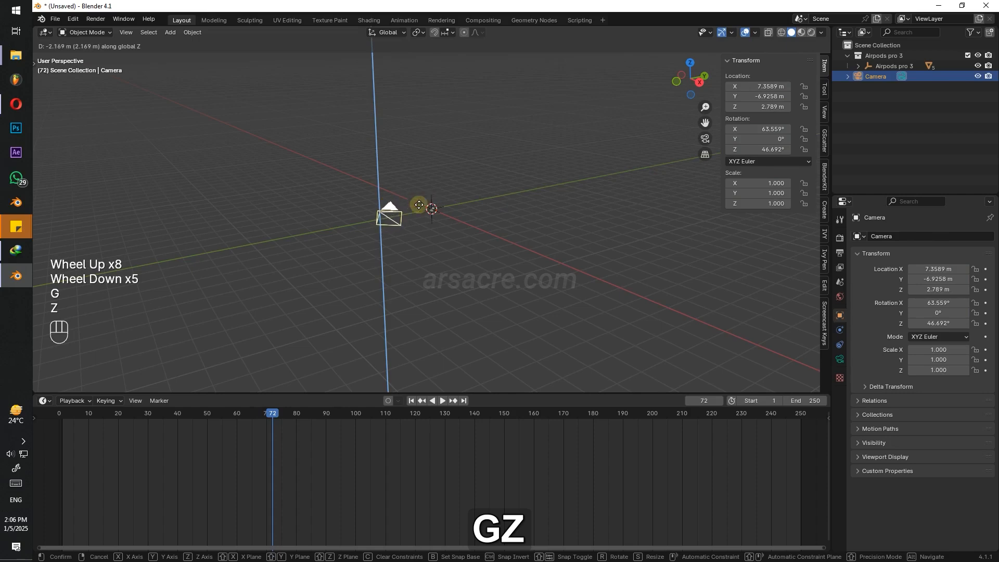
key(Escape)
Move the camera freely closer to the Airpods, to about X 6.92 m, Y -1.15 m, Z 4.54 m.
middle_drag(411, 203, 319, 200)
key(g)
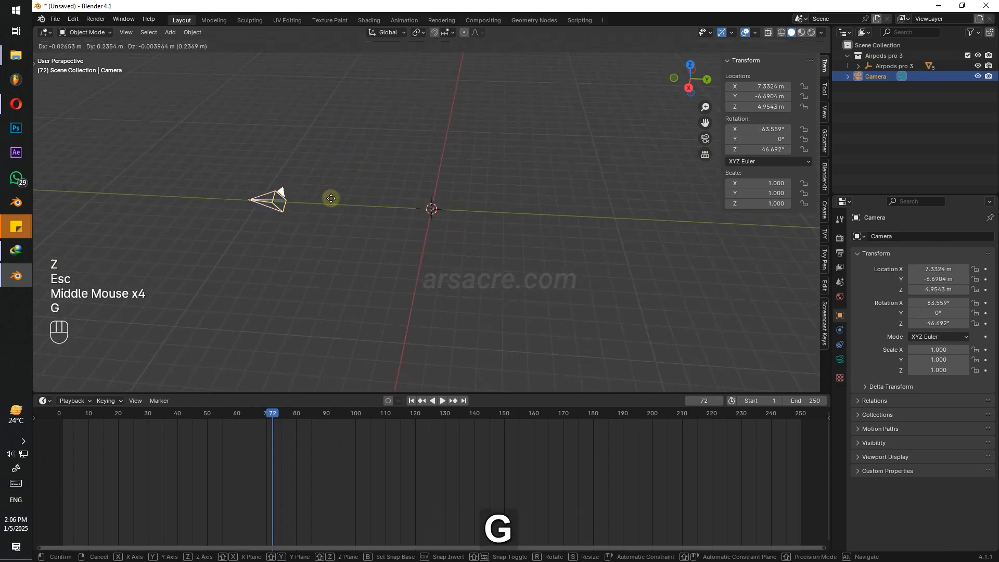
click(431, 213)
scroll(430, 213, up, 4)
middle_drag(430, 213, 551, 228)
key(g)
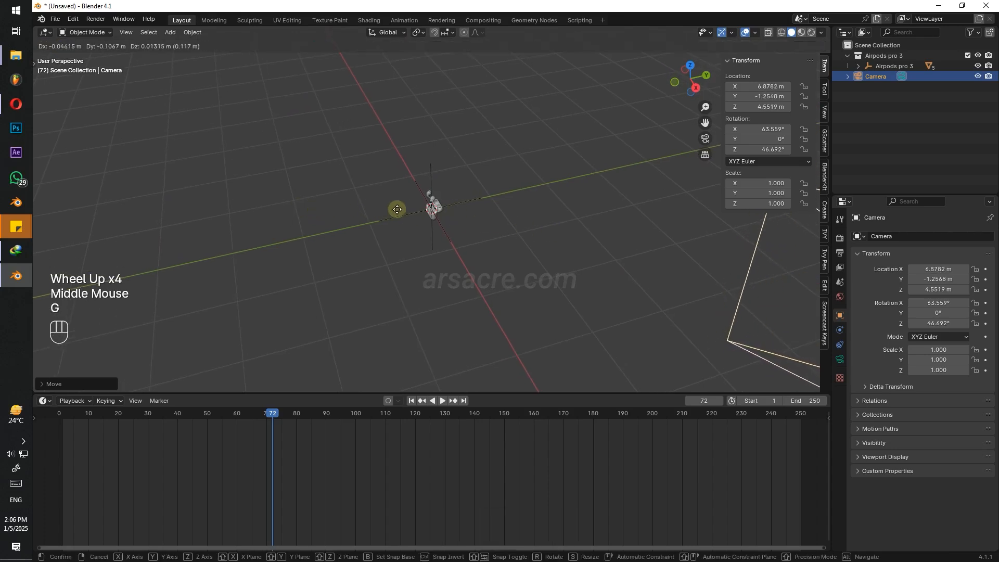
key(Escape)
Shrink the timeline to enlarge the 3D viewport and frame the Airpods from the front with the overlays hidden.
mouse_move(455, 195)
middle_down()
mouse_move(543, 173)
mouse_move(568, 155)
mouse_move(460, 182)
middle_up()
scroll(446, 189, up, 7)
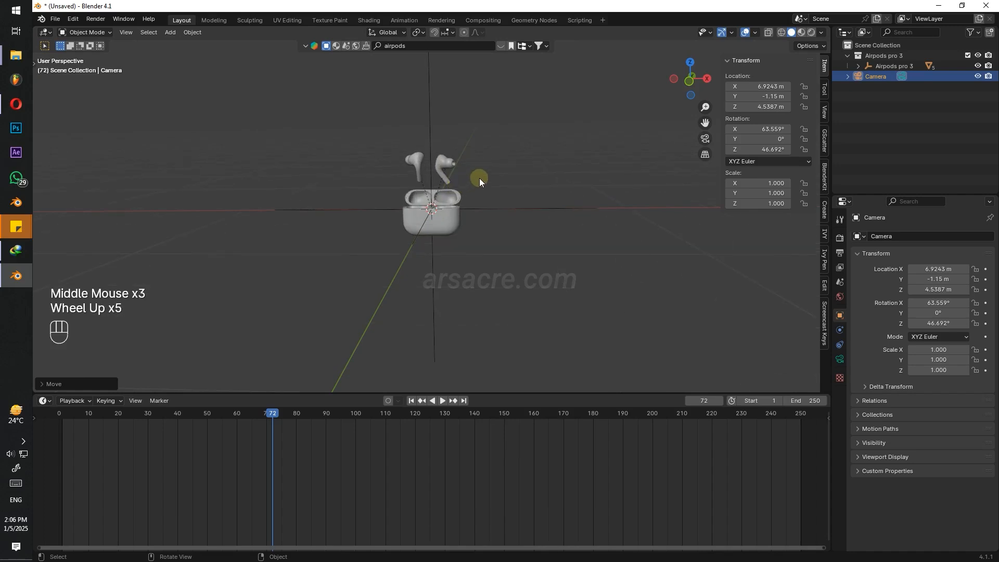
middle_drag(495, 155, 506, 172)
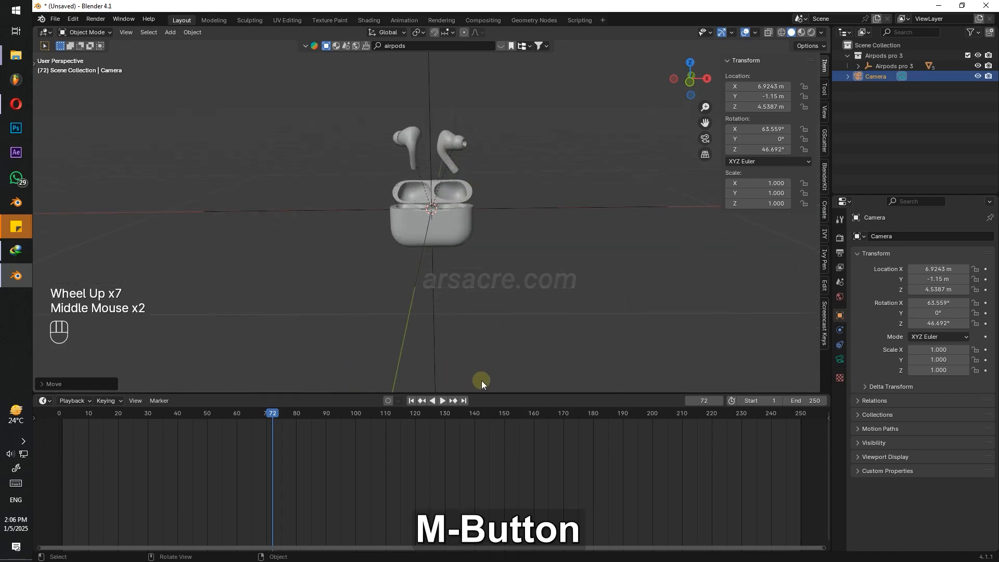
drag(481, 393, 486, 457)
middle_drag(495, 185, 495, 176)
click(745, 32)
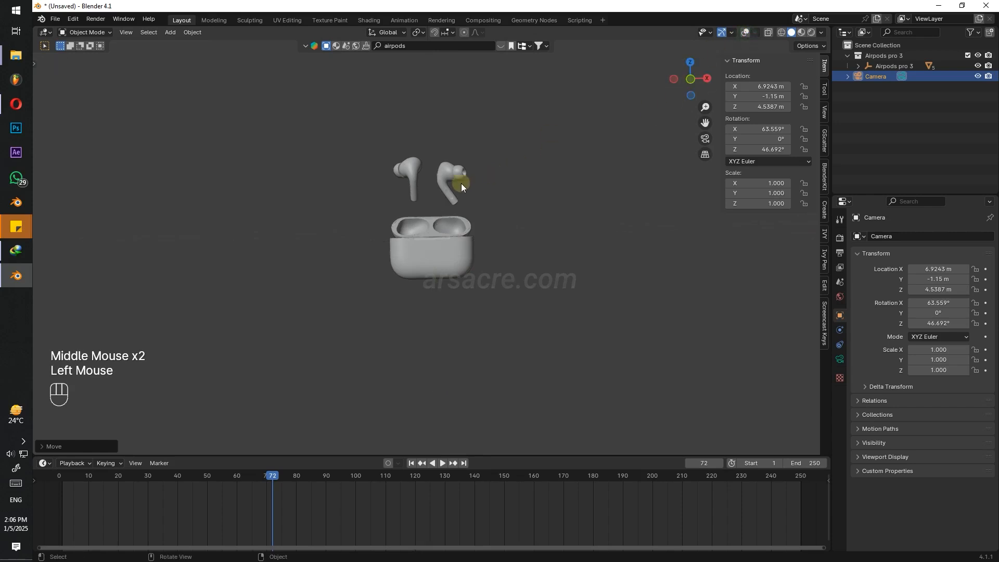
scroll(437, 196, up, 2)
shift+middle_drag(449, 180, 440, 198)
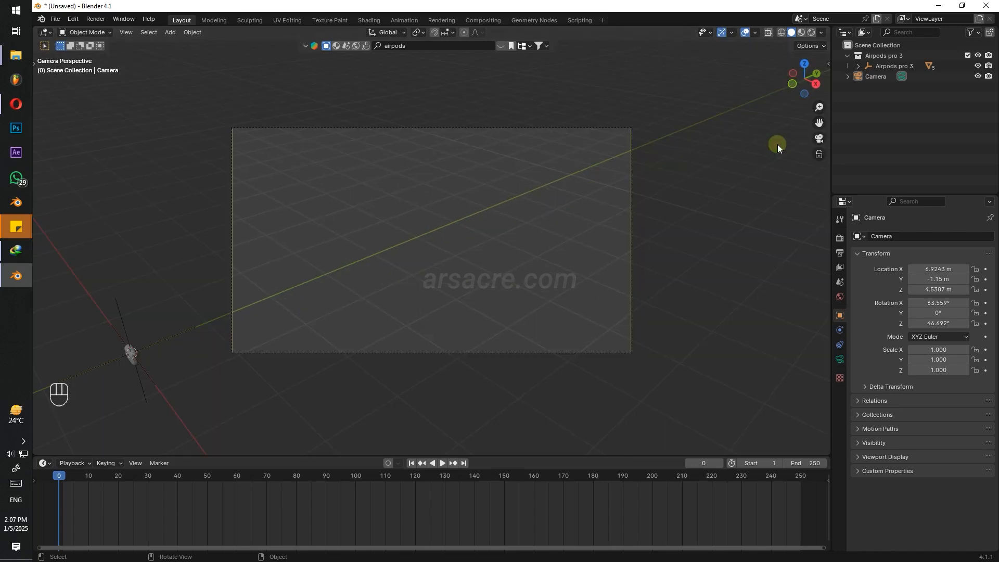
Leave the camera view and align the active camera to the current front view of the Airpods case.
click(817, 140)
click(817, 140)
click(817, 139)
right_click(817, 140)
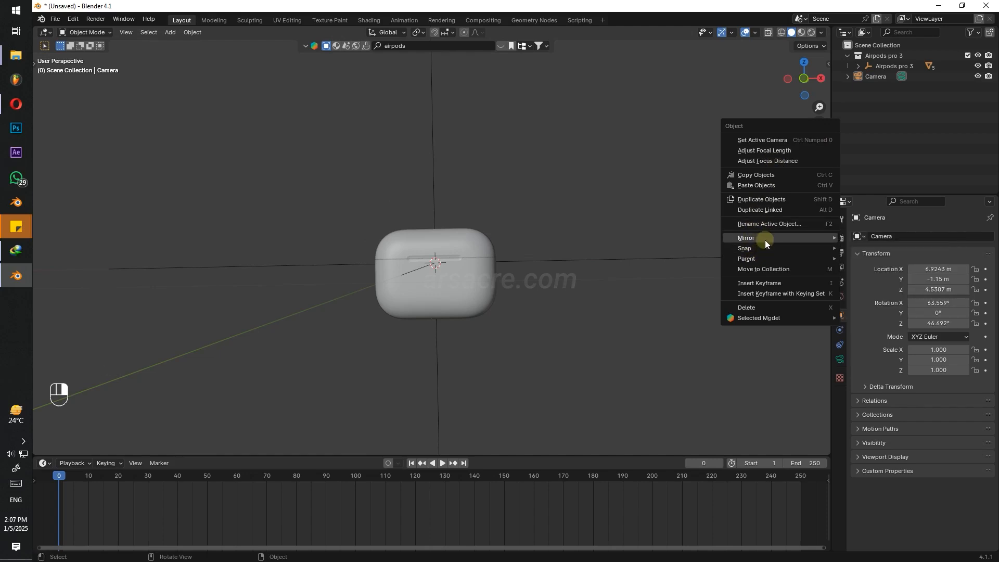
click(872, 127)
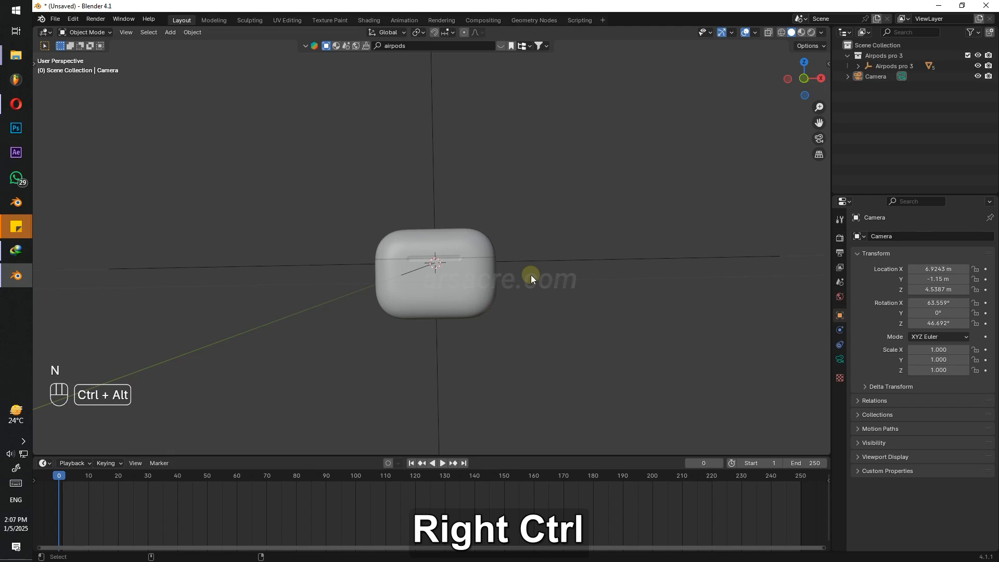
key(ctrl+alt+KP_0)
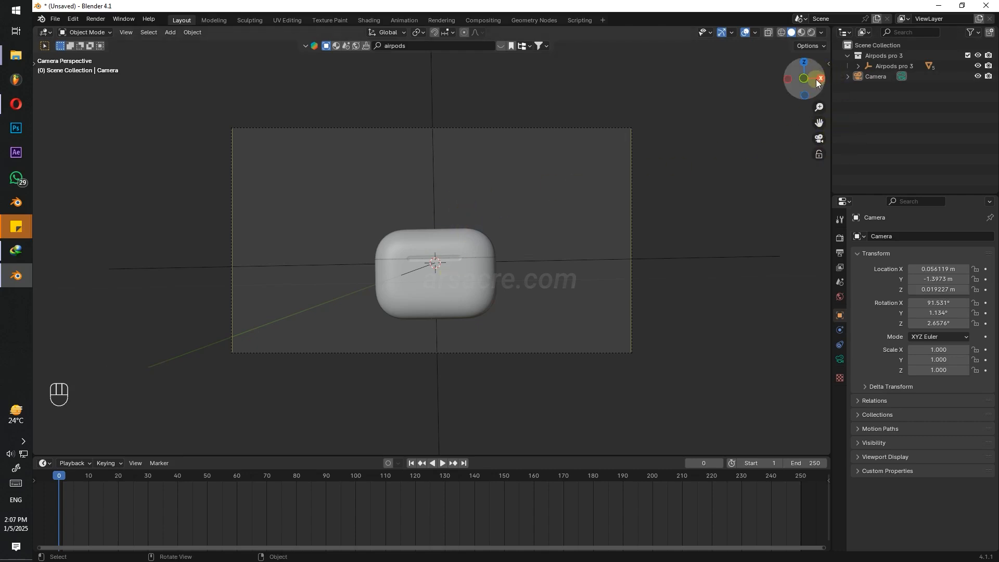
Lock the camera to the view in the widened sidebar's View Lock settings.
key(n)
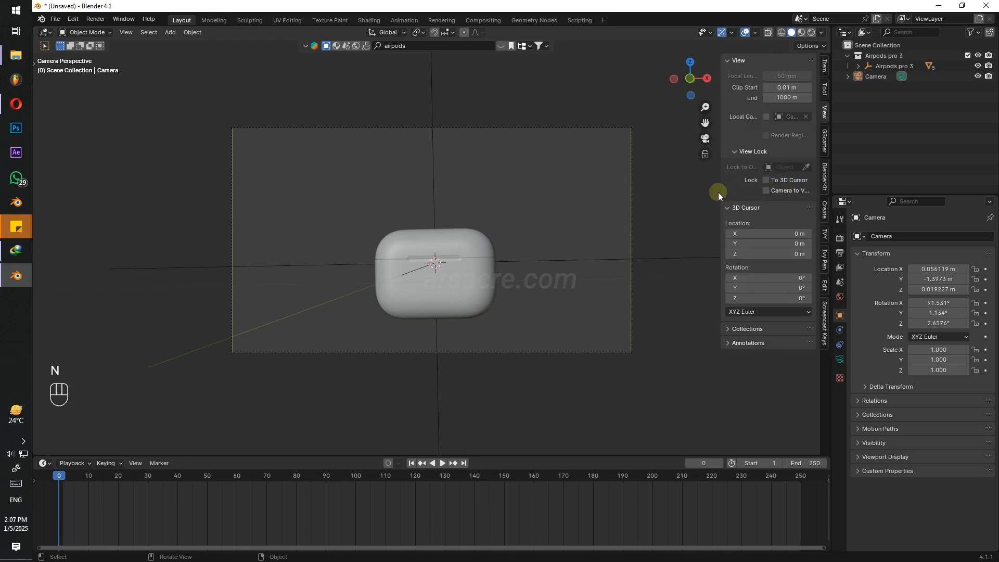
drag(718, 194, 684, 194)
click(749, 190)
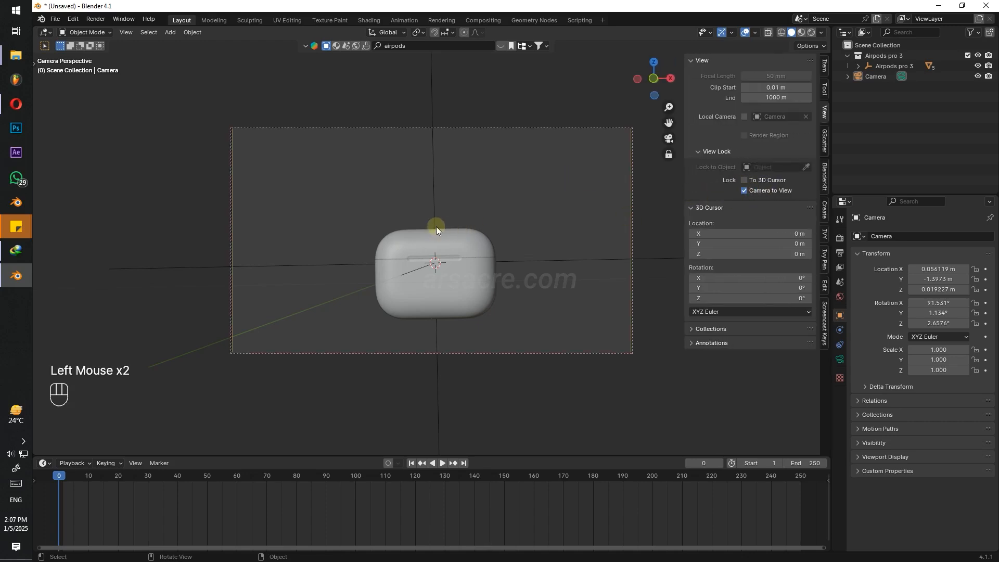
Reframe the locked camera so the case sits near the middle of the frame, at about X 0.019, Y -1.398, Z -0.035 m.
middle_drag(436, 226, 448, 220)
scroll(437, 226, up, 1)
key(ctrl+z)
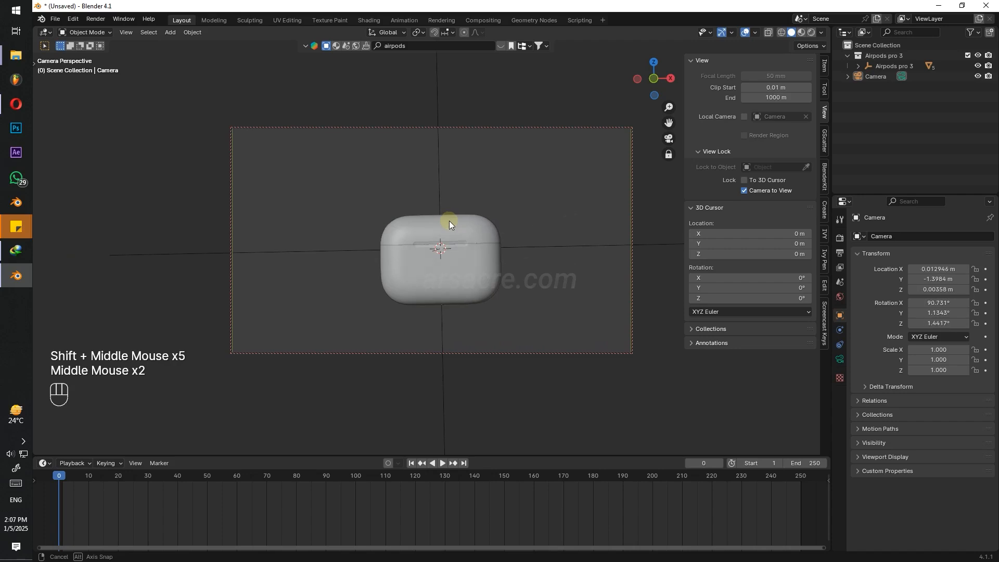
mouse_move(447, 221)
shift+middle_down()
mouse_move(439, 207)
mouse_move(441, 238)
shift+middle_up()
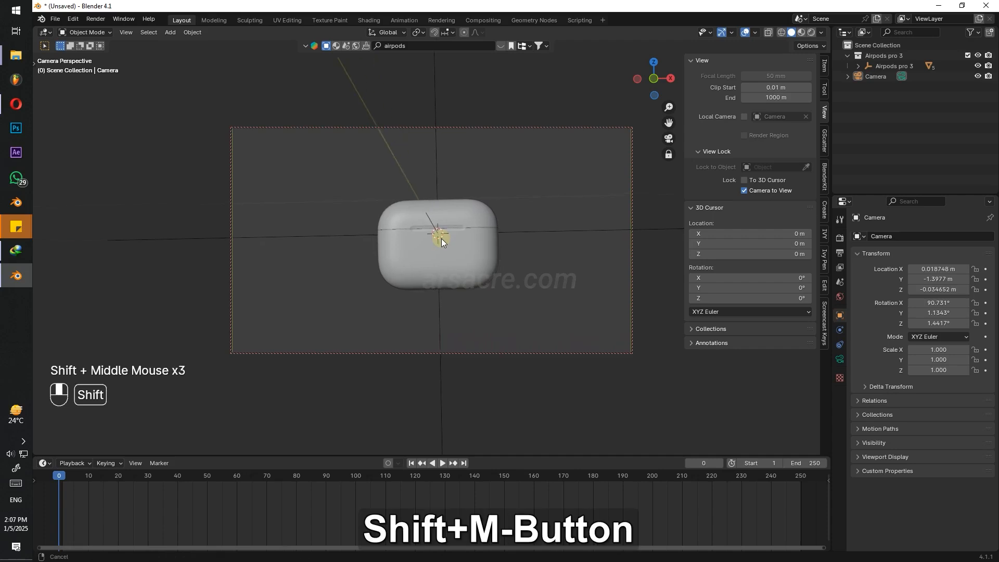
Rotate the Airpods pro 3 parent empty by about 0.92° around the global Y axis to level the case.
click(483, 270)
click(439, 175)
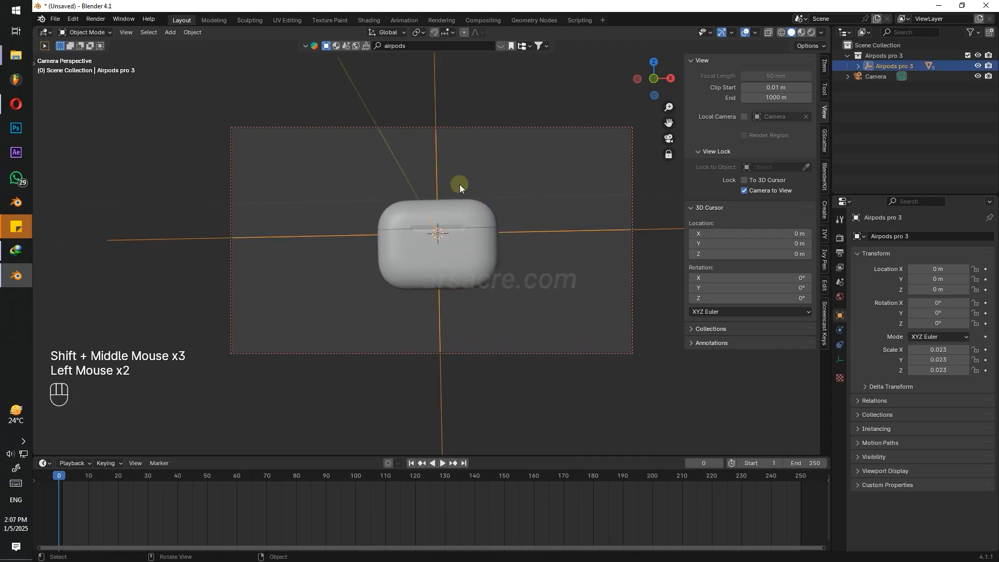
key(r)
key(z)
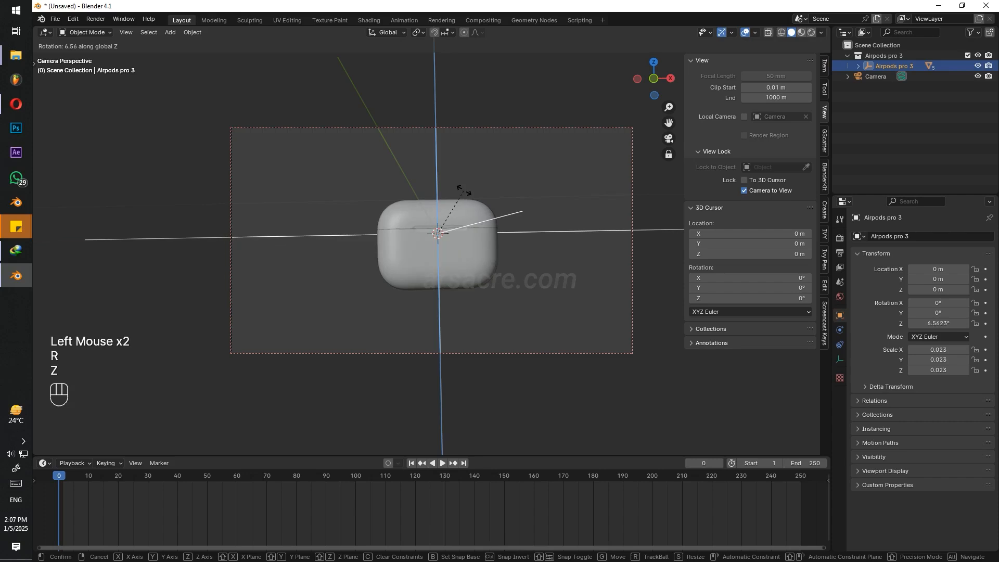
key(x)
key(y)
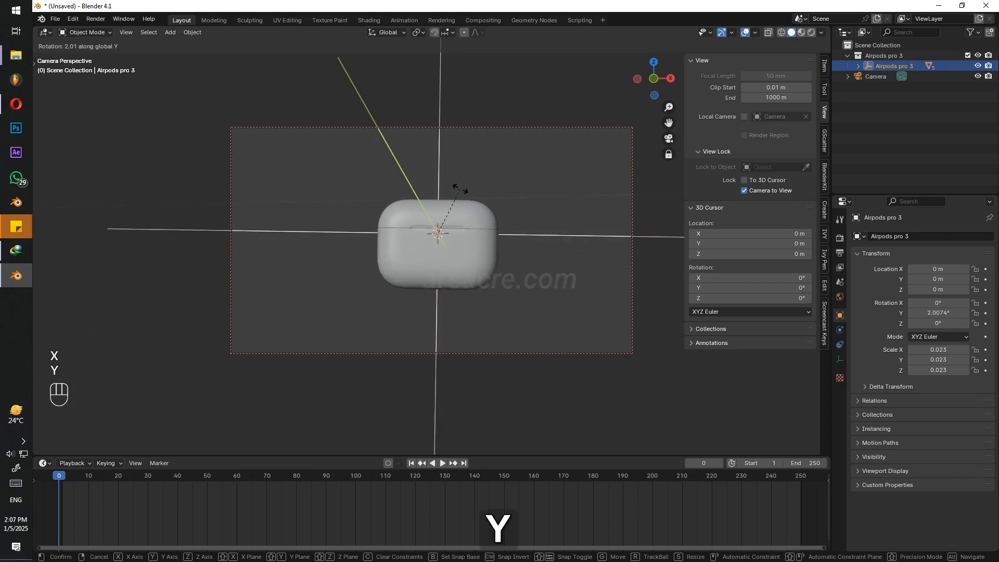
click(459, 190)
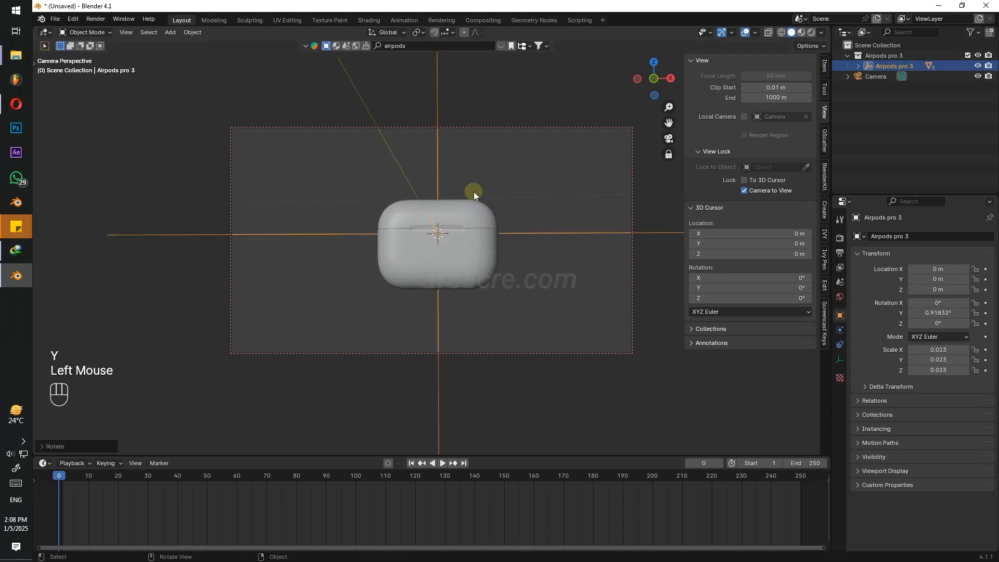
Hide the viewport overlays and the sidebar, and set the playhead to frame 1.
click(744, 32)
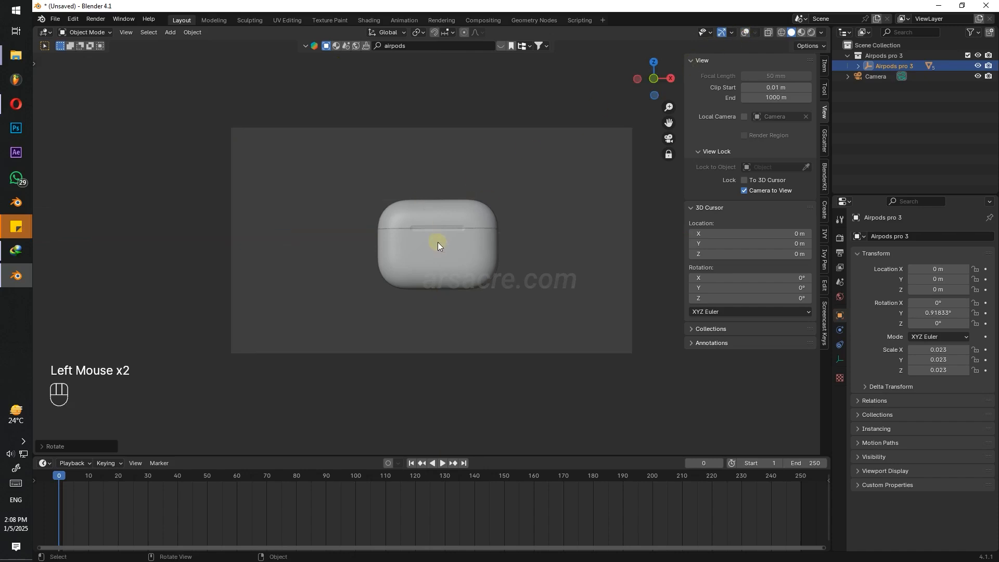
mouse_move(67, 486)
mouse_down()
mouse_move(446, 465)
mouse_move(65, 492)
mouse_move(276, 492)
mouse_move(63, 503)
mouse_up()
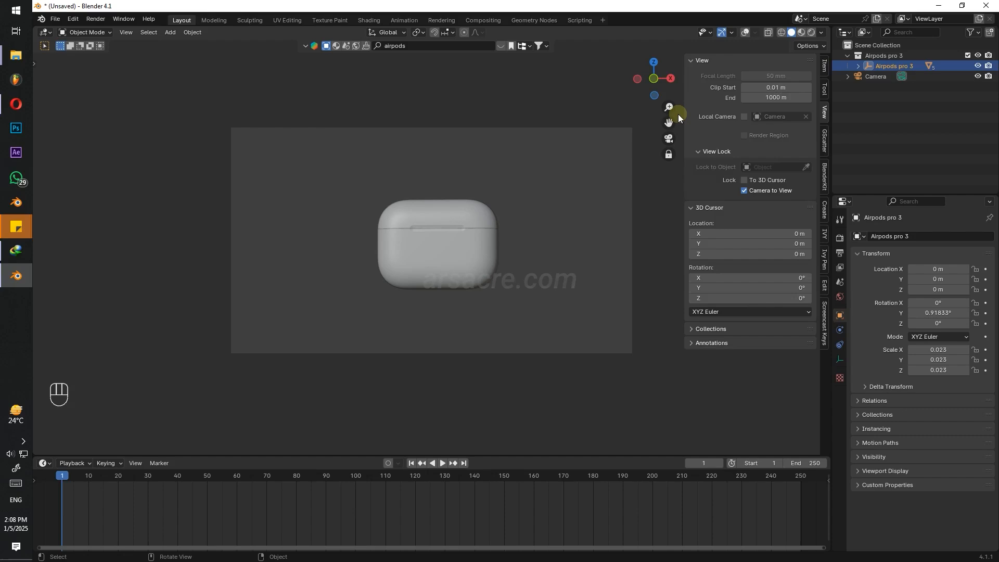
key(n)
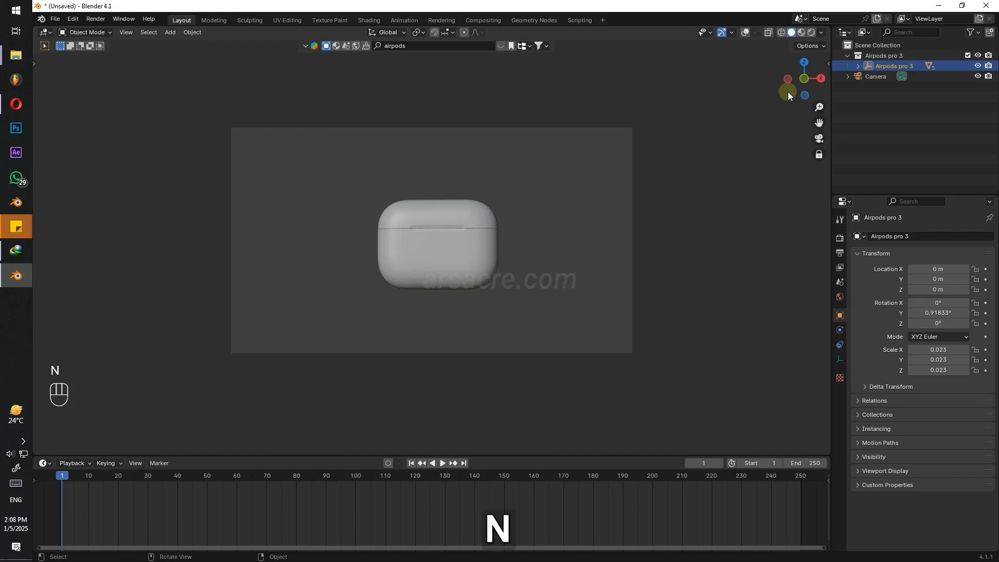
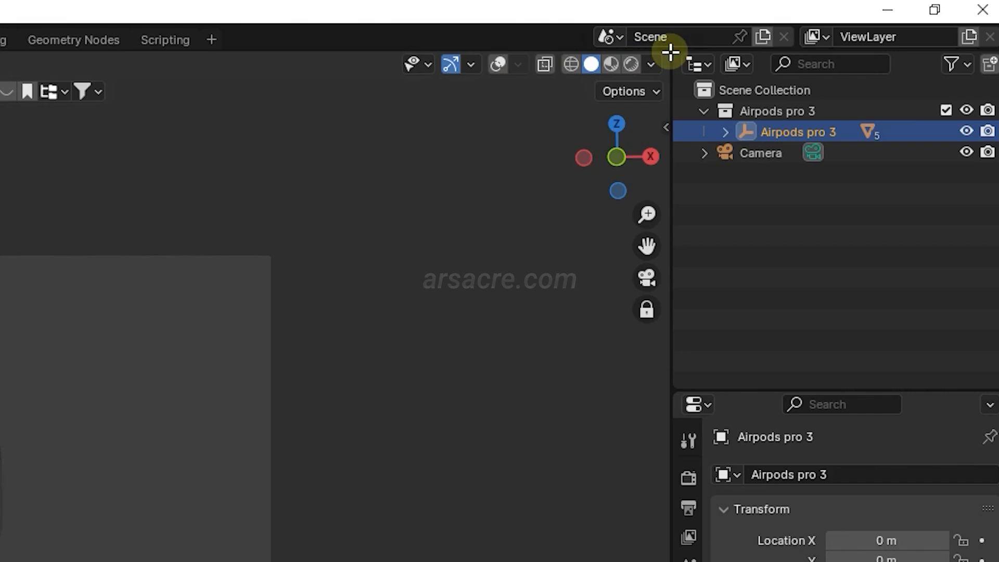
Split the 3D viewport into two equal side-by-side views and set the one beside the Outliner to Rendered shading.
drag(670, 52, 492, 291)
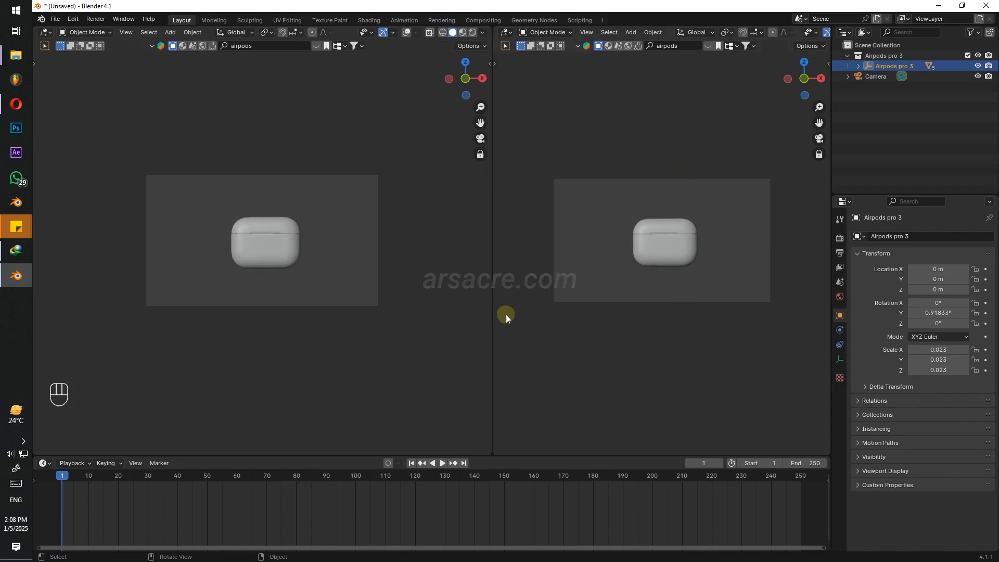
drag(482, 107, 336, 130)
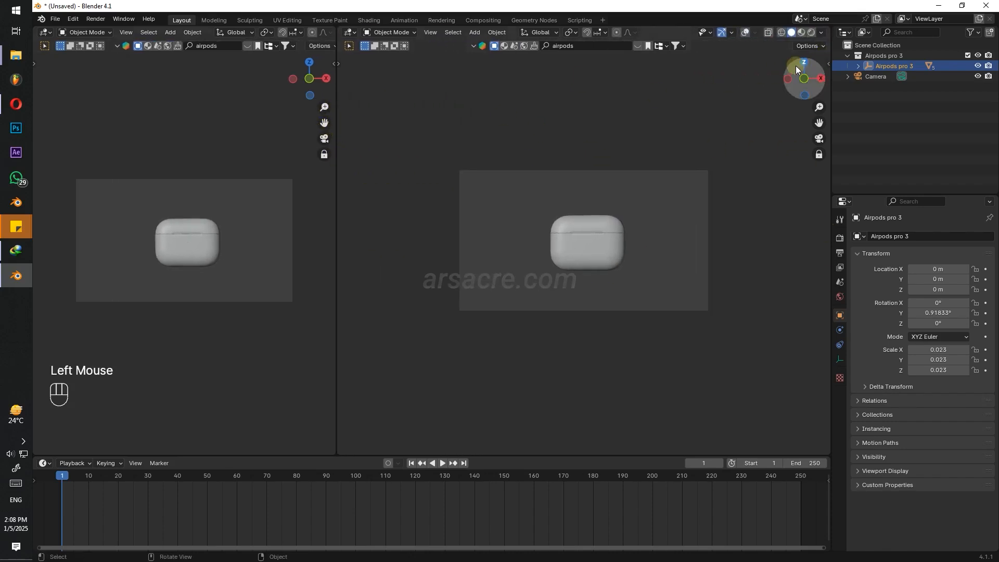
click(810, 33)
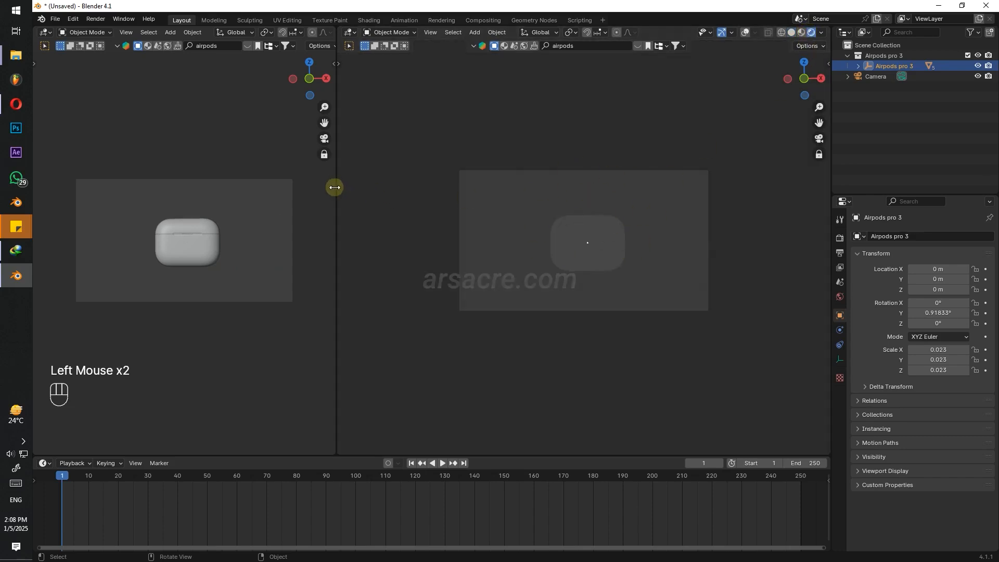
drag(333, 187, 432, 187)
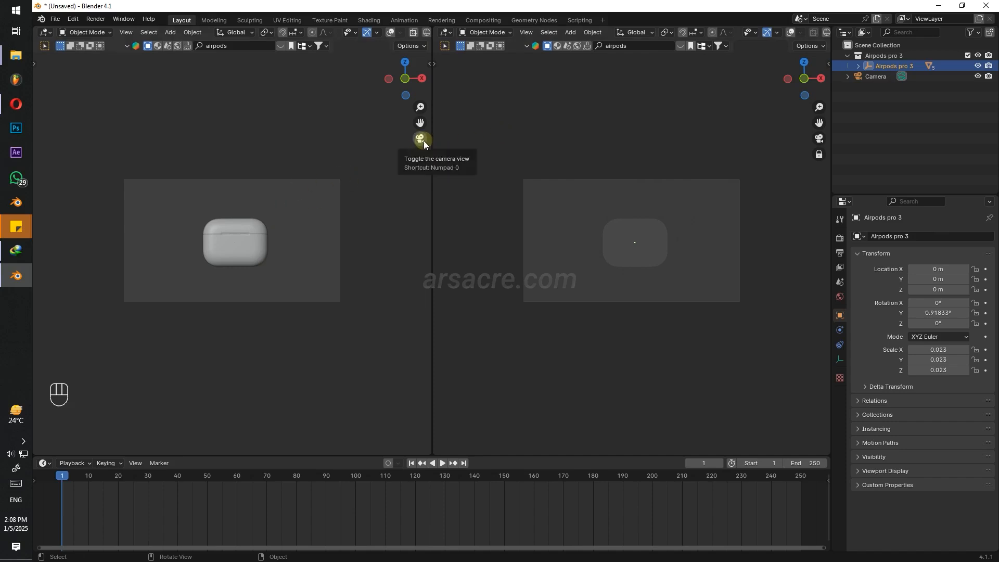
Try orbiting the locked camera slightly around the Airpods case and undo the camera move.
scroll(224, 230, up, 1)
mouse_move(224, 230)
middle_down()
mouse_move(261, 229)
mouse_move(232, 236)
middle_up()
key(ctrl+z)
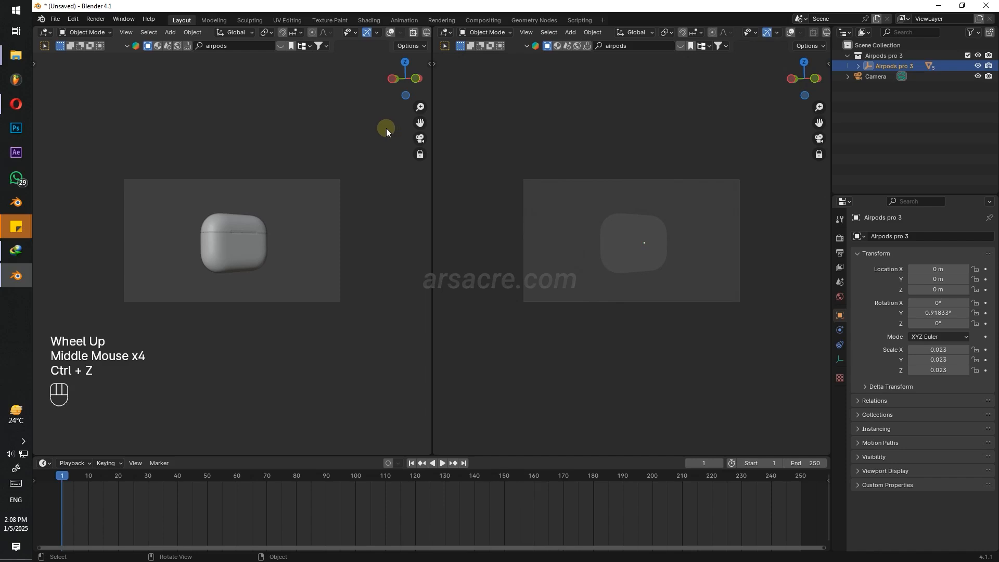
Undo the camera orbits until the camera again faces the front of the Airpods case.
key(n)
key(Escape)
click(227, 174)
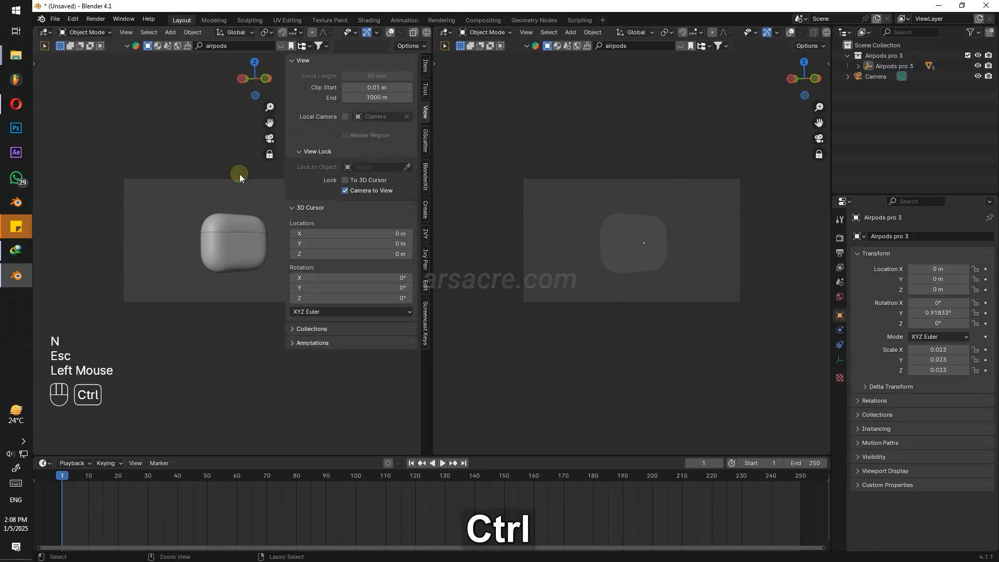
key(ctrl+z)
click(226, 201)
key(n)
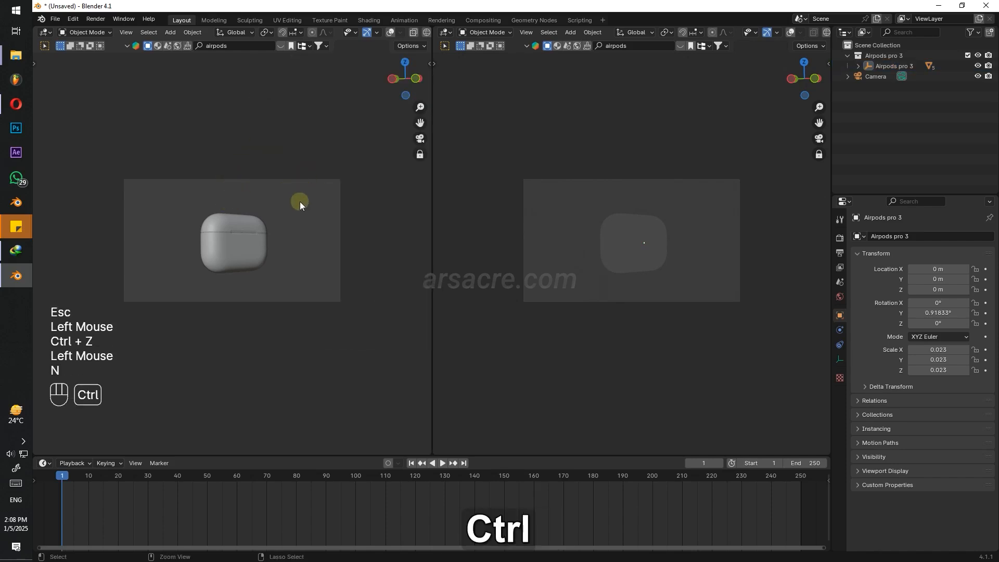
key(ctrl+z)
click(266, 227)
key(ctrl+z)
key(ctrl+z)
key(ctrl+z)
key(ctrl+z)
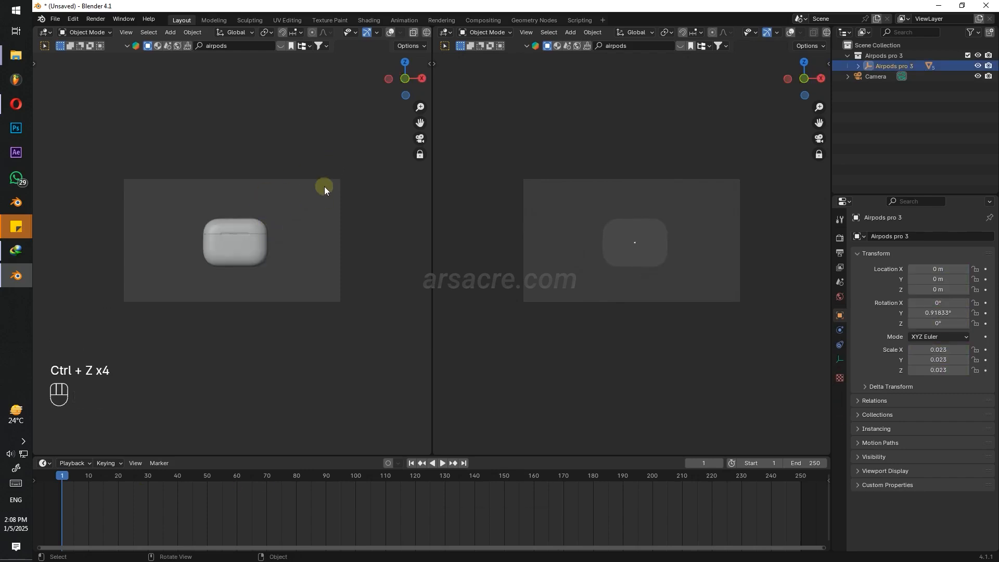
Turn off Camera to View in the solid-shaded viewport and switch it to a perspective view of the camera with overlays shown.
key(n)
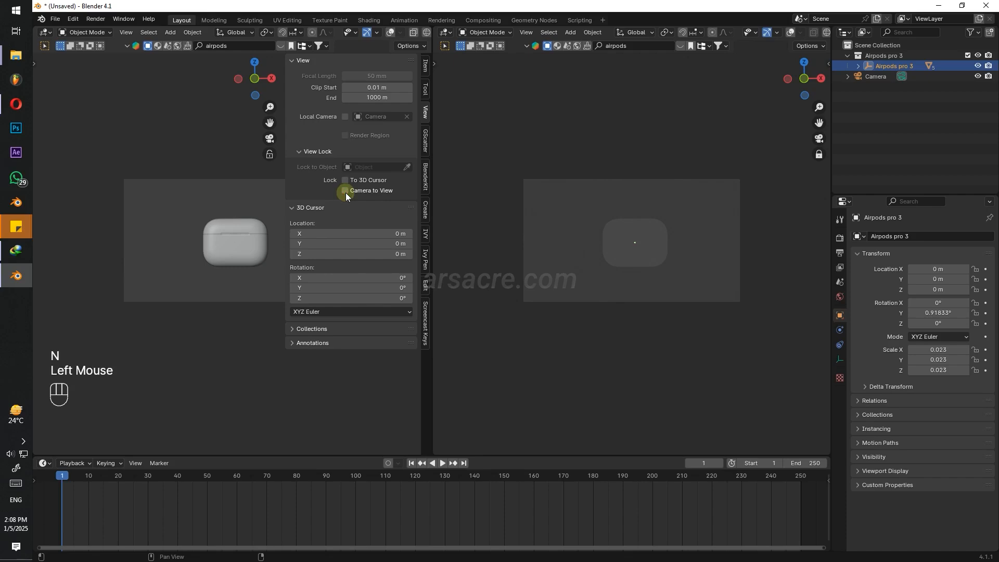
key(n)
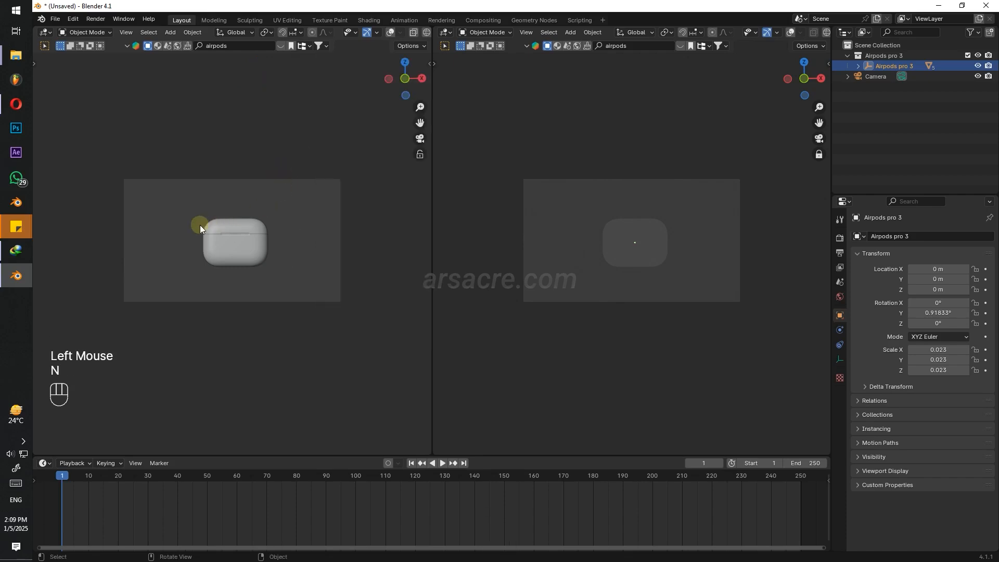
middle_drag(200, 225, 372, 126)
click(390, 32)
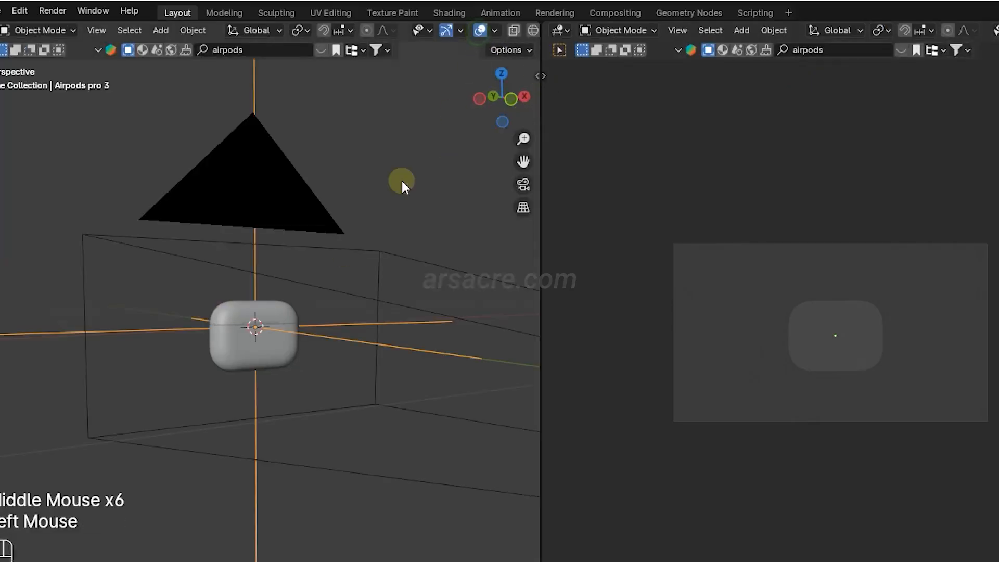
scroll(300, 307, down, 2)
scroll(307, 311, up, 2)
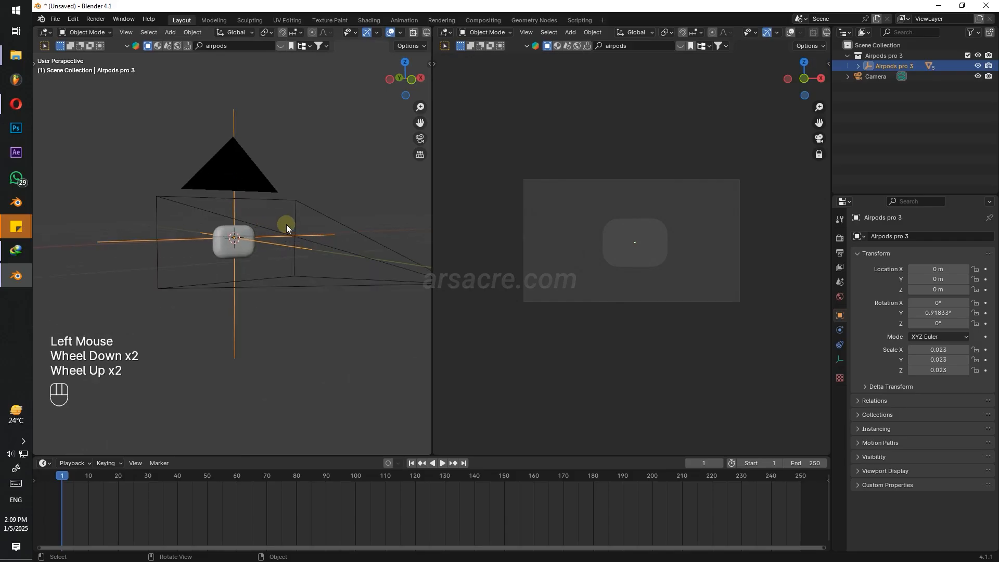
scroll(314, 290, down, 1)
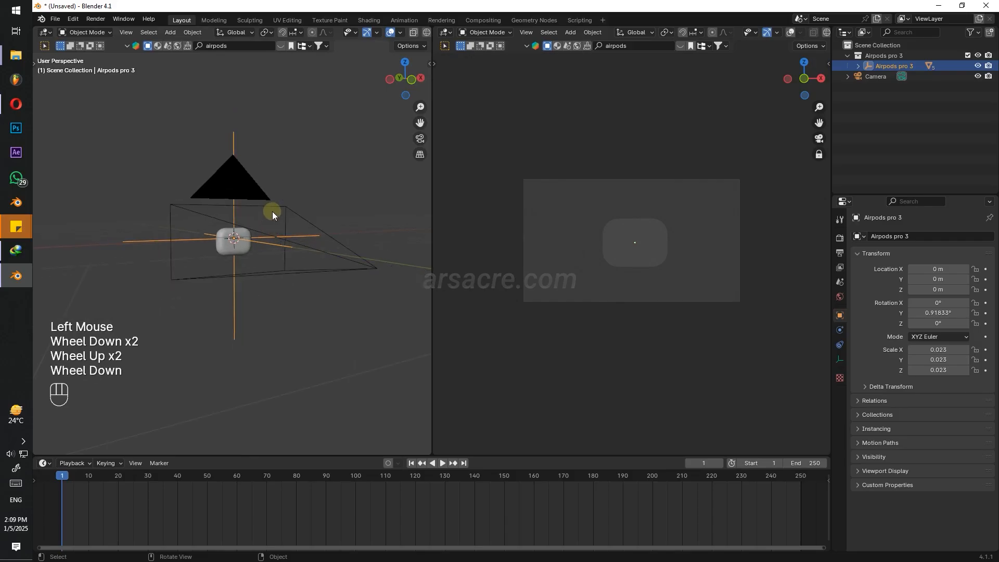
Keyframe the camera's location and rotation at frame 60.
click(374, 268)
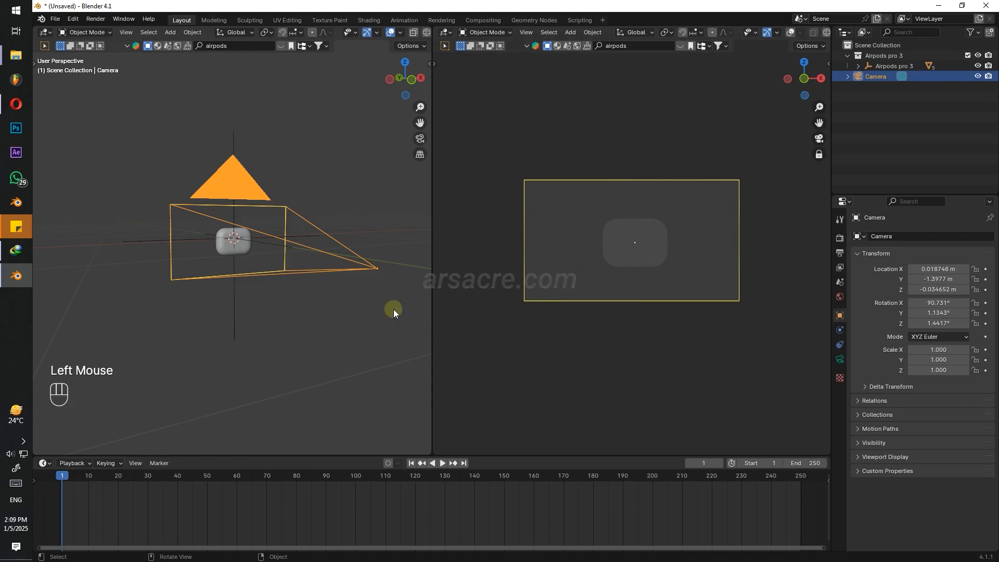
click(305, 311)
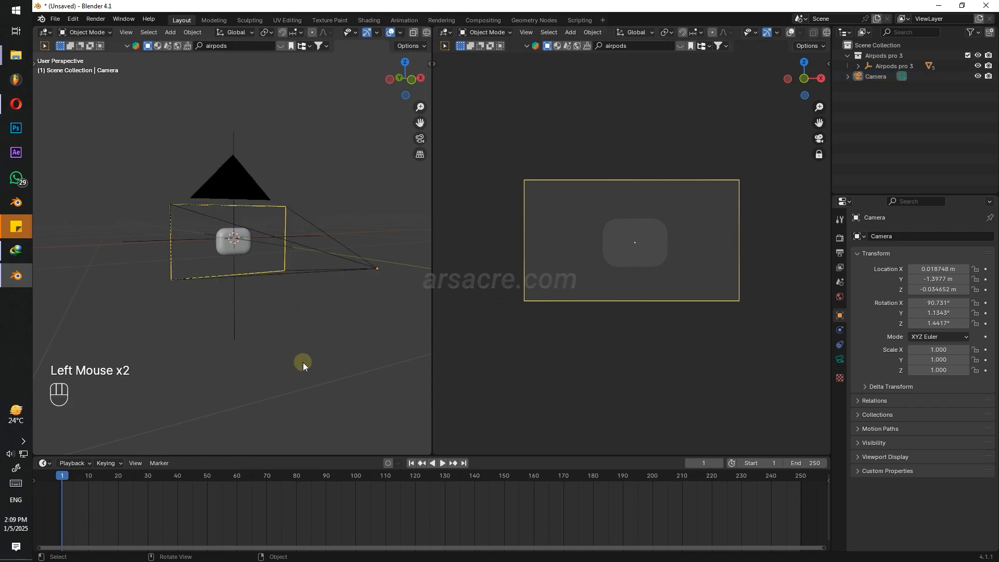
drag(70, 477, 61, 475)
click(377, 269)
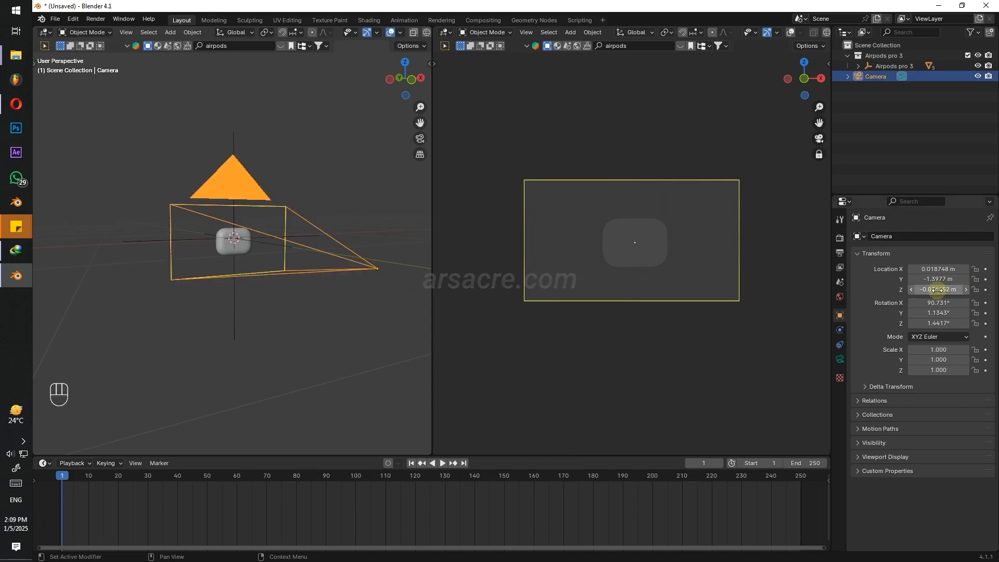
click(630, 246)
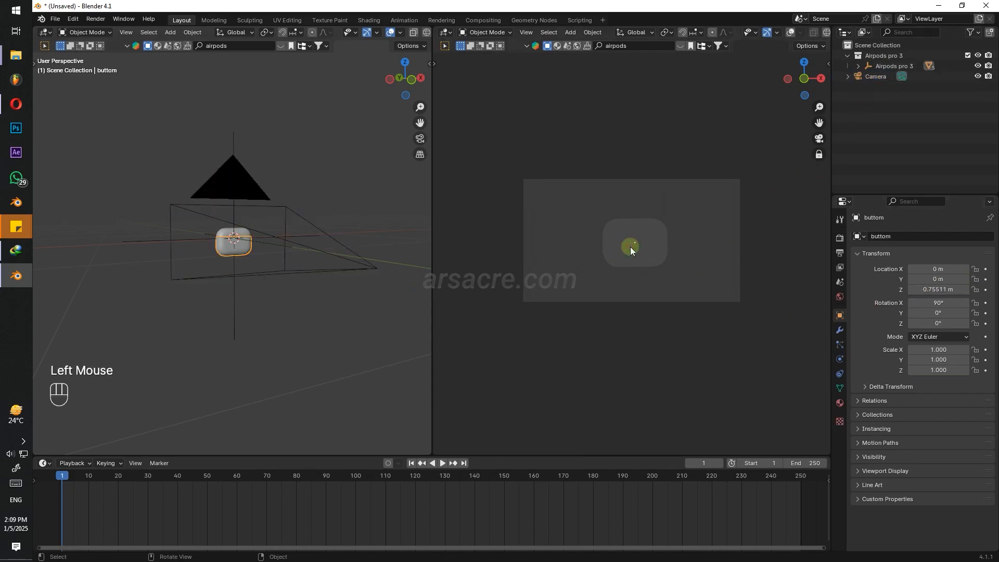
click(364, 270)
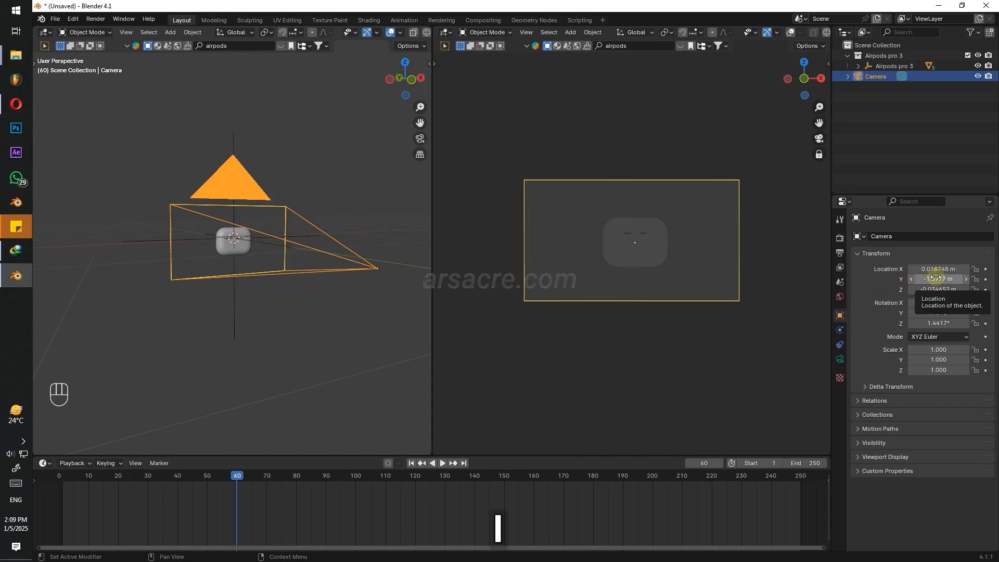
key(i)
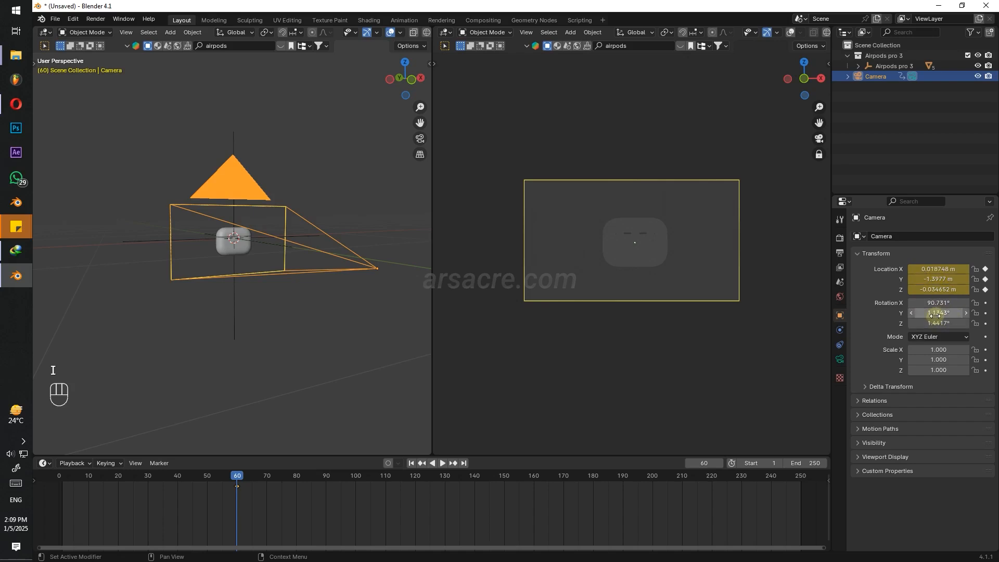
key(i)
click(214, 519)
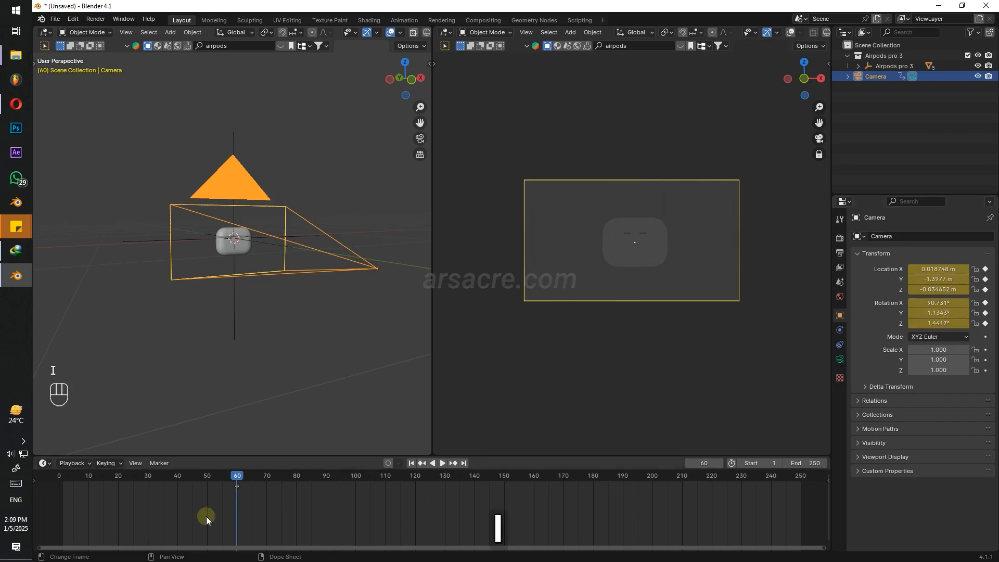
Go to frame 70, then widen the camera-view viewport and set it to Material Preview shading.
drag(237, 482, 266, 485)
click(668, 204)
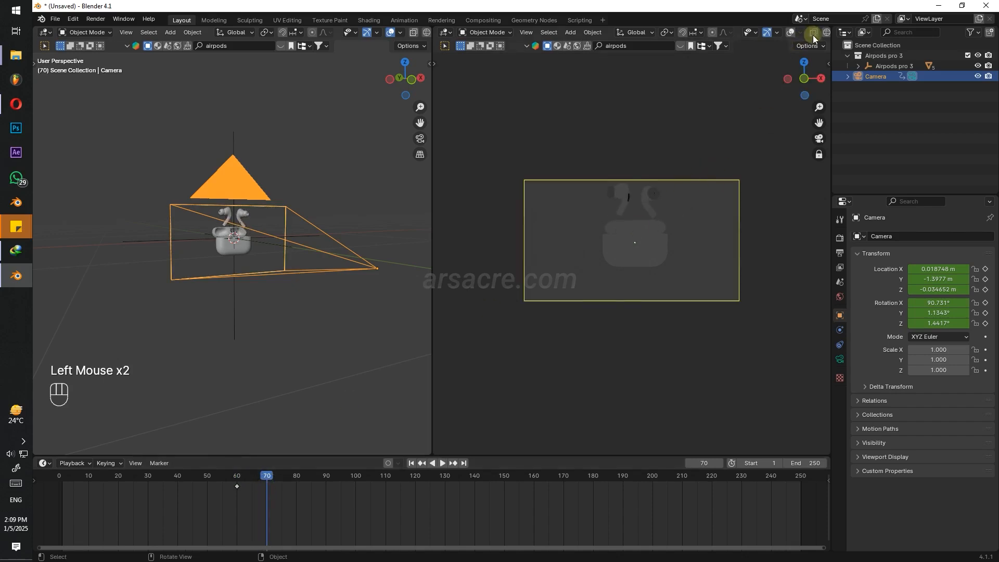
drag(833, 45, 878, 46)
click(849, 32)
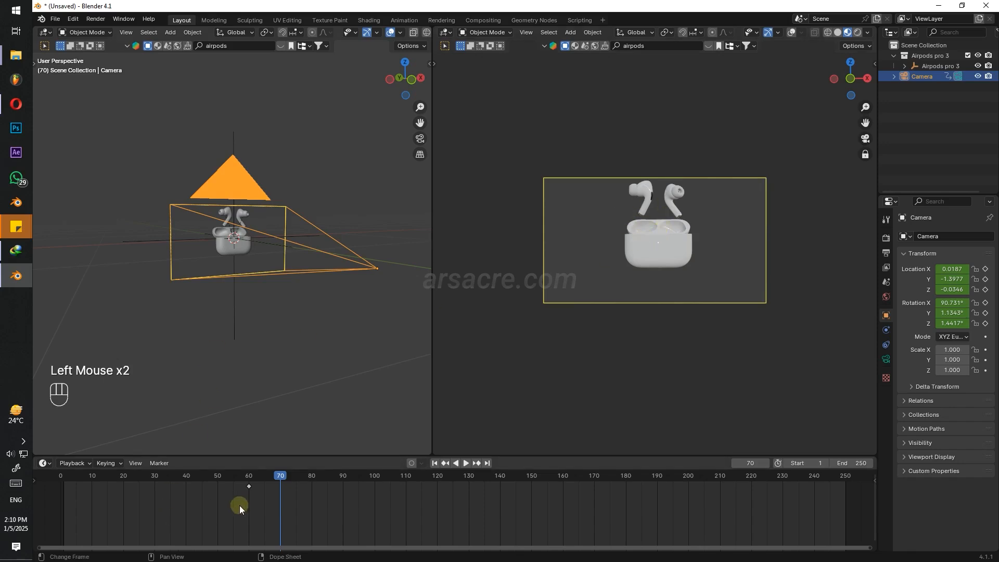
Move the camera about 0.5 m along Y toward the case and raise it about 0.16 m along Z.
click(286, 474)
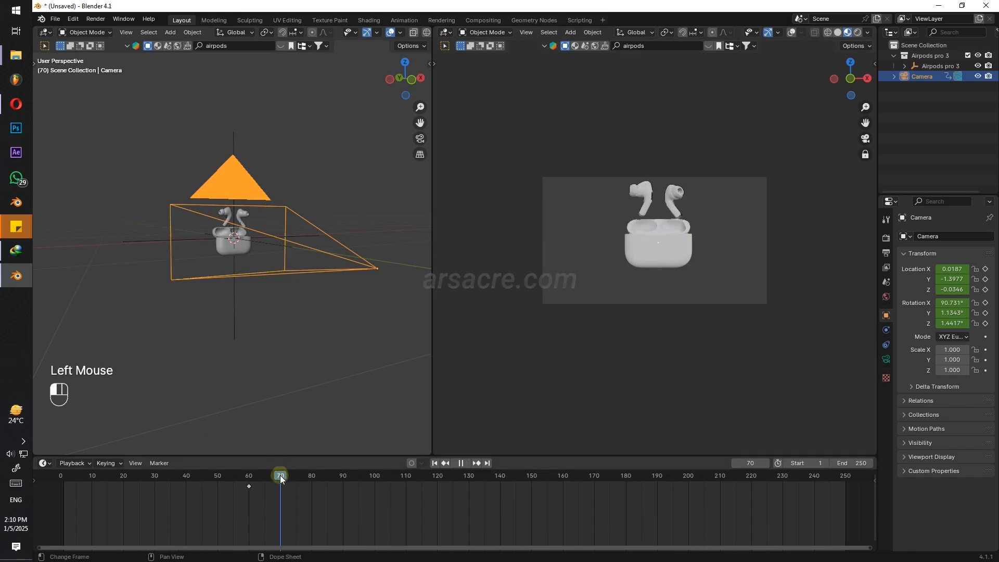
click(373, 268)
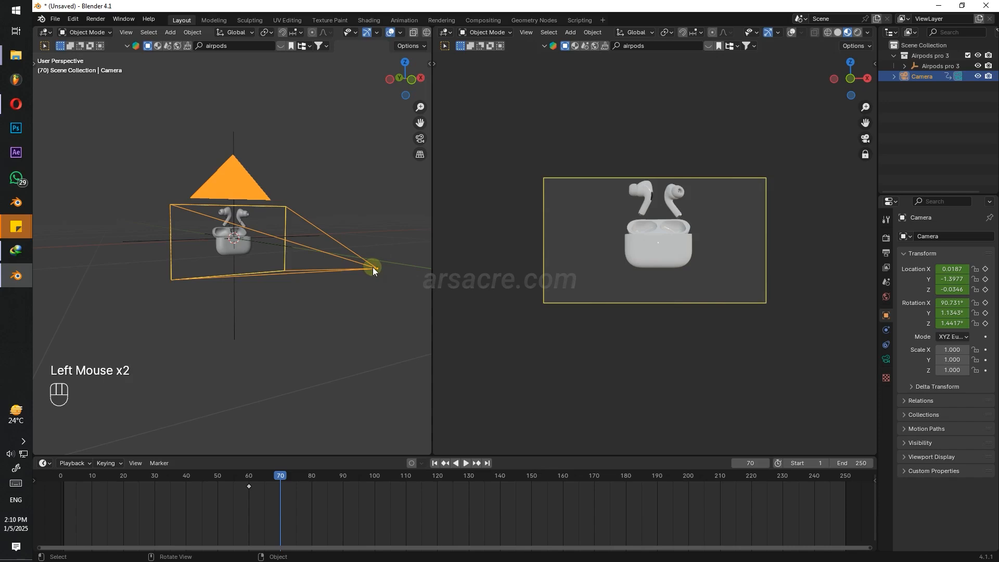
key(g)
key(z)
key(y)
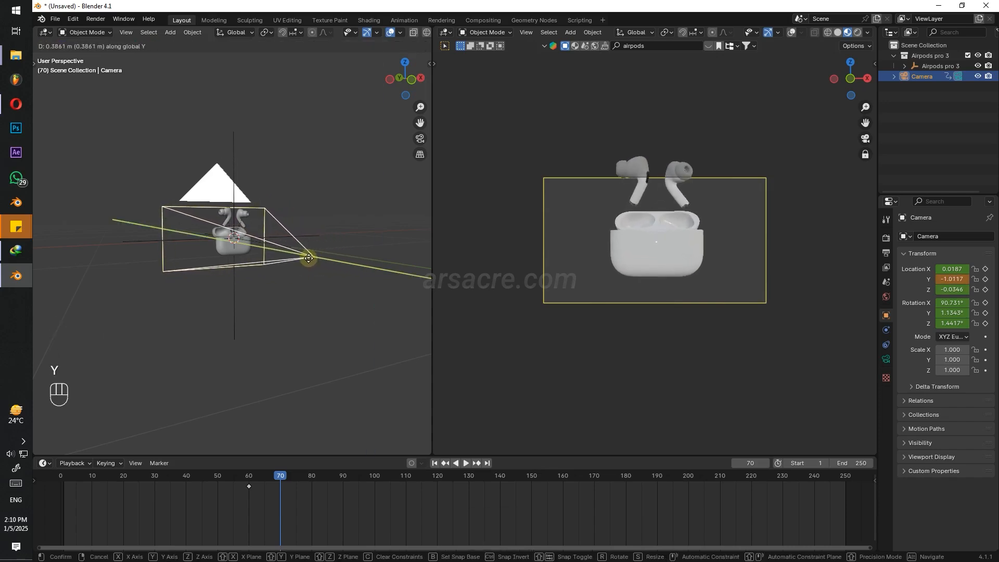
click(295, 255)
key(g)
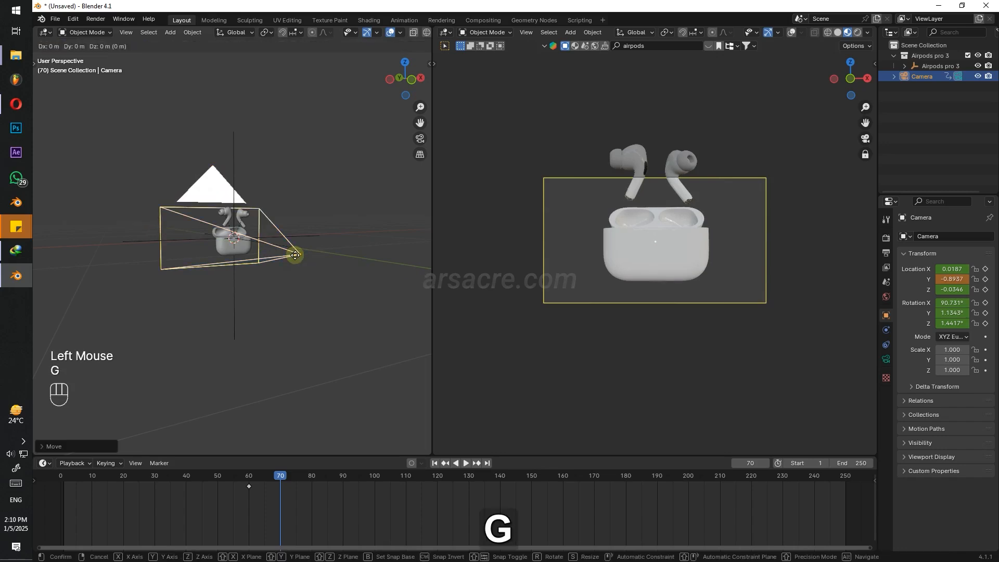
key(x)
key(z)
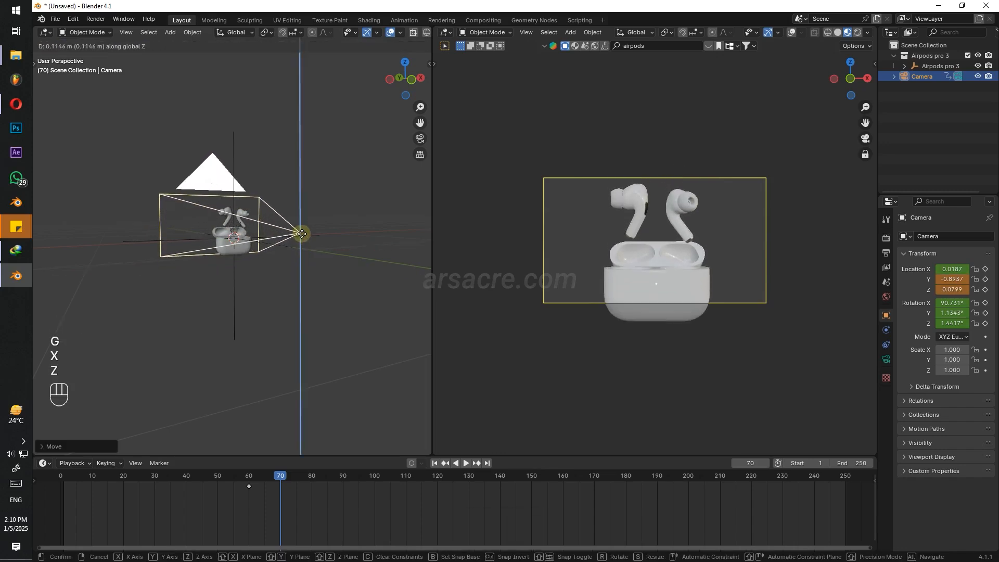
click(304, 225)
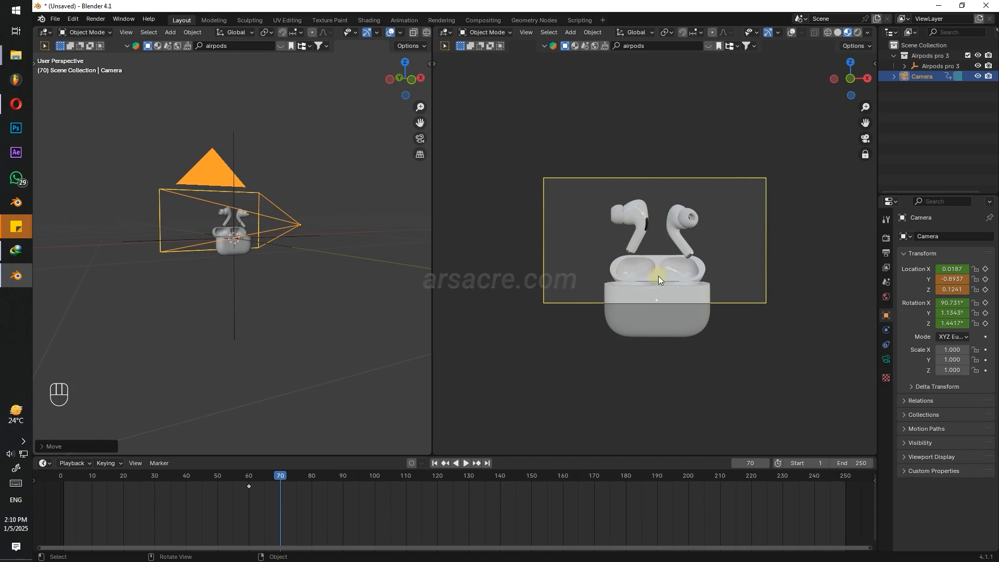
Orbit the camera to a low angle looking up at the earbuds, about 136.34° X rotation, and bring it slightly closer.
mouse_move(657, 276)
middle_down()
mouse_move(661, 220)
mouse_move(661, 281)
middle_up()
scroll(660, 263, up, 3)
scroll(660, 265, down, 2)
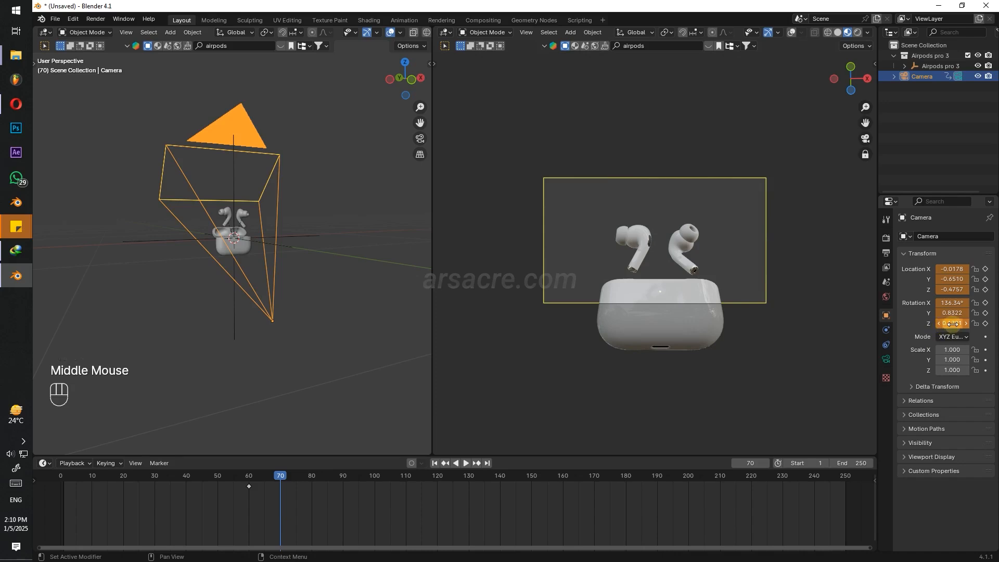
shift+drag(955, 324, 959, 313)
key(ctrl+z)
scroll(678, 266, up, 1)
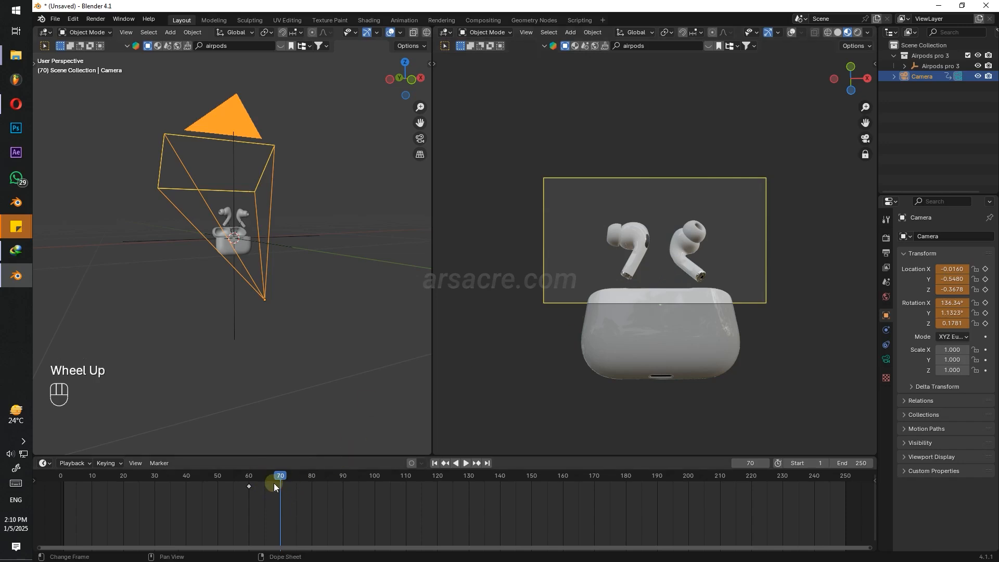
Keyframe the camera's rotation and location at frame 70.
key(i)
key(Escape)
key(i)
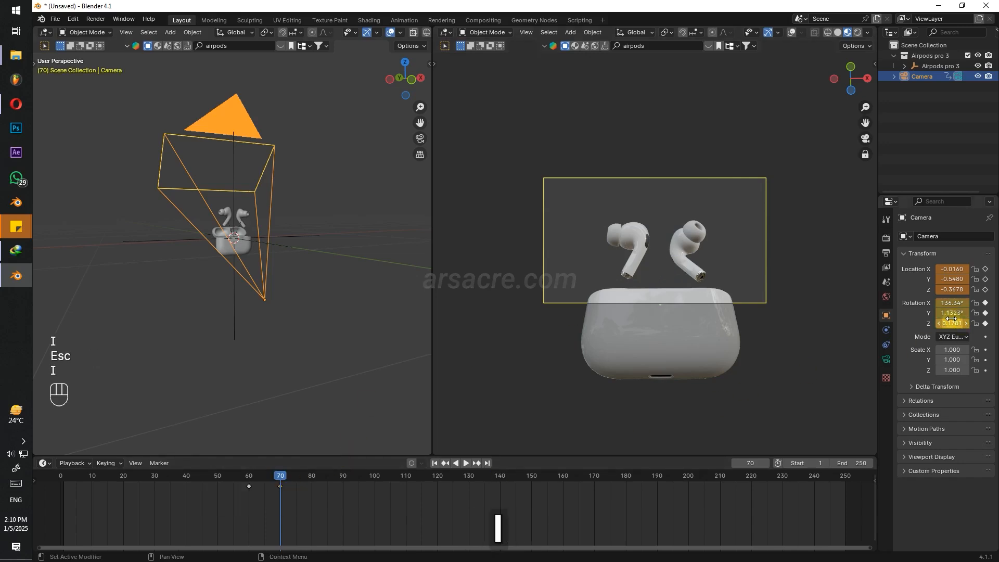
key(i)
click(280, 485)
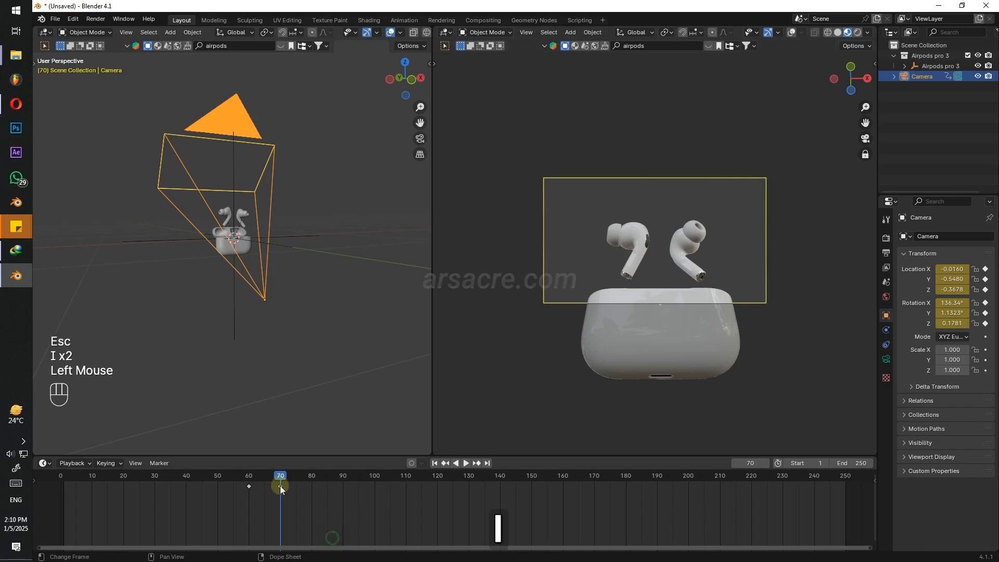
Play back the camera move between frames 60 and 70 and scrub the timeline to frame 143.
click(257, 473)
key(space)
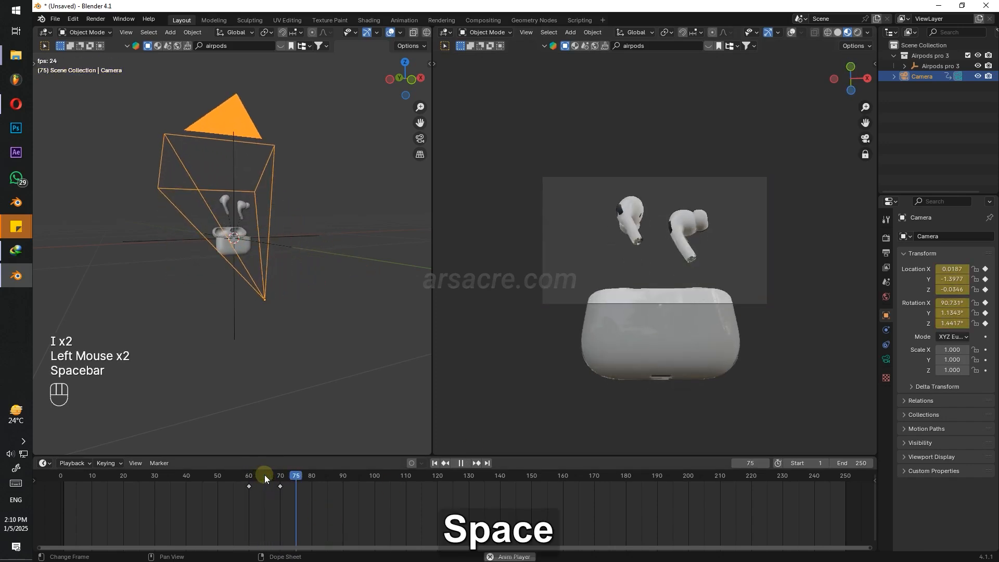
key(space)
drag(265, 475, 508, 494)
click(732, 211)
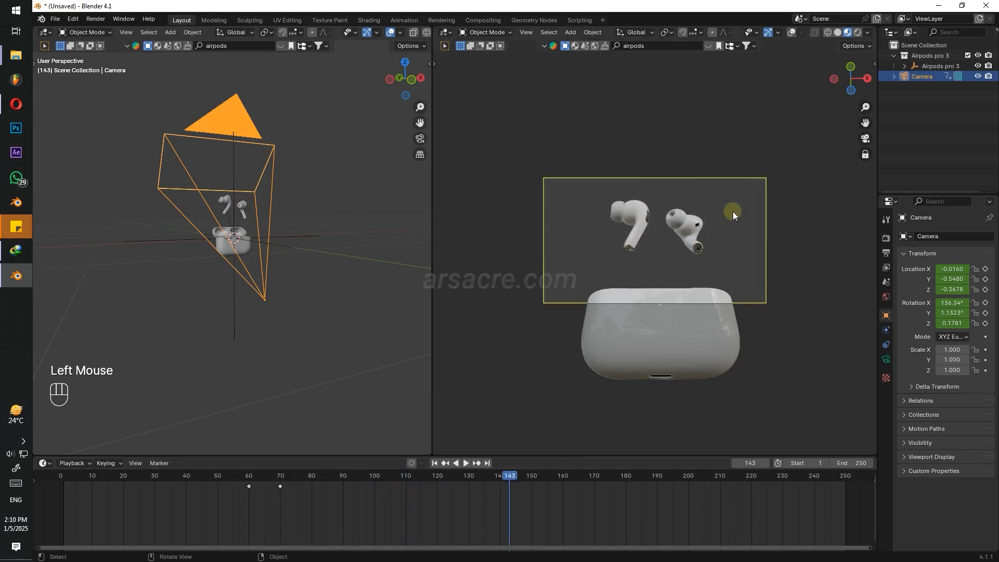
Try bringing the camera closer and panning it to center the earbuds at frame 143, and undo the camera moves.
click(657, 250)
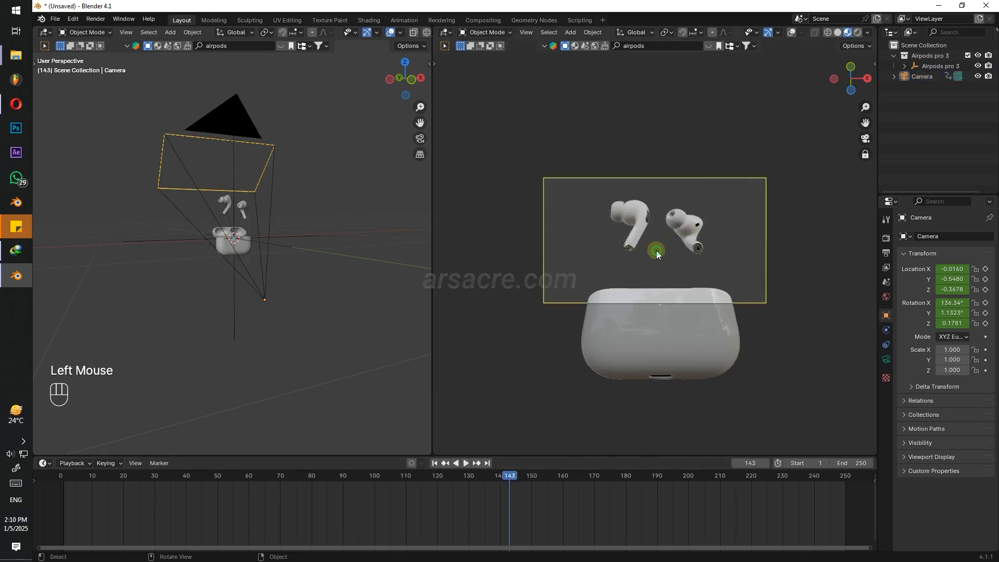
scroll(718, 257, up, 2)
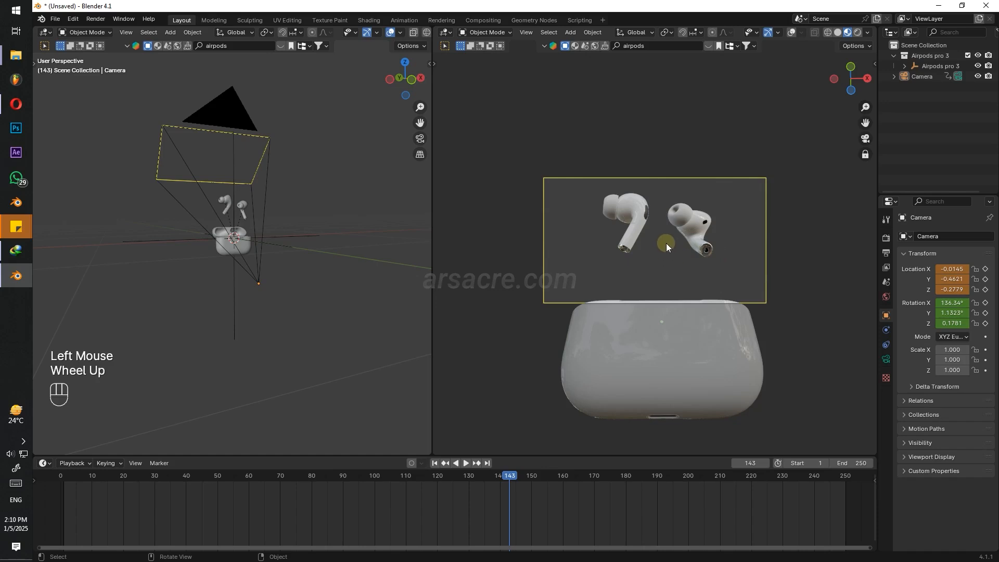
shift+middle_drag(666, 242, 663, 266)
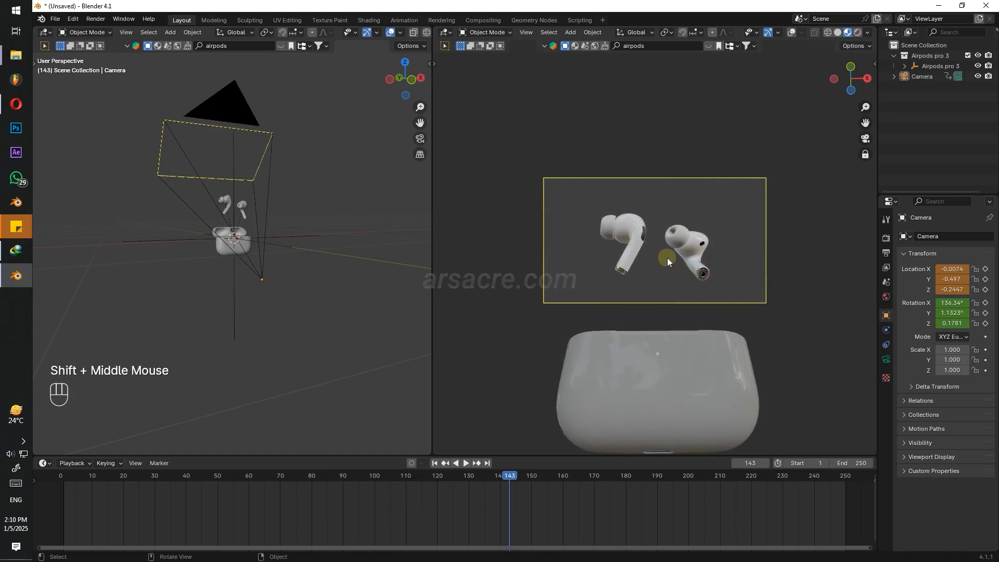
scroll(667, 262, up, 2)
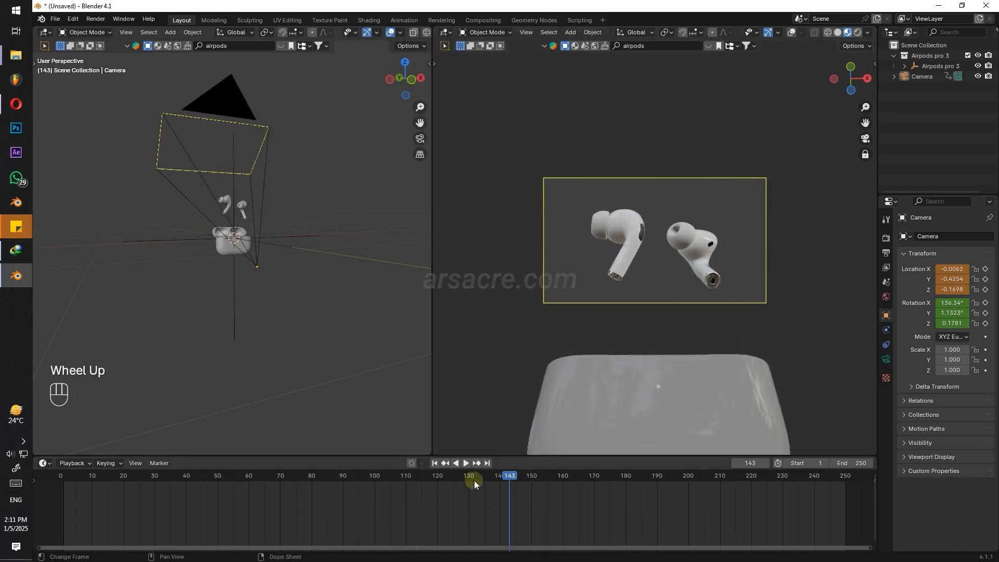
click(809, 252)
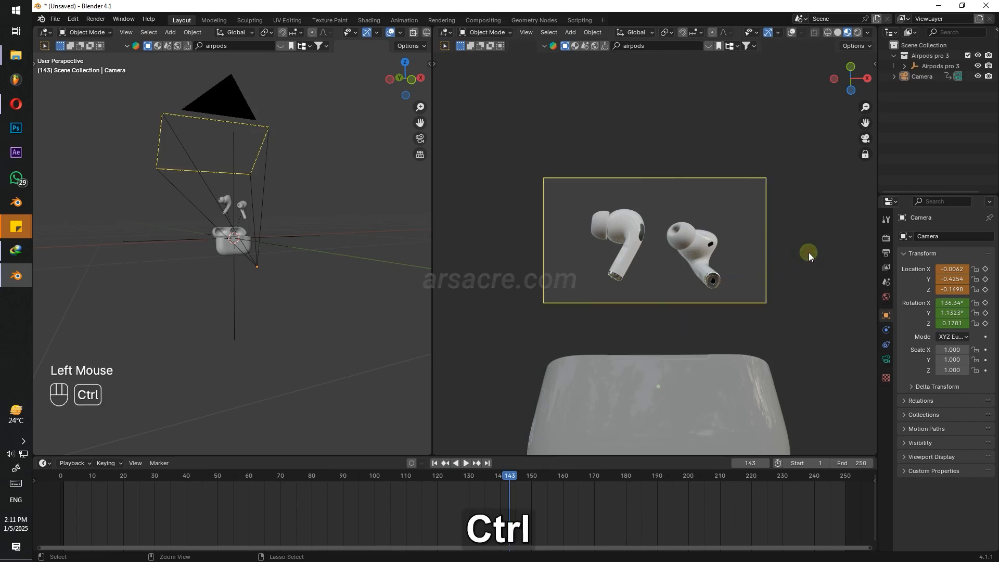
key(ctrl+z)
click(954, 180)
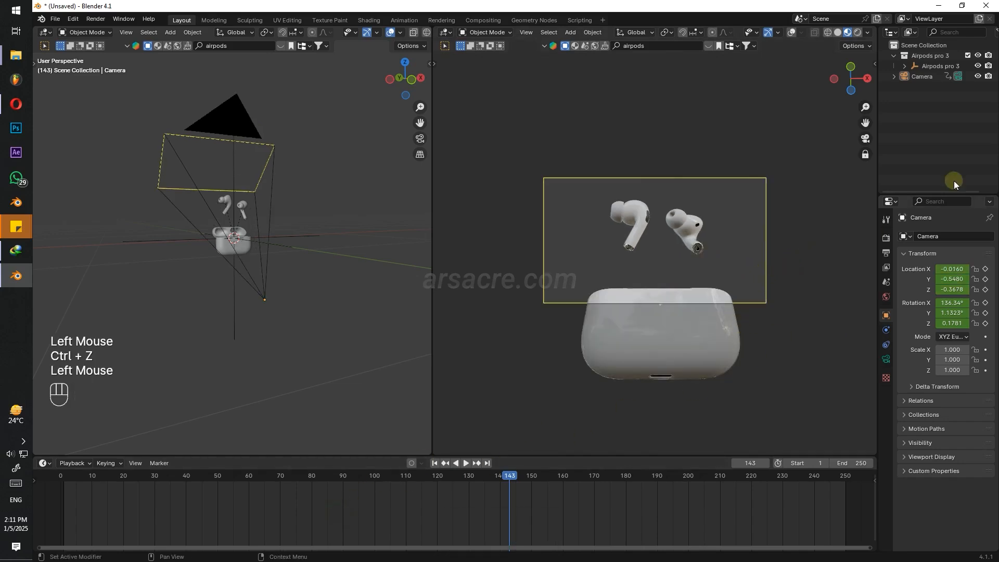
Pull the camera slightly away from the earbuds at frame 70 and keyframe its location.
click(918, 76)
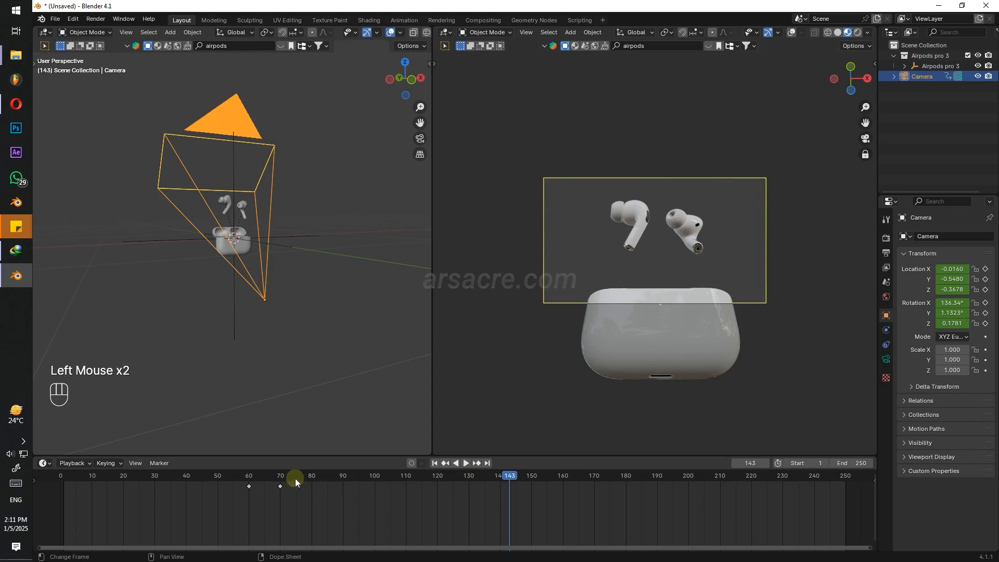
click(280, 477)
scroll(668, 257, down, 2)
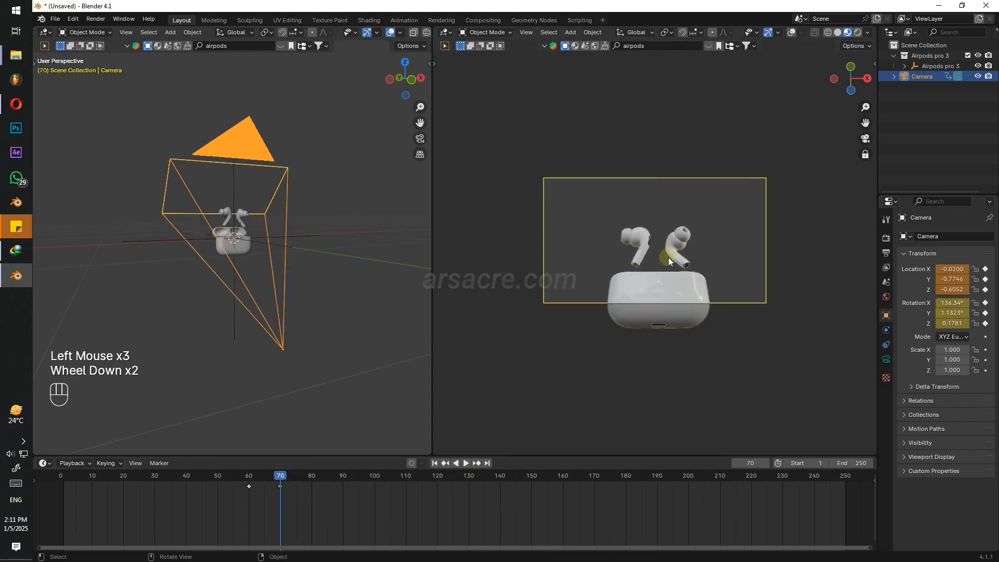
key(i)
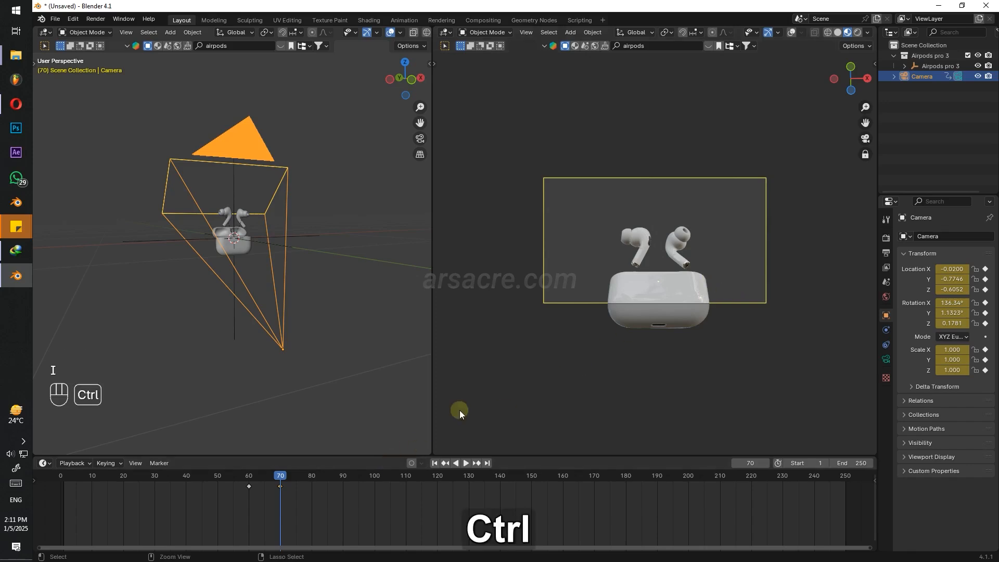
key(ctrl+z)
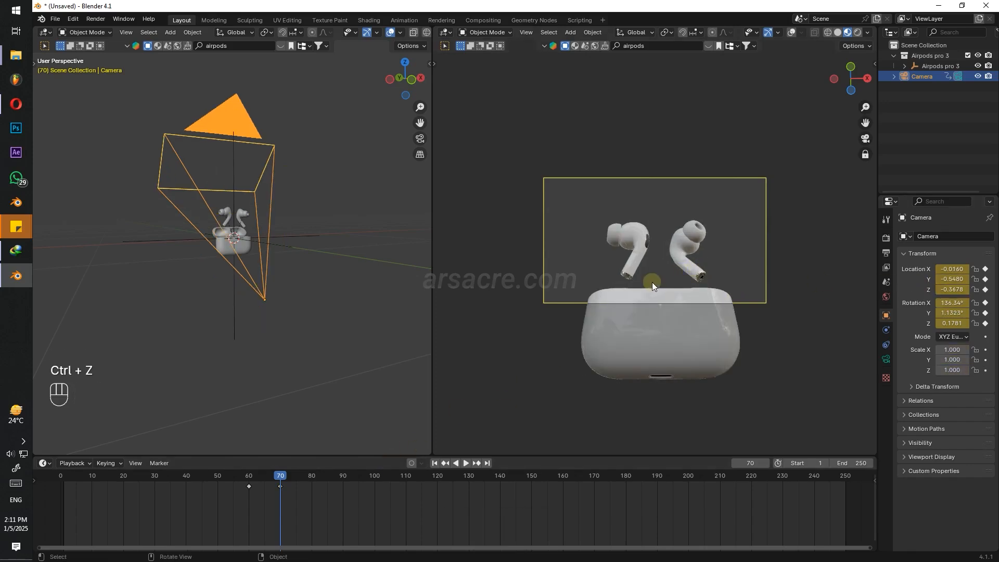
scroll(656, 279, down, 1)
key(i)
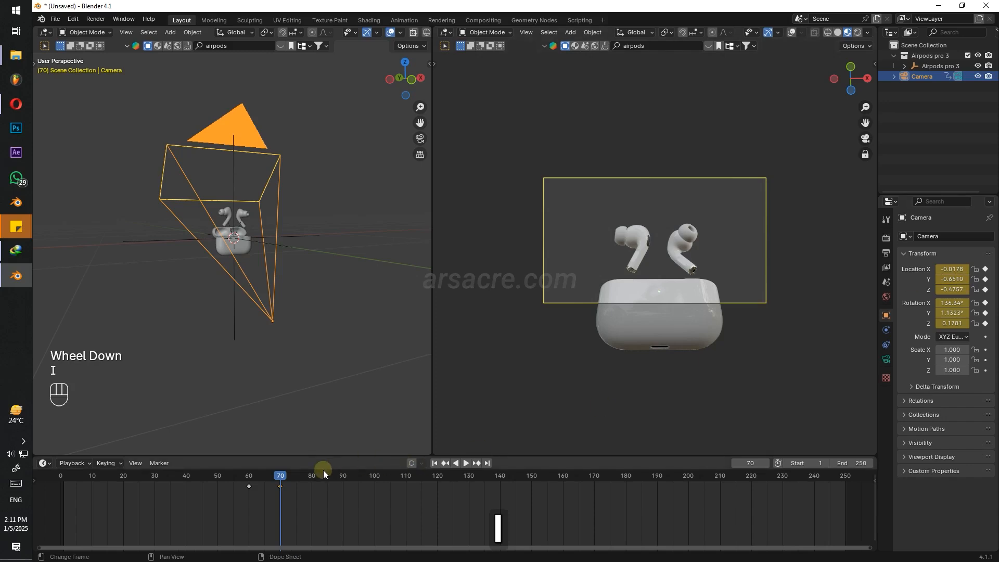
Bring the camera closer at frame 151, center the earbuds in its frame and keyframe its location.
click(298, 476)
drag(297, 475, 535, 482)
scroll(655, 261, up, 1)
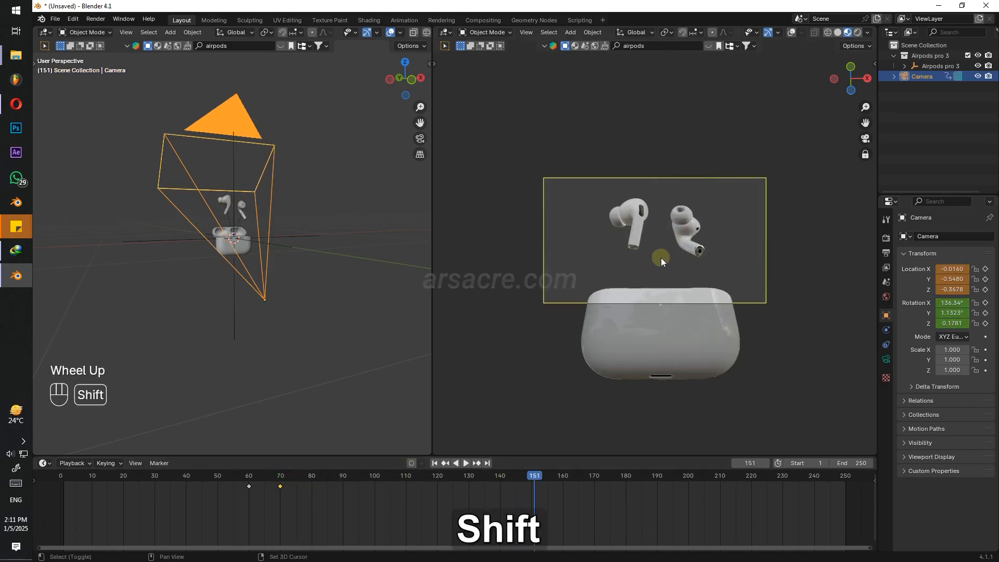
shift+middle_drag(661, 258, 661, 267)
scroll(661, 267, up, 1)
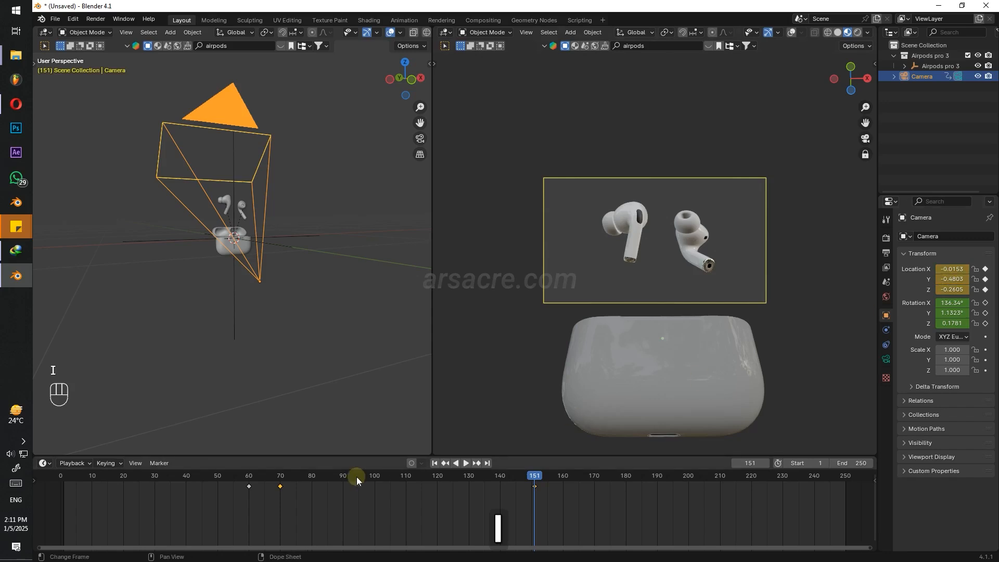
Set all of the camera's keyframes to Linear interpolation and play back the move.
drag(357, 476, 243, 476)
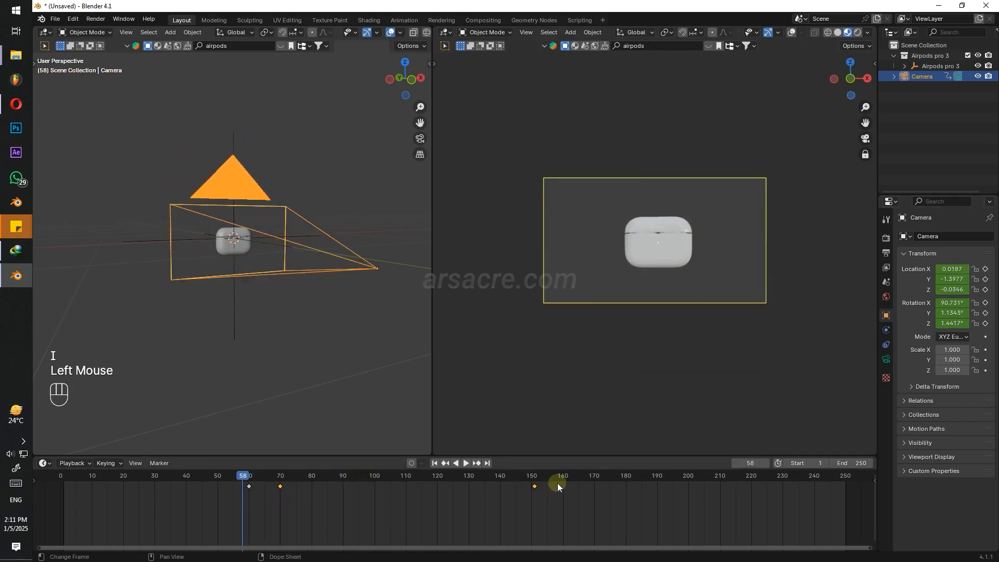
drag(557, 482, 244, 497)
key(t)
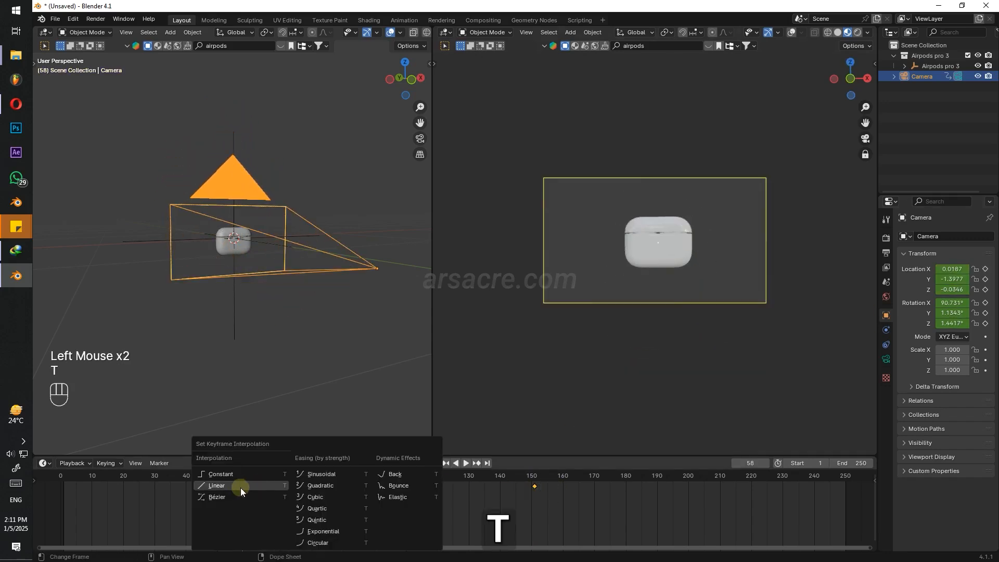
click(241, 485)
key(space)
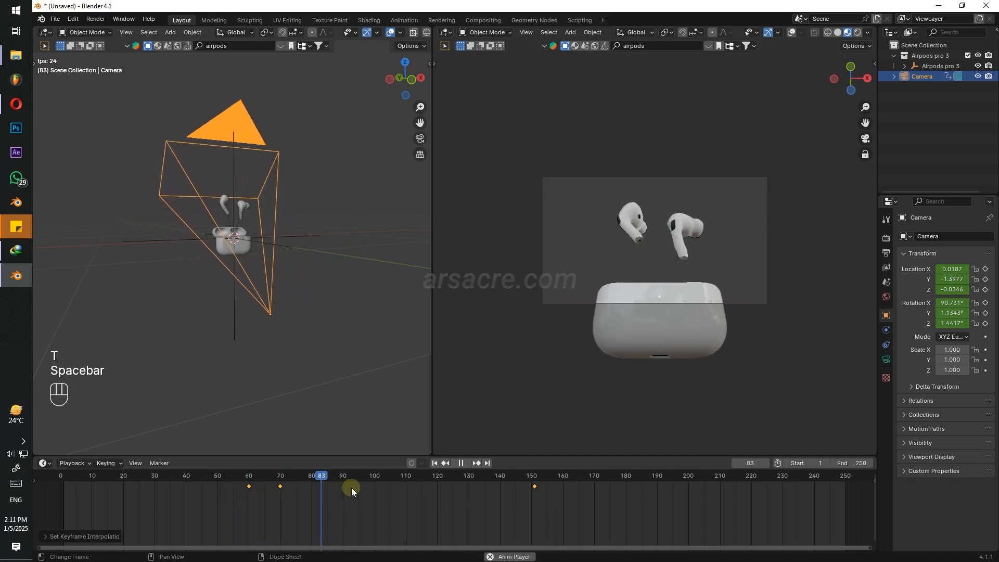
key(space)
Shift the camera keyframe at frame 70 to frame 71 and play back the move.
mouse_move(275, 485)
mouse_down()
mouse_move(284, 486)
mouse_move(270, 494)
mouse_move(282, 487)
mouse_up()
key(space)
key(space)
click(246, 476)
click(264, 504)
key(space)
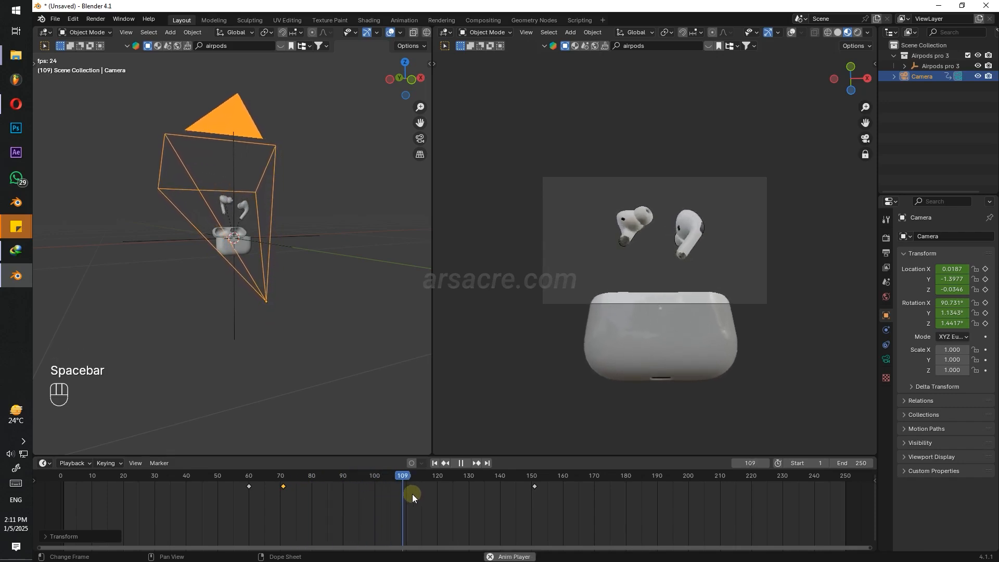
key(space)
Keyframe the camera's location and rotation at frame 123 and delete its keyframe at frame 151.
click(446, 479)
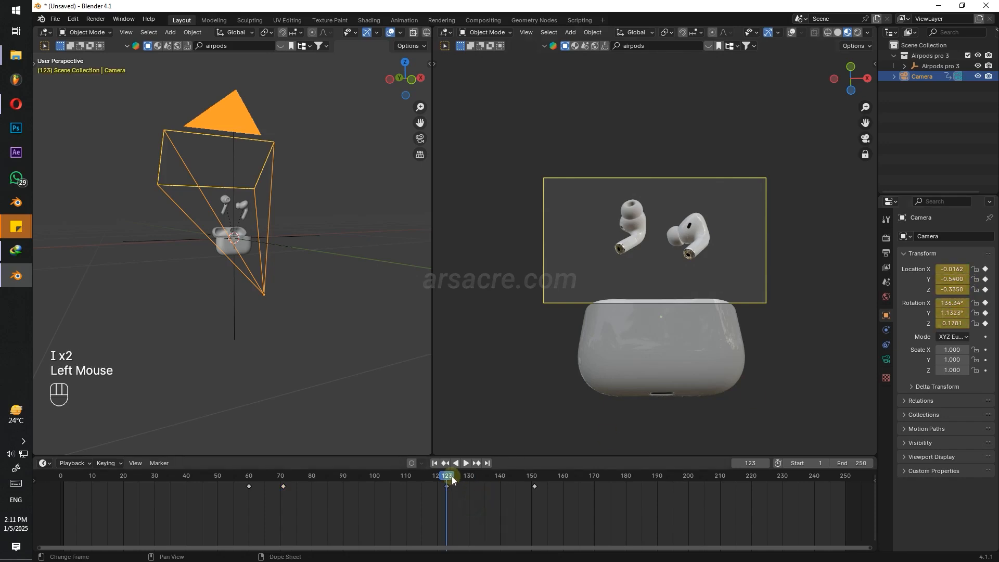
drag(451, 477, 461, 480)
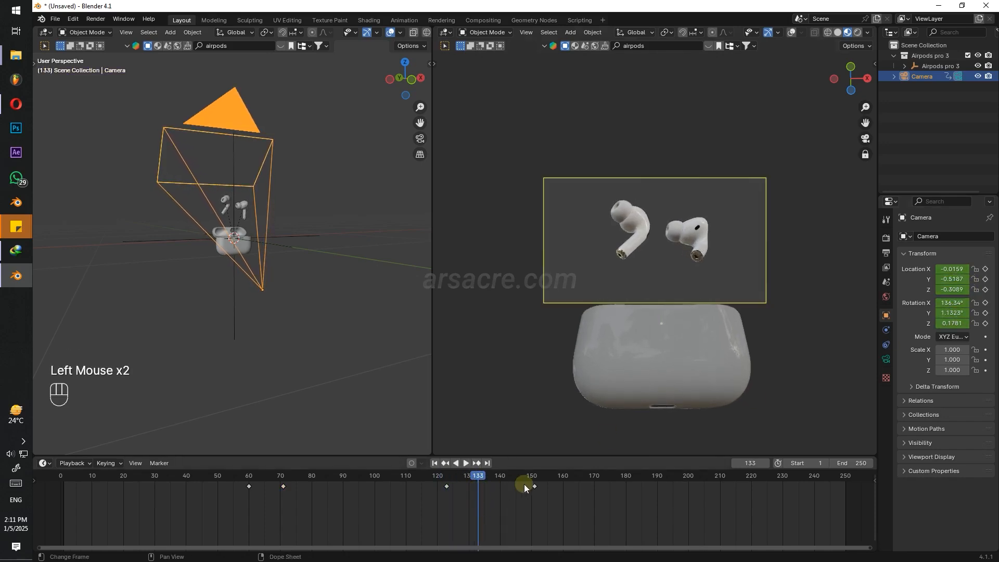
drag(555, 498, 554, 495)
key(Delete)
Orbit the camera around the earbuds to about 54° Z rotation at frame 136, move it closer and keyframe it.
drag(483, 475, 487, 476)
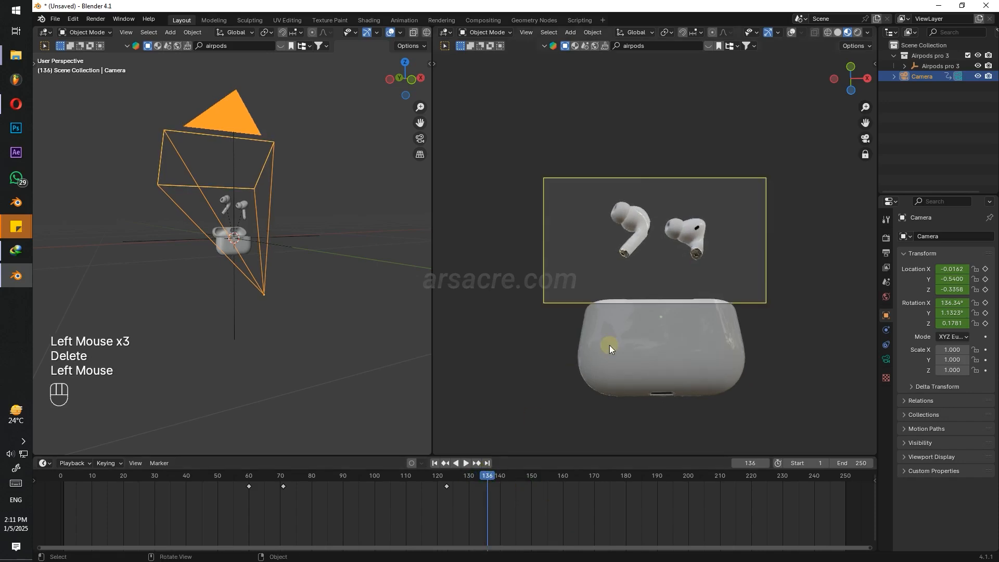
middle_drag(610, 345, 679, 263)
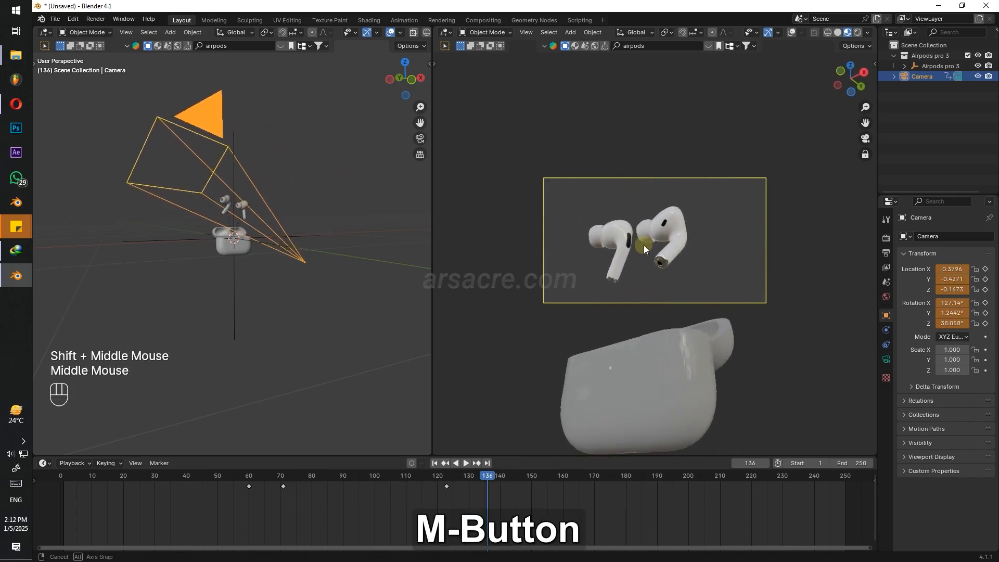
scroll(650, 229, up, 2)
scroll(679, 262, down, 1)
key(i)
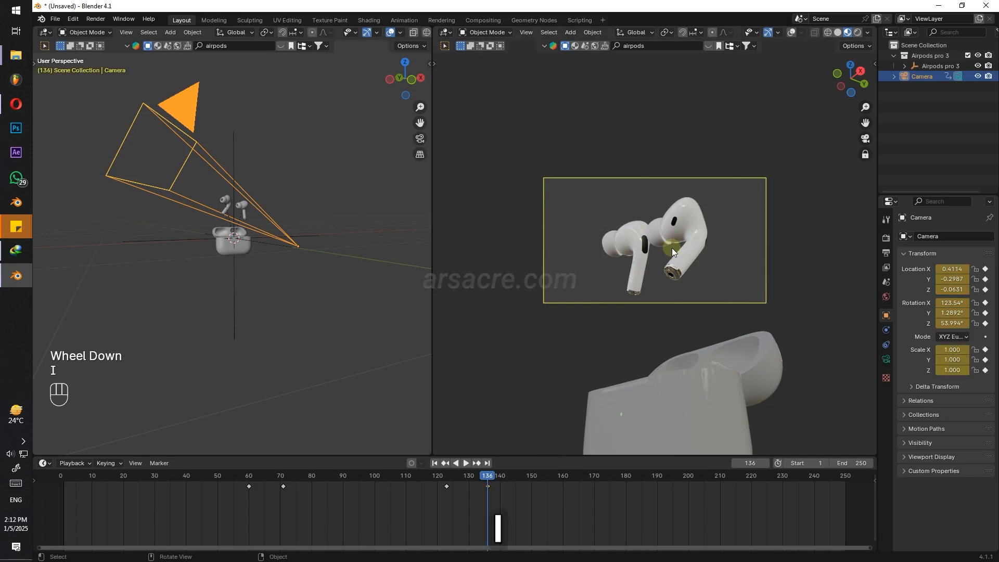
Pan the camera at frame 131 to center the earbuds and keyframe its location.
mouse_move(481, 476)
mouse_down()
mouse_move(433, 475)
mouse_move(471, 476)
mouse_up()
key(space)
key(space)
shift+middle_drag(687, 260, 517, 413)
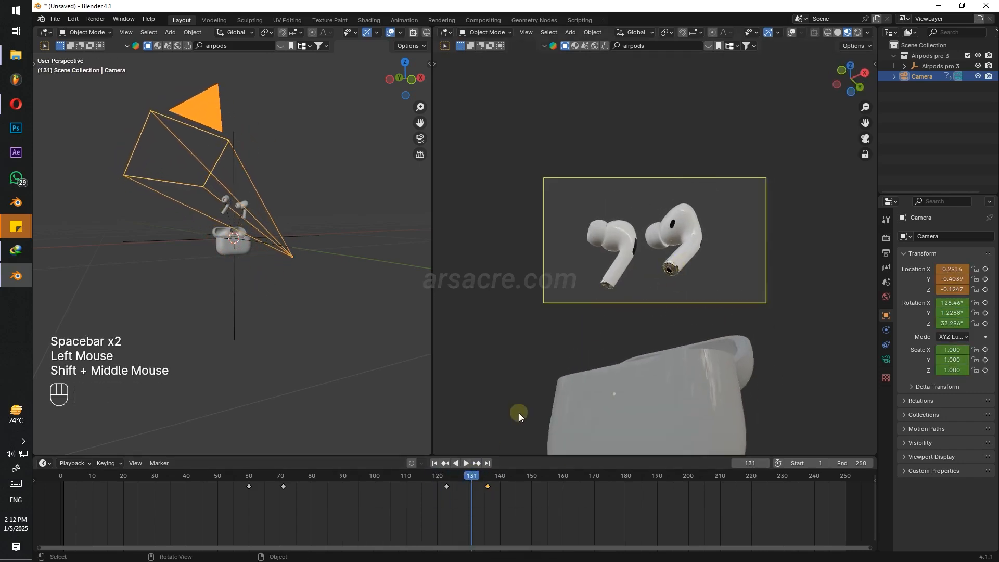
key(i)
key(Escape)
key(i)
Play back the orbit and delete the camera keyframe at frame 131, keeping those at frames 123 and 136.
click(473, 475)
key(space)
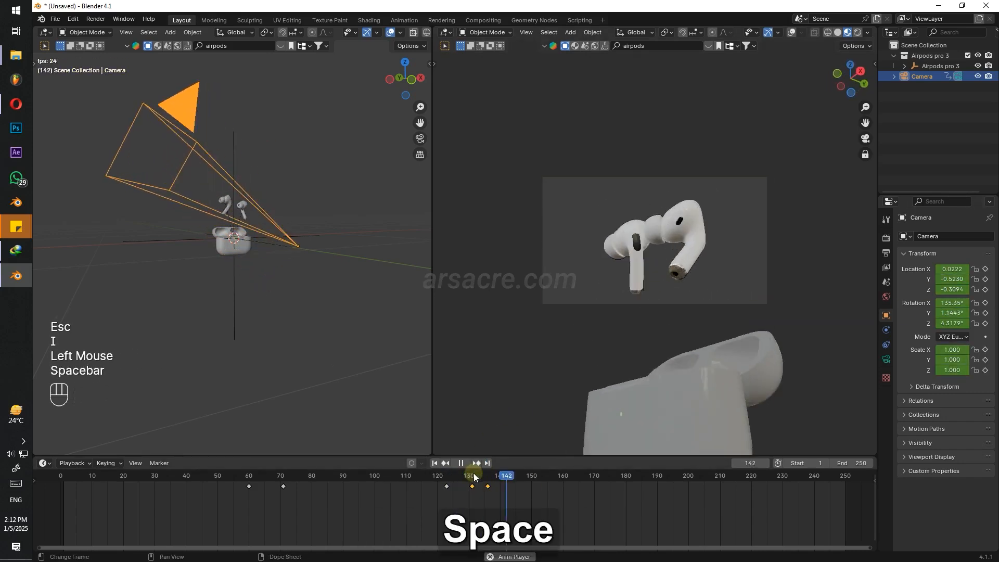
key(space)
click(472, 475)
drag(481, 484, 500, 495)
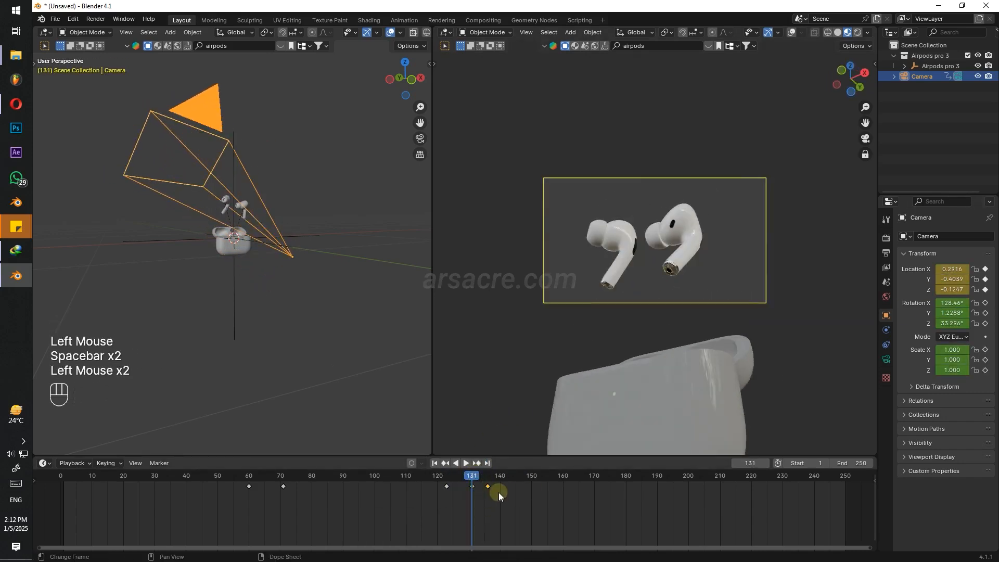
key(Delete)
drag(444, 475, 481, 494)
key(ctrl+z)
key(ctrl+z)
click(471, 475)
key(Delete)
Keyframe the camera orbited further around the earbuds, shift that keyframe to frame 182 and play back the move.
drag(464, 474, 544, 476)
shift+middle_drag(689, 252, 690, 257)
middle_drag(690, 257, 661, 297)
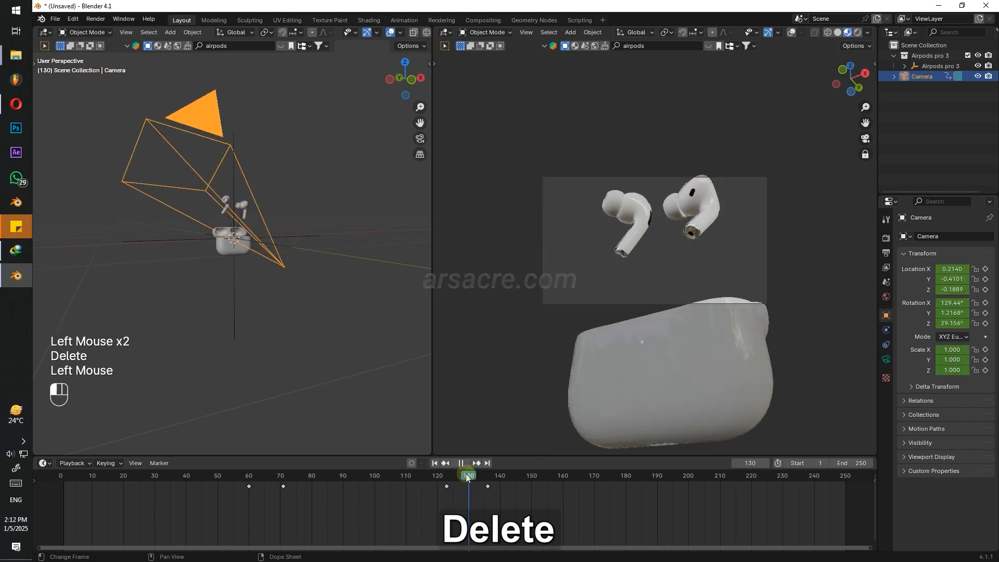
click(443, 476)
drag(545, 486, 633, 491)
key(space)
key(space)
click(447, 475)
key(space)
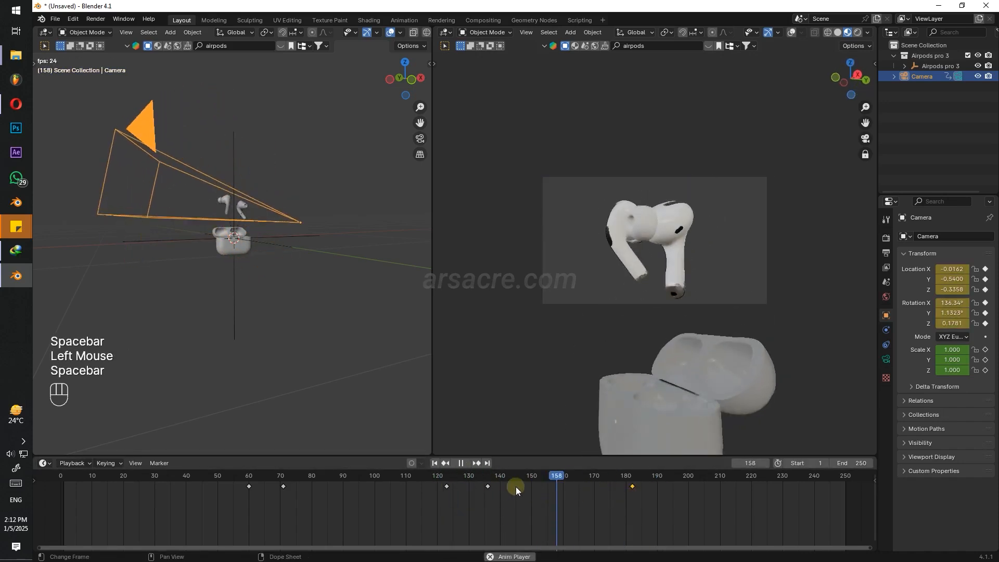
key(space)
Orbit the camera behind the earbuds to about 135° Z rotation at frame 200, keyframe it and shift the keyframe to frame 191.
click(687, 476)
middle_drag(625, 338, 584, 234)
key(o)
key(o)
key(i)
key(i)
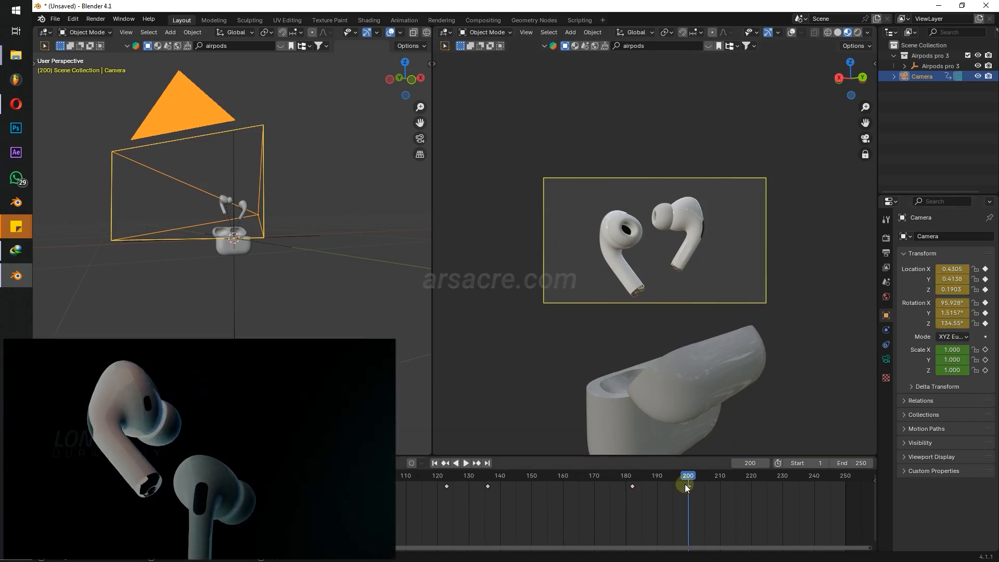
drag(688, 487, 660, 486)
Try a further orbited and panned camera keyframe near frame 218, and delete that keyframe.
drag(688, 476, 745, 479)
middle_drag(639, 241, 583, 255)
mouse_move(619, 239)
shift+middle_down()
mouse_move(632, 249)
mouse_move(614, 249)
shift+middle_up()
key(i)
key(i)
click(728, 489)
drag(745, 486, 647, 479)
key(Delete)
Try keyframing the camera orbited to about 201° Z rotation at frame 221, play it back and delete the keyframe.
click(754, 478)
middle_drag(621, 244, 577, 229)
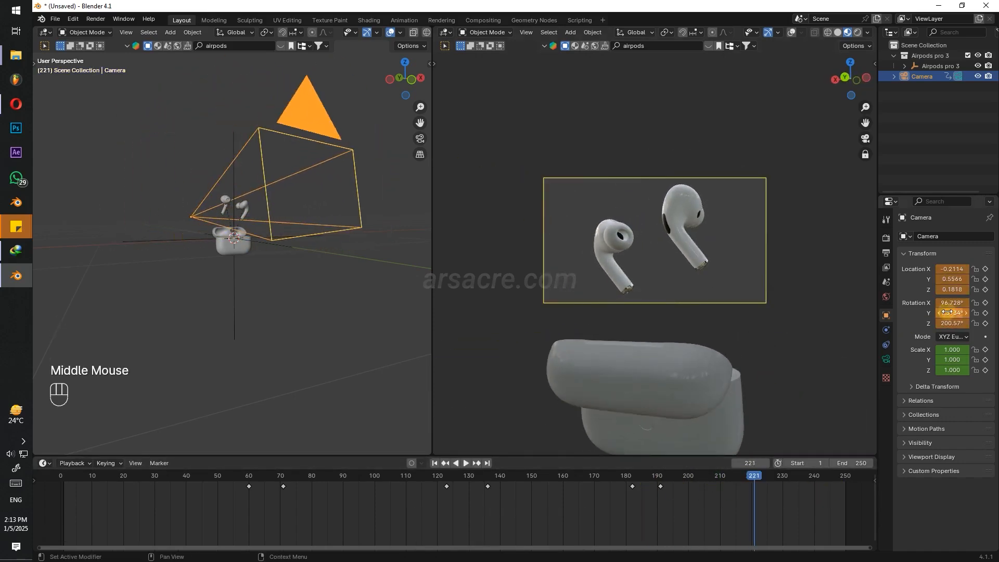
drag(722, 476, 645, 478)
key(space)
key(space)
drag(753, 476, 688, 478)
key(Delete)
Try adjusting the camera's rotation values directly and undo the changes.
drag(778, 496, 757, 476)
drag(949, 312, 936, 312)
key(ctrl+z)
mouse_move(952, 304)
mouse_down()
mouse_move(939, 303)
mouse_move(945, 325)
mouse_move(942, 290)
mouse_up()
key(ctrl+z)
key(ctrl+z)
key(ctrl+z)
Try keyframing the camera orbited to about 250° Z rotation at frame 222, and delete the keyframe.
middle_drag(677, 249, 631, 246)
click(666, 475)
drag(666, 475, 758, 479)
key(ctrl+z)
key(ctrl+z)
middle_drag(645, 255, 573, 257)
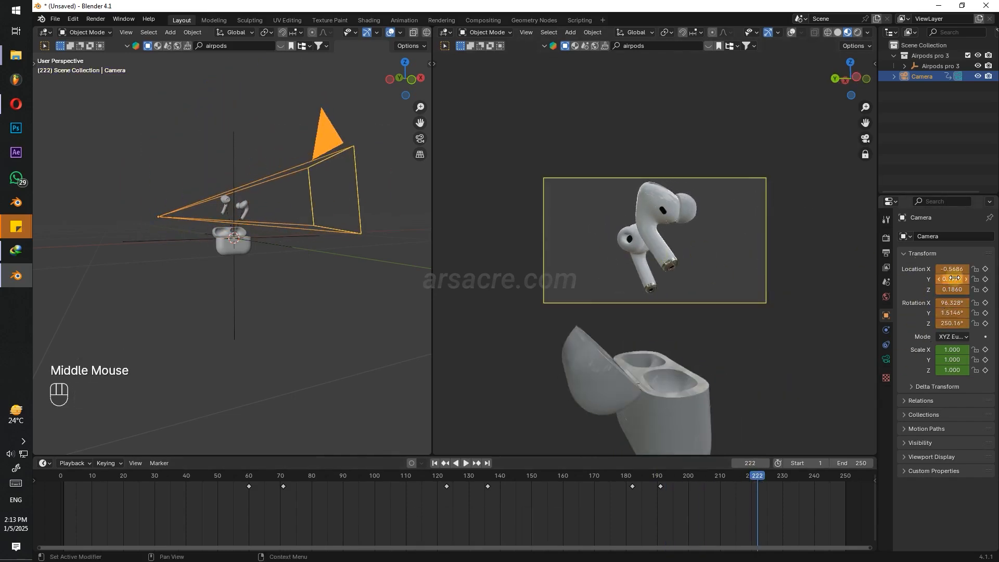
click(727, 502)
drag(724, 475, 638, 472)
key(Escape)
click(751, 485)
key(Delete)
Play back the closing camera move and delete the camera keyframe at frame 191.
key(space)
key(space)
click(661, 486)
key(Delete)
Pull the camera back from the closed case at frame 1, keyframe its location and play the whole animation.
drag(163, 472, 64, 473)
key(space)
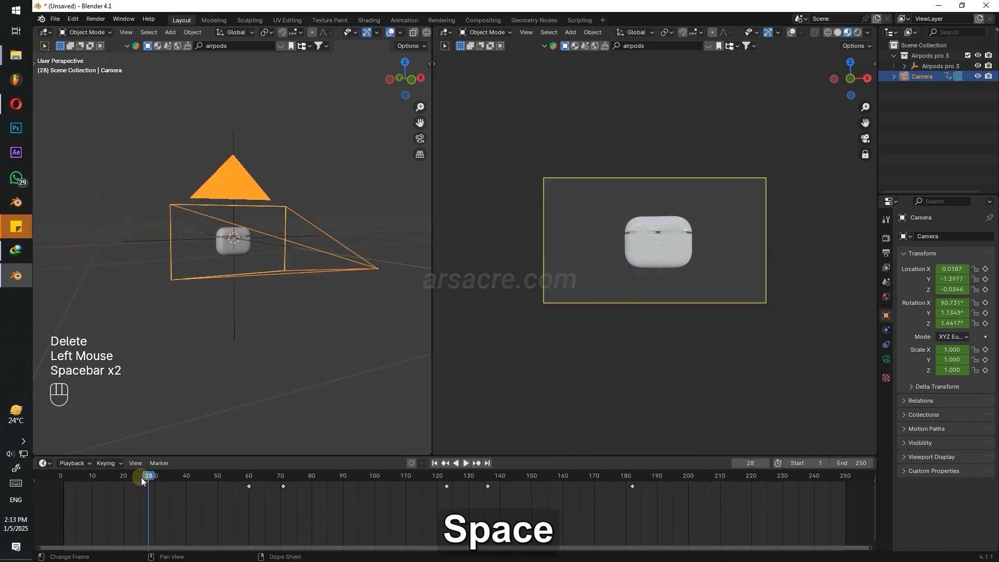
drag(142, 476, 65, 482)
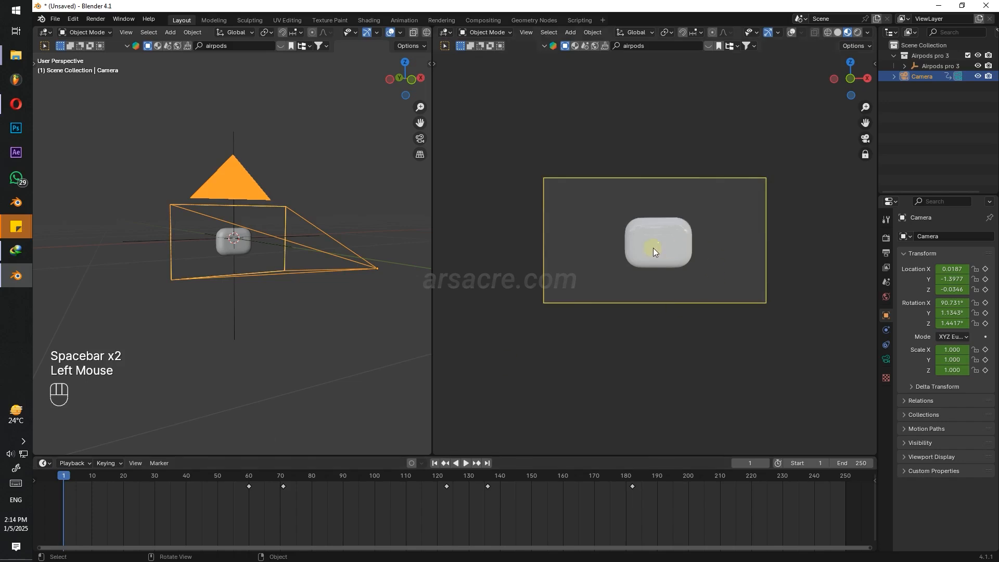
scroll(661, 244, down, 2)
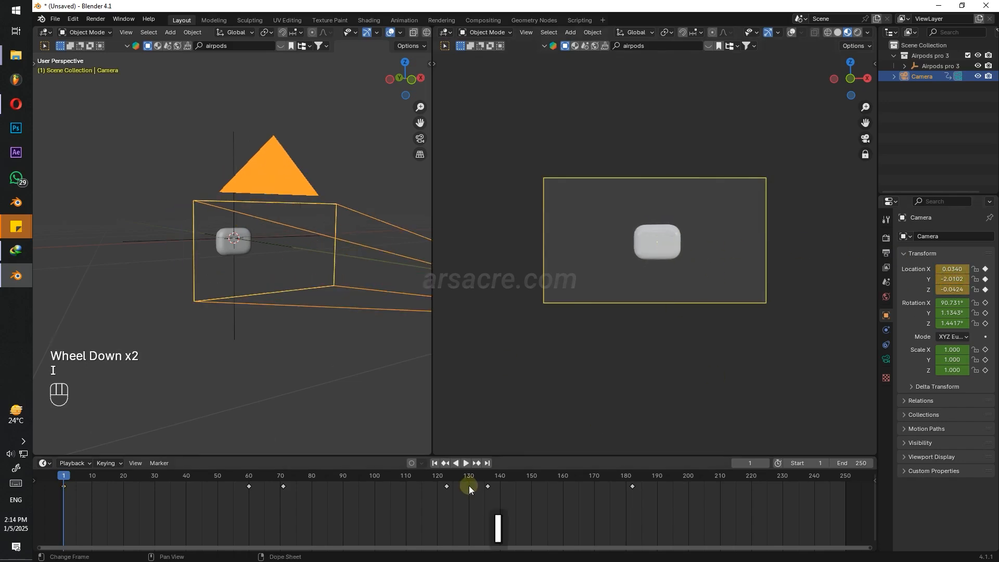
key(space)
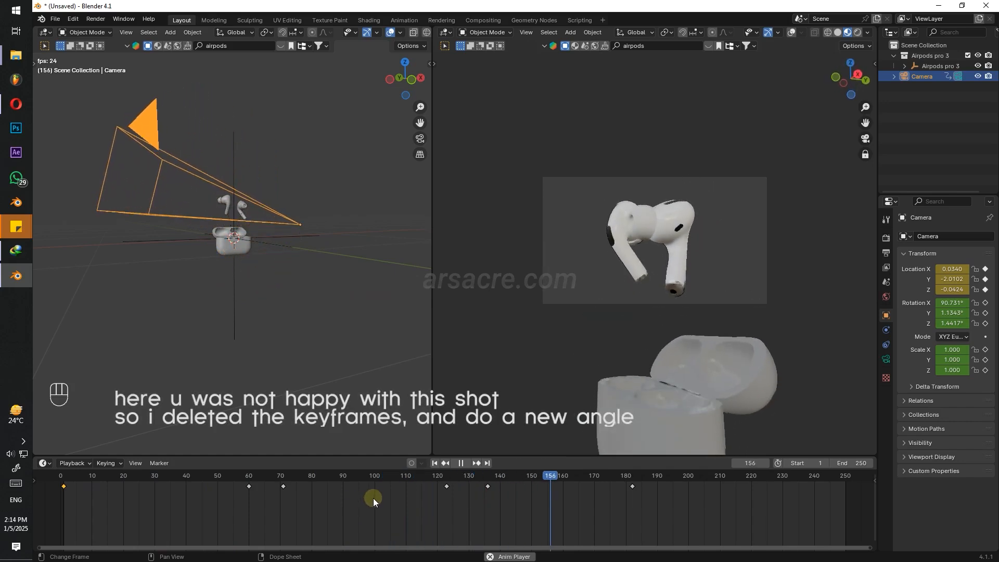
key(space)
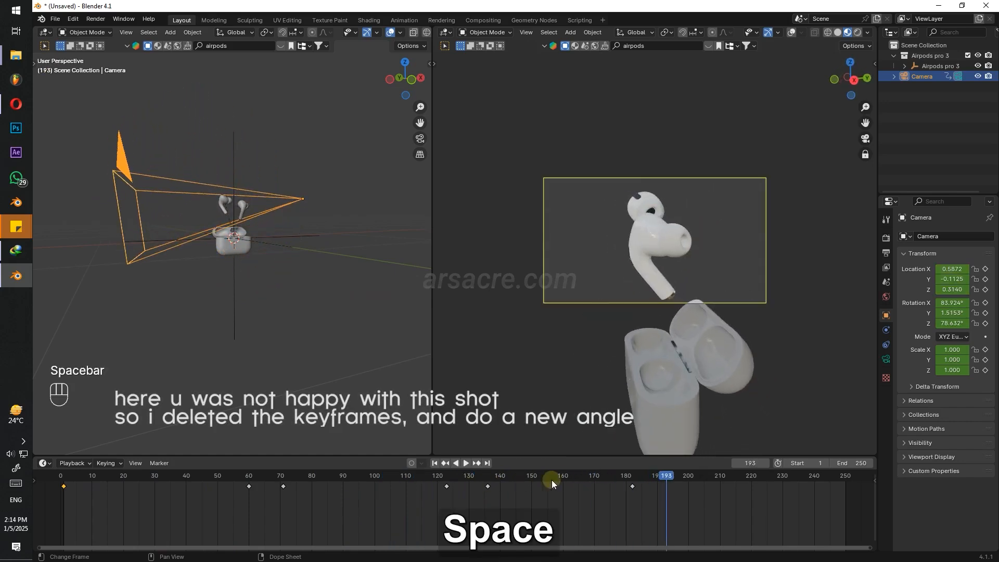
Delete the camera keyframes at frames 182 and 136.
mouse_move(552, 479)
mouse_down()
mouse_move(615, 481)
mouse_move(398, 494)
mouse_move(630, 504)
mouse_move(575, 486)
mouse_move(486, 481)
mouse_move(557, 483)
mouse_up()
drag(612, 485, 651, 498)
key(Delete)
drag(516, 483, 463, 490)
key(Delete)
Try orbiting and panning the camera to the opposite side of the earbuds, about -85° Z rotation, at frame 136.
drag(506, 477, 488, 477)
middle_drag(628, 291, 700, 294)
shift+middle_drag(609, 268, 669, 308)
middle_drag(650, 277, 695, 281)
scroll(630, 247, up, 1)
shift+middle_drag(631, 247, 648, 256)
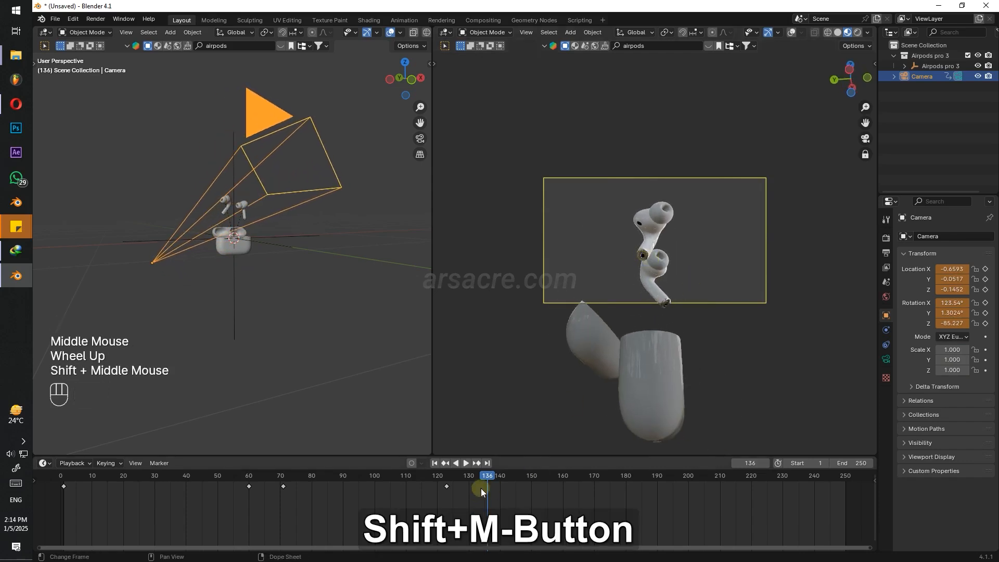
drag(513, 503, 488, 479)
key(Delete)
Orbit the camera to about 121° X and -48° Z rotation at frame 136, keyframe rotation and location, and play it back.
scroll(671, 241, up, 1)
middle_drag(654, 233, 575, 433)
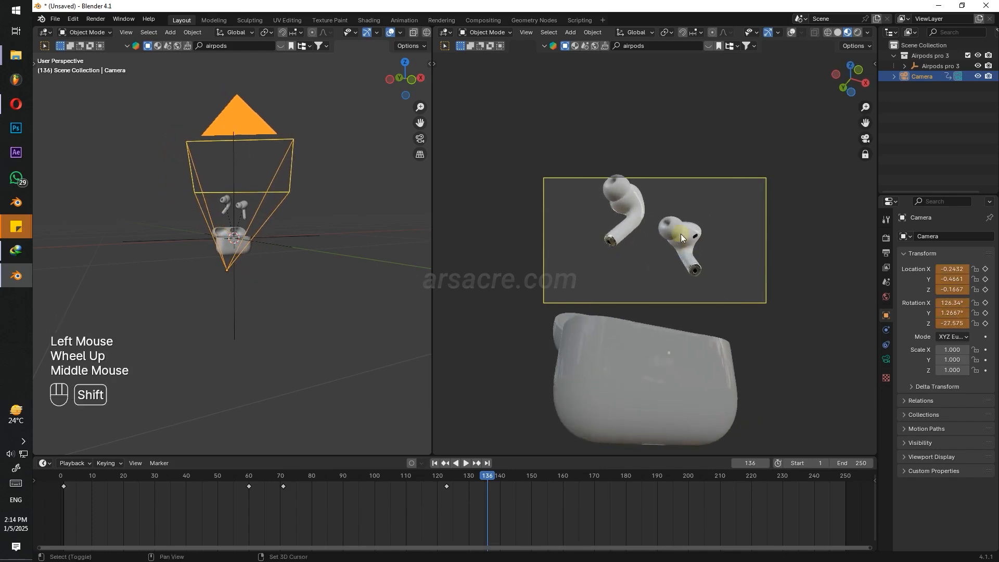
key(i)
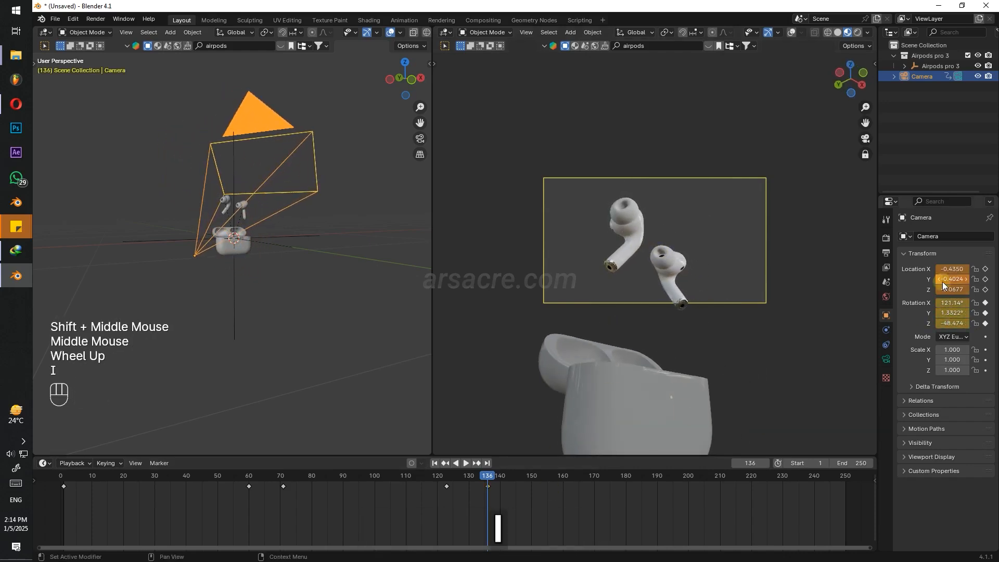
key(i)
click(445, 477)
key(space)
key(space)
Orbit the camera further around the earbuds at frame 169, keyframe its rotation and location, and play back from frame 121.
click(592, 479)
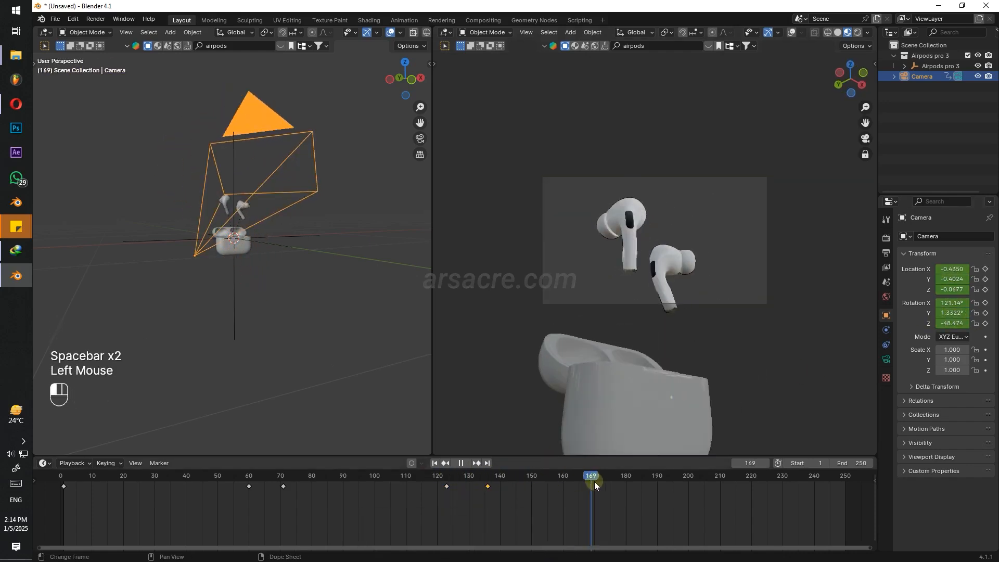
middle_drag(643, 260, 721, 274)
key(i)
key(i)
click(440, 479)
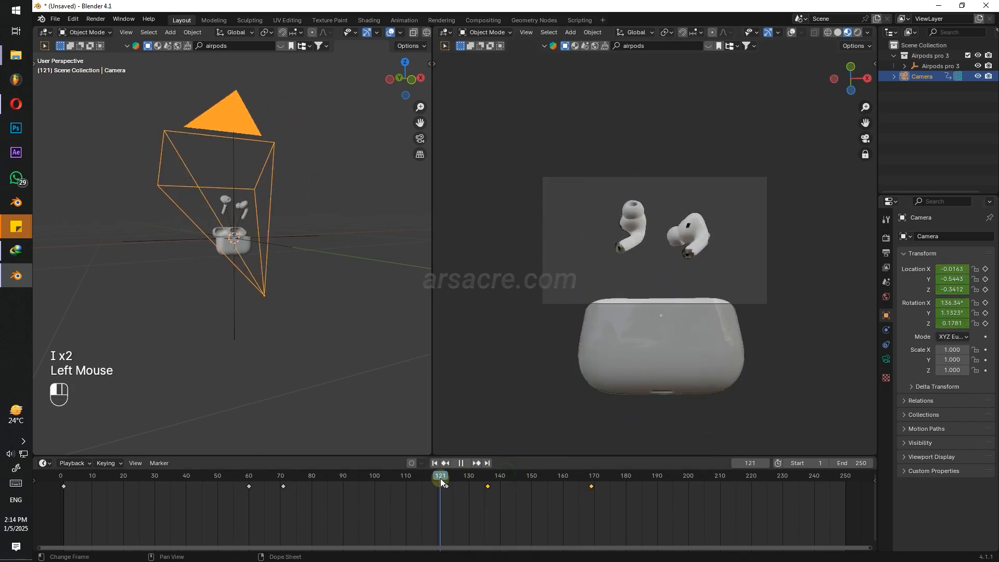
key(space)
key(space)
Shift the camera keyframe at frame 169 to around frame 224 and play back the slower orbit.
click(482, 476)
click(517, 508)
drag(592, 487, 765, 491)
key(space)
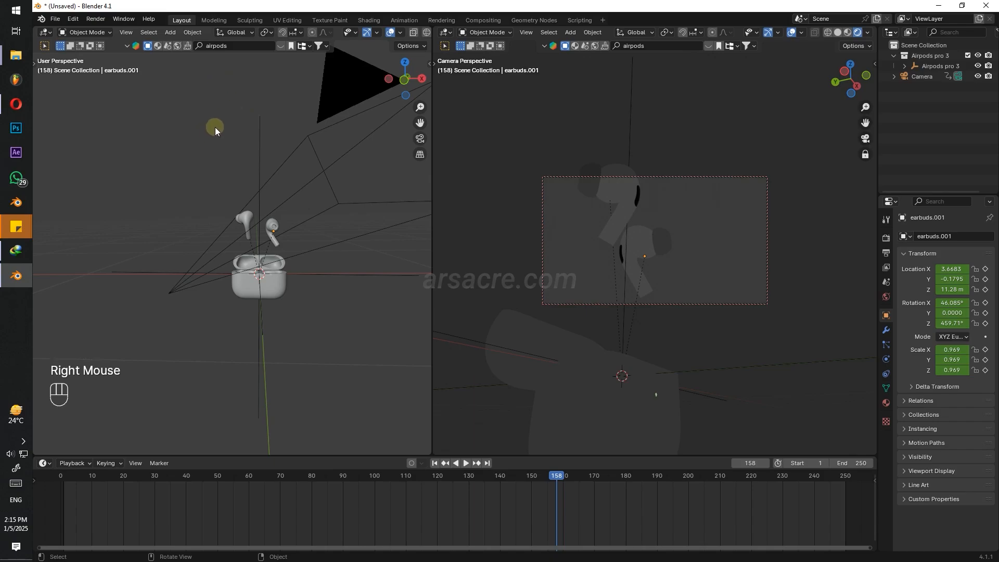
Add an area light and raise it along Z to about 0.35 m, above the earbuds.
click(171, 32)
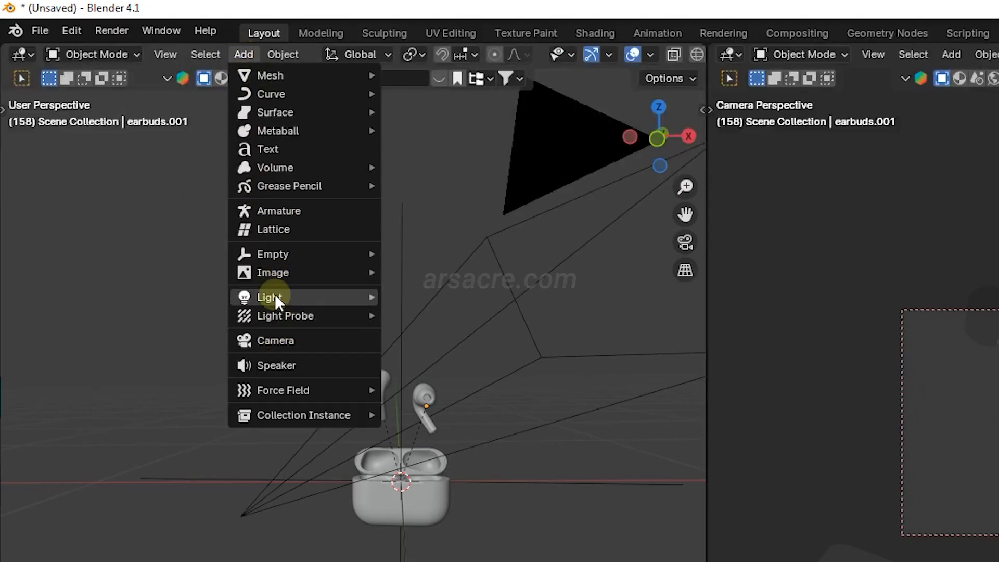
mouse_move(274, 297)
click(417, 356)
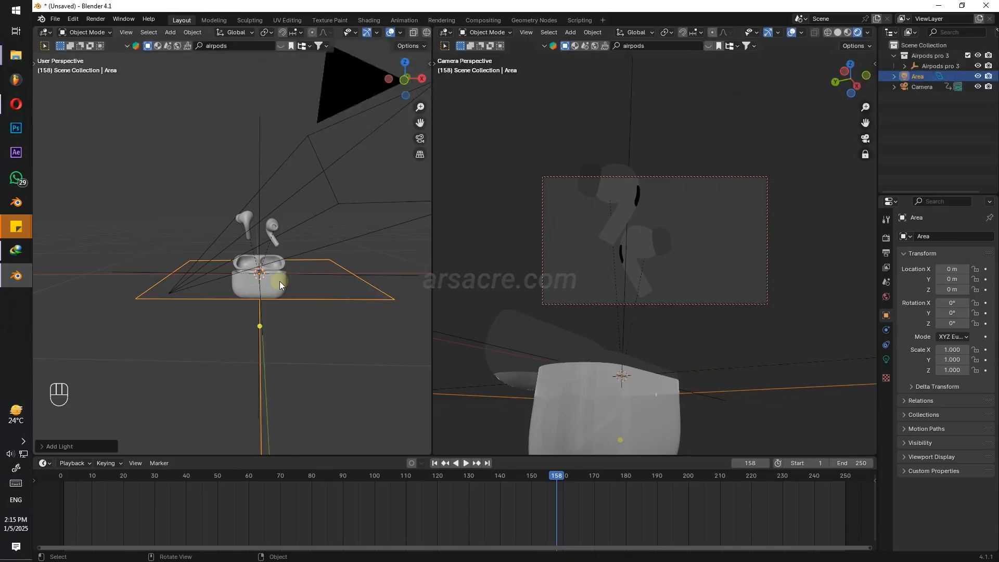
key(g)
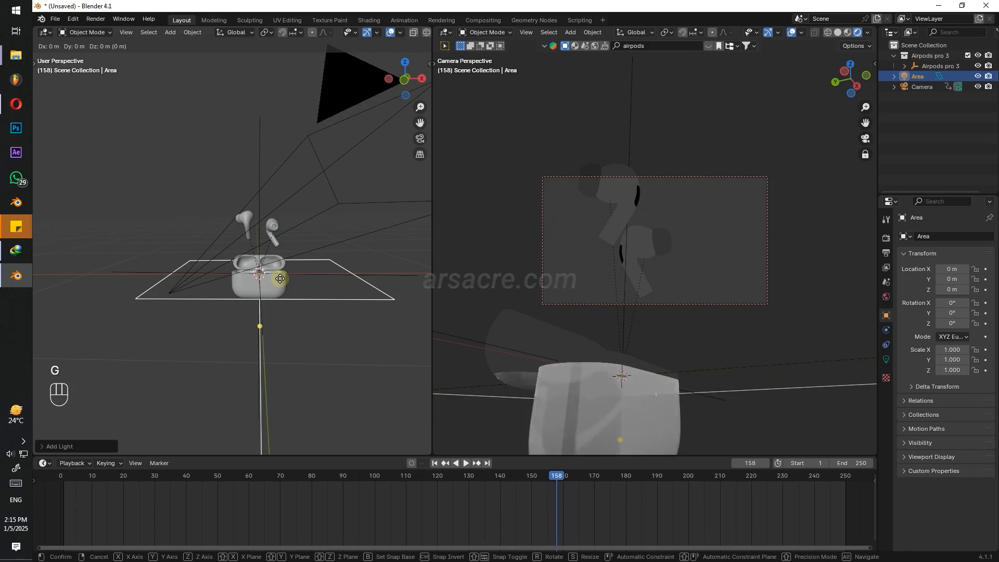
key(z)
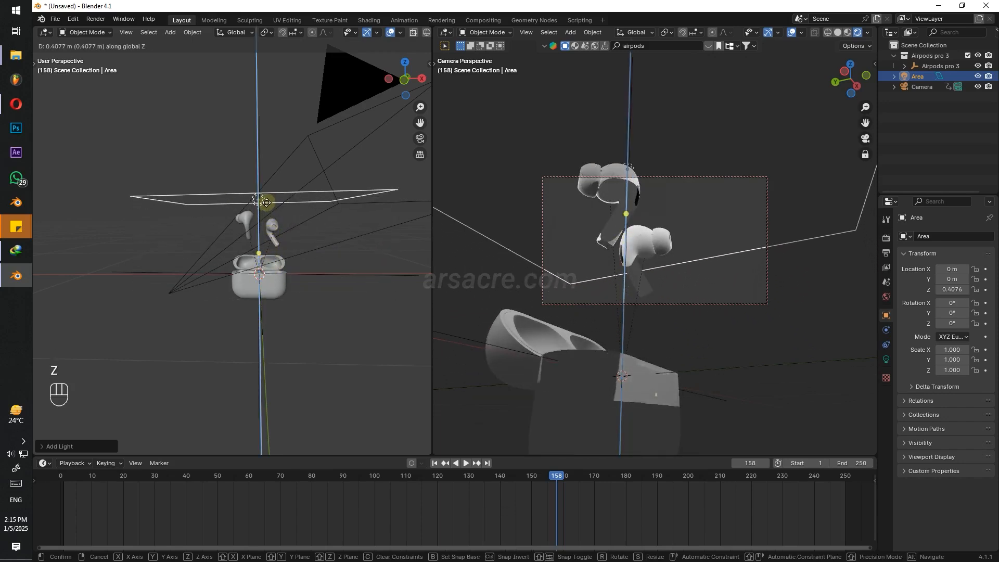
click(267, 213)
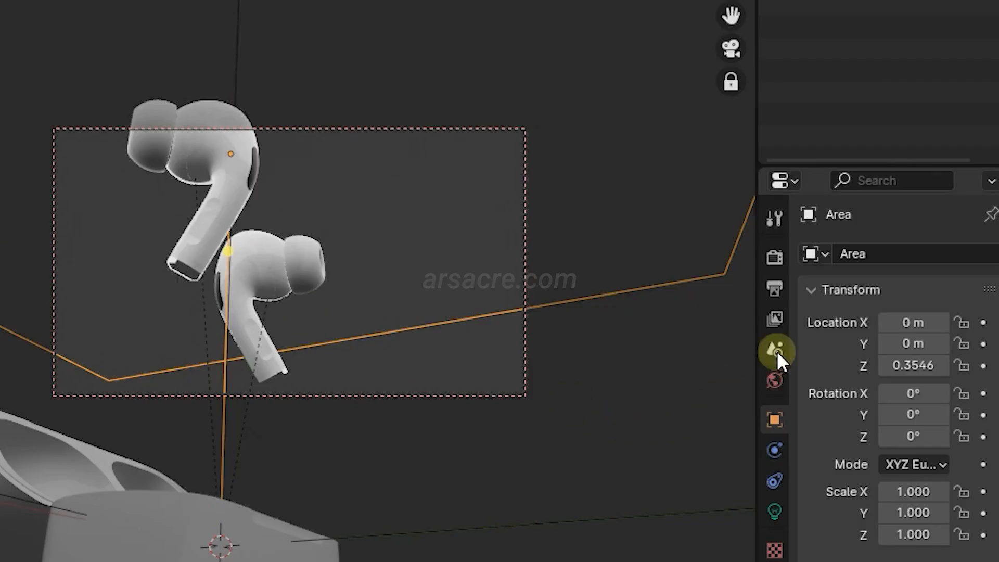
Darken the world background color to black.
click(775, 379)
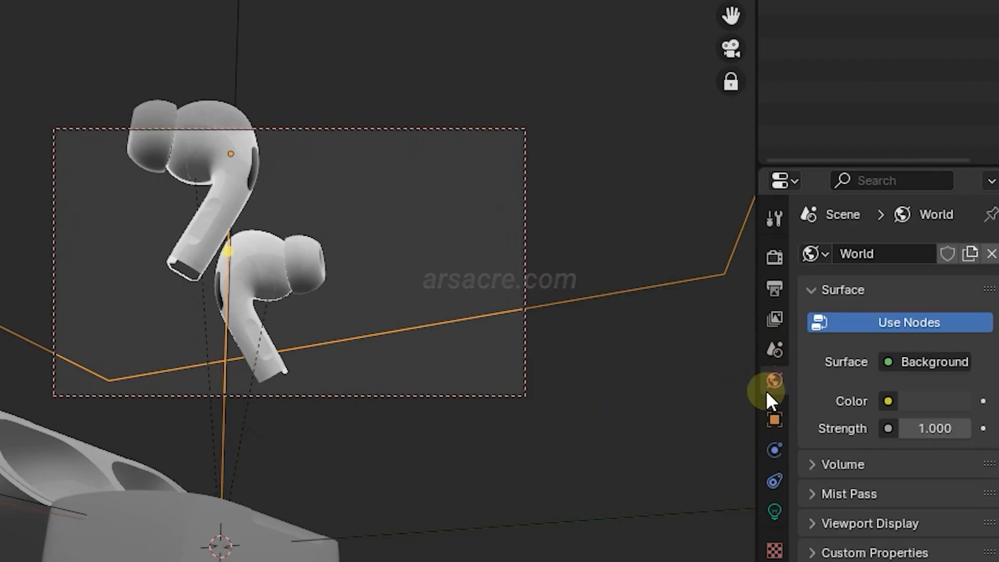
click(942, 402)
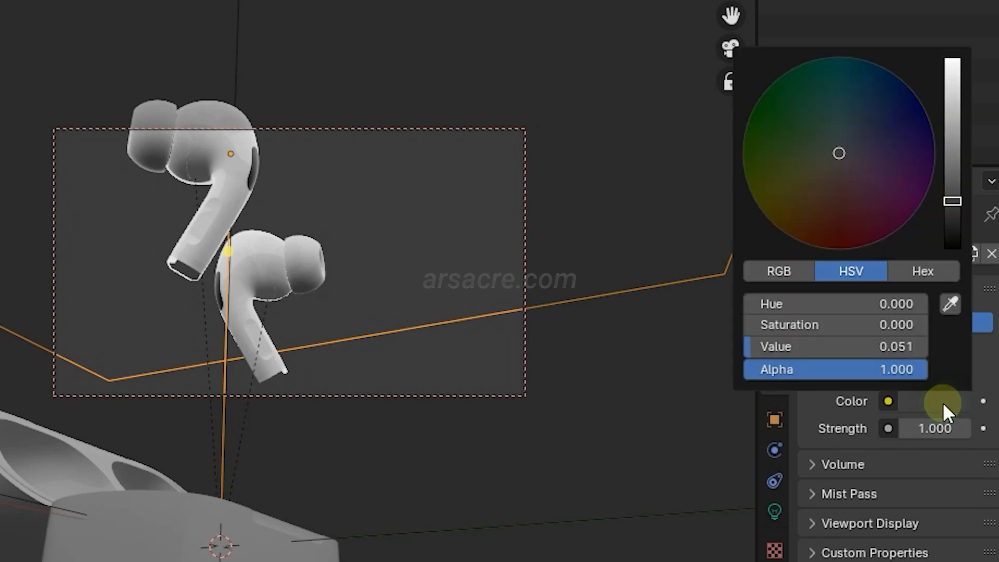
drag(960, 210, 954, 247)
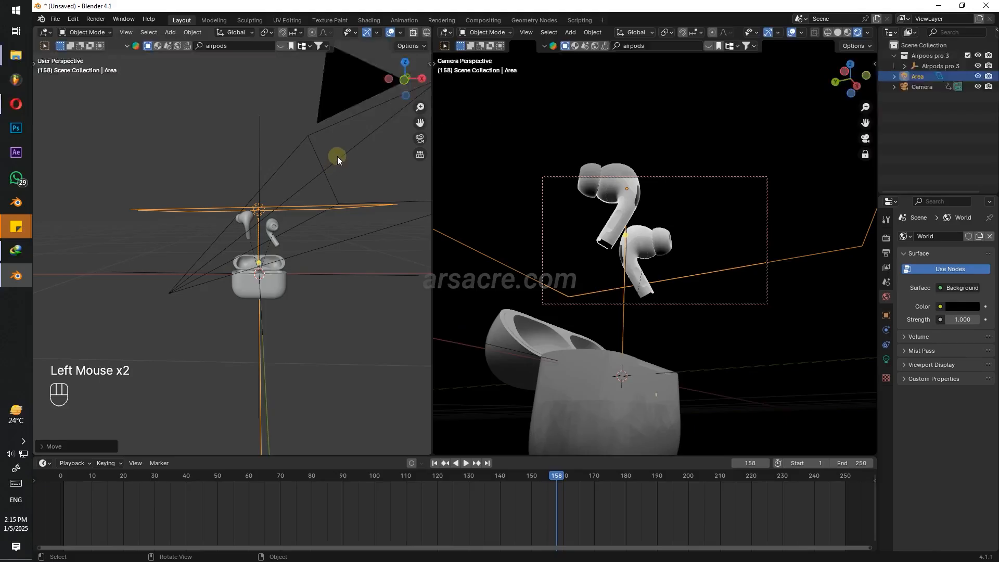
Select the area light, go to frame 42, and hide the overlays in the camera viewport.
click(186, 209)
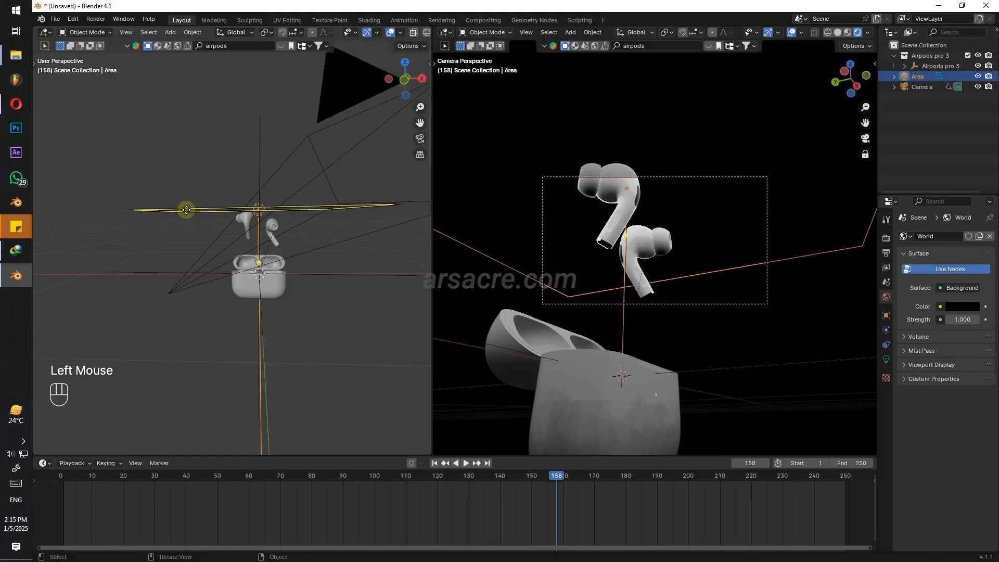
drag(274, 472, 194, 474)
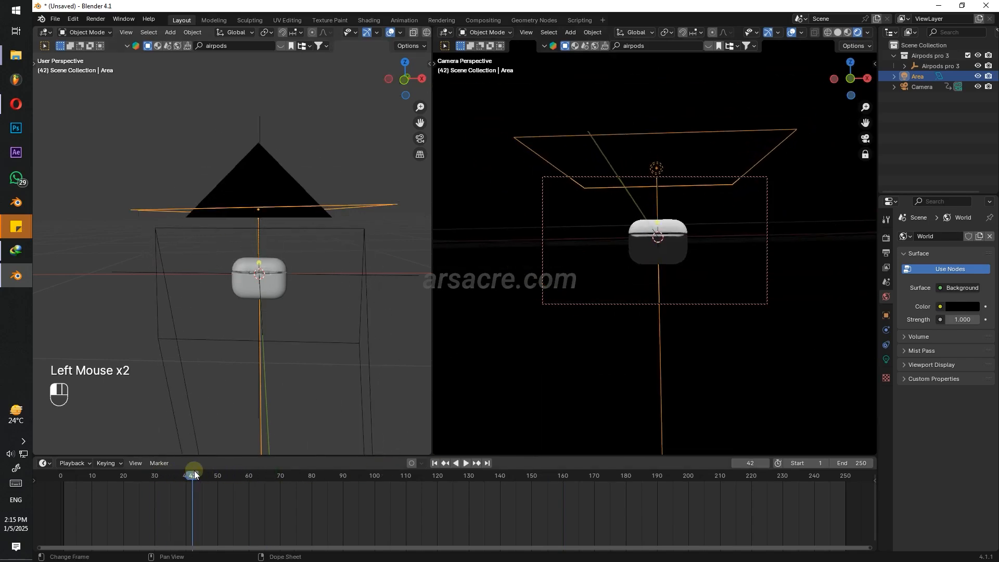
click(792, 33)
Move the area light along Y toward the camera and along X beside the case, and rotate it about 60° to aim at the case.
key(g)
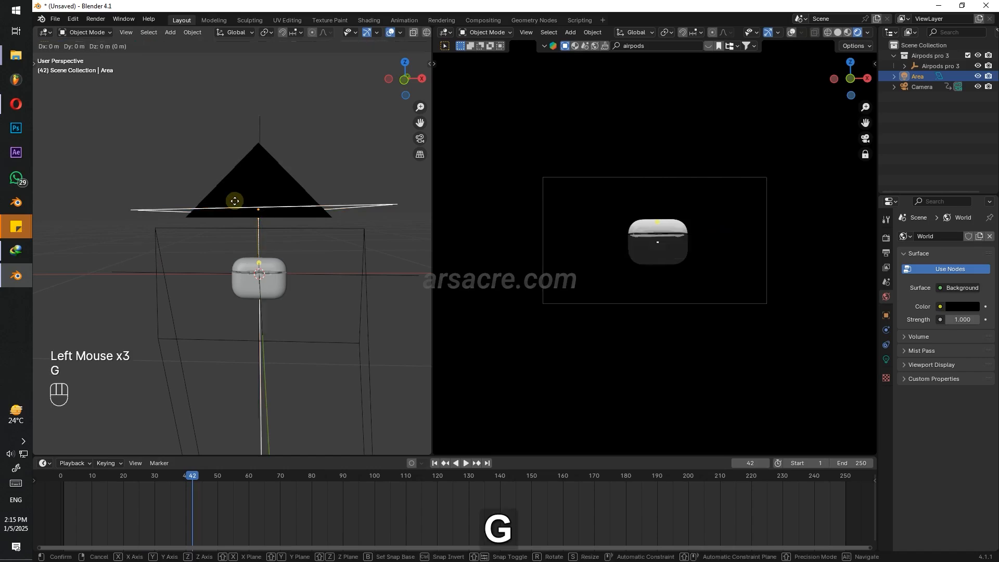
key(y)
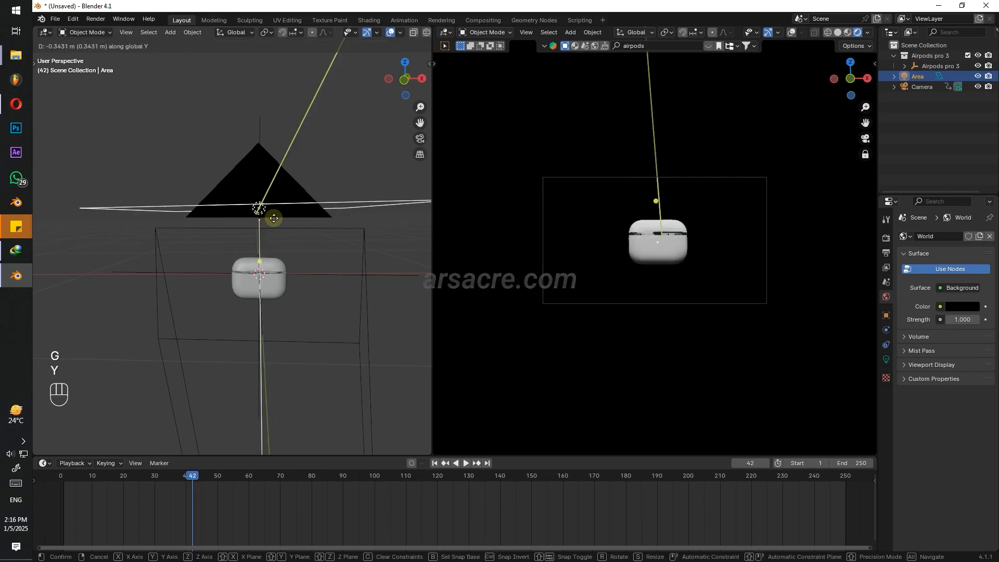
key(x)
click(378, 229)
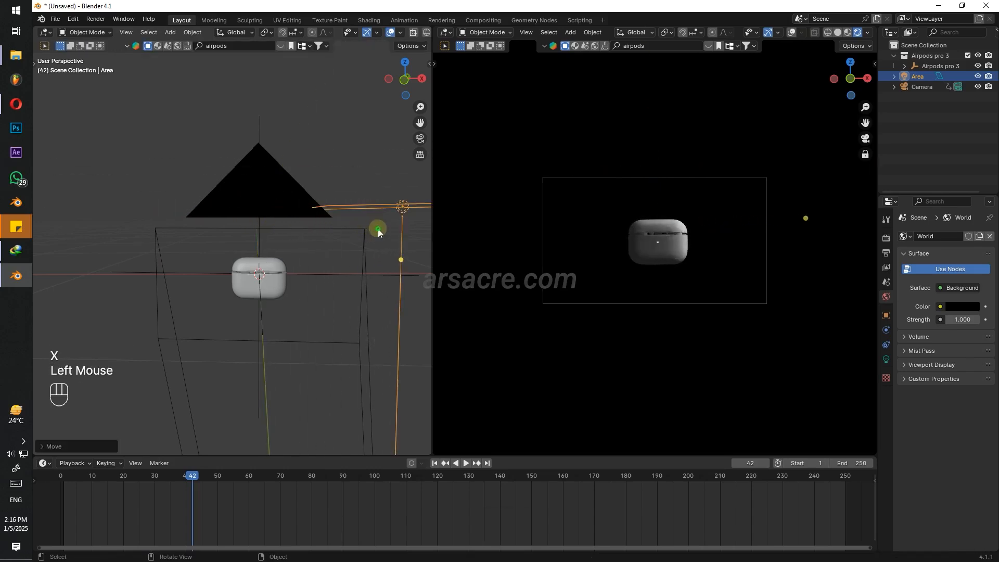
key(r)
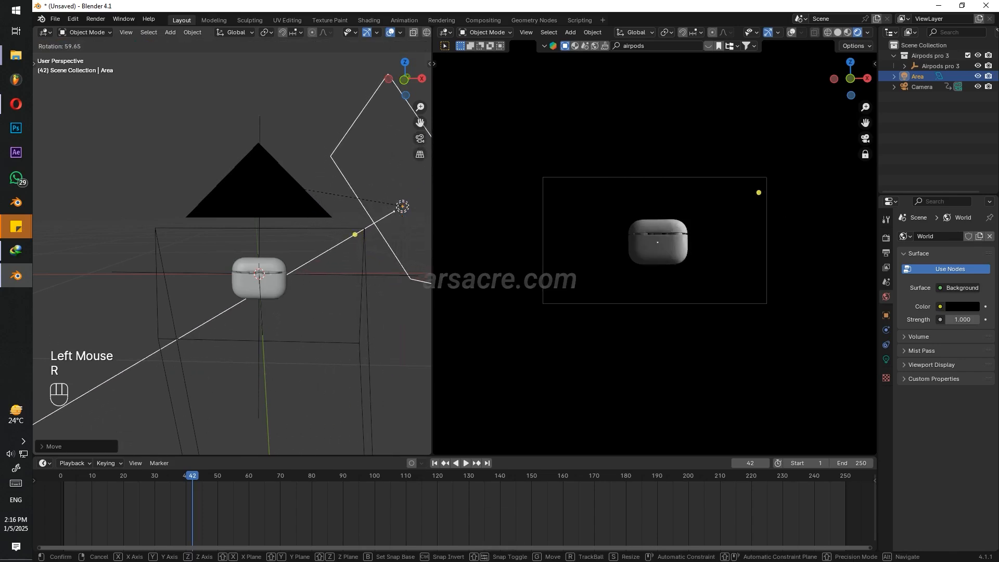
click(263, 183)
middle_drag(263, 183, 295, 278)
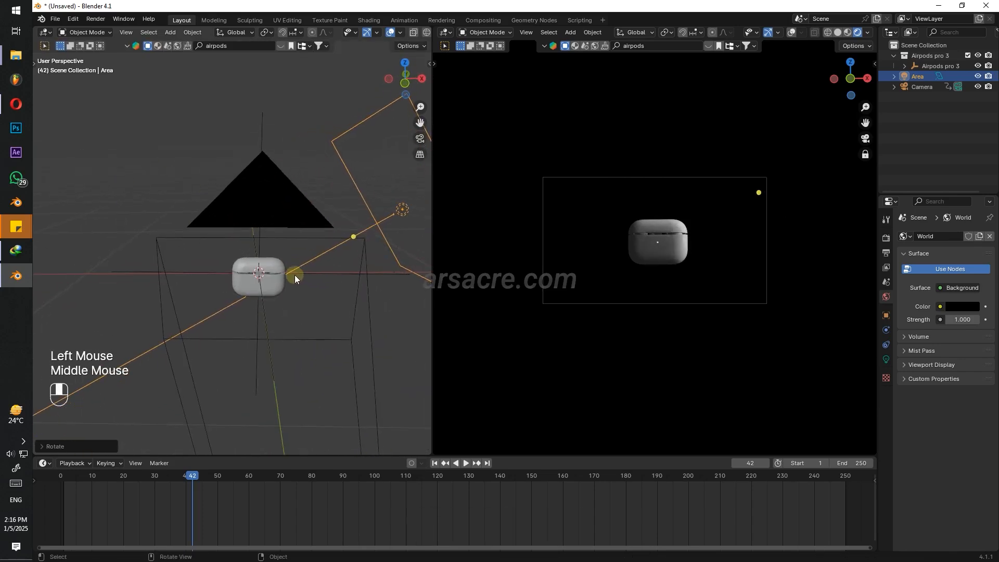
Duplicate the area light to the opposite side of the case, rotate it about -115° toward the case, and move it farther out.
key(shift+d)
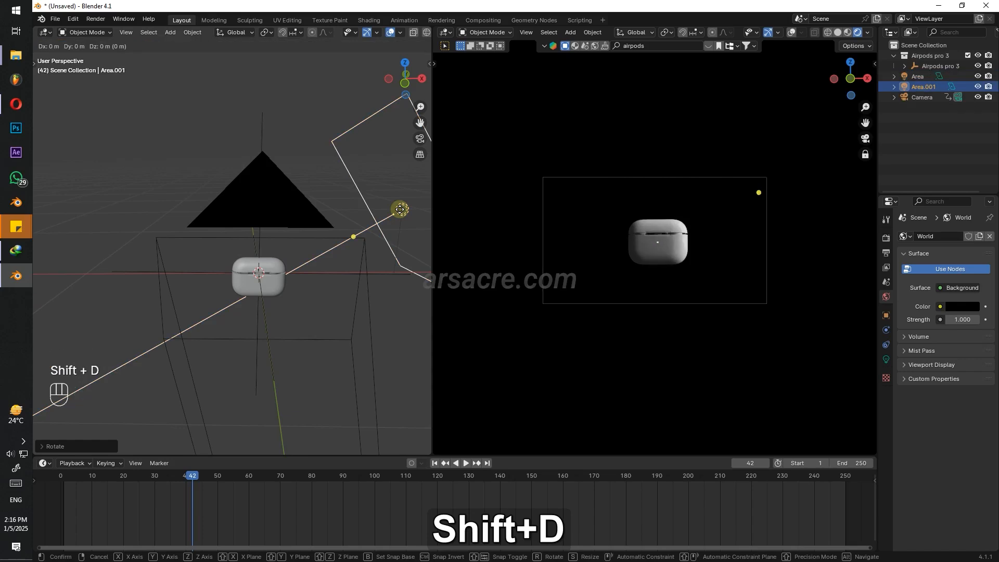
click(174, 223)
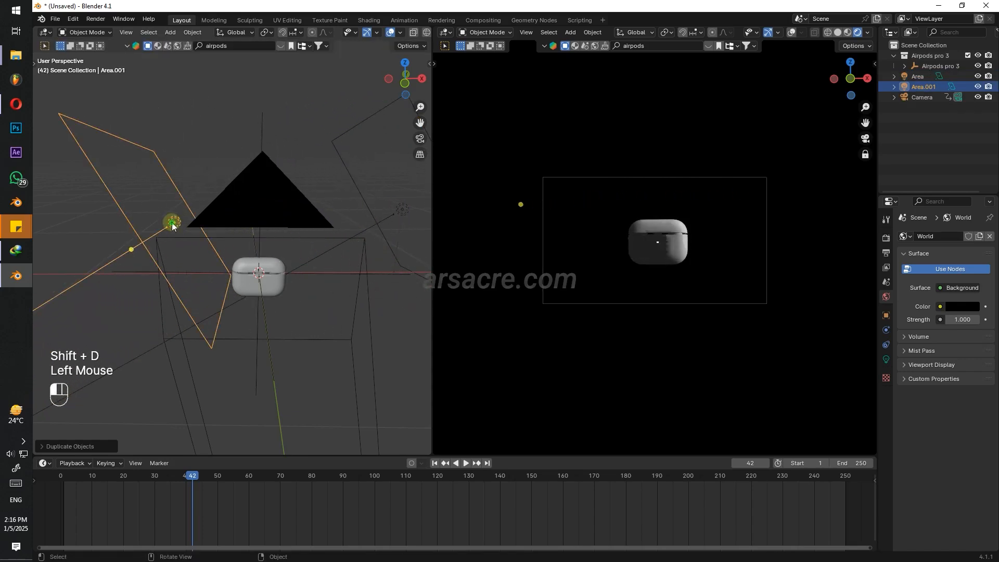
key(r)
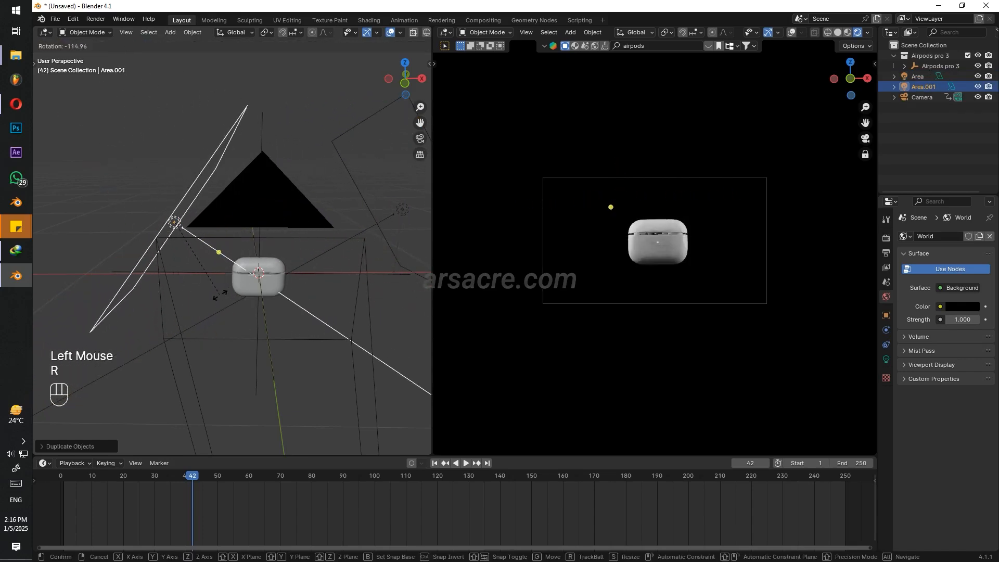
click(222, 265)
middle_drag(221, 266, 244, 262)
key(g)
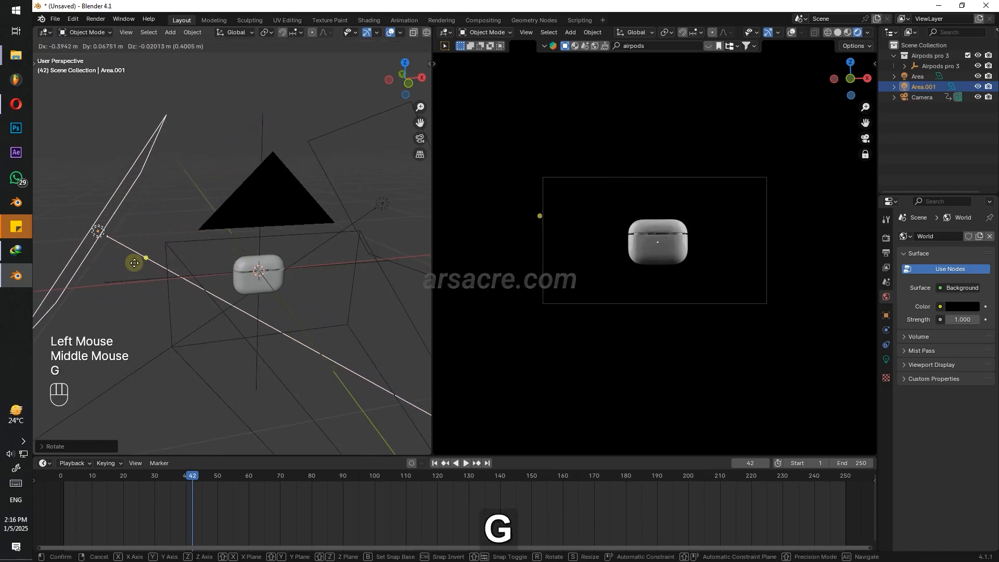
click(225, 280)
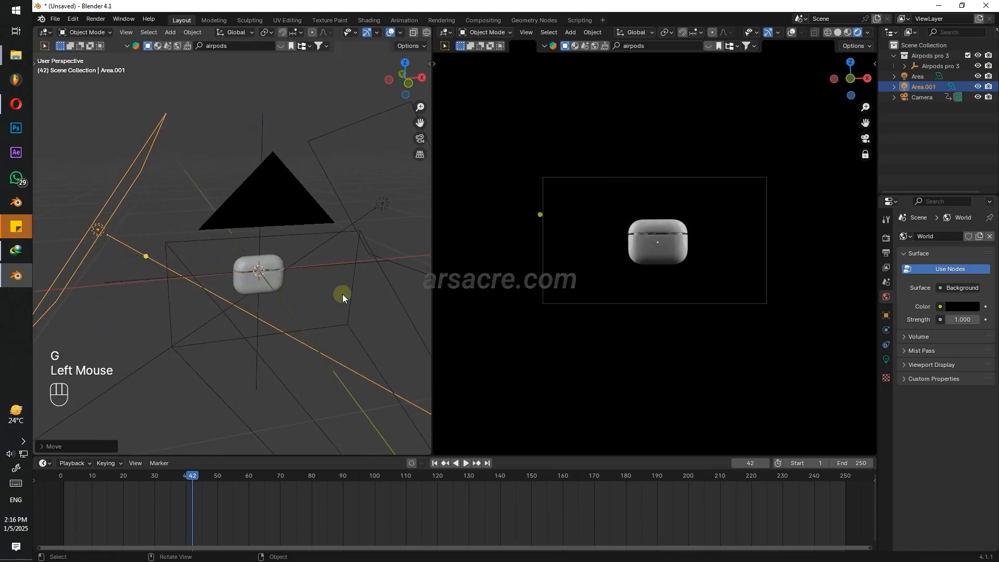
Tint the duplicated area light warm orange, with hue 0.066 and saturation 0.684, and the original area light pale blue-violet.
click(887, 360)
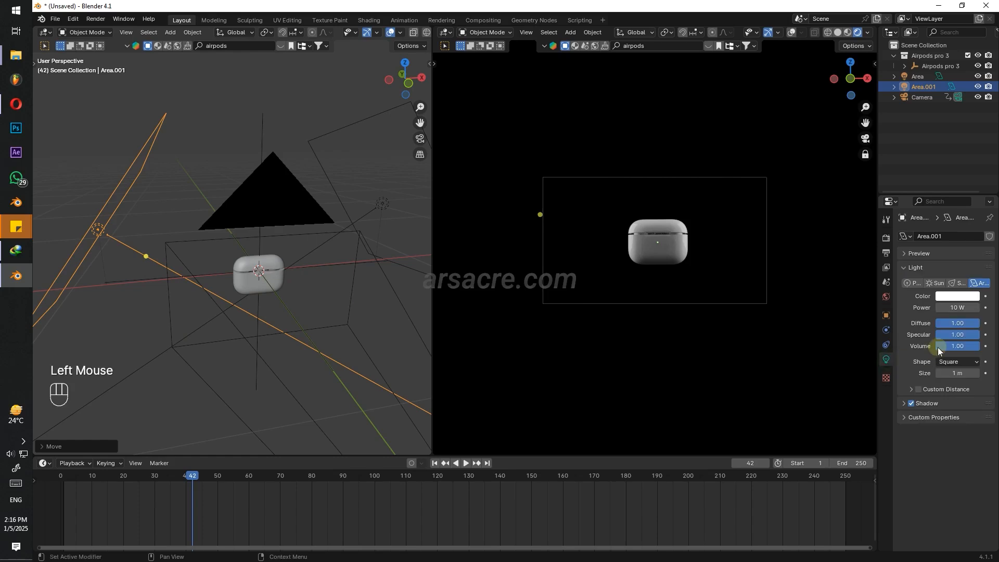
click(952, 295)
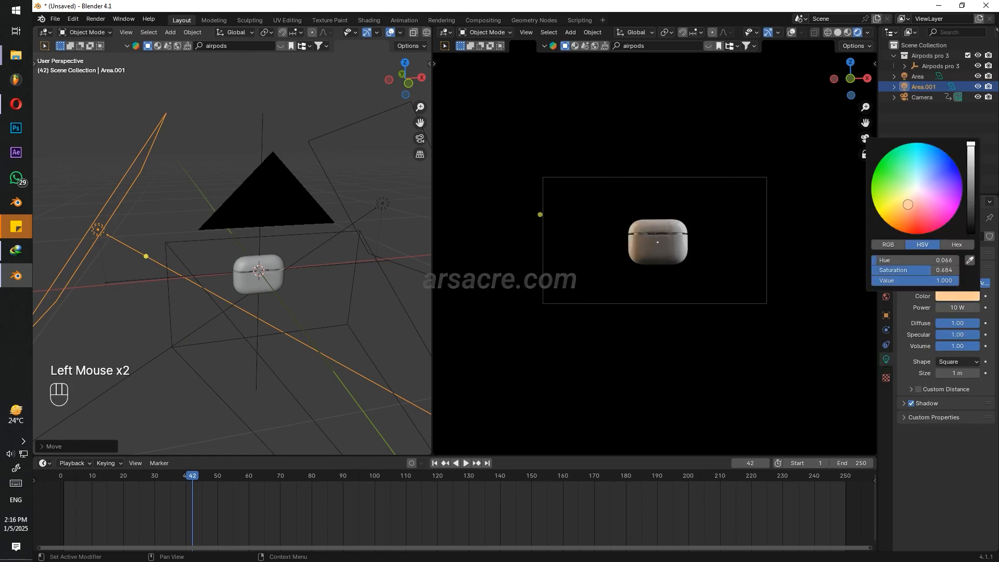
click(382, 203)
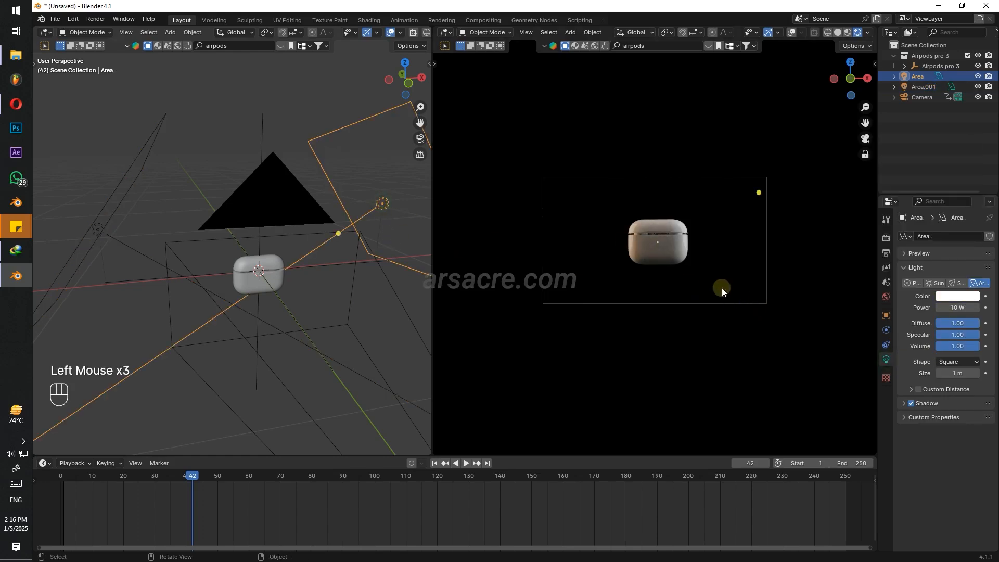
click(953, 297)
drag(935, 183, 927, 181)
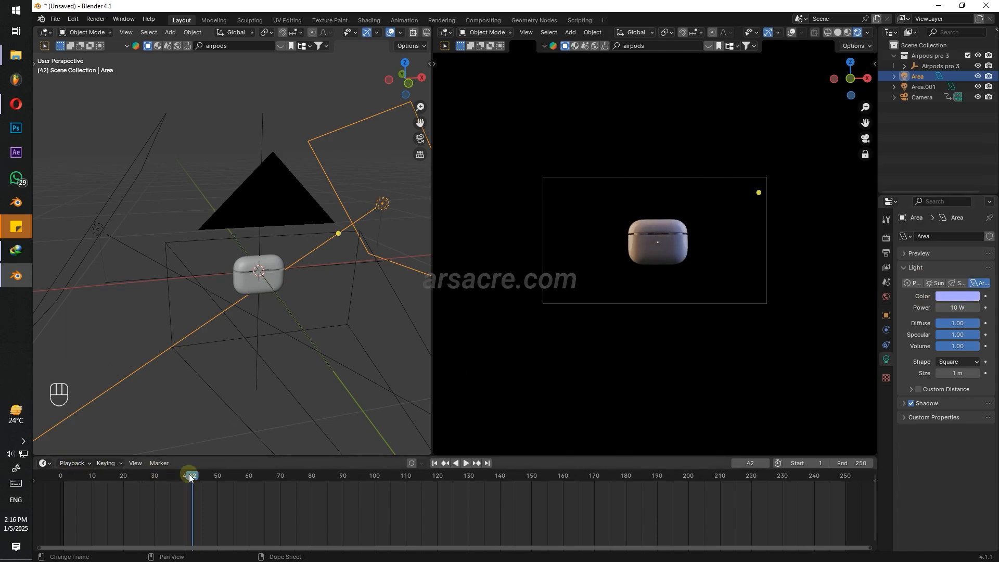
Go to frame 10 and add a third area light.
drag(190, 476, 103, 475)
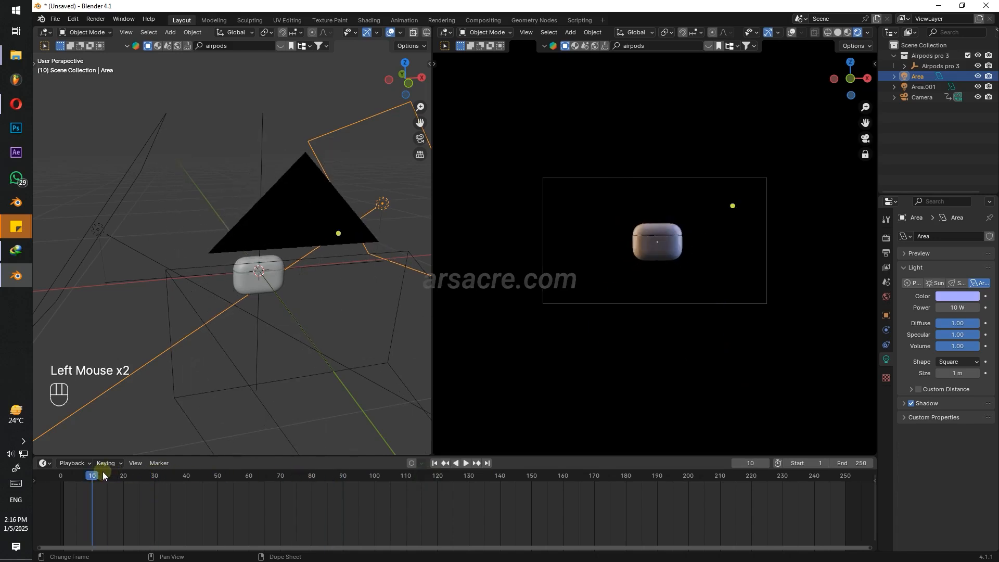
click(203, 189)
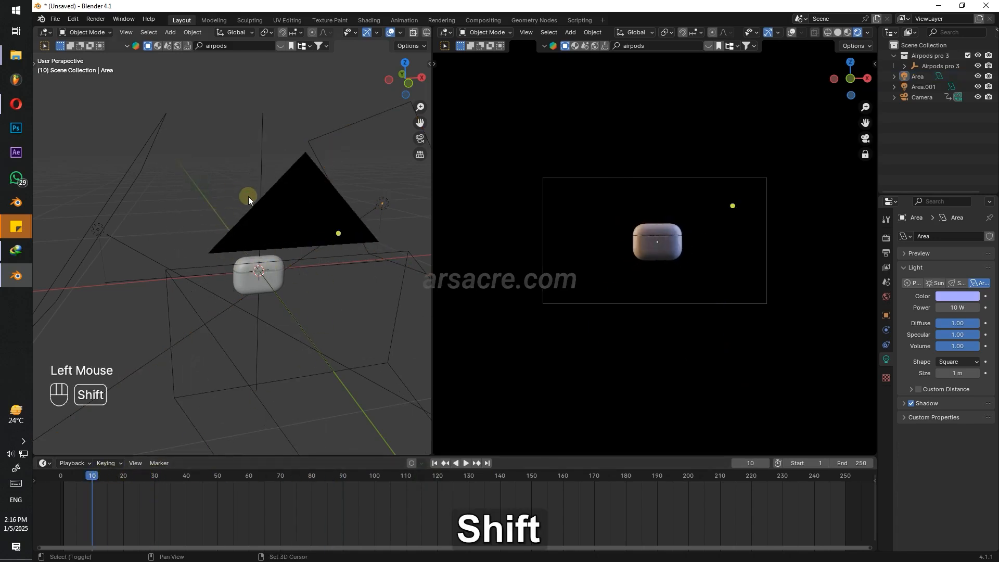
key(shift+a)
text(area)
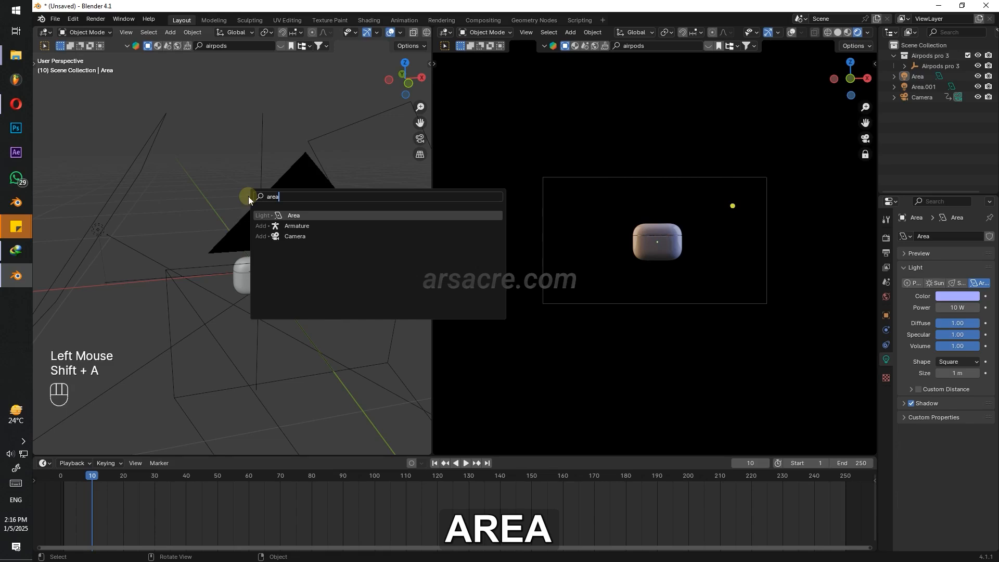
key(Return)
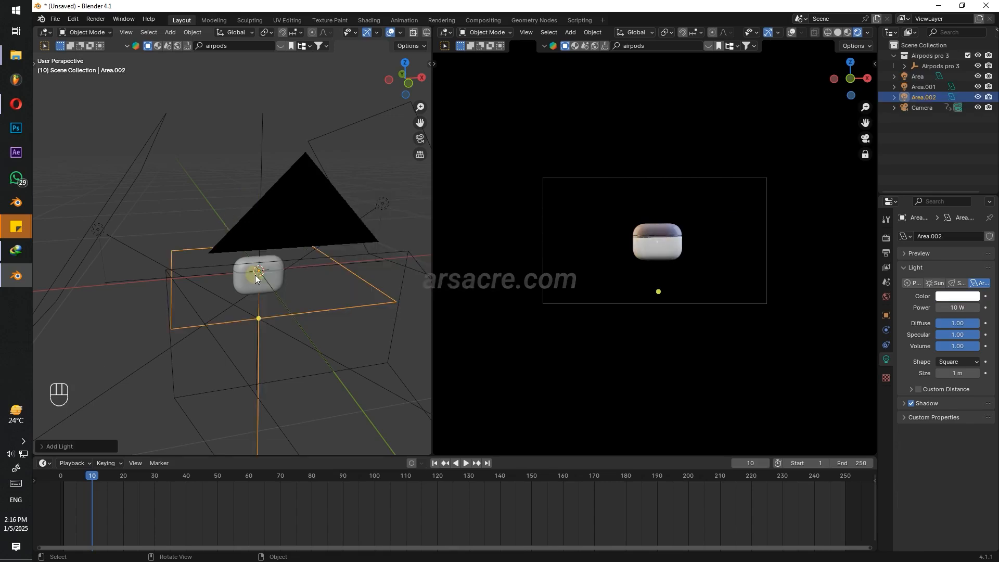
Rotate the third area light 90° and then 180° about X, and move it behind the case facing the camera.
key(r)
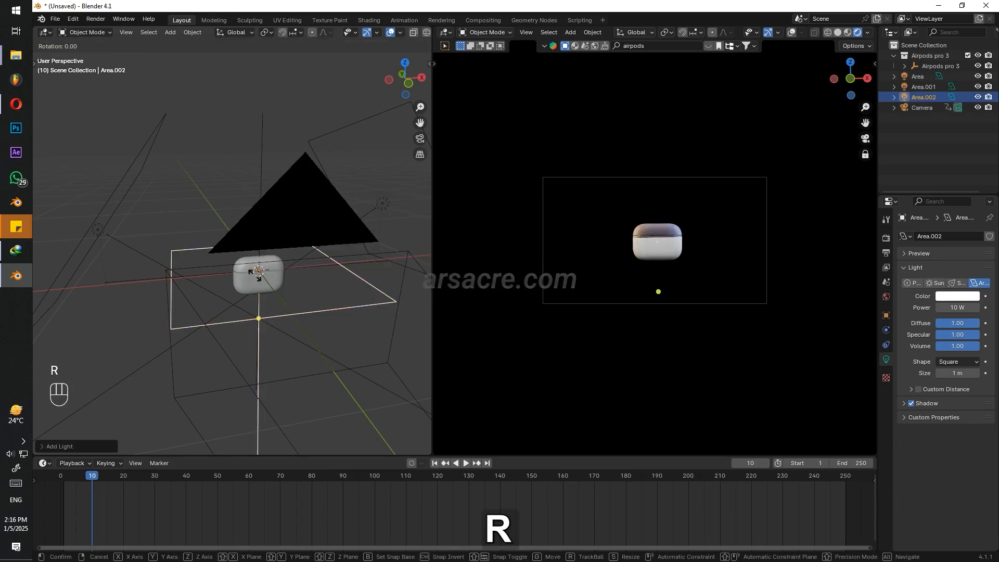
key(x)
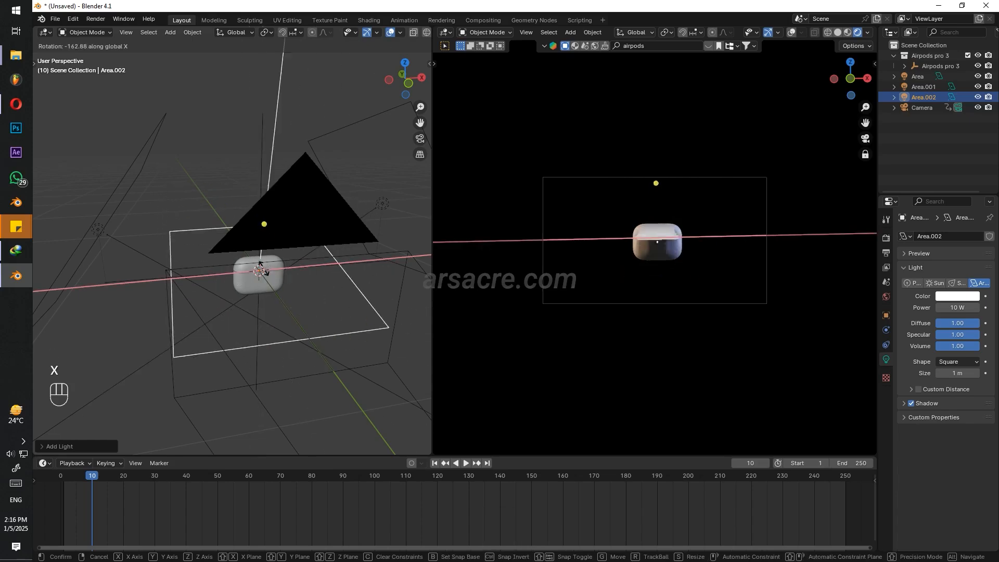
text(90)
key(Return)
mouse_move(258, 268)
middle_down()
mouse_move(328, 276)
mouse_move(251, 261)
middle_up()
text(rx)
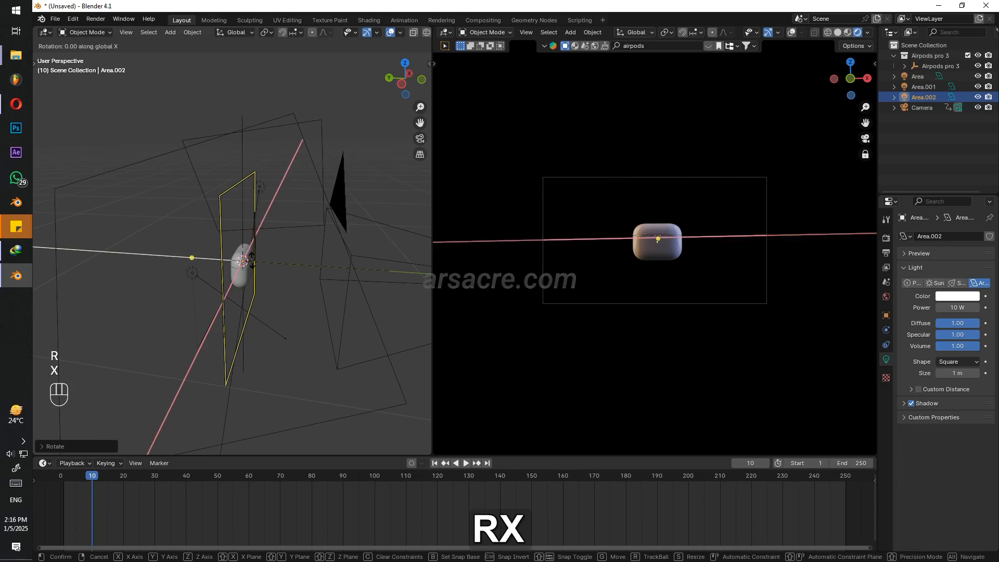
text(180)
click(251, 258)
key(g)
scroll(670, 248, up, 6)
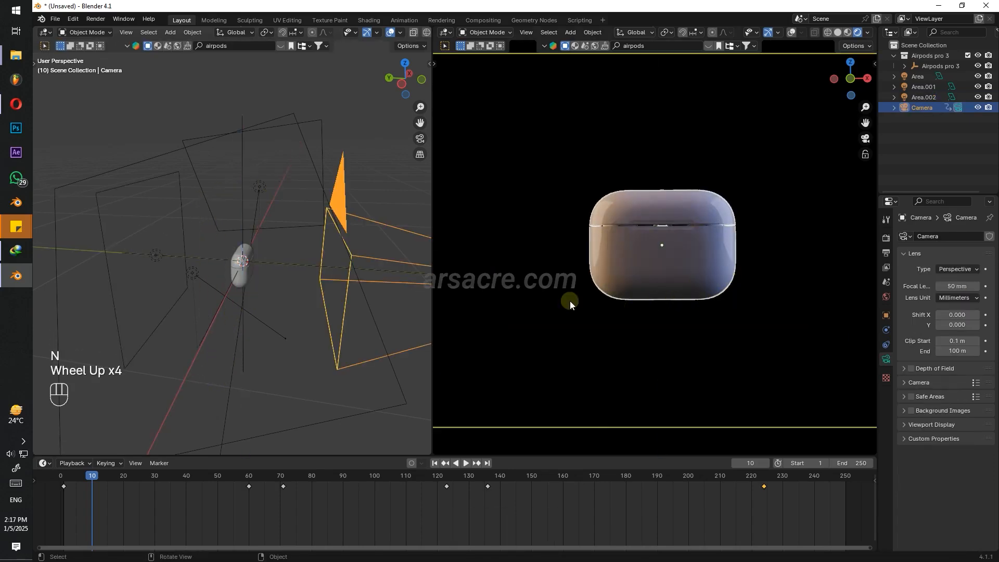
Set the area light behind the case to a size of 2.17 m and a power of 107 W.
click(176, 264)
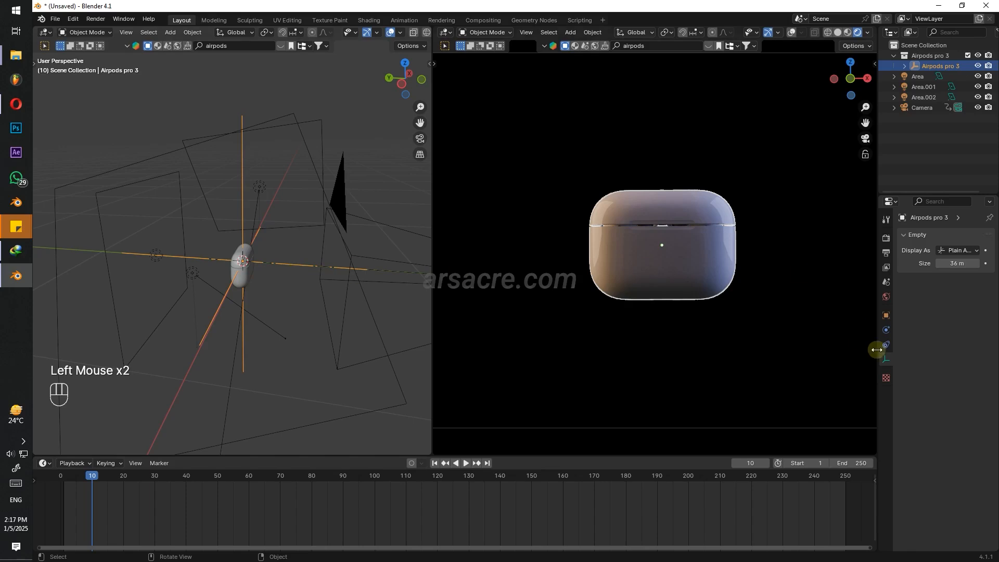
click(151, 262)
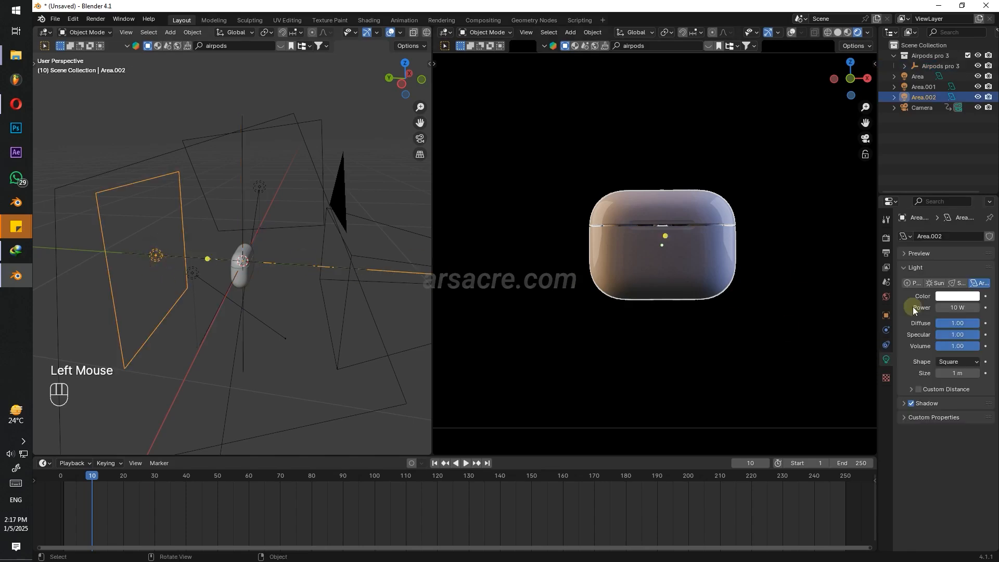
drag(950, 312, 986, 312)
drag(957, 368, 918, 371)
drag(951, 323, 906, 323)
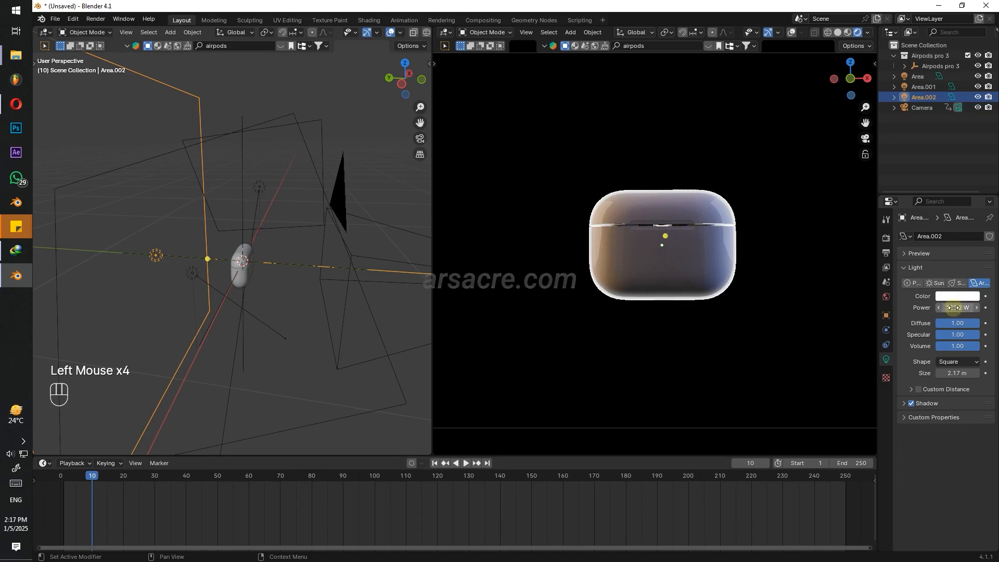
drag(957, 307, 921, 307)
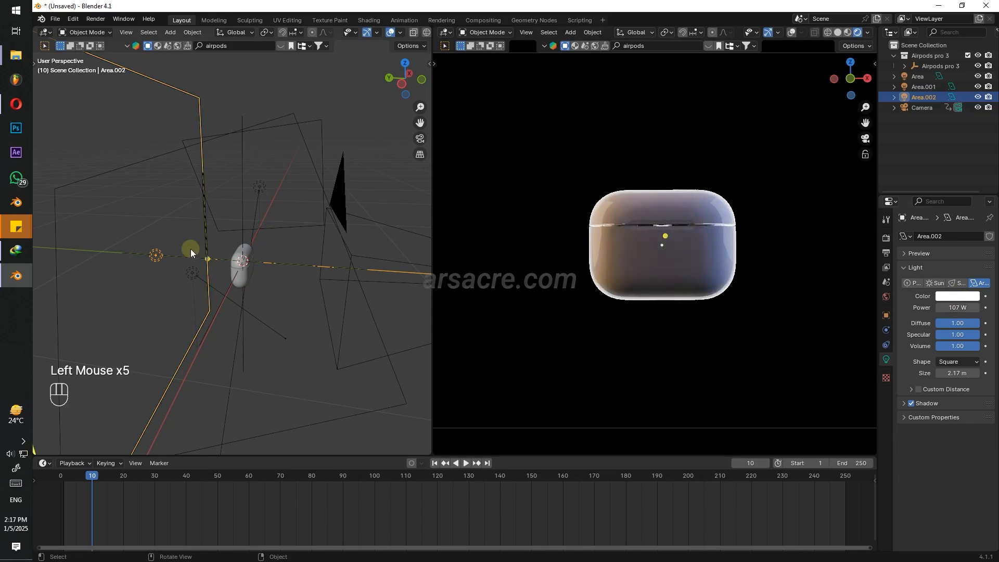
Lower the area light behind the case along the Z axis.
key(g)
key(z)
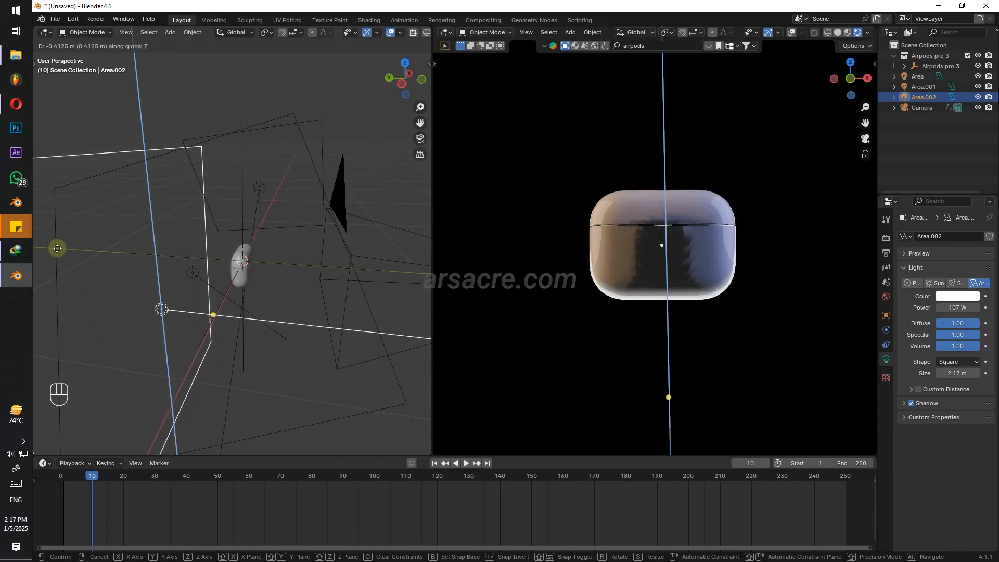
Place the Area.002 light higher along the global Z axis, above the level of the earbuds case.
click(43, 172)
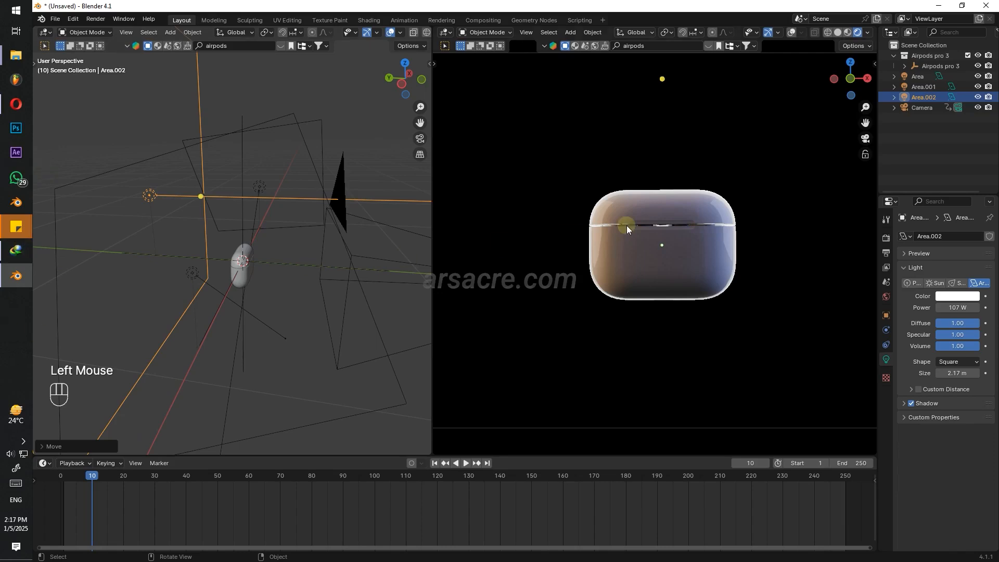
scroll(627, 230, down, 4)
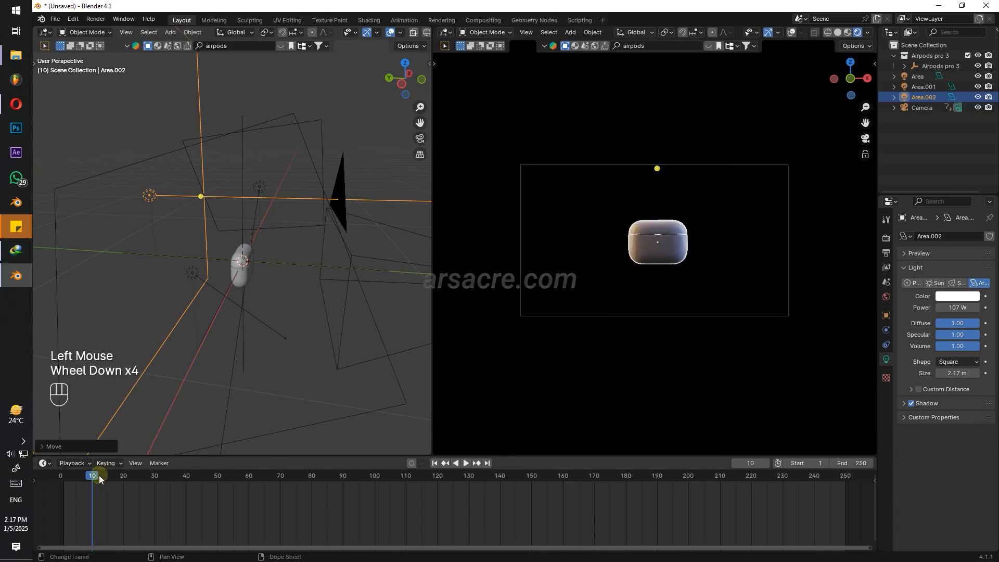
Keyframe the Area light's power at 0 W on frame 0 and at 10 W on frame 31.
drag(99, 476, 62, 481)
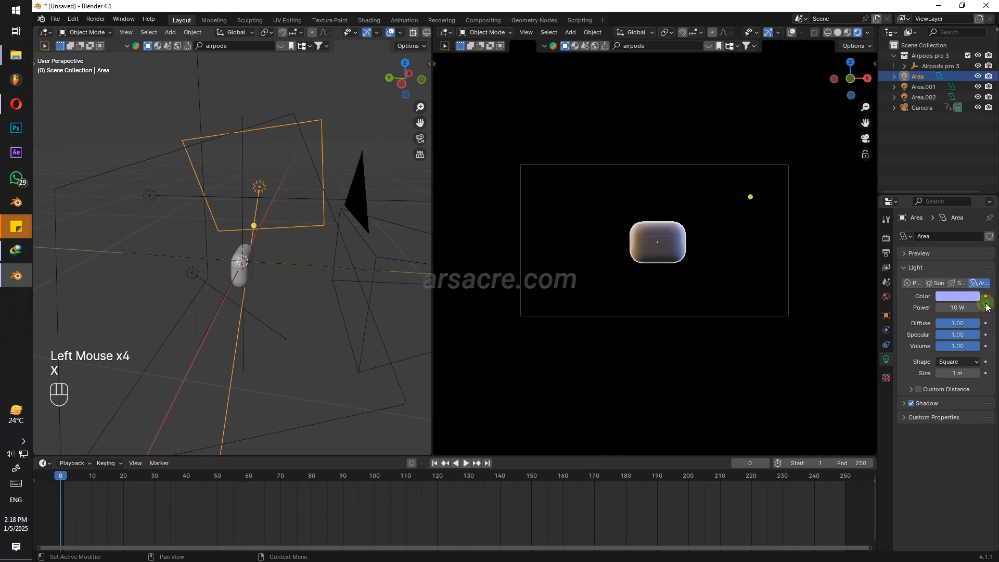
click(986, 307)
click(65, 486)
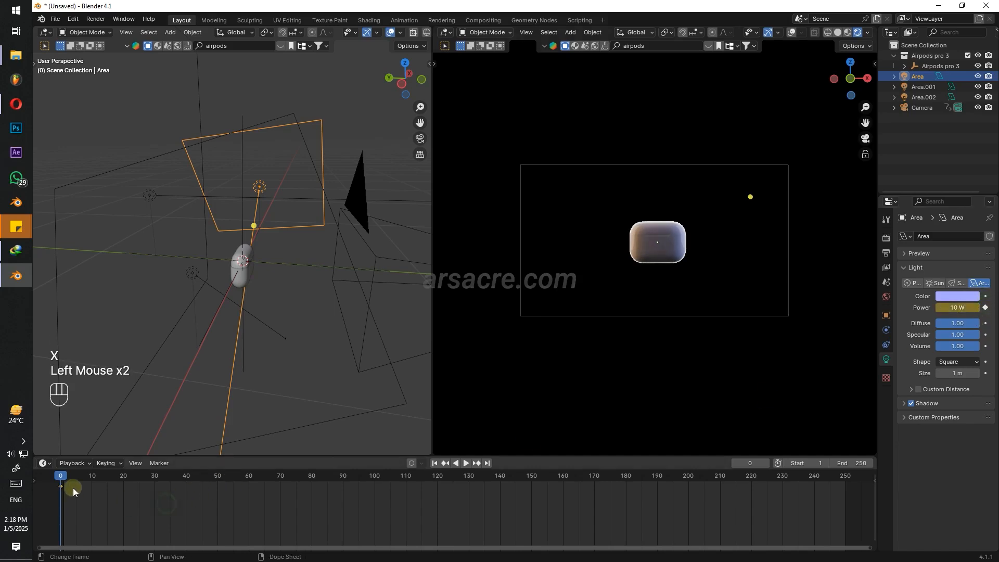
drag(65, 486, 158, 487)
drag(957, 308, 940, 308)
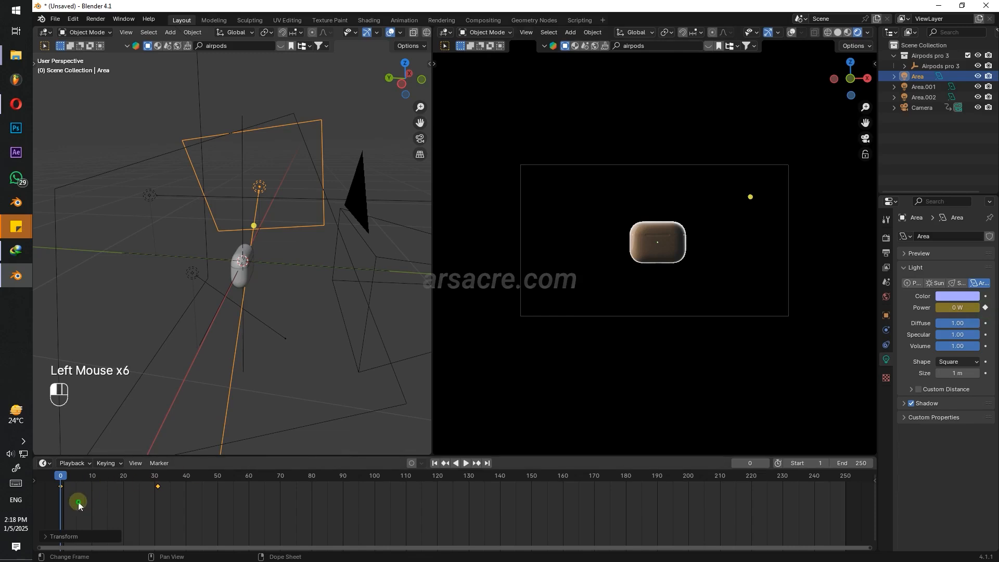
Shift the Area light's two power keyframes to frames 43 and 70, and play back the fade-in.
drag(70, 480, 256, 482)
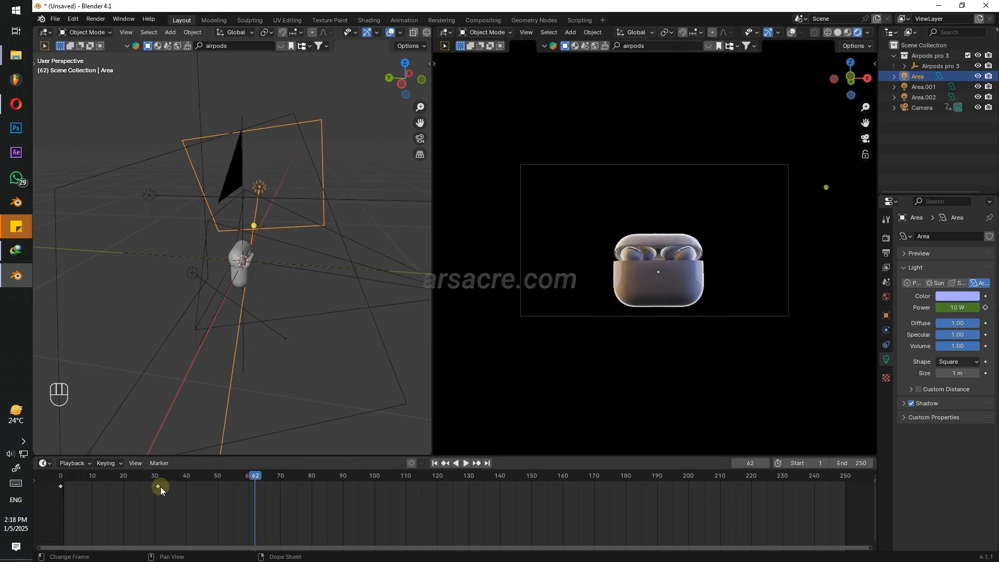
drag(158, 486, 252, 485)
drag(61, 486, 186, 473)
key(space)
key(space)
Keyframe the Area.001 light's power at 0 W on frame 38 and at 10 W on frame 60.
click(923, 87)
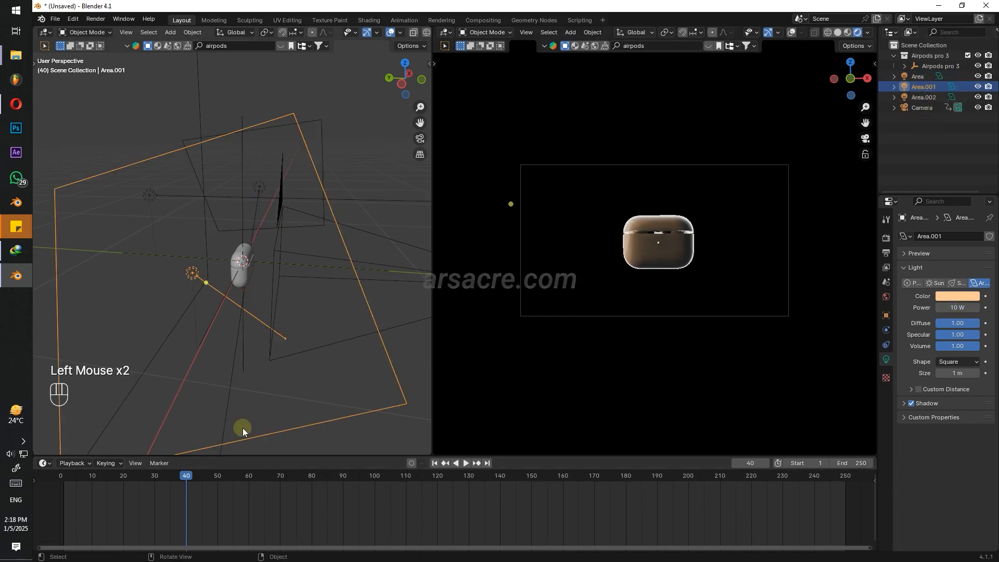
click(205, 475)
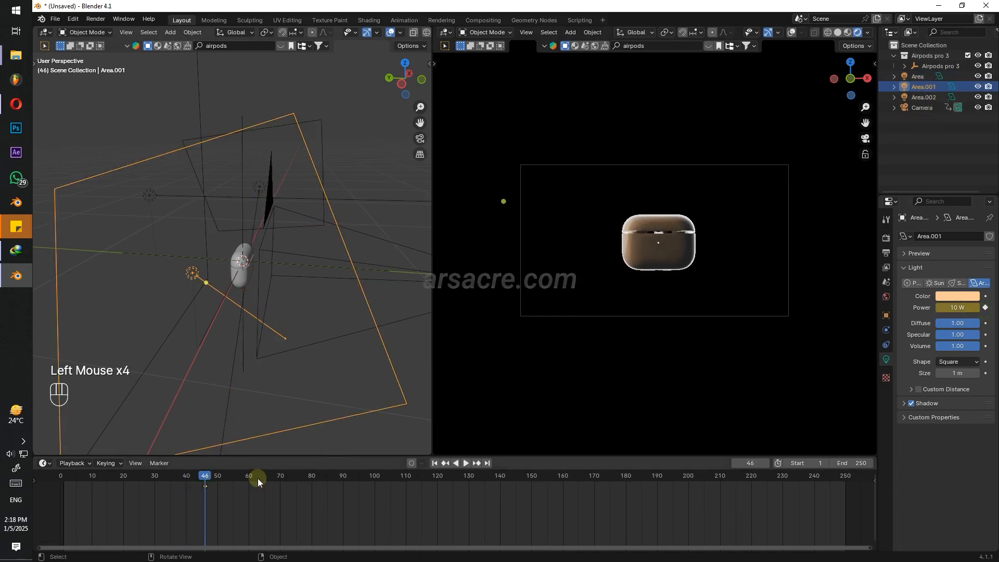
drag(208, 484, 253, 486)
drag(202, 475, 180, 475)
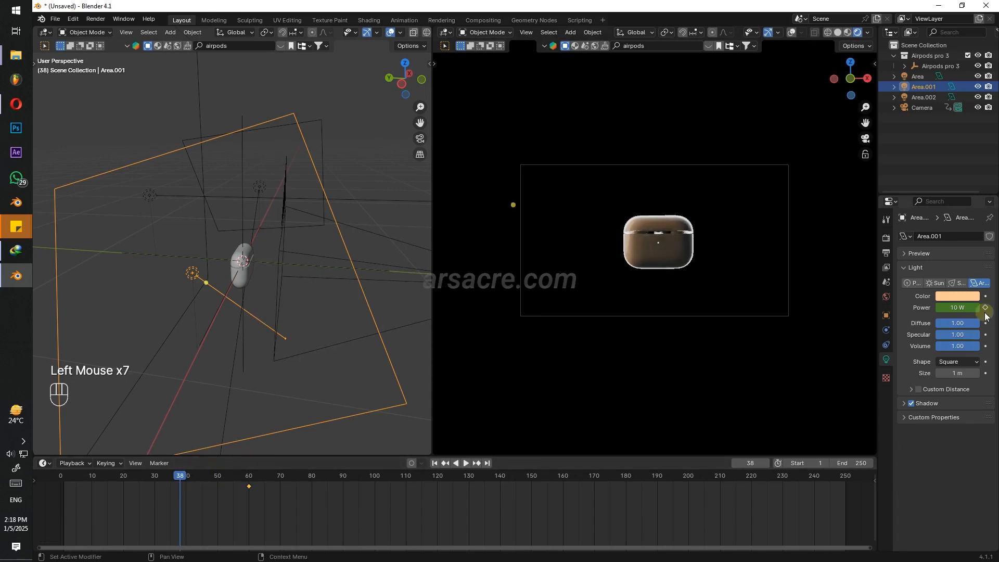
drag(969, 307, 942, 307)
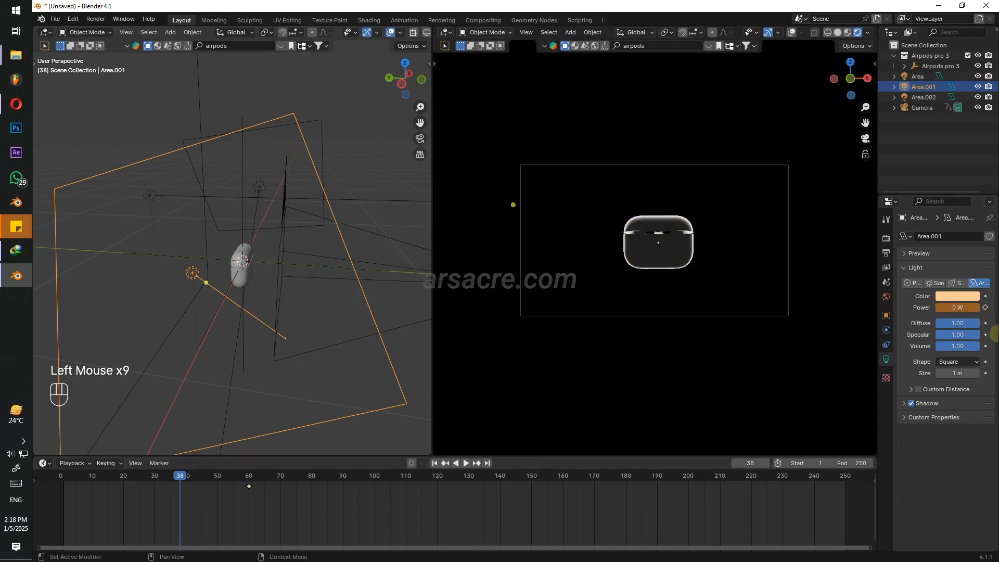
click(985, 308)
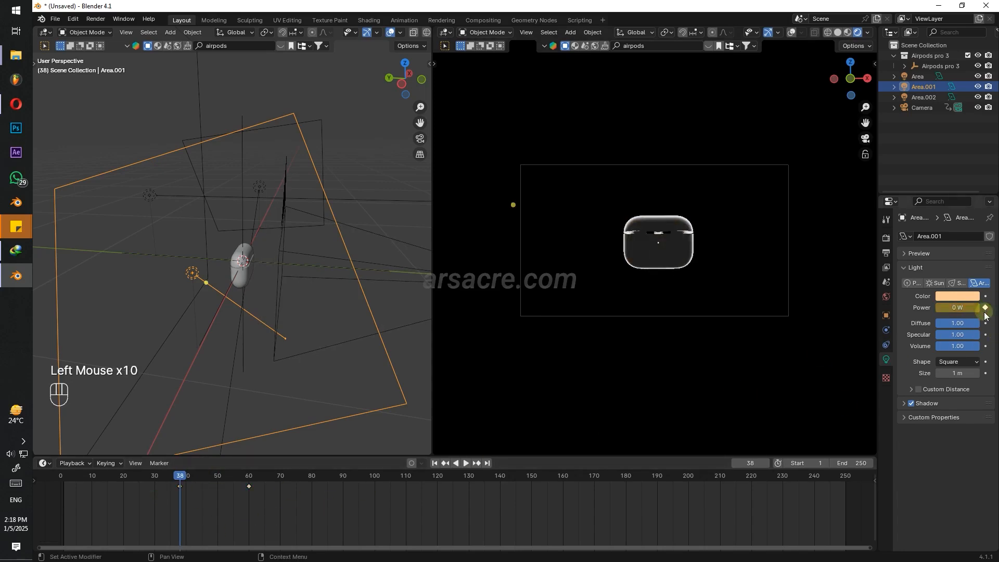
Go through the scene's lights and select the Area.002 light.
click(916, 107)
click(917, 76)
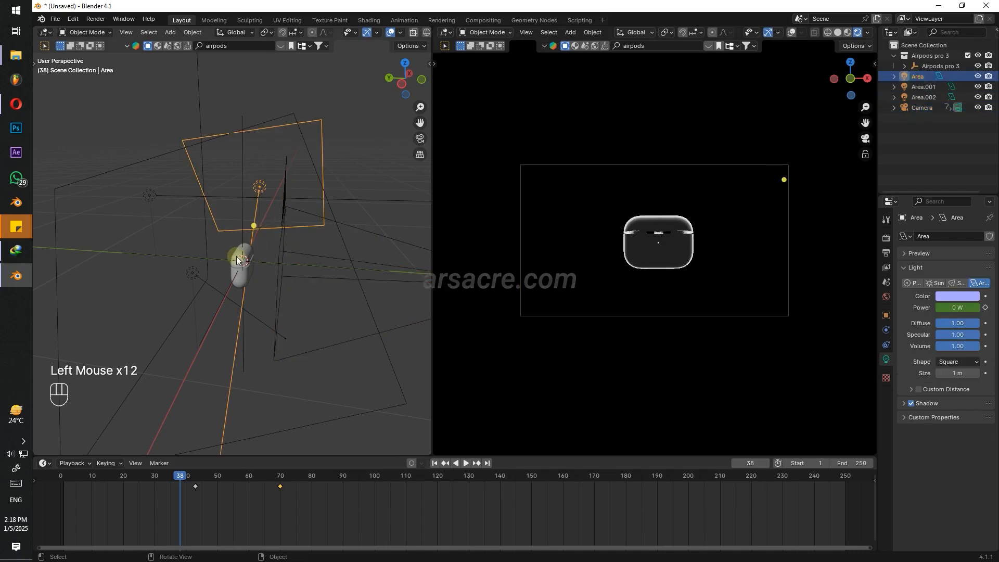
click(130, 244)
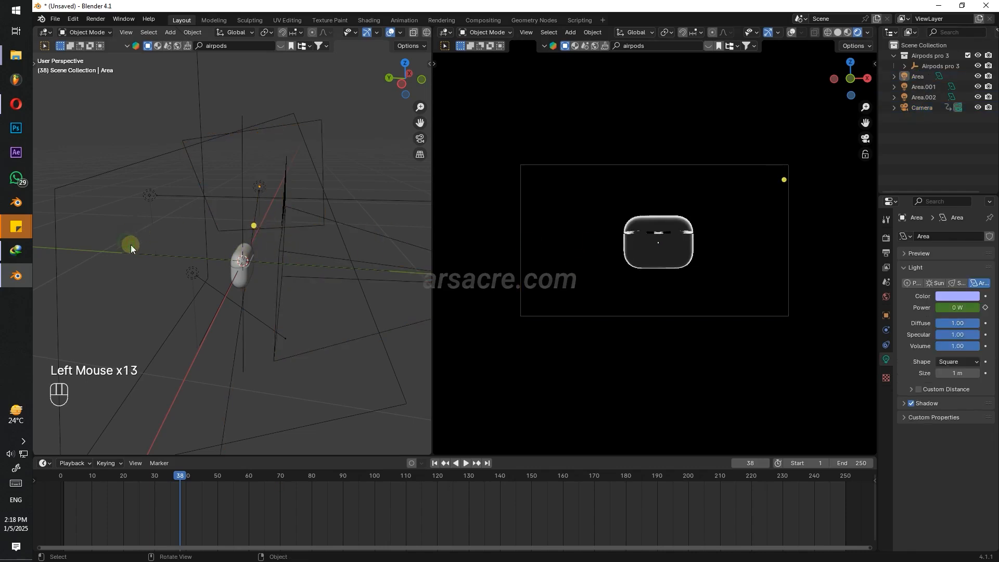
click(190, 275)
click(255, 194)
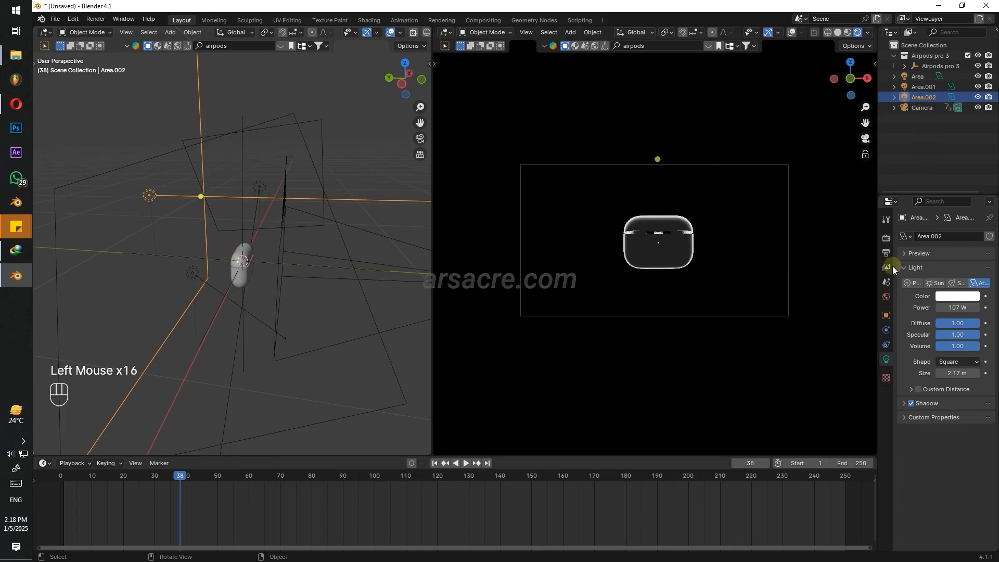
key(g)
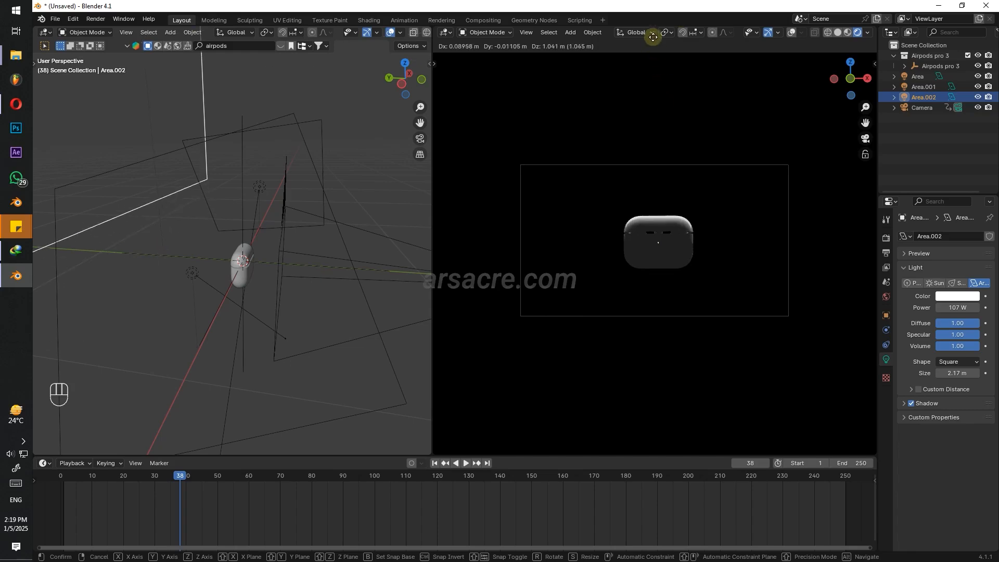
key(Escape)
key(g)
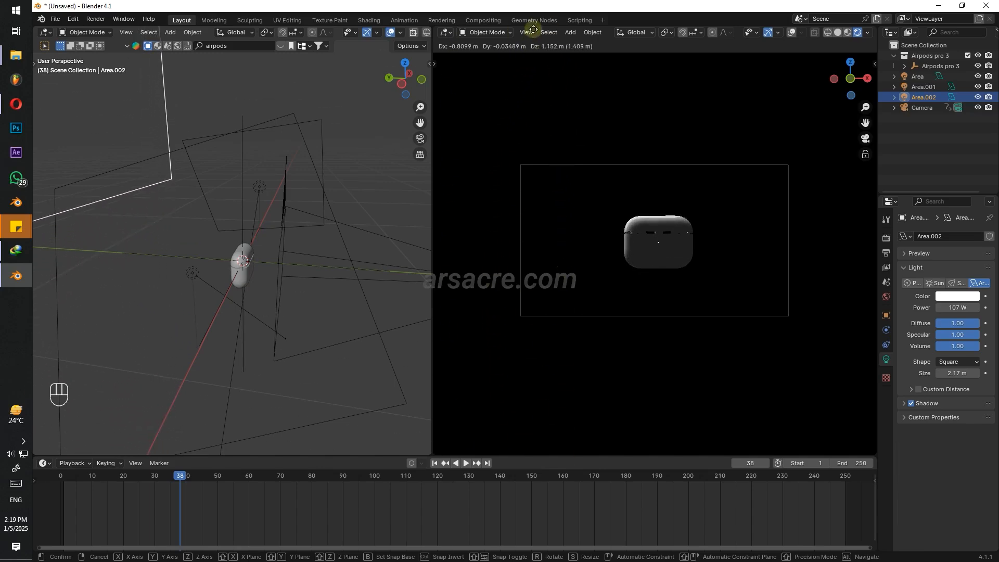
key(Escape)
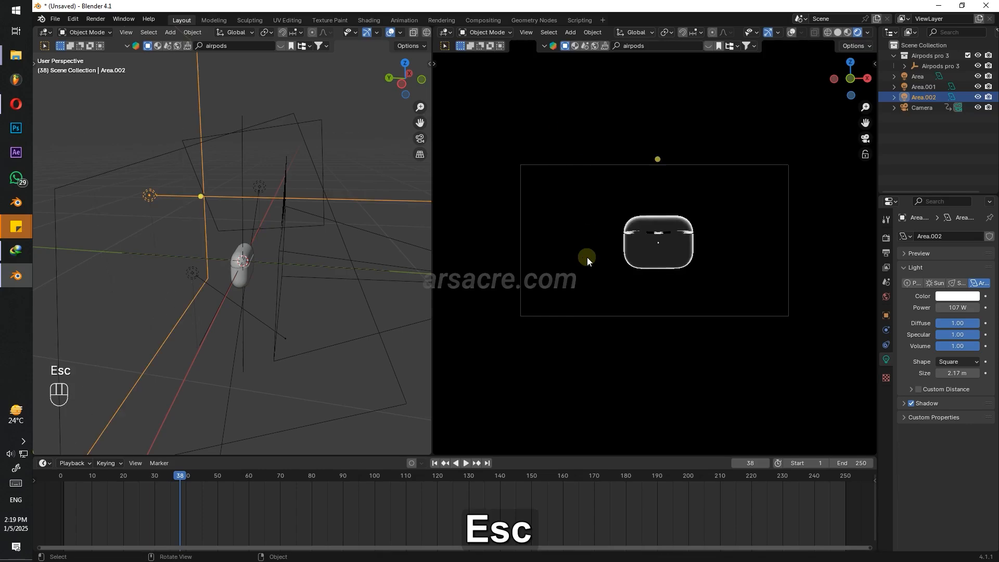
click(886, 315)
key(g)
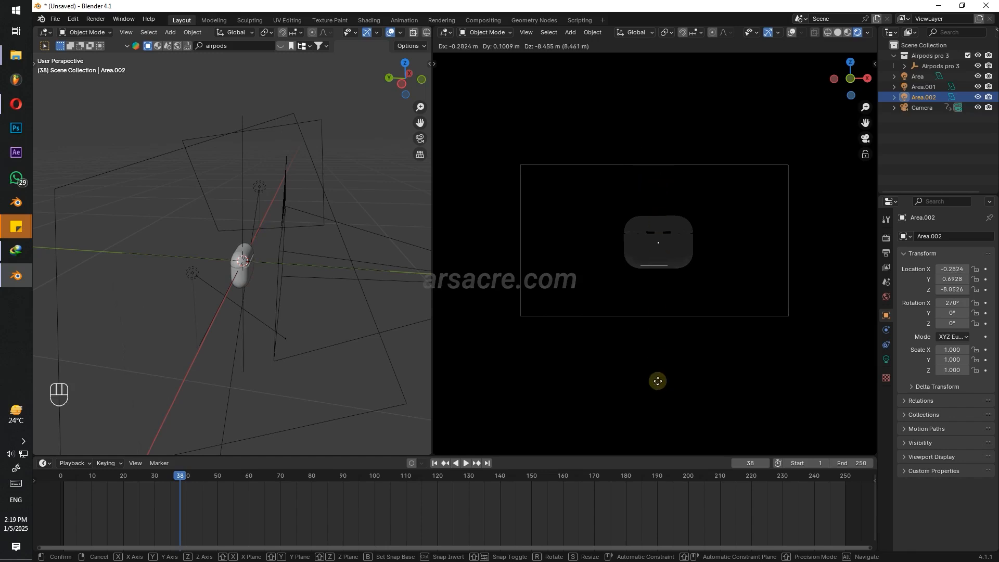
key(Escape)
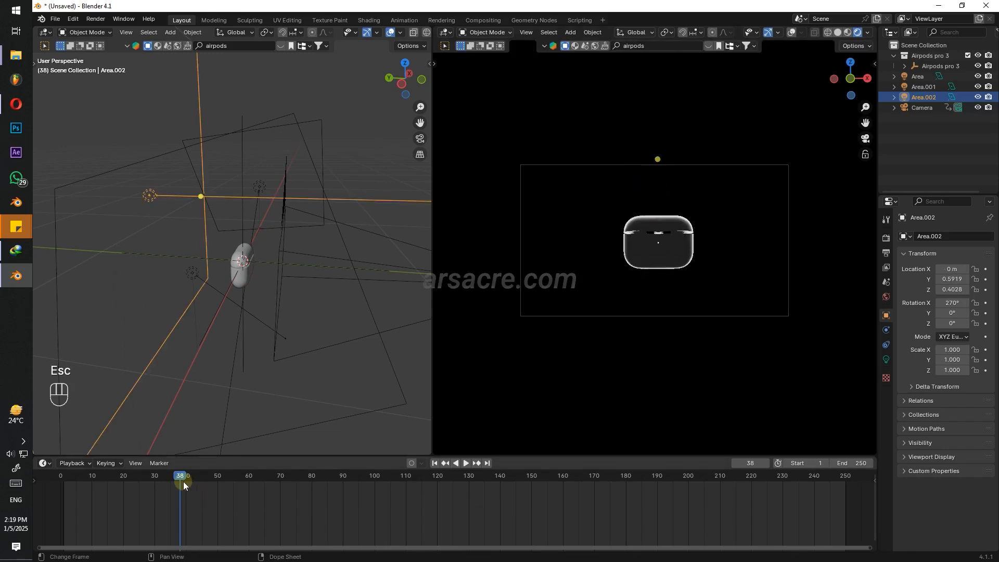
Keyframe the Area.002 light's power at 107 W and move that keyframe to frame 33.
drag(181, 480, 145, 481)
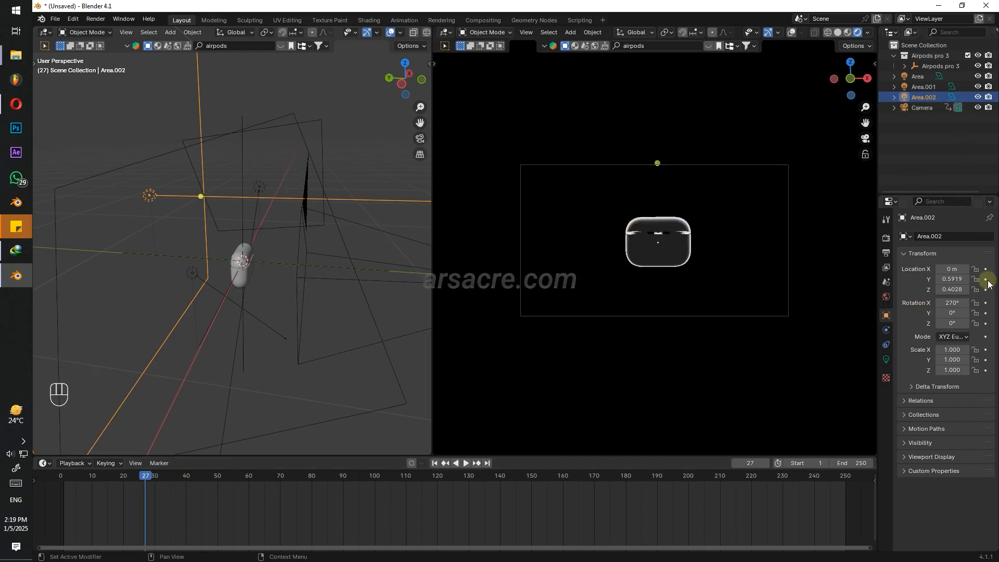
click(886, 360)
drag(957, 307, 945, 308)
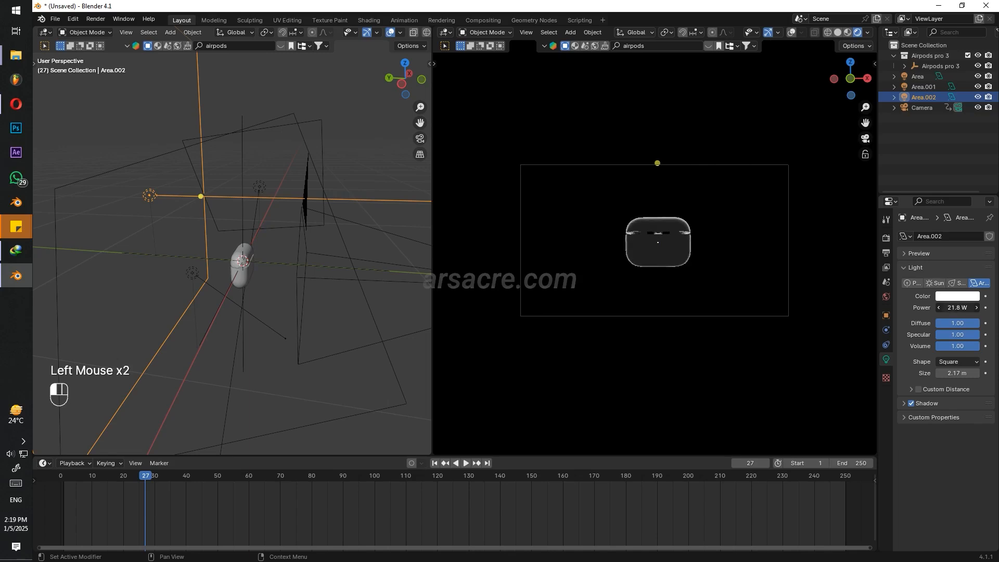
key(ctrl+z)
click(985, 307)
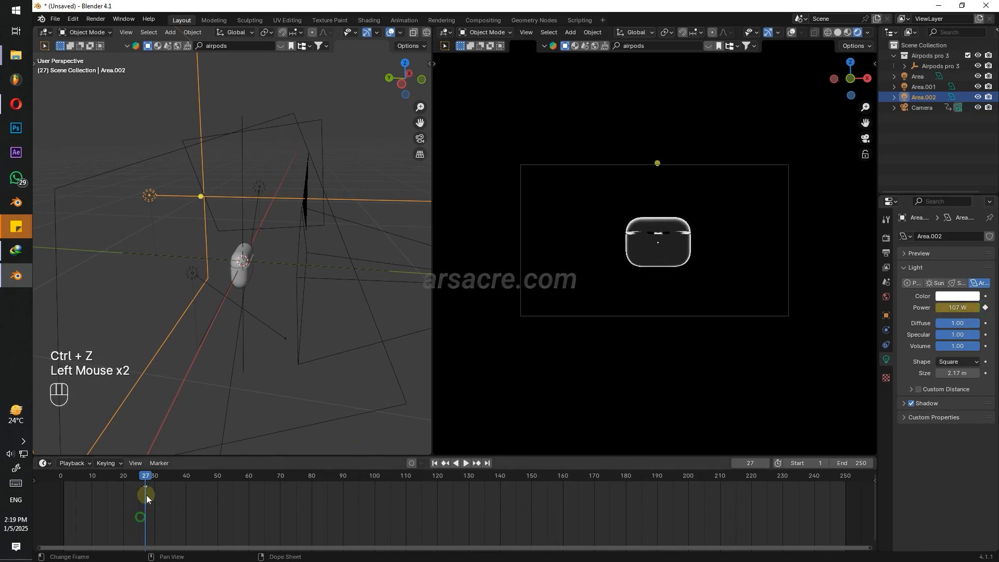
drag(146, 487, 82, 478)
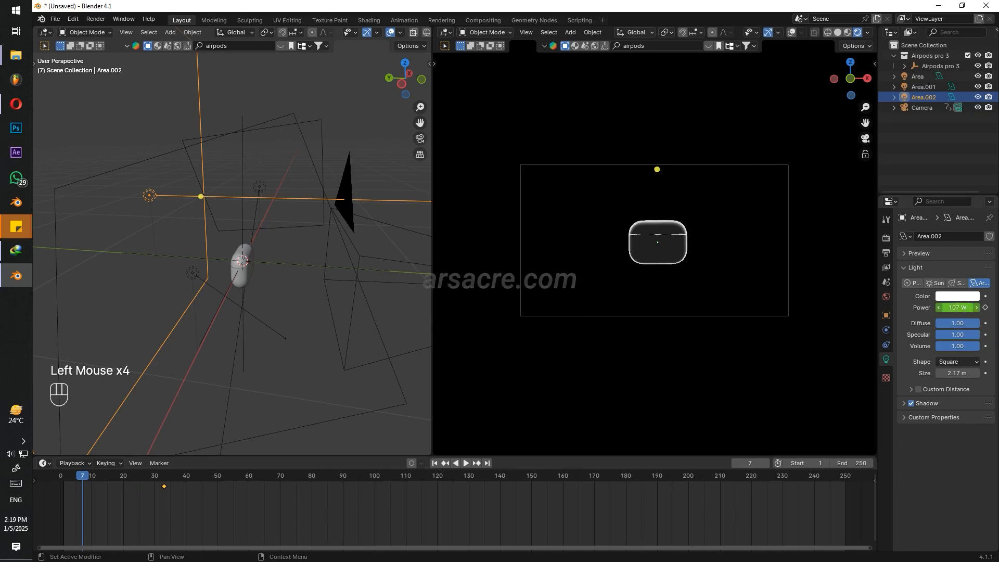
Set the Area.002 light's power to 0 W at frame 7 and keyframe it.
text(0)
key(Return)
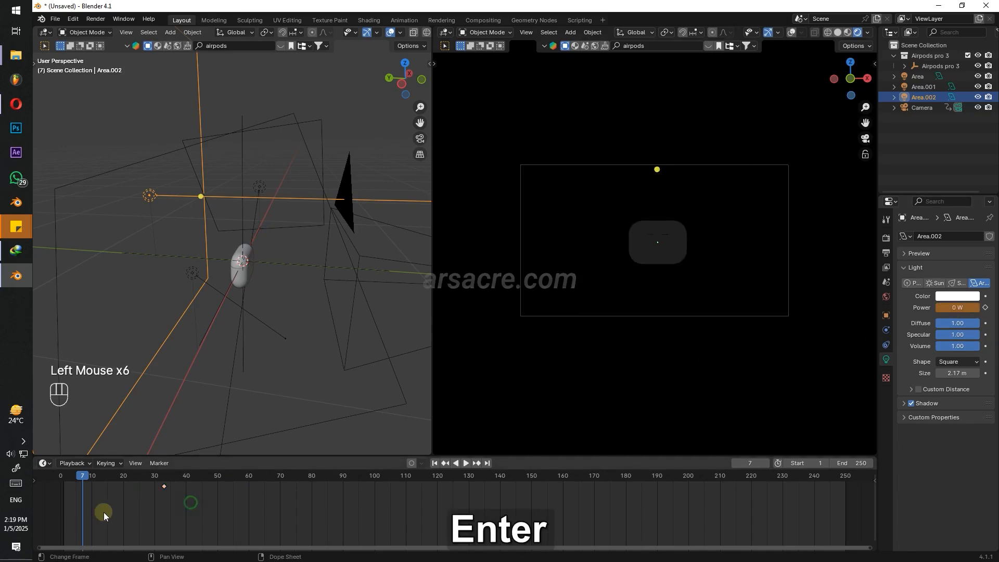
key(i)
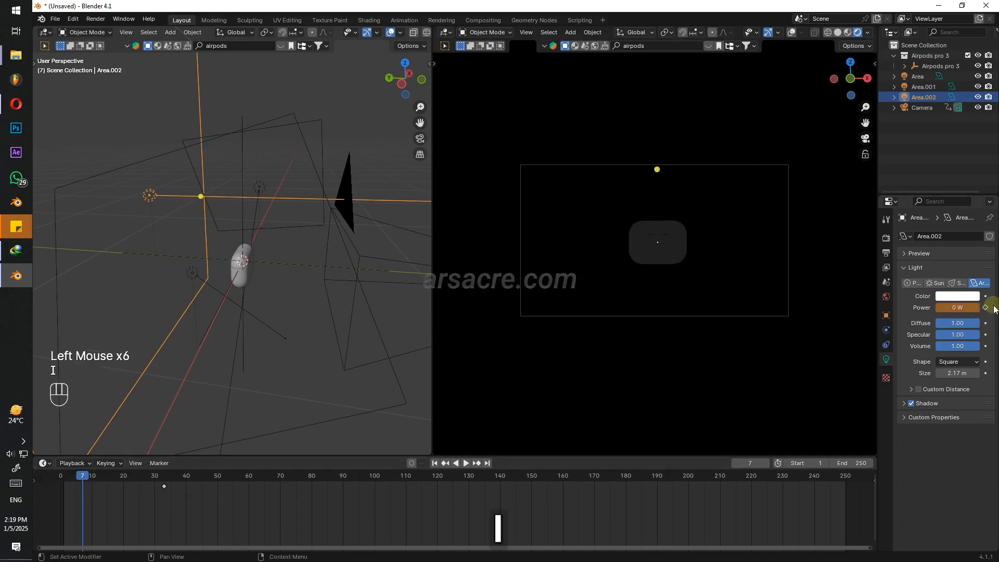
key(Escape)
click(984, 308)
click(137, 543)
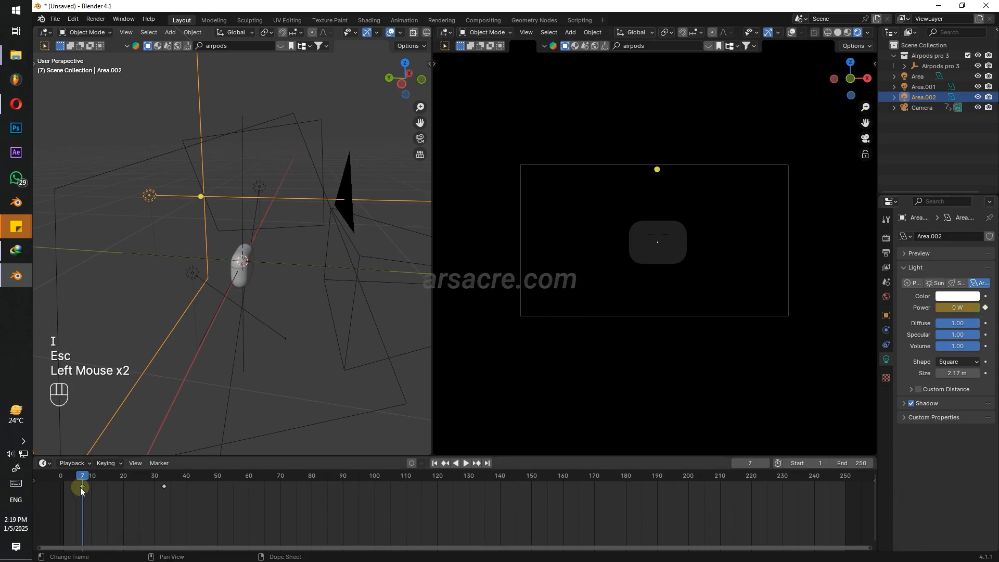
Move the Area.002 light's 0 W keyframe to frame 2 and its 107 W keyframe to frame 15, and preview the animation.
drag(81, 487, 65, 487)
drag(165, 487, 110, 487)
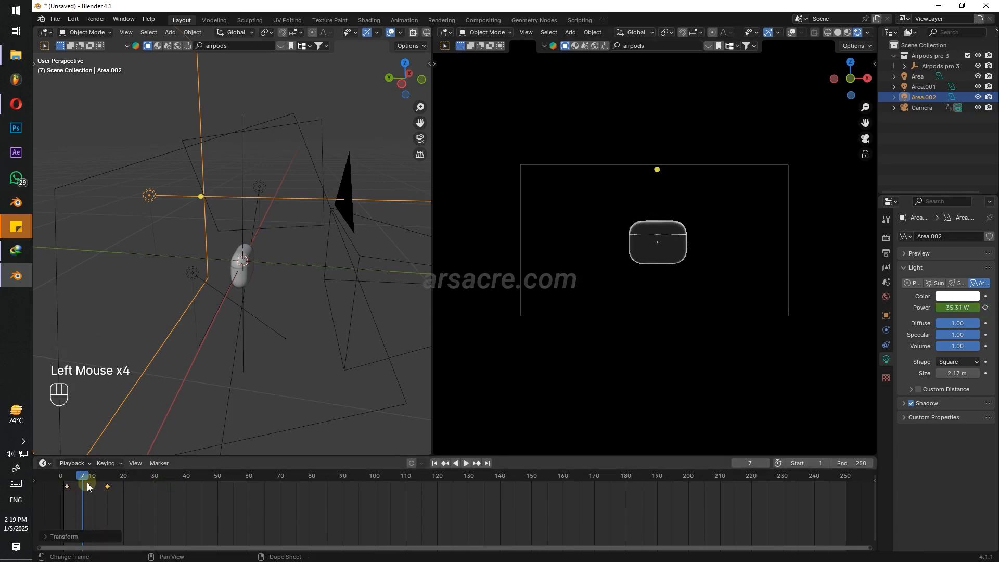
click(86, 487)
click(67, 487)
key(space)
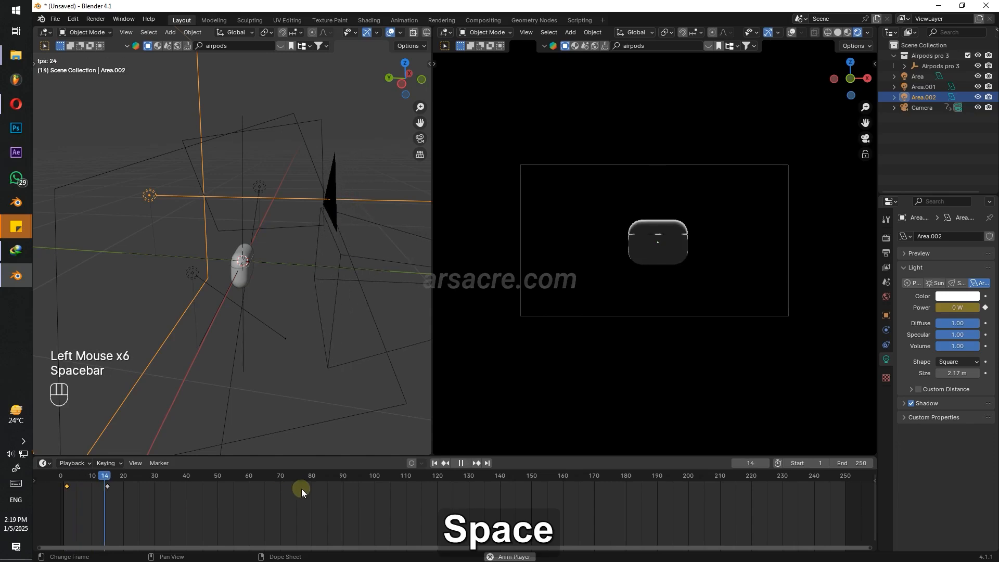
key(space)
Slow the Area.002 light's fade-in by moving its 107 W keyframe to frame 34, and replay it from the start.
click(108, 486)
drag(108, 485, 168, 484)
drag(132, 475, 65, 480)
key(space)
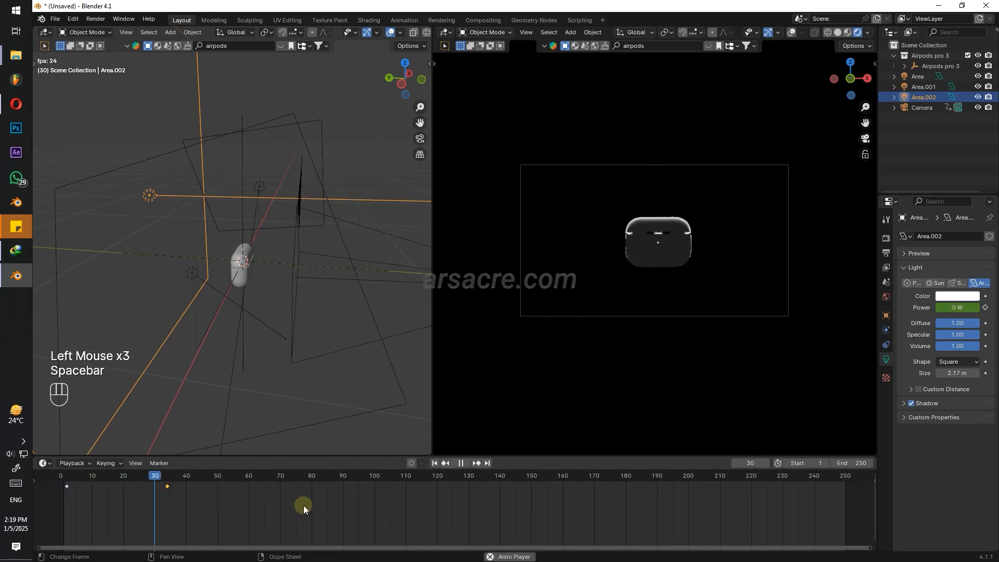
key(space)
Set the Area.002 light's power to 0 W at frame 41, past its second power keyframe.
click(191, 477)
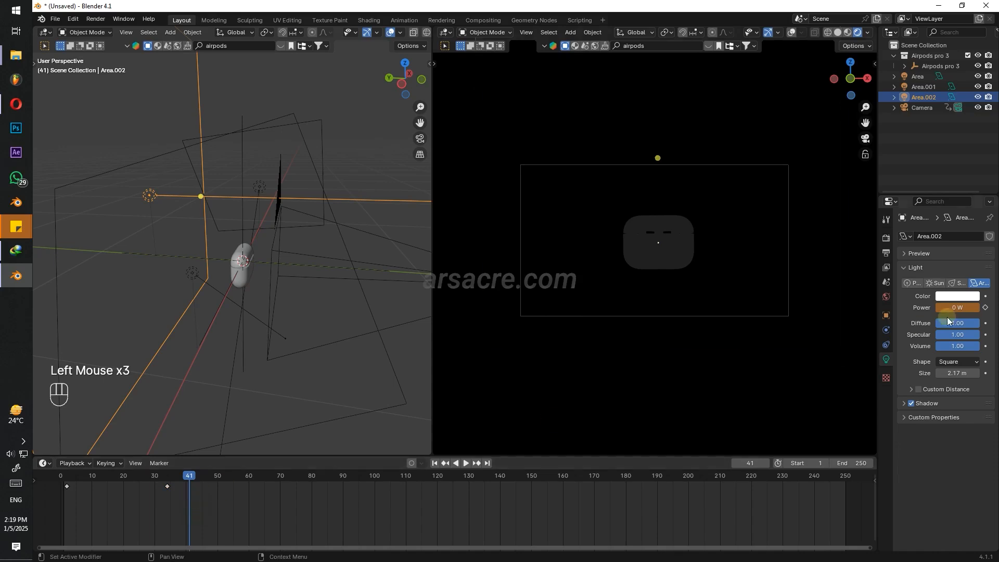
drag(200, 486, 286, 478)
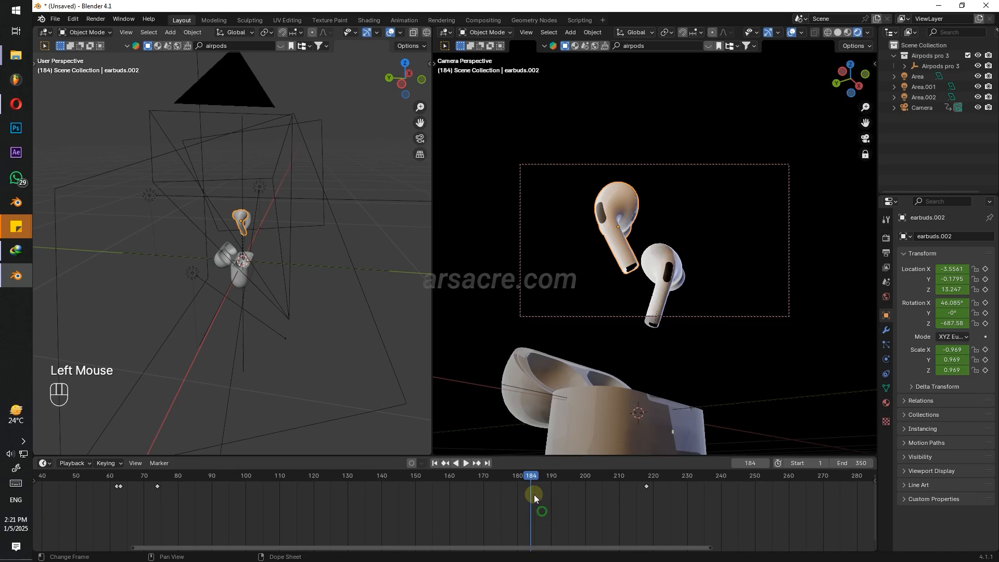
Try raising earbuds.002 along Z at frame 208 from a location keyframe at frame 185, undoing the move and deleting that keyframe.
mouse_move(534, 475)
mouse_down()
mouse_move(510, 474)
mouse_move(534, 477)
mouse_up()
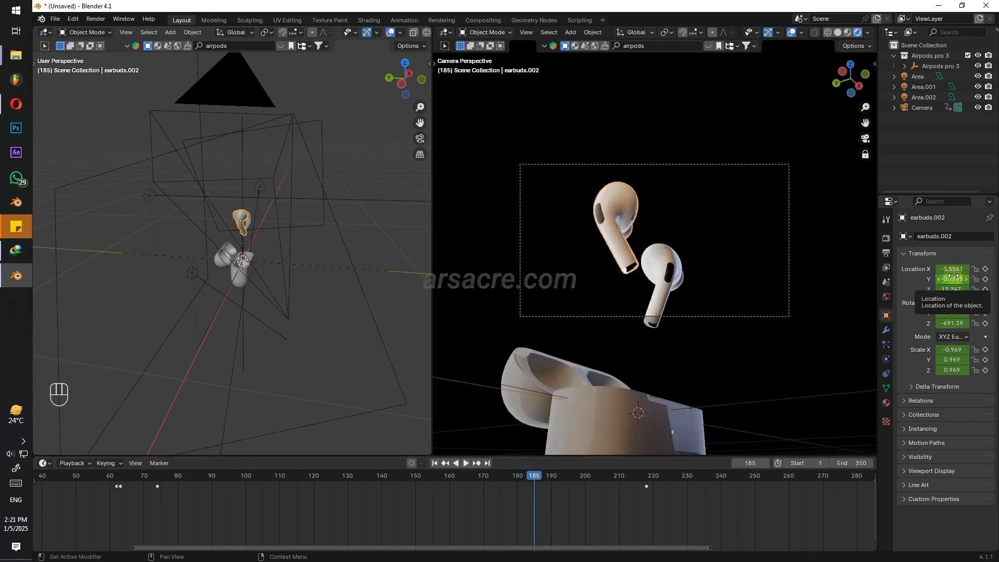
key(i)
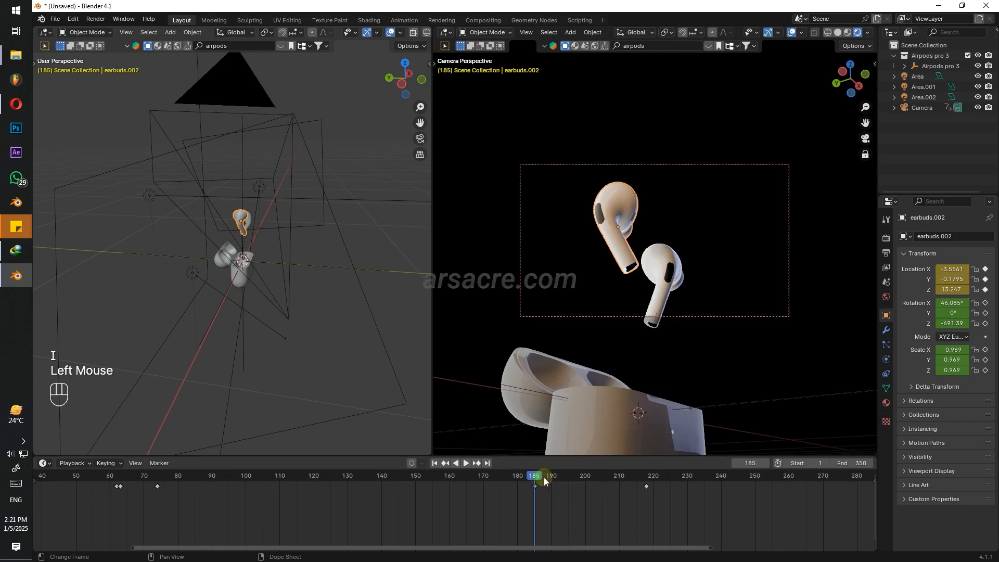
drag(544, 477, 611, 482)
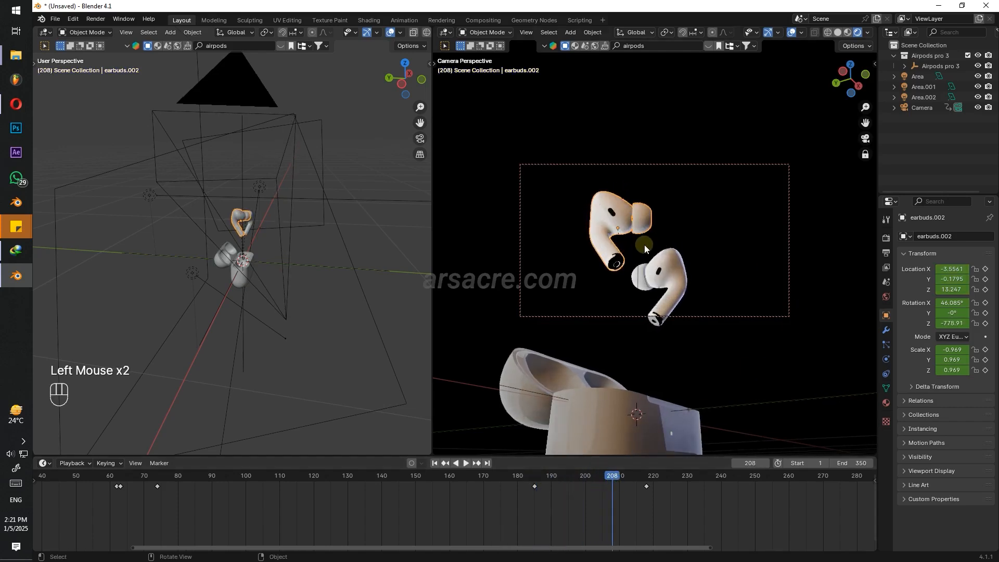
key(g)
key(z)
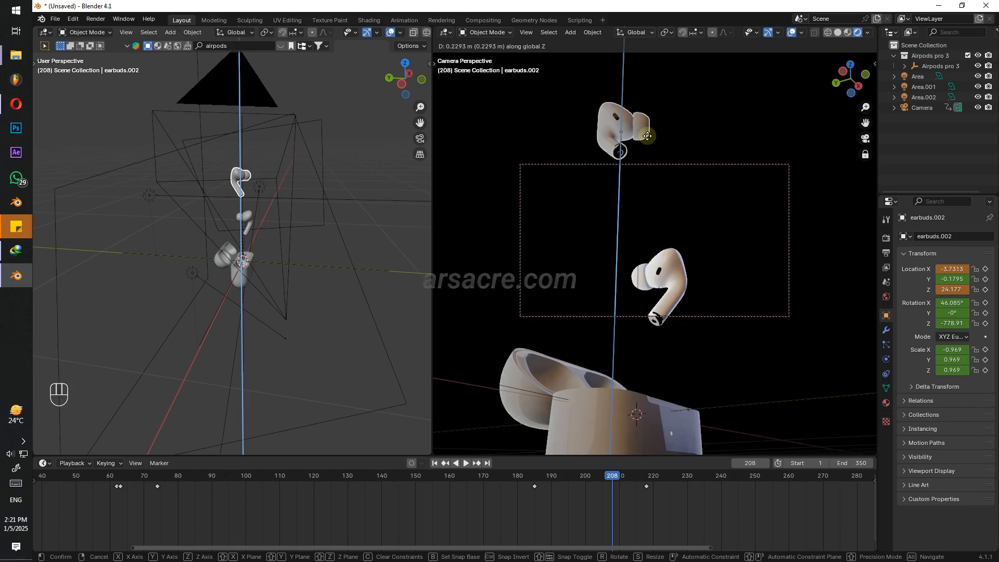
click(646, 136)
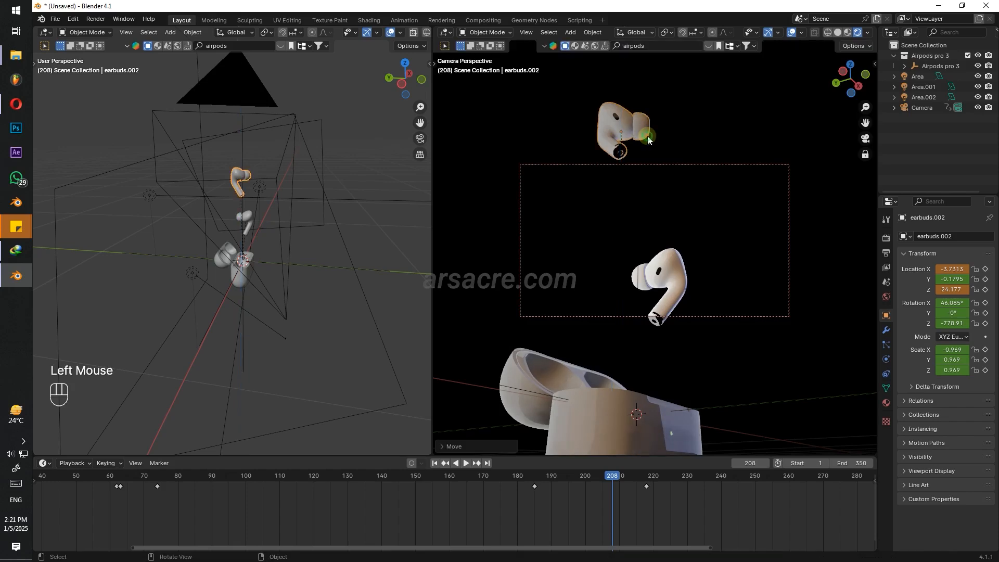
key(ctrl+z)
click(524, 488)
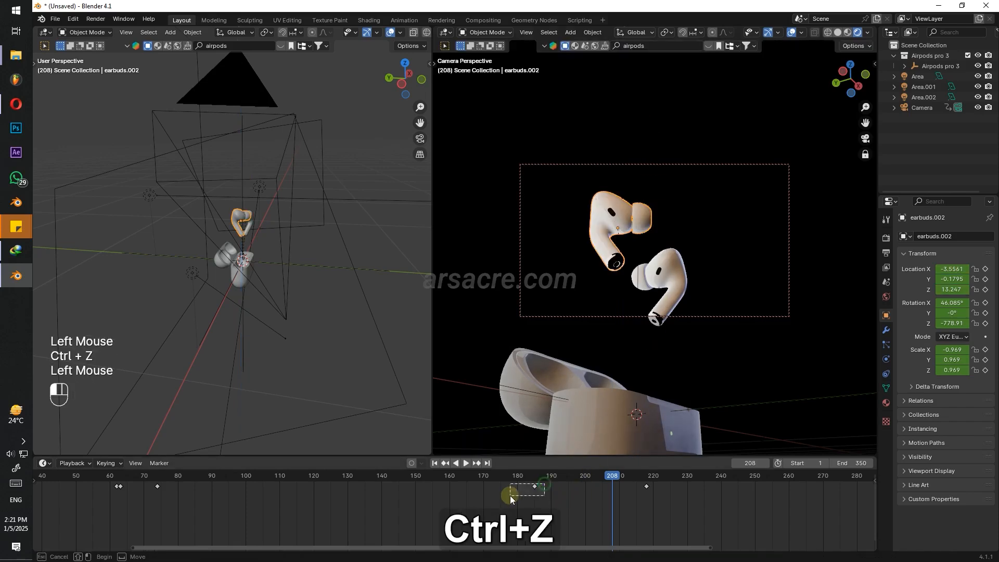
key(Delete)
Select the Camera and preview its motion around its frame 190 keyframe.
click(922, 107)
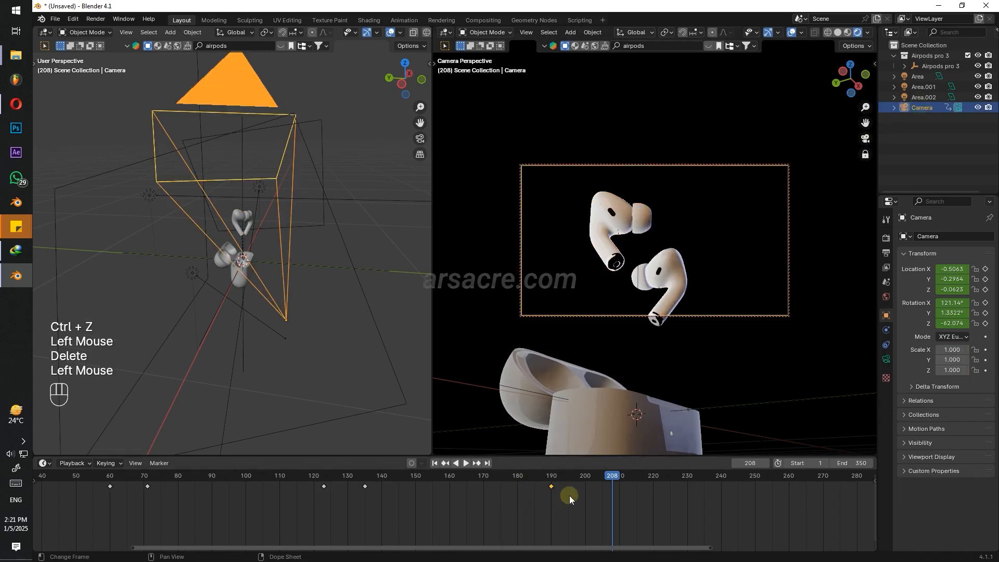
click(551, 477)
key(space)
click(527, 481)
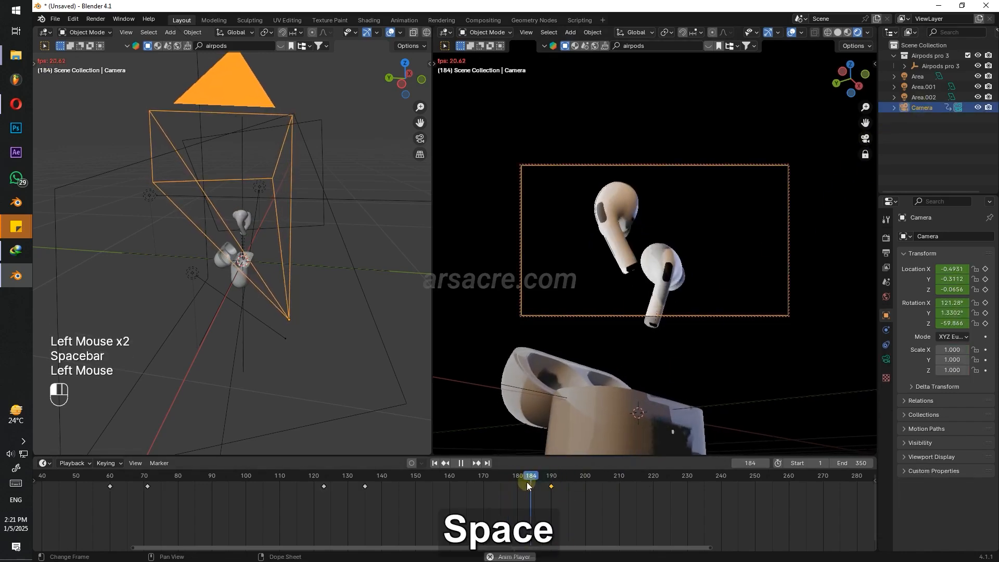
key(space)
Raise the Camera about 0.27 m along Z at frame 205 and keyframe its location.
drag(569, 489, 603, 482)
key(g)
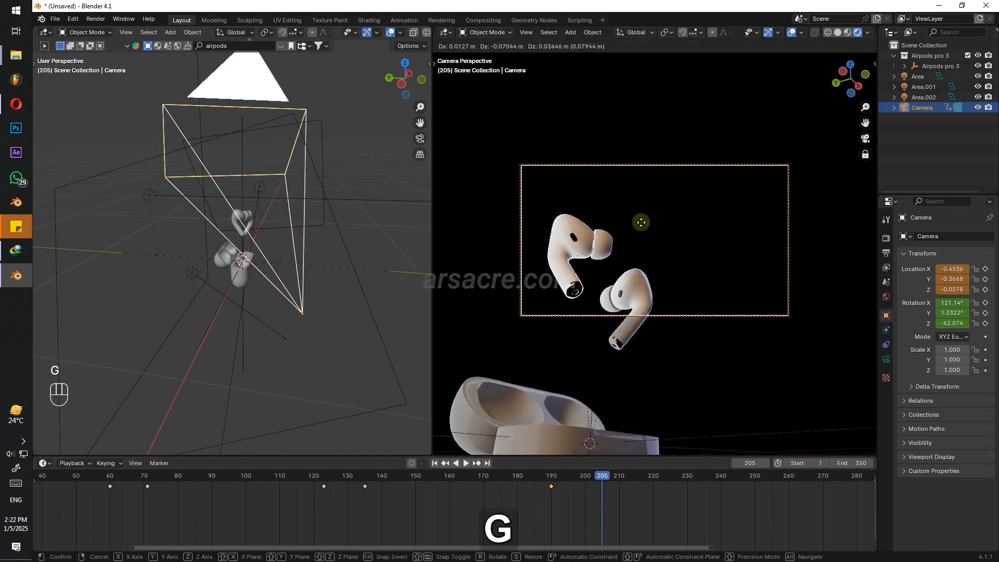
key(Escape)
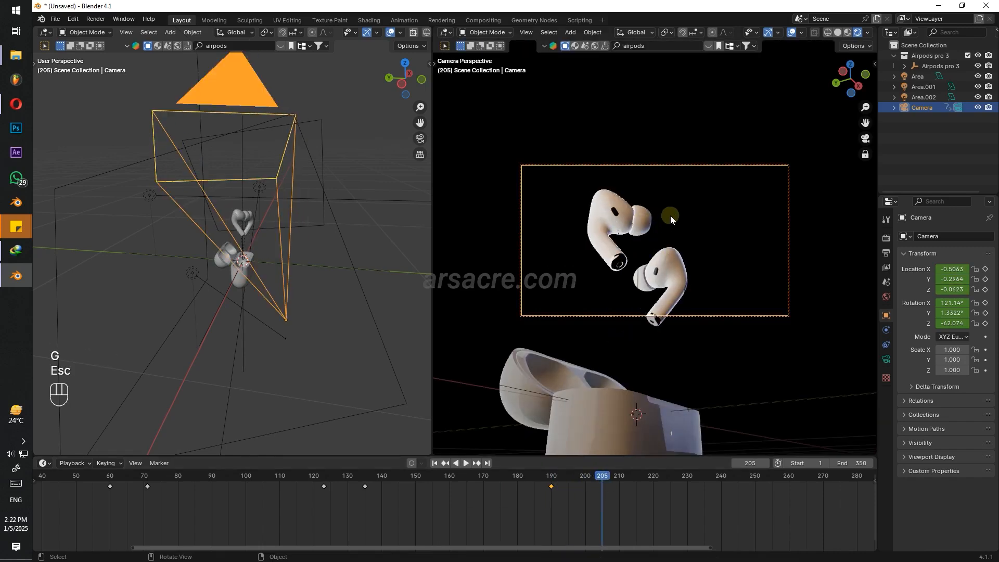
key(g)
key(z)
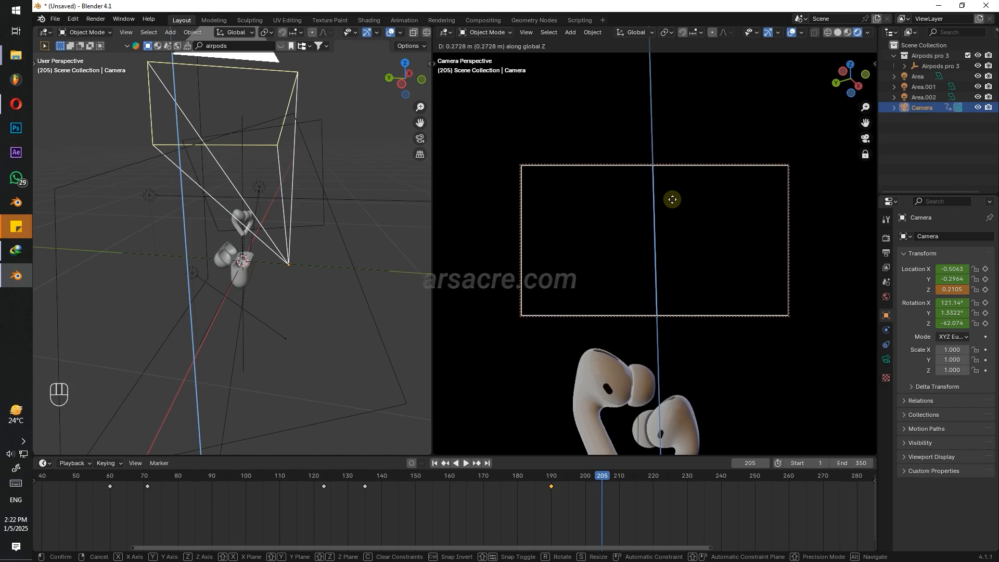
click(672, 199)
key(i)
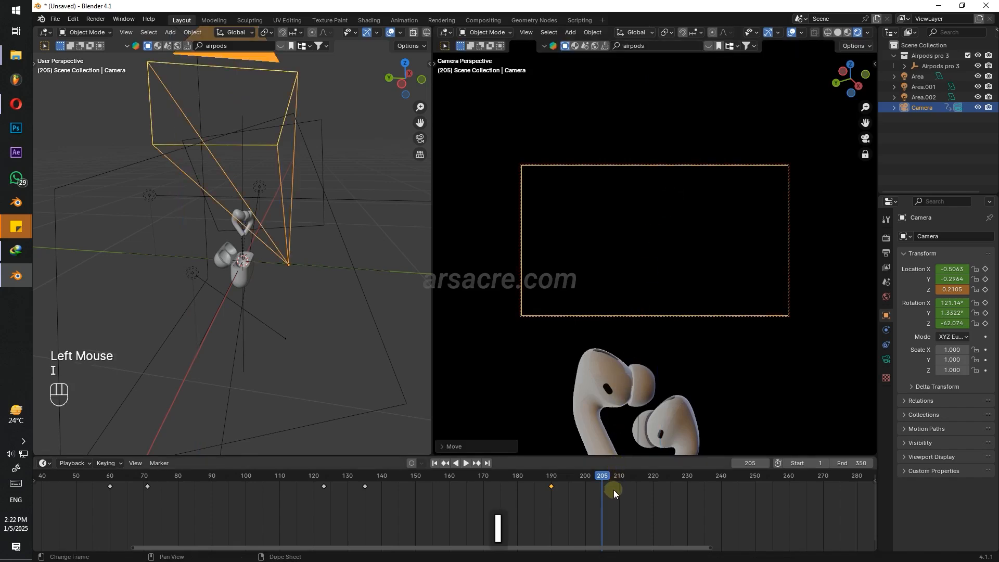
key(i)
Keyframe the location of earbuds.002 at frame 190, in line with the camera's keyframe.
click(602, 476)
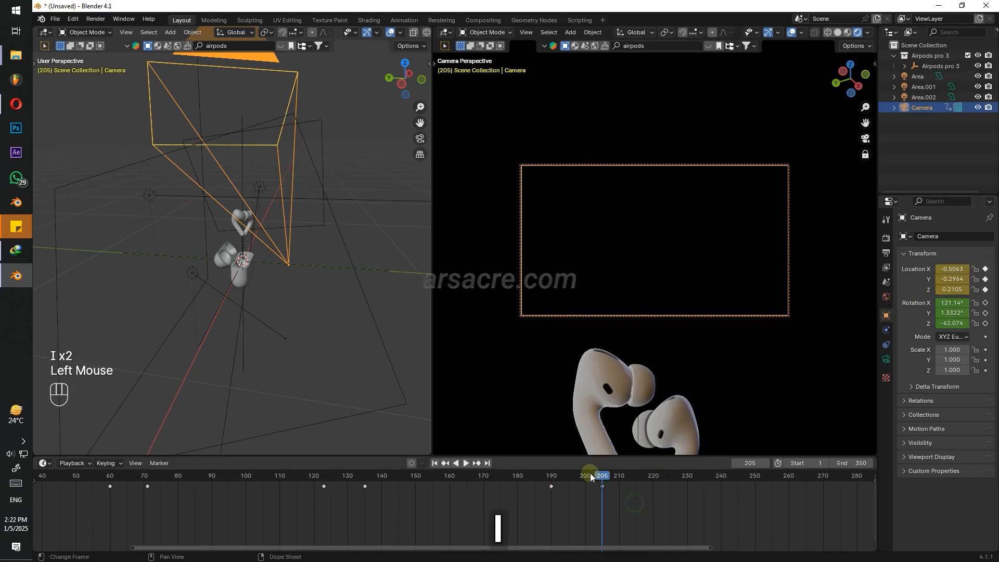
click(552, 476)
click(551, 487)
click(847, 456)
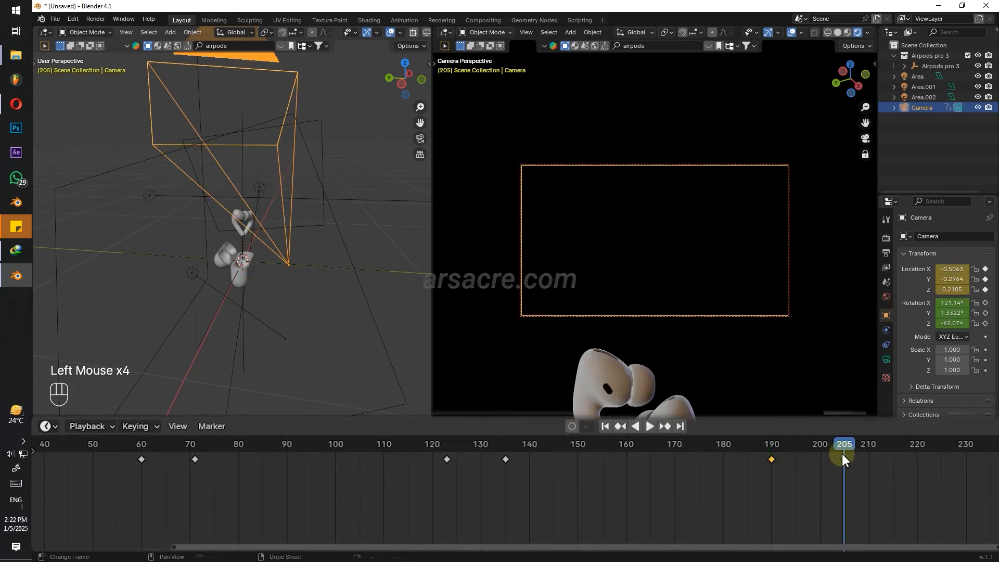
click(770, 454)
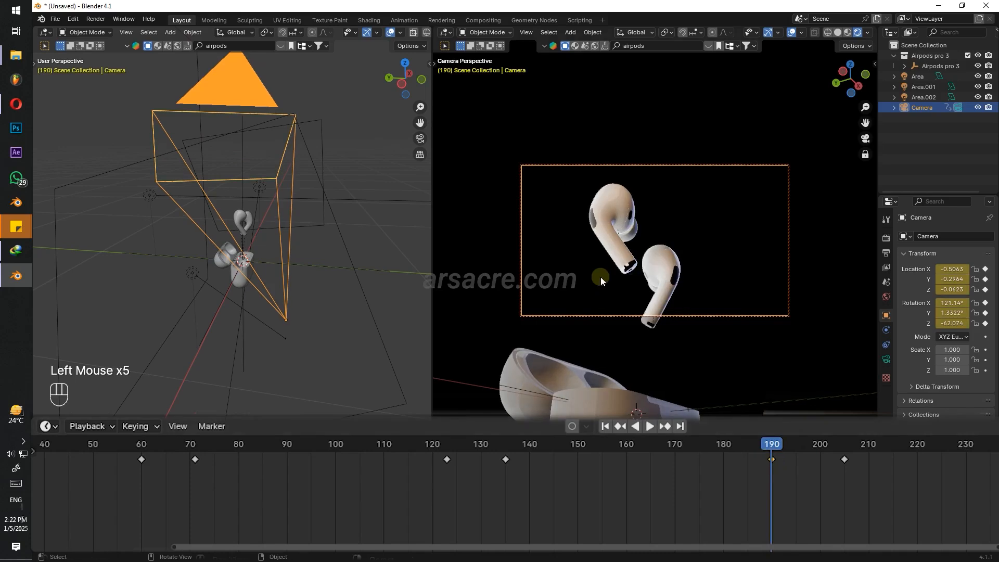
click(618, 222)
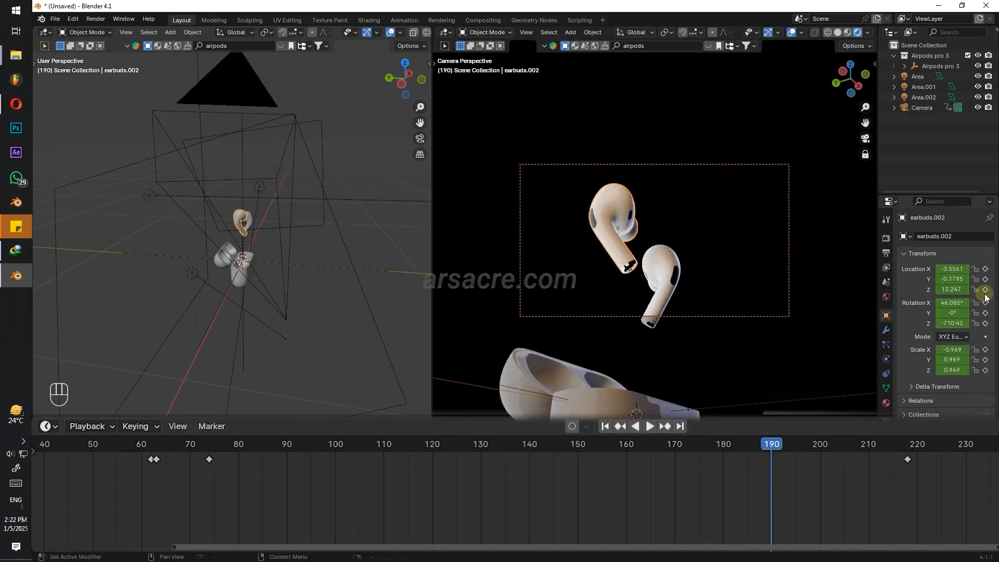
key(i)
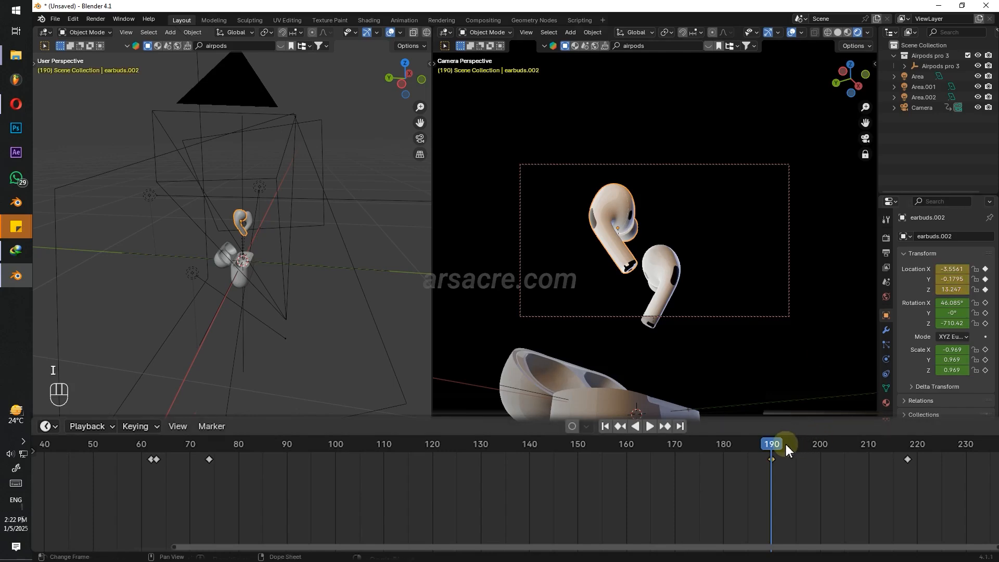
Raise earbuds.002 along Z above the camera frame at frame 200, to a Z location of 31.973, and keyframe its location.
drag(782, 444, 821, 466)
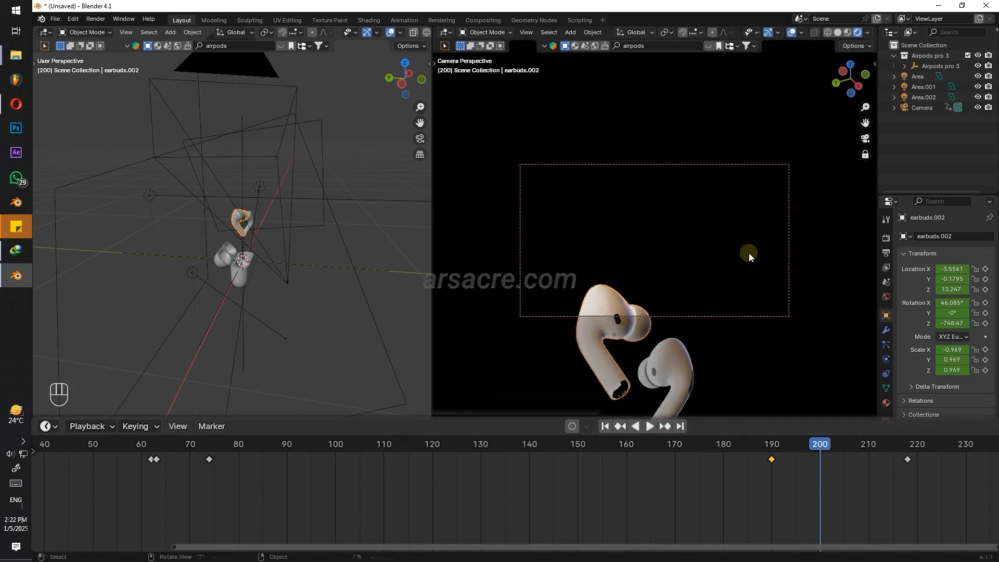
key(g)
key(z)
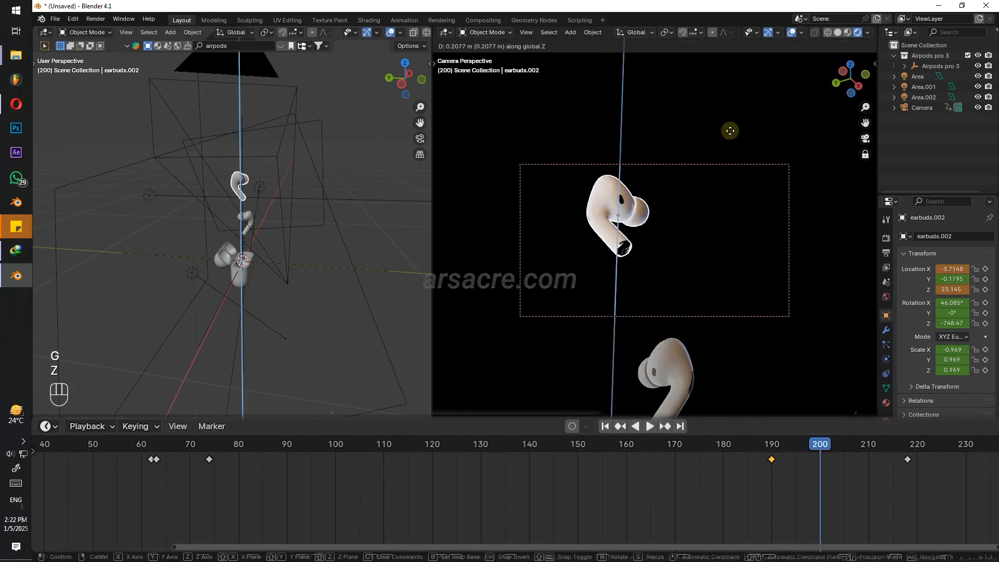
click(718, 48)
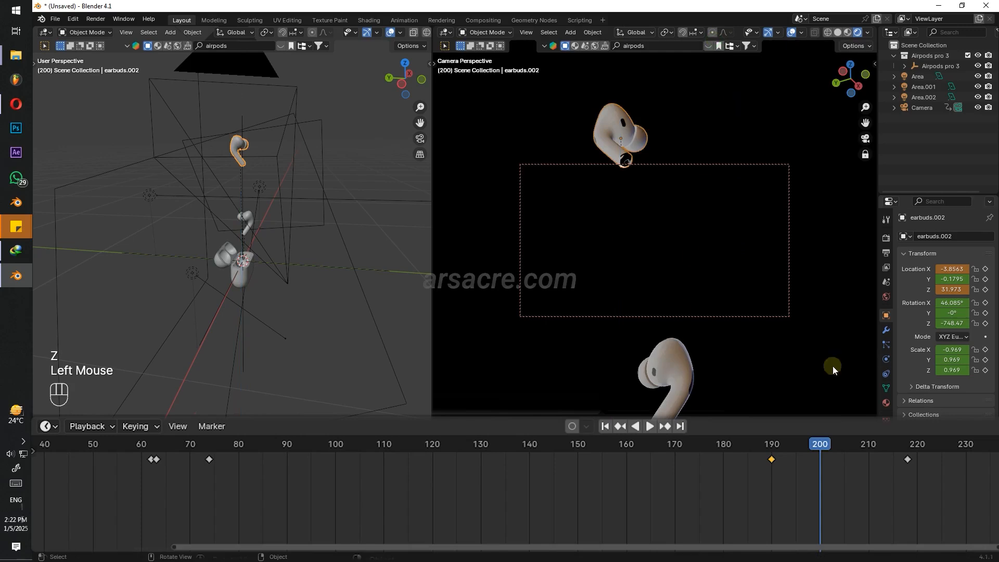
key(i)
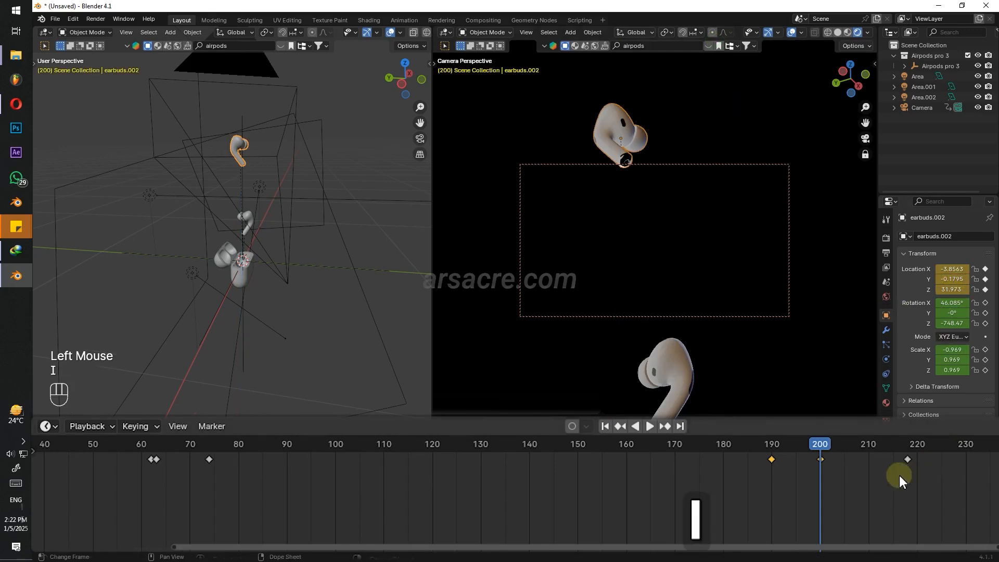
Move the two upward-motion keyframes of earbuds.002 to frames 180 and 198 and check the motion.
drag(814, 446, 613, 503)
drag(551, 488, 524, 486)
click(568, 495)
drag(552, 476, 514, 485)
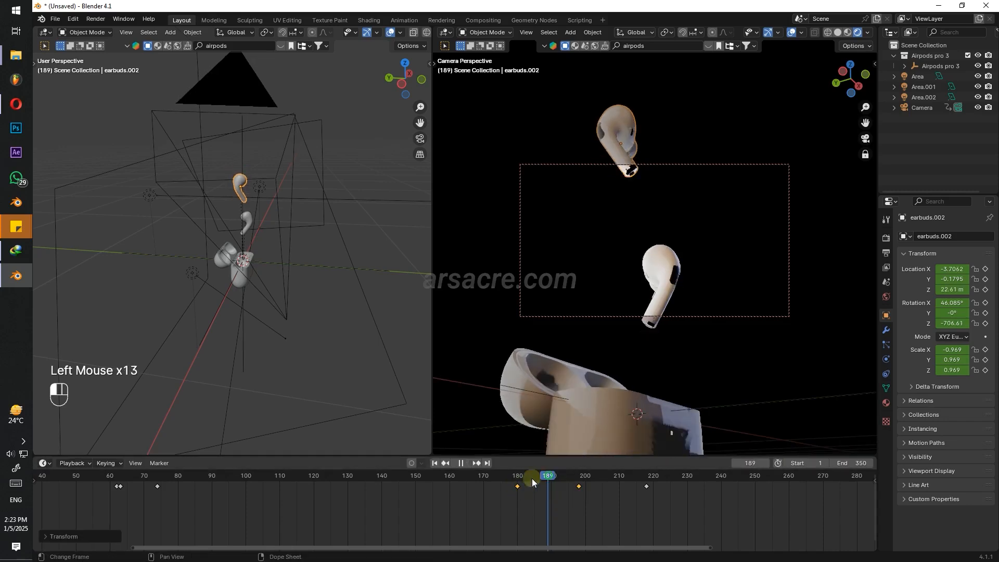
Set the interpolation of the selected earbuds.002 keyframes to Bézier and preview the motion.
key(t)
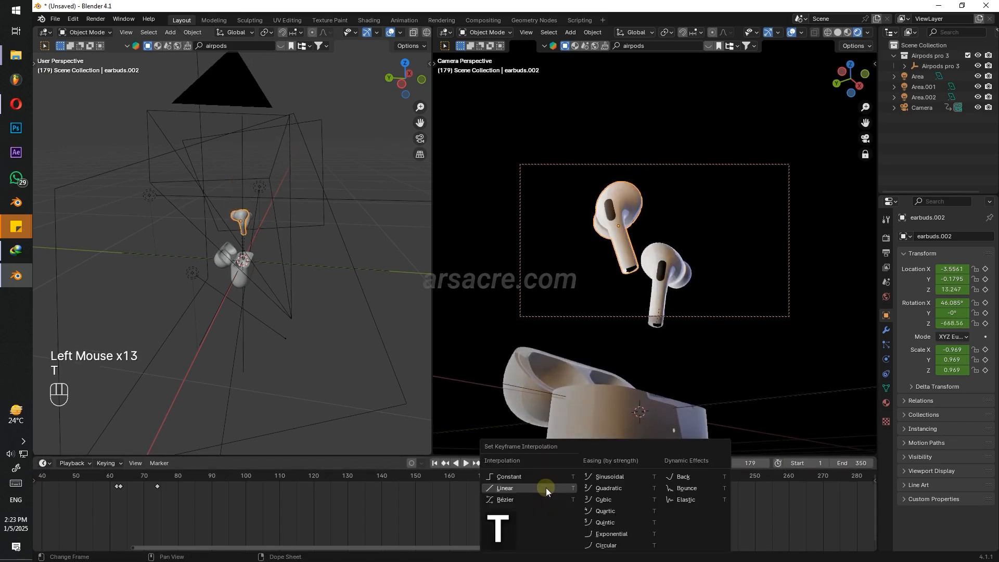
click(513, 498)
key(space)
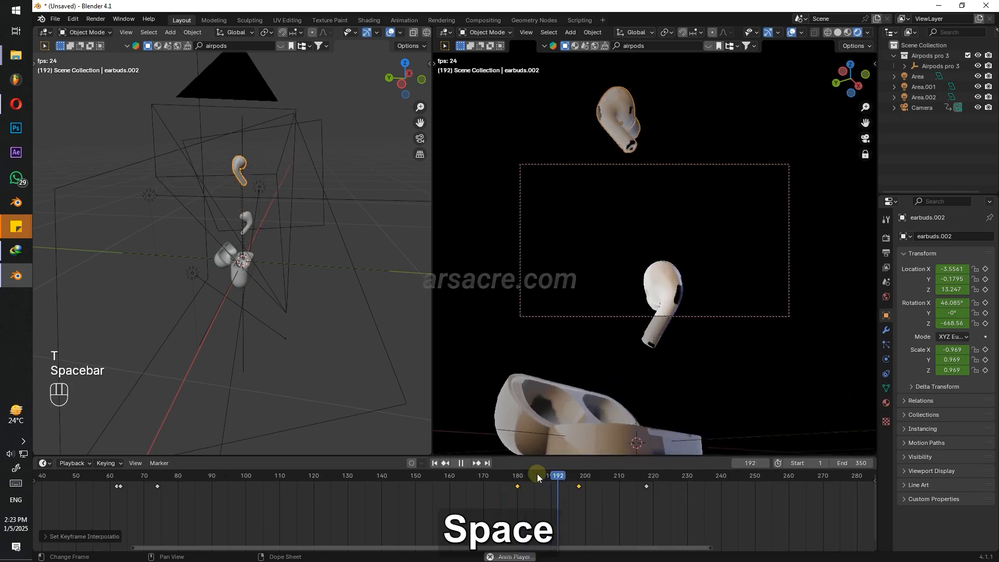
key(space)
Move the first upward-motion keyframe of earbuds.002 to frame 171 and replay the motion.
click(511, 477)
click(517, 487)
drag(511, 479, 476, 479)
key(space)
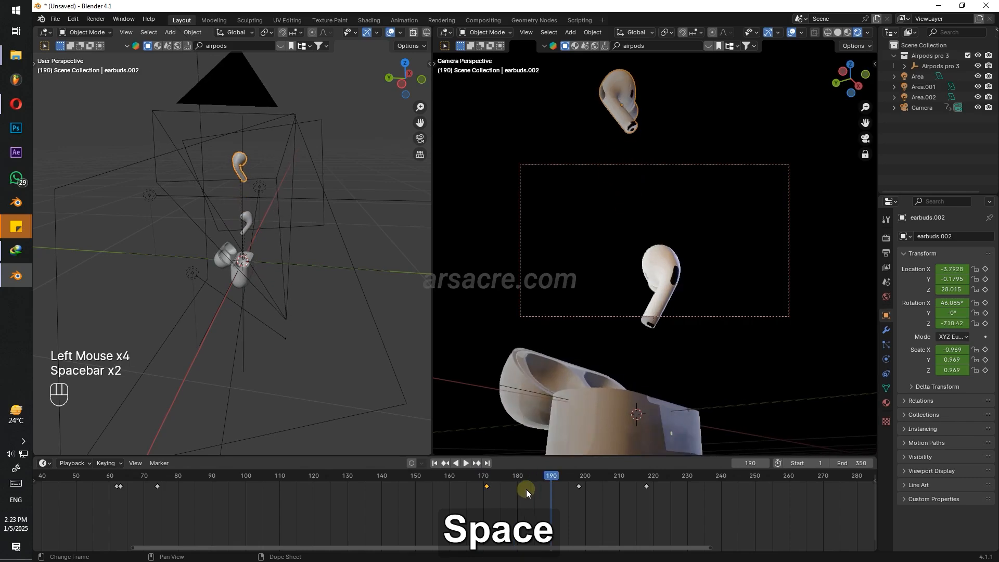
Retime the upward motion of earbuds.002 to start at frame 179 and end at frame 201, and replay it.
click(487, 487)
drag(487, 486, 579, 481)
key(space)
click(558, 474)
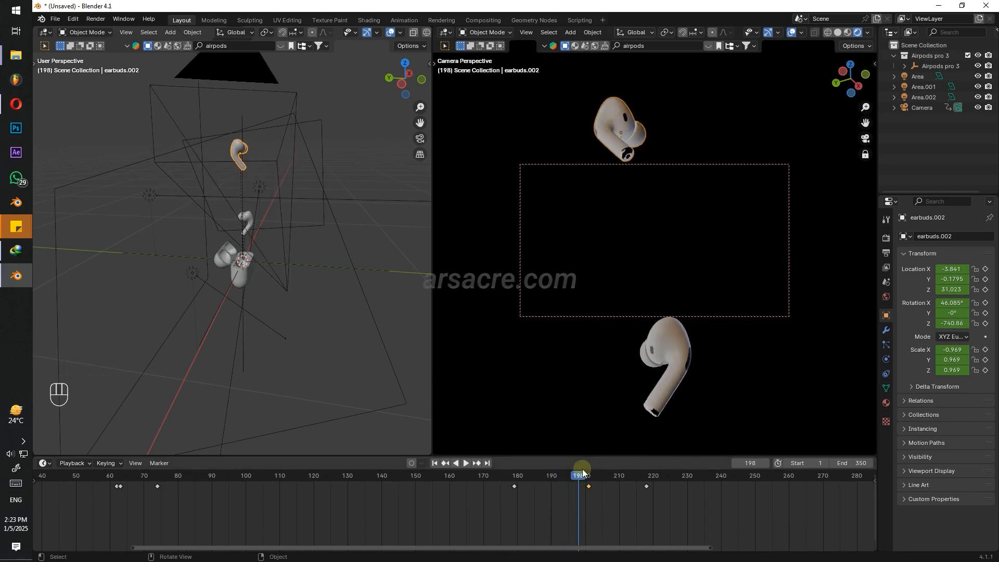
Keyframe the location of earbuds.002 at frame 198 and shift that keyframe to frame 197.
click(577, 476)
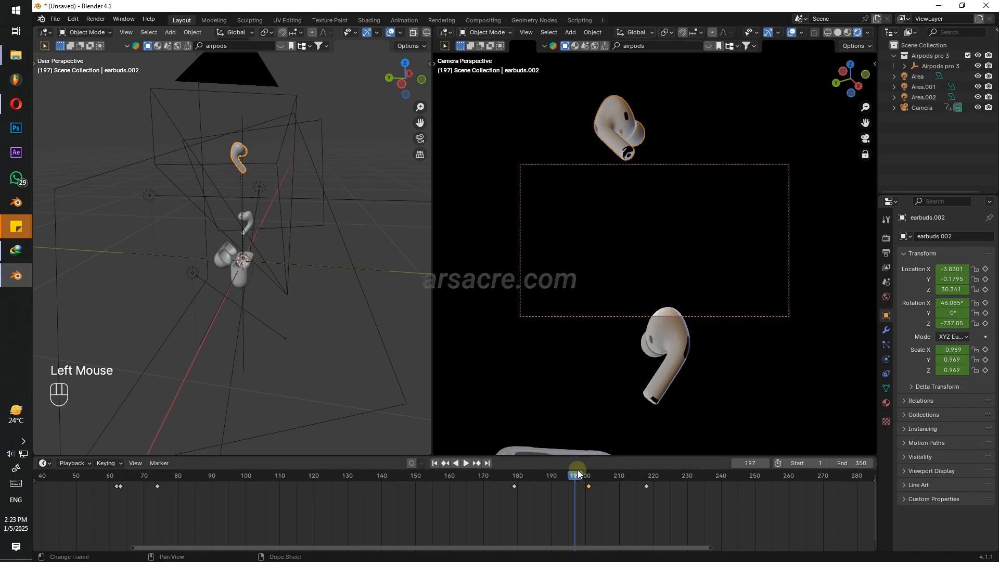
drag(578, 474, 579, 478)
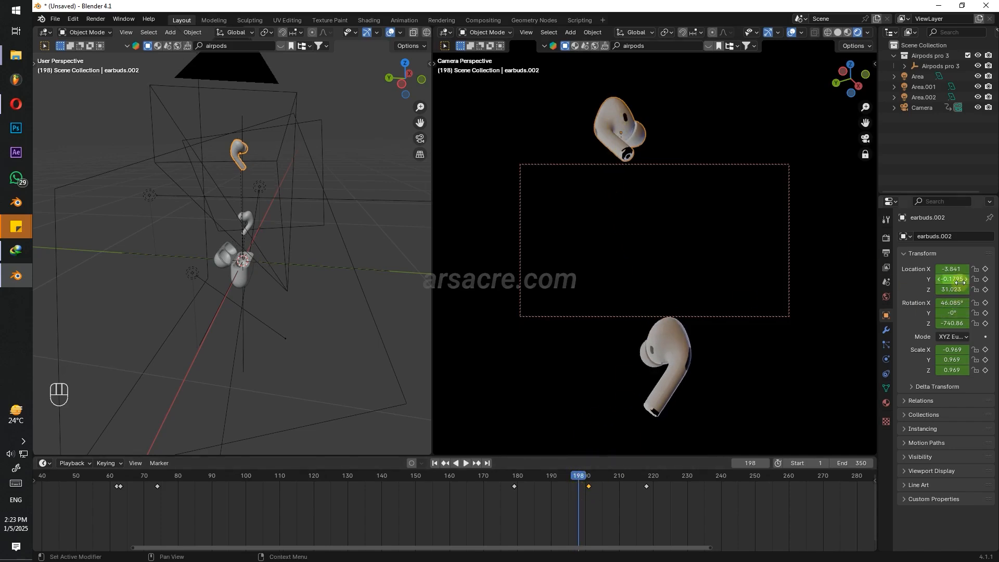
key(i)
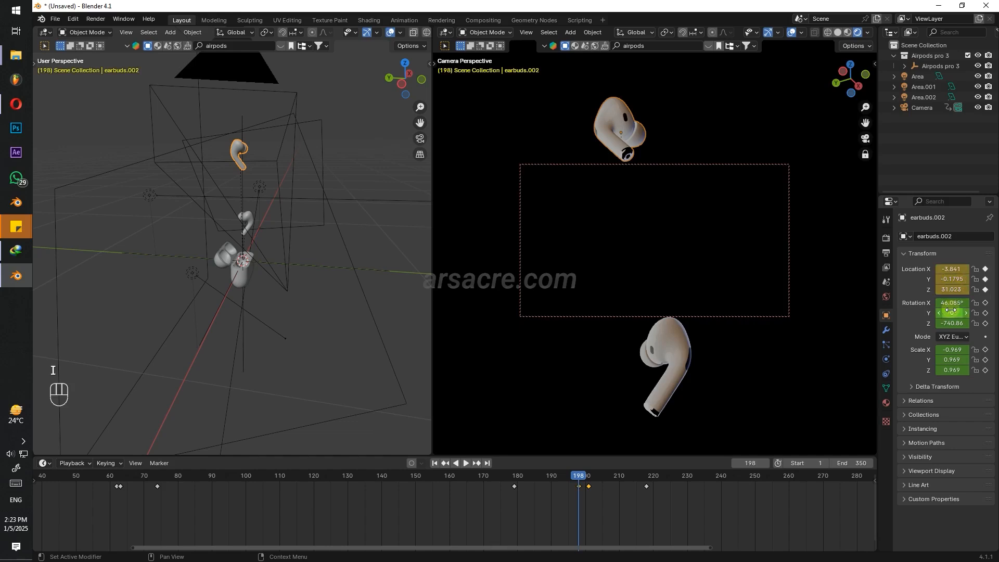
click(576, 473)
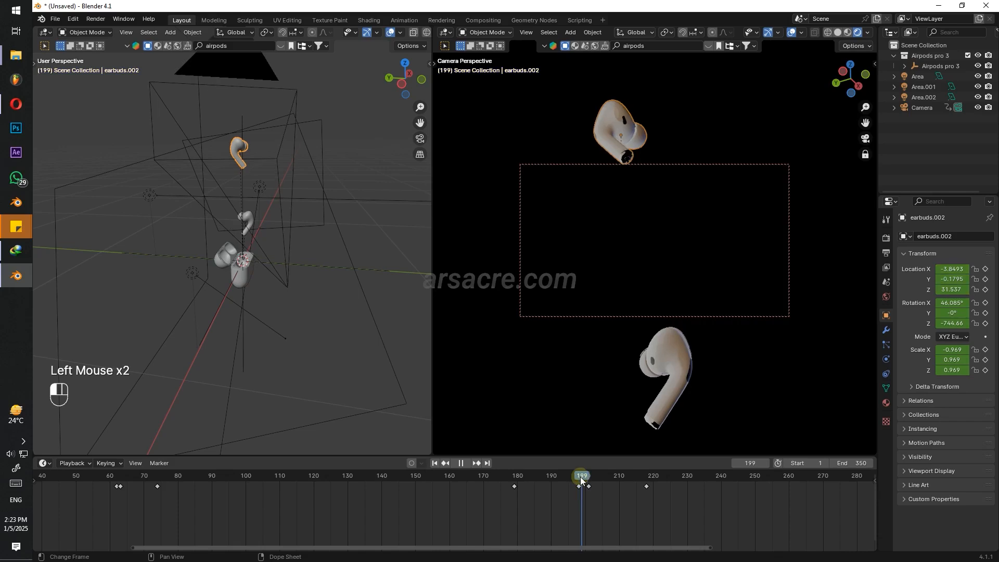
drag(581, 491, 577, 490)
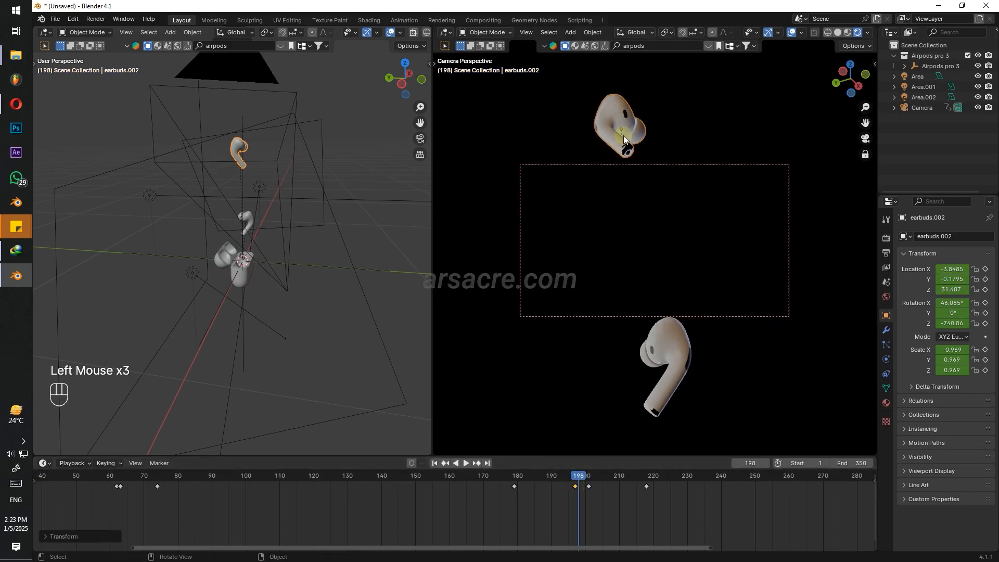
Move earbuds.002 below the camera frame at frame 198, to about -3.92 in Y and 7.98 in Z, overlapping the other earbud.
key(g)
key(z)
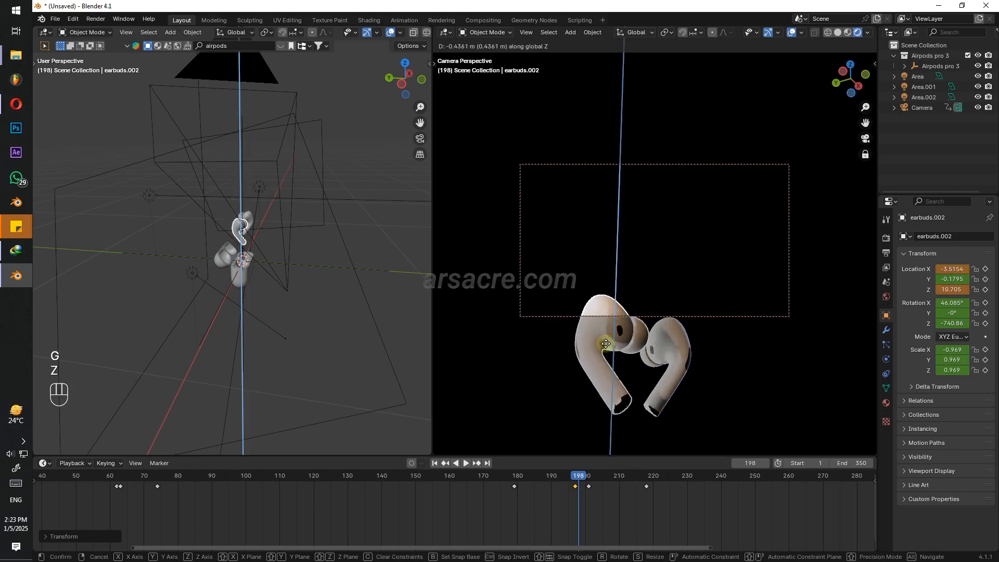
click(604, 369)
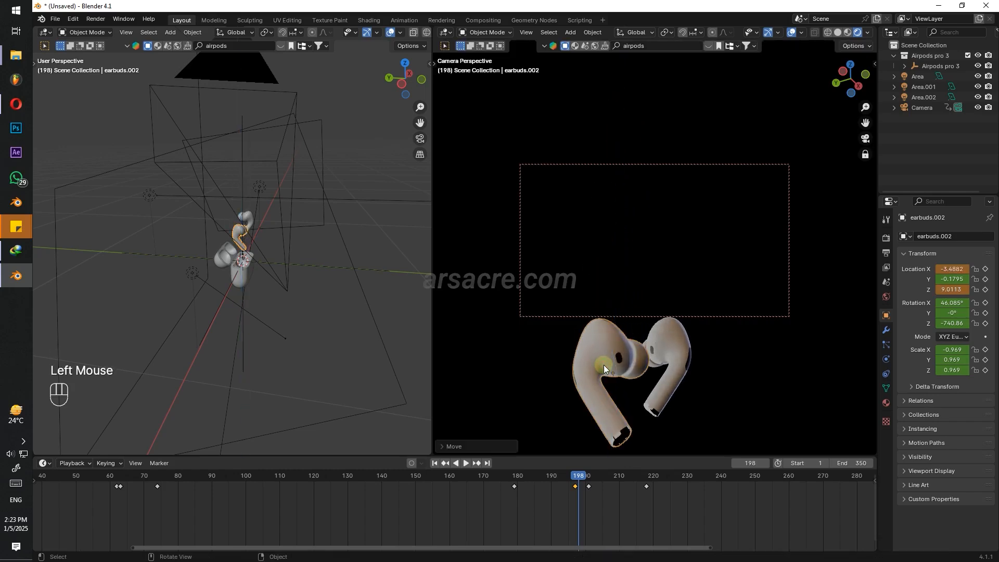
key(g)
key(y)
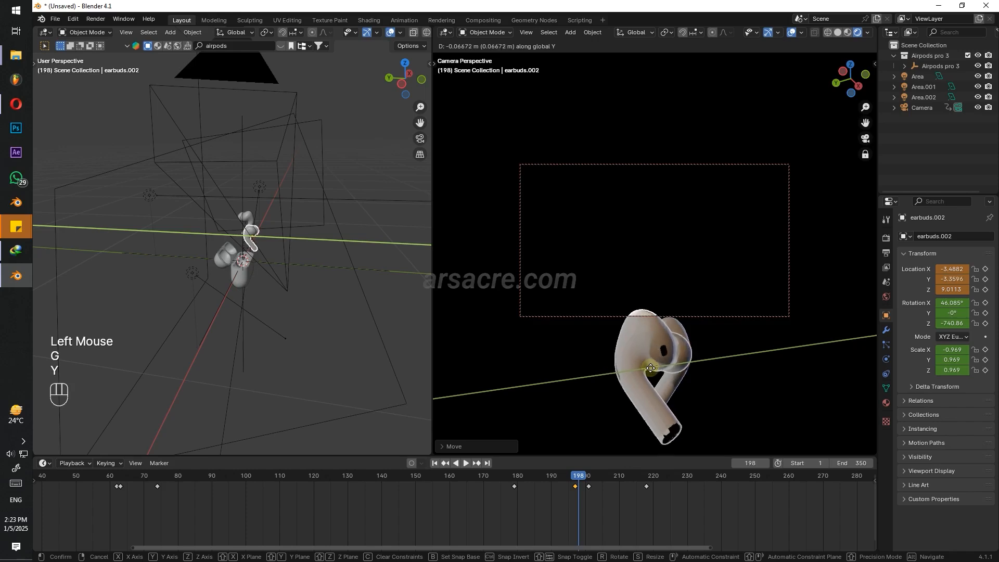
click(651, 368)
key(g)
key(z)
click(659, 386)
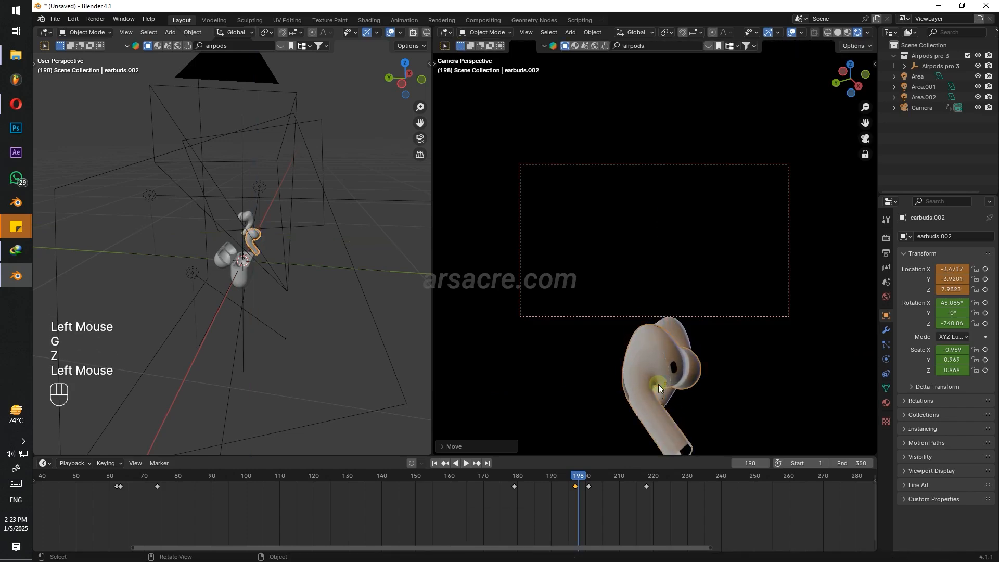
Move earbuds.002 away from the other earbud at frame 198, to about 15.2 m in X and 7.44 m in Y.
key(g)
key(x)
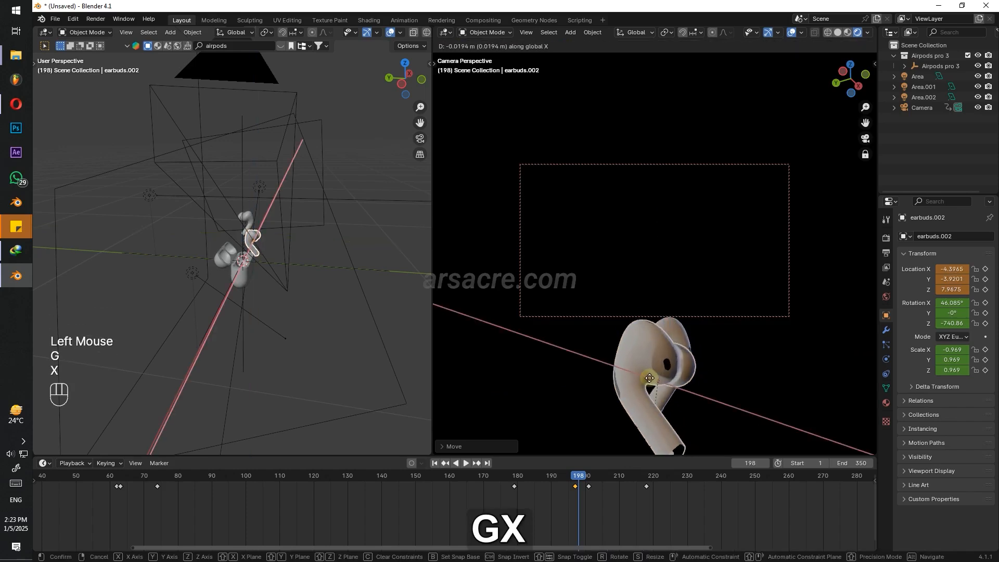
click(805, 403)
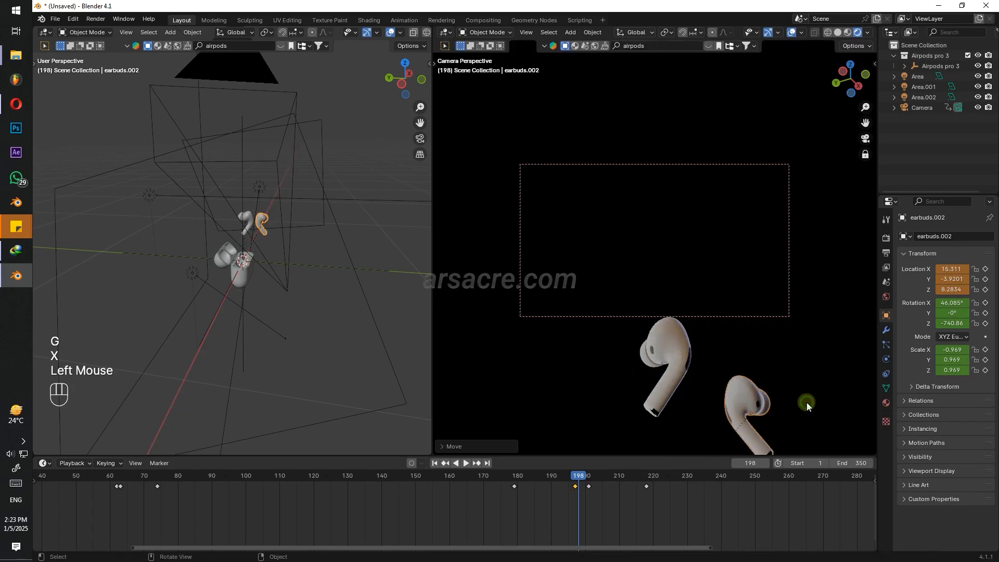
key(g)
key(y)
click(717, 403)
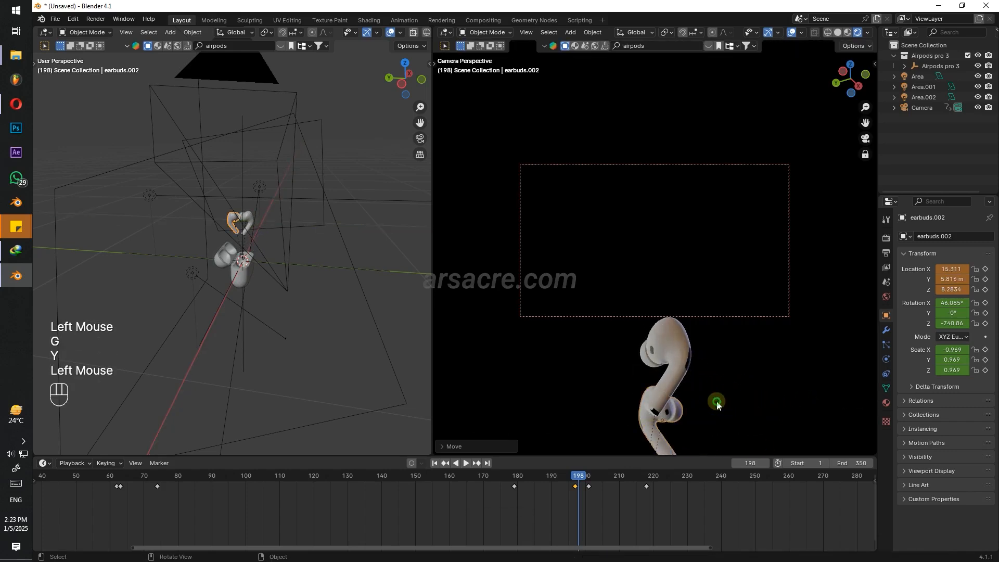
key(g)
key(y)
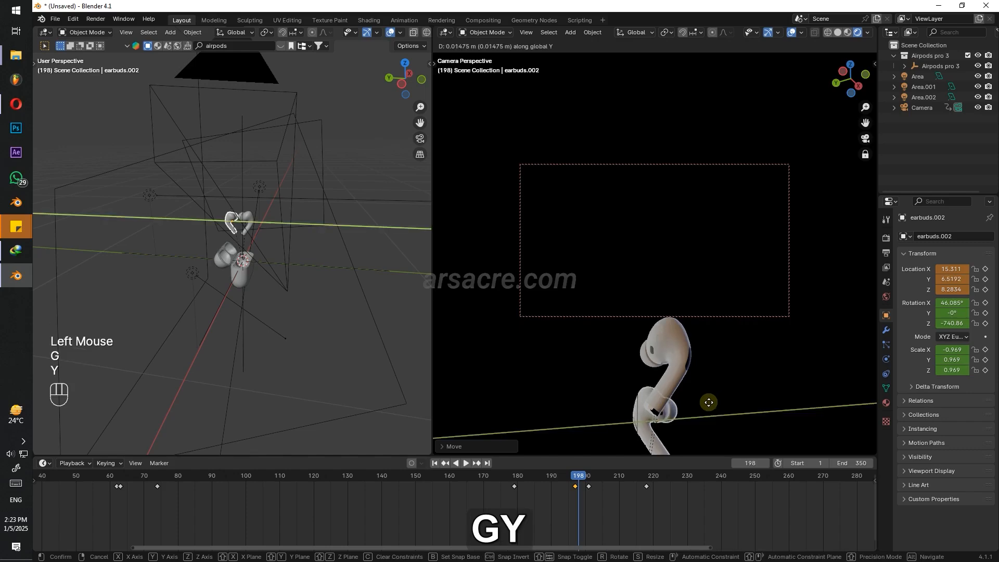
click(703, 405)
Raise earbuds.002 to about 16.22 m in Z, just below the camera frame, and keyframe its location at frame 198.
key(g)
key(z)
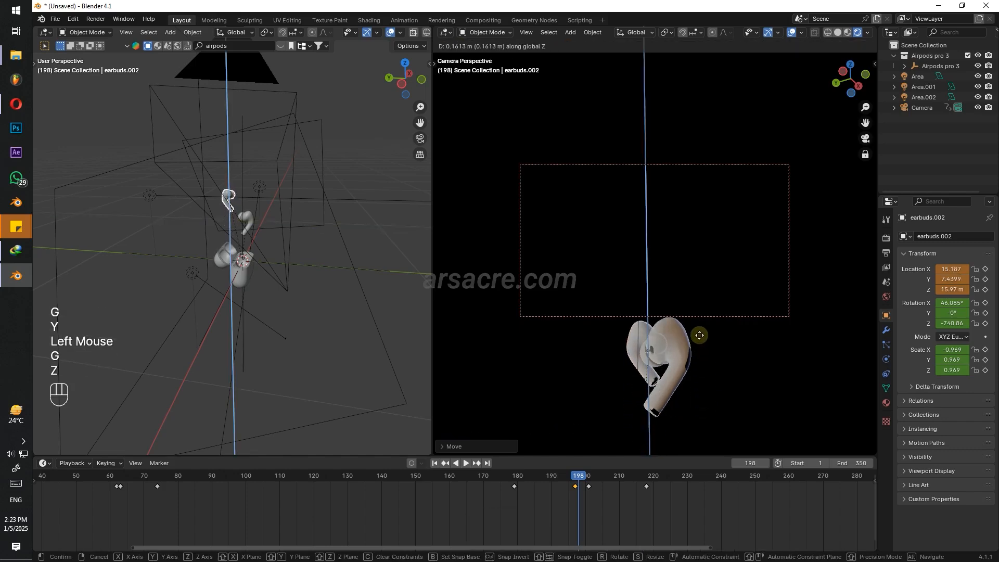
click(700, 333)
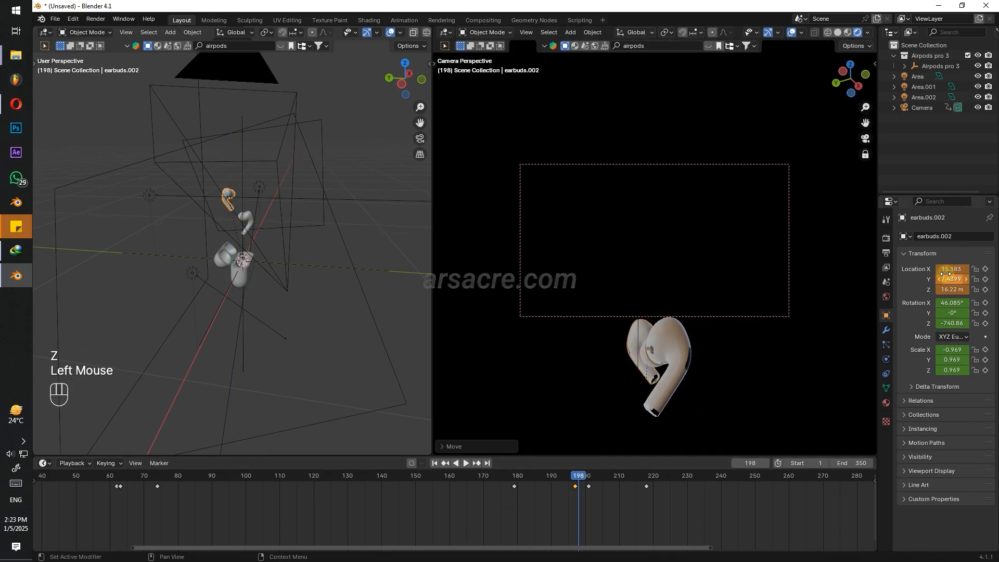
key(i)
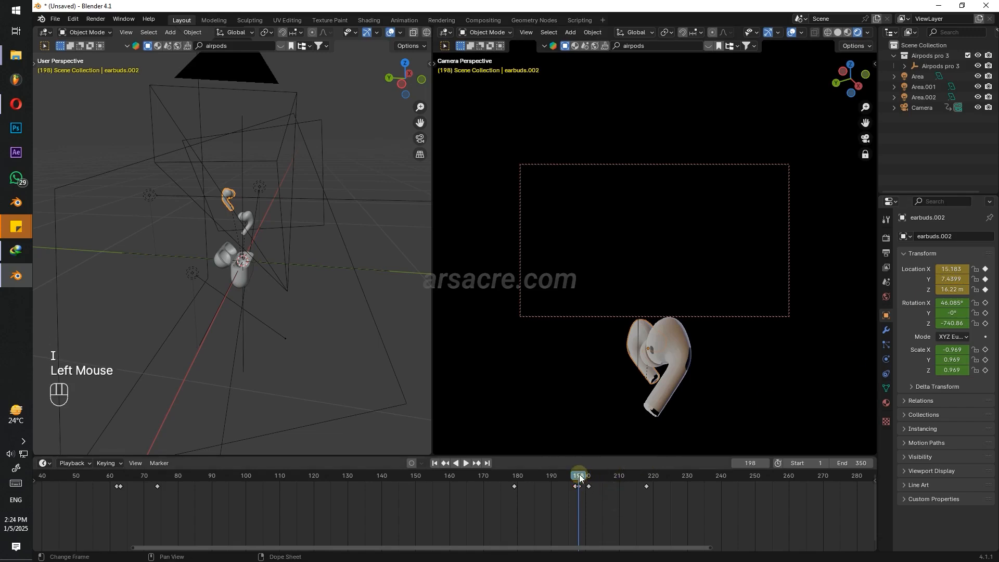
Delete the earbuds.002 keyframes after frame 198, and keyframe its location at frame 208 raised to about 37.41 m in Z.
key(Delete)
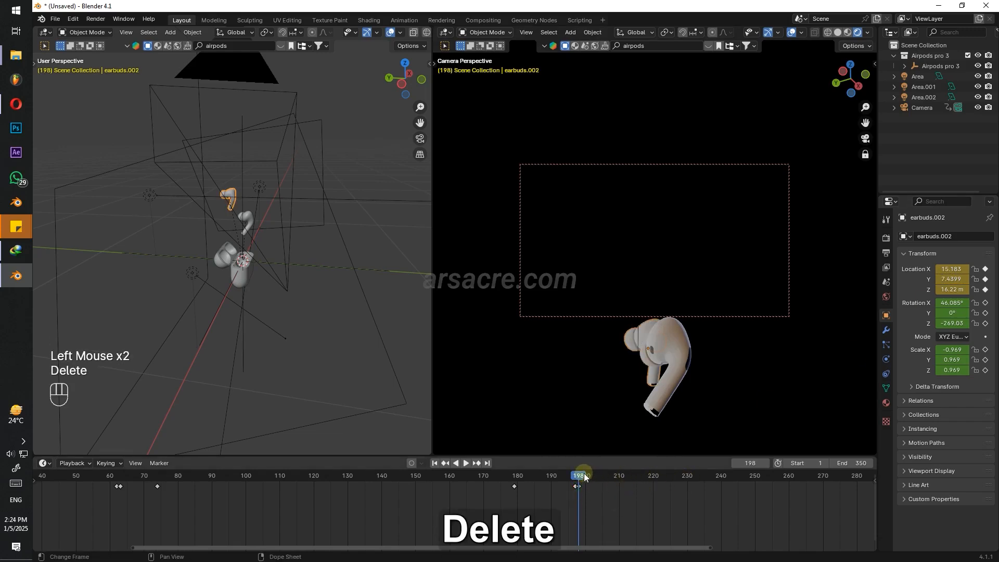
drag(593, 478, 613, 478)
key(g)
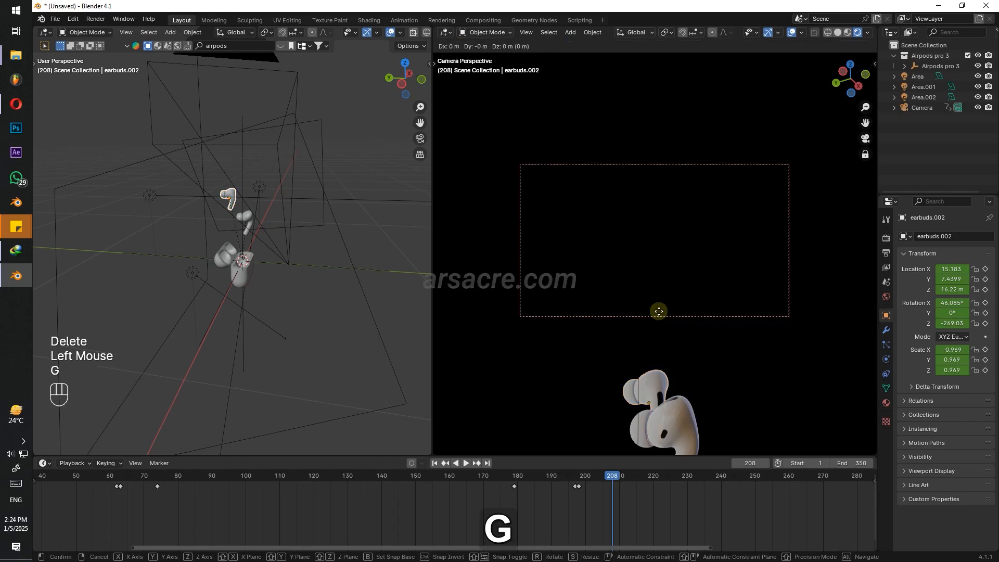
key(z)
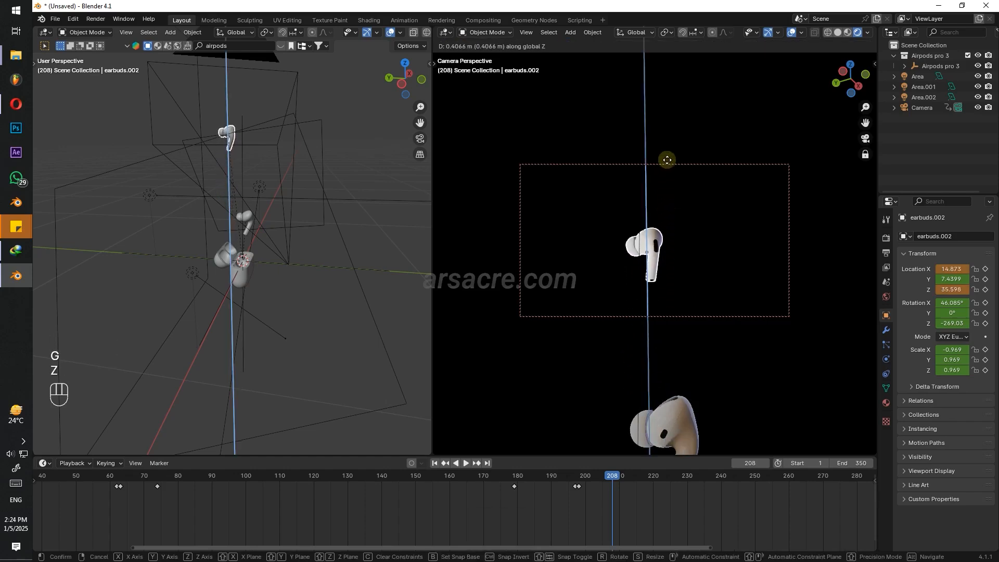
click(669, 151)
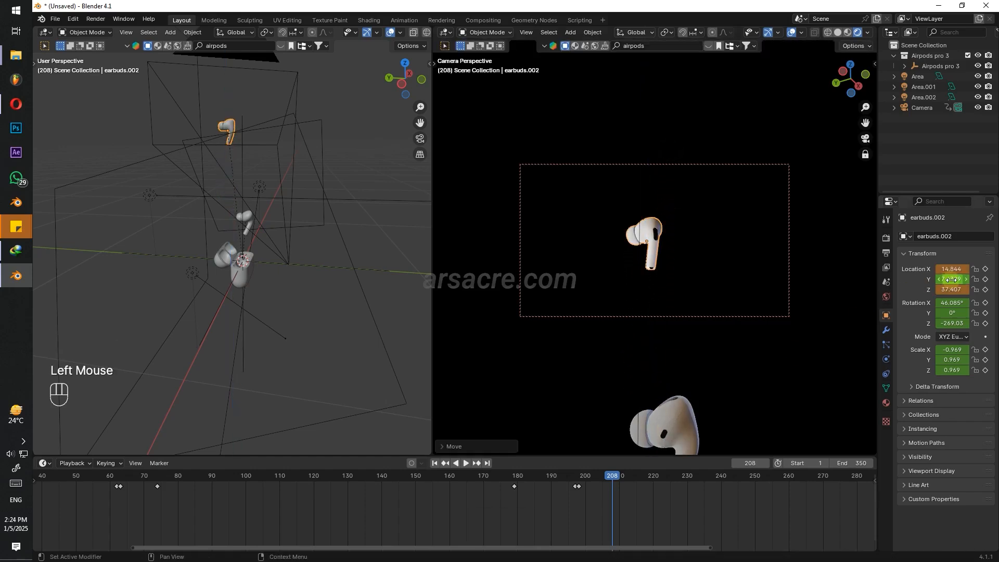
key(i)
Replay the rise of earbuds.002 from frame 188 and move its final location keyframe to frame 222.
drag(613, 475, 544, 475)
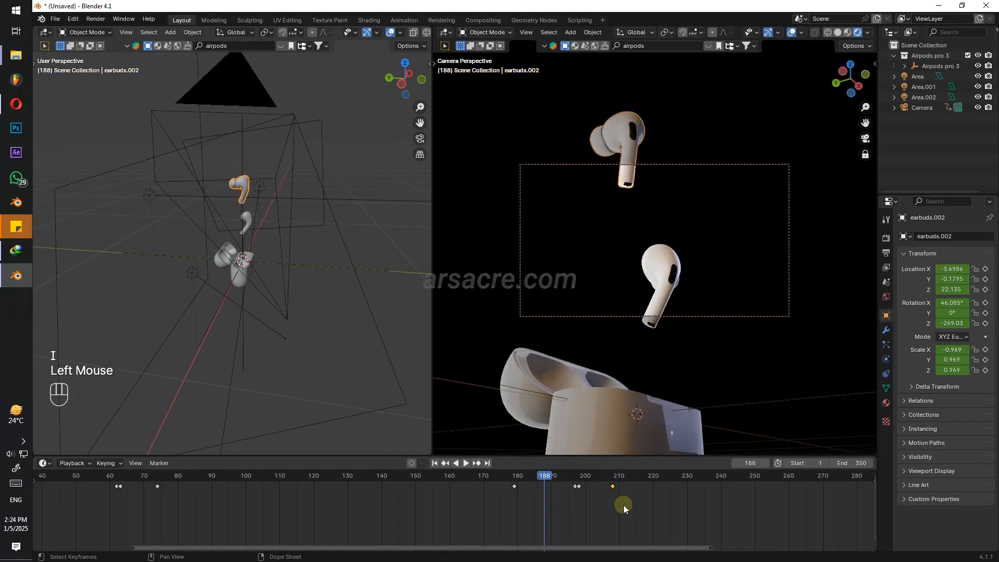
key(space)
key(space)
click(592, 501)
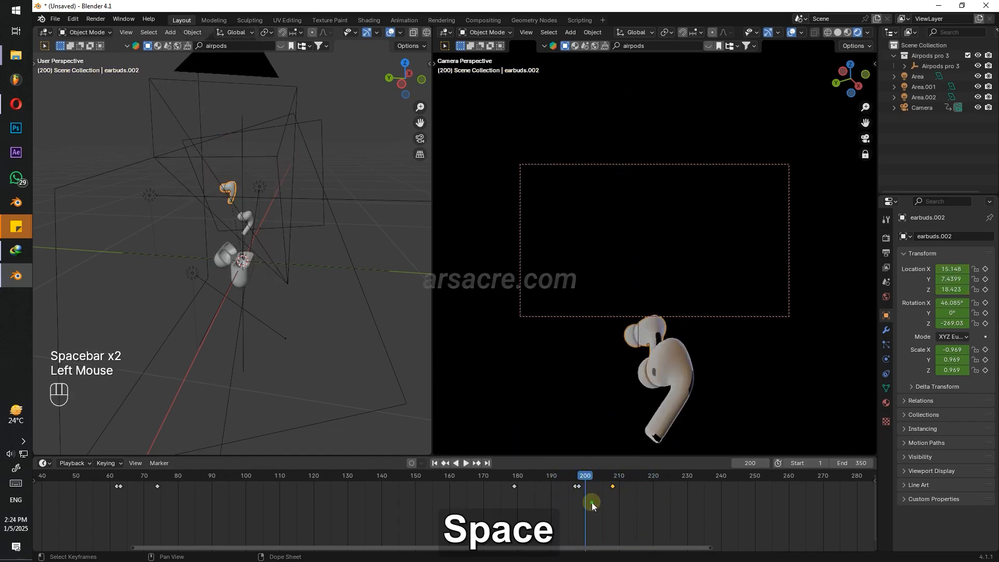
click(613, 489)
drag(613, 489, 661, 487)
Raise earbuds.002 at frame 198 to about 20.22 m in Z, keyframe that location again and replay the motion.
drag(586, 477, 580, 477)
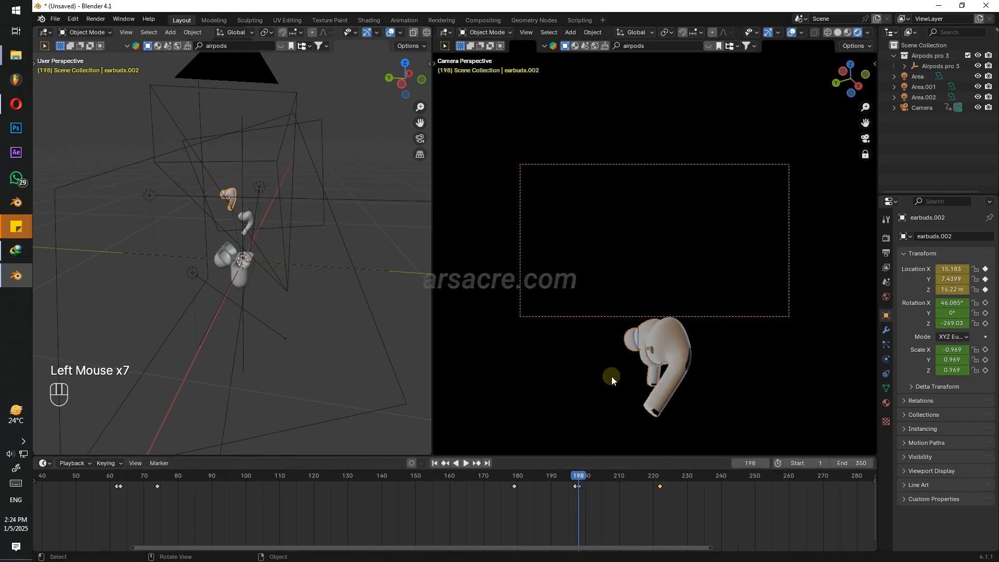
key(g)
key(z)
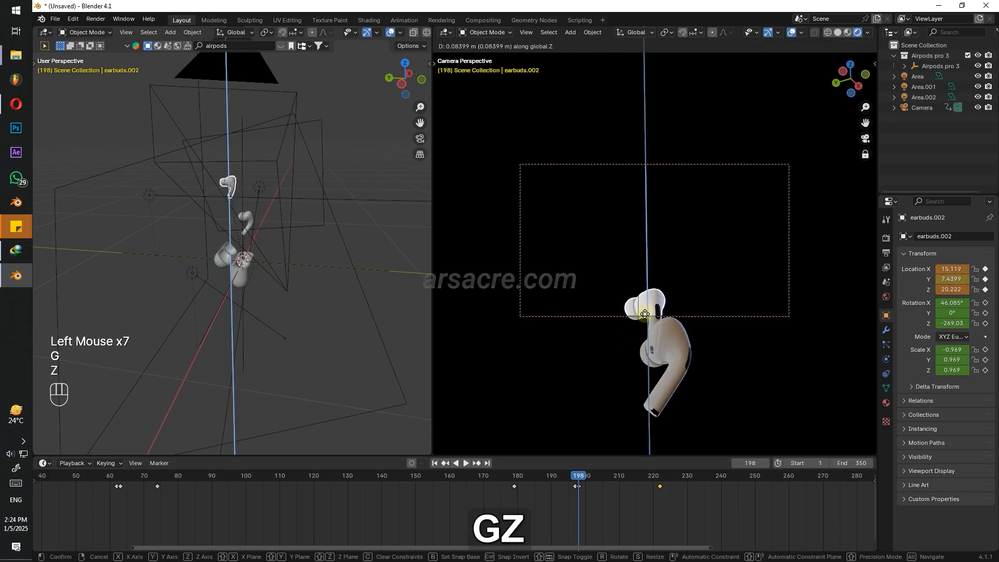
click(644, 314)
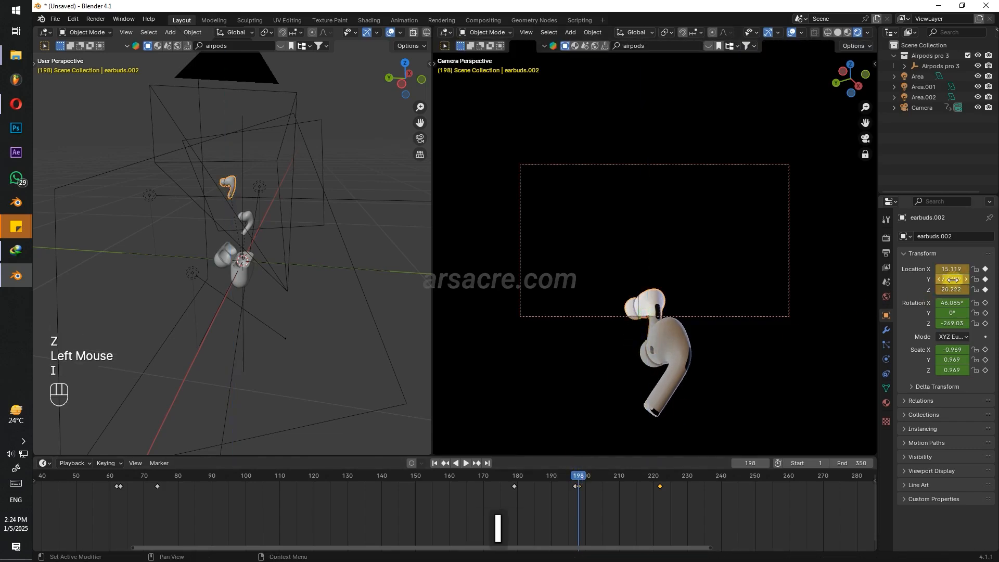
click(579, 486)
key(space)
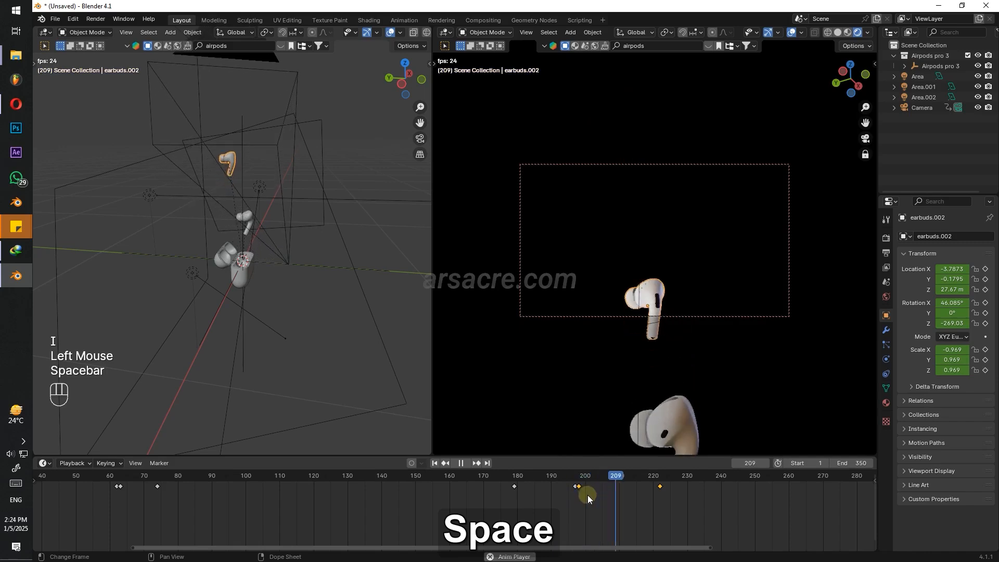
key(space)
click(580, 476)
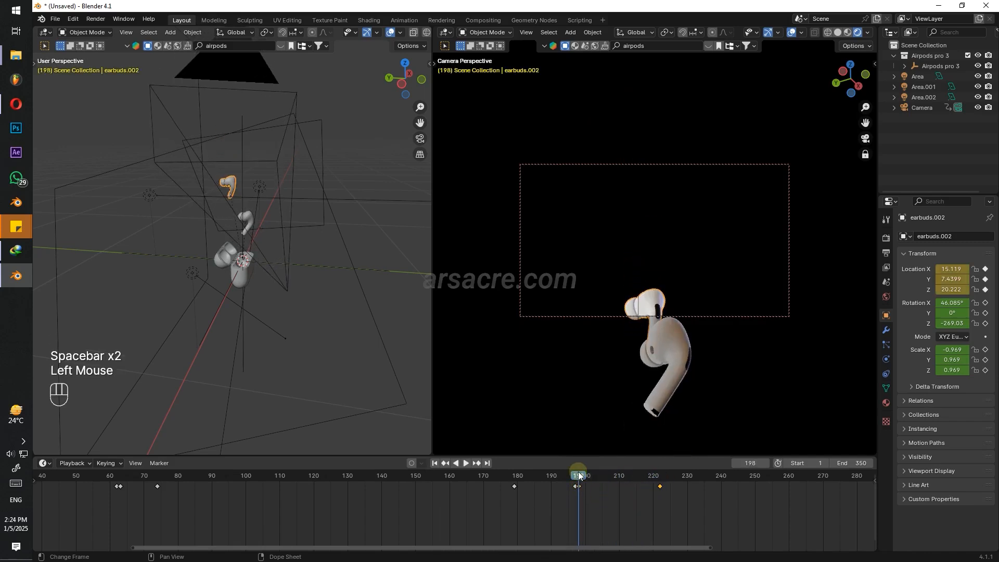
click(565, 476)
mouse_move(565, 475)
mouse_down()
mouse_move(579, 480)
mouse_move(568, 480)
mouse_up()
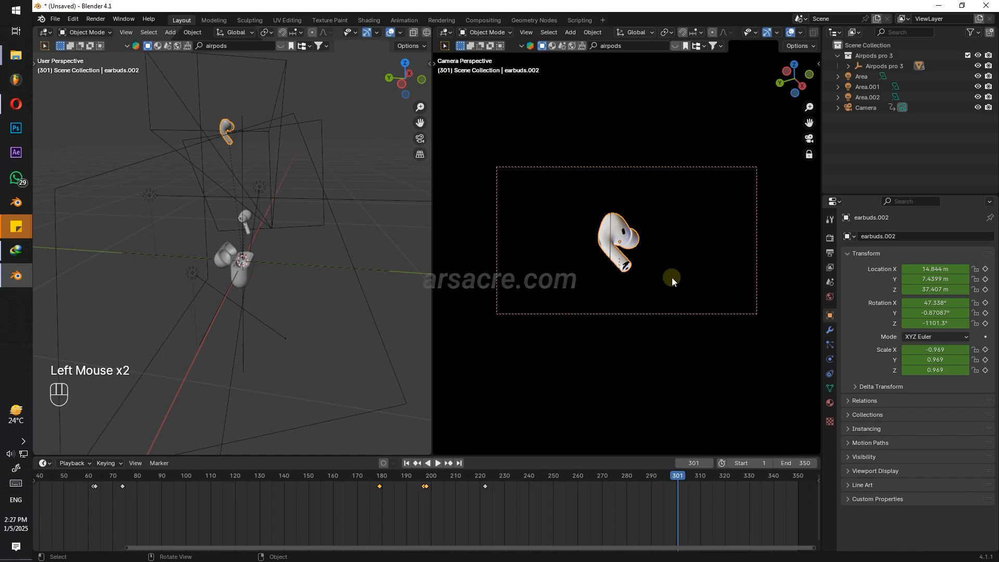
Spin earbuds.002 around Z to about -1795° at frame 301 and keyframe its rotation.
key(r)
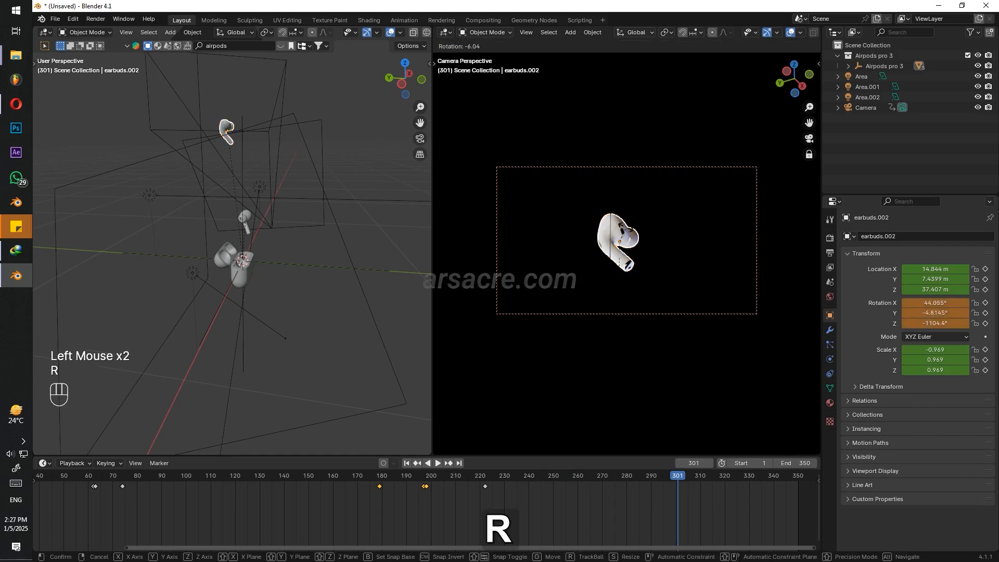
key(z)
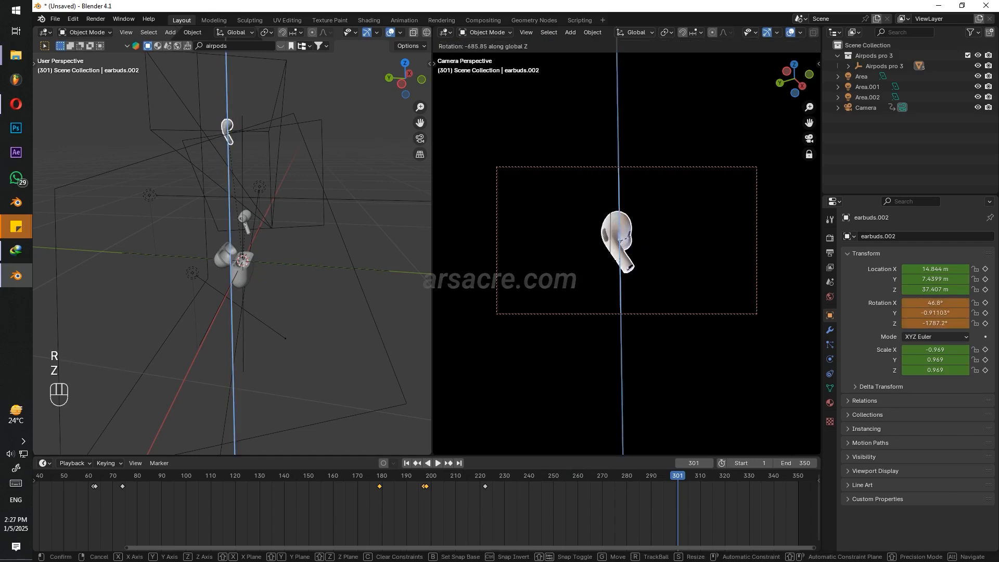
click(977, 353)
key(i)
click(428, 480)
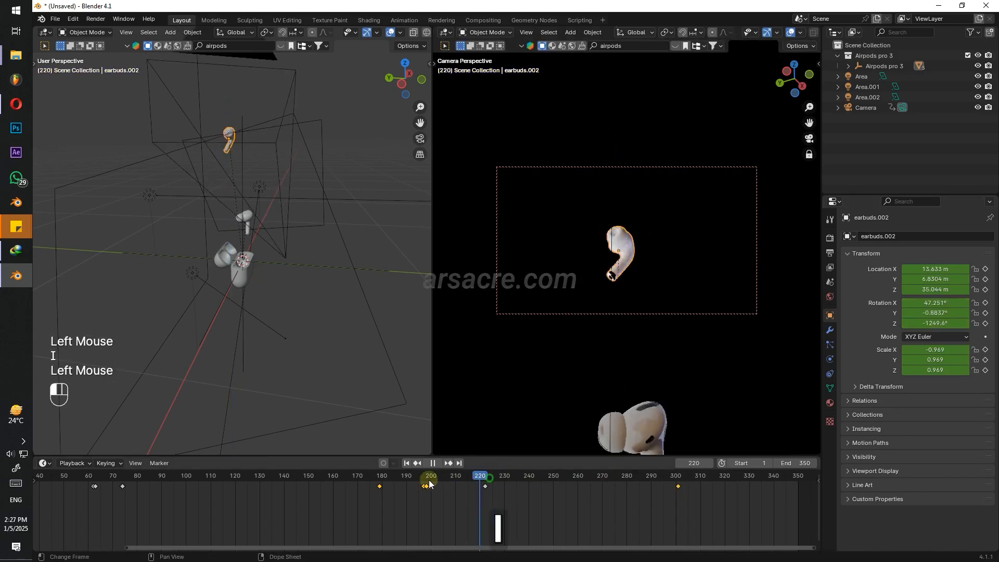
Play back the spin of earbuds.002 from its re-entry through about frame 308 to check the rotation.
key(space)
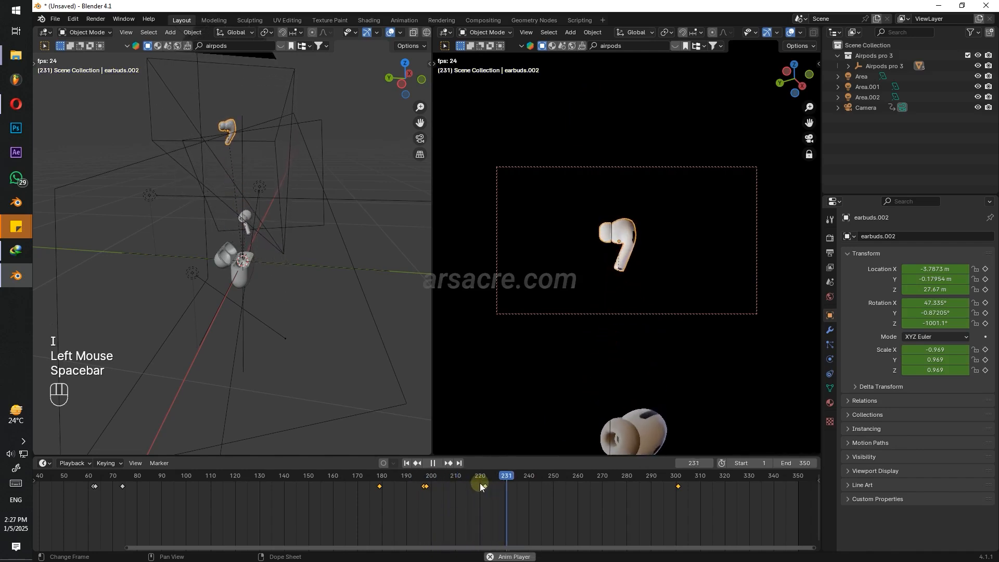
key(space)
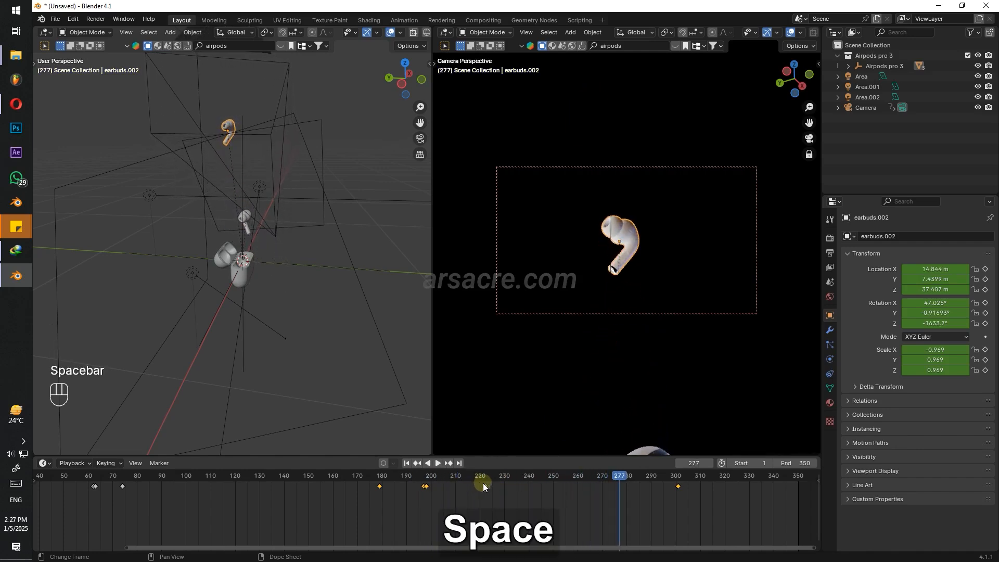
key(space)
key(space)
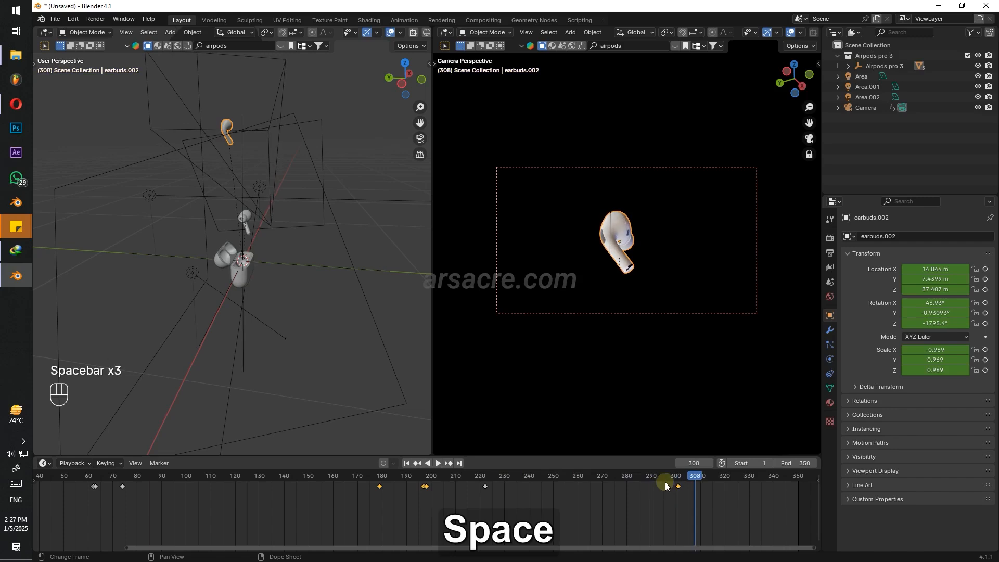
drag(665, 478, 617, 482)
key(space)
key(space)
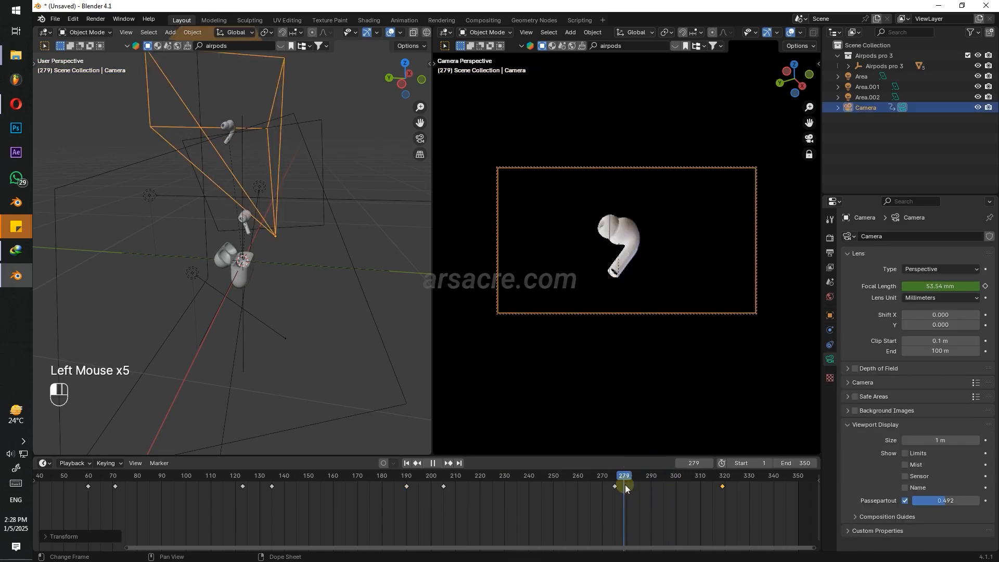
Keyframe the camera's location at frame 275.
drag(626, 485, 629, 484)
click(617, 479)
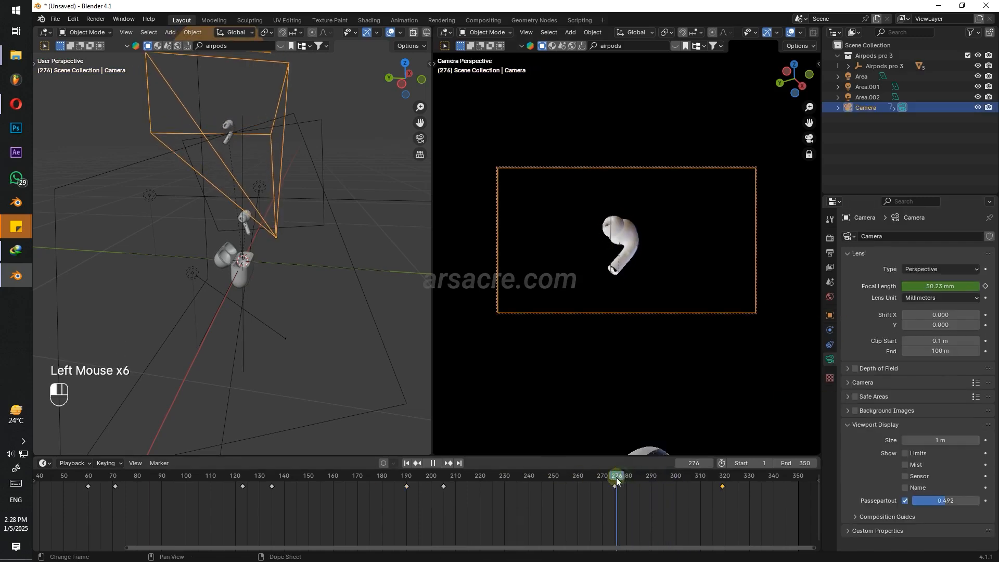
click(831, 317)
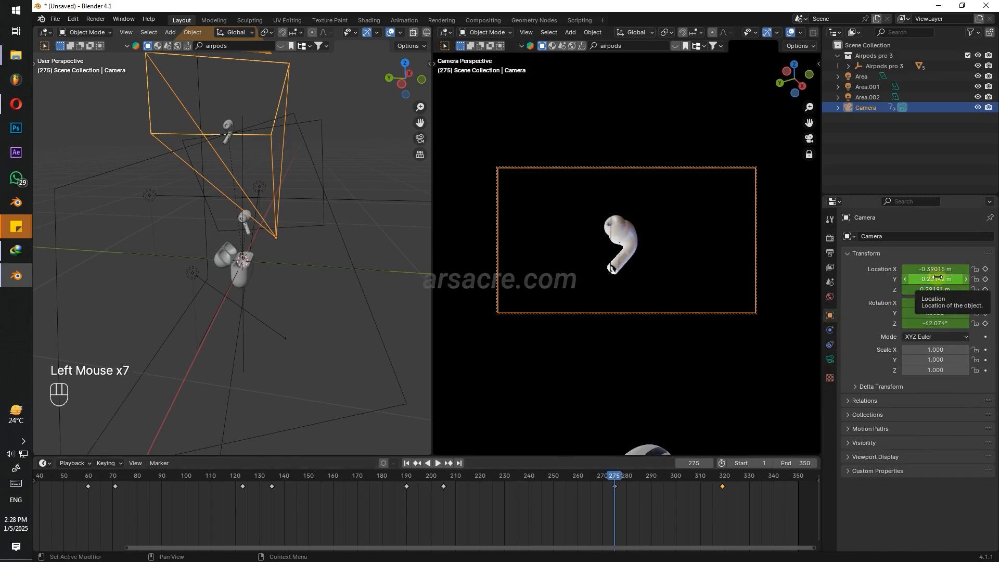
key(i)
Try a camera keyframe at frame 300 with the view swung away from the earbud, replay it and undo it.
drag(649, 475, 657, 475)
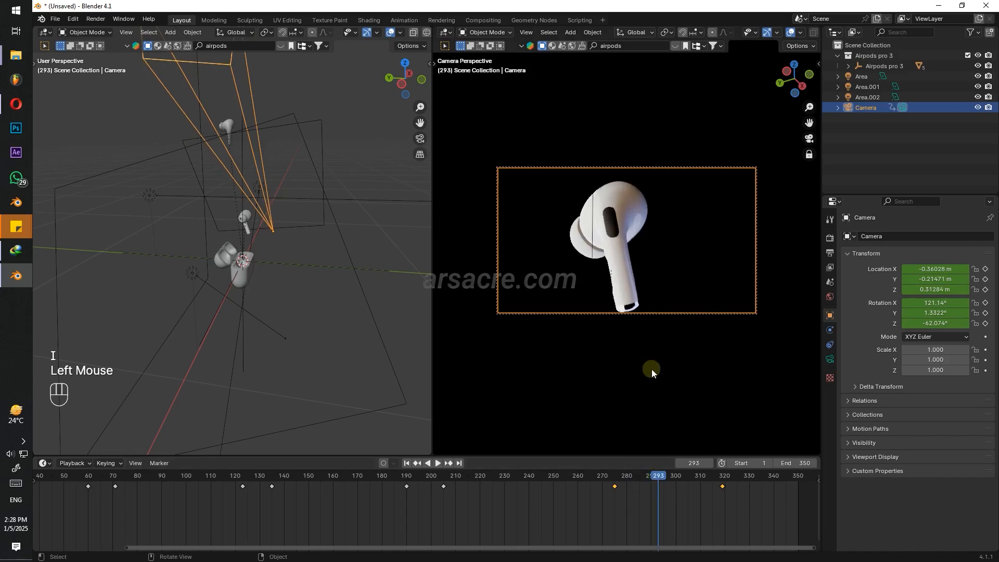
middle_drag(614, 281, 622, 397)
drag(660, 475, 677, 475)
middle_drag(619, 252, 596, 251)
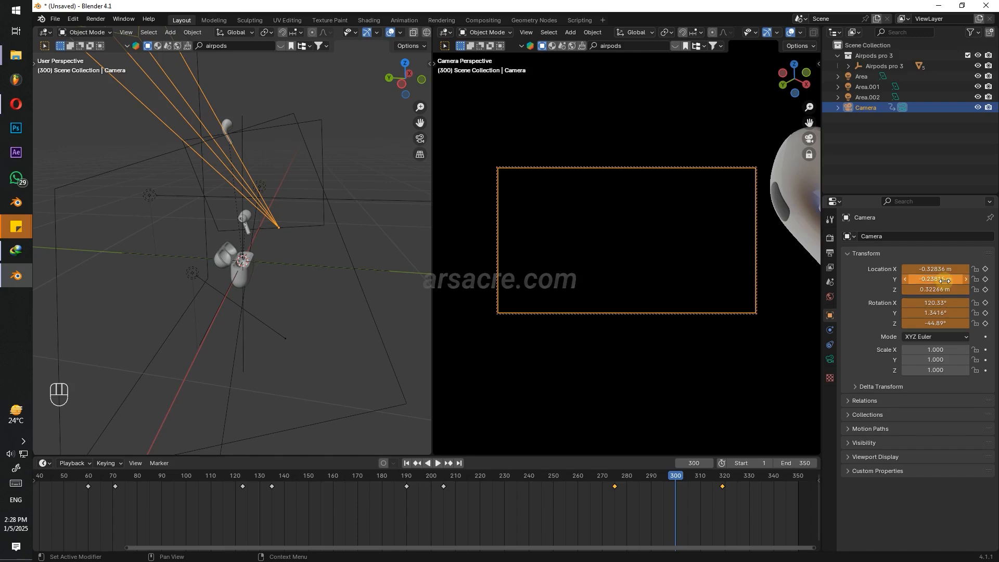
drag(693, 476, 529, 492)
key(space)
key(ctrl+z)
key(ctrl+z)
key(ctrl+z)
key(ctrl+z)
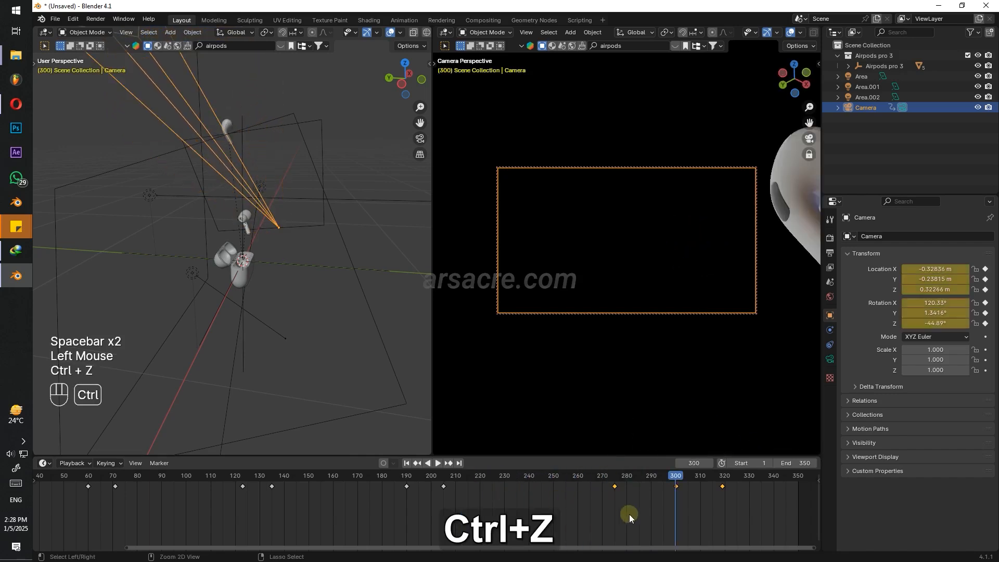
Swing the camera sideways at frame 328 until the earbud leaves the frame, and keyframe its location and rotation.
click(650, 502)
drag(604, 477, 741, 486)
click(625, 284)
click(678, 487)
click(866, 107)
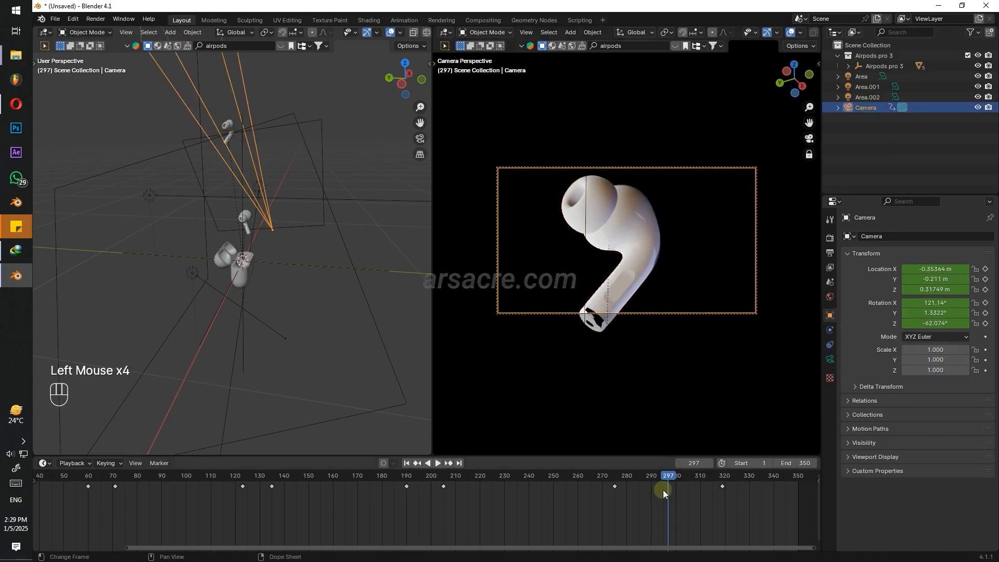
drag(668, 477, 722, 479)
click(741, 482)
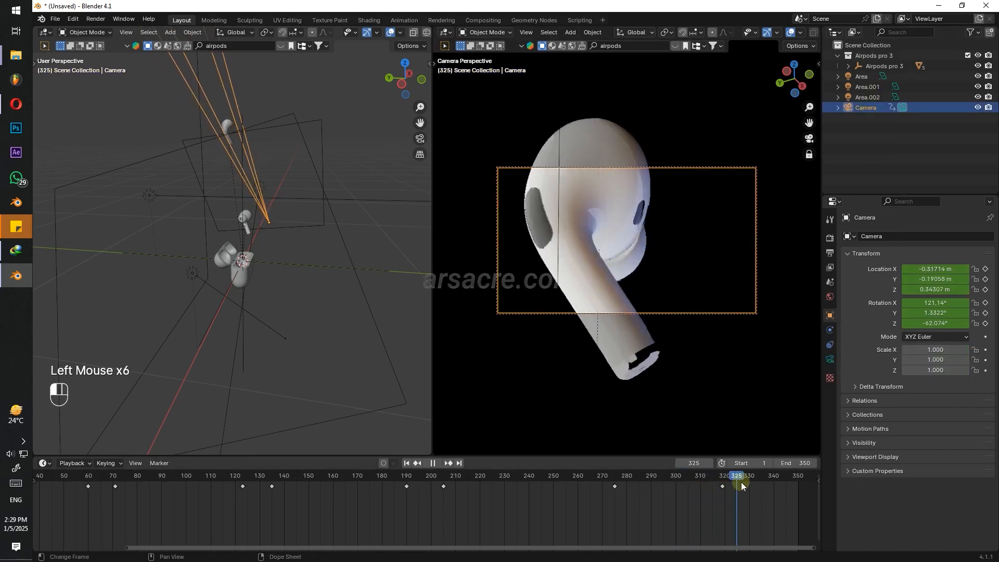
middle_drag(562, 245, 591, 225)
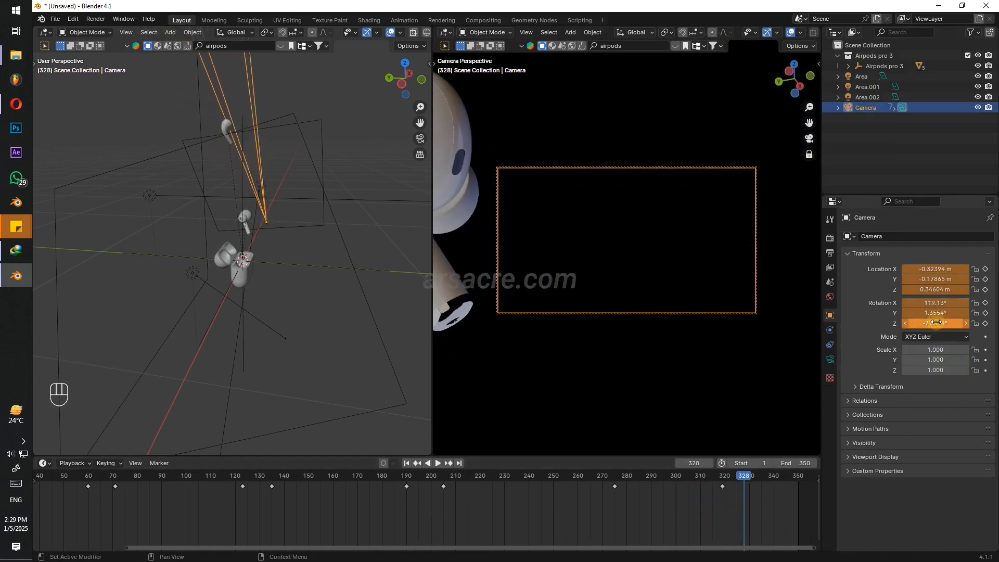
key(i)
key(i)
Move the camera keyframe at frame 319 to frame 309 and replay the camera motion from about frame 270.
drag(742, 474, 698, 487)
drag(672, 479, 602, 482)
key(space)
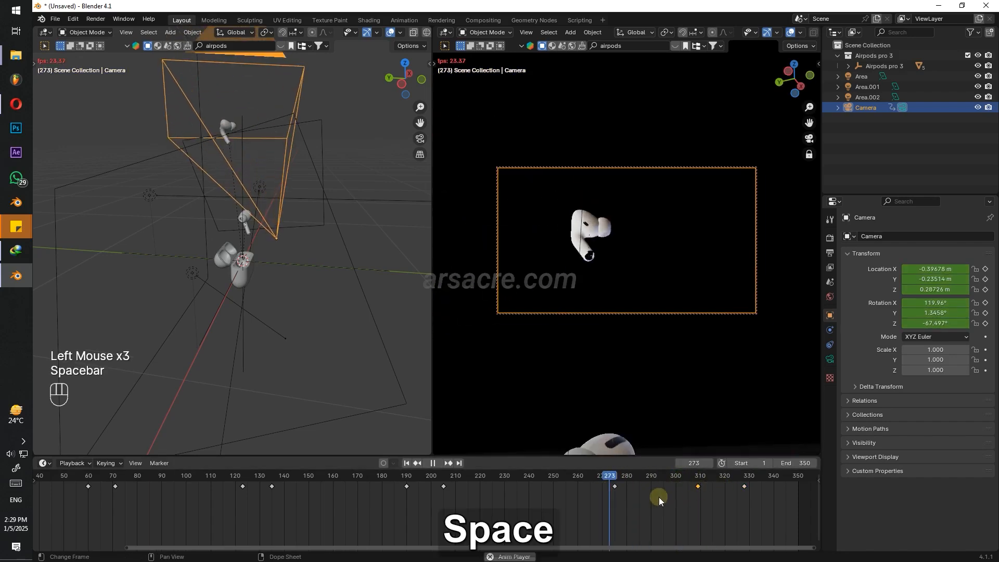
Stop playback and undo the last camera keyframe move to frame 309.
key(space)
click(708, 480)
key(ctrl+z)
key(ctrl+z)
key(ctrl+z)
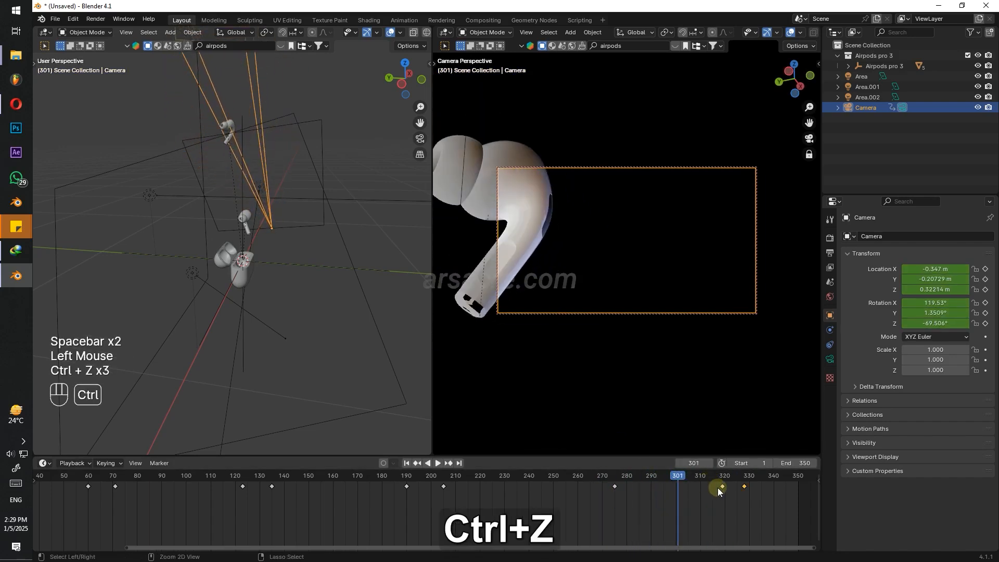
key(ctrl+z)
key(ctrl+z)
key(ctrl+z)
Select the earbud in the camera view and keyframe its location at frame 273.
mouse_move(702, 479)
mouse_down()
mouse_move(667, 478)
mouse_move(700, 479)
mouse_up()
click(634, 246)
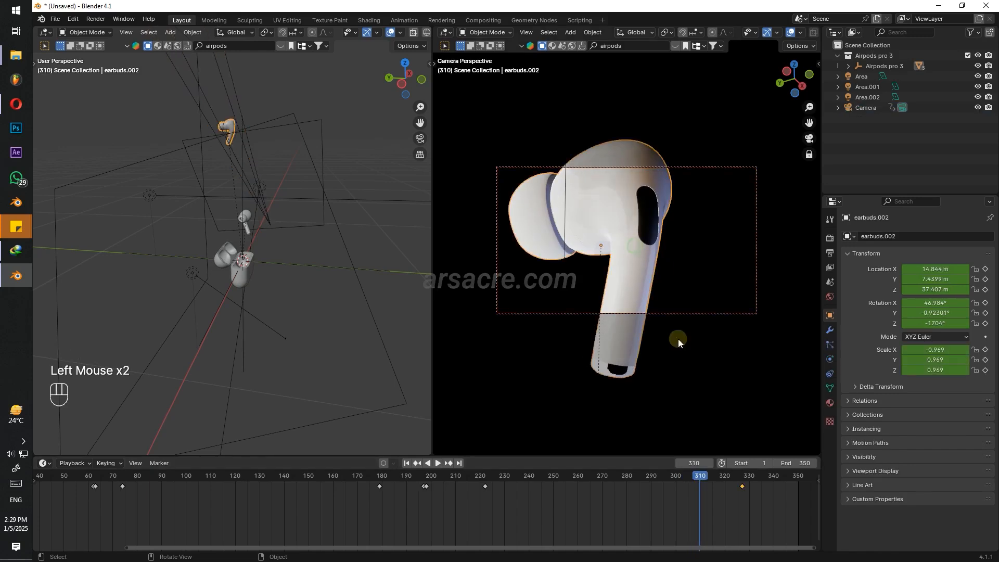
drag(637, 477, 609, 482)
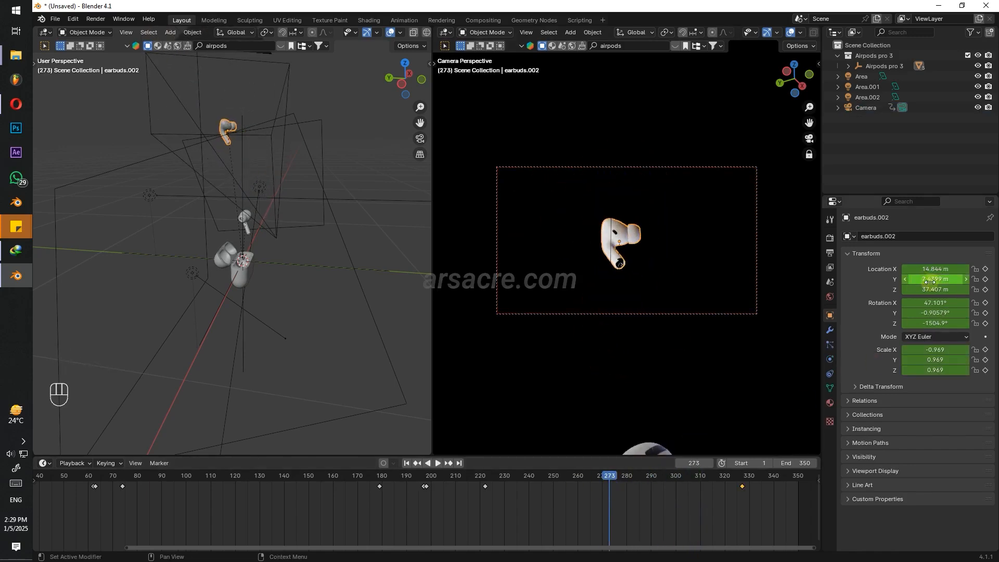
key(i)
At frame 288, move the earbud to the right edge of the camera frame and keyframe its location.
click(646, 477)
key(g)
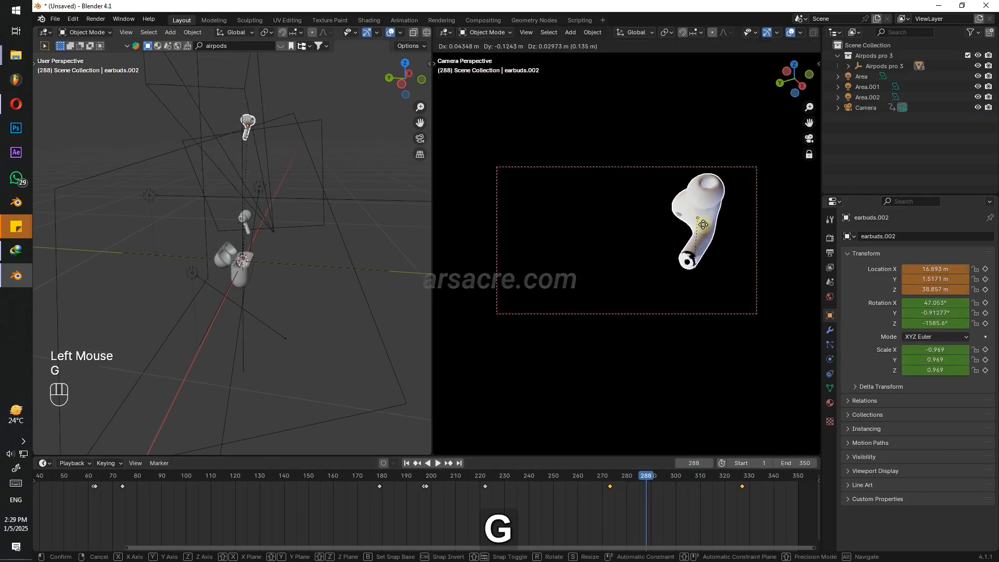
click(765, 210)
key(i)
At about frame 331, move the earbud beyond the left side of the camera frame and keyframe its location.
drag(650, 478, 737, 484)
key(g)
click(589, 295)
key(i)
Replay the earbud's exit and shift its location keyframe from frame 288 to about frame 302.
click(698, 486)
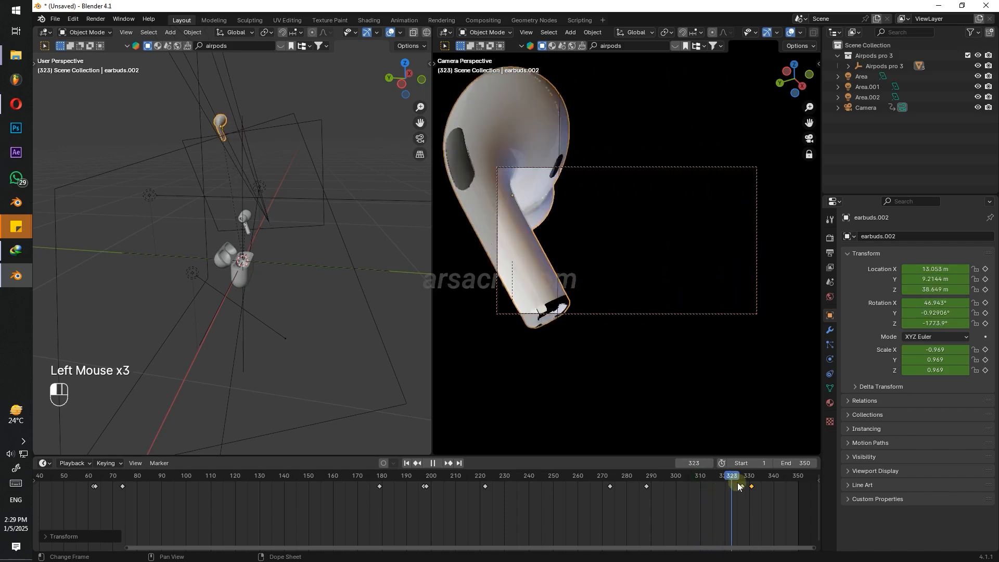
key(space)
key(space)
drag(646, 487, 680, 490)
key(space)
key(space)
Apply Automatic Easing to the earbud keyframe at about frame 302, replay the motion and change the interpolation type.
click(590, 477)
click(678, 486)
right_click(678, 486)
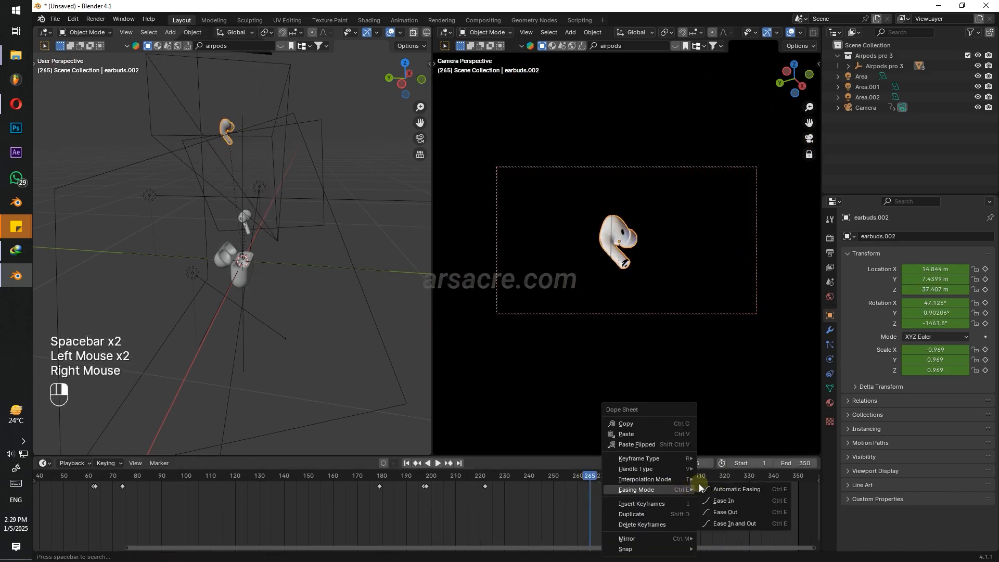
click(715, 491)
key(space)
key(space)
key(t)
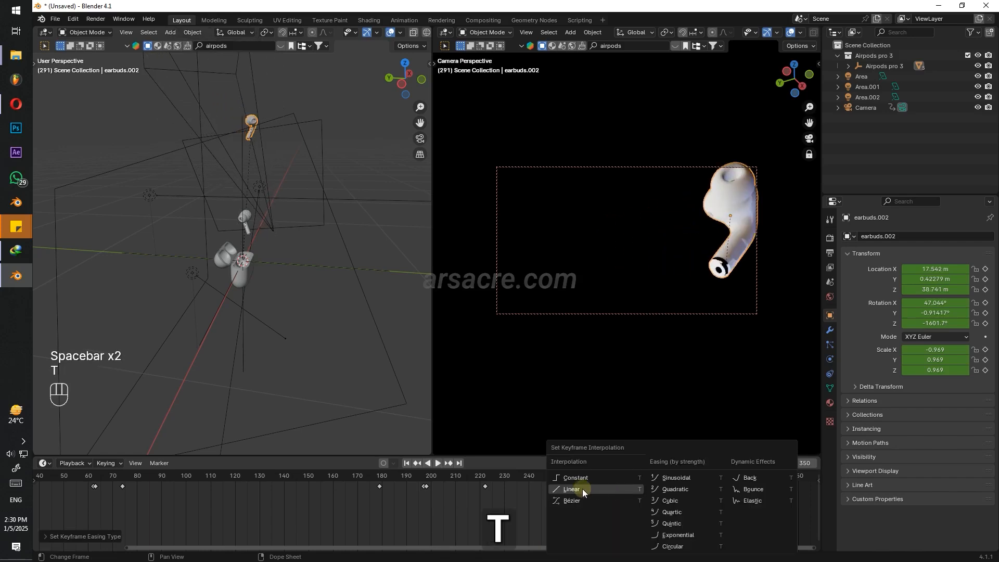
click(576, 496)
Replay the earbud motion from about frame 281, and play the whole animation from the beginning.
click(630, 480)
key(space)
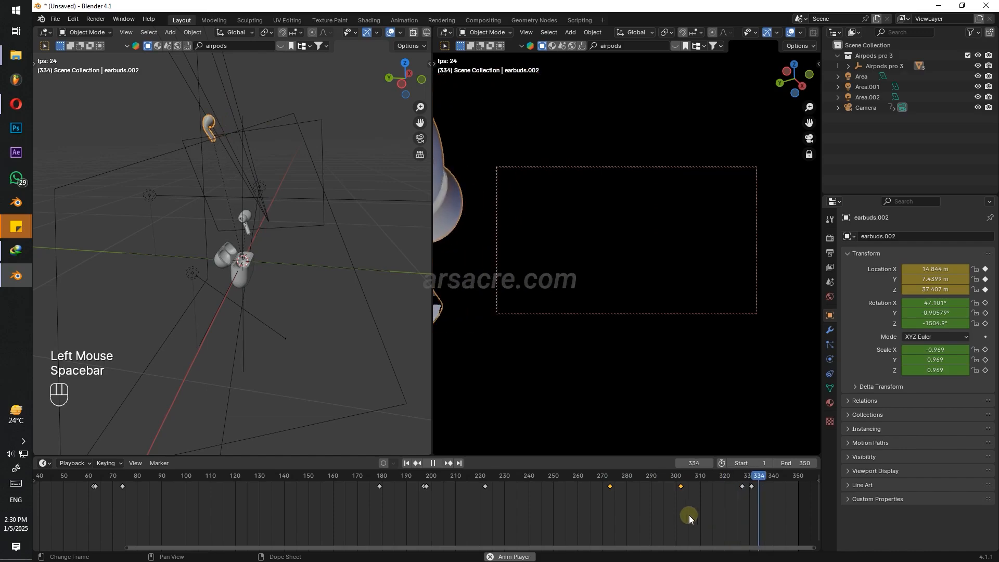
key(space)
drag(672, 475, 46, 477)
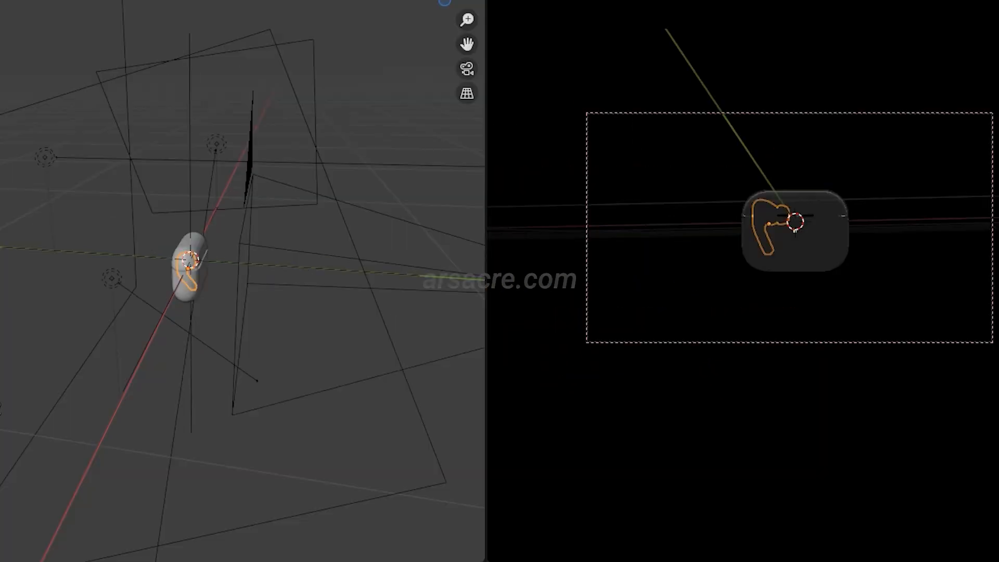
key(space)
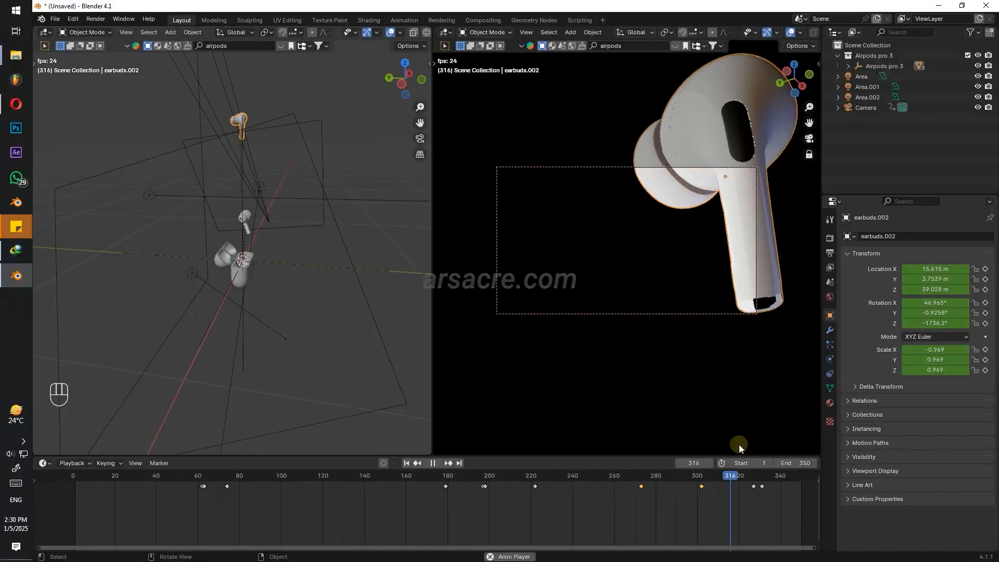
key(space)
At frame 55, keep EEVEE as the render engine and enable a transparent film background.
drag(692, 475, 187, 475)
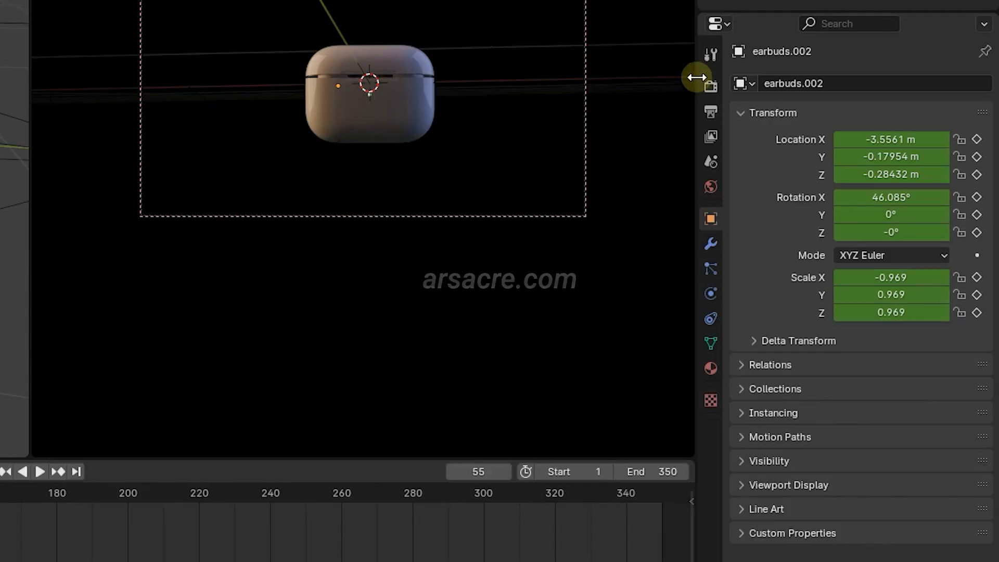
click(830, 238)
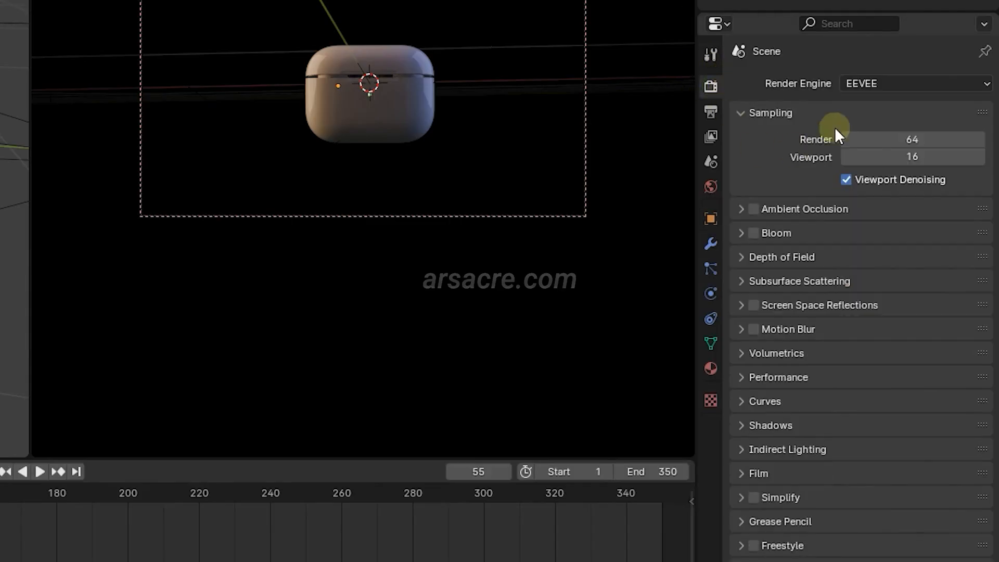
click(878, 84)
click(864, 104)
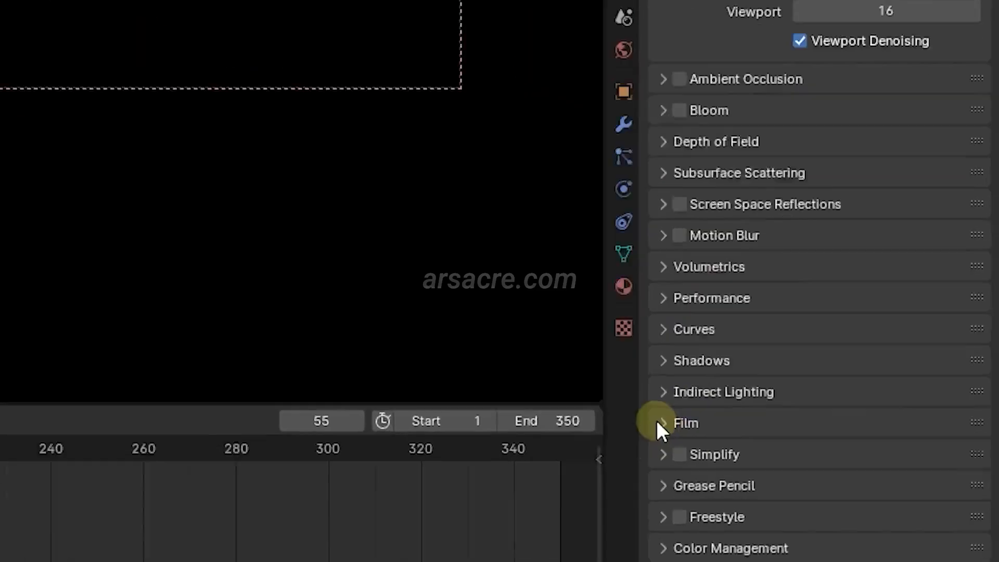
click(742, 473)
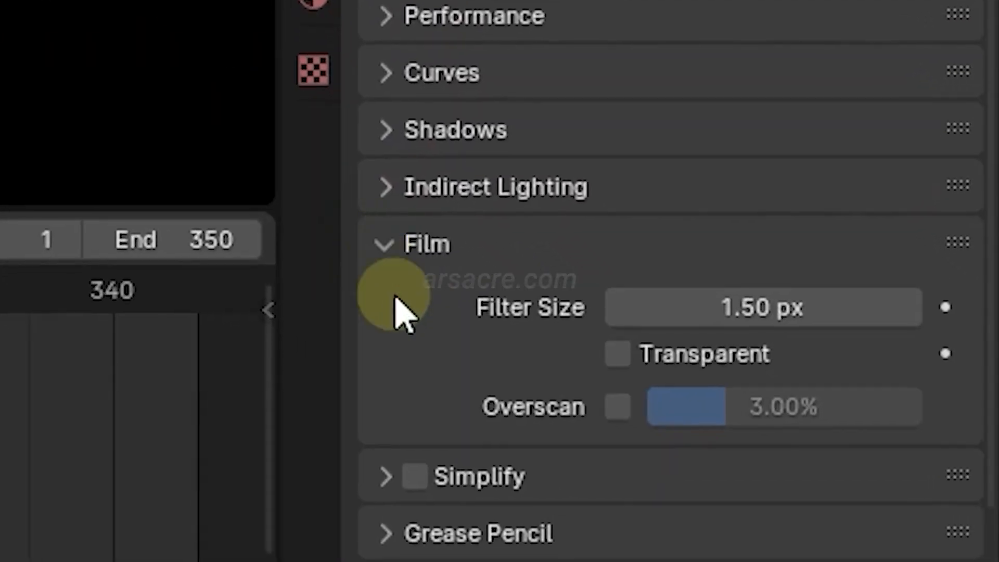
click(624, 364)
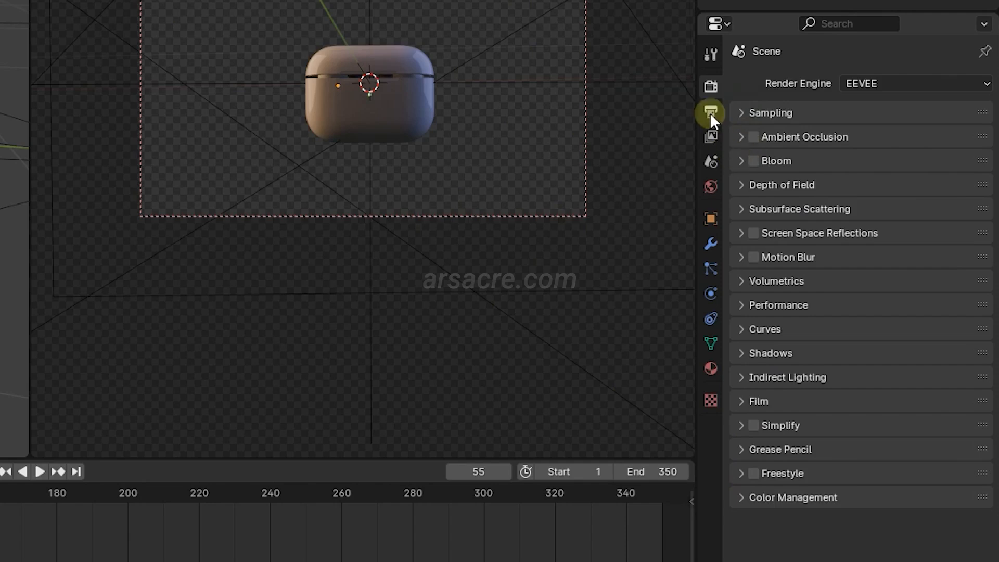
Check where the camera move ends at frame 327 and set the render's end frame to 327.
click(713, 113)
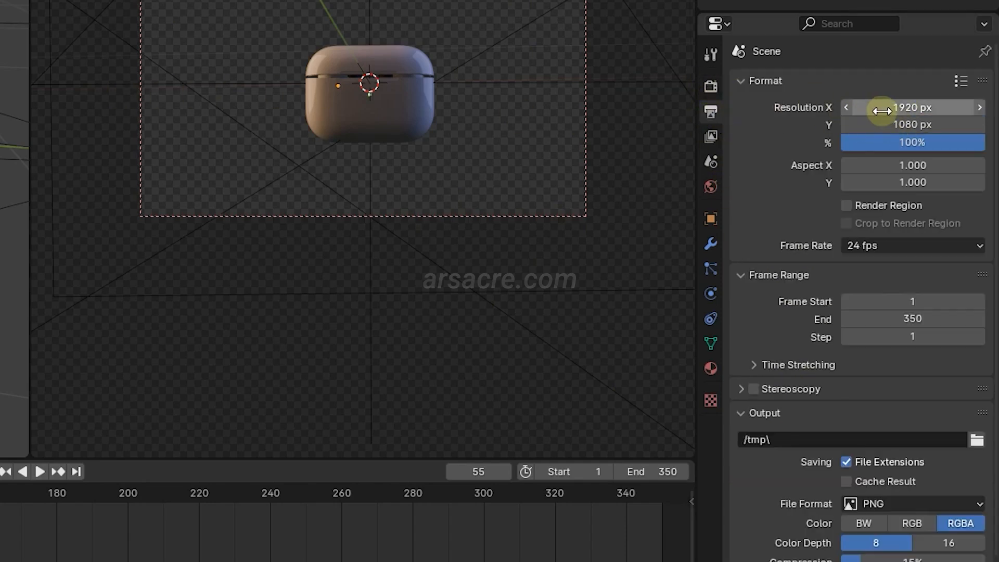
click(873, 54)
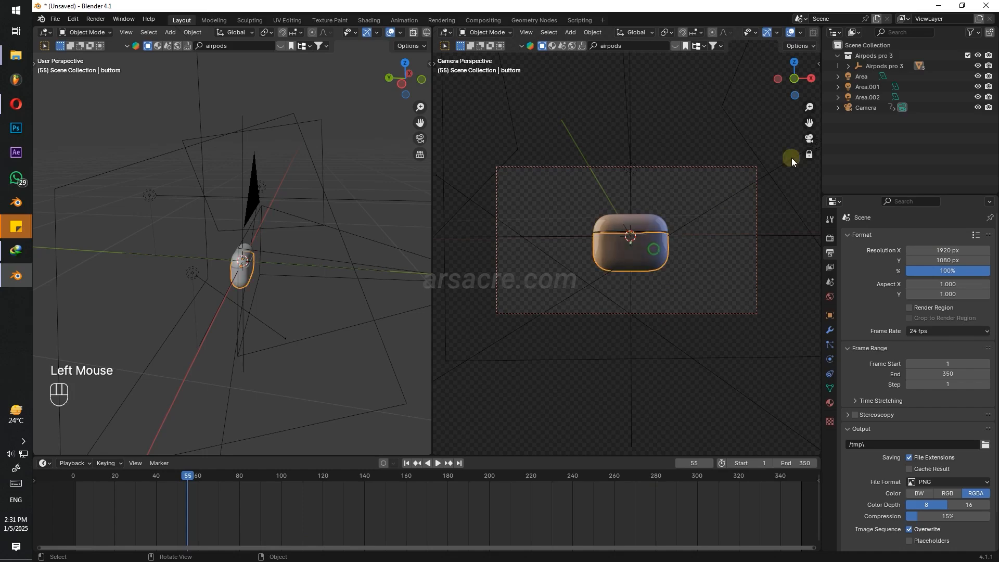
click(860, 111)
drag(721, 474, 752, 489)
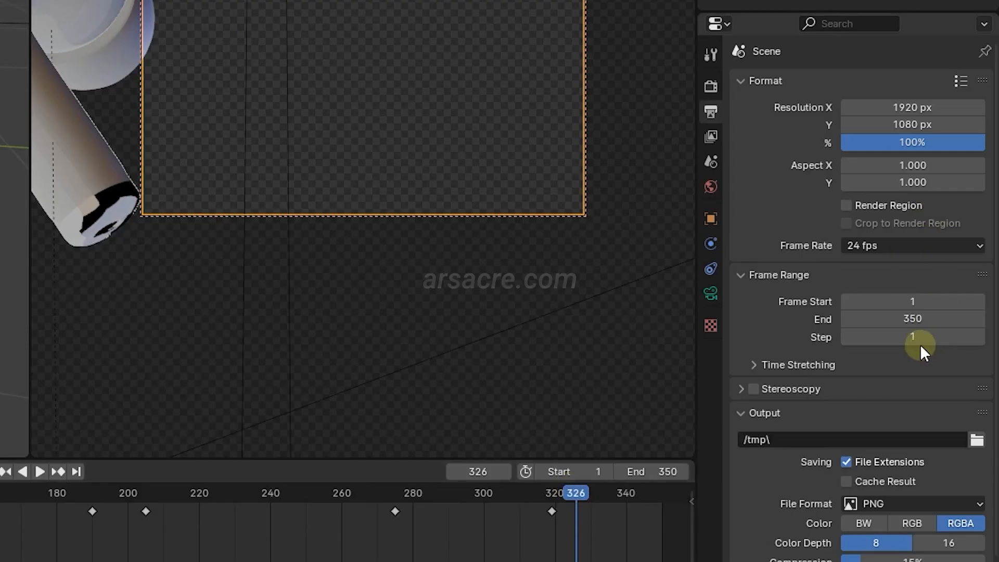
text(327)
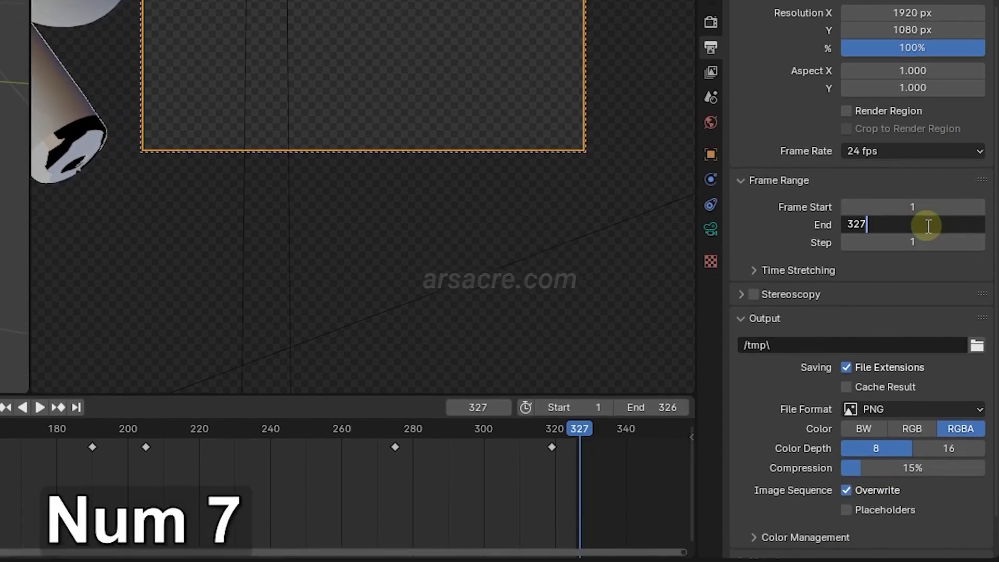
key(Return)
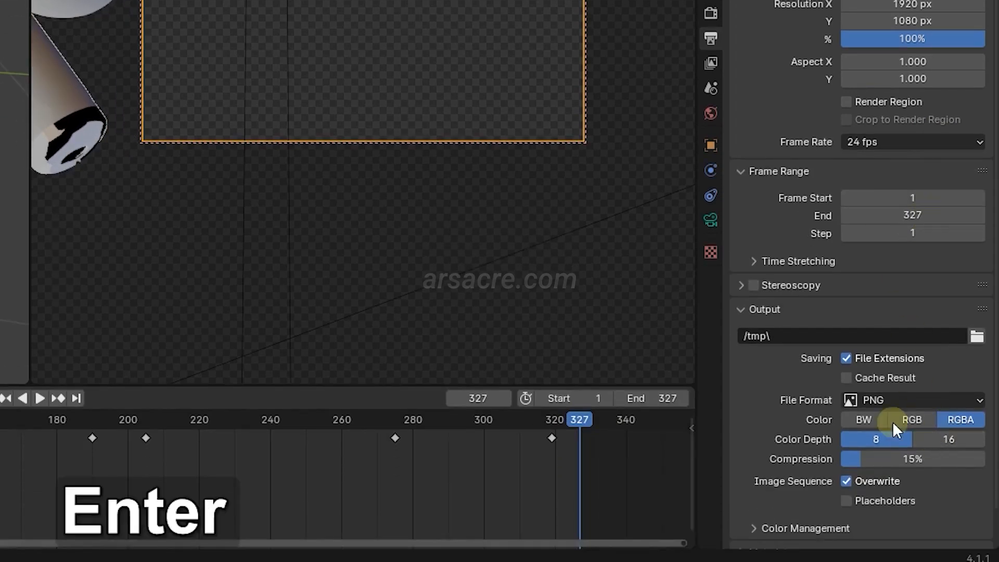
Review the output file format choices and keep PNG.
click(887, 400)
click(690, 297)
scroll(876, 380, down, 2)
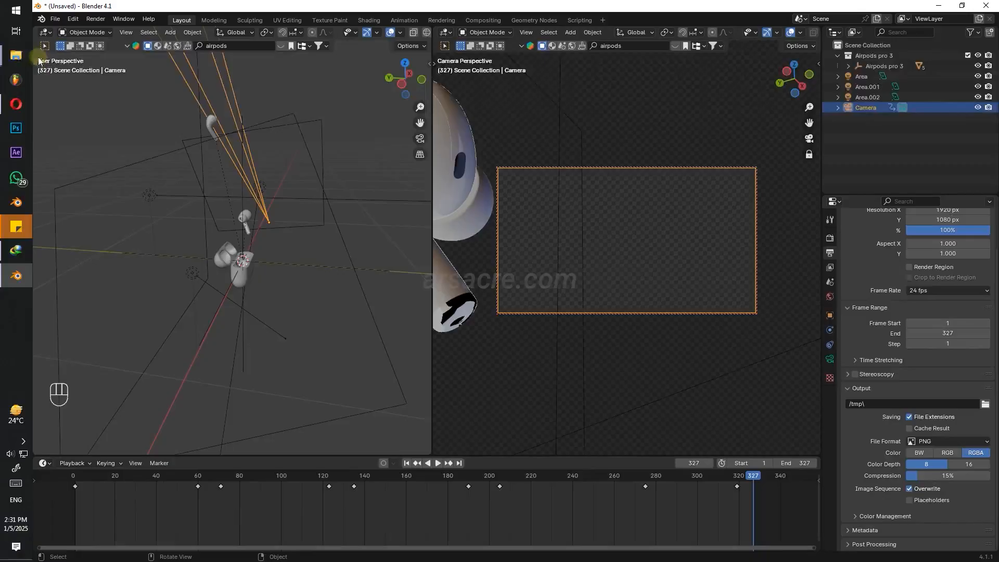
Switch to File Explorer and create a folder named "Airpods Render Sequence" inside the Recs folder.
click(16, 55)
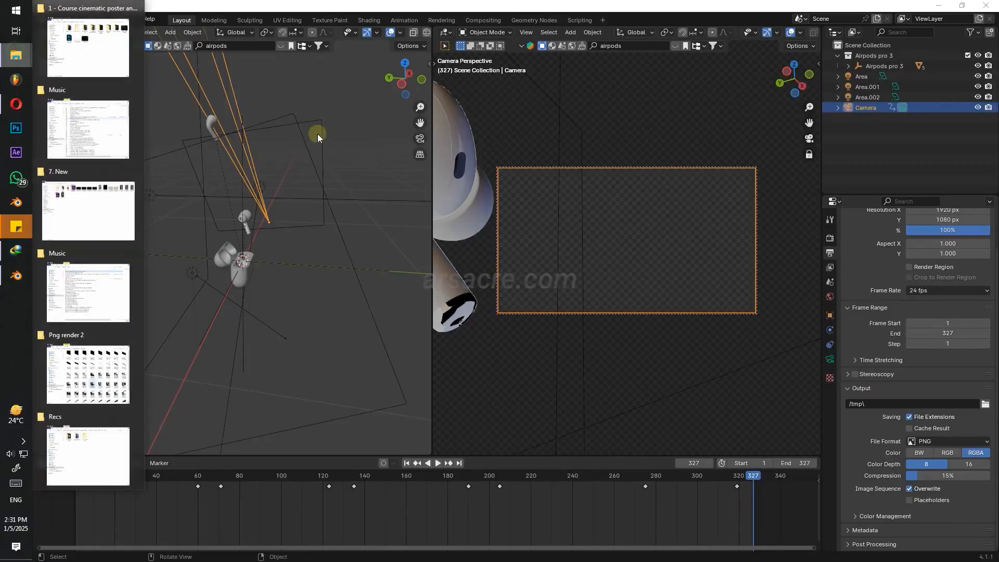
click(105, 467)
drag(576, 114, 527, 114)
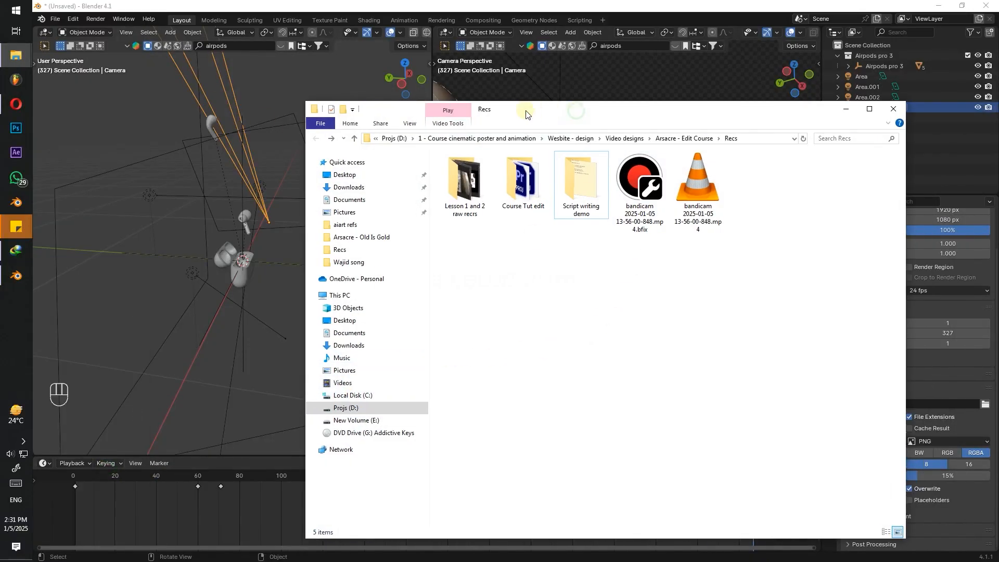
click(343, 109)
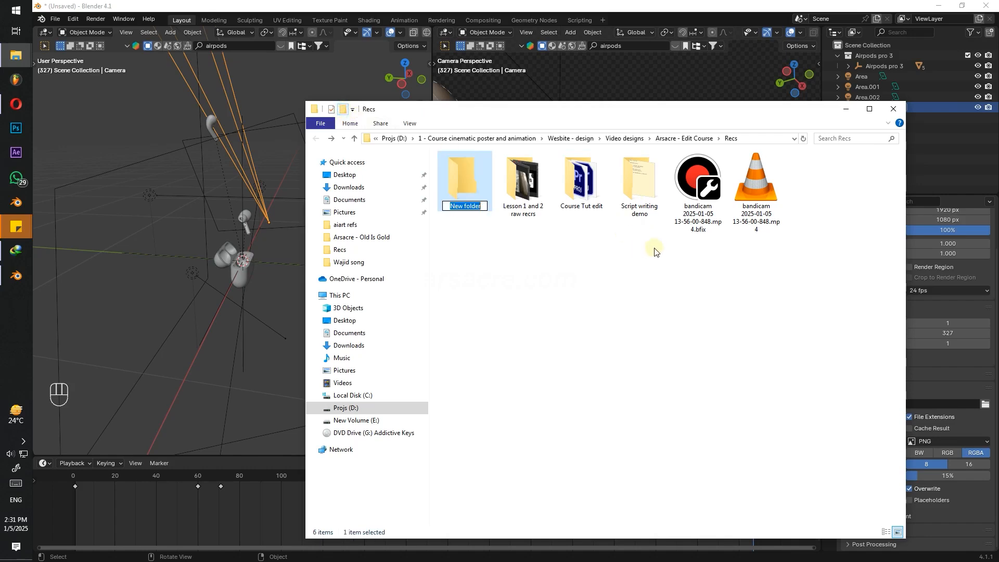
text(Airpon)
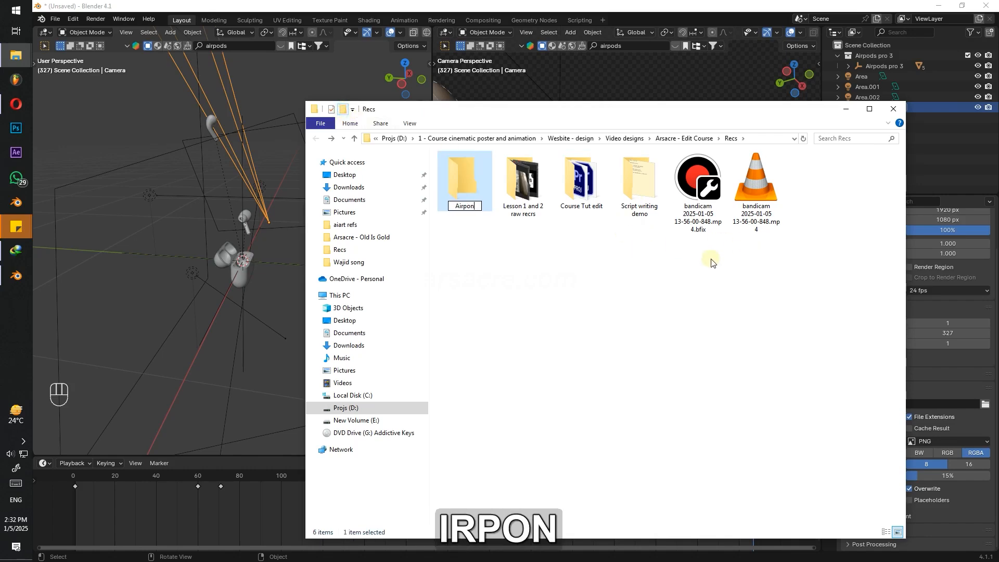
key(BackSpace)
text(ds )
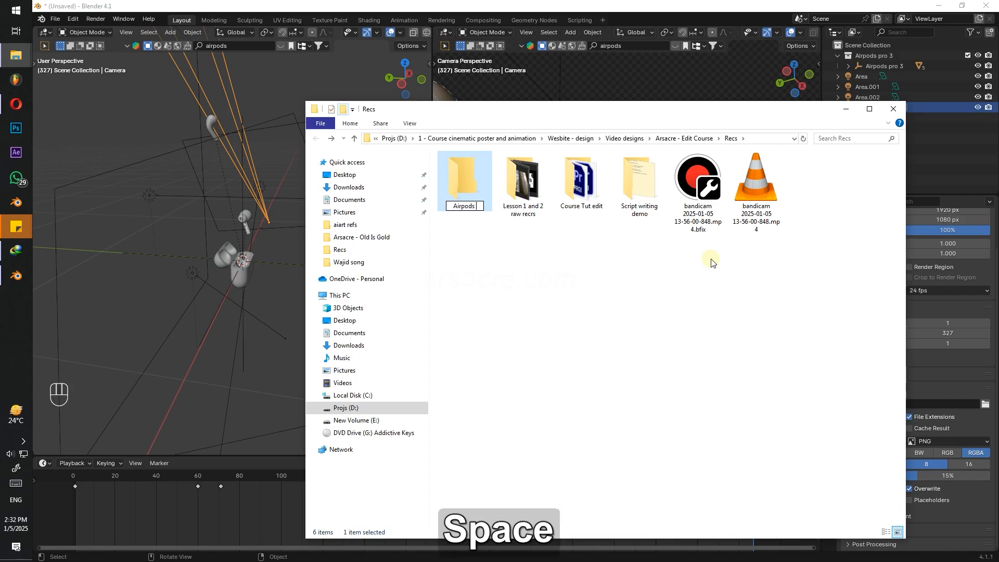
text(Render Sequence)
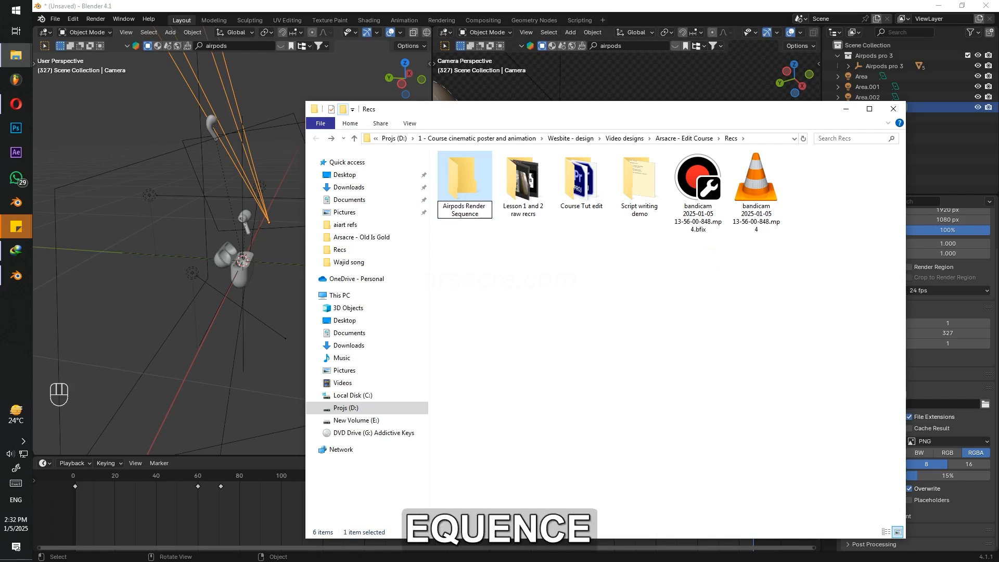
key(Return)
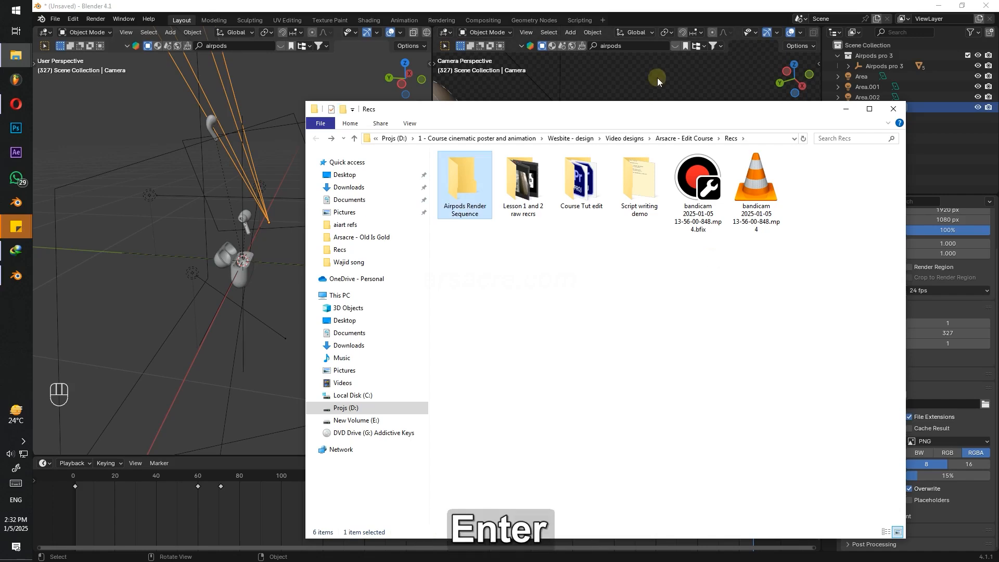
Copy the path of the Airpods Render Sequence folder and set it as the render output path in Blender.
double_click(485, 193)
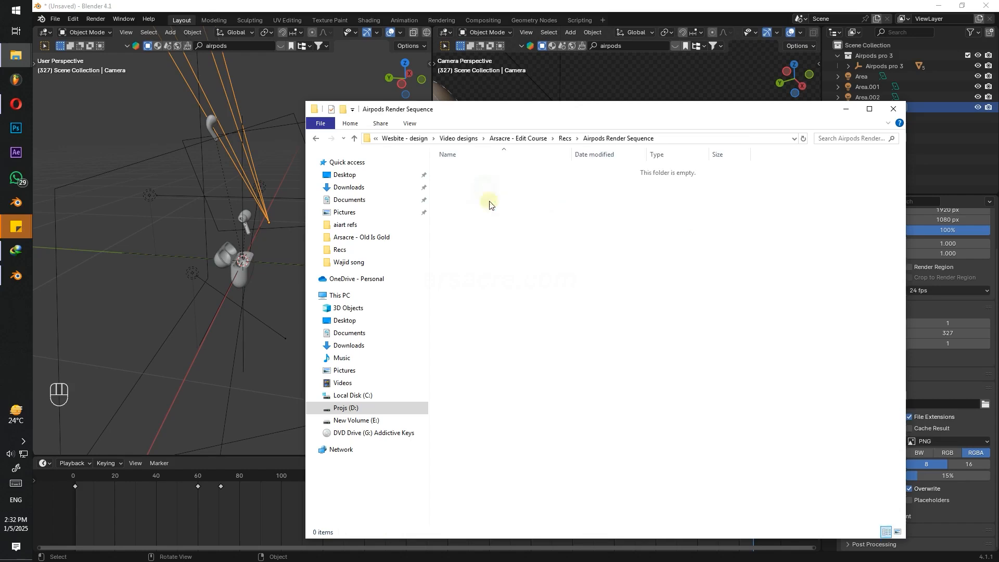
click(678, 141)
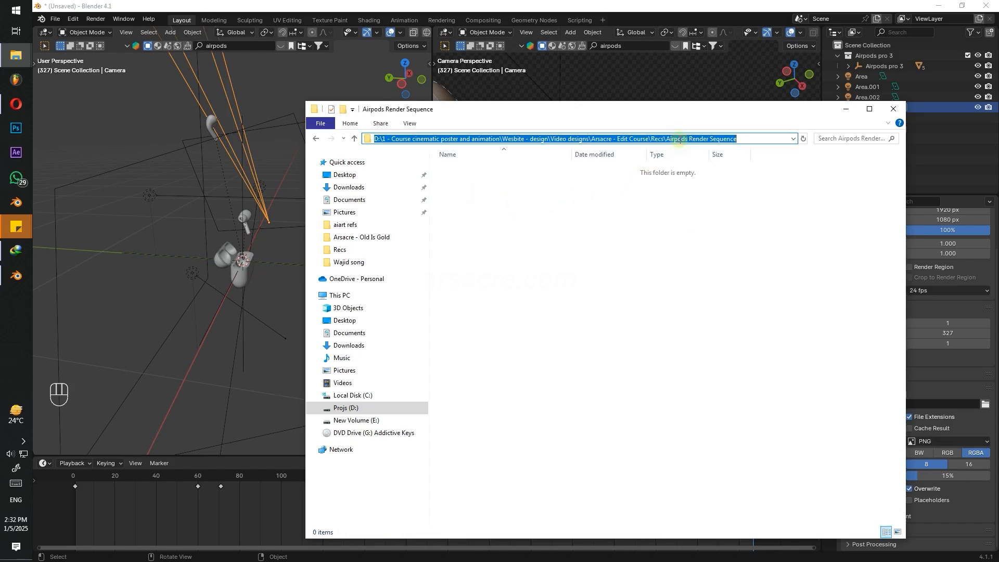
right_click(765, 137)
click(777, 174)
click(846, 109)
click(905, 403)
key(ctrl+v)
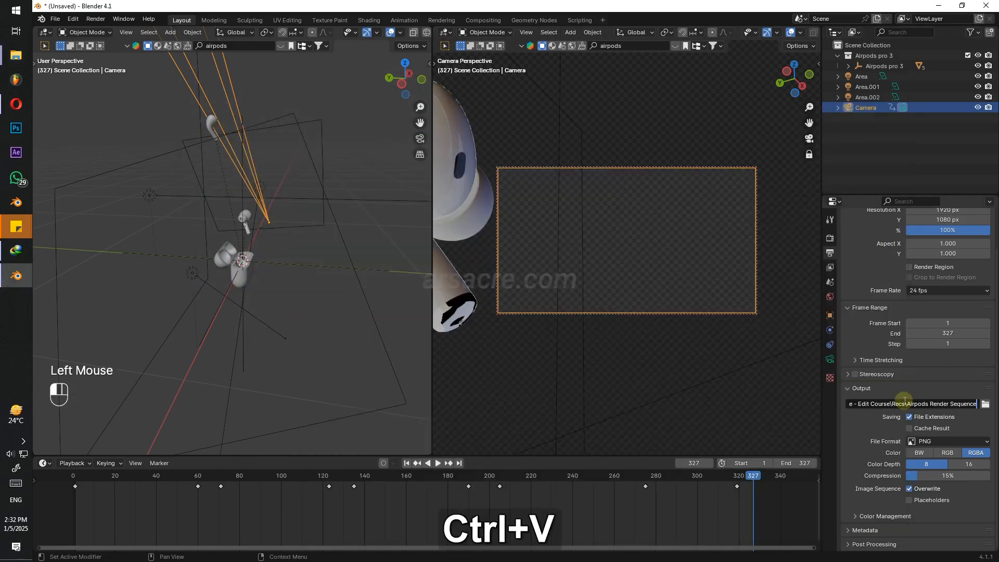
key(Return)
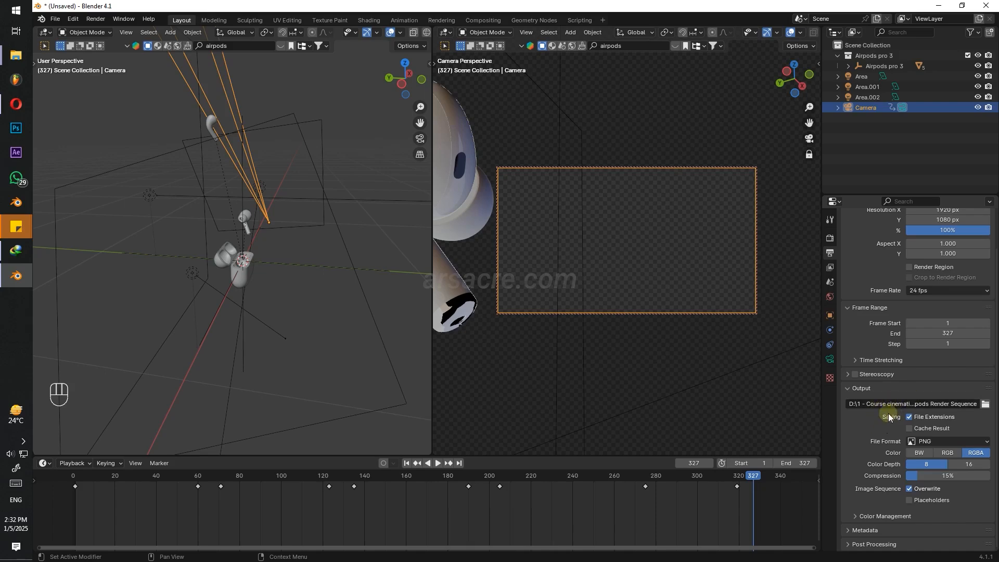
Review the scene's output settings, including the frame rate choices, resolution and frame range, before rendering.
click(825, 268)
click(830, 281)
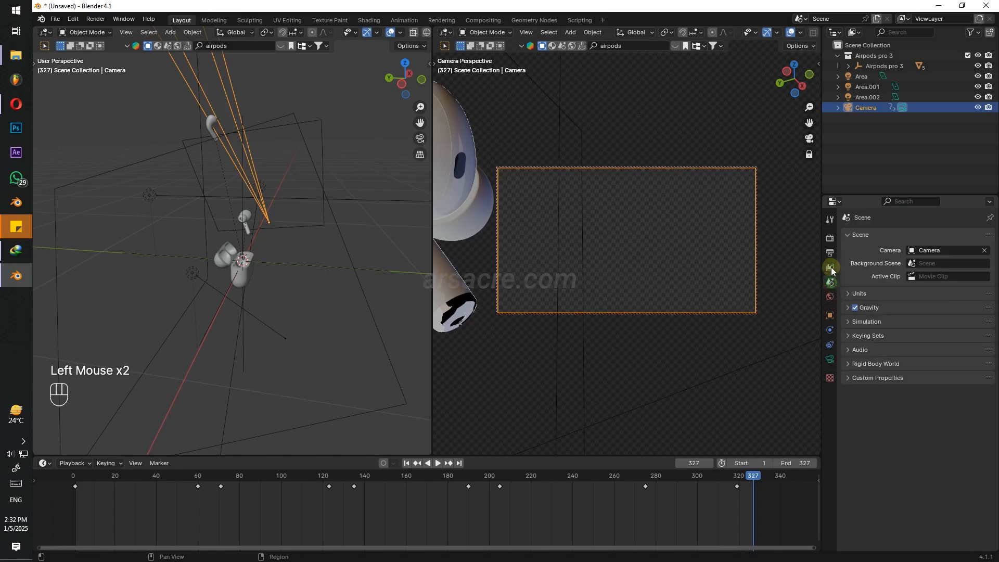
click(830, 253)
scroll(895, 326, down, 2)
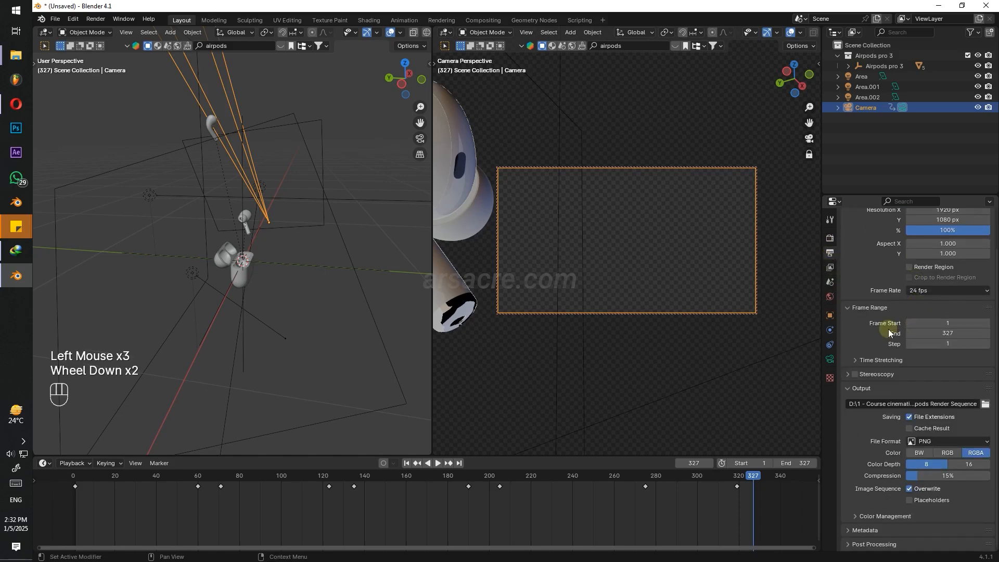
click(931, 291)
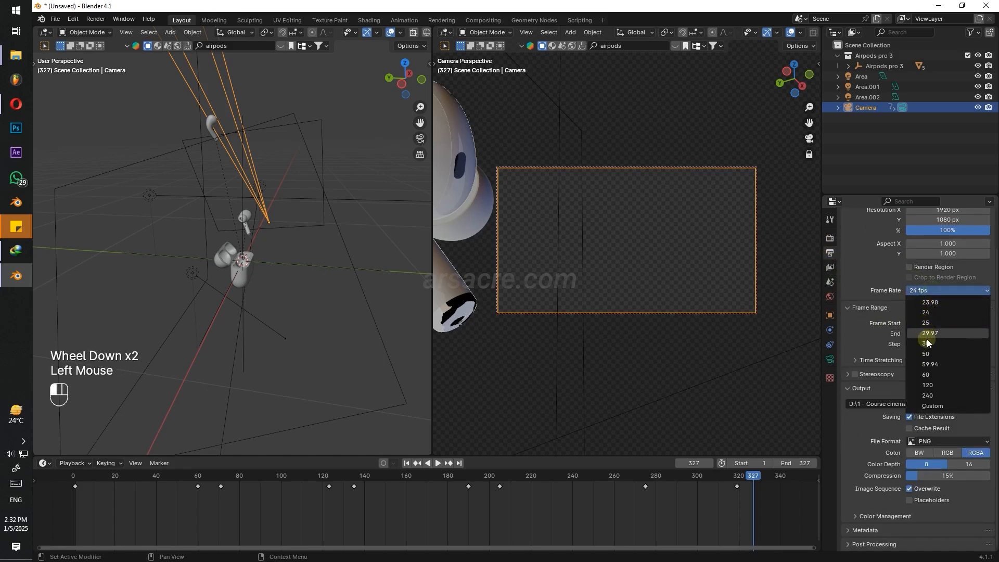
scroll(895, 299, up, 3)
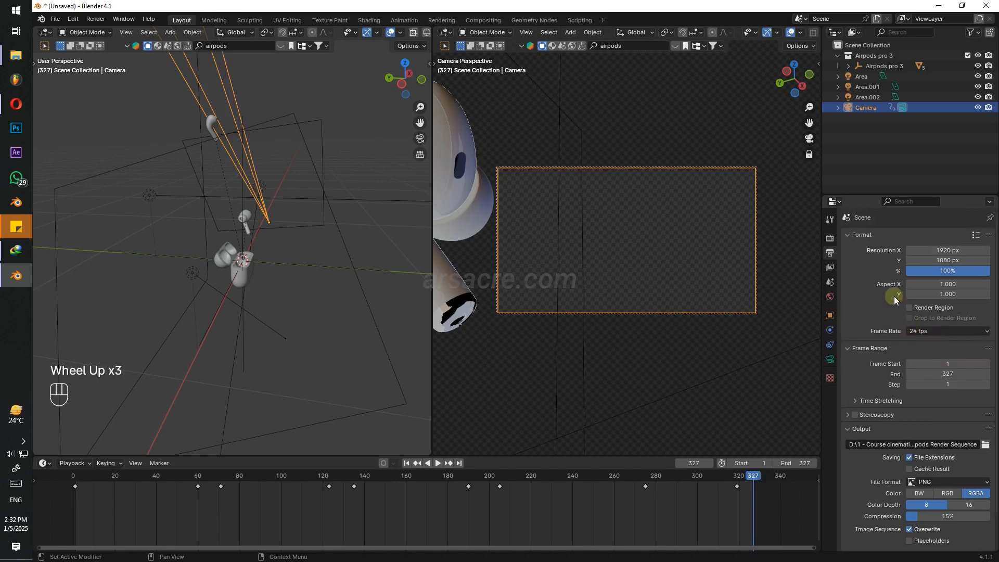
scroll(894, 296, down, 2)
scroll(879, 270, up, 2)
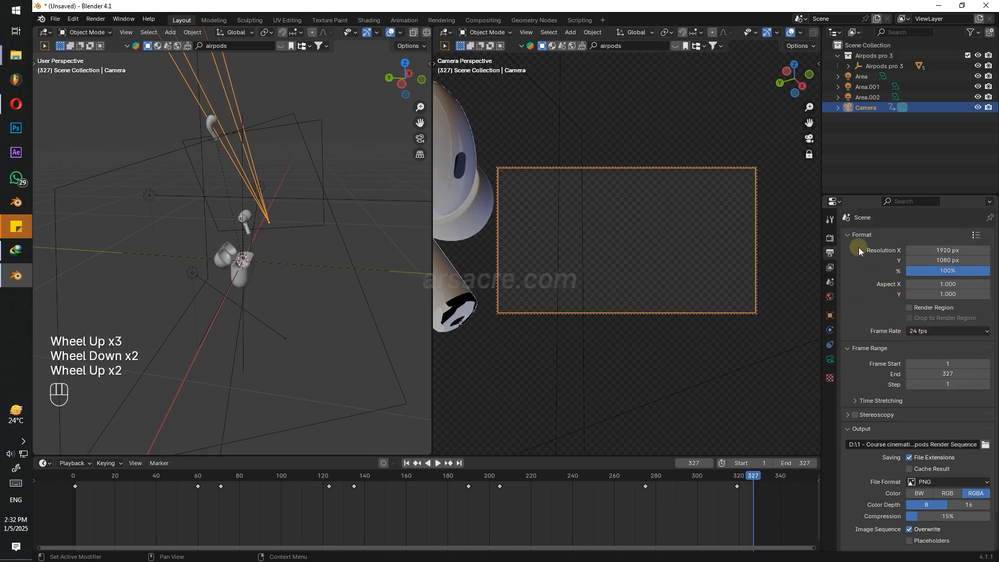
click(830, 238)
click(848, 422)
click(830, 220)
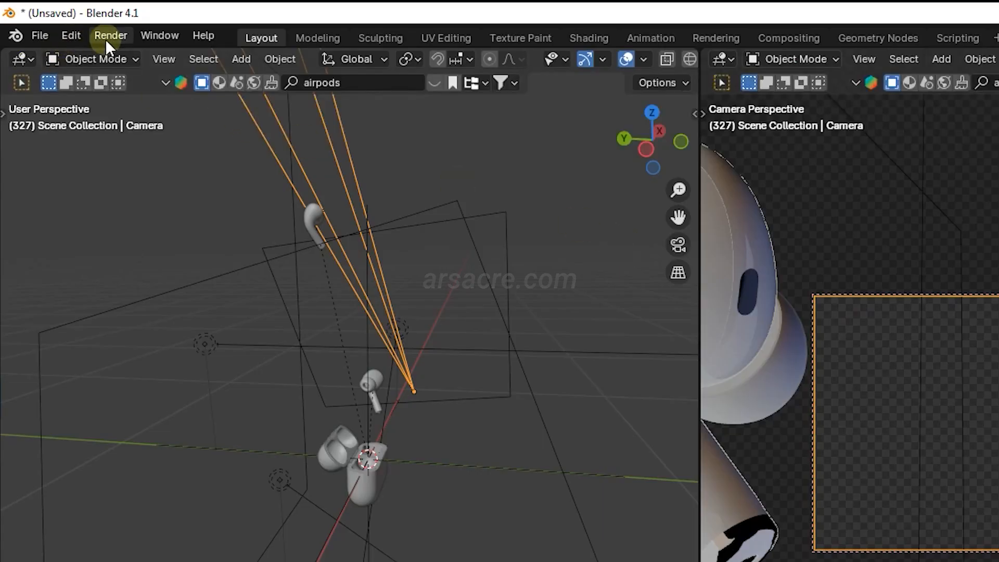
Render the full animation and arrange the render window to follow the frames' progress.
click(109, 35)
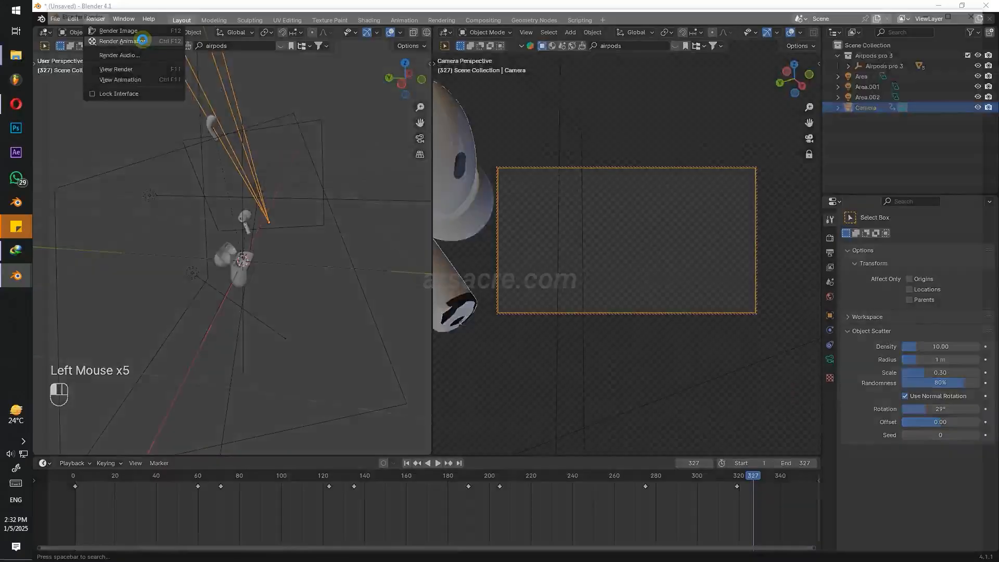
click(194, 74)
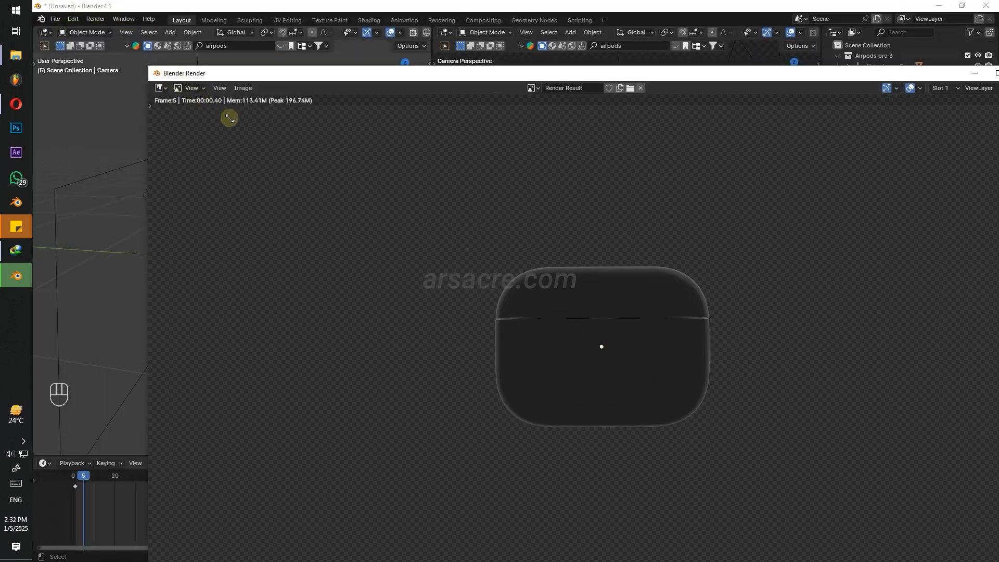
drag(229, 118, 216, 89)
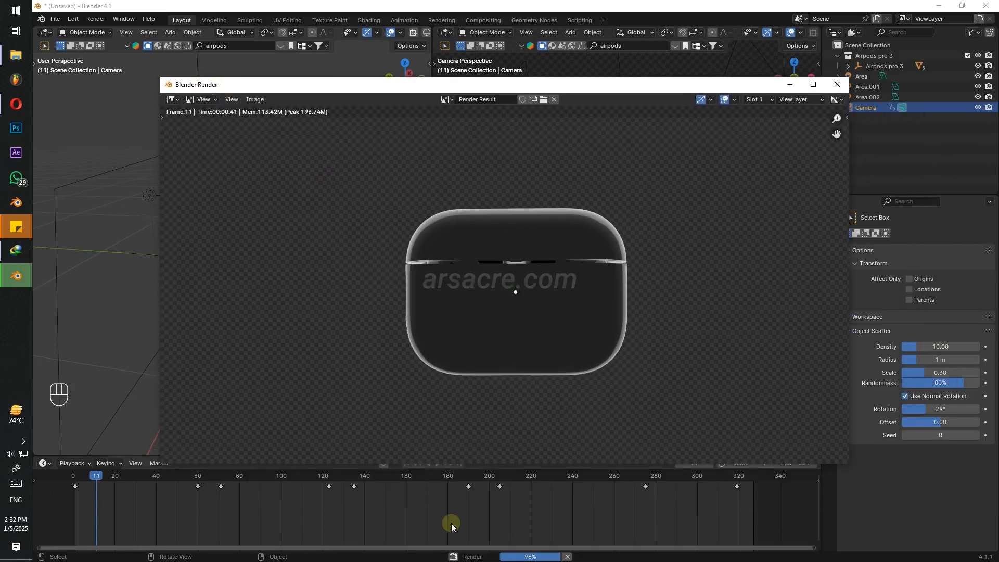
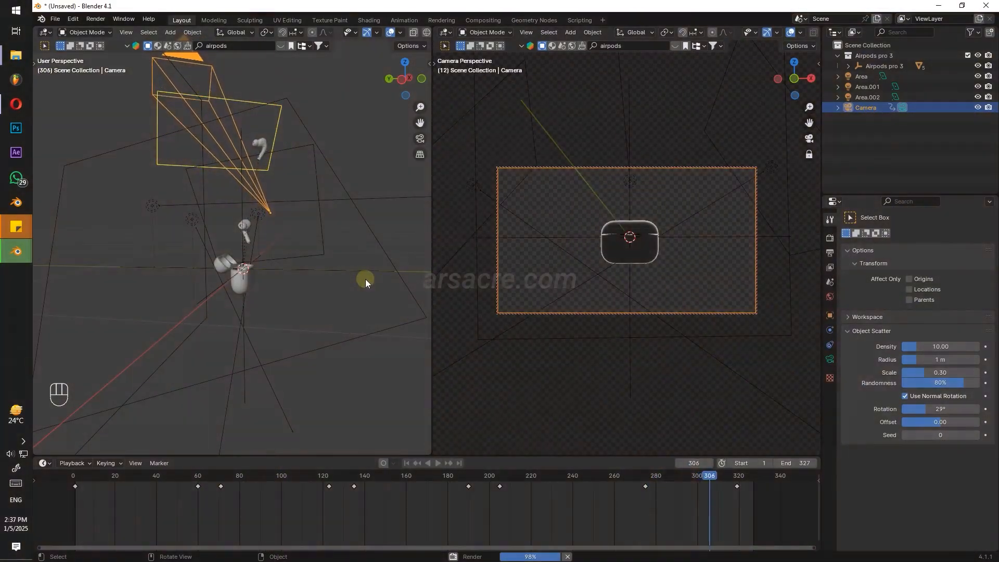
click(16, 251)
click(91, 287)
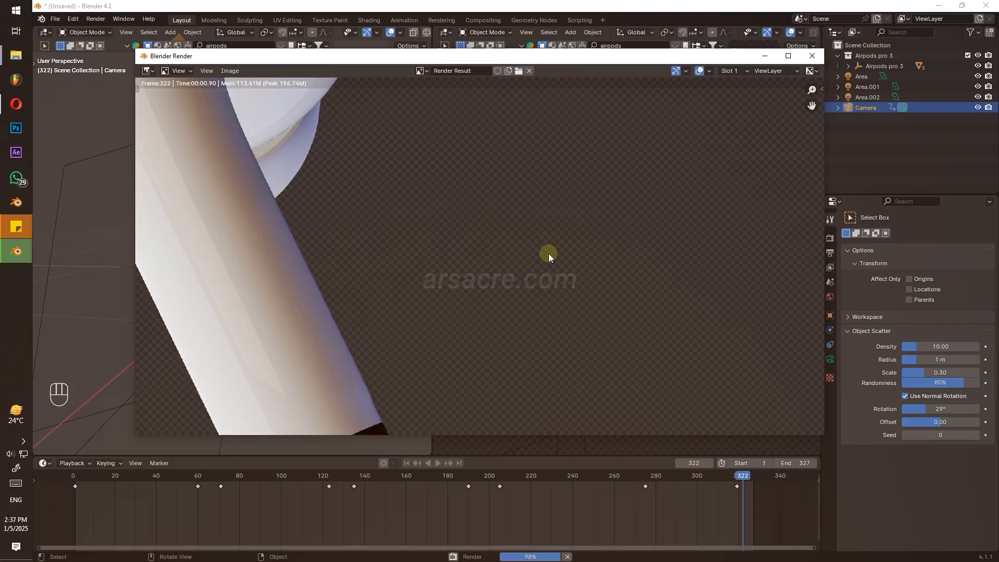
Switch to File Explorer, open the Airpods Render Sequence folder by its path and look through the rendered PNG frames.
key(super+e)
click(495, 138)
text(D:\1 - Course cinematic poster and animation\Wesbite - design\Video designs\Arsacre - Edit Course\Recs\Airpods Render Sequence)
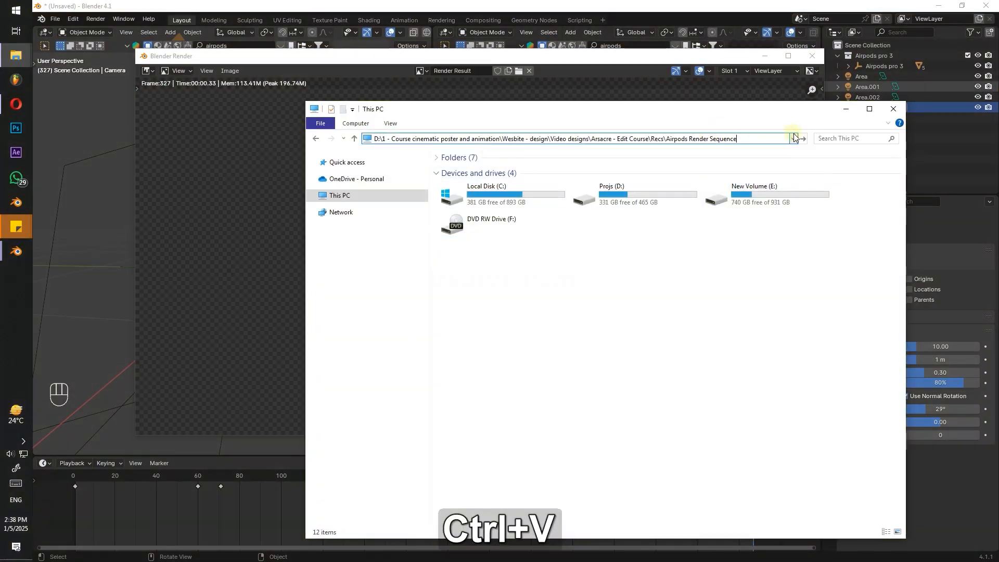
click(804, 139)
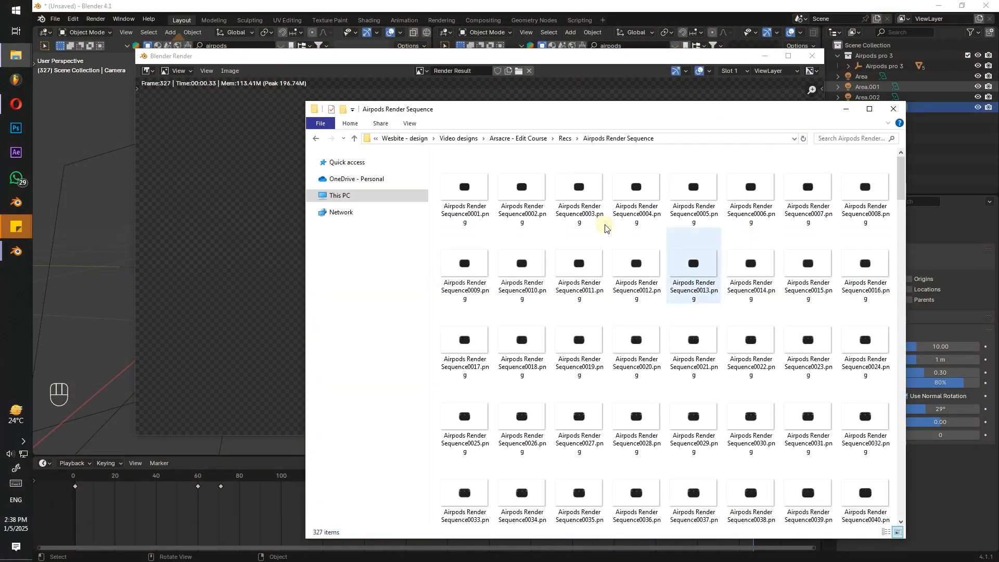
drag(900, 177, 905, 263)
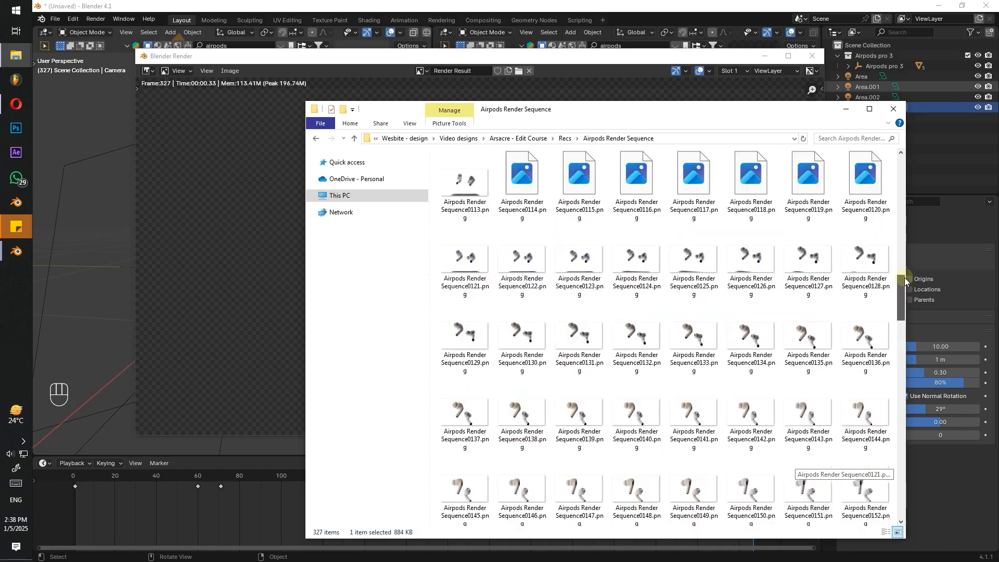
drag(904, 263, 904, 248)
drag(904, 247, 904, 240)
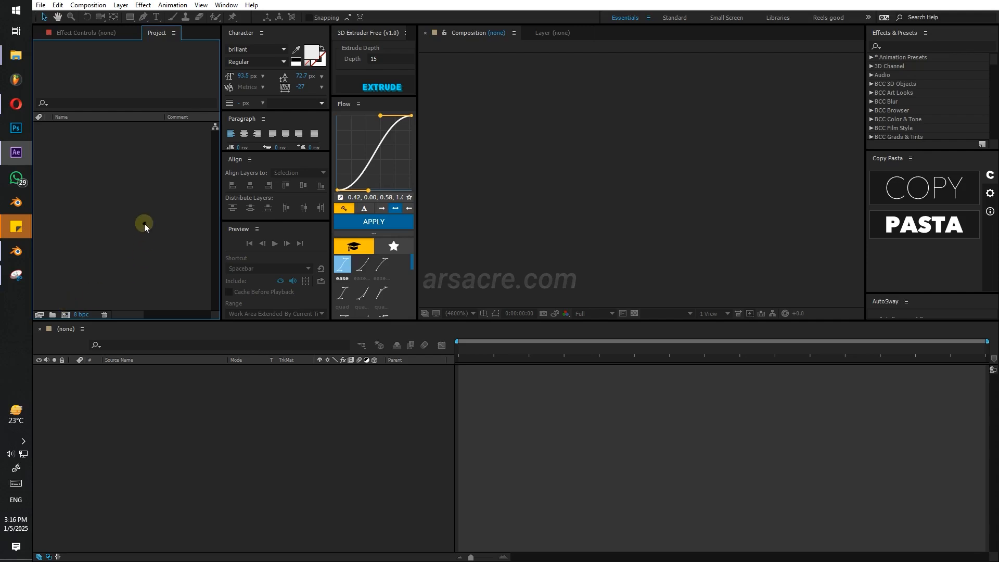
In After Effects, import Airpods Render Sequence0001.png from the Airpods Render Sequence folder as footage with PNG Sequence enabled.
right_click(144, 225)
mouse_move(218, 276)
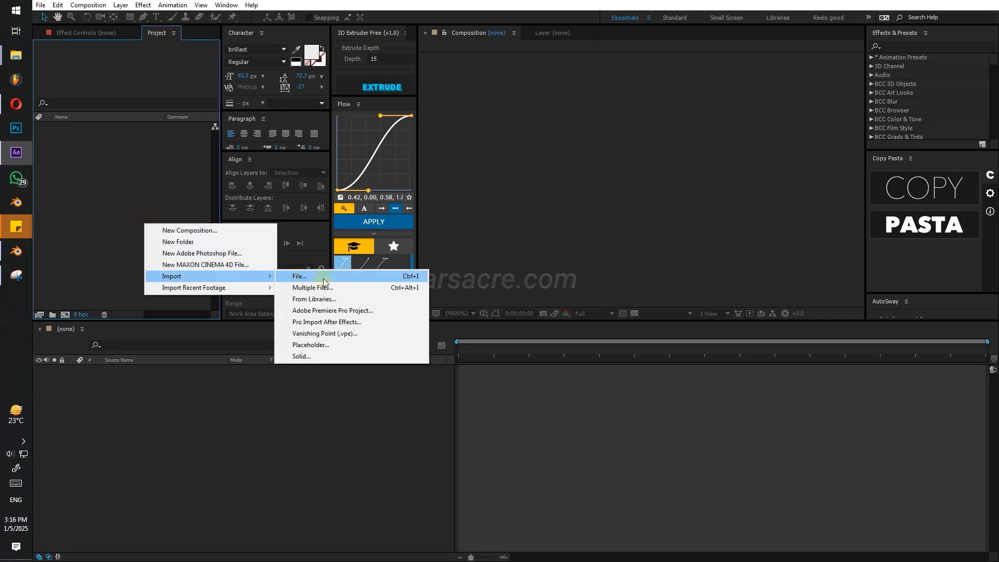
click(373, 282)
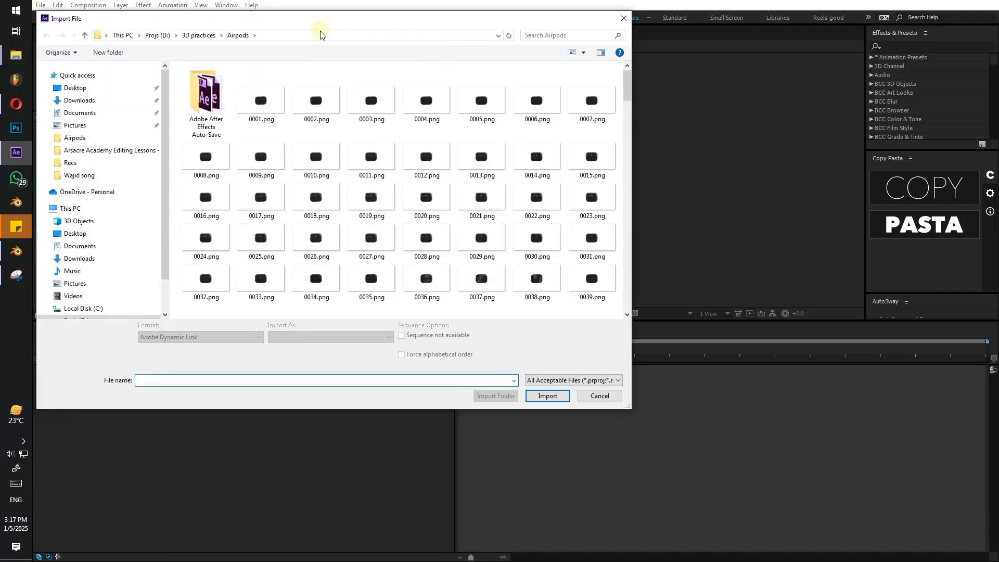
click(320, 34)
key(ctrl+v)
key(Return)
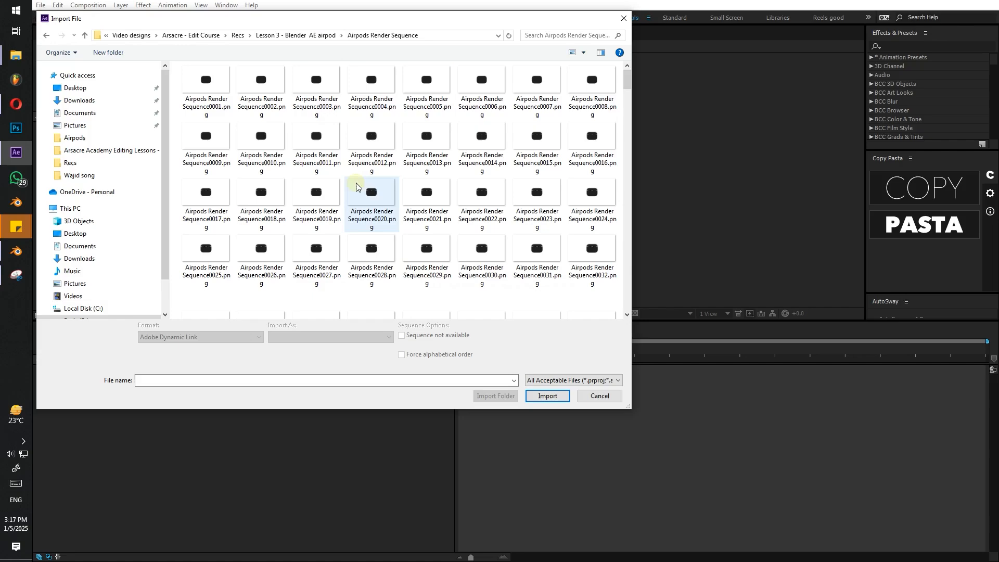
click(276, 153)
click(217, 89)
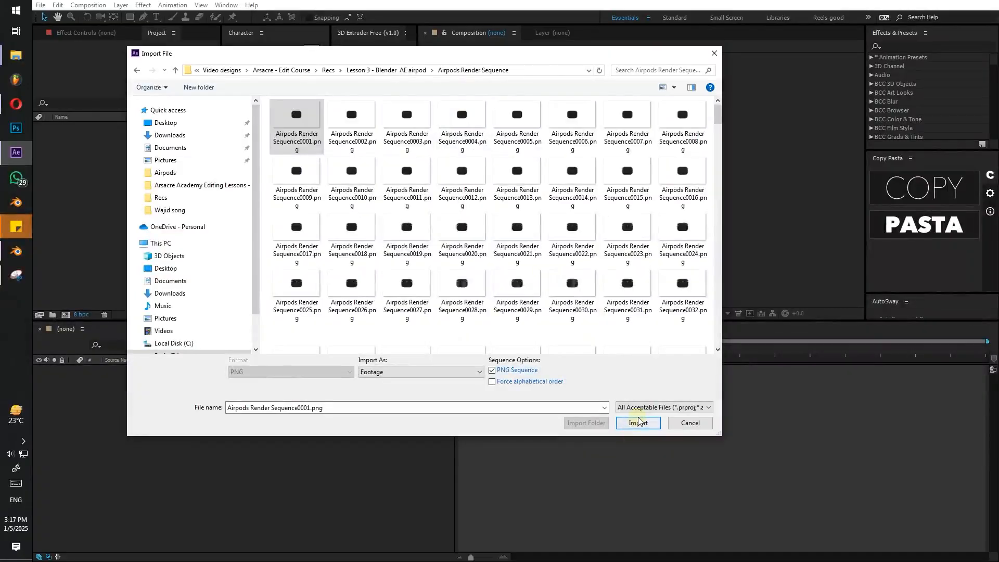
click(751, 410)
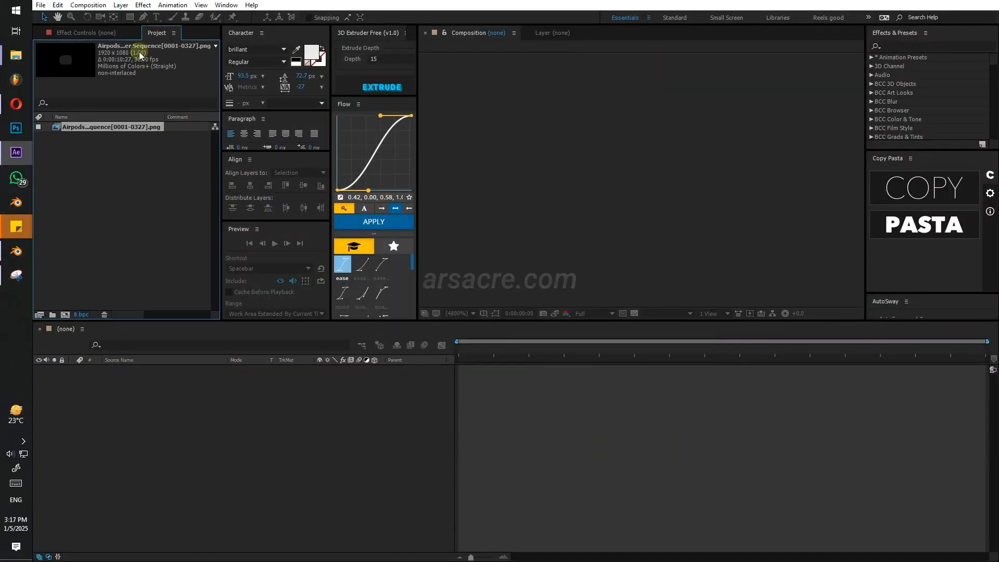
Interpret the imported PNG sequence footage at an assumed frame rate of 24 frames per second.
click(152, 170)
click(127, 129)
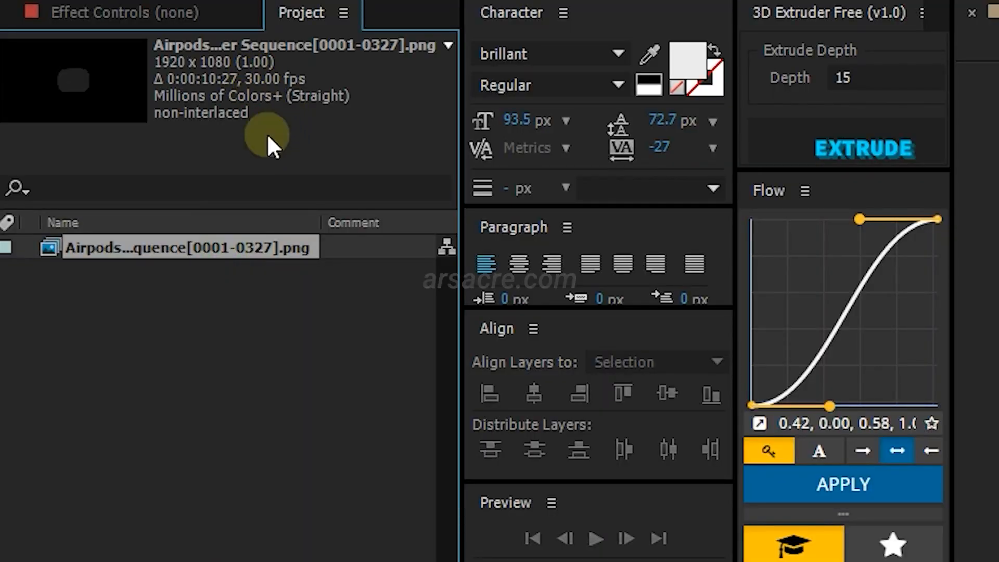
right_click(189, 251)
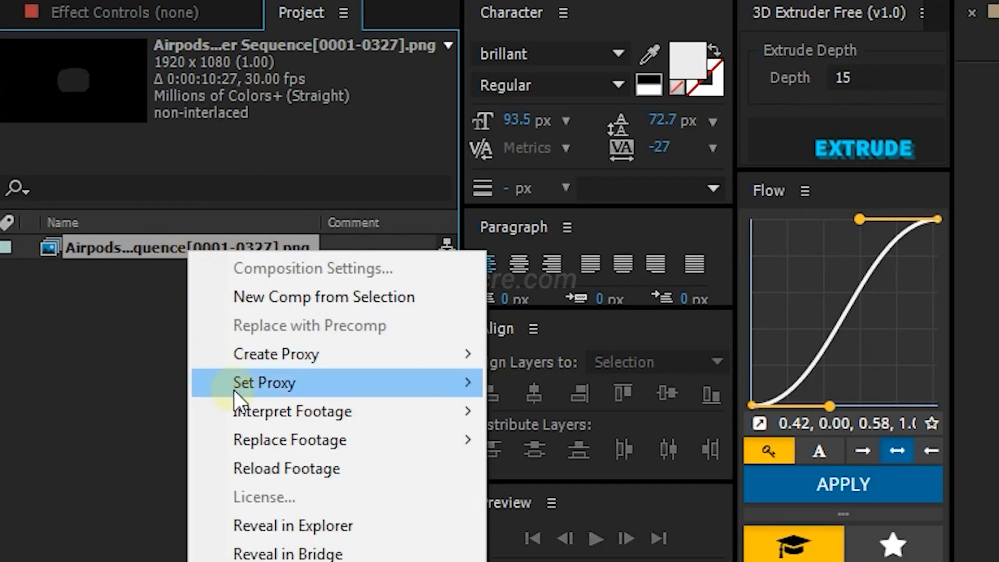
mouse_move(284, 417)
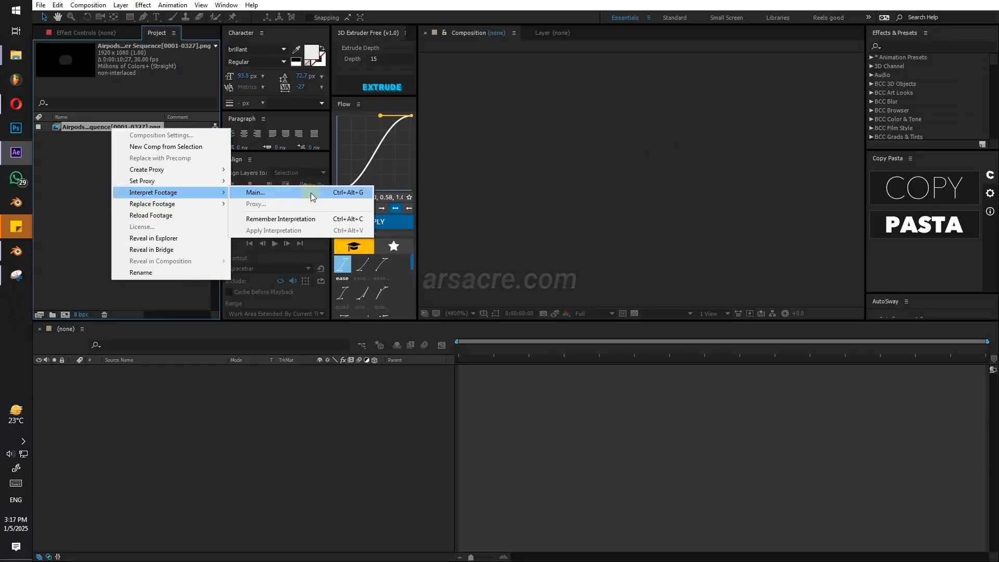
click(305, 192)
double_click(459, 270)
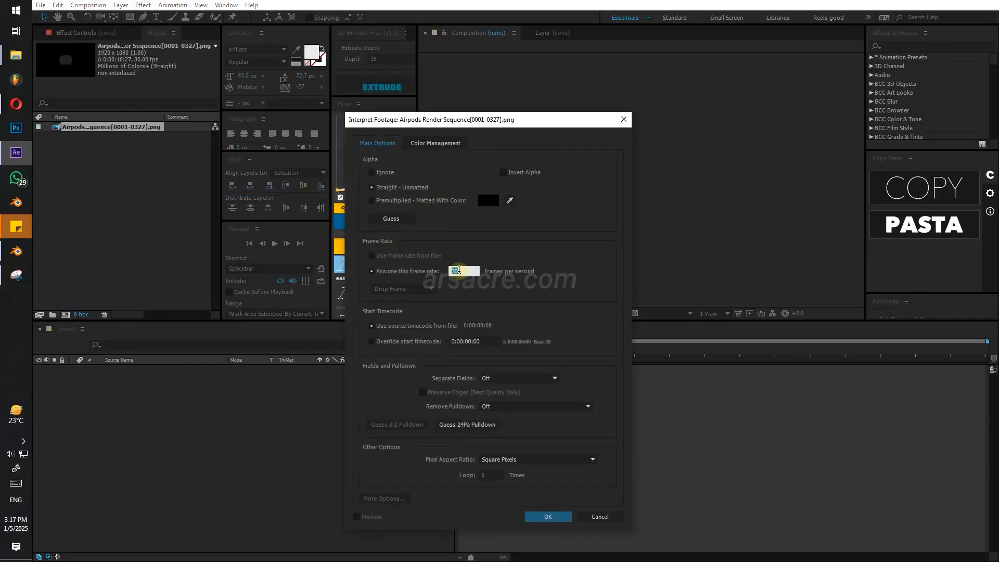
text(24)
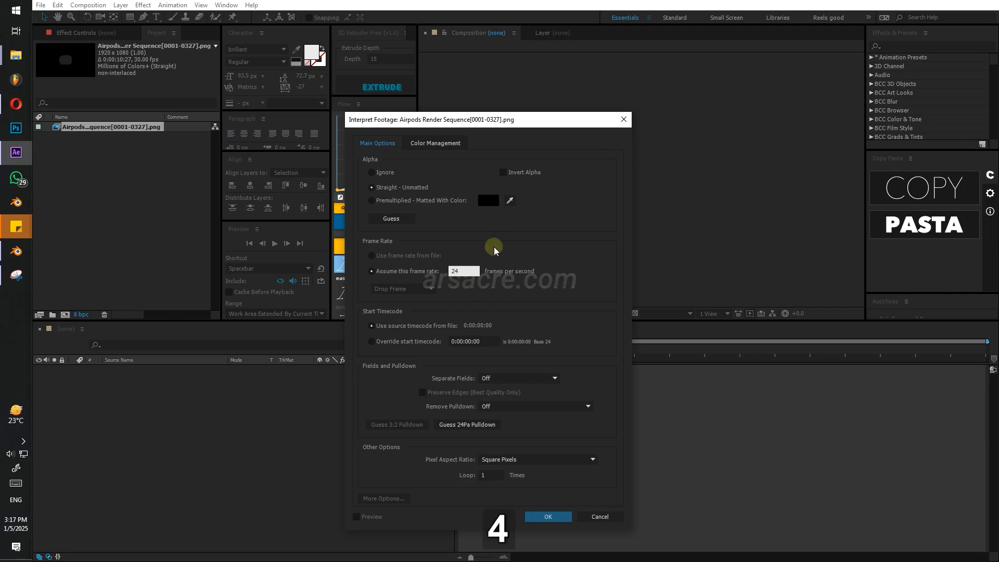
click(561, 237)
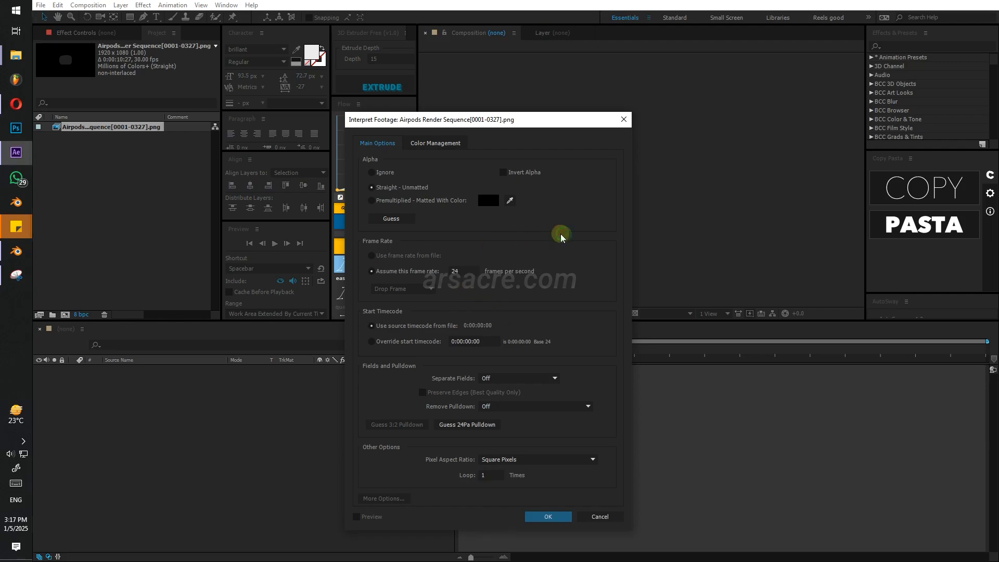
click(541, 520)
Create a composition from the imported sequence and preview its animation, stopping at 0:00:02:22.
click(174, 198)
drag(113, 129, 167, 395)
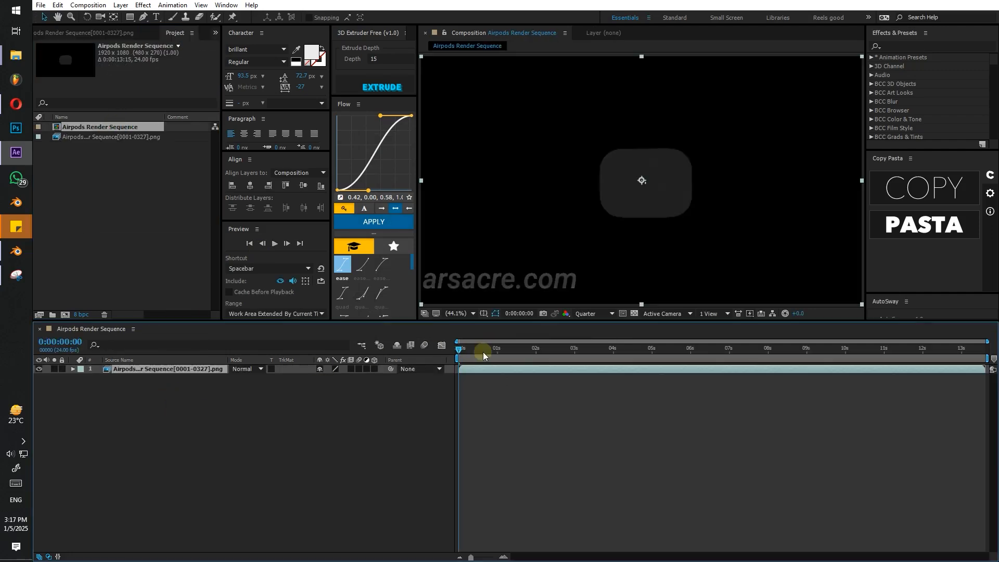
drag(483, 355, 457, 373)
key(space)
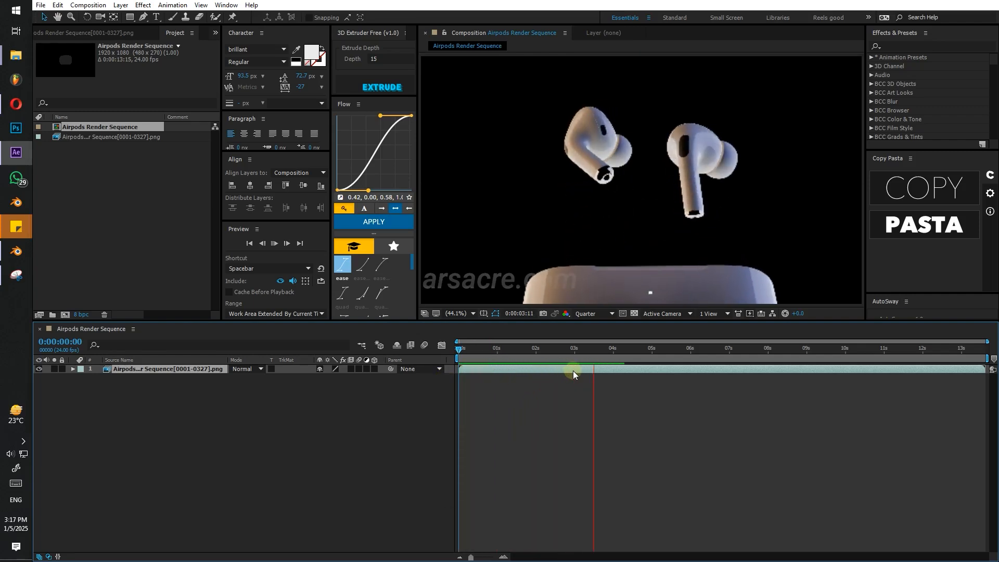
mouse_move(569, 358)
mouse_down()
mouse_move(549, 360)
mouse_move(571, 377)
mouse_up()
click(566, 398)
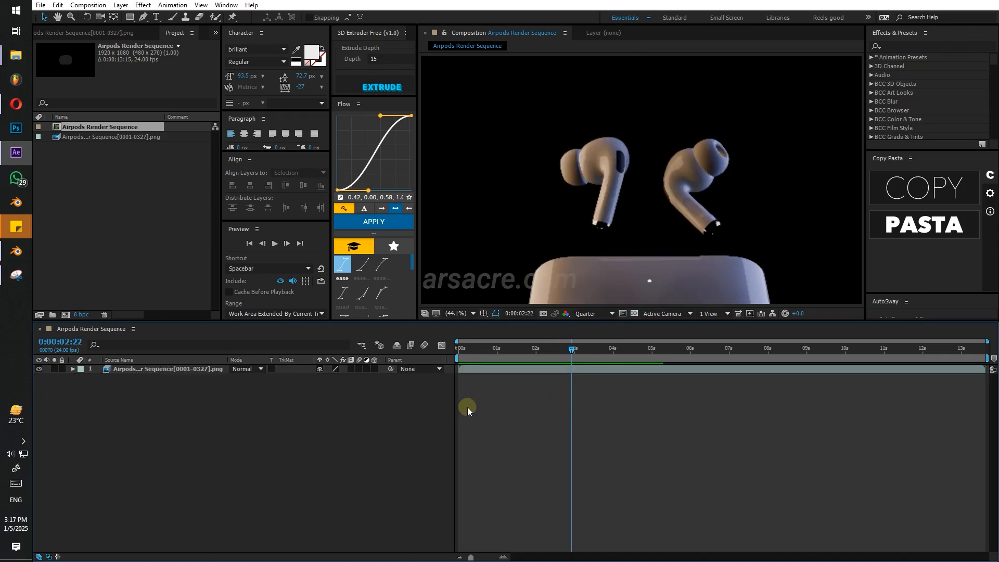
Add an adjustment layer above the sequence, name it "Impact" and copy that name.
key(ctrl+alt+y)
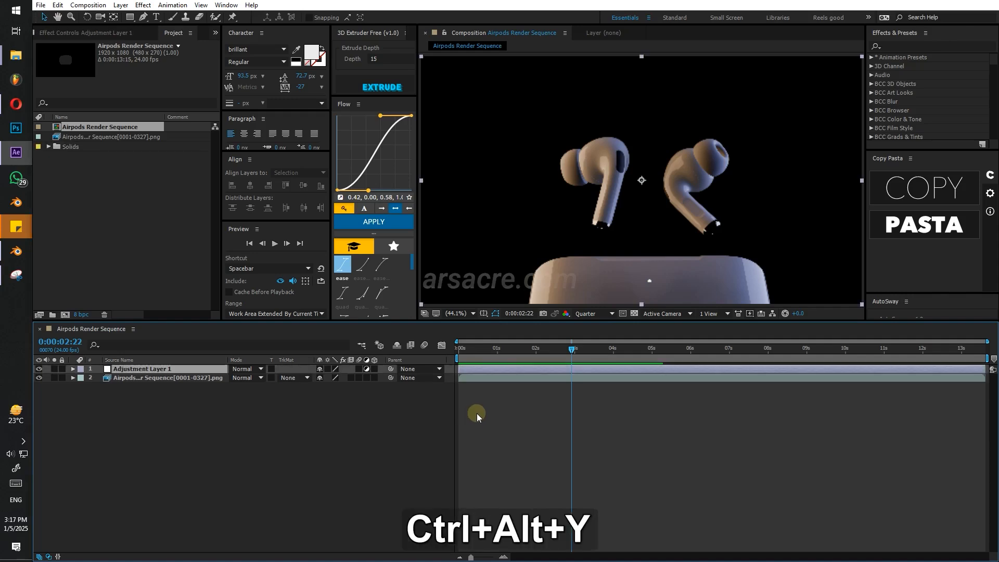
key(Return)
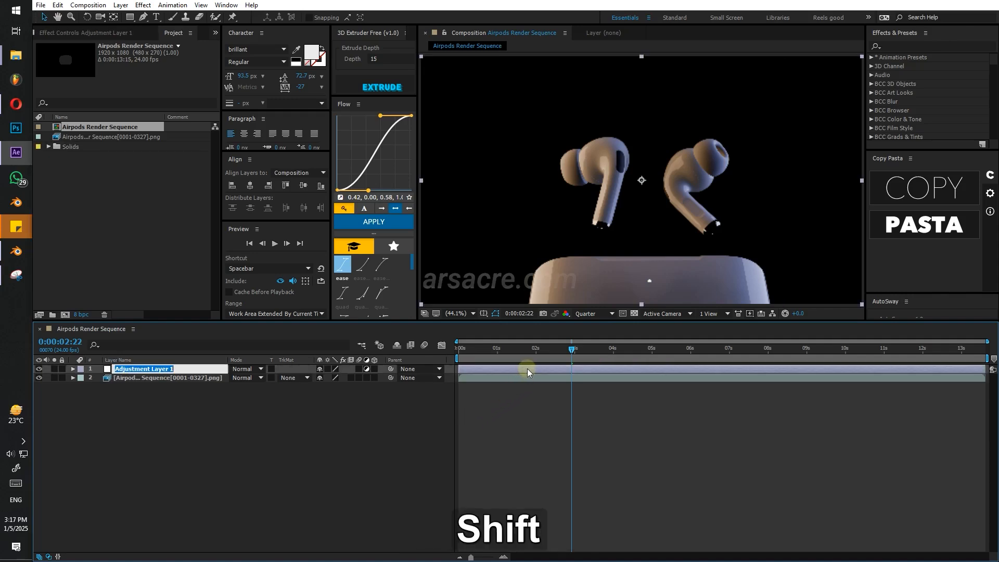
text(Impact)
key(ctrl+a)
key(ctrl+c)
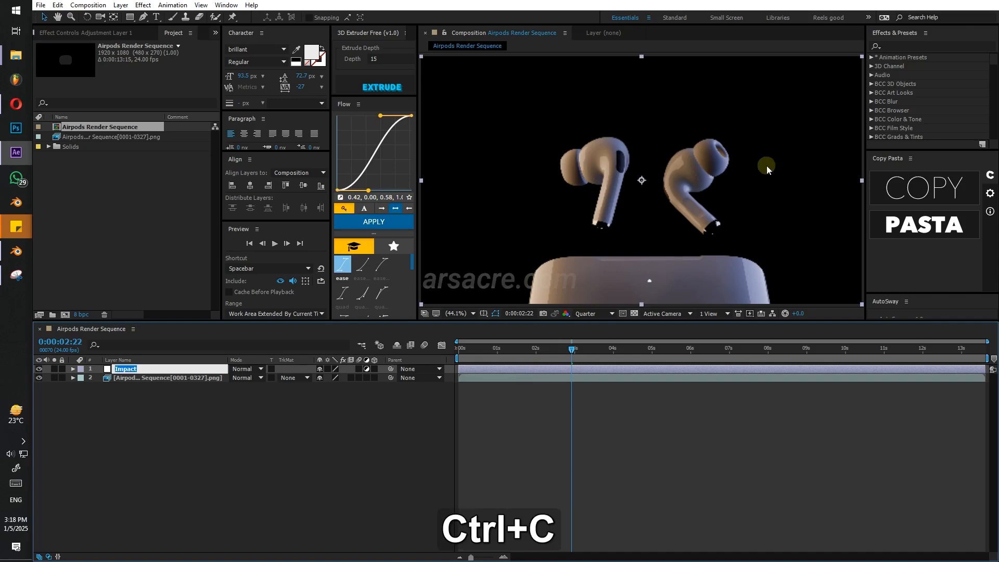
Find the Distort Transform effect and apply it to the Impact adjustment layer.
click(900, 47)
text(ransf)
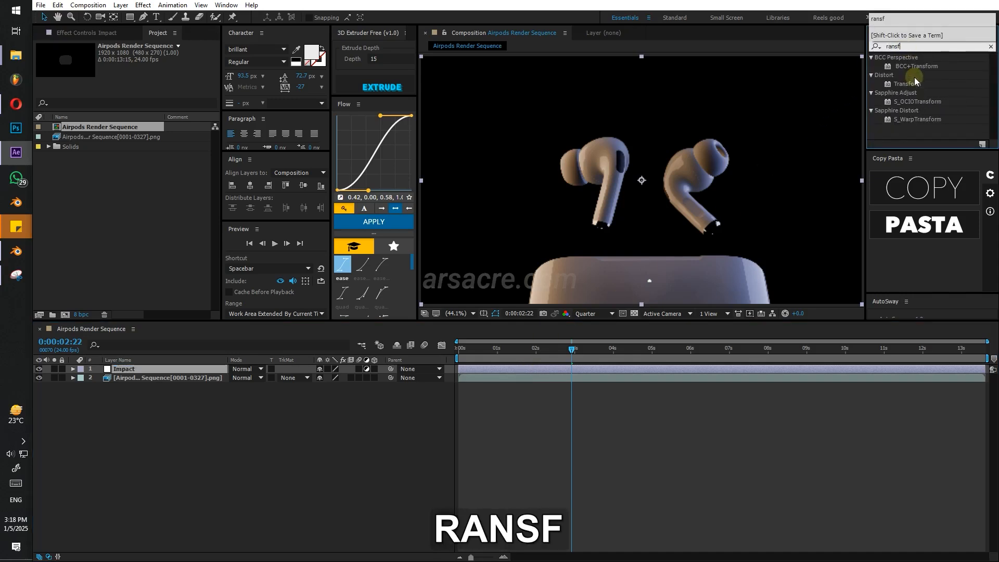
double_click(915, 82)
Find the Slider Control expression effect and apply it to the Impact adjustment layer.
text(sli)
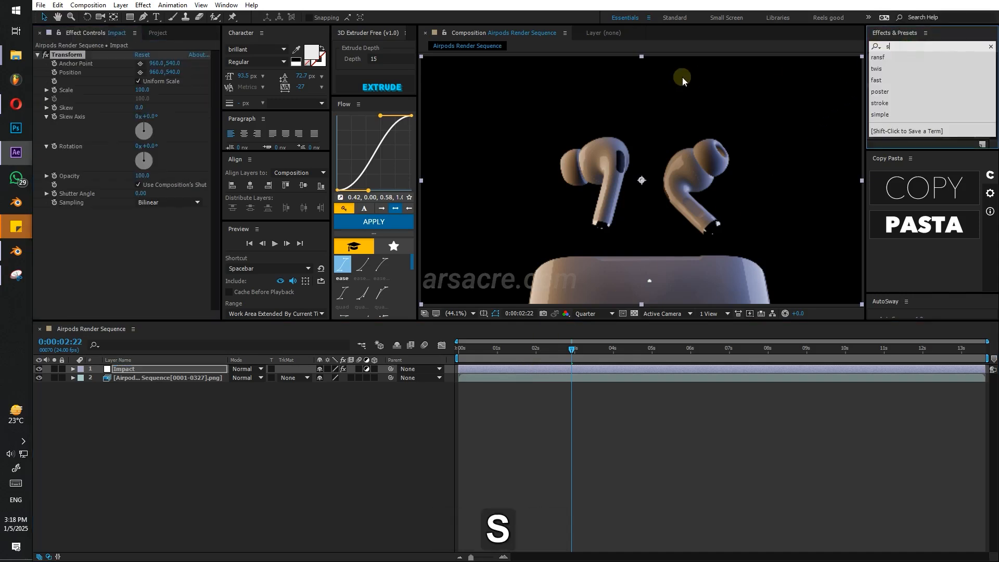
text(der)
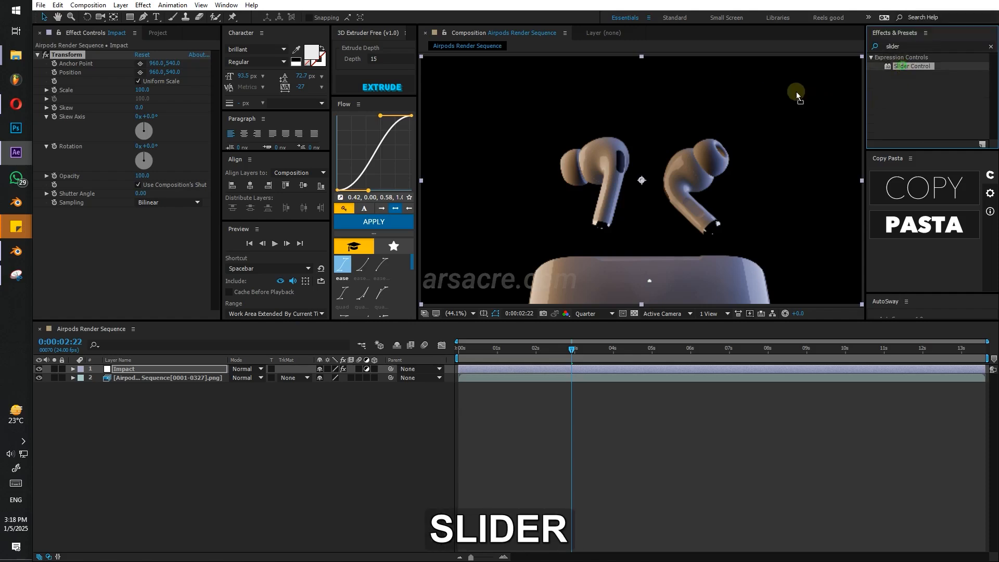
drag(913, 66, 153, 259)
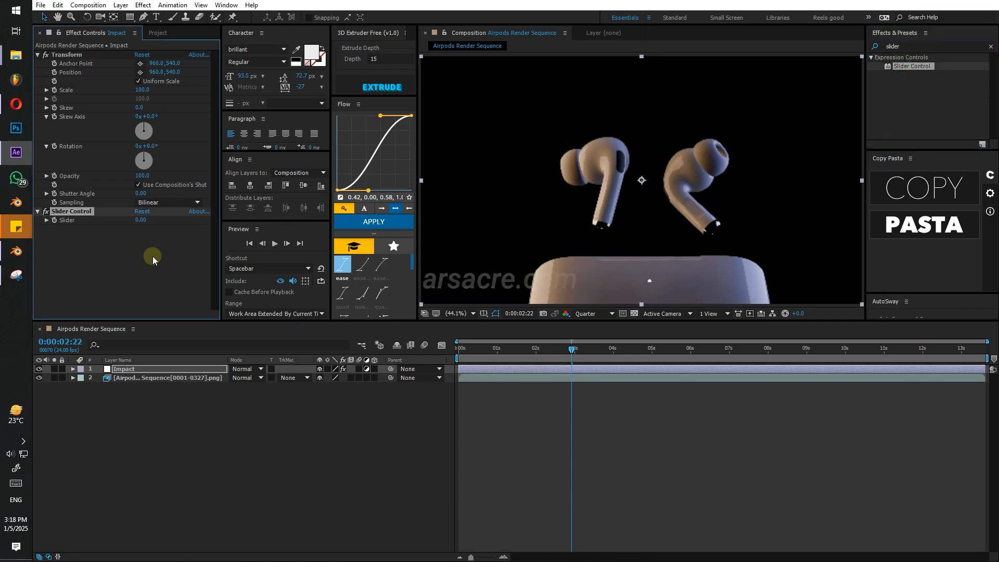
Add a wiggle expression to the Transform effect's Position with frequency 4 and its amplitude linked to the Slider Control's Slider.
alt+click(54, 73)
text(wiggle())
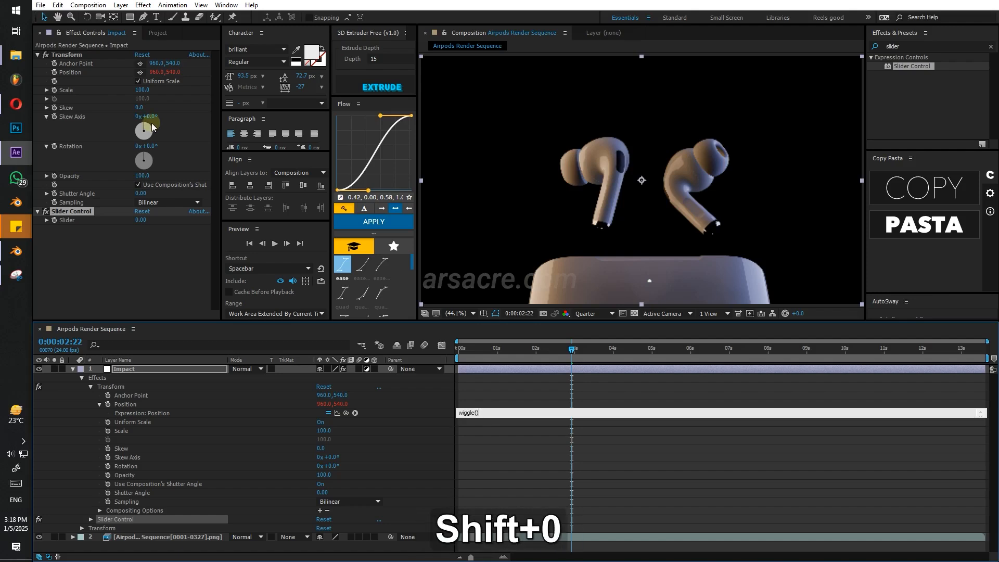
key(Left)
text(4)
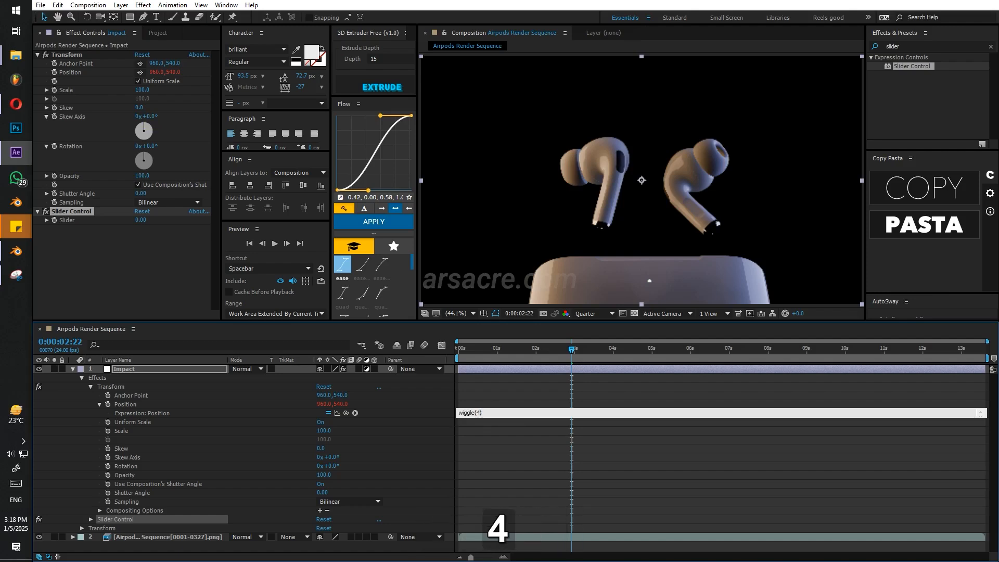
text( ,)
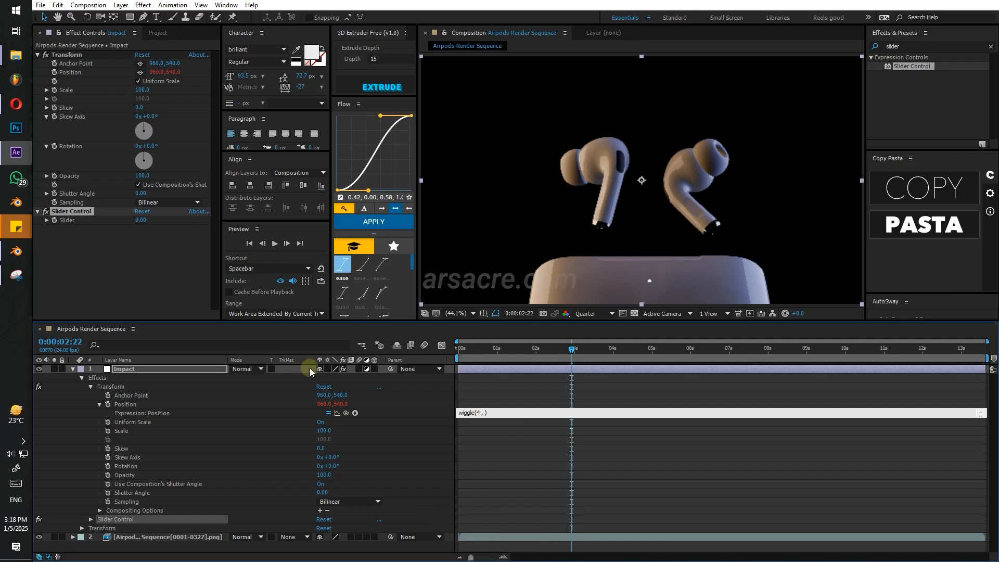
drag(345, 415, 60, 223)
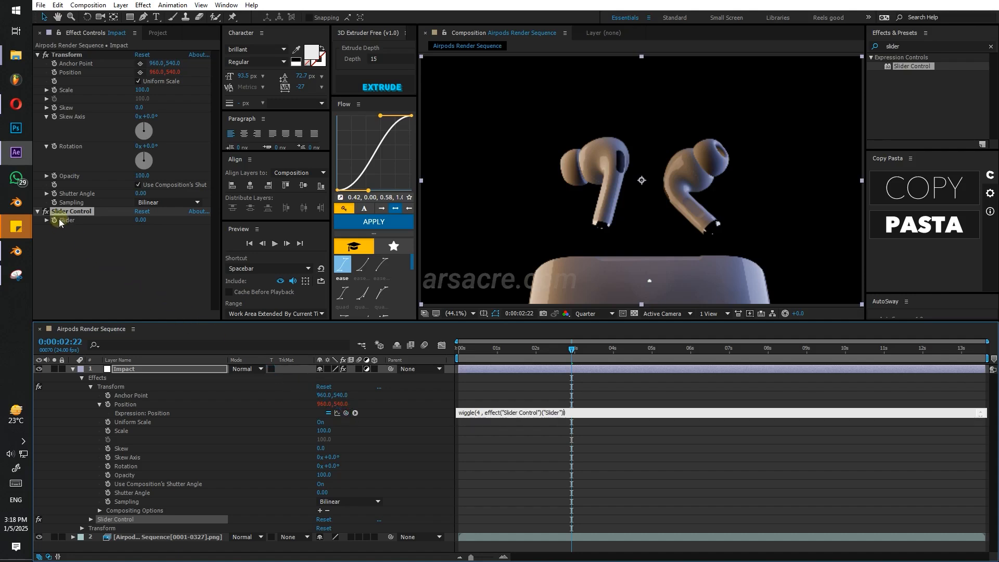
Keyframe the Slider Control's Slider at 0:00:02:22 with a value of 31.70.
click(91, 386)
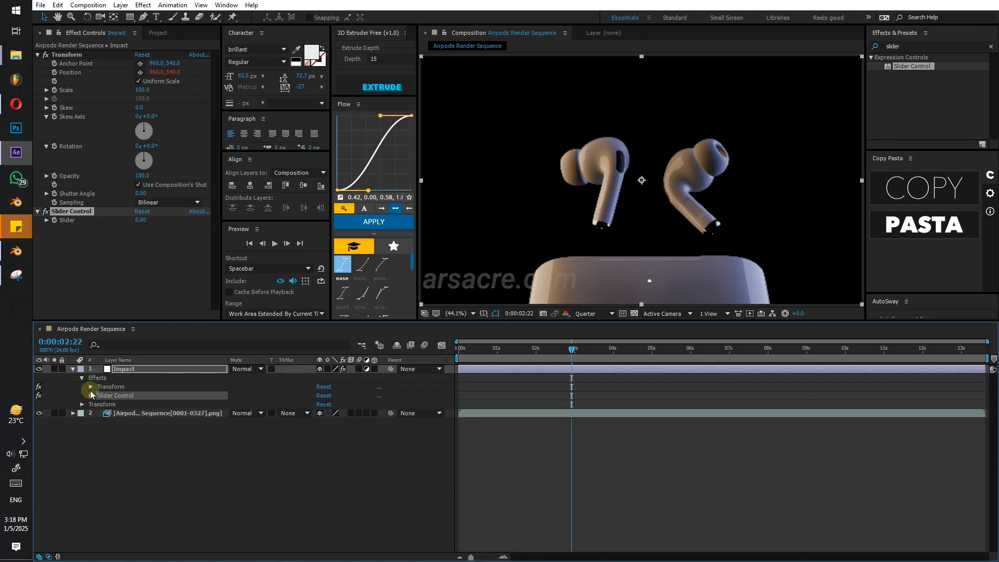
click(92, 396)
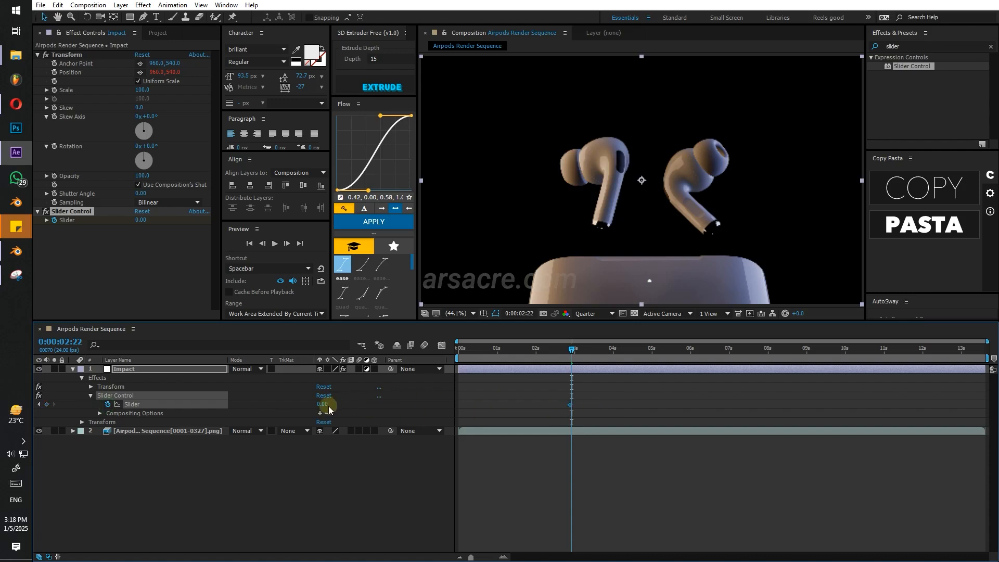
ctrl+drag(328, 406, 499, 415)
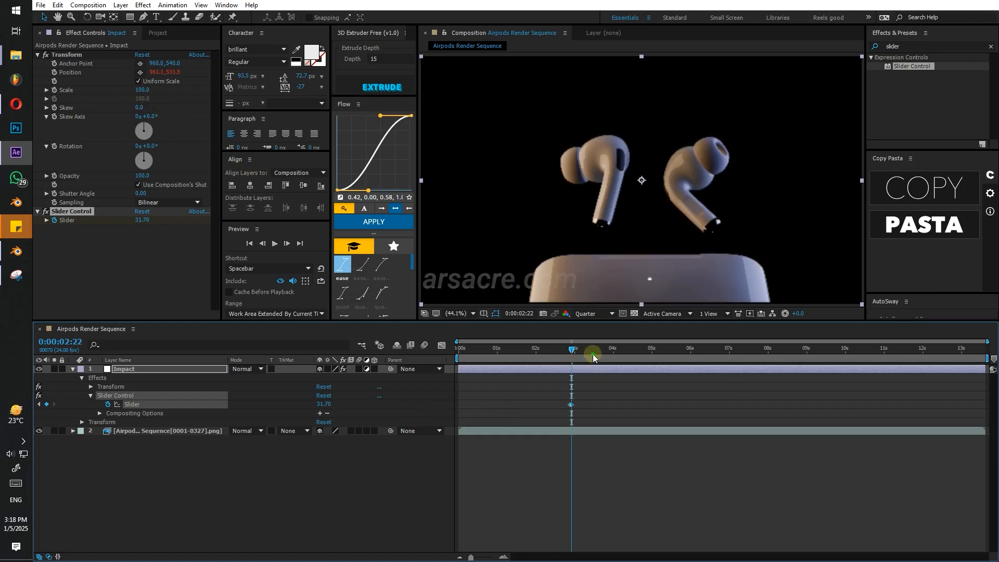
Keyframe the Slider at 0 at 0:00:03:15 and apply a fast-start Flow curve of 0.00, 0.69, 0.58 to both keyframes.
drag(594, 357, 599, 357)
click(548, 405)
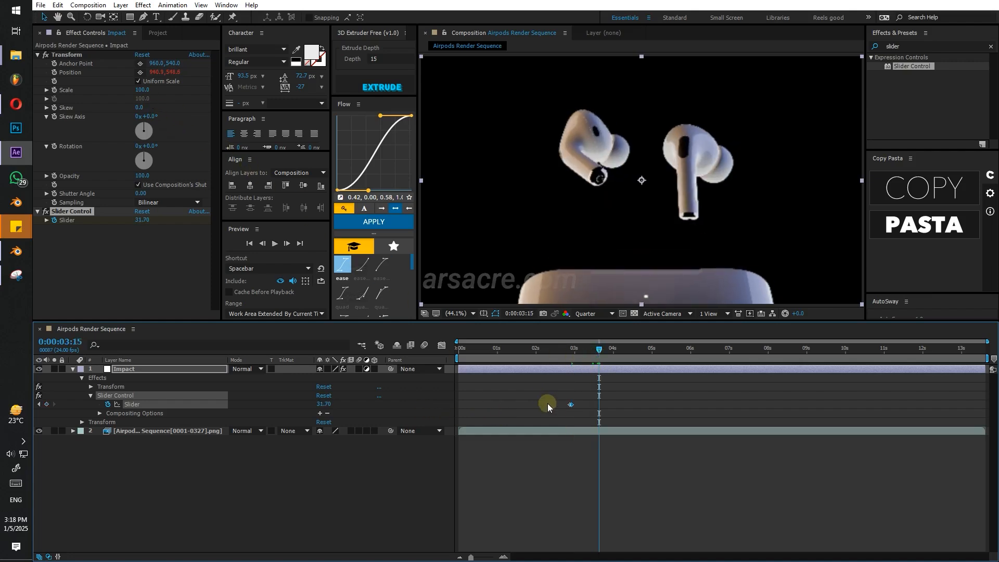
click(489, 446)
drag(624, 403, 570, 413)
click(377, 221)
drag(368, 192, 333, 148)
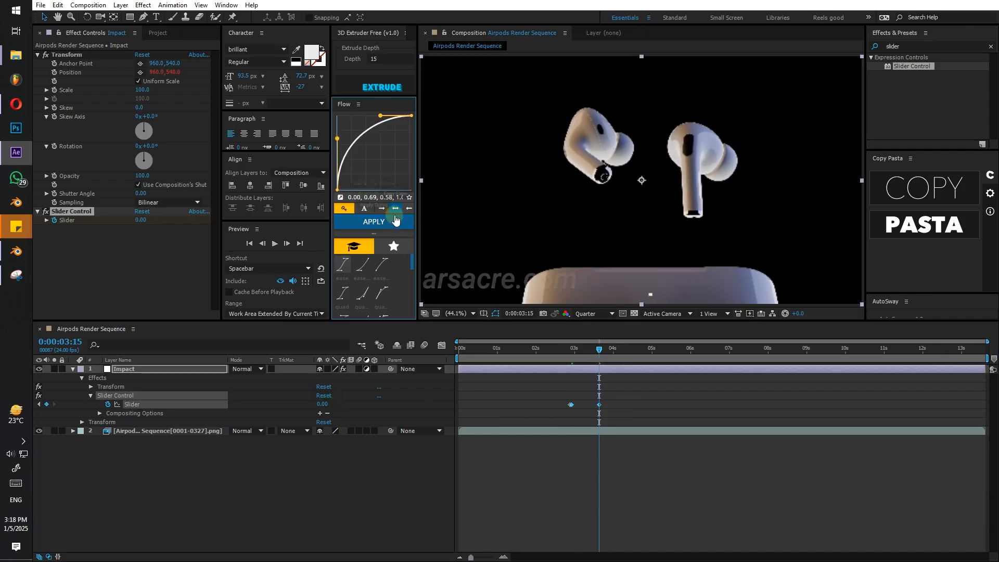
click(492, 392)
Preview the shake several times, starting shortly before the first Slider keyframe at about 0:00:02:08.
click(551, 348)
key(space)
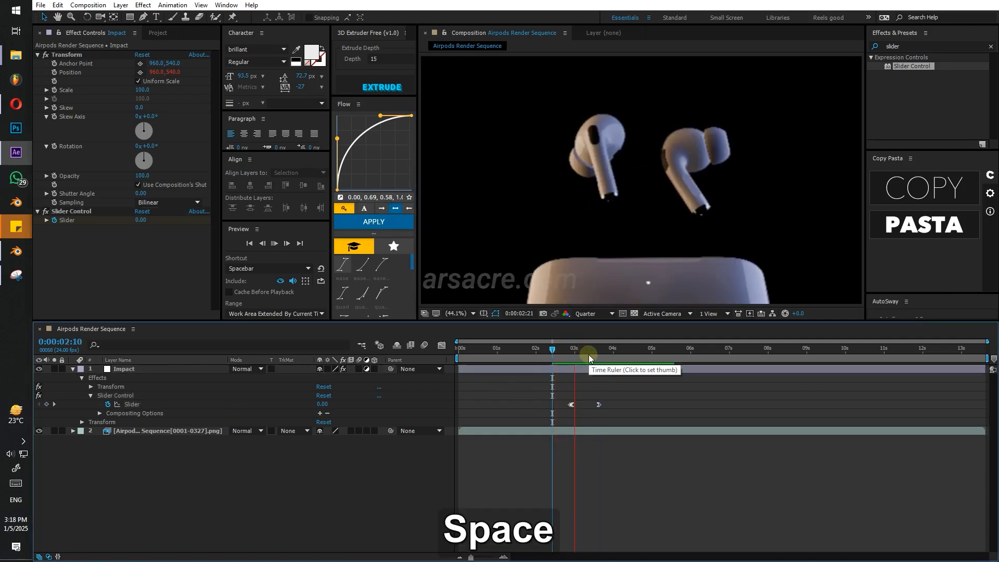
click(557, 352)
key(space)
click(548, 355)
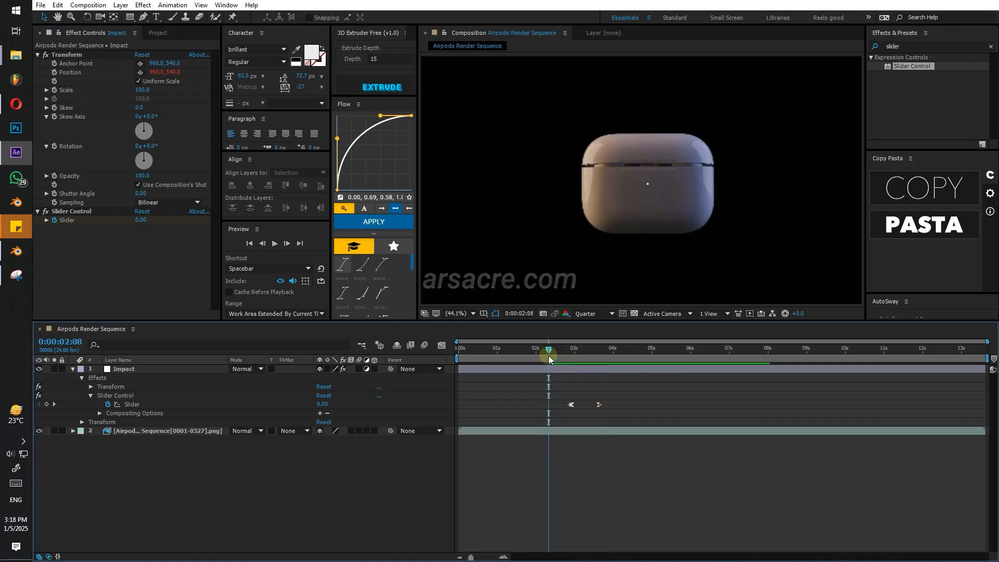
key(space)
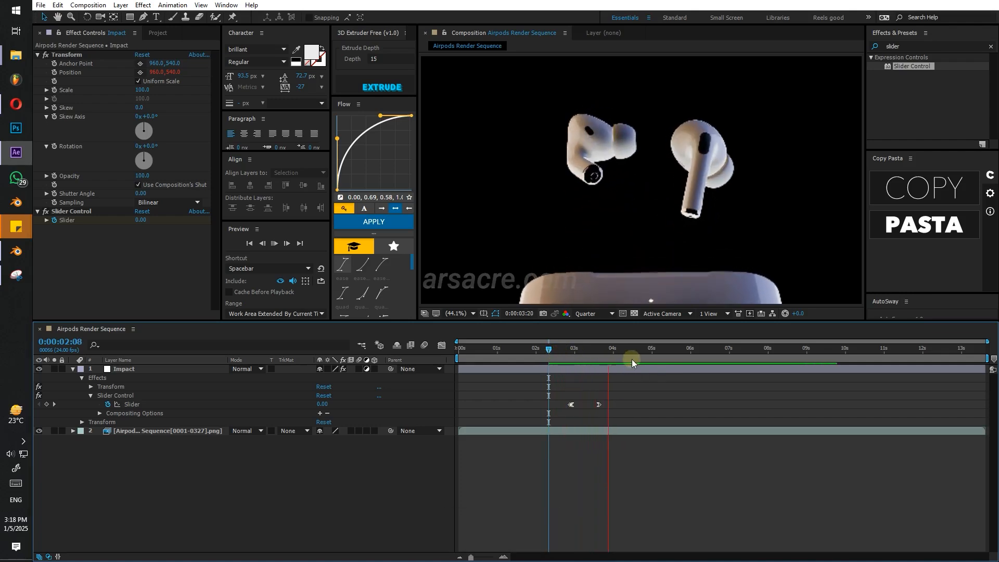
Paste a copy of the Slider keyframes at 0:00:05:14 and preview the second shake.
click(676, 354)
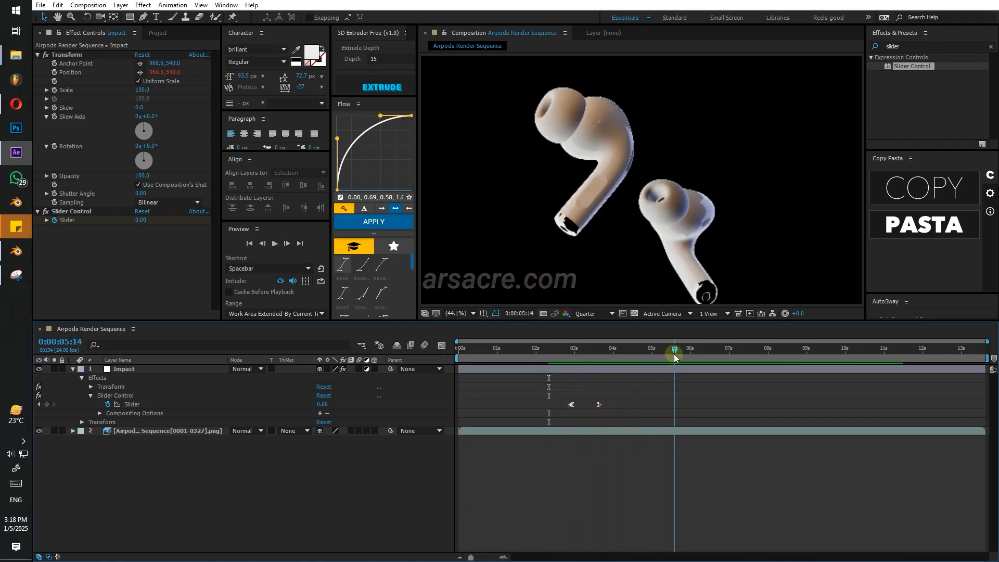
drag(673, 354, 674, 382)
click(632, 405)
key(ctrl+c)
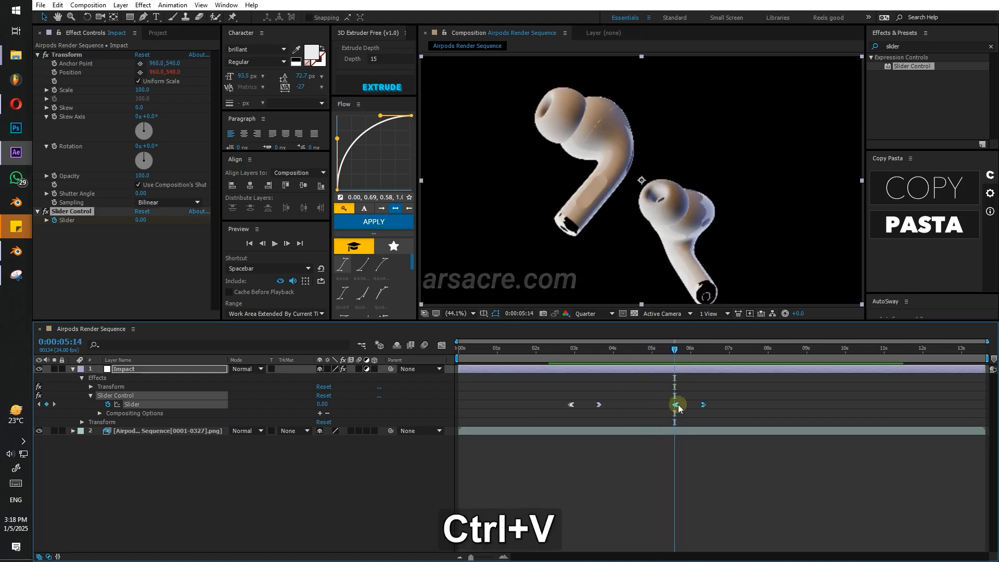
key(space)
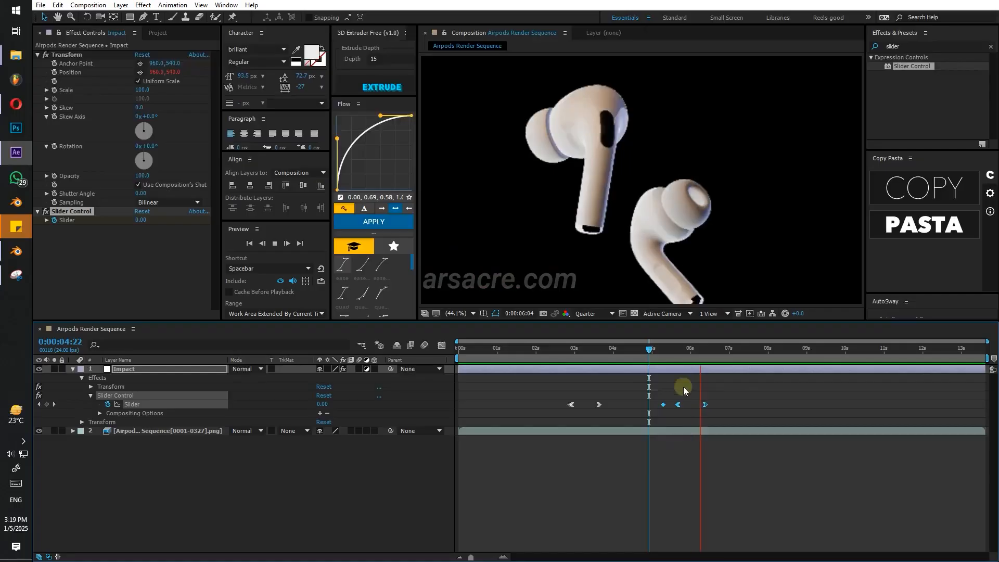
key(space)
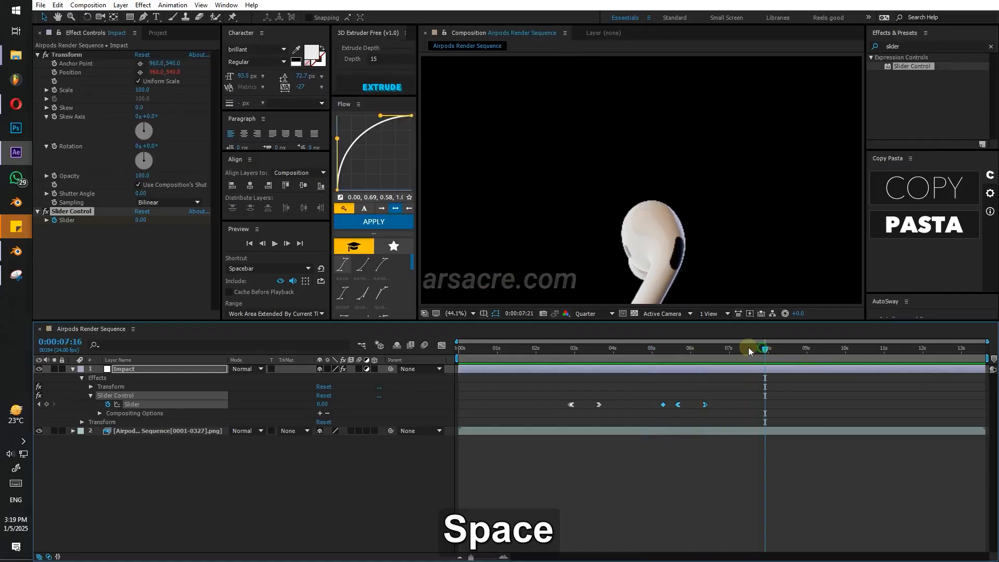
Split the PNG sequence layer at 0:00:07:21, slide the second segment earlier and trim its start to the playhead.
drag(748, 354, 760, 357)
click(766, 429)
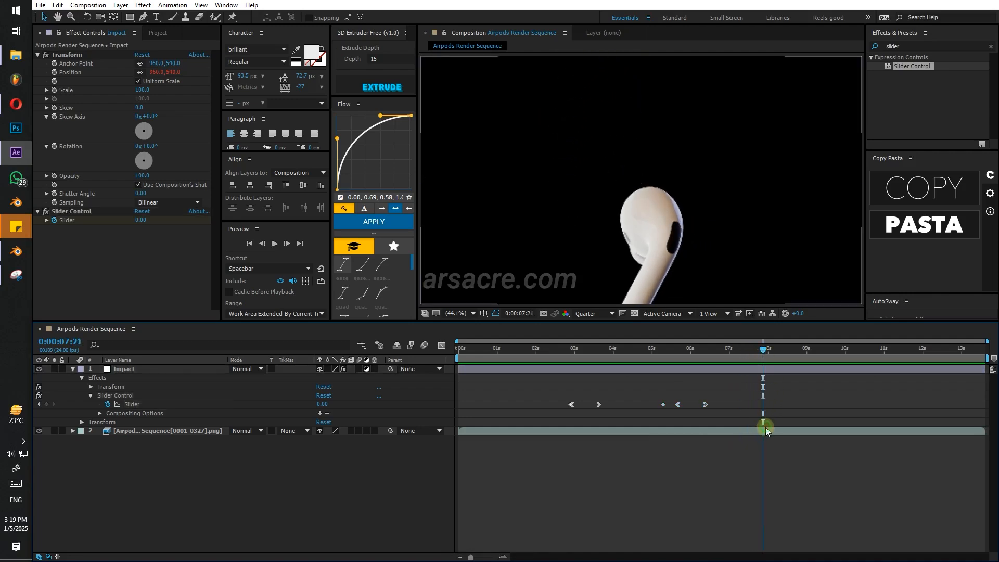
key(ctrl+shift+d)
drag(774, 430, 745, 430)
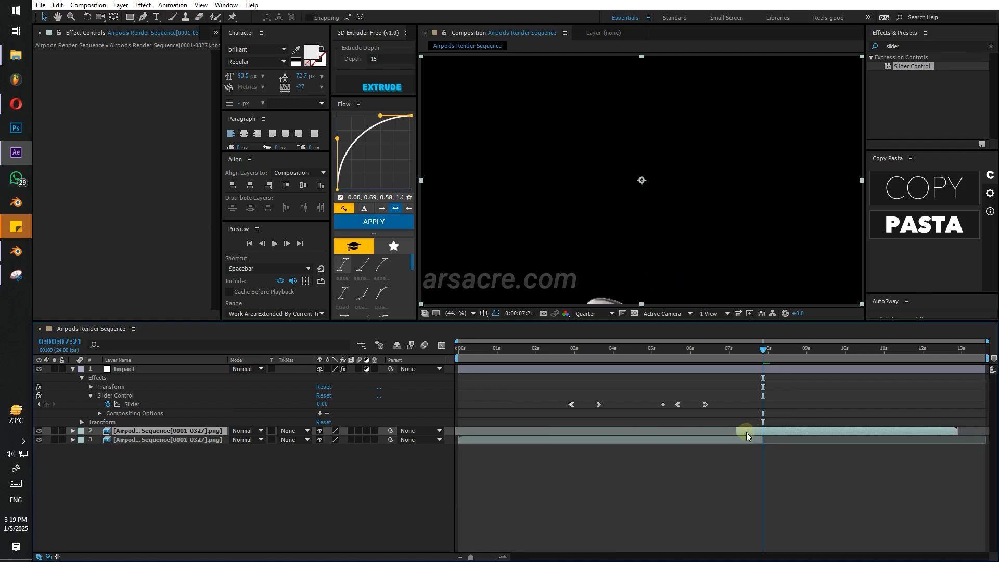
key([)
Preview the cut between the sequence segments and move the second segment's start to 0:00:07:20.
click(732, 353)
key(space)
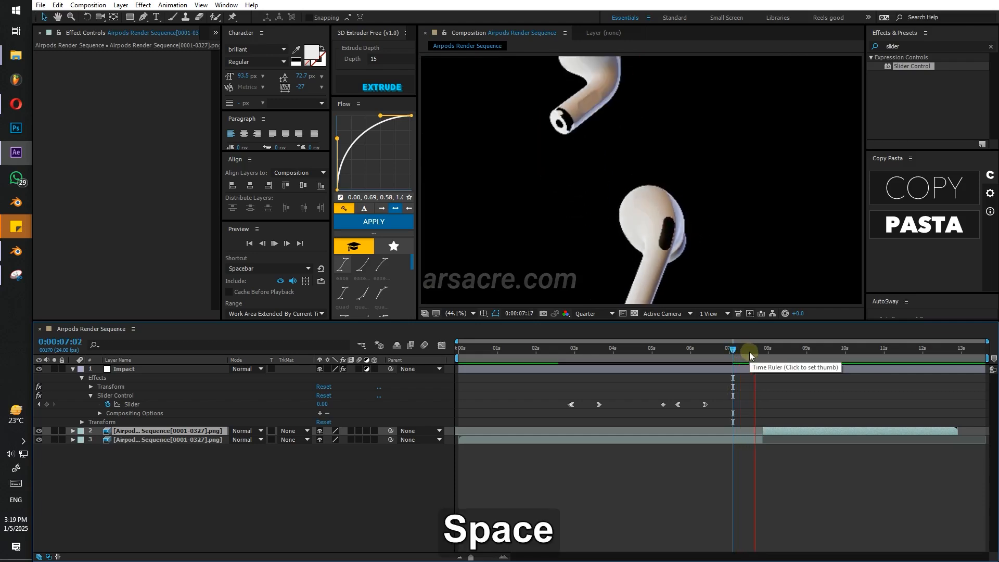
click(761, 358)
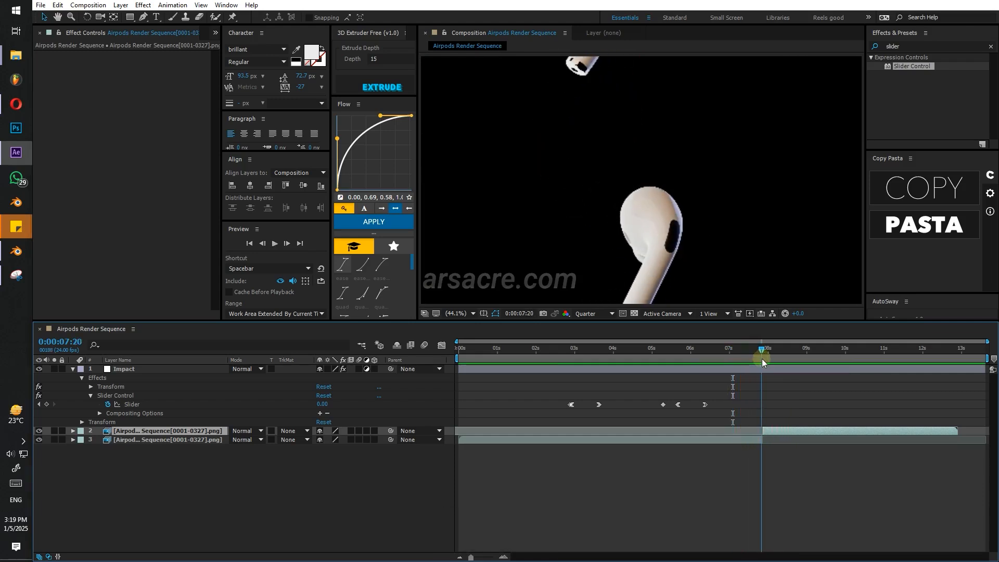
key([)
click(765, 358)
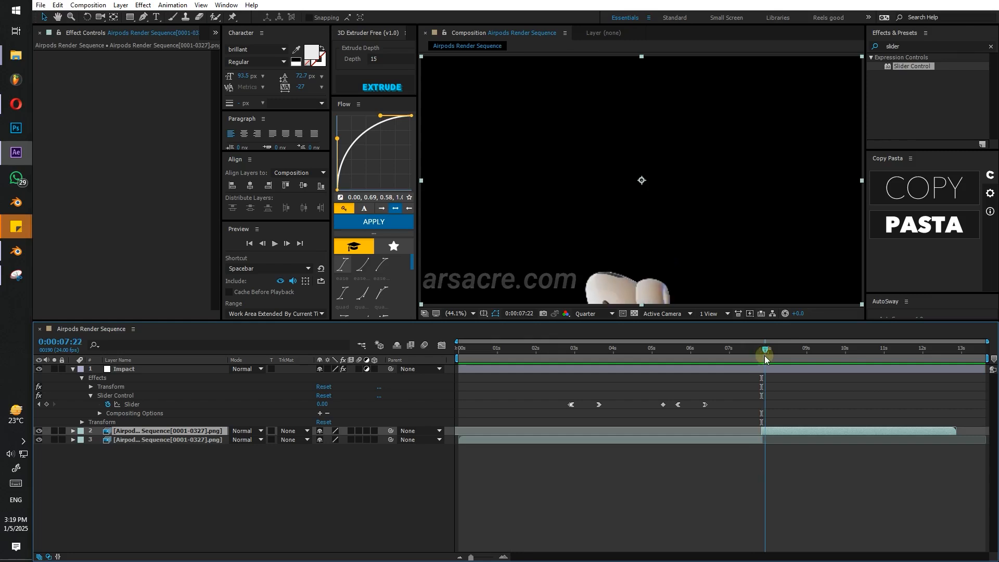
key(space)
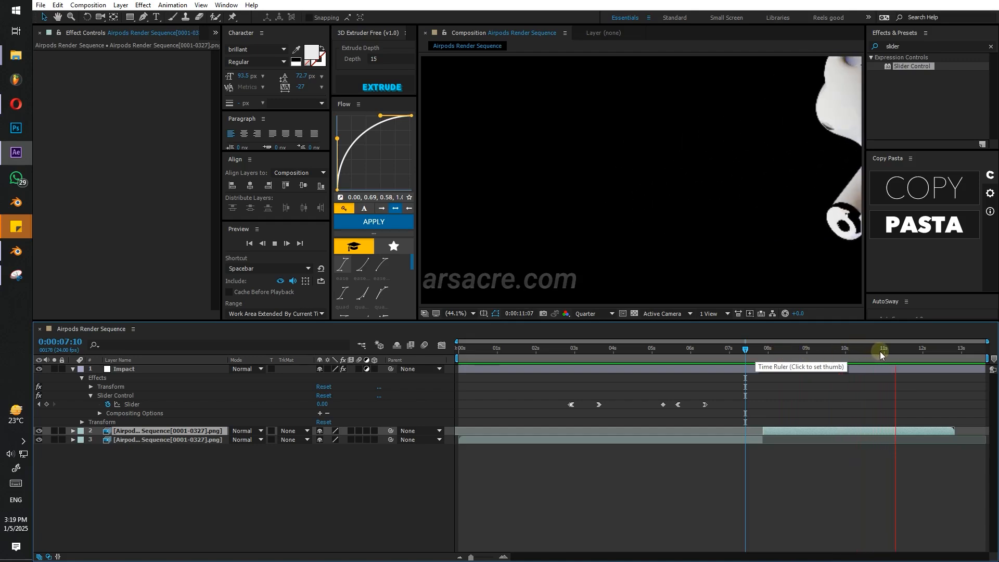
Copy the second group of Slider keyframes to 0:00:12:07 and start a preview.
click(934, 352)
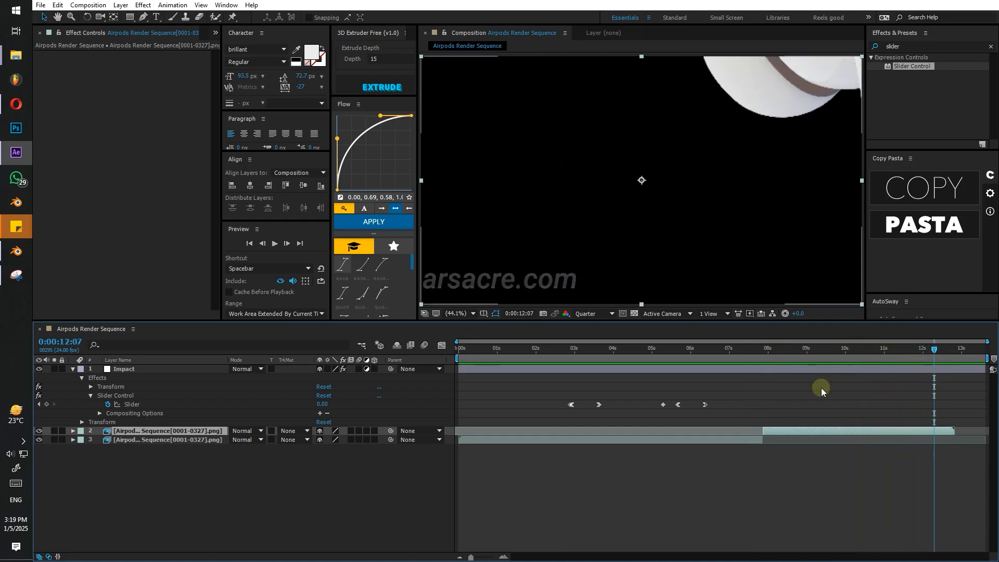
drag(770, 399, 635, 415)
key(ctrl+c)
key(space)
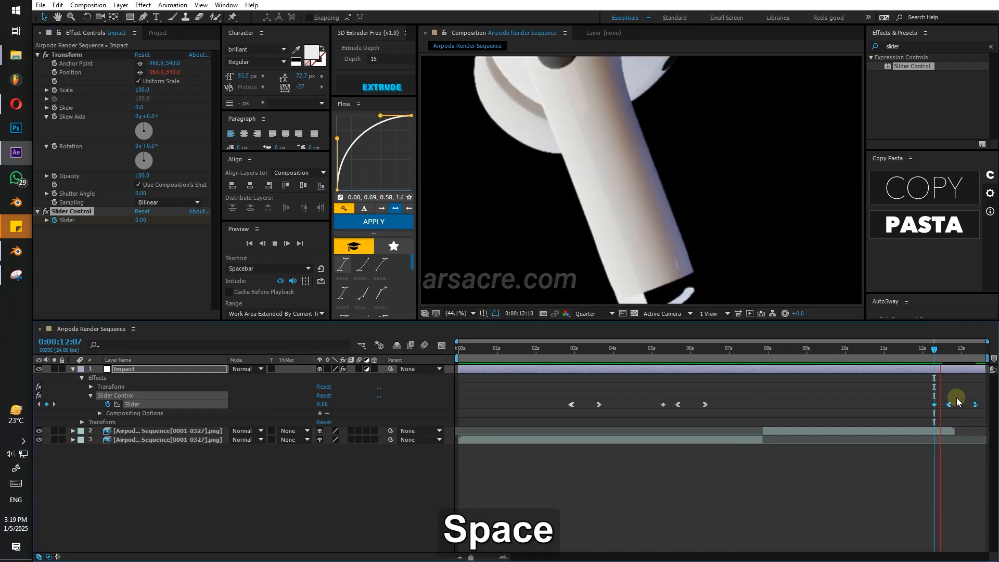
Move the first keyframe of the third Slider group earlier to 0:00:10:16 and preview the build-up.
click(926, 403)
drag(934, 405, 905, 405)
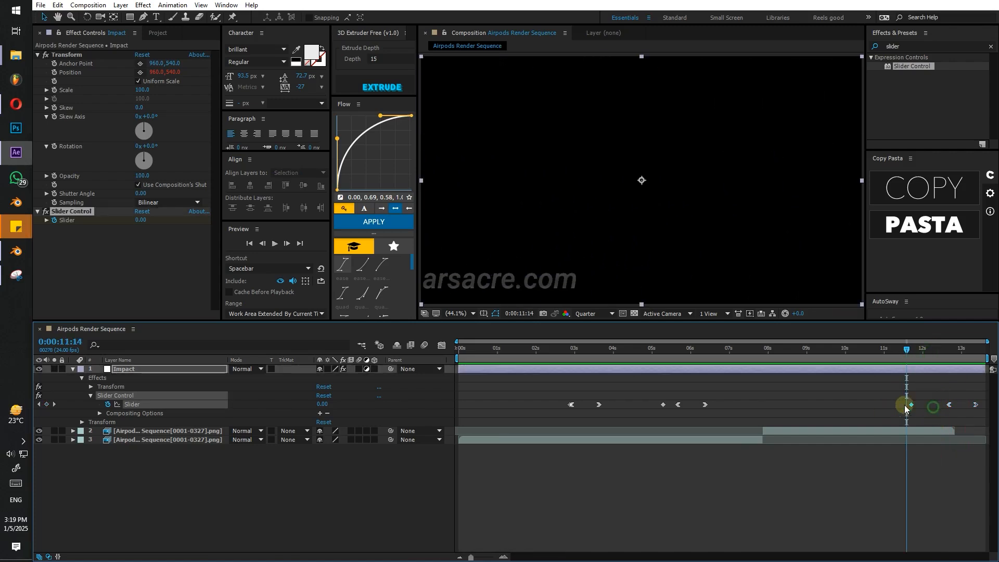
click(870, 354)
key(space)
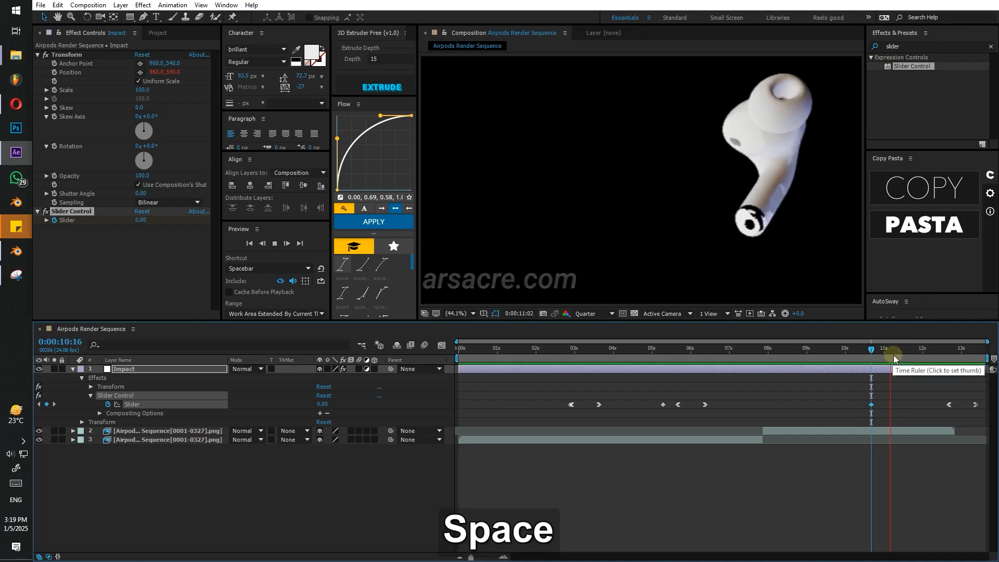
click(920, 349)
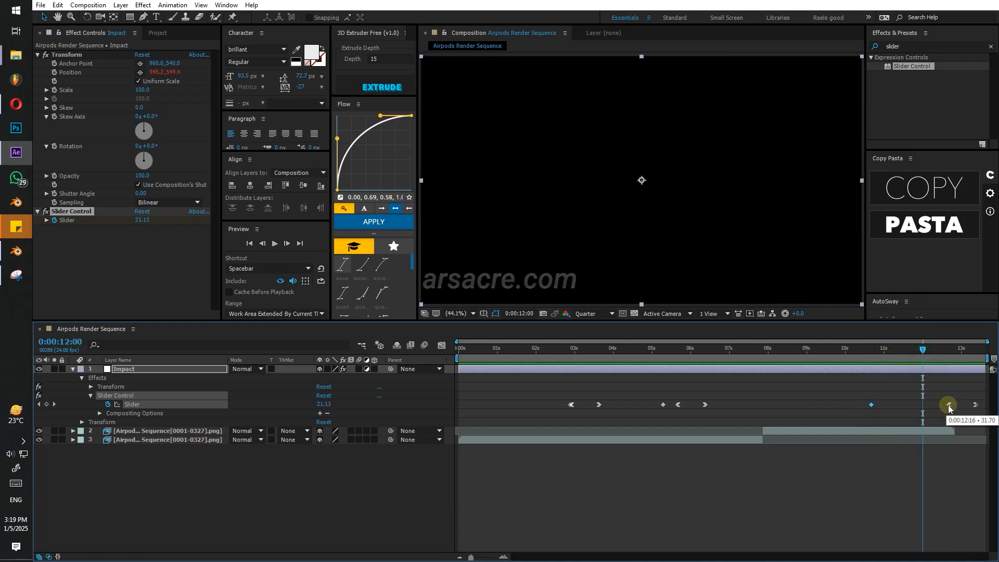
Move the third group's 31.70 Slider keyframe to 0:00:12:00, apply Easy Ease to it and preview.
drag(949, 405, 924, 409)
key(F9)
click(910, 405)
click(852, 350)
key(space)
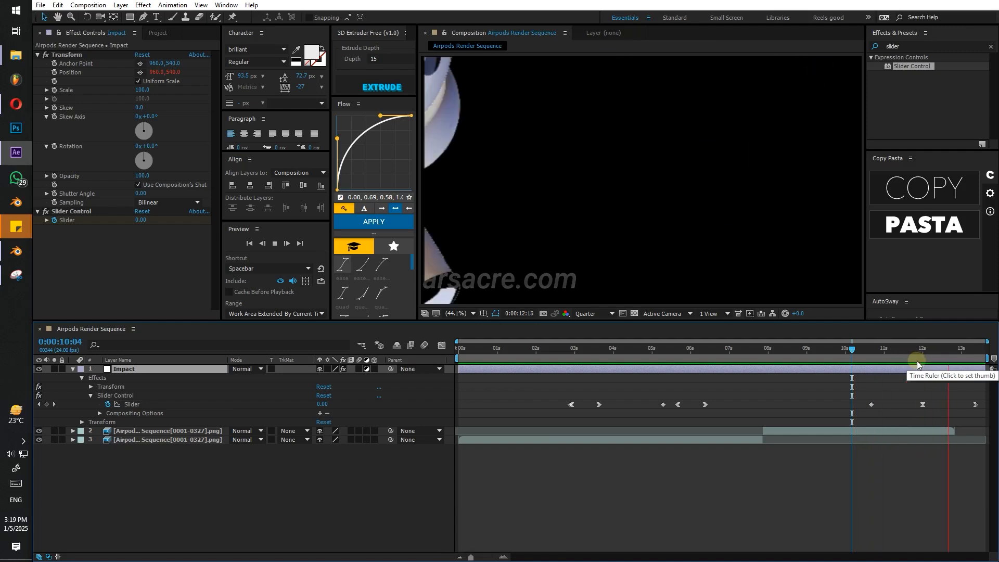
Shift the third group's first two Slider keyframes later, placing the eased one near the second segment's end, and preview.
drag(861, 398, 932, 411)
drag(923, 404, 950, 405)
click(911, 350)
key(space)
key(space)
Collapse the Impact layer's properties and add a new adjustment layer above it.
click(528, 351)
click(523, 355)
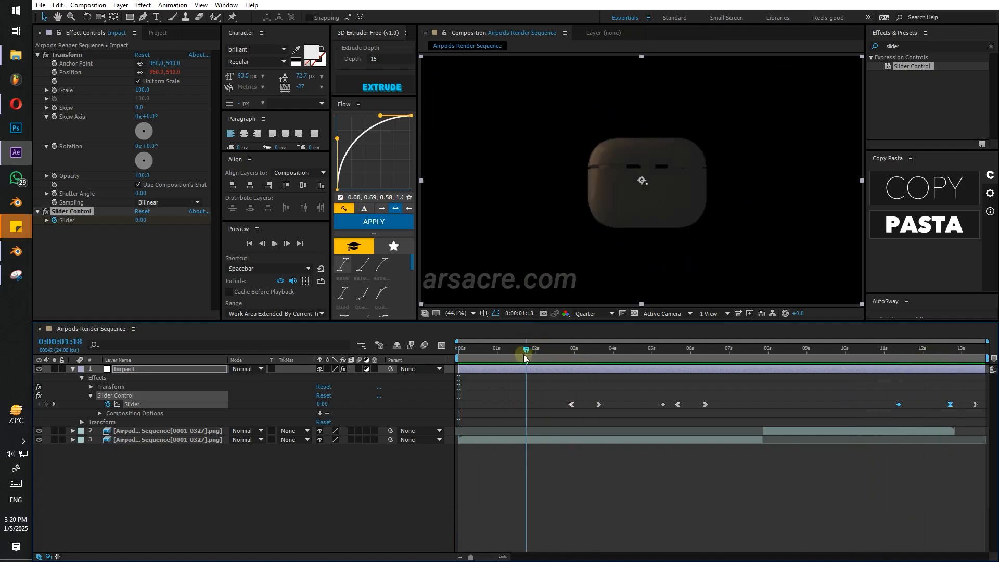
click(510, 496)
key(u)
key(u)
key(ctrl+alt+y)
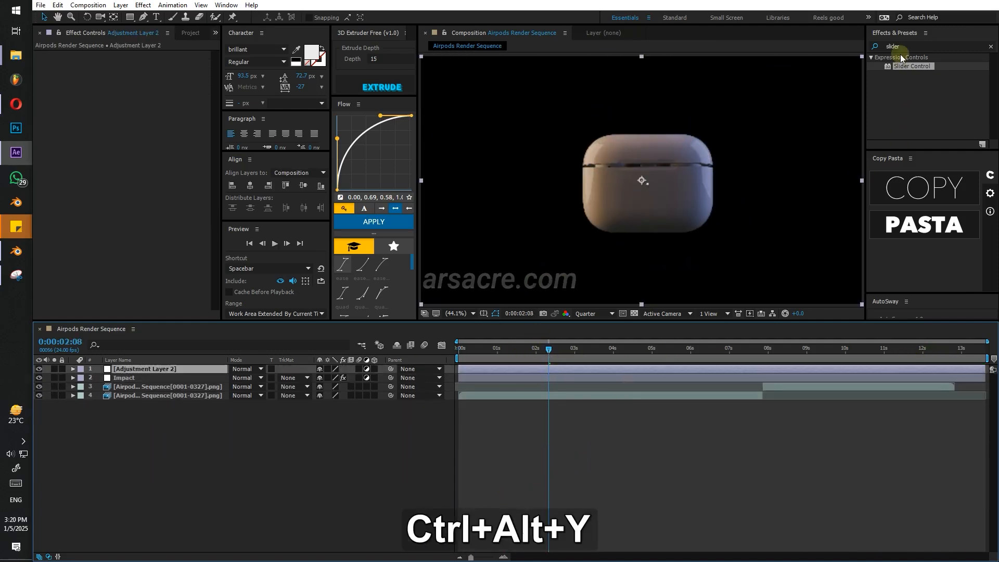
Find the Camera Lens Blur effect and apply it to the new adjustment layer.
click(909, 46)
text(aamera l)
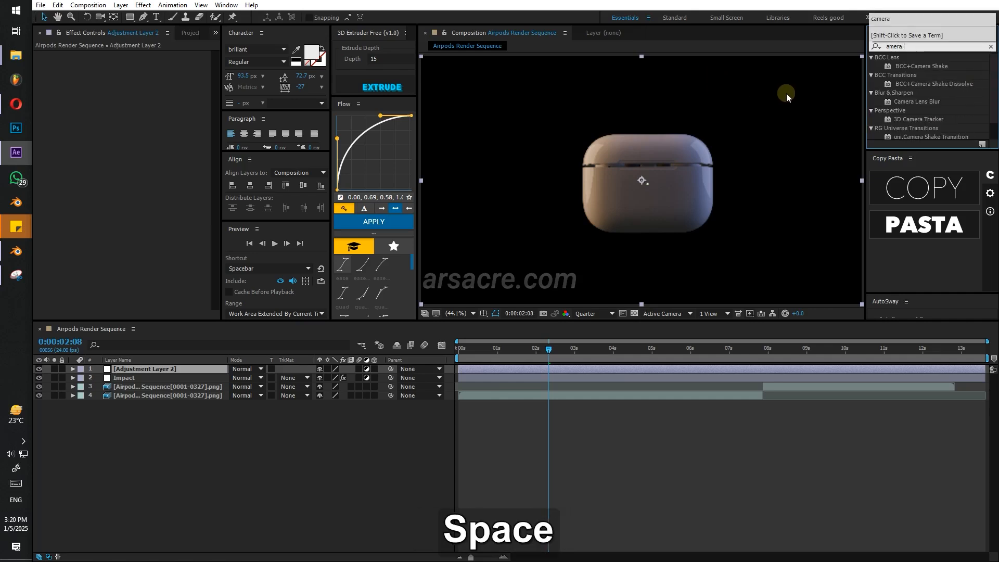
drag(910, 67, 520, 154)
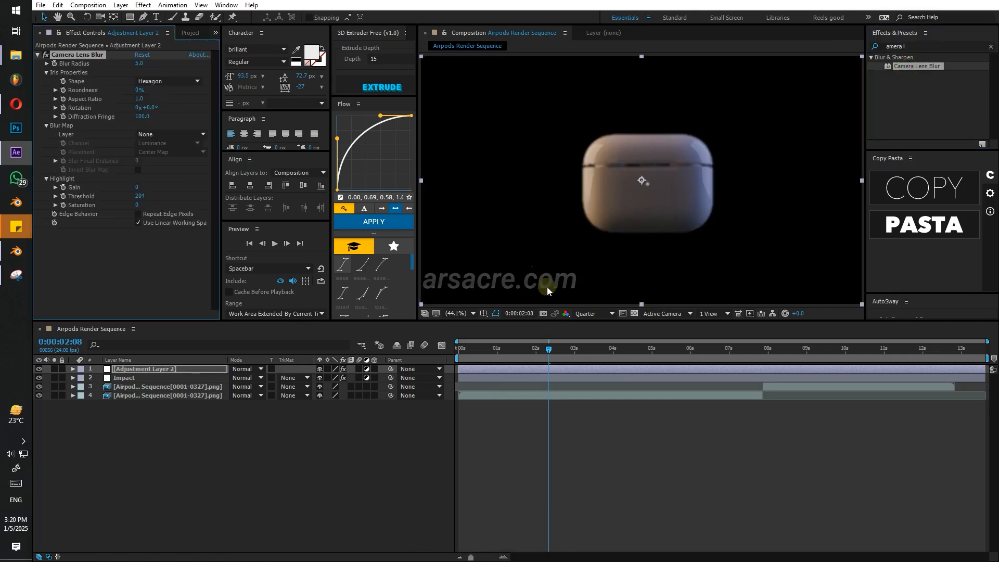
Keyframe the adjustment layer's Blur Radius at 0 just before Impact's first Slider keyframe, and at 22.5 at 0:00:02:22.
click(54, 65)
key(u)
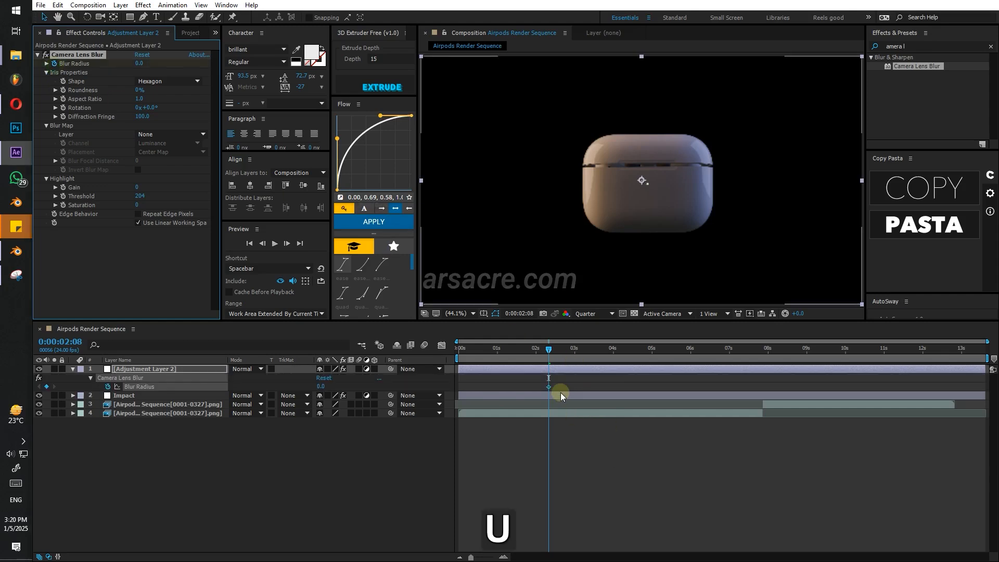
click(560, 395)
key(u)
drag(548, 386, 569, 395)
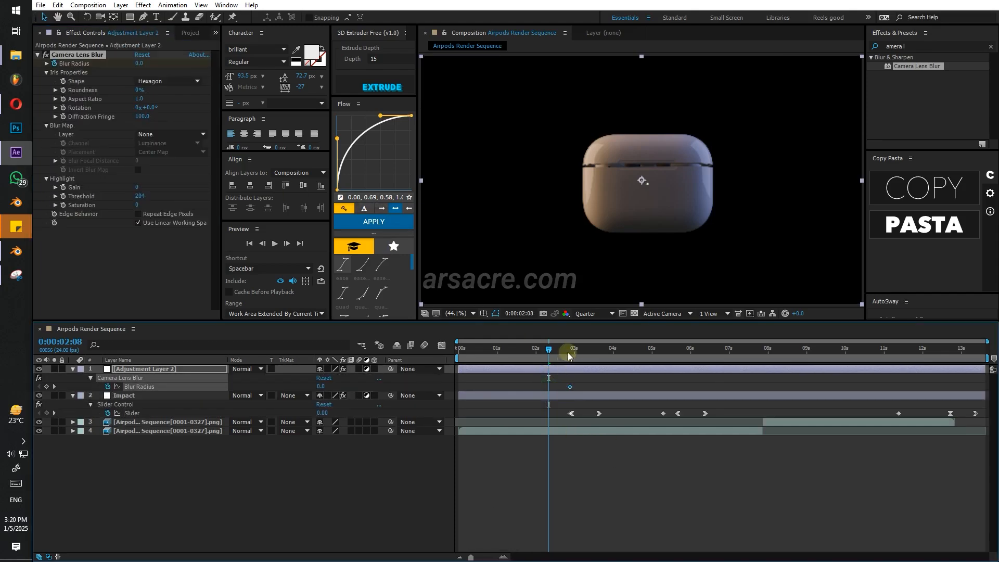
drag(568, 356, 572, 360)
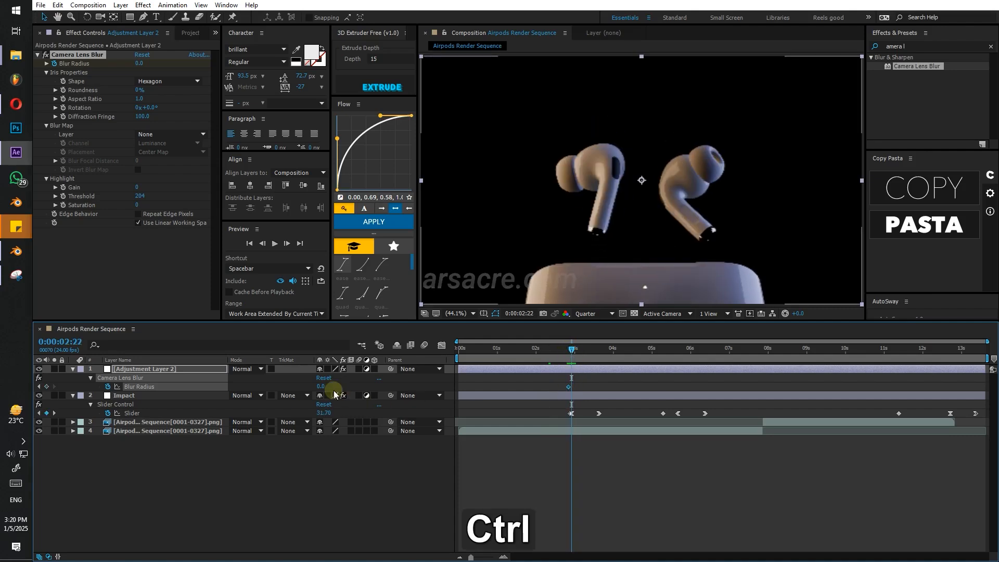
ctrl+drag(369, 389, 443, 389)
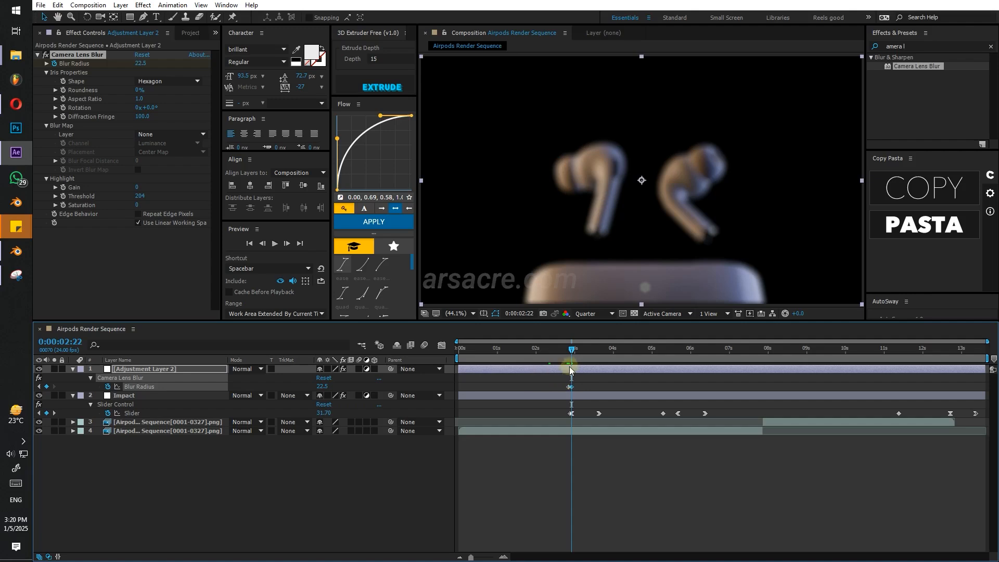
Copy the zero Blur Radius keyframe to 0:00:03:22 and ease the fade-out with a 0.00, 0.39, 0.58 Flow curve.
drag(572, 357, 571, 391)
click(569, 387)
key(ctrl+c)
key(ctrl+v)
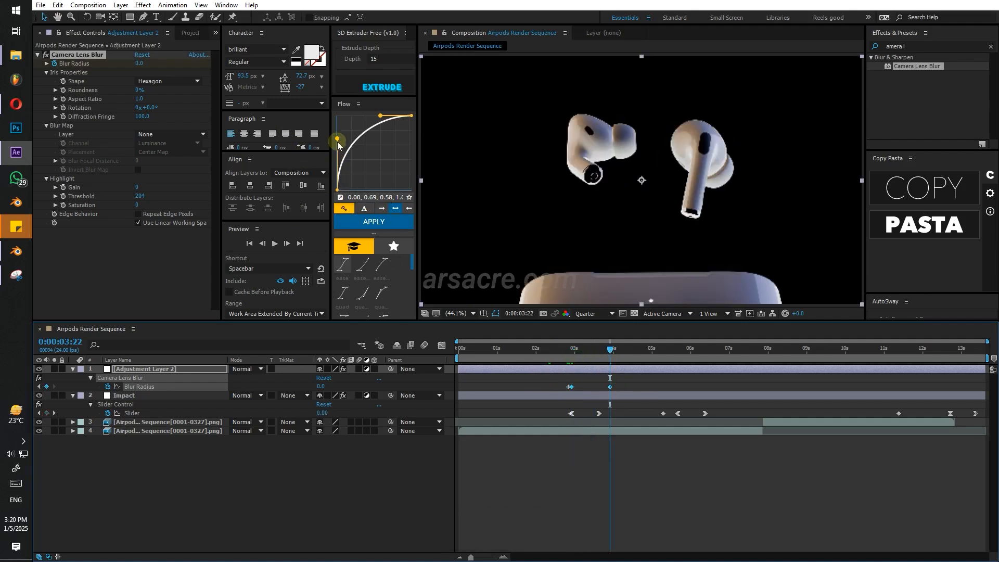
drag(338, 141, 331, 165)
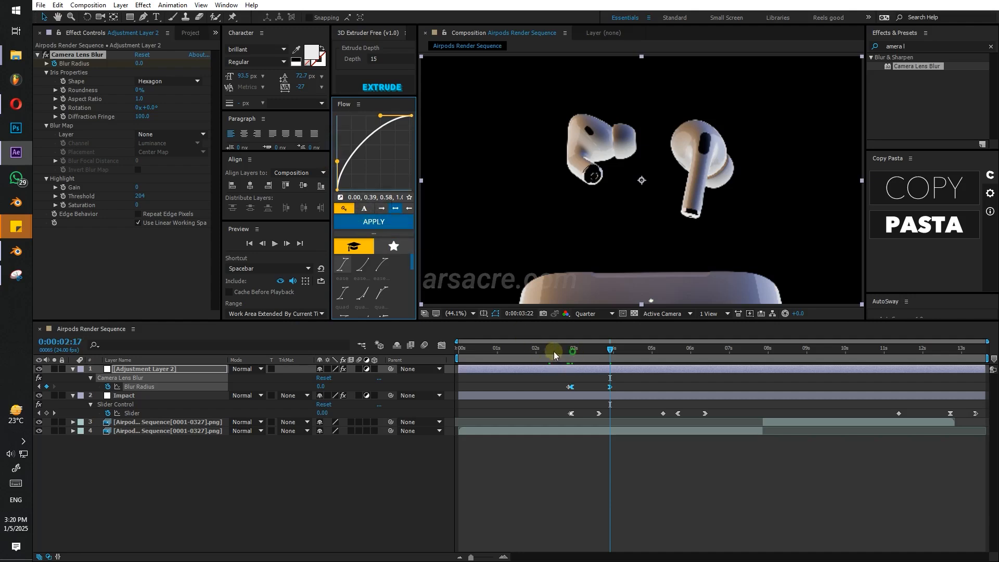
Try an earlier first Blur Radius keyframe near 0:00:02:14, preview it and return the keyframe beside the blur peak.
drag(554, 356, 548, 356)
click(566, 387)
key(space)
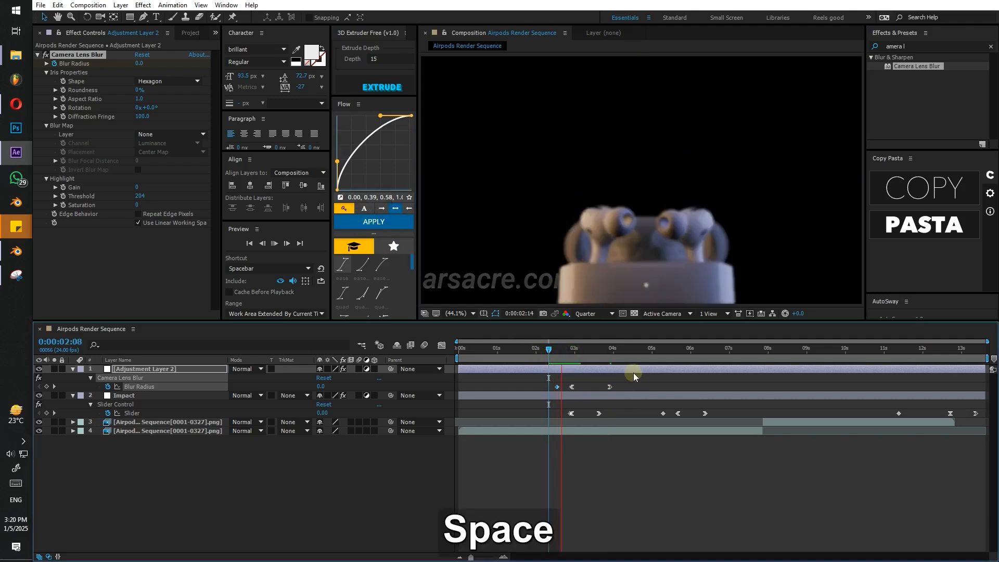
click(558, 353)
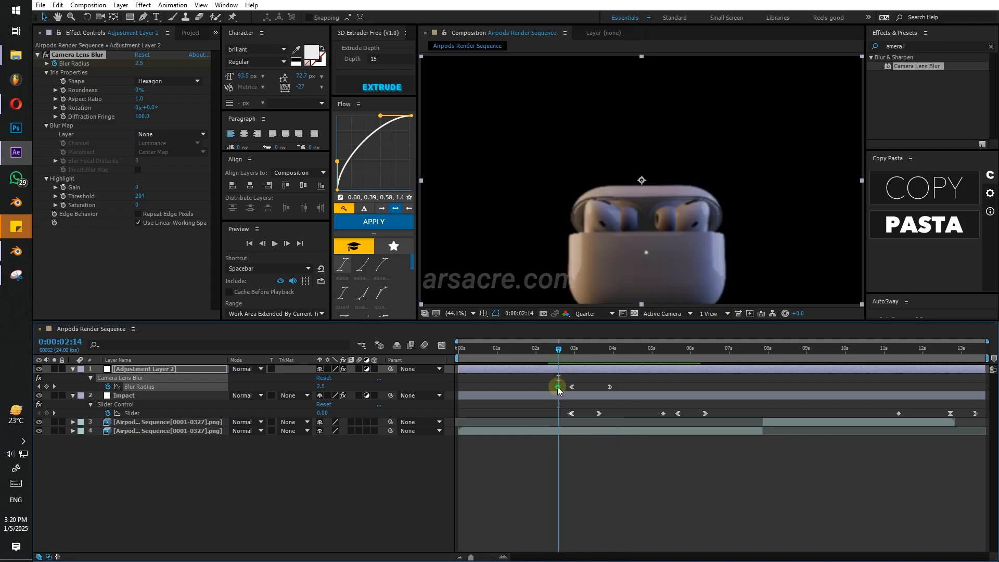
key(space)
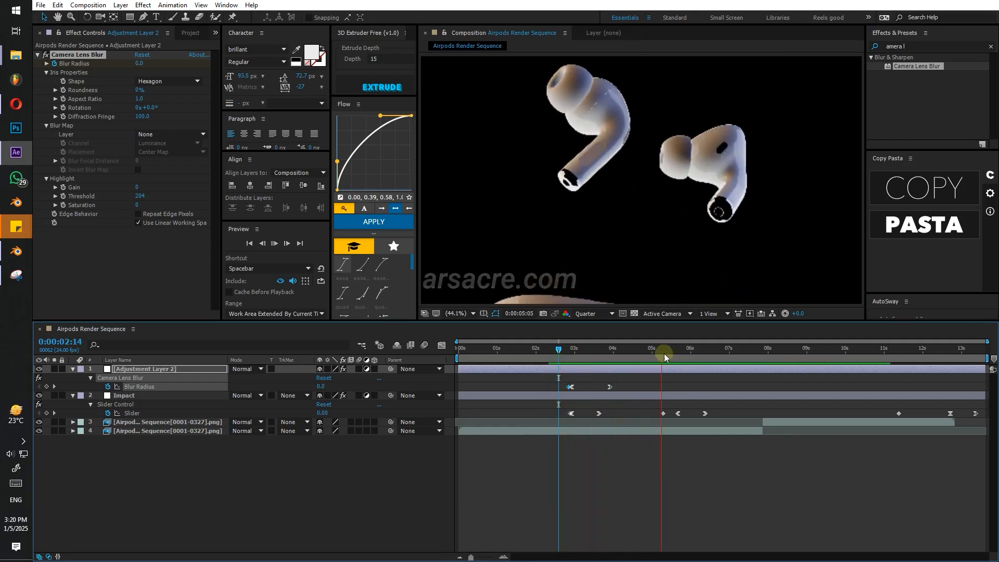
Paste a copy of the three Blur Radius keyframes at 0:00:04:21, move the copy's first keyframe earlier and preview.
click(616, 386)
key(ctrl+c)
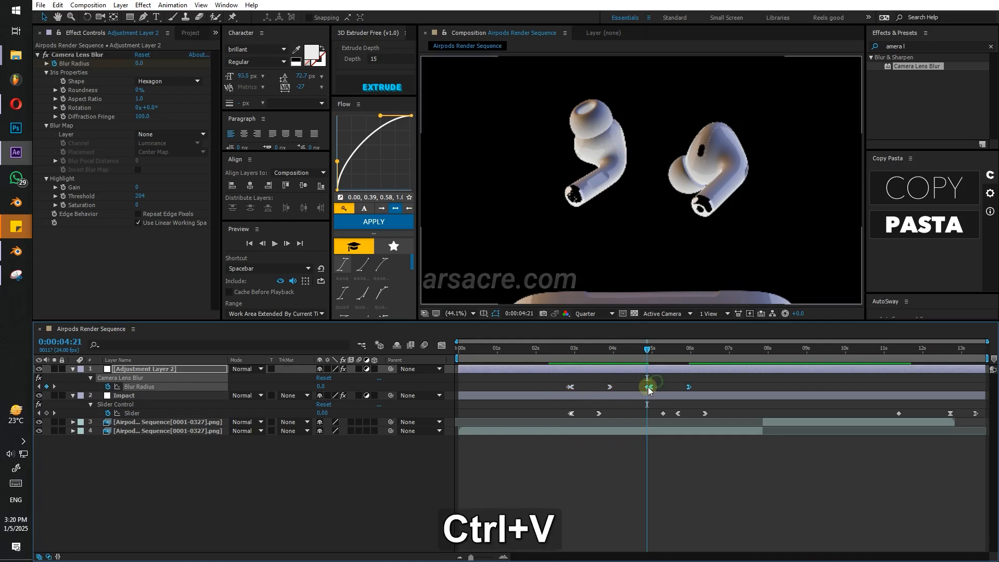
click(660, 381)
drag(648, 387, 628, 388)
drag(647, 352, 703, 398)
key(space)
Shift the second group of Blur Radius keyframes later so it starts at 0:00:04:16, and preview the timing.
click(635, 352)
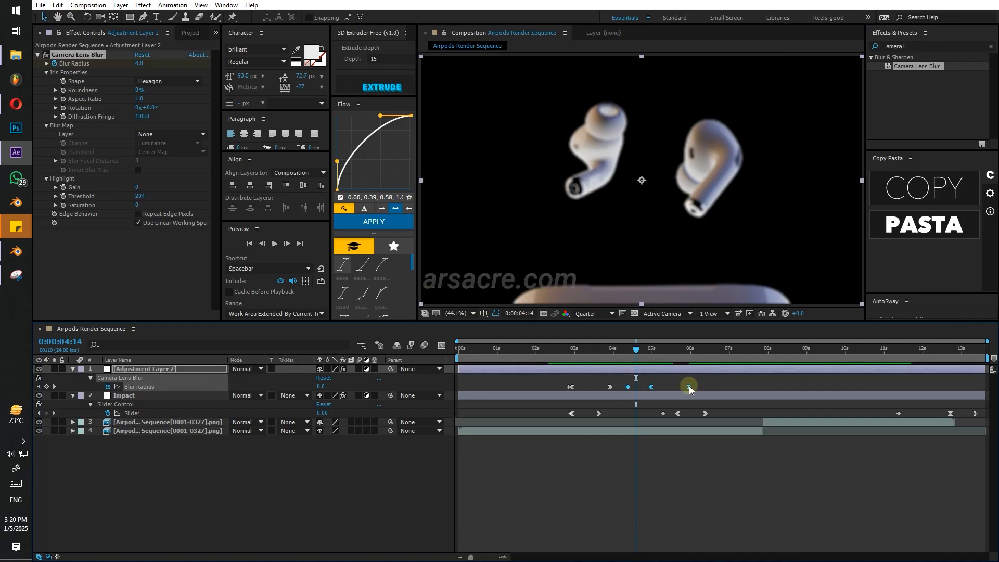
key(space)
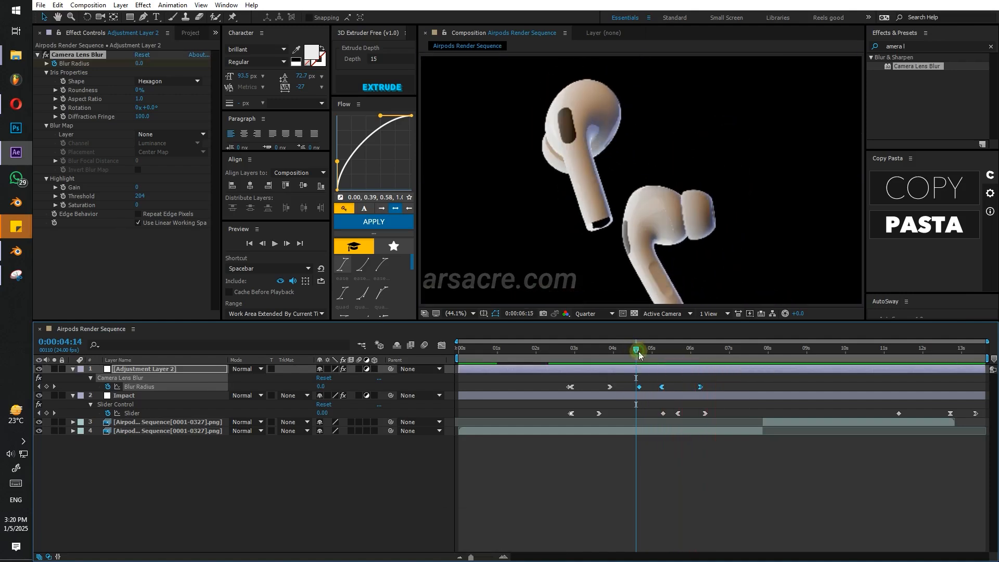
key(space)
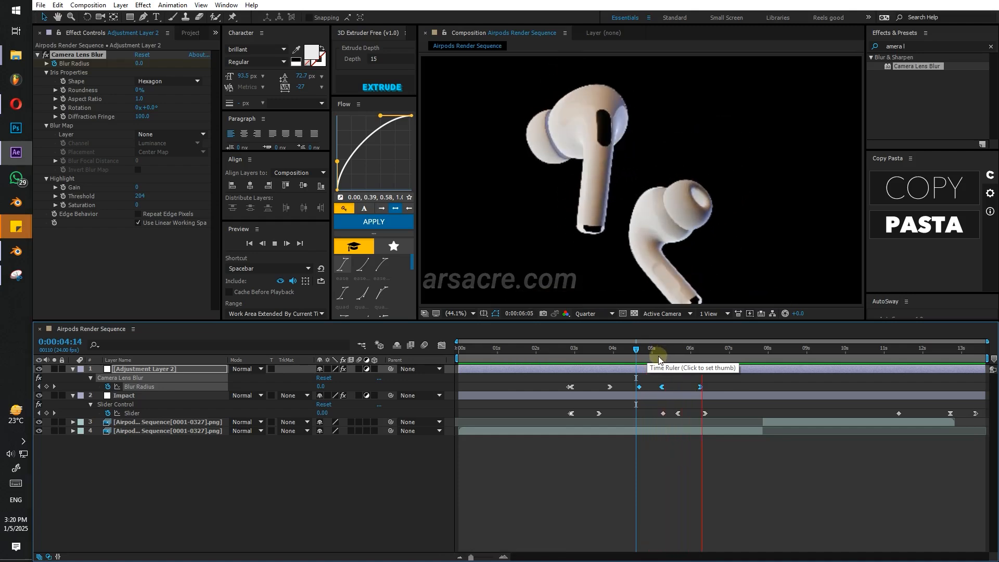
click(641, 358)
mouse_move(638, 363)
mouse_down()
mouse_move(695, 365)
mouse_move(639, 378)
mouse_up()
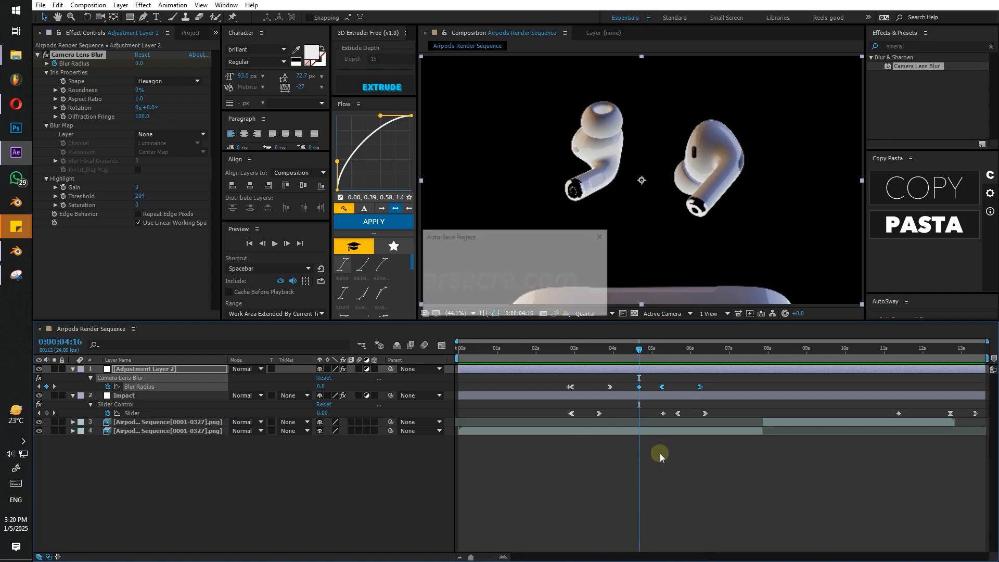
Enable time remapping on the bottom Airpods sequence layer.
click(639, 432)
right_click(639, 431)
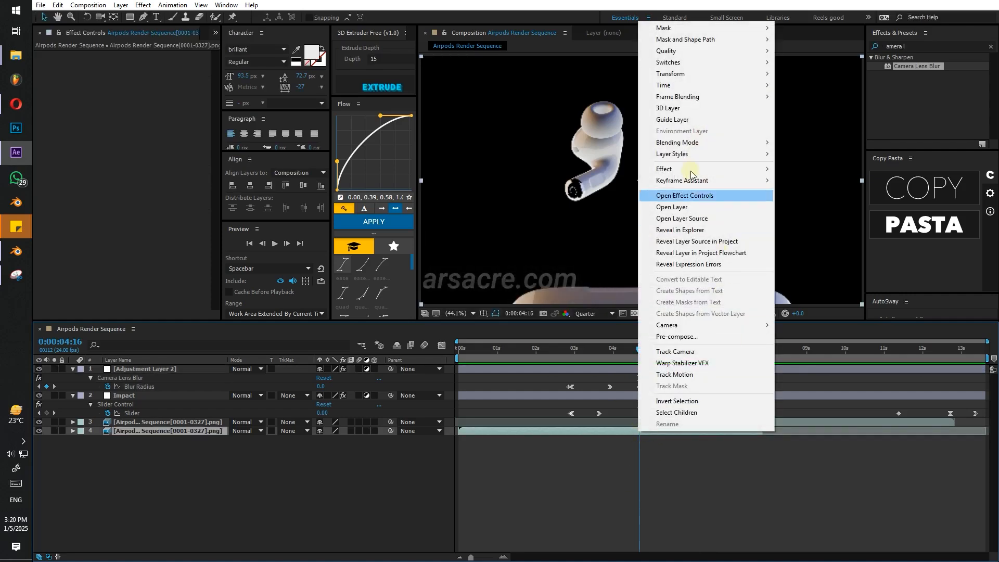
mouse_move(662, 86)
click(822, 85)
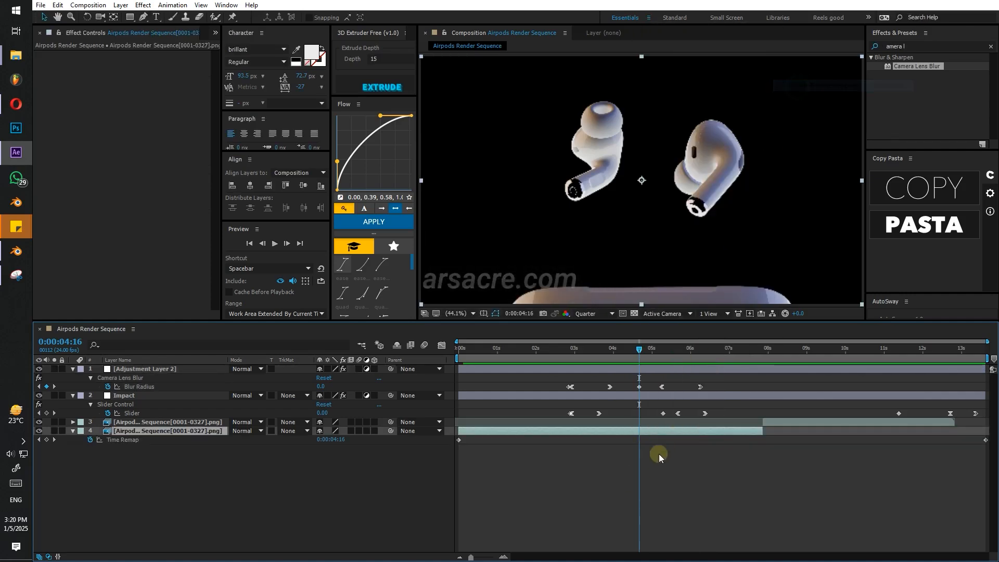
click(652, 459)
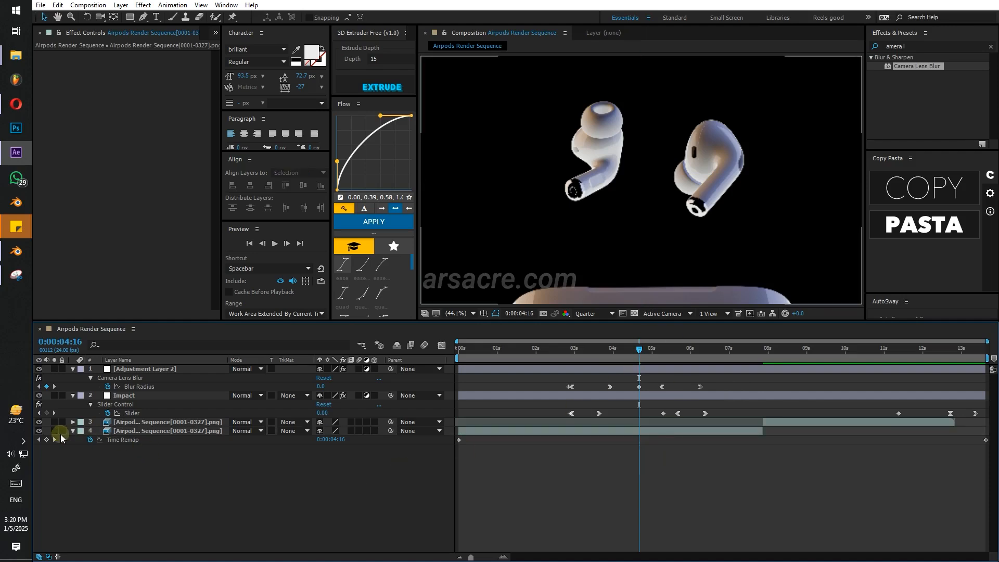
Try a Time Remap keyframe at 0:00:04:16 on the bottom sequence layer and delete it.
click(47, 440)
drag(639, 356, 657, 383)
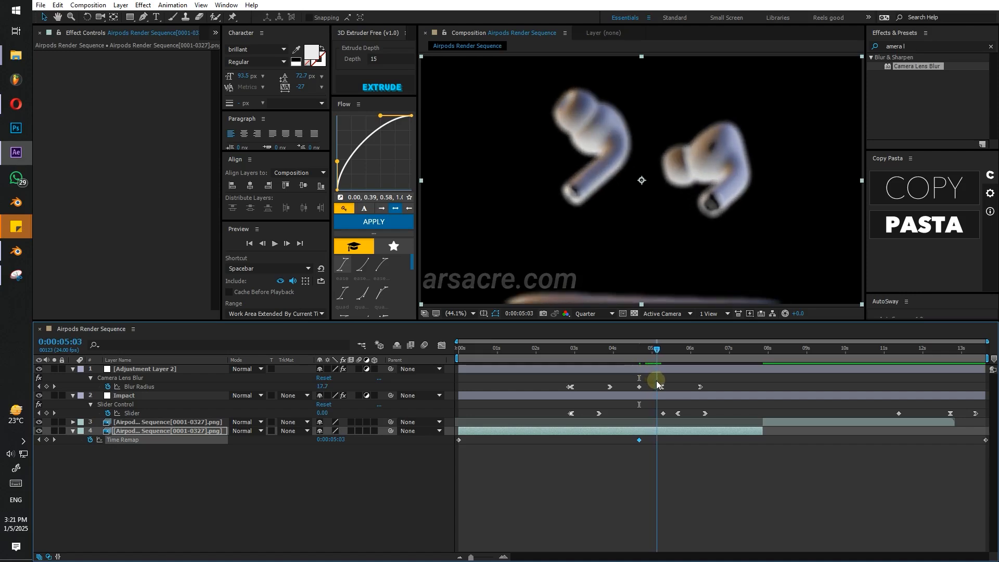
click(640, 446)
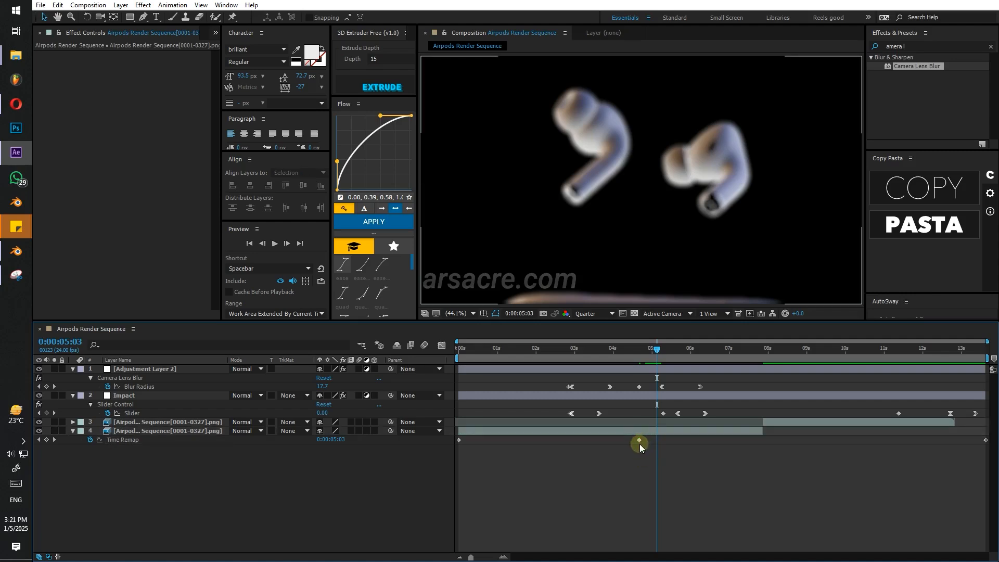
click(639, 440)
key(Delete)
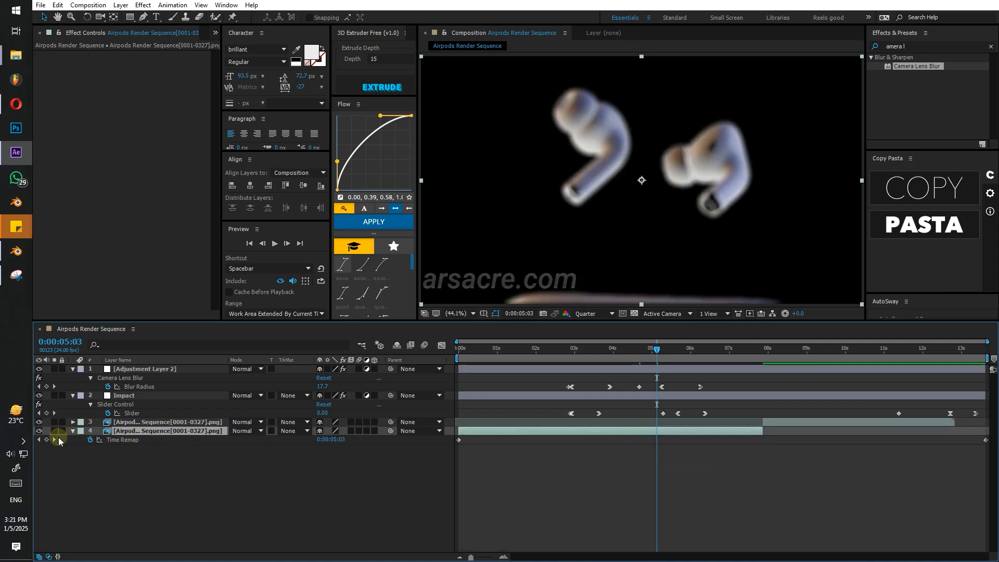
Add Time Remap keyframes at 0:00:05:03 and 0:00:05:14 and ease them with a 0.85, 0.00, 0.04 Flow curve.
drag(663, 356, 674, 368)
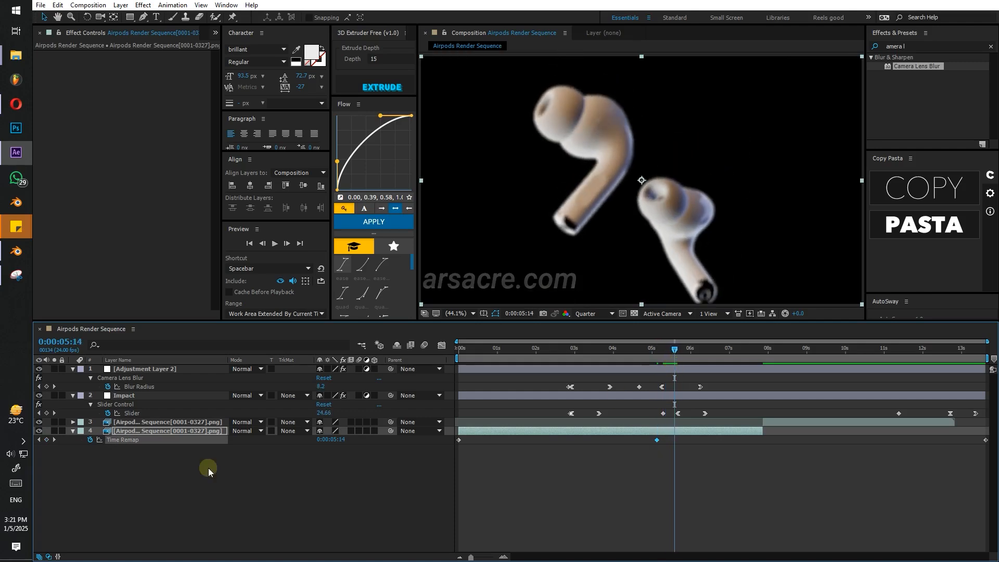
drag(614, 458, 685, 444)
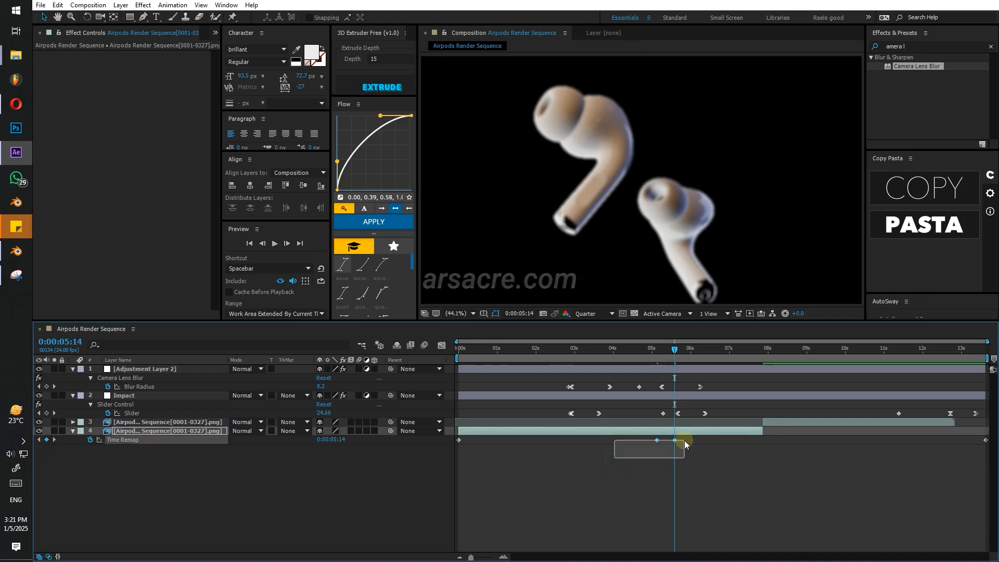
drag(337, 162, 401, 190)
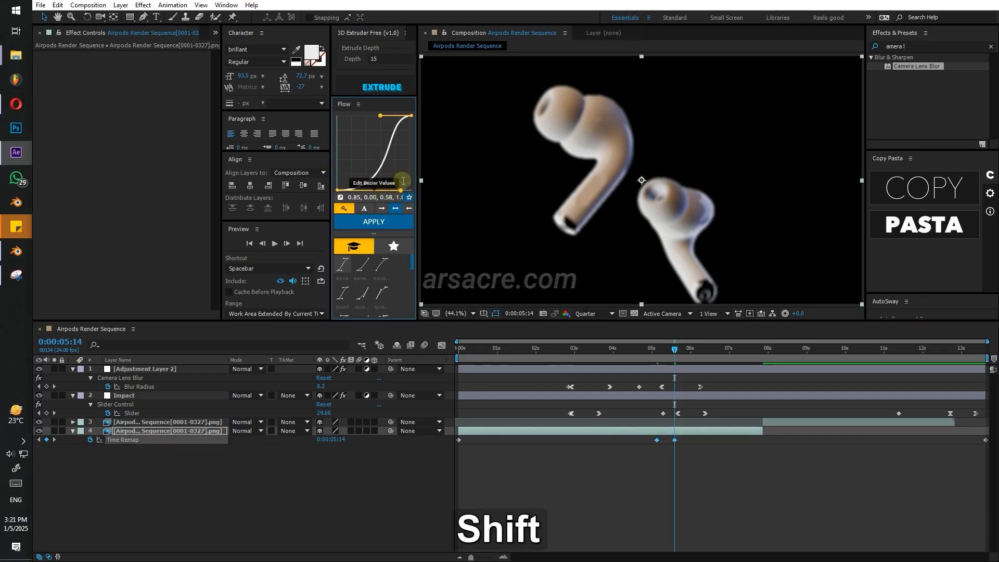
shift+drag(380, 120, 359, 120)
click(374, 222)
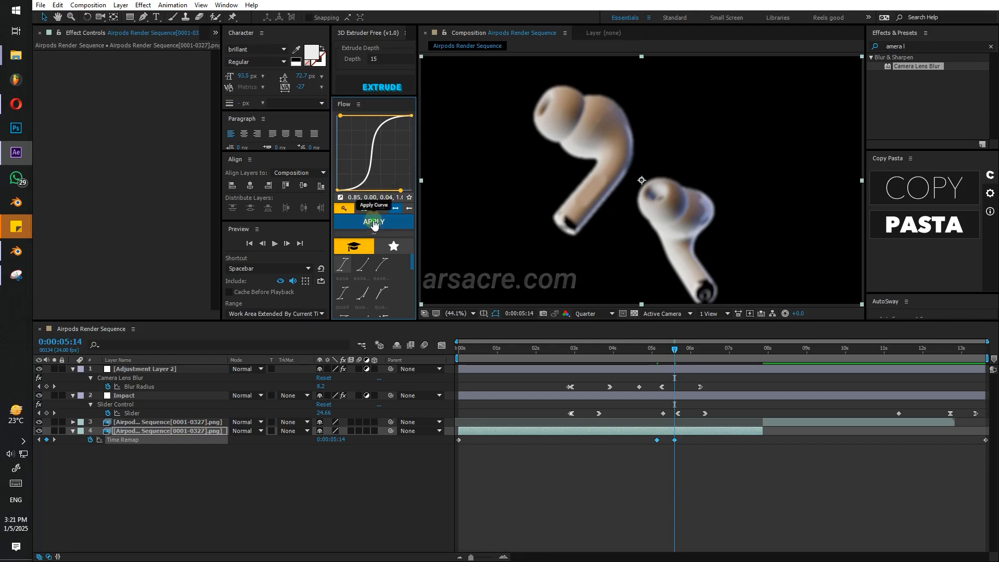
Preview the eased time remap from several points before the second blur.
click(657, 356)
key(space)
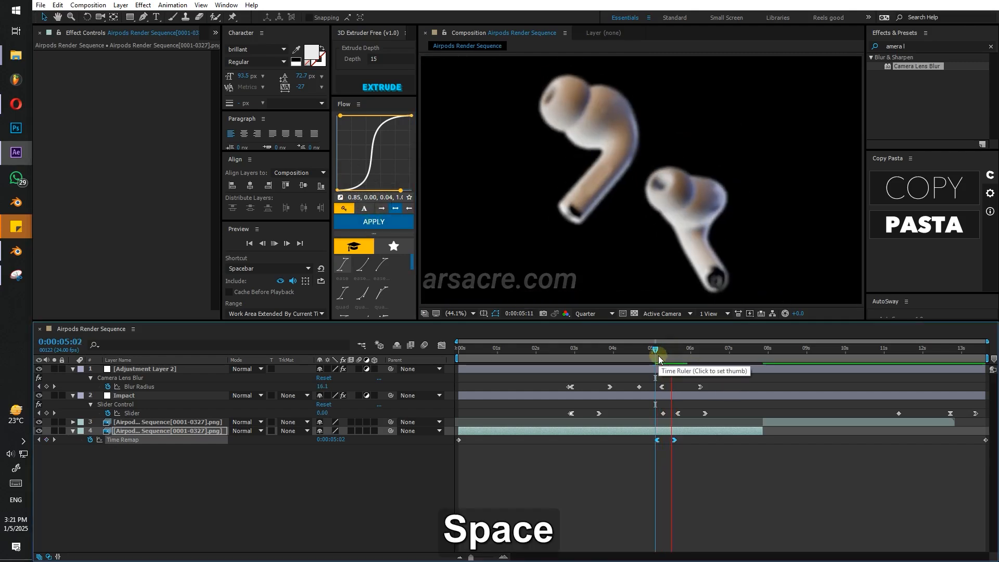
click(625, 356)
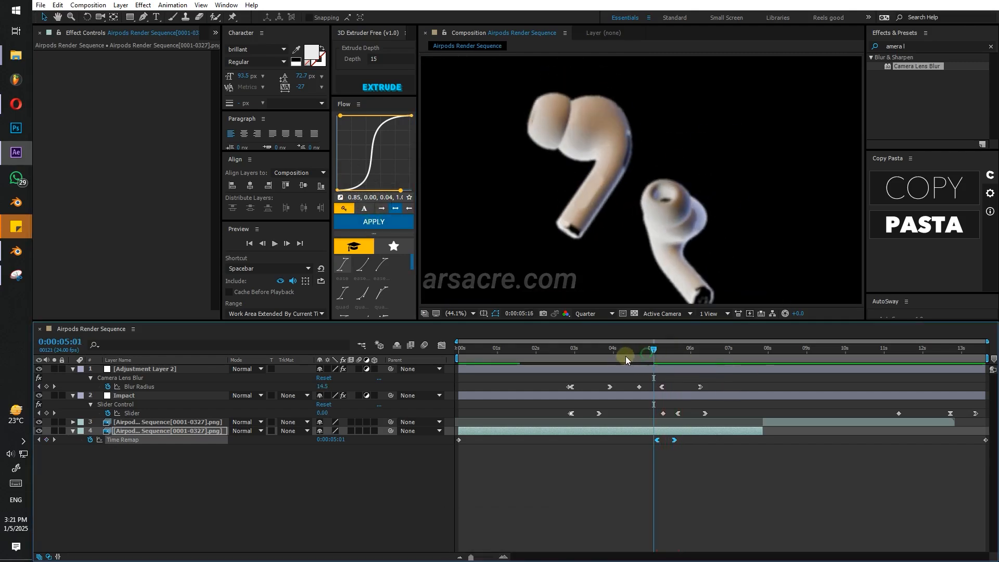
key(space)
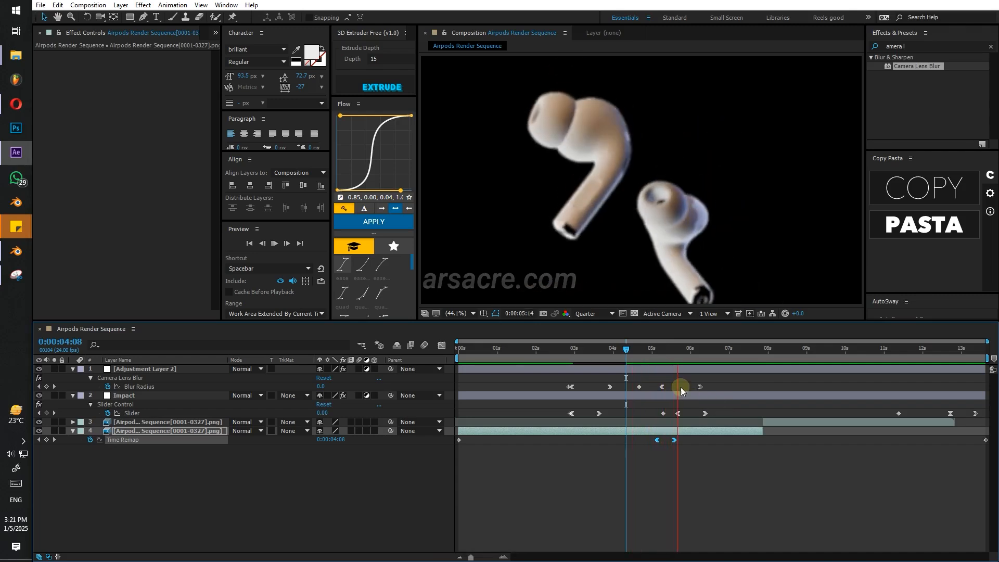
click(632, 349)
key(space)
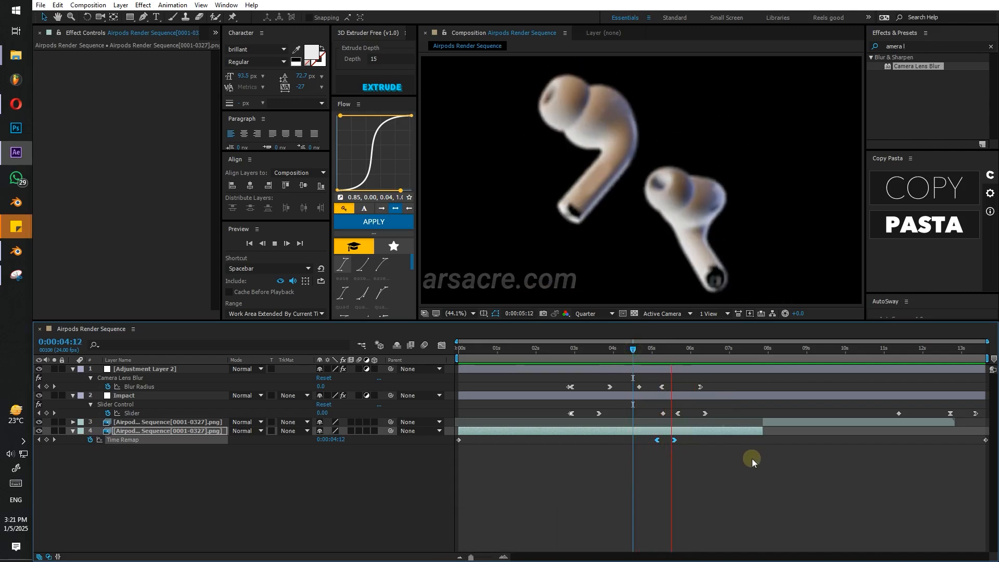
key(space)
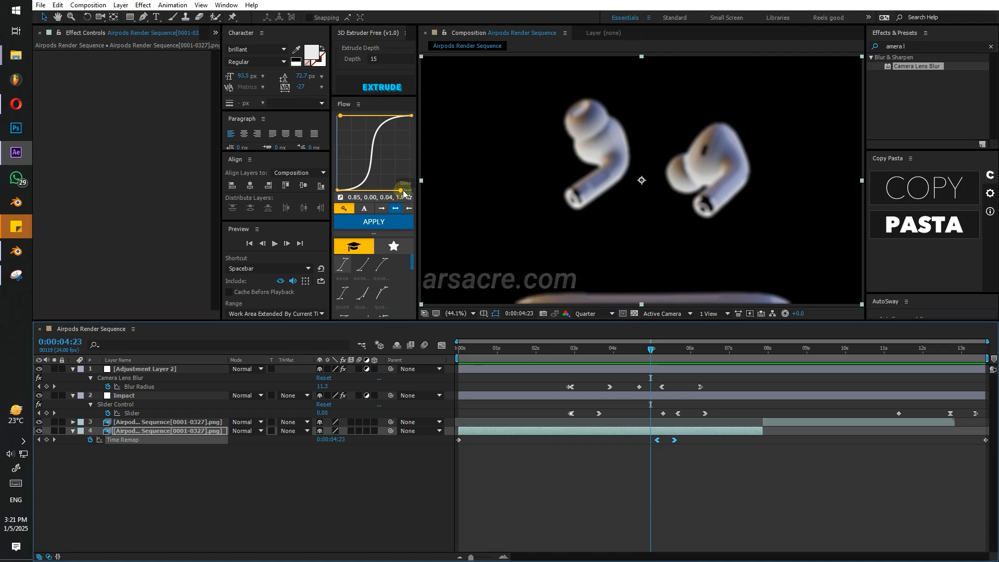
Ease the two Time Remap keyframes with a 1.00, 0.53, 0.04 Flow curve and preview.
click(400, 187)
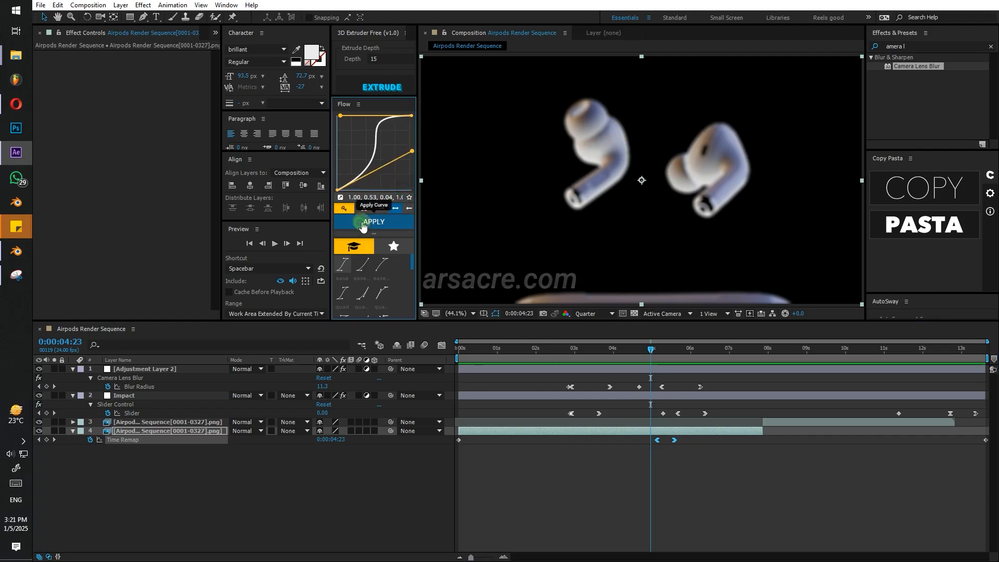
key(space)
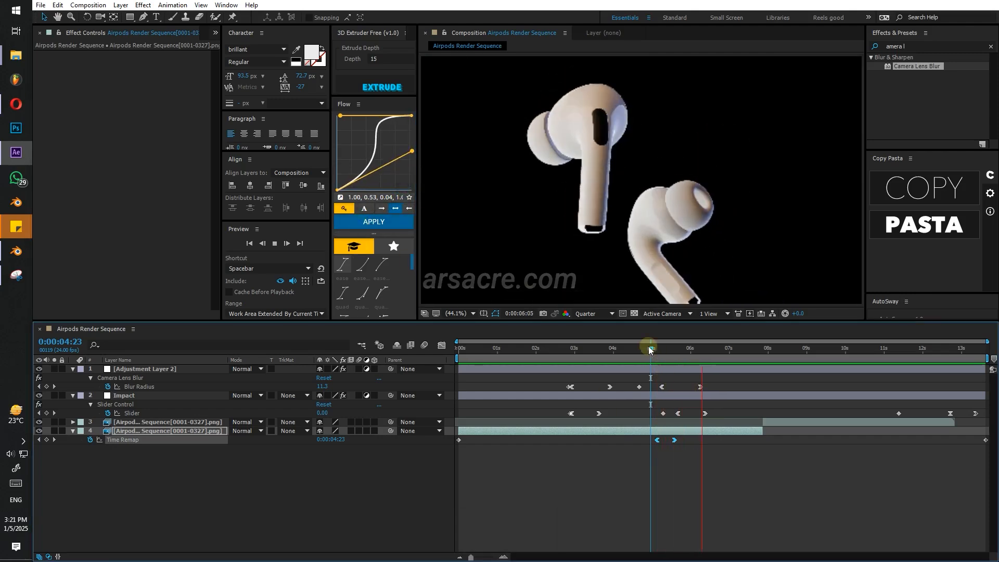
click(645, 355)
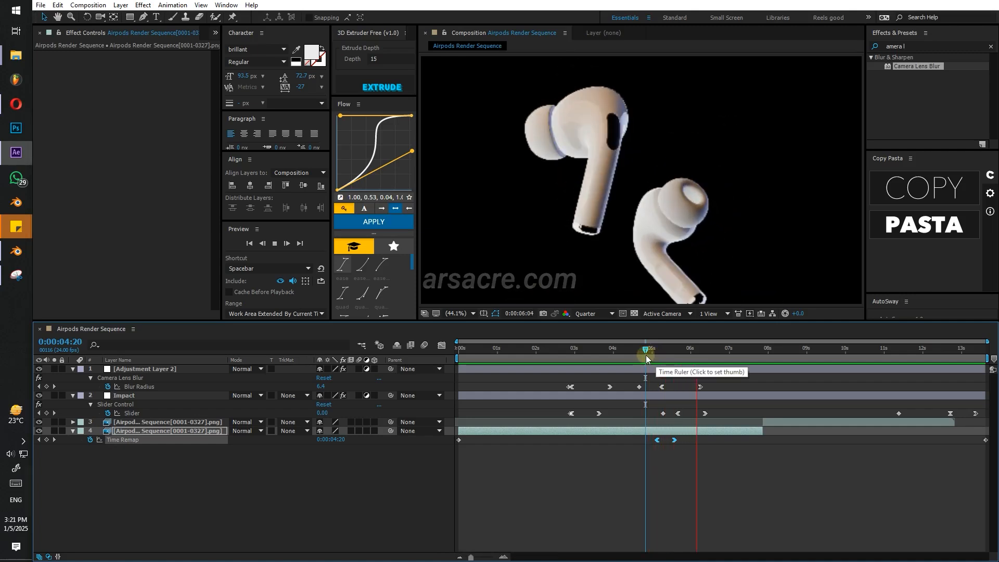
Reshape the Time Remap easing into a late-accelerating 1.00, 0.08, 1.00 Flow curve and preview it.
click(401, 138)
drag(339, 118, 405, 144)
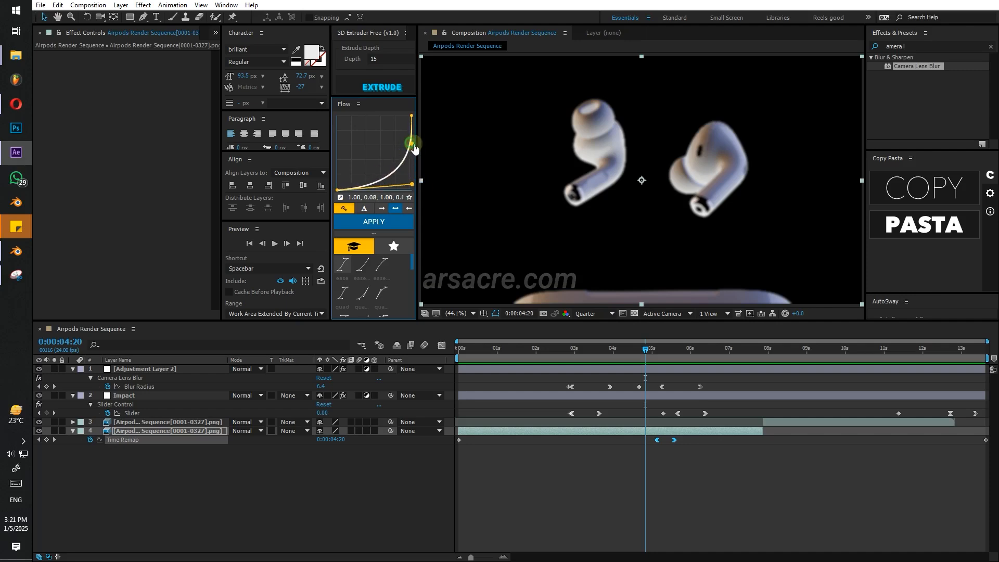
key(space)
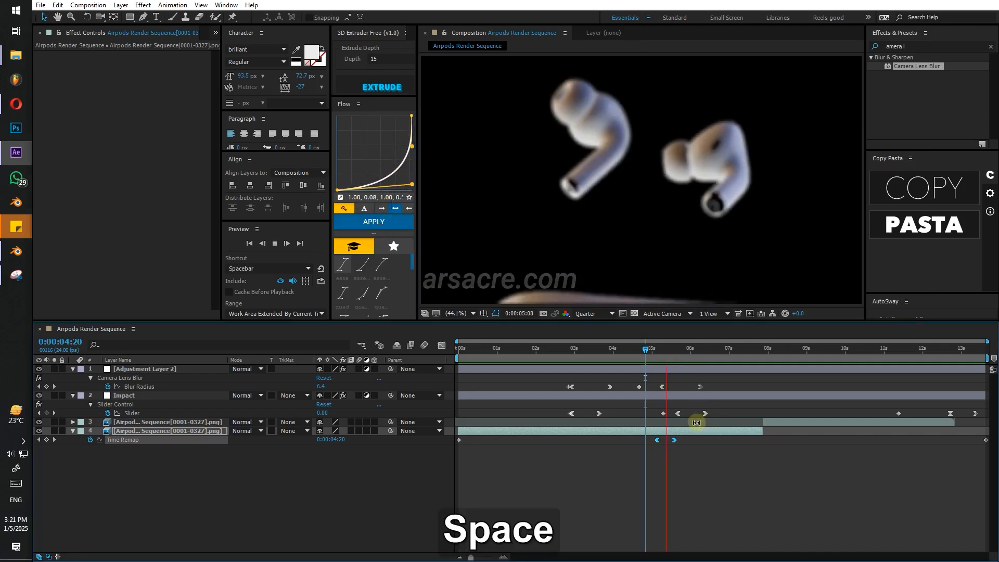
click(644, 358)
key(space)
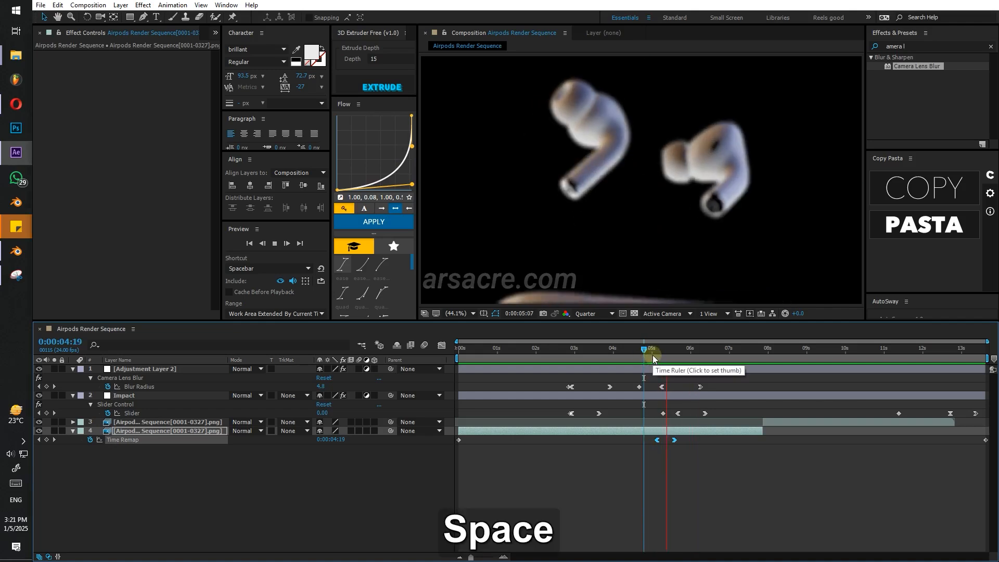
Reshape the Time Remap easing into a fast-starting 0.00, 0.67, 0.62 Flow curve and preview it.
drag(650, 354, 634, 352)
drag(413, 187, 299, 154)
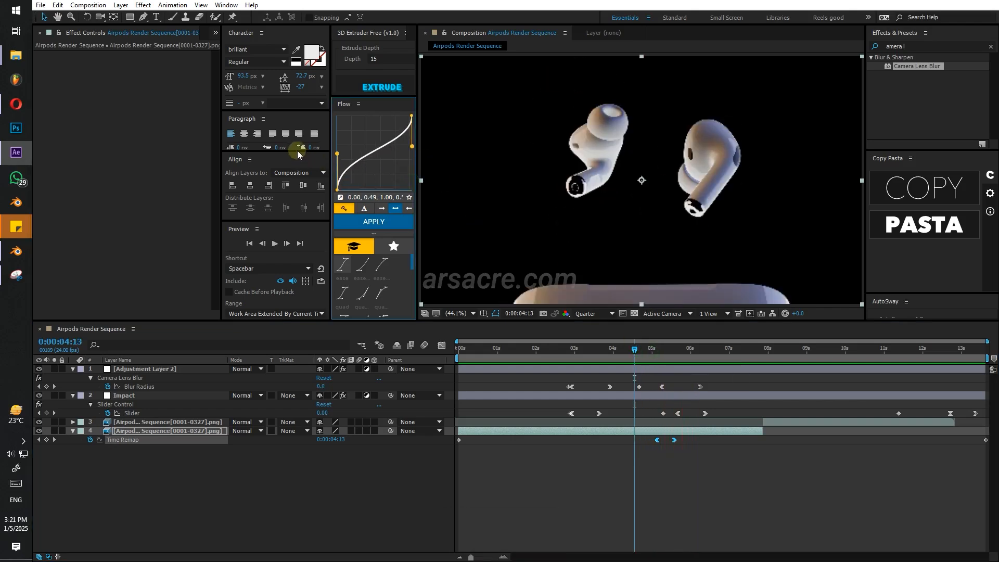
key(space)
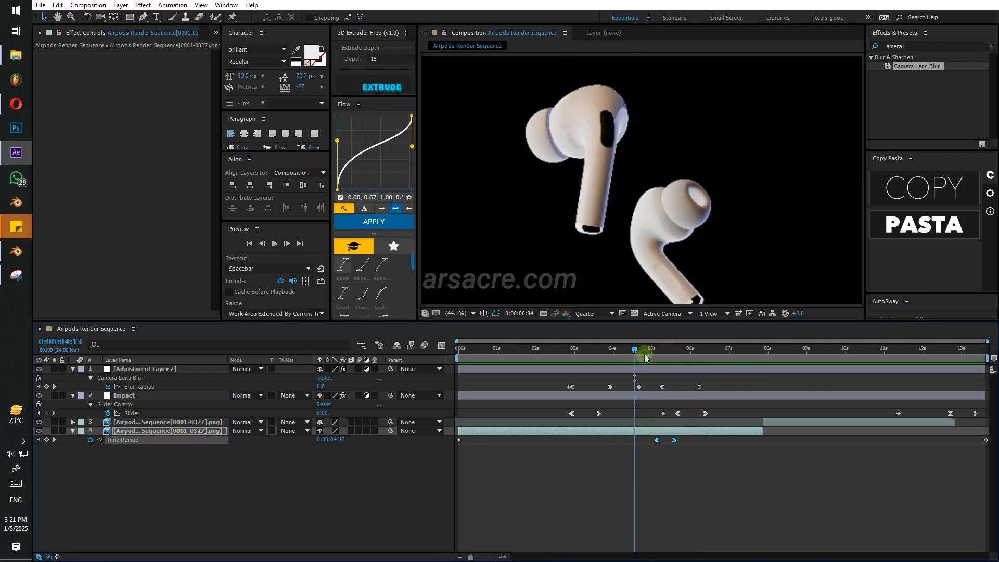
click(645, 355)
key(space)
click(648, 357)
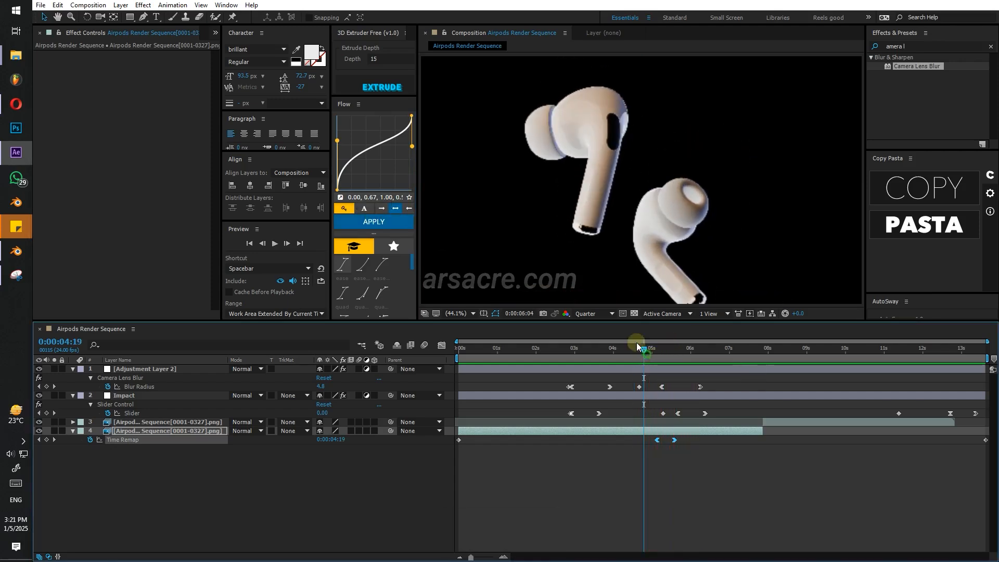
drag(413, 152, 384, 120)
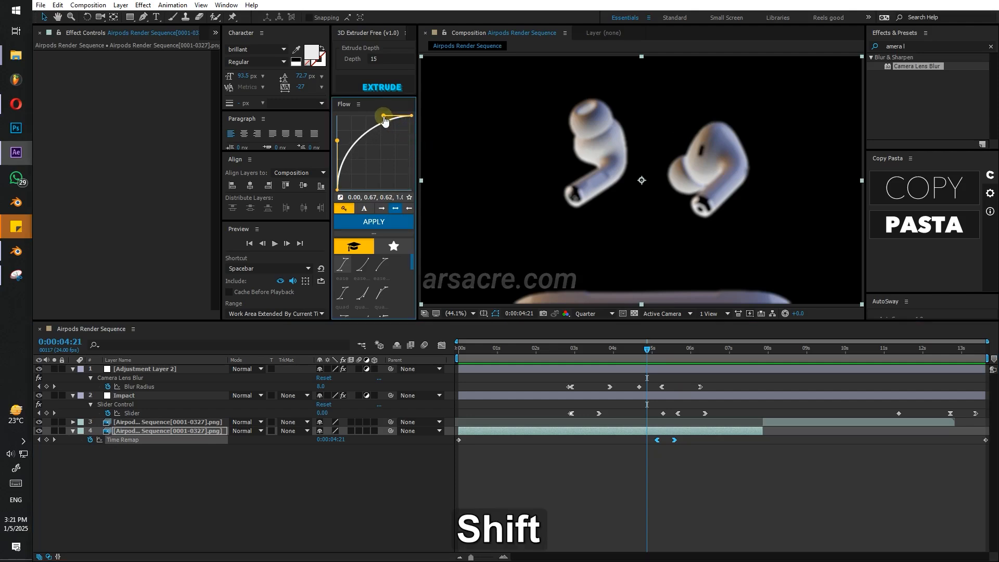
click(378, 225)
key(space)
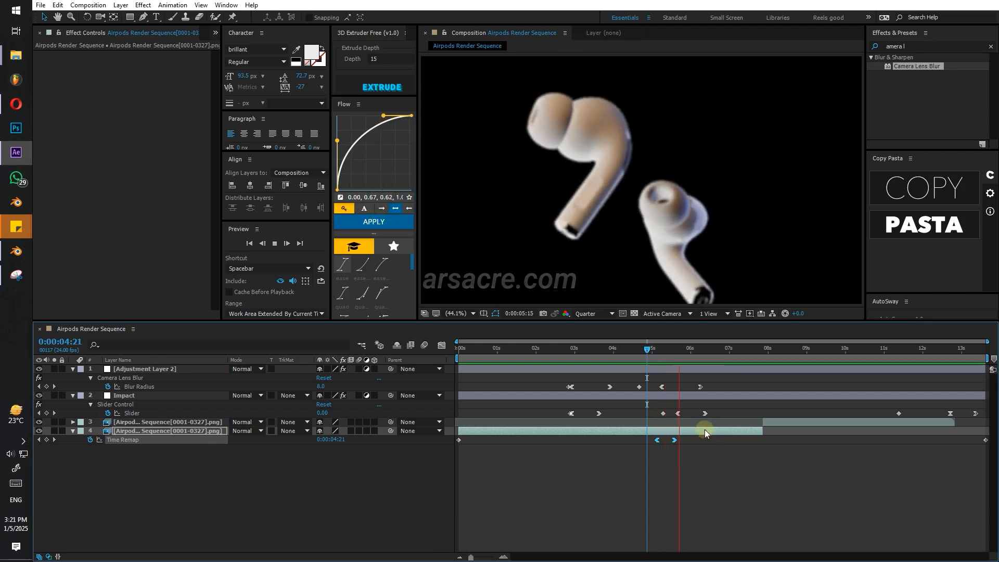
Move the second impact's three Slider keyframes earlier to start at the first eased Time Remap keyframe and preview.
drag(646, 356, 613, 349)
drag(653, 403, 711, 416)
key(space)
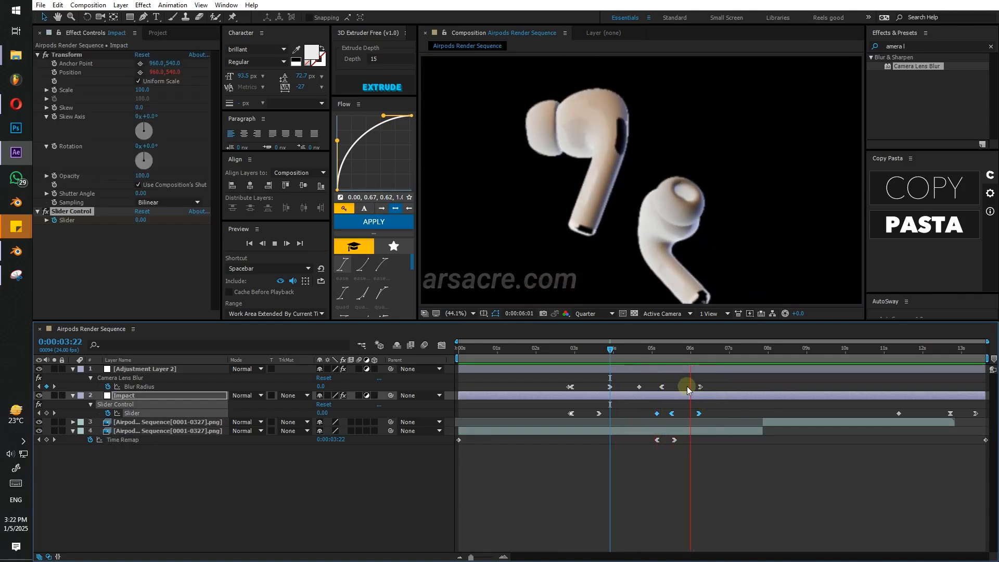
key(space)
key(space)
Set the Time Remap value at 0:00:05:14 to 0:00:05:15 and preview the change.
click(669, 349)
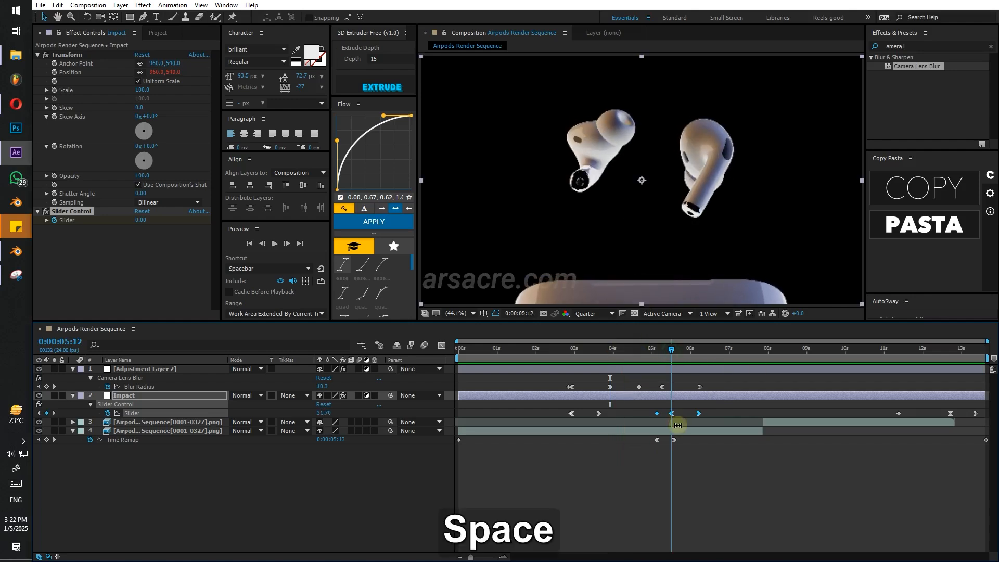
shift+drag(672, 352, 675, 351)
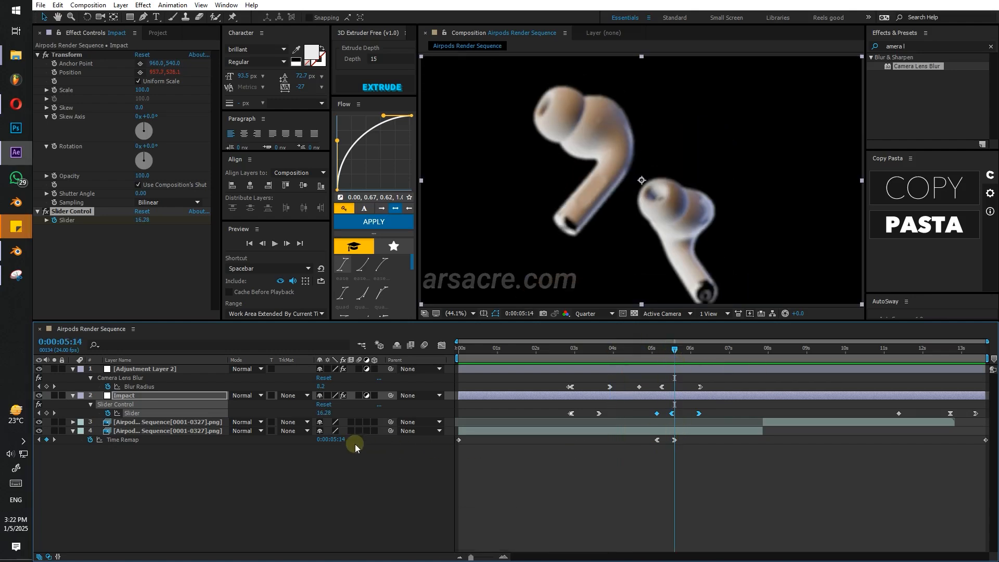
ctrl+drag(339, 440, 343, 441)
drag(346, 441, 349, 442)
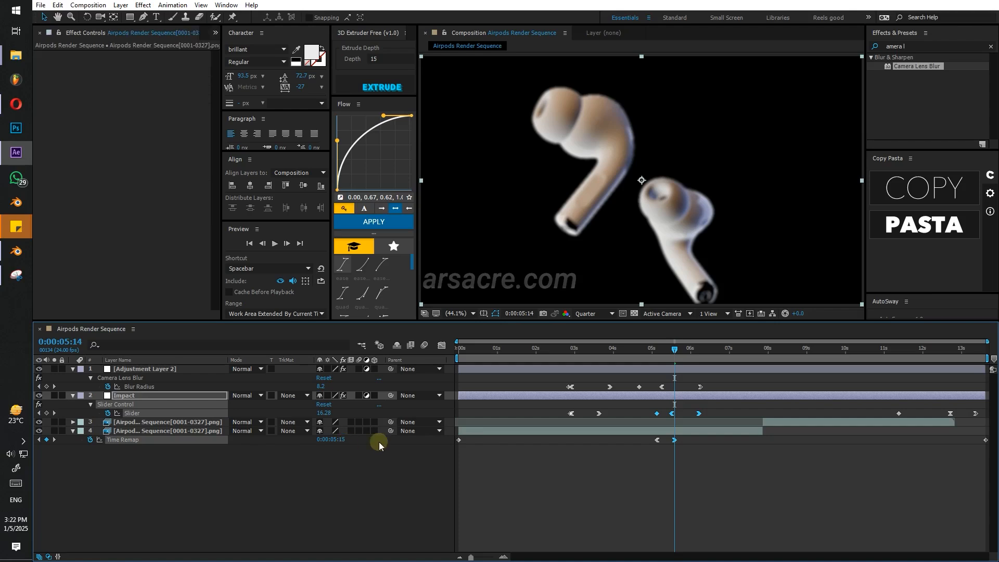
key(space)
Move the second eased Time Remap keyframe and the impact's peak Slider keyframe earlier to about 0:00:05:11 and preview.
drag(674, 350, 670, 372)
shift+drag(676, 442, 671, 441)
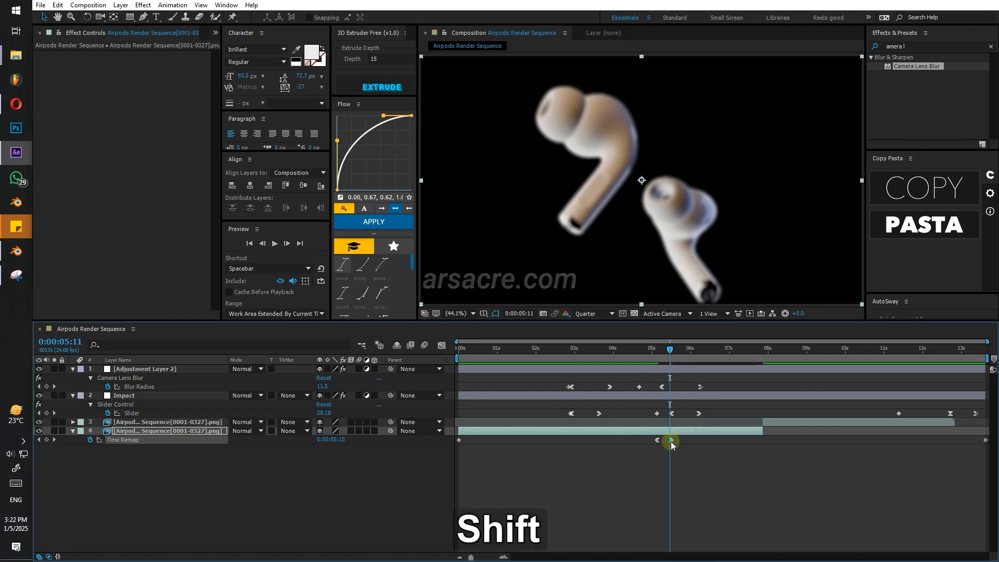
click(671, 414)
key(space)
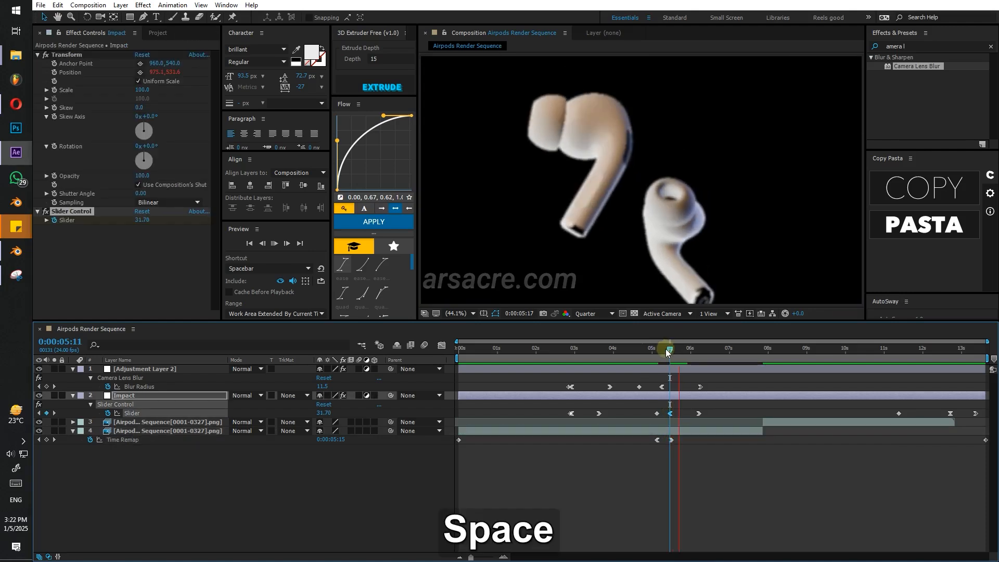
click(647, 354)
key(space)
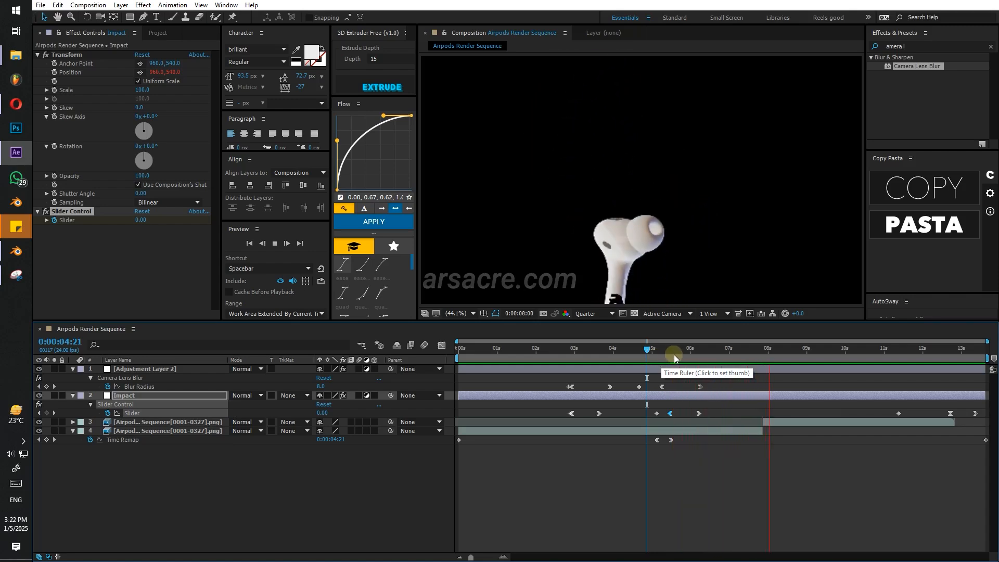
click(655, 352)
key(space)
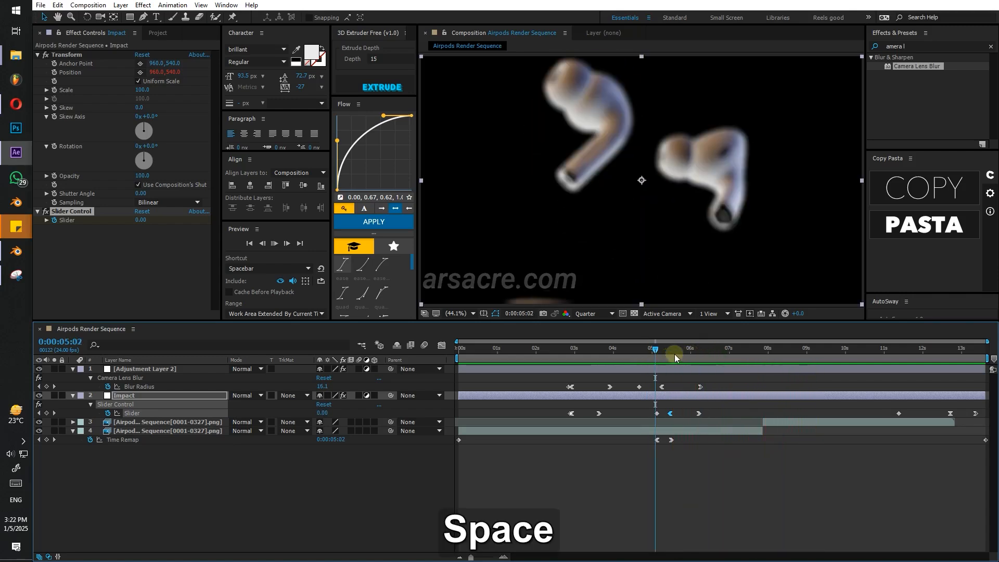
Keyframe the Transform effect's Scale on the Impact layer from 105 just before seven seconds to 134.1 at 0:00:07:15.
click(741, 353)
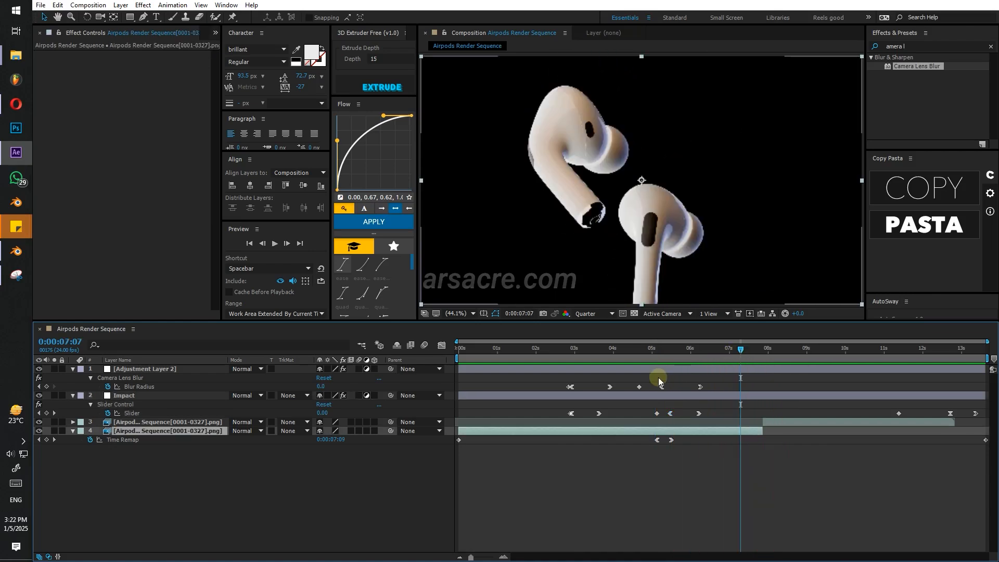
click(170, 396)
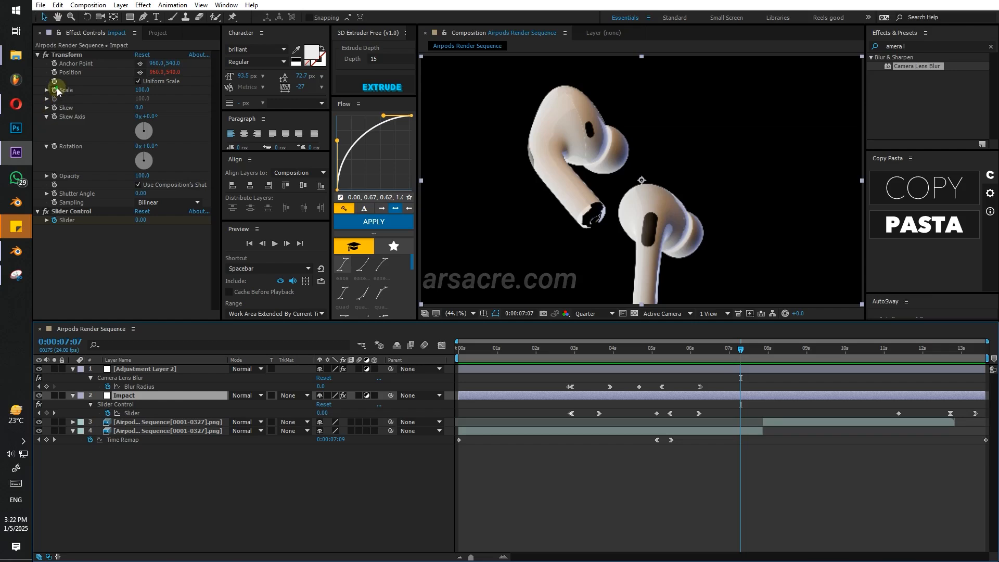
click(54, 89)
key(u)
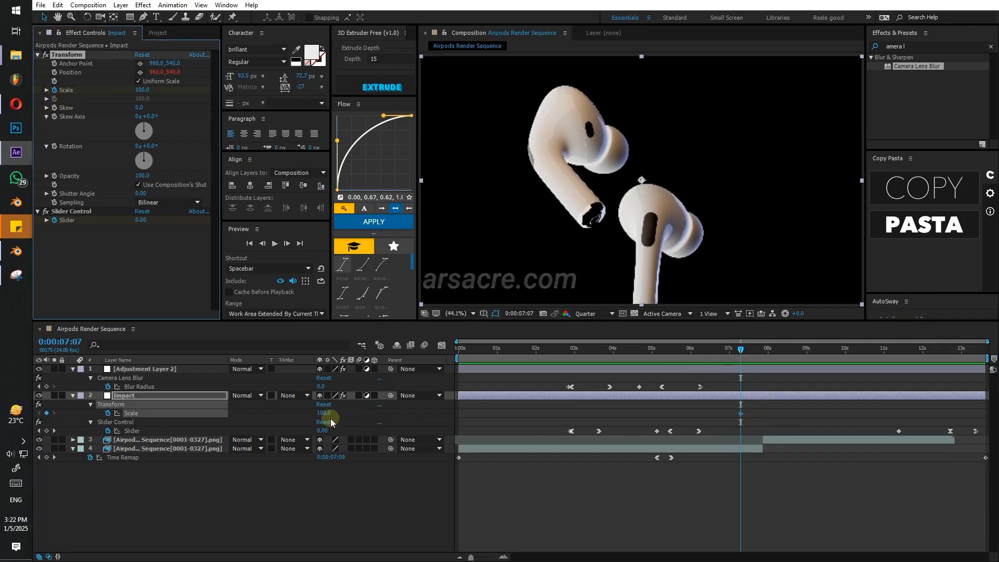
click(324, 413)
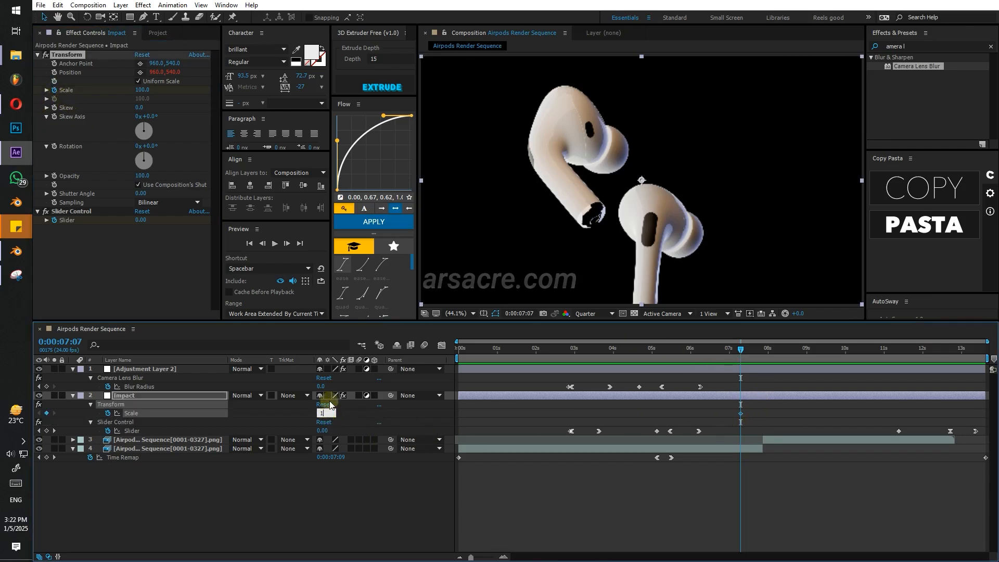
click(532, 415)
drag(741, 415, 733, 415)
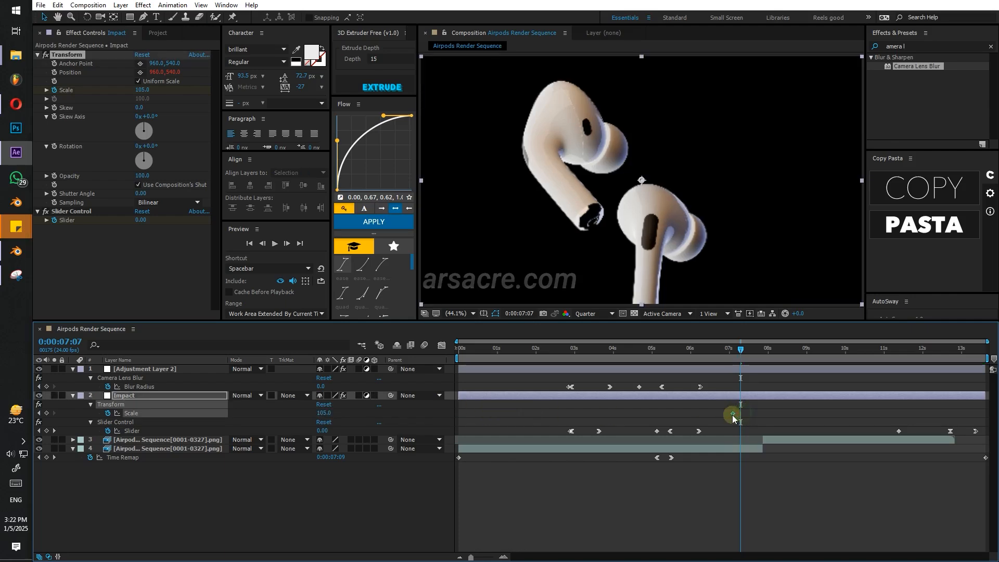
drag(742, 351, 754, 358)
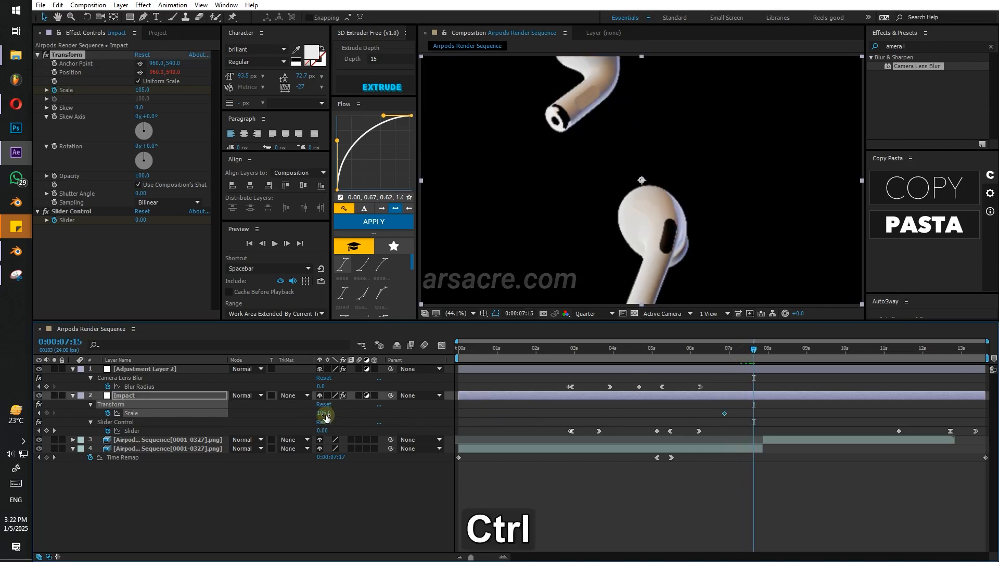
ctrl+drag(327, 414, 467, 397)
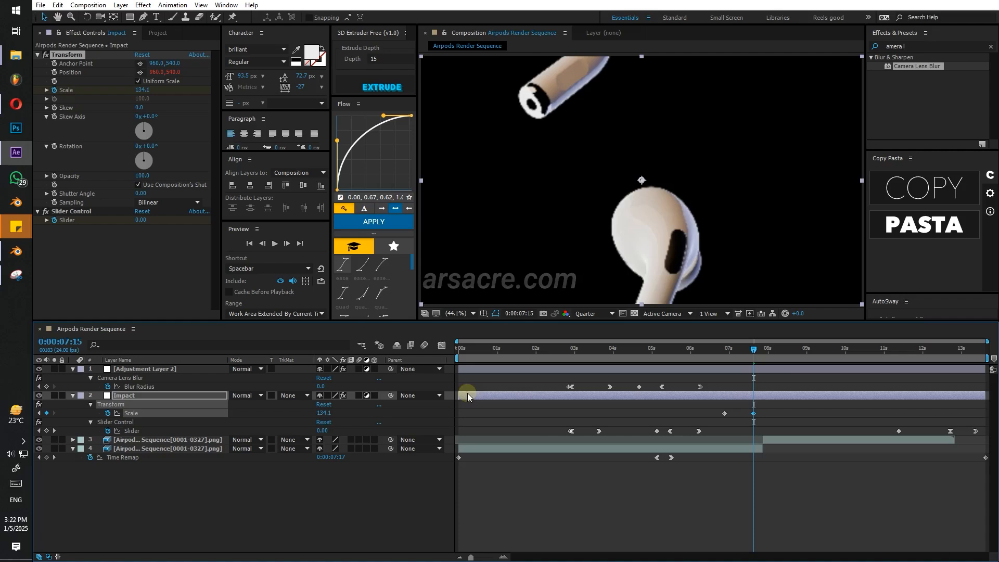
Keyframe the Impact layer's Transform Anchor Point to 960.0, 406.0 and align its end keyframe with Scale's at 0:00:07:17.
click(54, 64)
key(u)
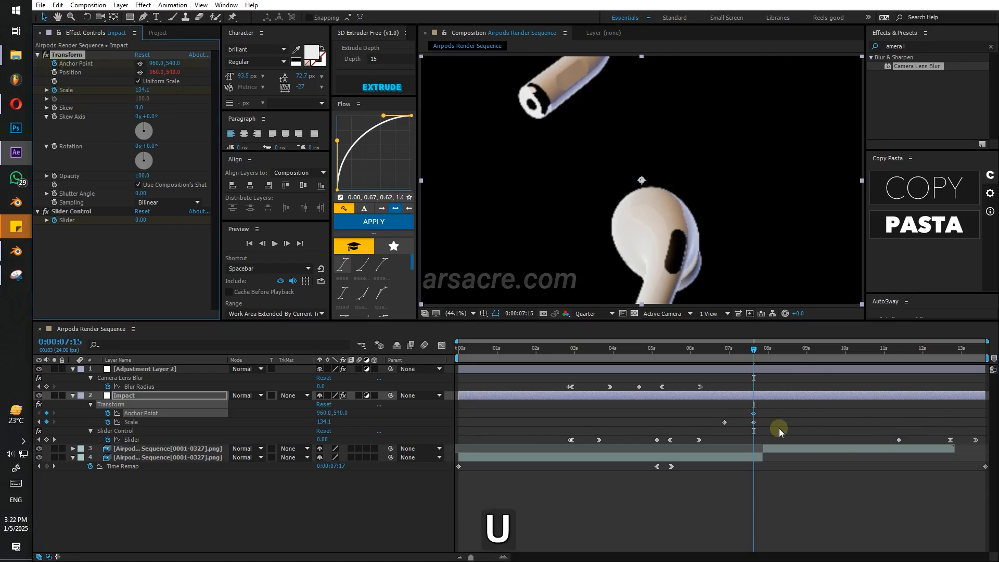
click(753, 414)
drag(341, 414, 251, 414)
drag(758, 360, 756, 361)
click(754, 422)
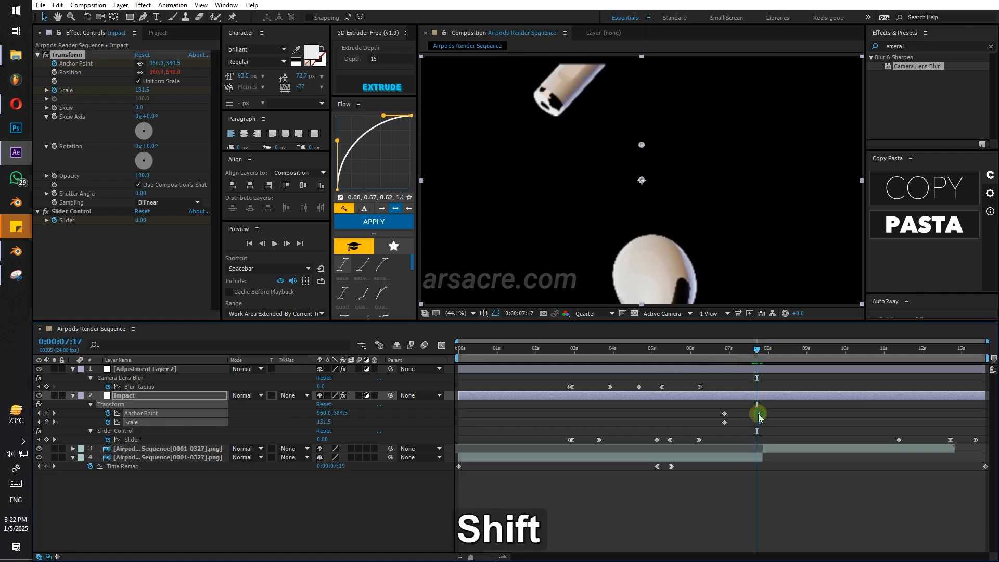
shift+drag(759, 415, 756, 414)
drag(342, 413, 363, 411)
Easy Ease the Anchor Point and Scale keyframes, move their starting pair to 0:00:07:02 and preview.
drag(775, 406, 704, 421)
drag(719, 360, 731, 364)
key(F9)
key(space)
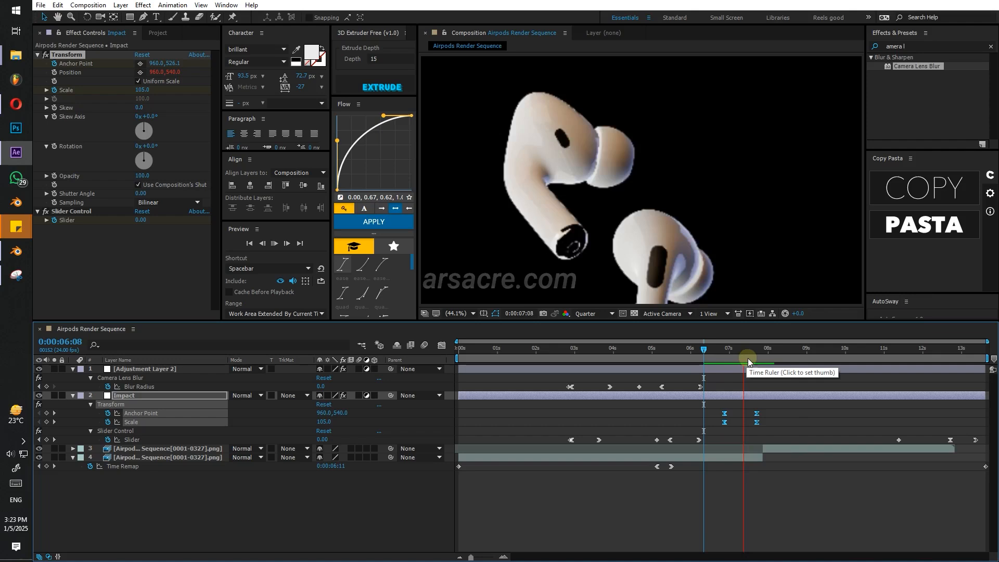
click(734, 359)
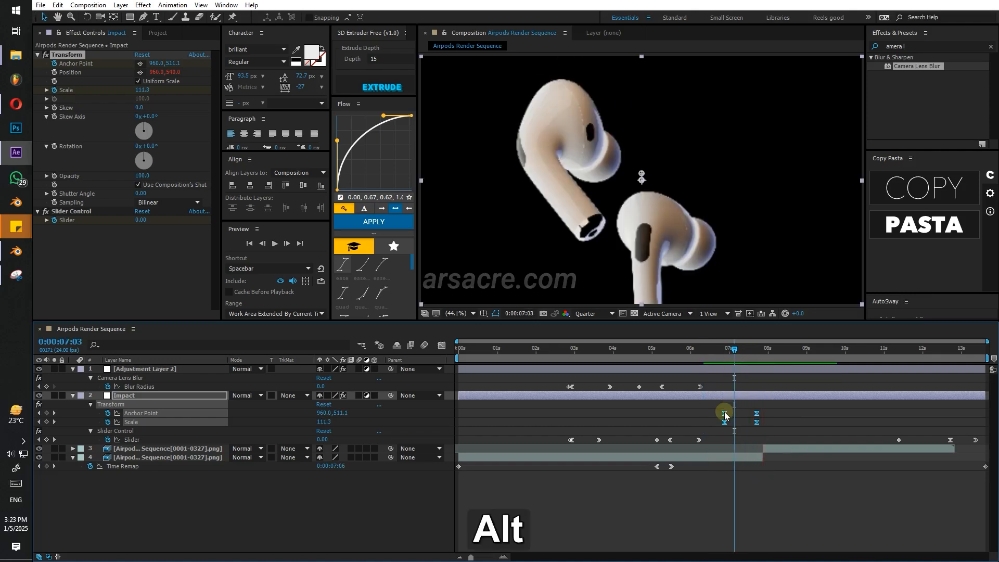
alt+drag(734, 416, 733, 416)
key(space)
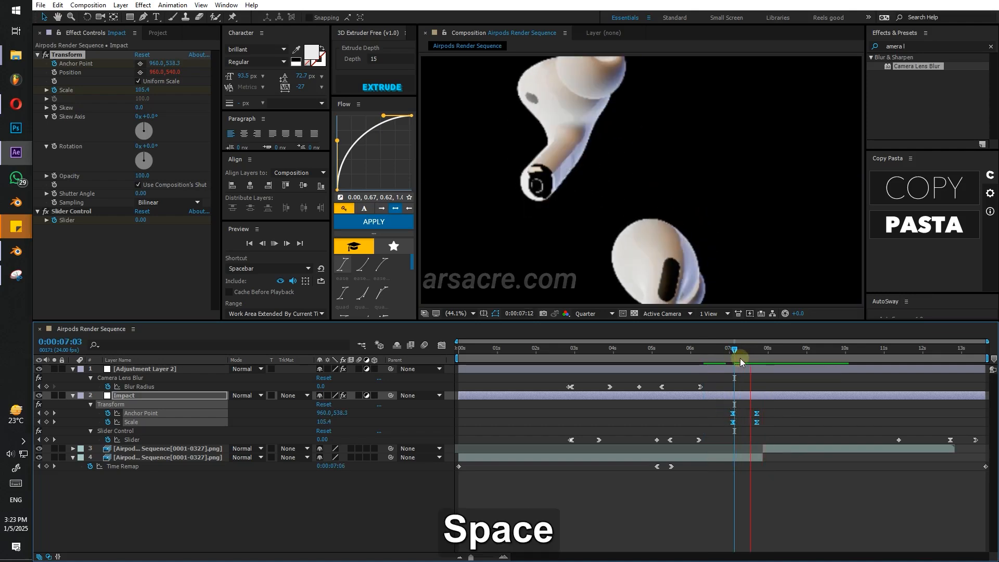
Move the cut between the two AirPods sequence layers earlier to 0:00:07:15 and preview the transition.
click(755, 358)
drag(775, 449, 754, 458)
click(764, 448)
drag(769, 354, 766, 367)
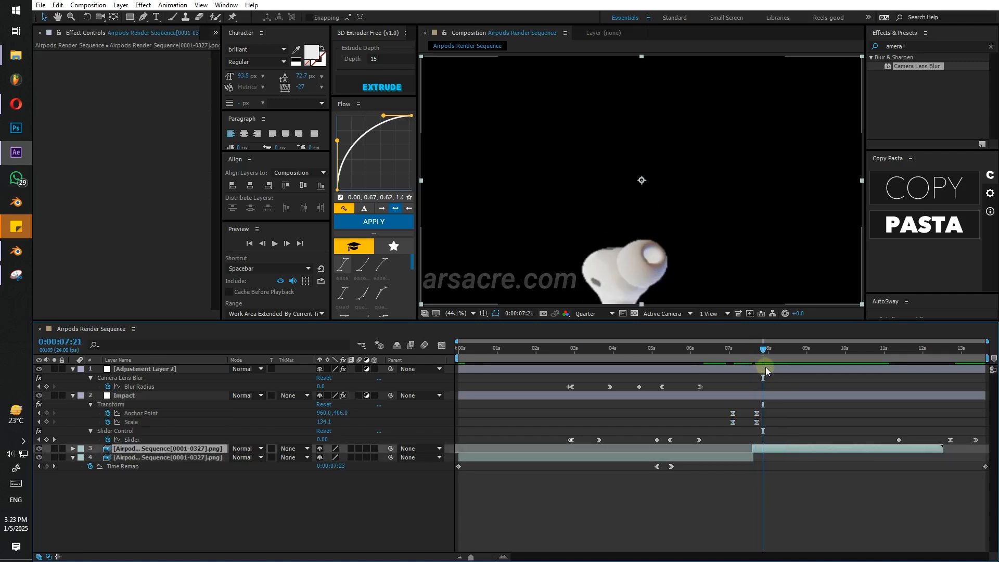
key(space)
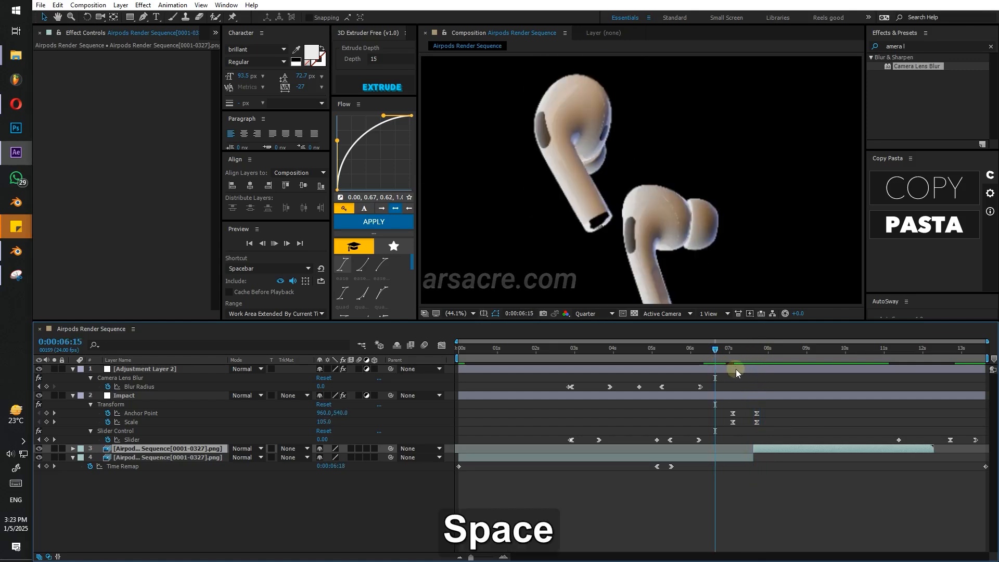
key(space)
Stretch the zoom by moving the end Anchor Point and Scale keyframes past the eight-second mark, and preview.
key(k)
drag(769, 410, 727, 424)
alt+drag(756, 412, 775, 414)
key(space)
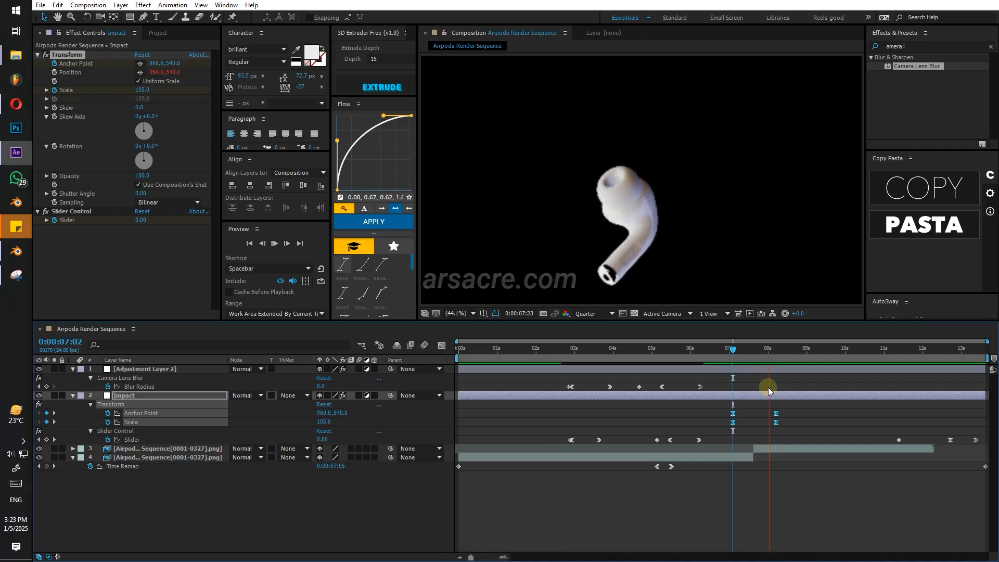
key(space)
Shift the upper AirPods sequence's footage slightly later while its layer still starts at the cut, and preview.
key(Page_Down)
key(Page_Down)
key(Page_Down)
drag(754, 448, 763, 448)
key(space)
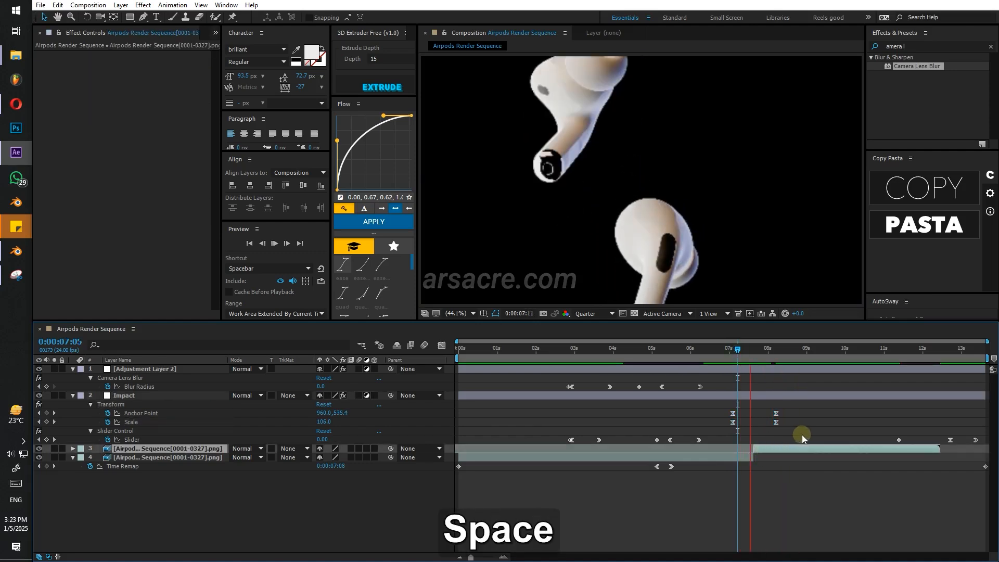
Add Anchor Point and Scale keyframes just before the cut and reset the Transform effect to default values at 0:00:07:15.
mouse_move(767, 352)
mouse_down()
mouse_move(782, 411)
mouse_move(761, 359)
mouse_up()
key(Page_Down)
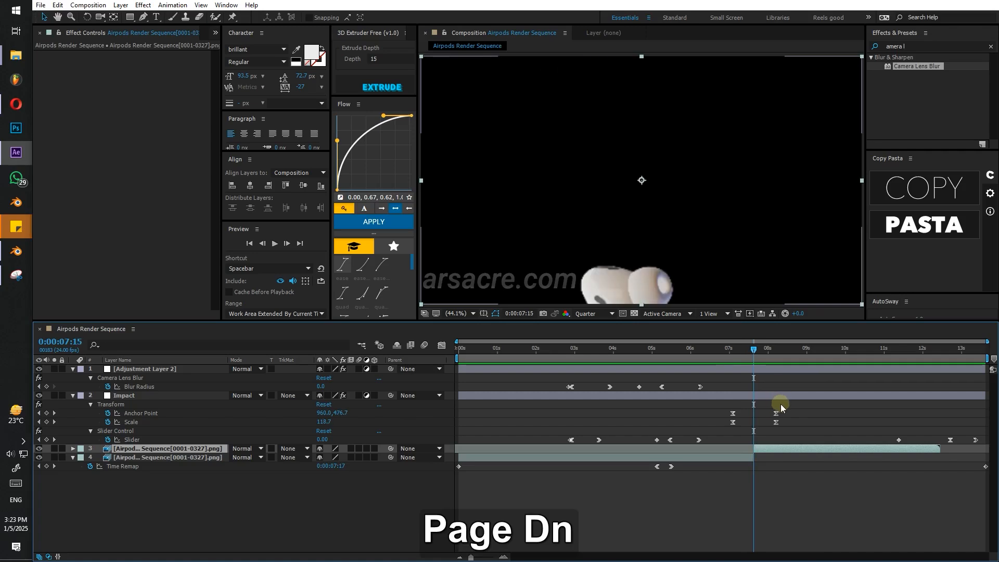
click(46, 413)
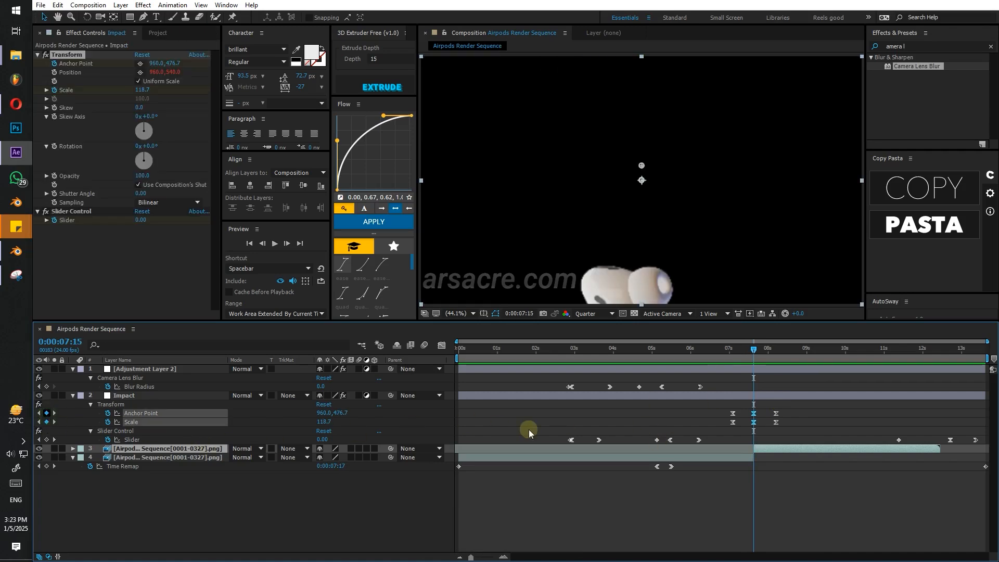
drag(757, 417, 756, 416)
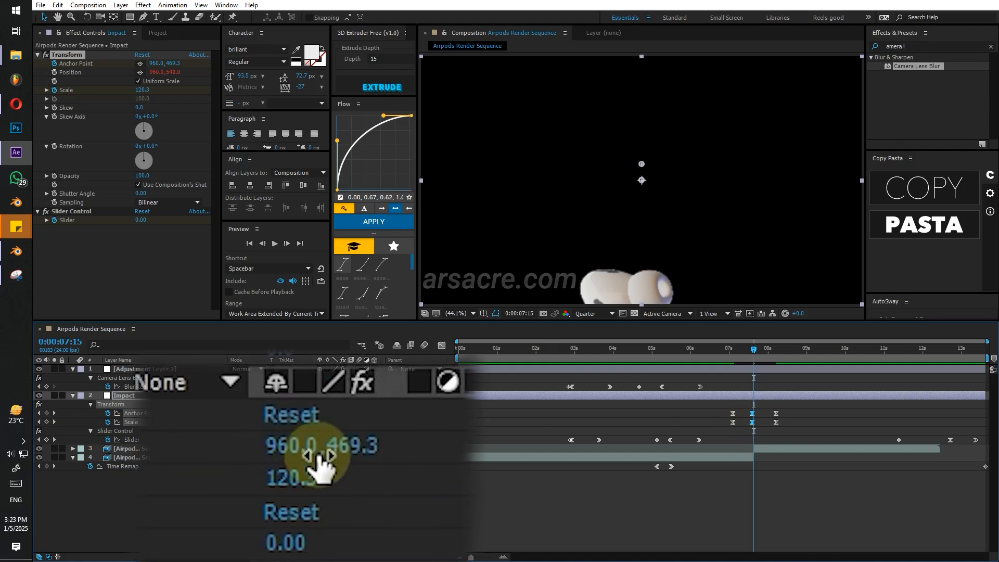
click(324, 404)
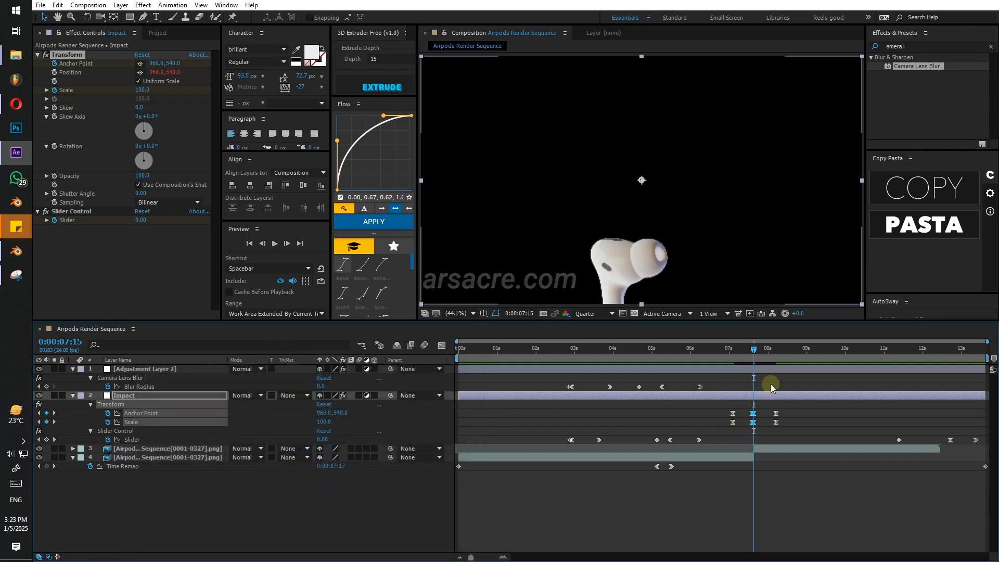
Delete the final Anchor Point and Scale keyframes, paste the impact Slider keyframes at 0:00:07:20 and preview.
drag(795, 411, 770, 425)
key(Delete)
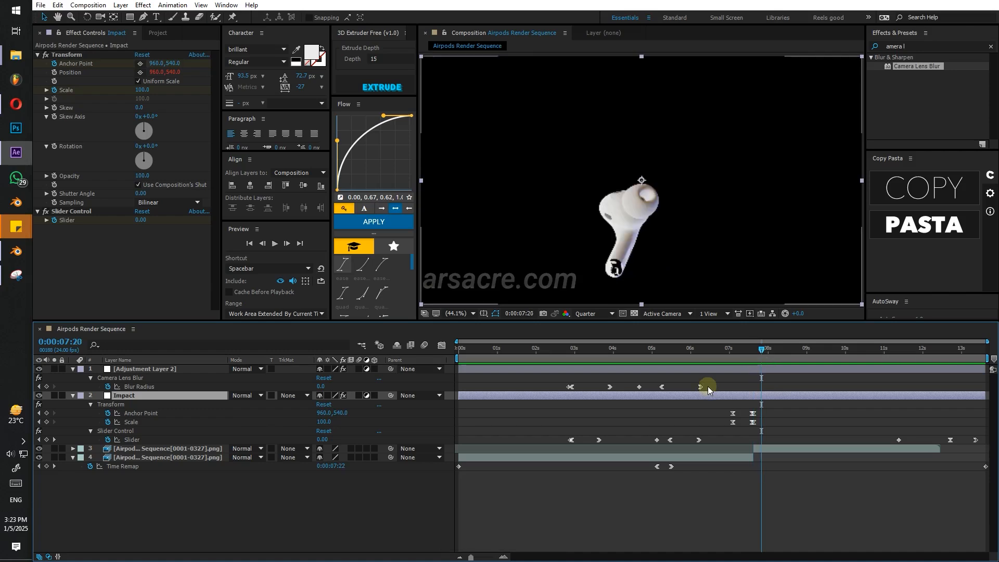
key(ctrl+v)
key(space)
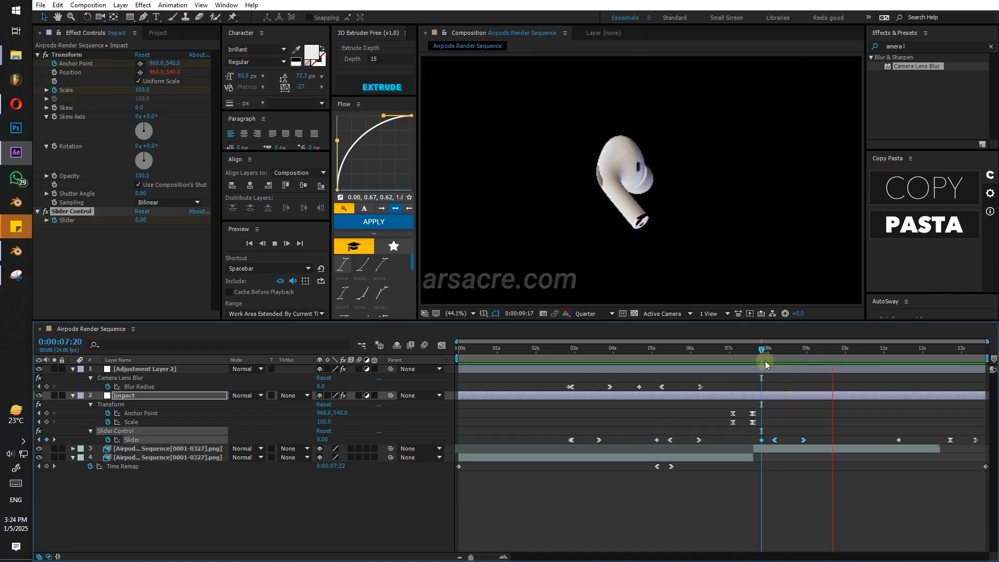
Preview the zoom transition and impact shake through the cut, starting from about 0:00:07:08.
drag(792, 352, 742, 364)
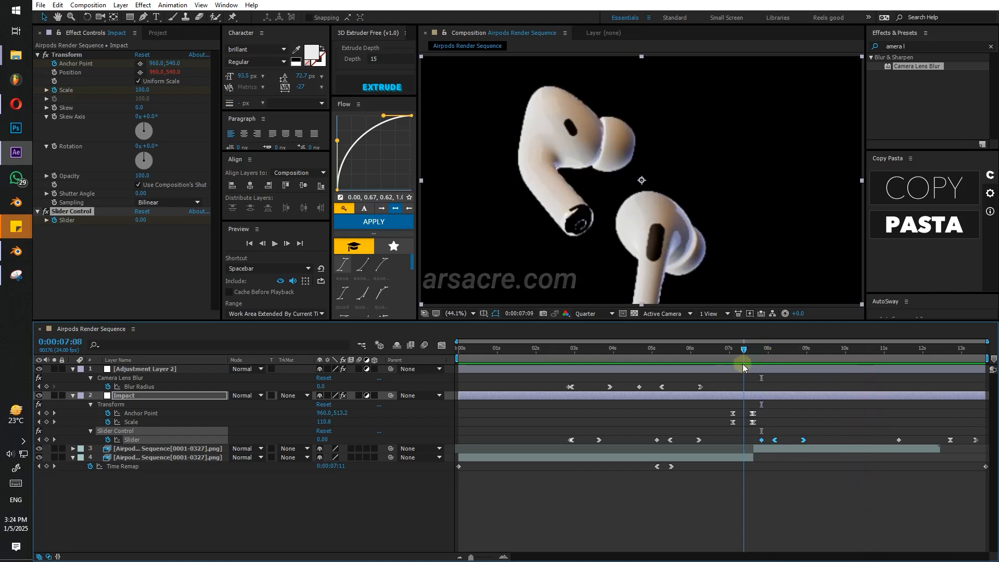
key(space)
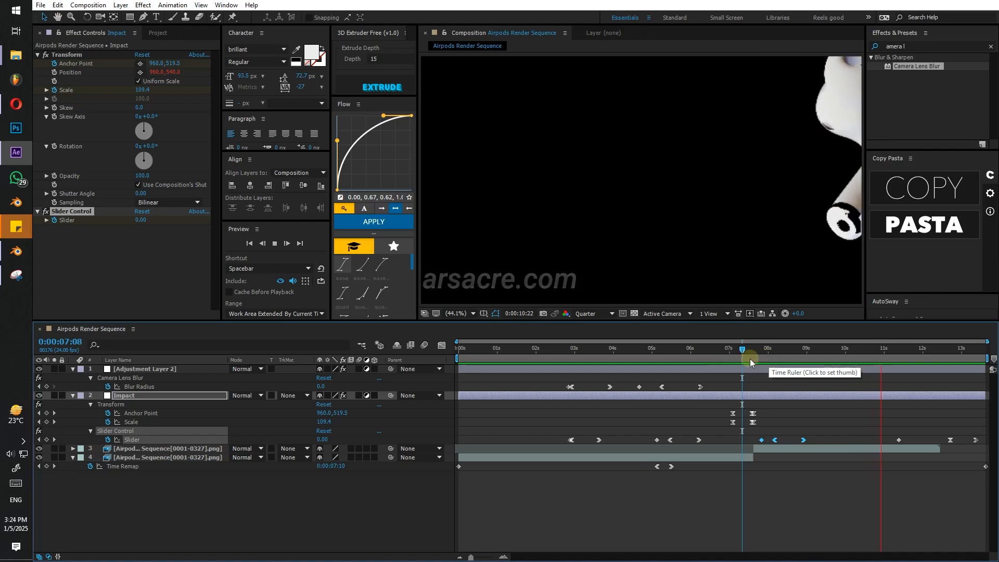
drag(676, 364, 606, 363)
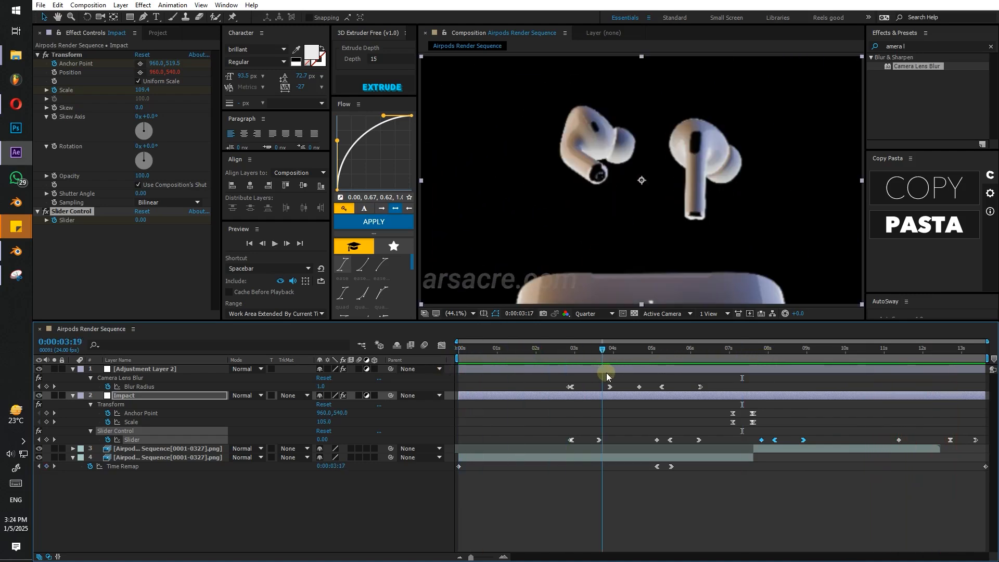
Add a text layer reading "Silence" over the AirPods composition.
click(538, 517)
key(ctrl+t)
click(655, 194)
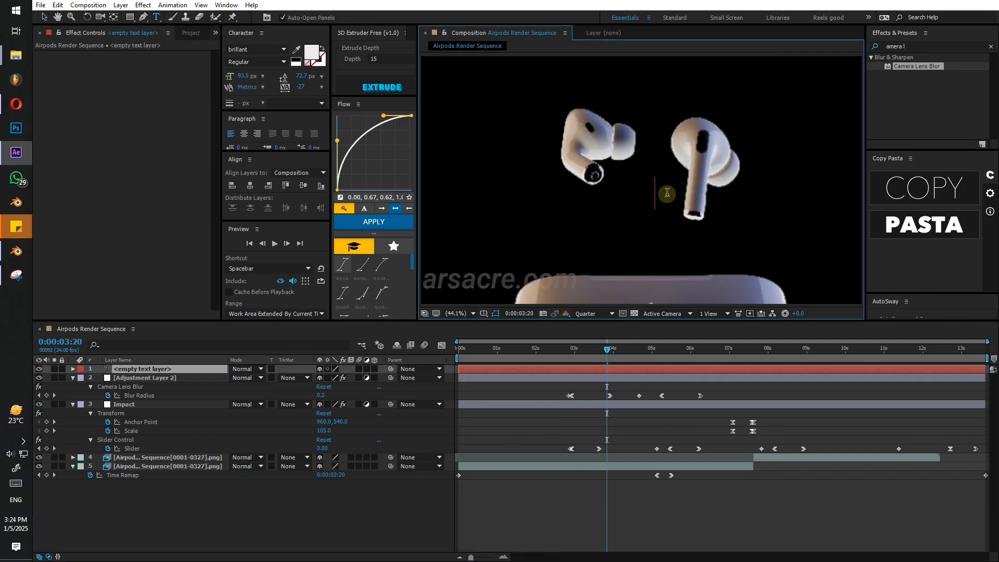
text(Silence)
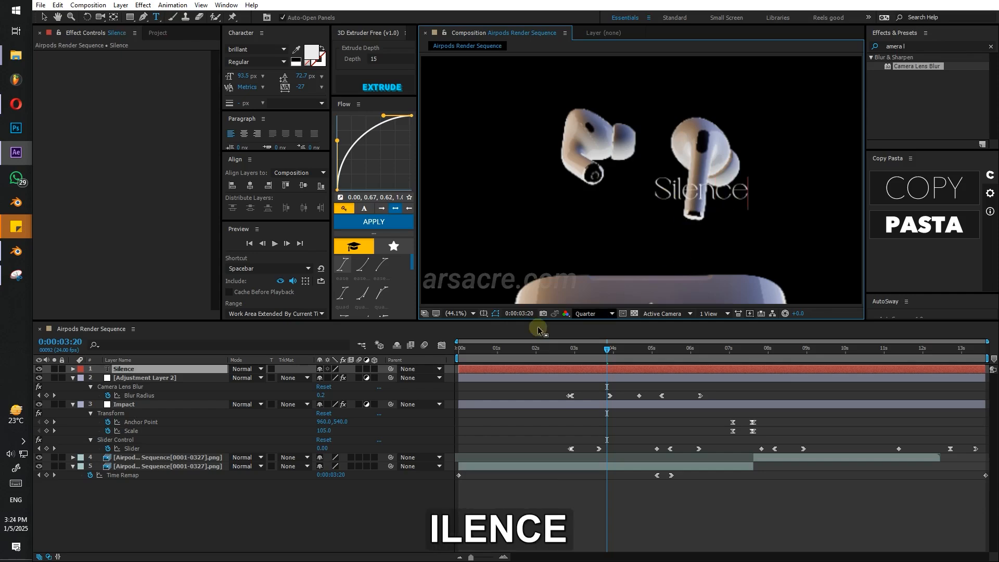
Set the font of the whole "Silence" text to Bristone.
key(ctrl+a)
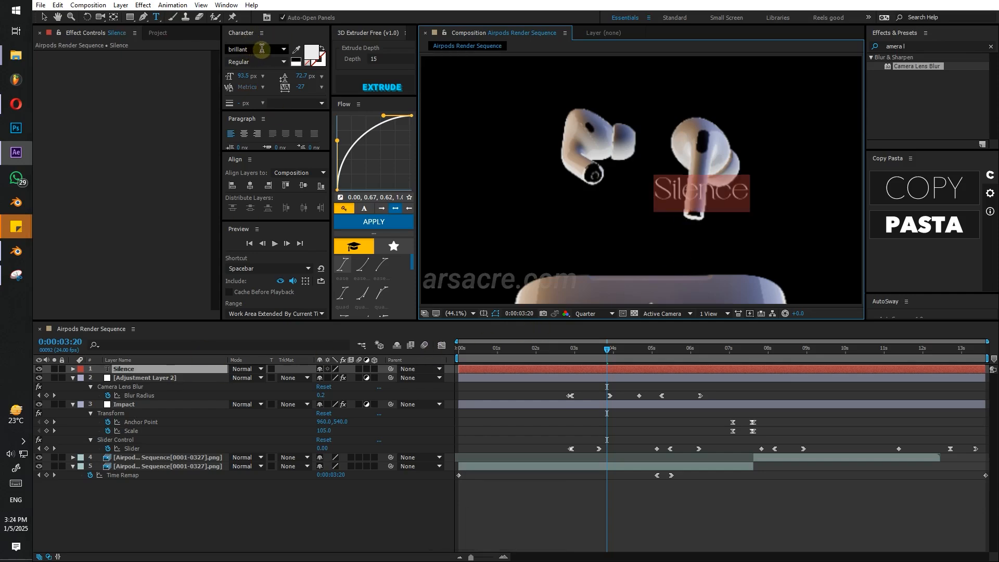
click(265, 49)
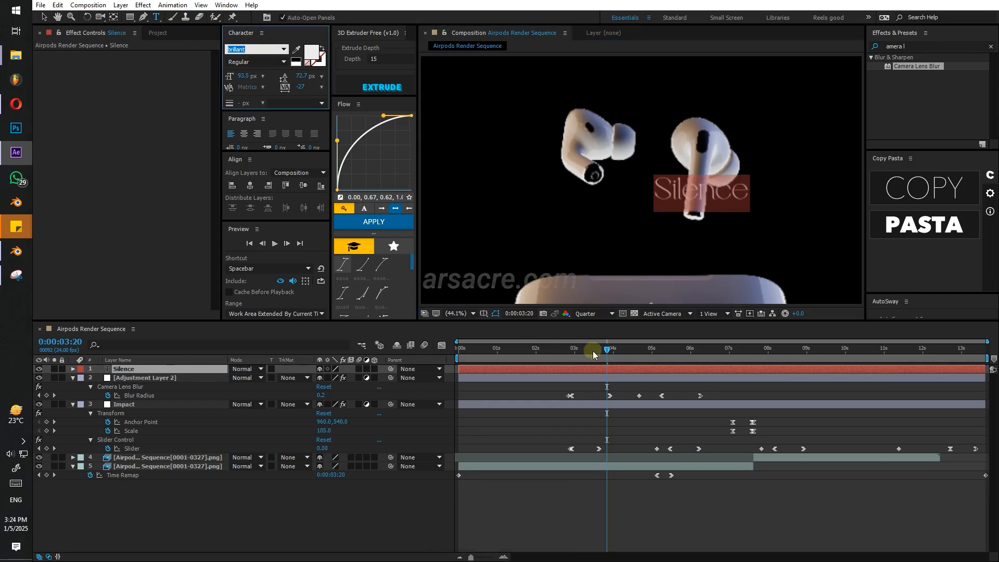
click(283, 50)
click(268, 71)
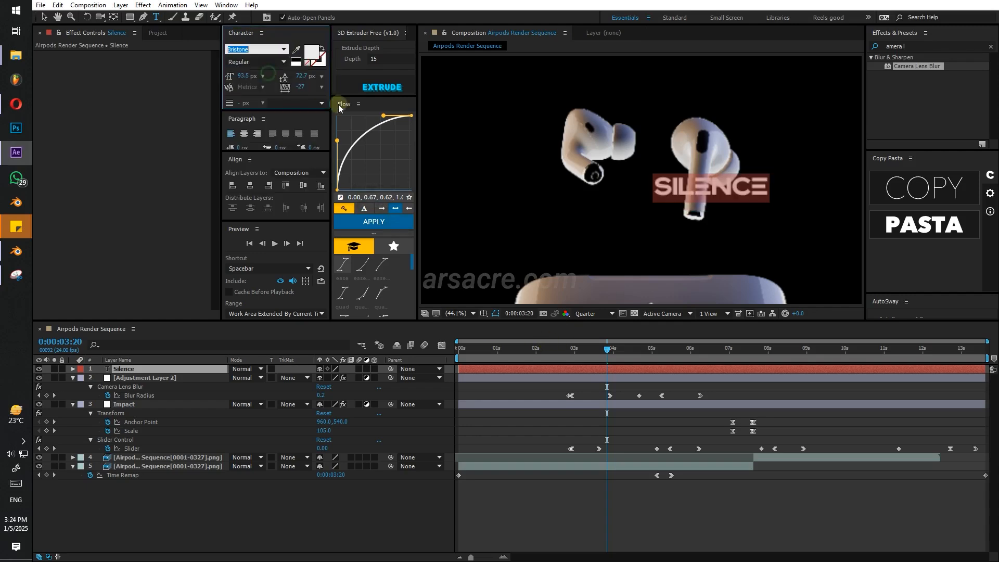
Centre the text horizontally and vertically in the composition at 0:00:00:00 and set its tracking to 0.
drag(507, 353, 433, 362)
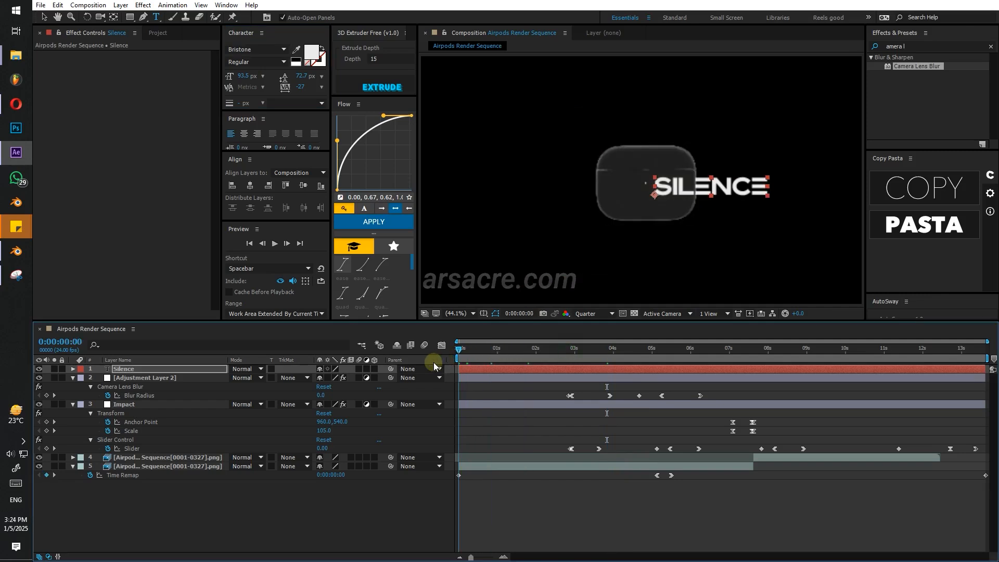
click(256, 186)
click(302, 186)
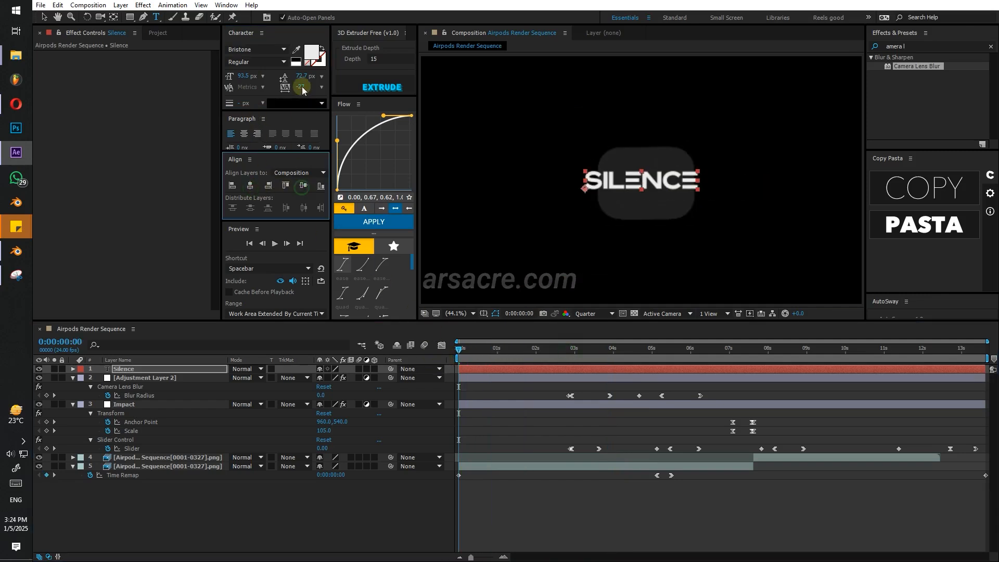
click(321, 89)
click(320, 171)
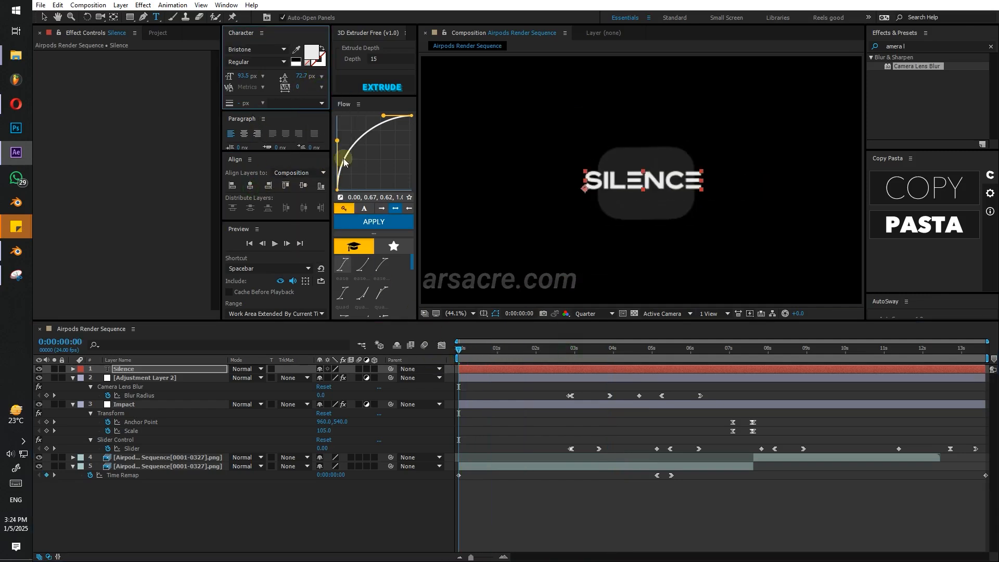
Try the Built Titling font on the text and change it to Titillium Web.
click(281, 50)
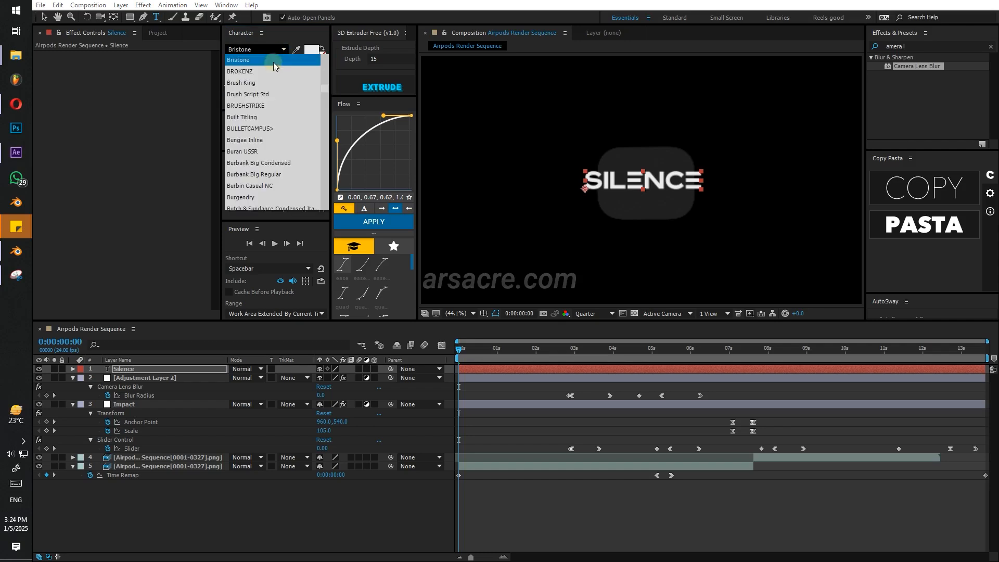
click(268, 117)
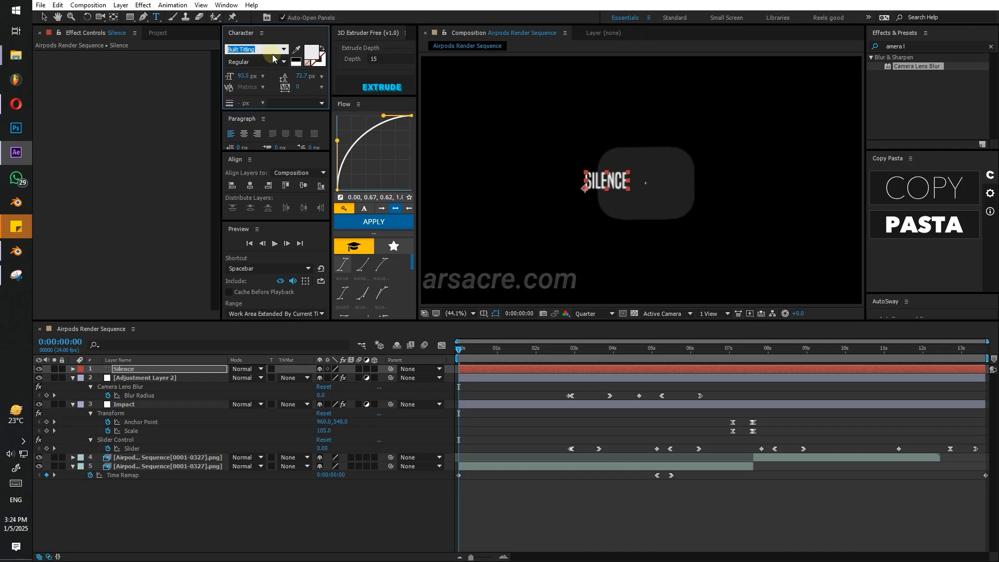
text(Ti)
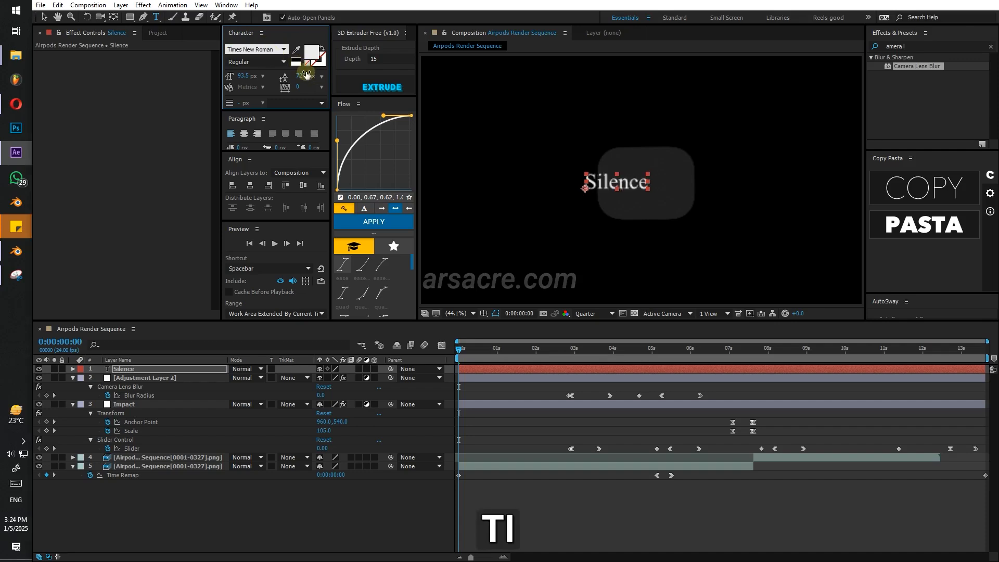
text(tillium Web)
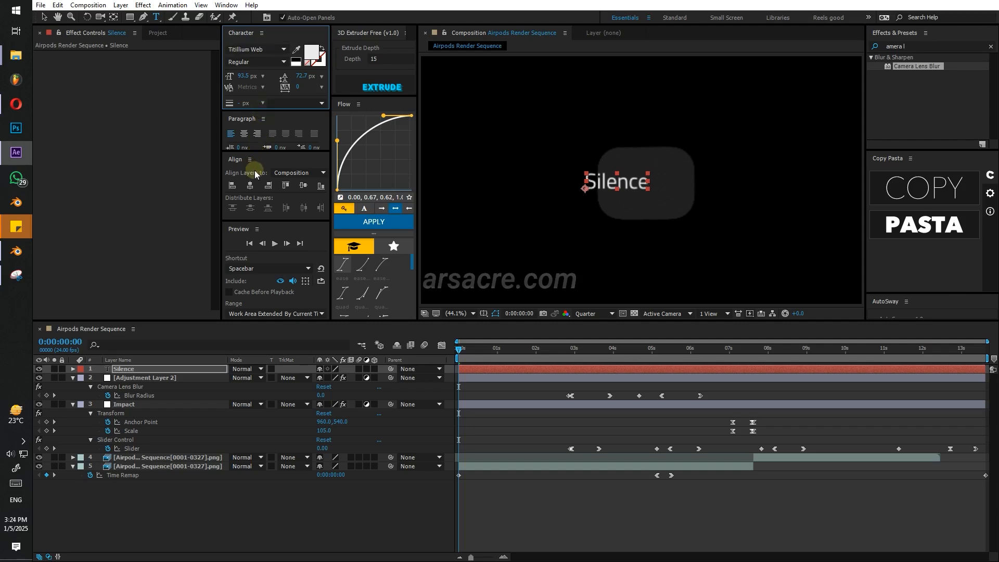
Format the text in all caps with tracking 430 and a 55.1 px font size, and centre it in the composition.
drag(261, 151, 254, 198)
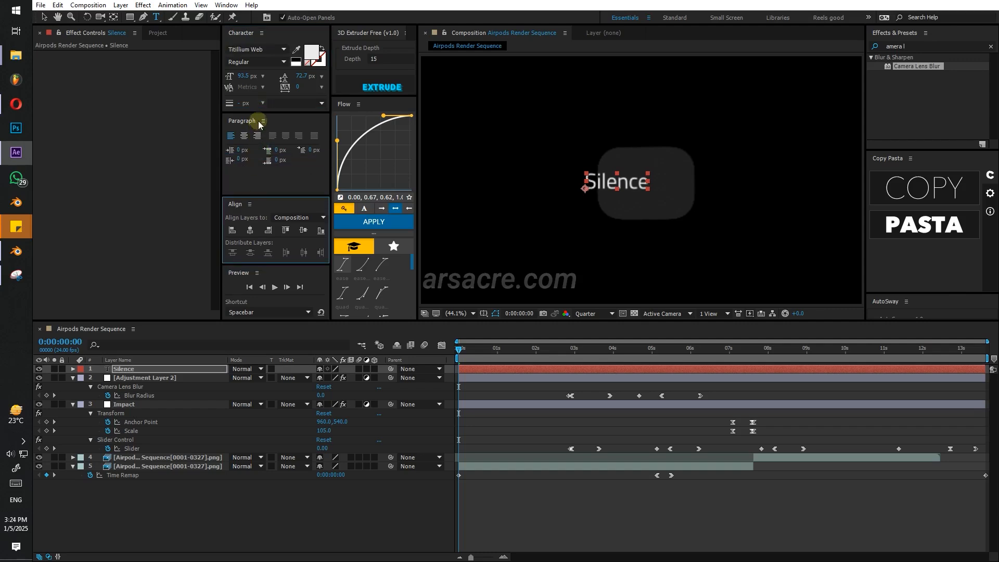
drag(261, 112, 260, 165)
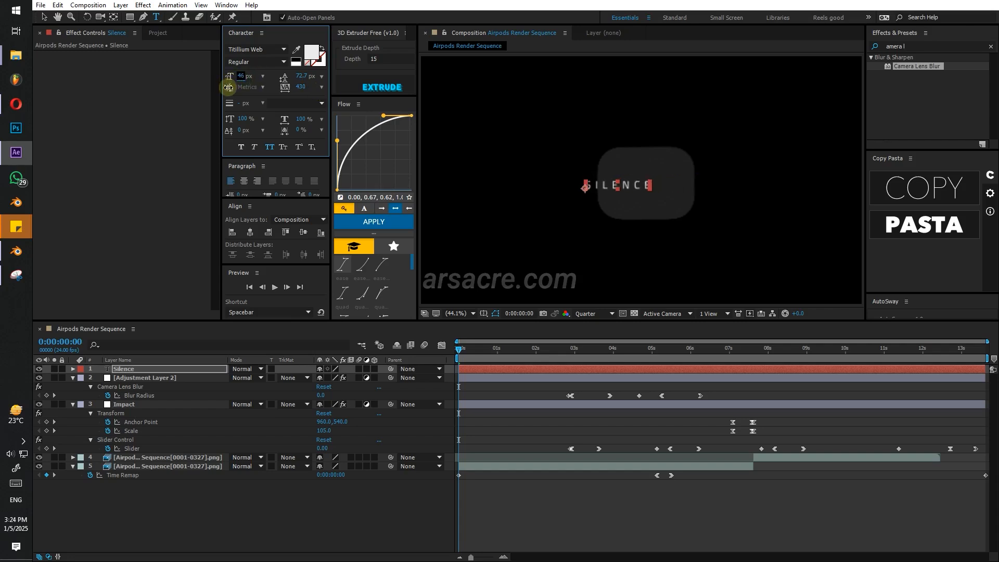
ctrl+drag(229, 87, 231, 89)
click(251, 232)
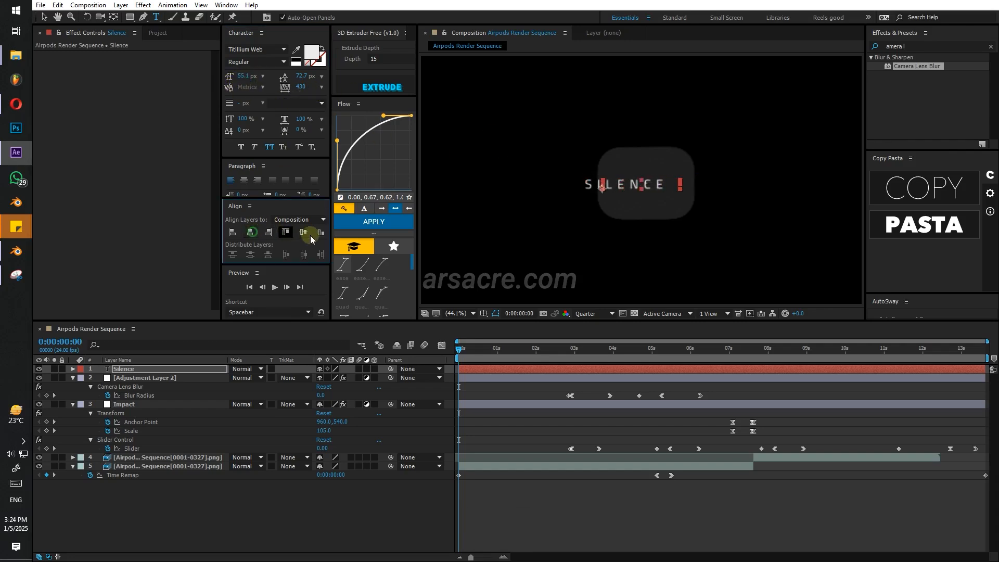
Fade the Silence layer in with Opacity keyframes from 0% at the first frame to 100% just before one second.
key(t)
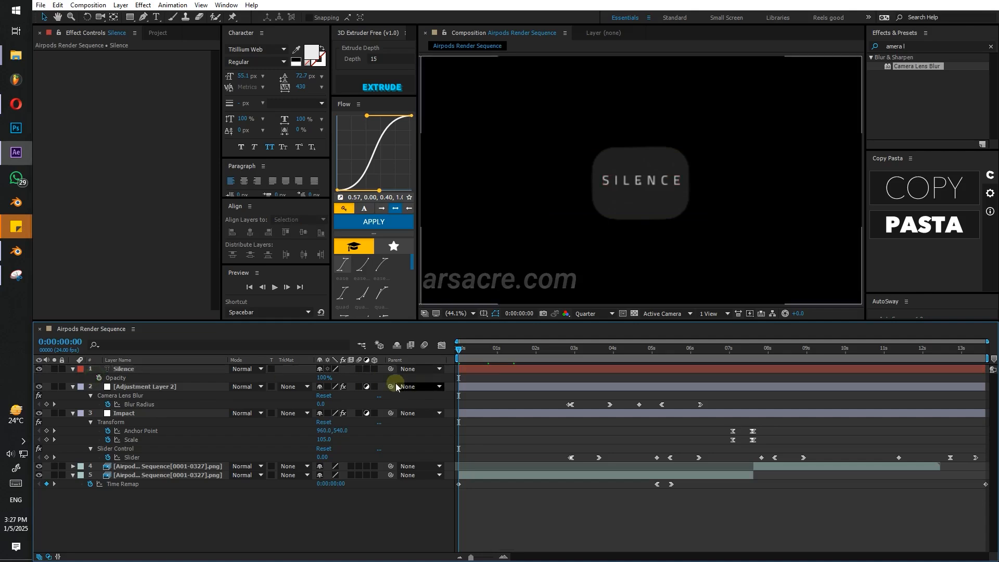
click(99, 377)
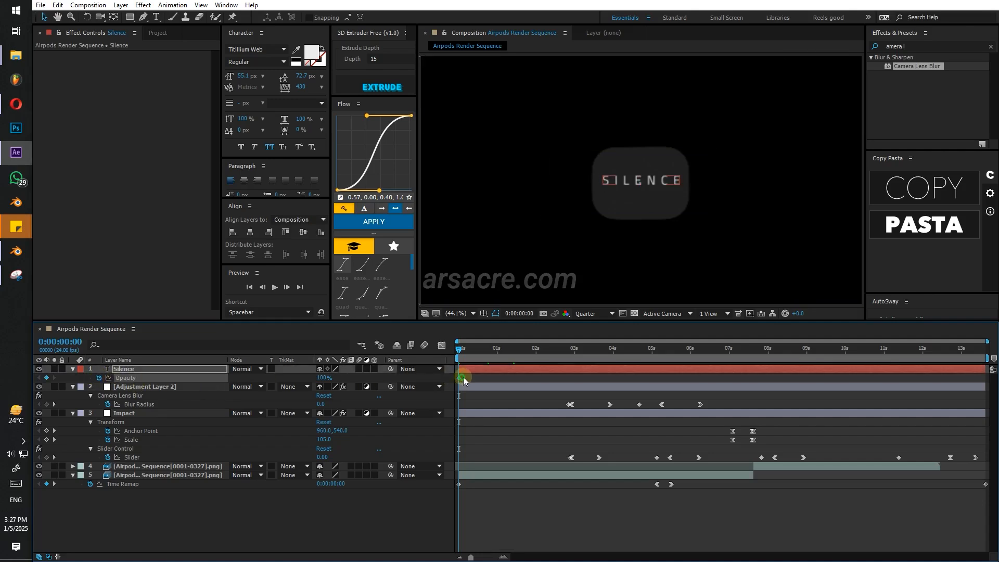
drag(463, 379, 480, 378)
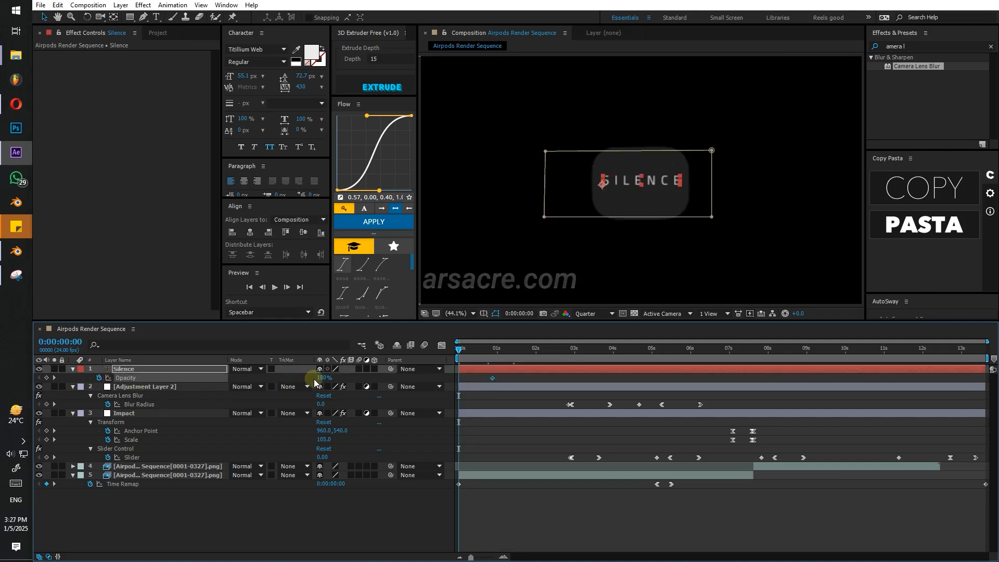
drag(321, 378, 130, 377)
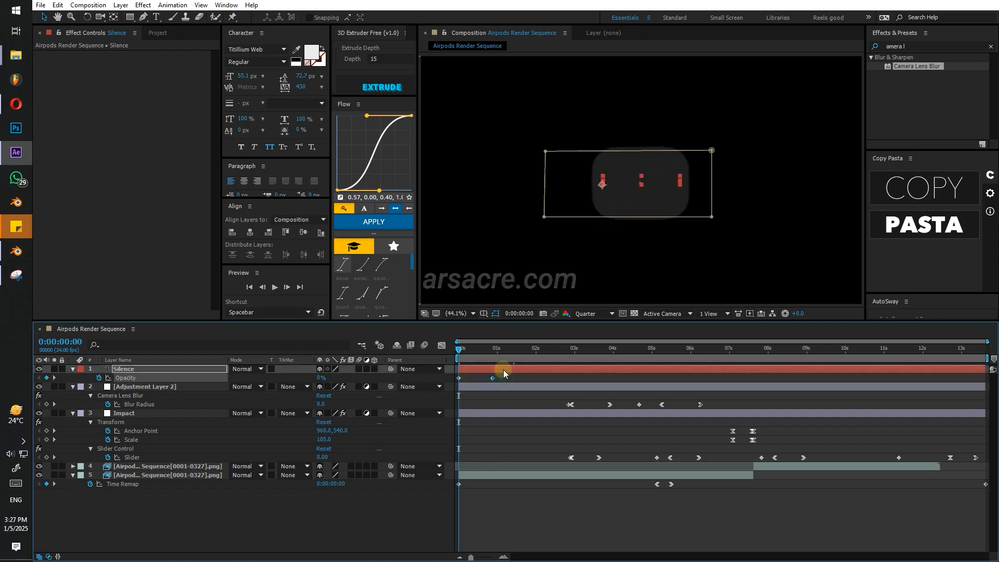
Add a fade-out by copying the Opacity keyframes, holding 100% until just before two seconds and reaching 0% at 0:00:02:18.
key(ctrl+c)
drag(530, 355, 565, 355)
key(ctrl+v)
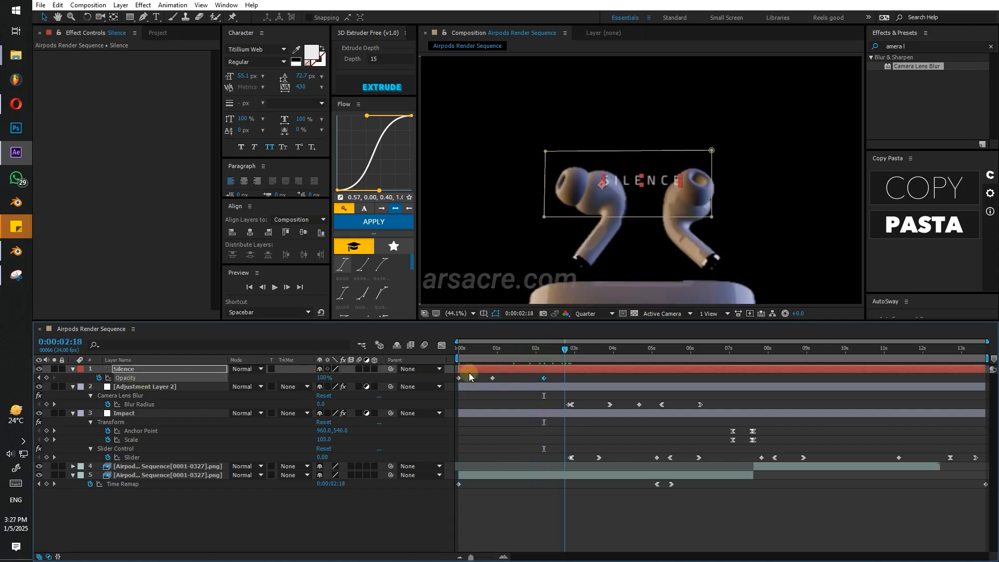
drag(472, 374, 445, 382)
key(ctrl+c)
key(ctrl+v)
click(533, 380)
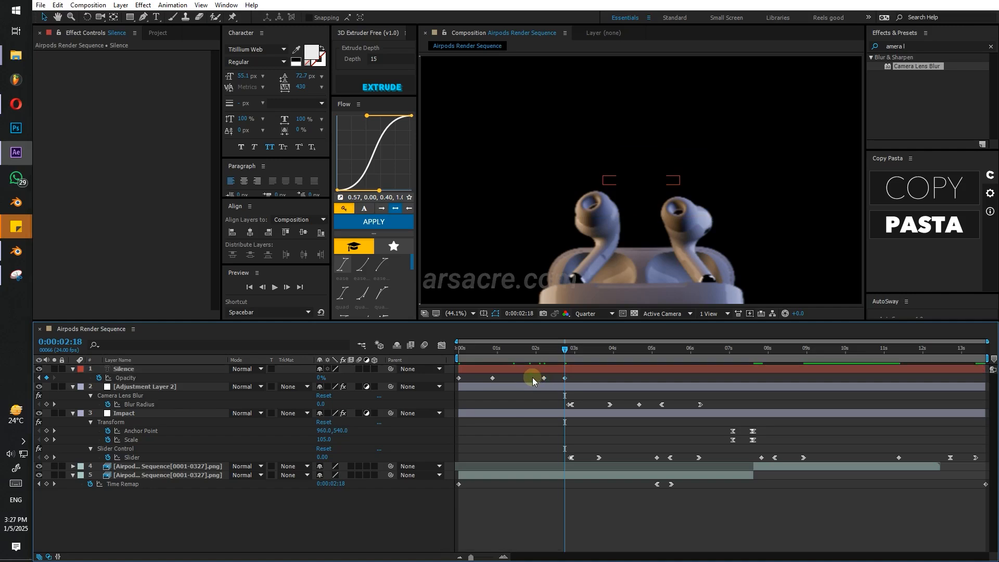
drag(543, 379, 525, 379)
Preview the Silence text's fade-in and fade-out from the start of the composition.
key(space)
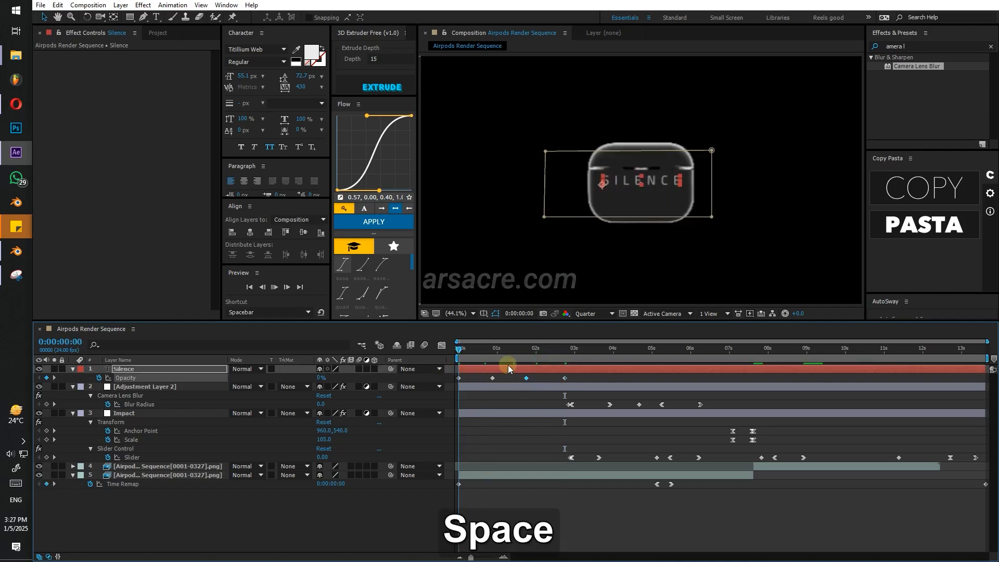
key(space)
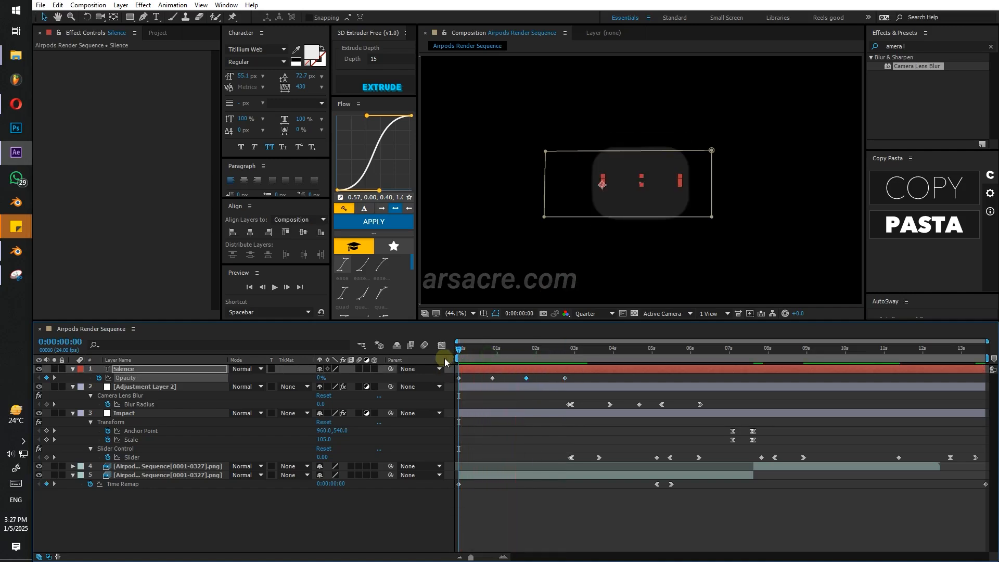
key(space)
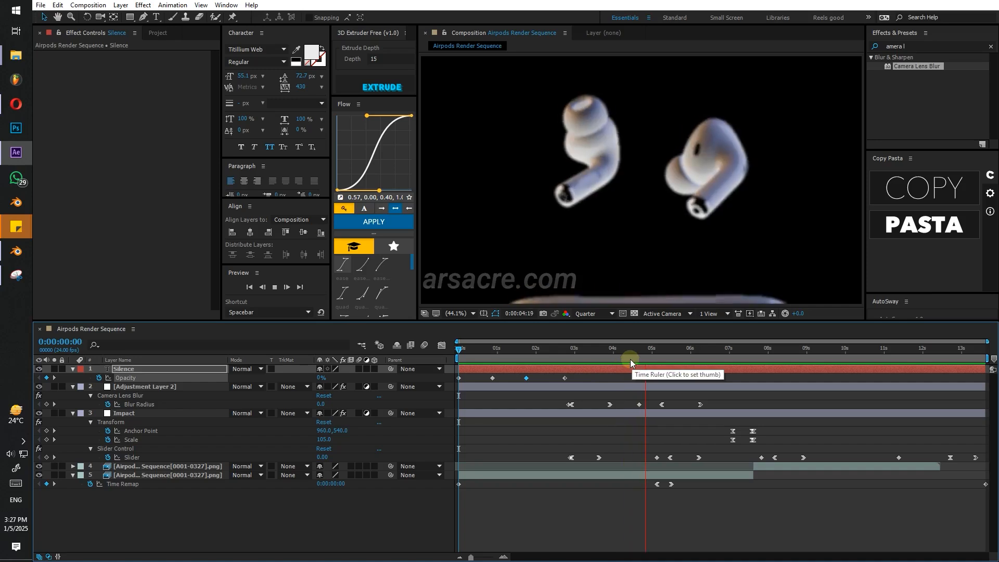
Trim the end of the Silence layer to just after its fade-out finishes.
key(space)
key(alt+bracketright)
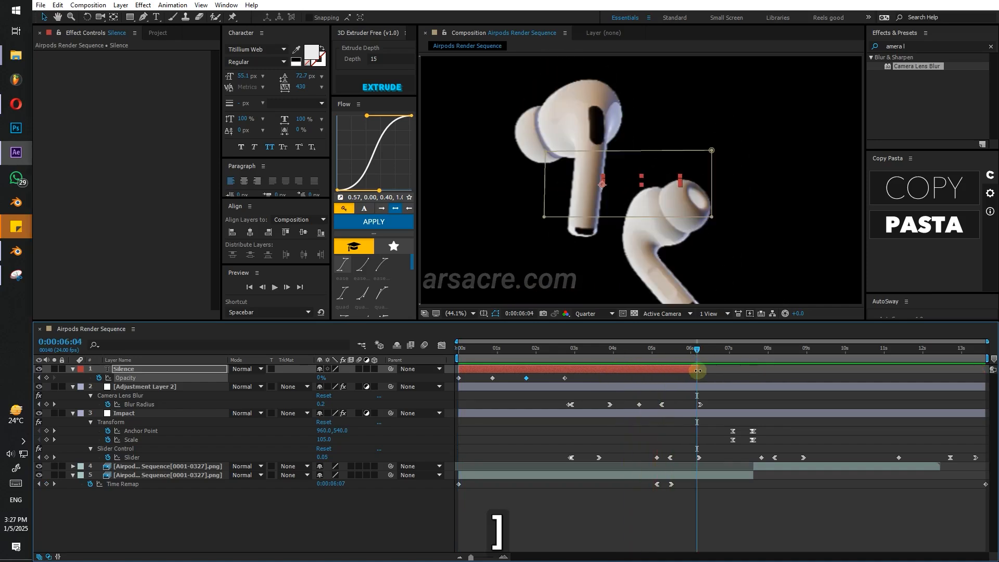
drag(697, 370, 577, 381)
Create a new adjustment layer above all layers and rename it "Film".
key(ctrl+alt+y)
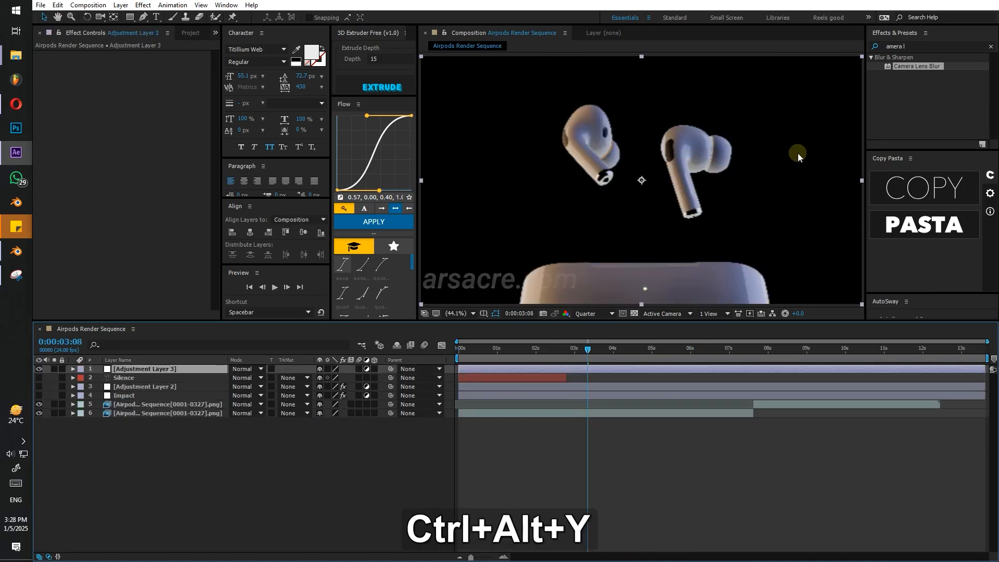
key(Return)
text(Film=)
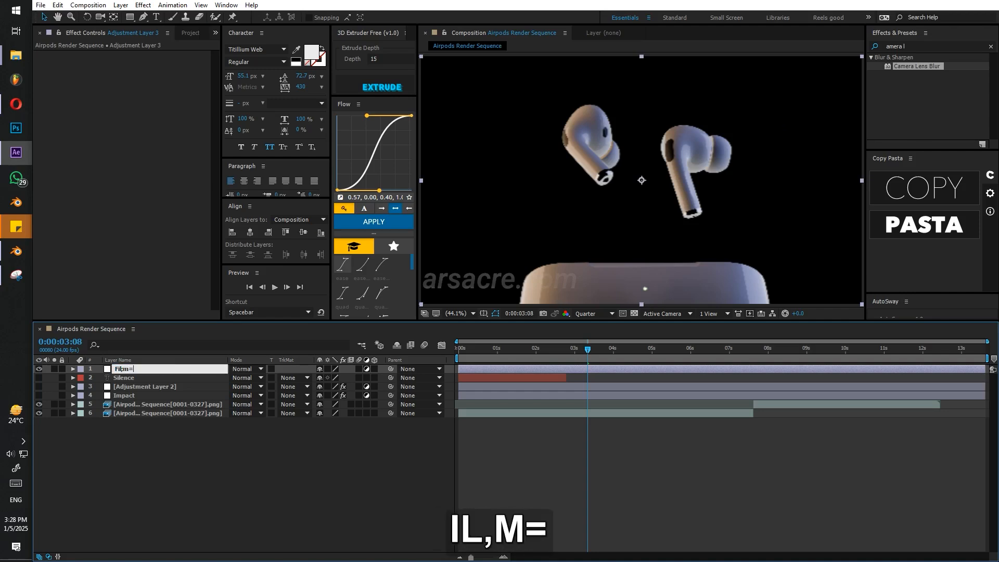
key(BackSpace)
key(BackSpace)
text(m)
Search the effects for "Film" and apply the RG Magic Bullet Film effect to the Film adjustment layer.
key(ctrl+a)
key(ctrl+c)
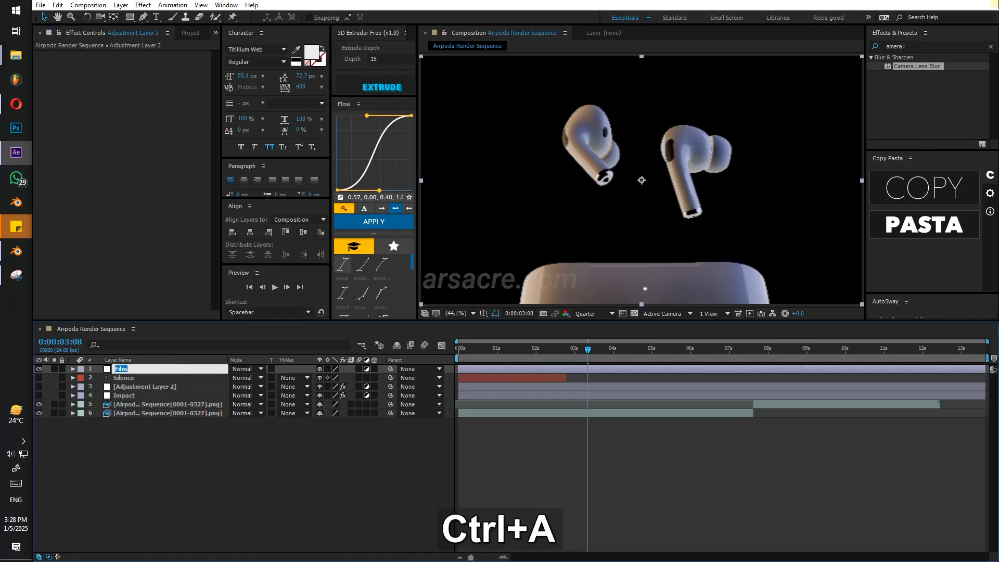
click(927, 47)
key(ctrl+v)
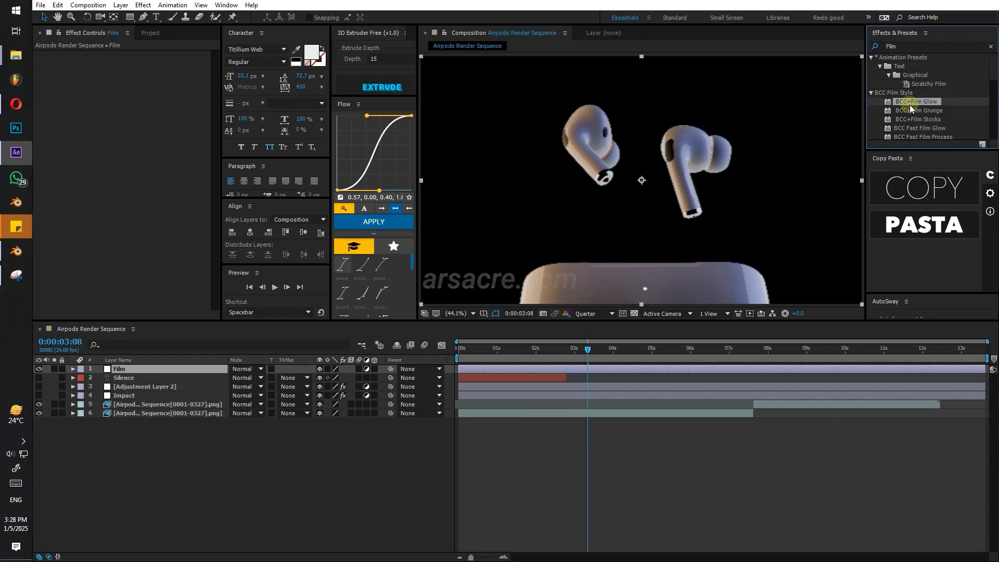
scroll(910, 104, down, 5)
click(898, 116)
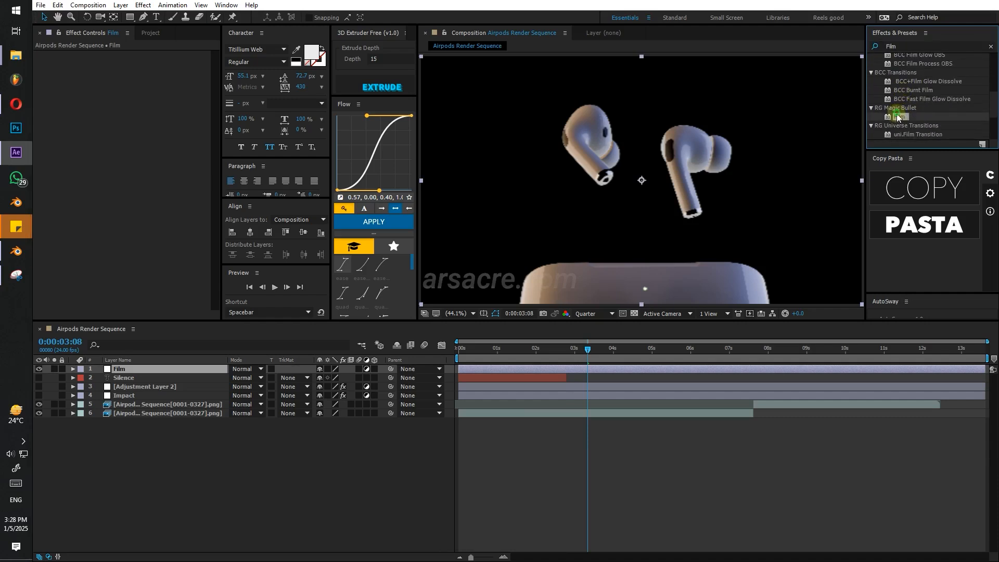
drag(905, 117, 585, 164)
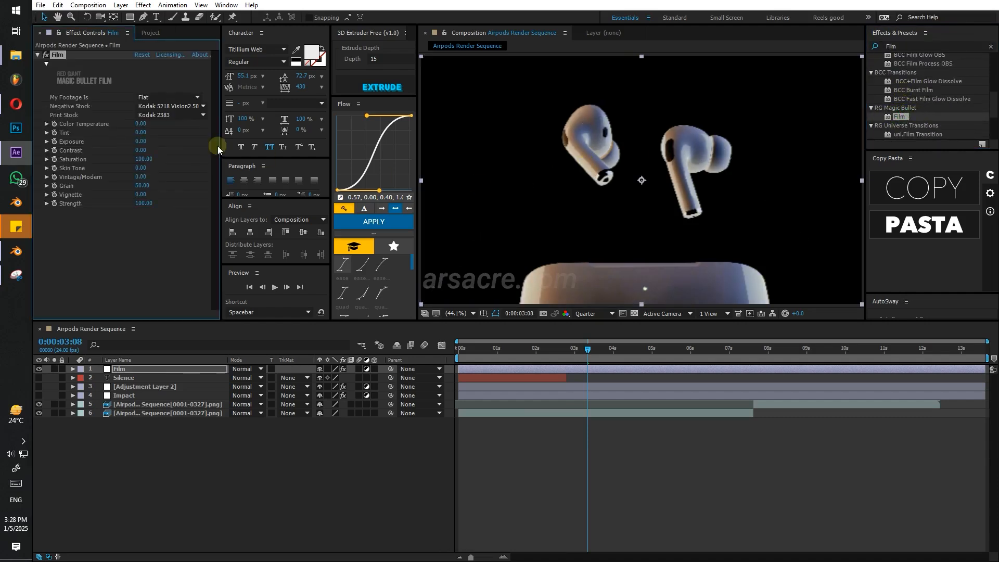
Try several negative stocks in the Film effect, including Kodak 5231 Plus-X Push 2, Kodak 5222 Double-X Push 3 and Fujifilm Reala 500D.
click(145, 107)
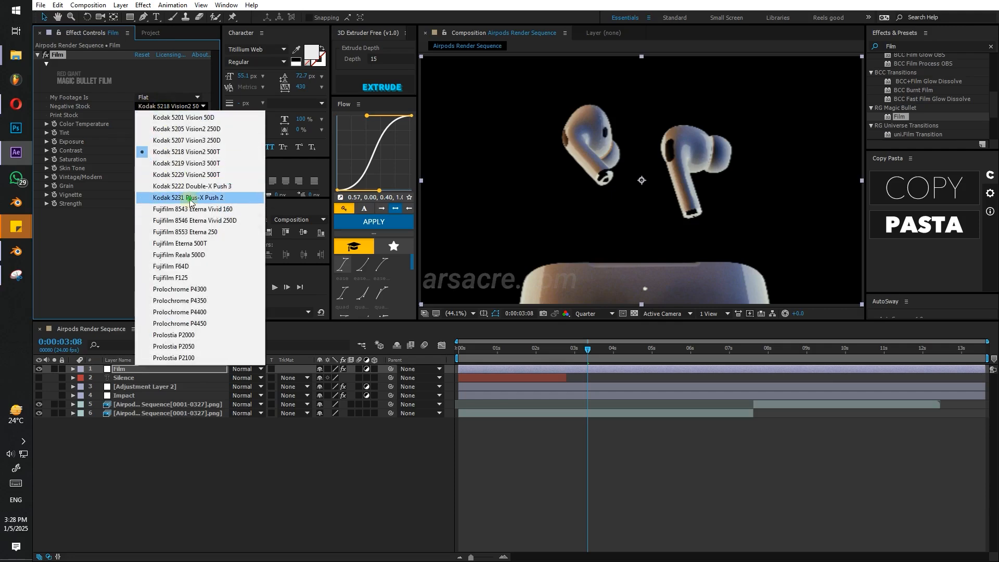
click(190, 193)
click(162, 106)
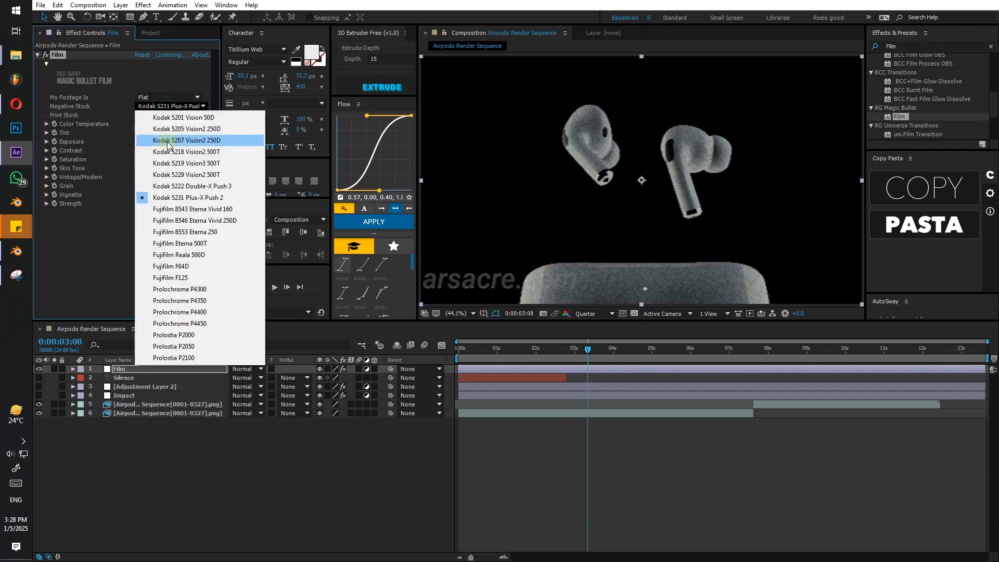
click(171, 186)
click(169, 106)
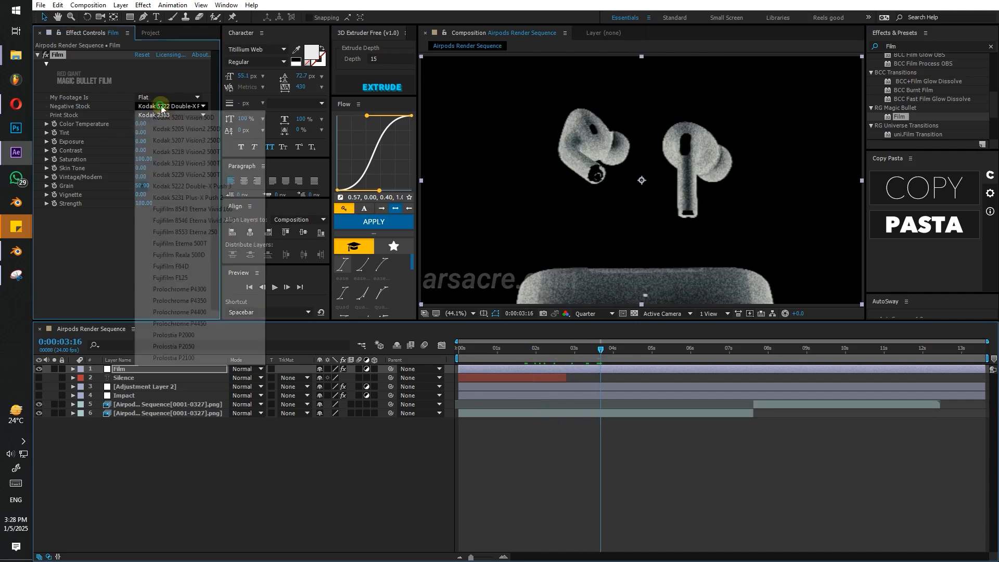
click(172, 122)
click(172, 108)
click(182, 118)
click(189, 107)
click(194, 254)
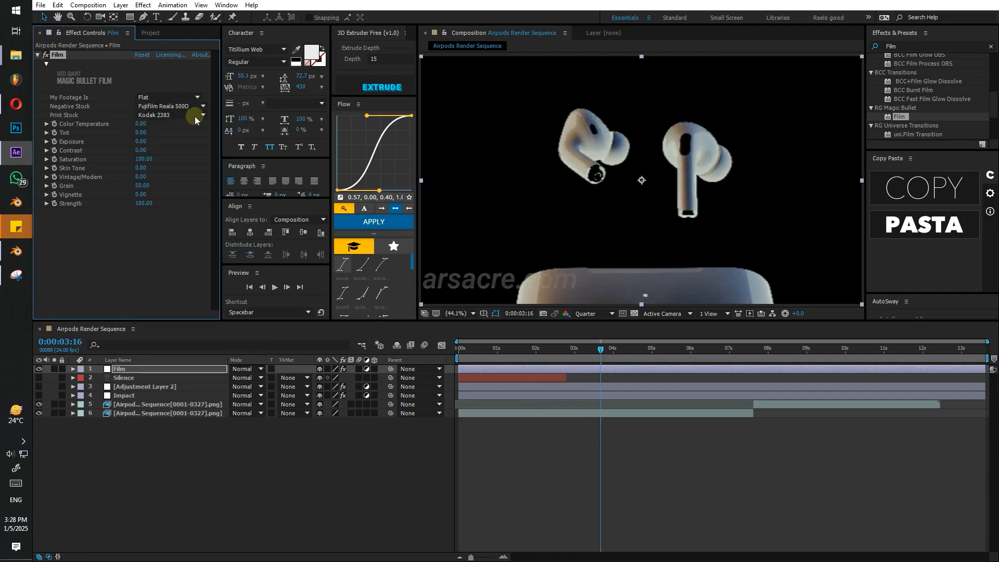
Set My Footage Is to Video and choose Fujifilm 8553 Eterna 250 as the negative stock in the Film effect.
click(196, 98)
click(191, 132)
click(202, 105)
click(201, 243)
click(201, 106)
click(197, 232)
Try the Prolostia P2000, Prolochrome P4300 and Fujifilm F64D negative stocks for comparison.
click(195, 107)
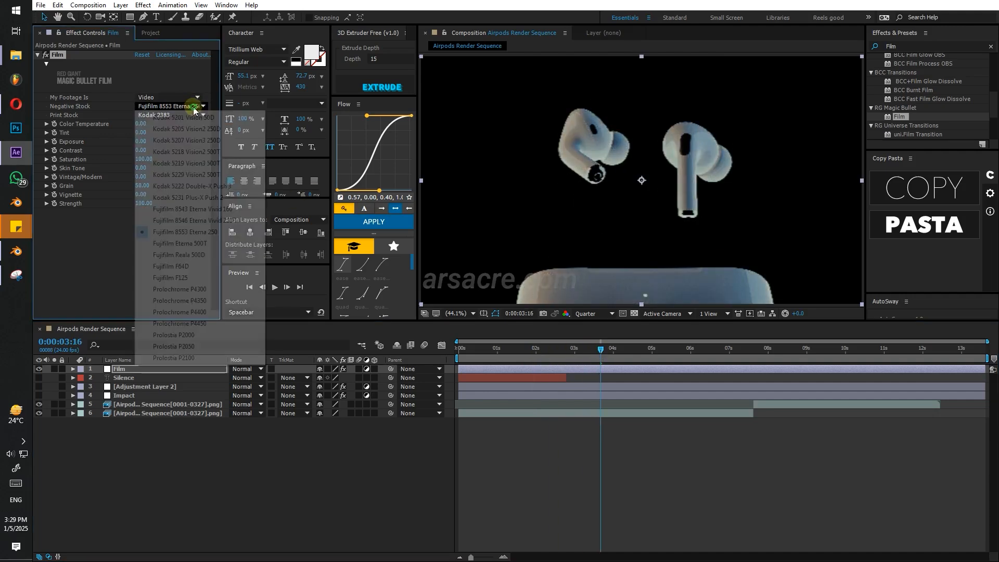
click(193, 335)
click(192, 106)
click(174, 289)
click(178, 107)
click(182, 266)
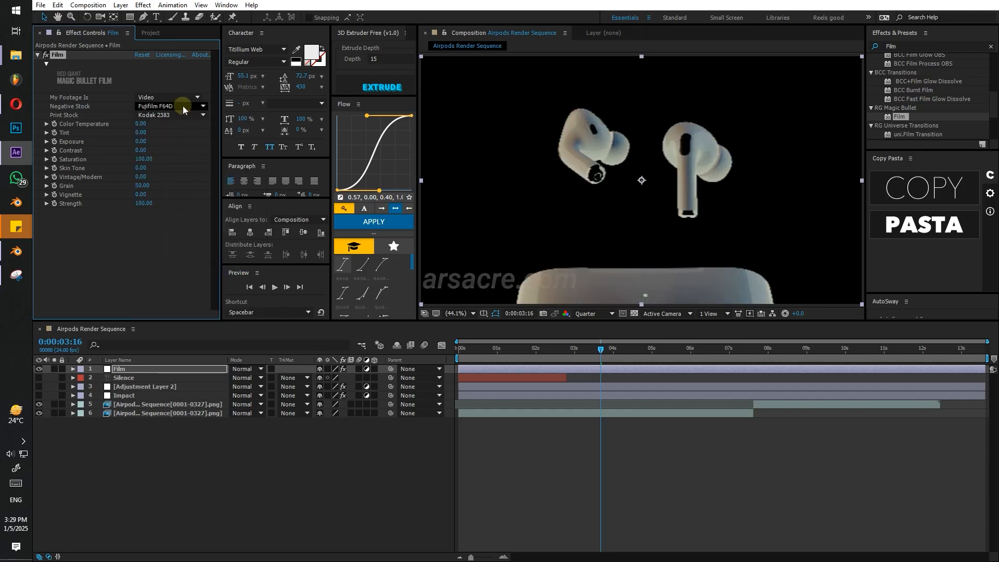
Set the Film effect's negative stock to Fujifilm 8553 Eterna 250 and its print stock to Kodak 2395, checking earlier frames.
click(183, 106)
click(183, 232)
click(182, 115)
click(182, 138)
drag(603, 349, 564, 359)
key(shift+Page_Up)
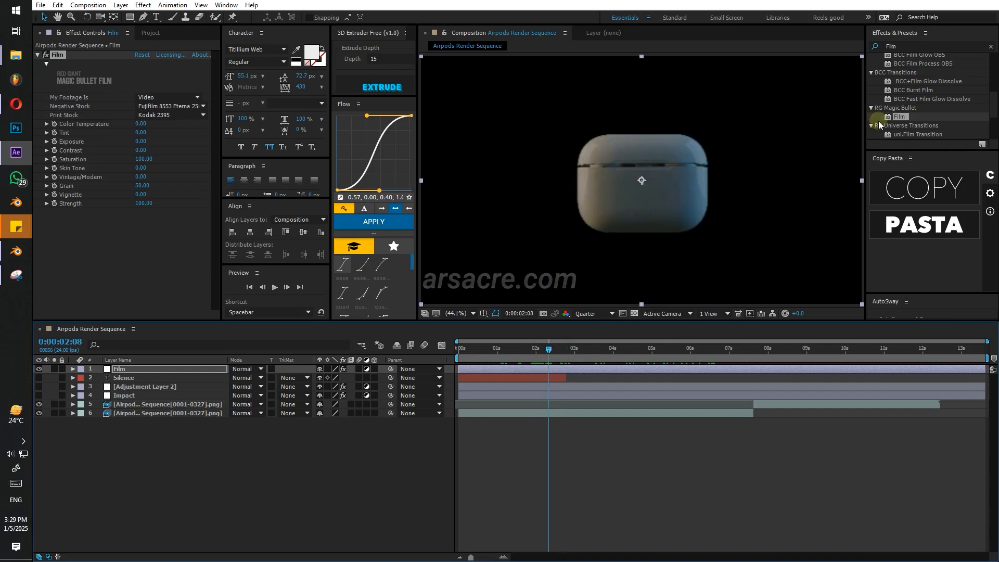
Apply the Curves effect to the Film adjustment layer and pull down the shadows of the RGB curve.
double_click(901, 46)
text(curves)
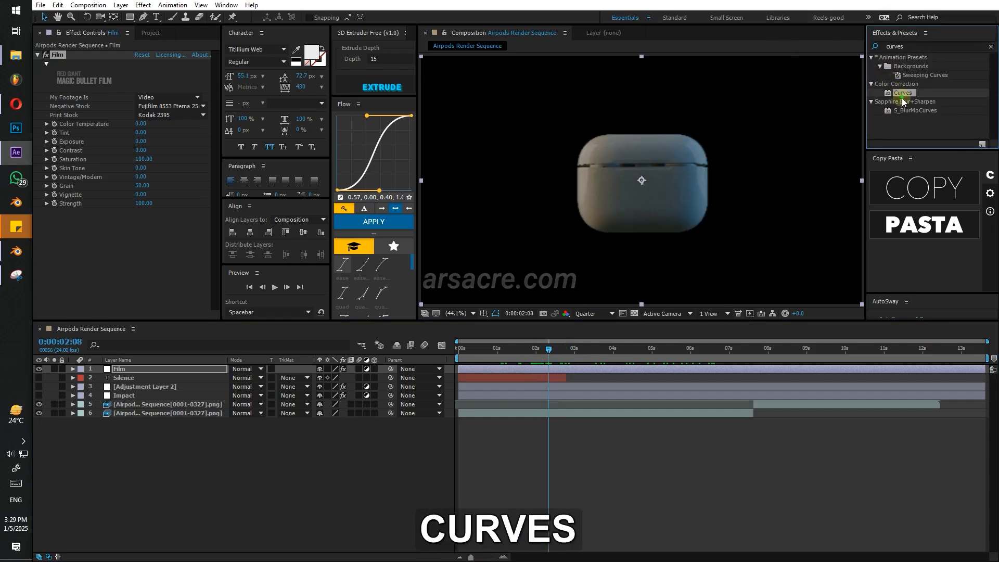
drag(902, 94, 147, 241)
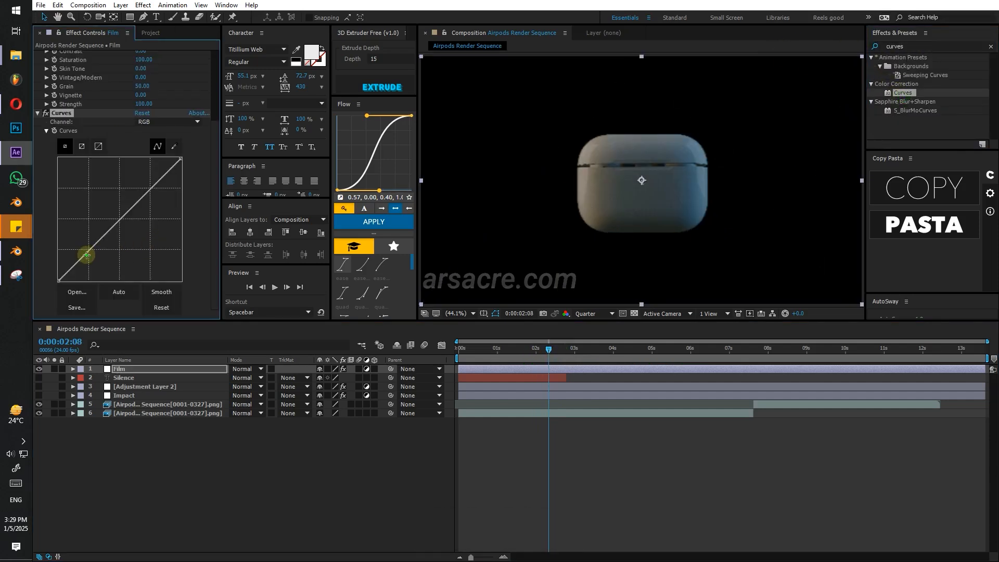
drag(84, 250, 93, 269)
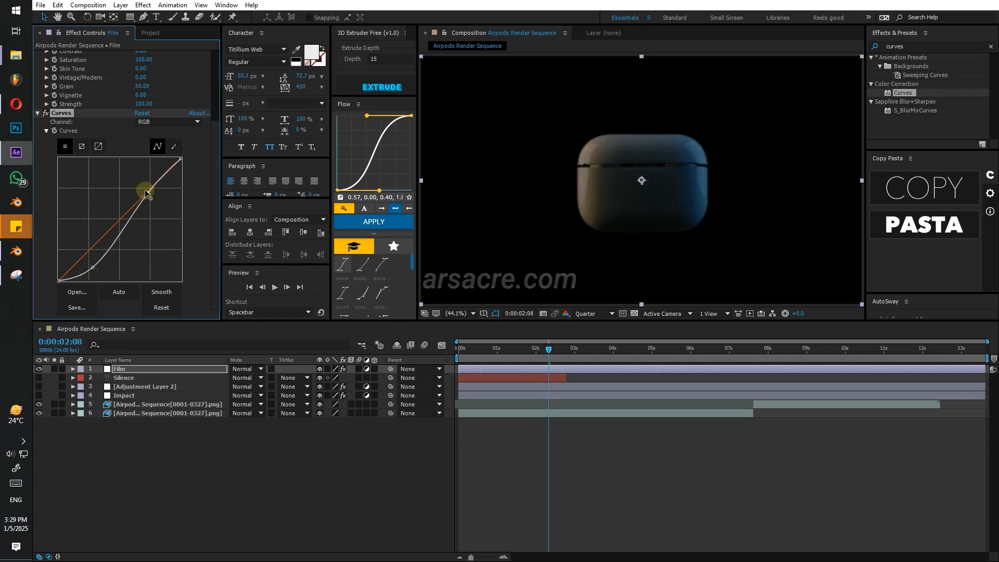
key(ctrl+z)
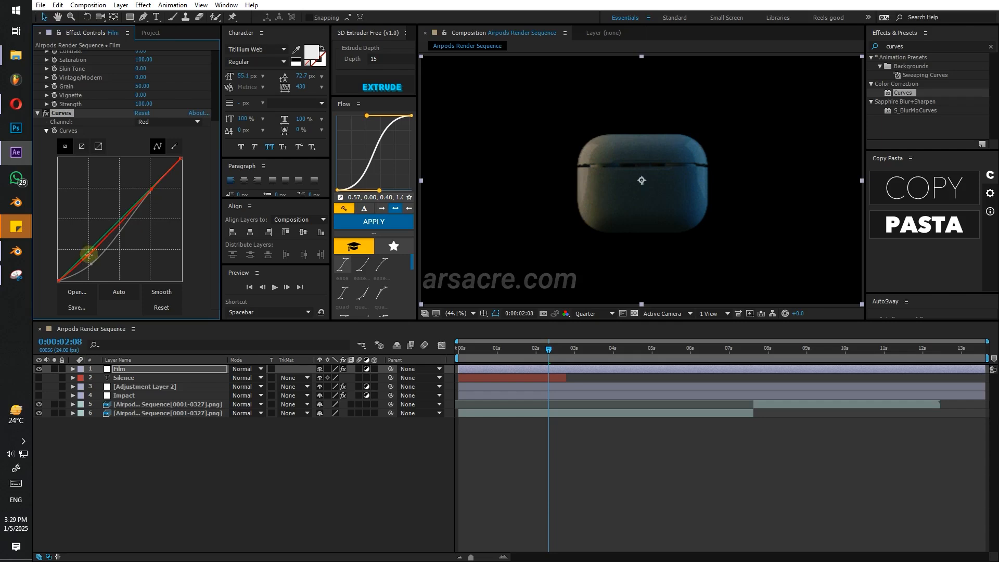
Refine the Curves grade at 0:00:05:05, testing the colour channel's highlights and fine-tuning the RGB curve's shadow point.
drag(549, 350, 659, 354)
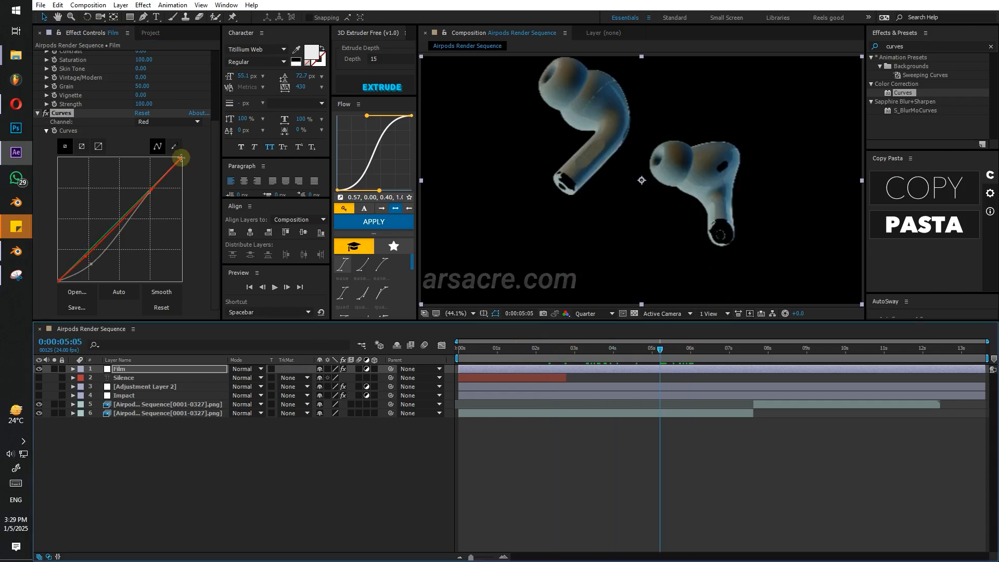
mouse_move(180, 158)
mouse_down()
mouse_move(176, 149)
mouse_move(194, 162)
mouse_up()
key(ctrl+z)
click(172, 121)
click(169, 134)
drag(92, 264, 88, 264)
Hide the Film layer and create a new composition-sized black solid named "Optical Flare".
click(504, 466)
click(39, 369)
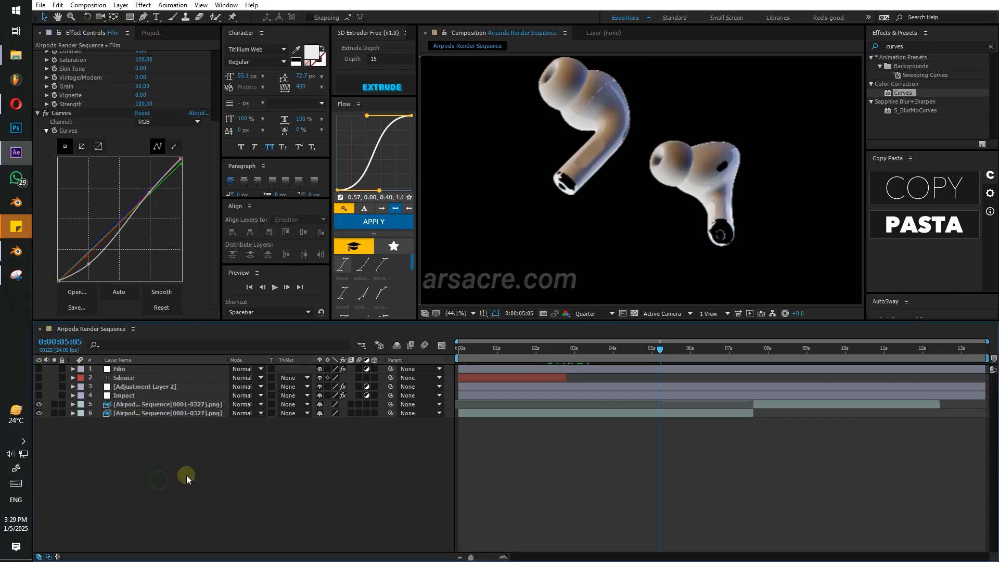
key(ctrl+y)
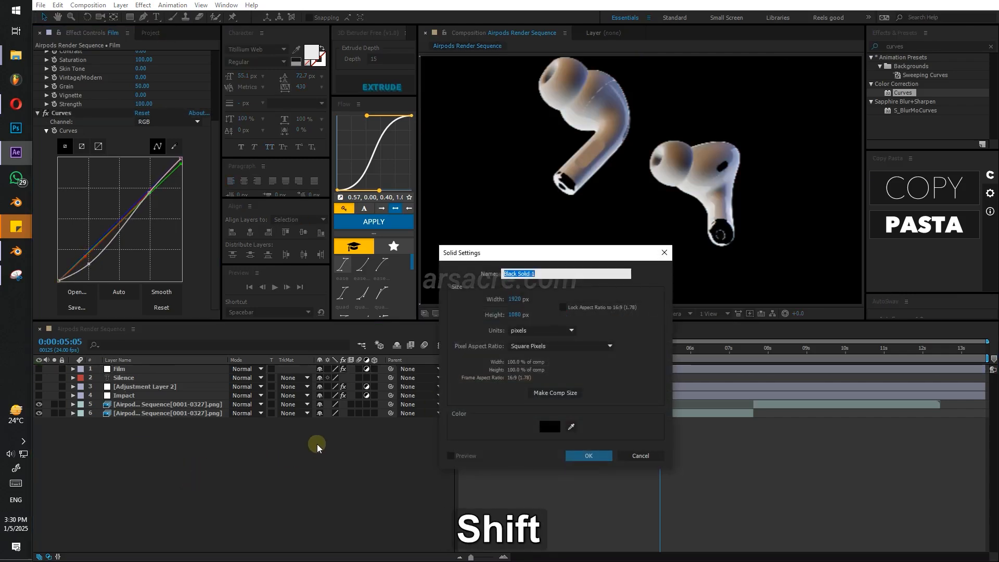
text(Optical Flare)
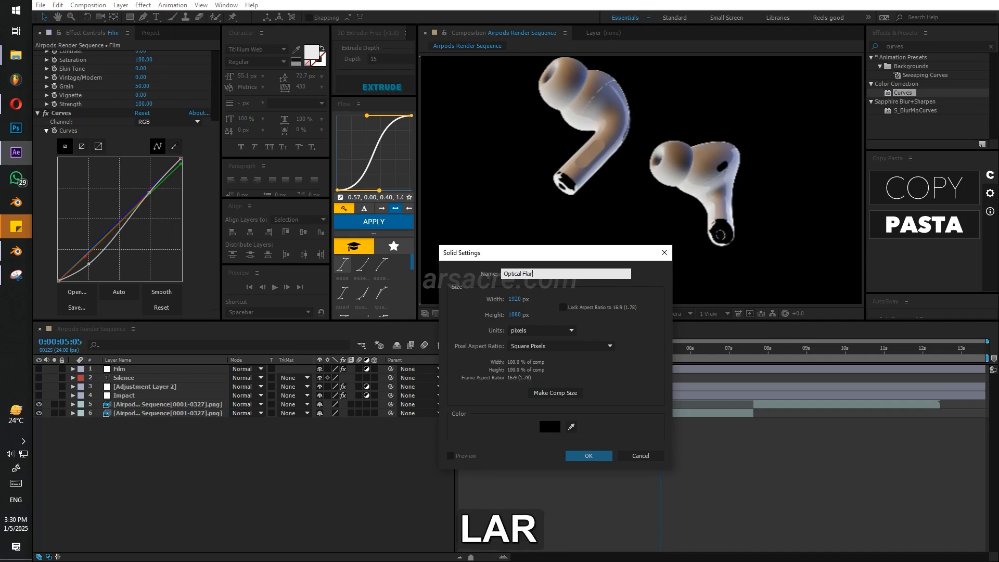
key(ctrl+a)
key(ctrl+c)
key(Return)
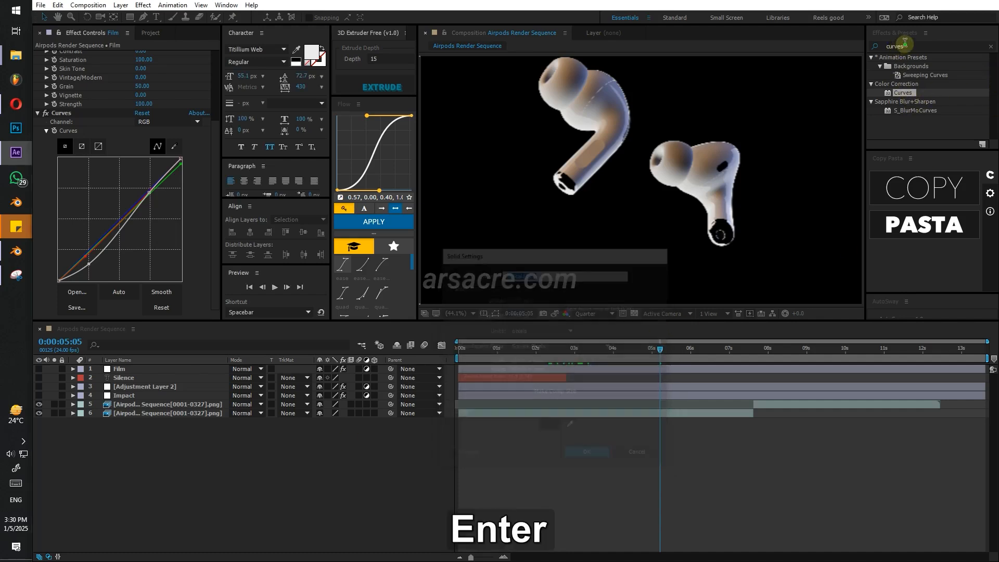
Apply the Optical Flares effect to the Optical Flare solid and set its render mode to On Transparent.
click(906, 46)
key(ctrl+v)
drag(912, 66, 546, 177)
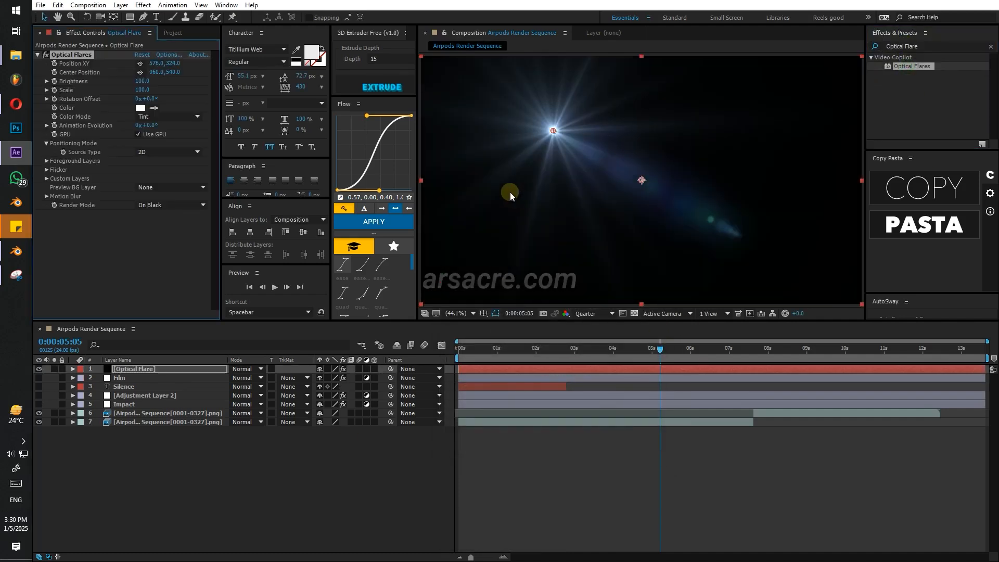
click(148, 205)
click(163, 235)
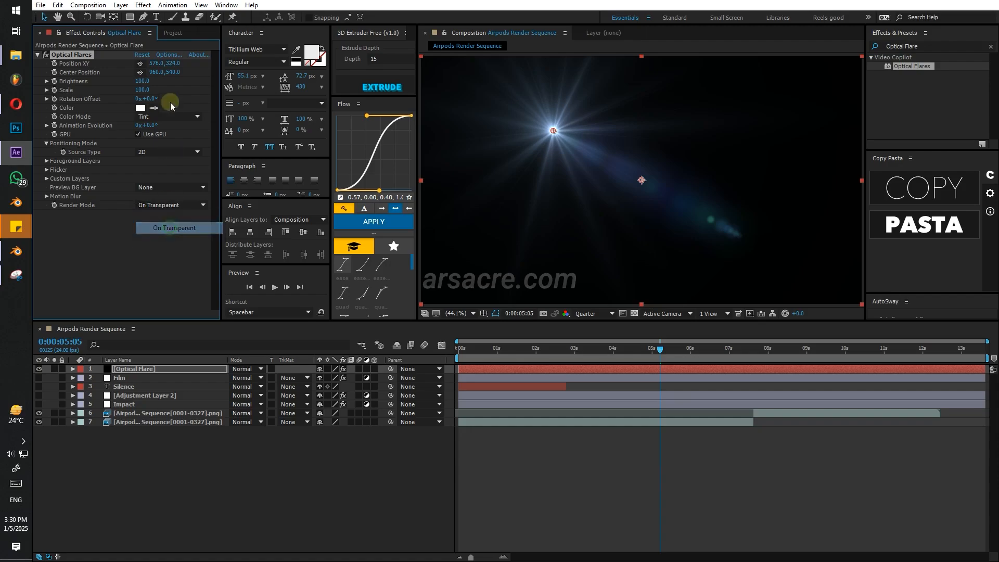
Load the "cinematic simple" custom preset in the Optical Flares options and accept it.
click(165, 56)
double_click(647, 393)
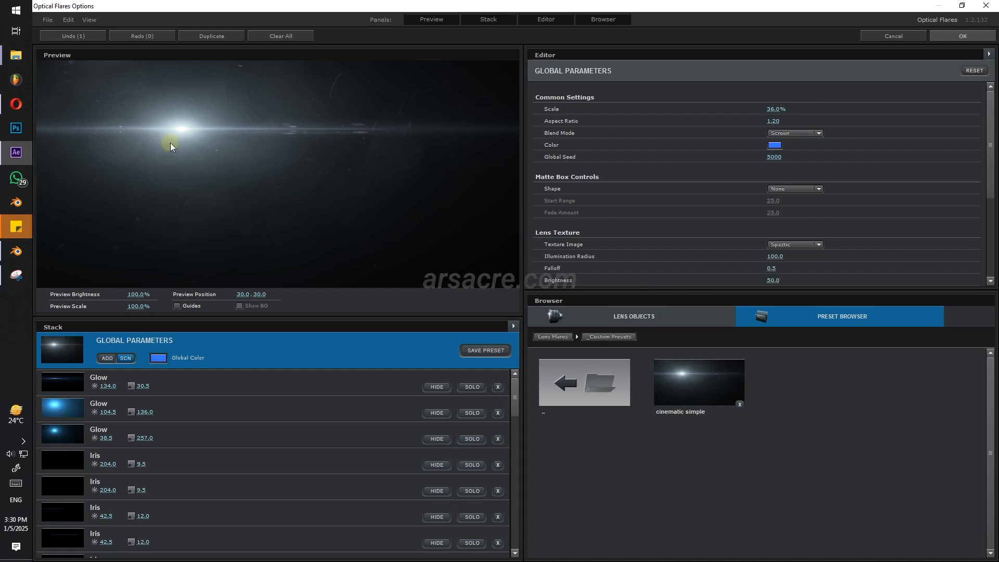
mouse_move(155, 136)
mouse_down()
mouse_move(152, 170)
mouse_move(164, 133)
mouse_move(150, 131)
mouse_up()
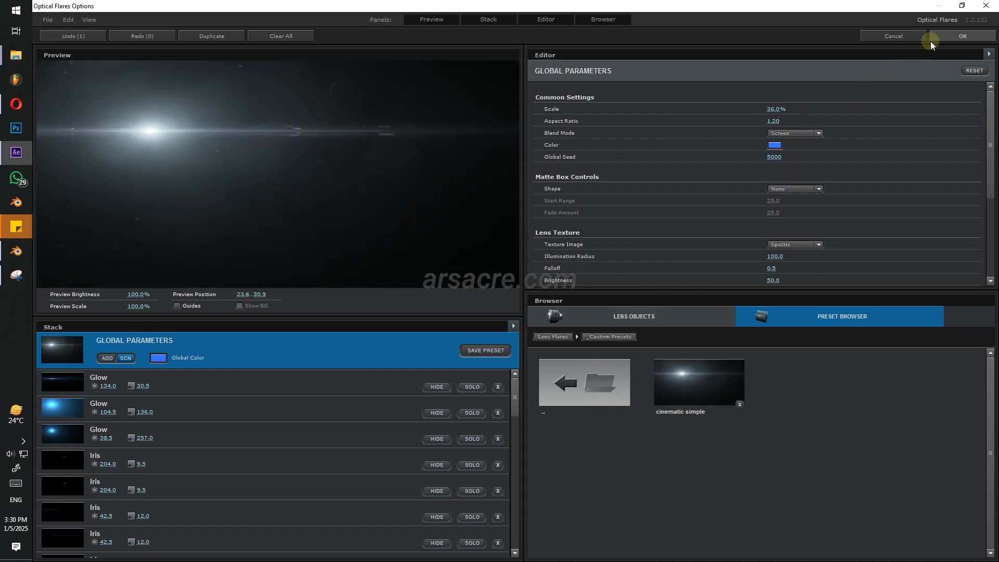
click(960, 36)
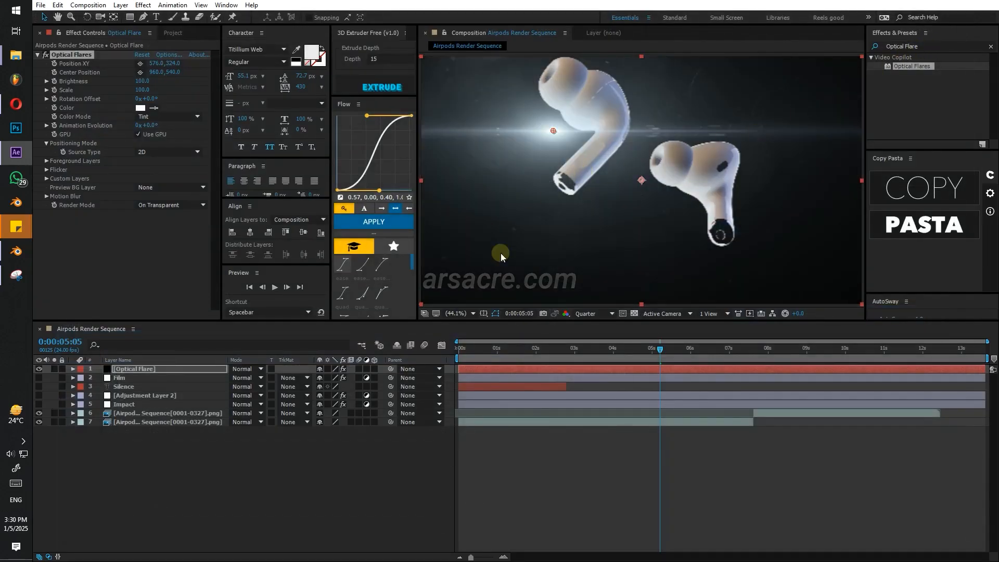
Show the Film layer again and move the Optical Flare layer down to just below the Impact layer.
drag(129, 375, 129, 388)
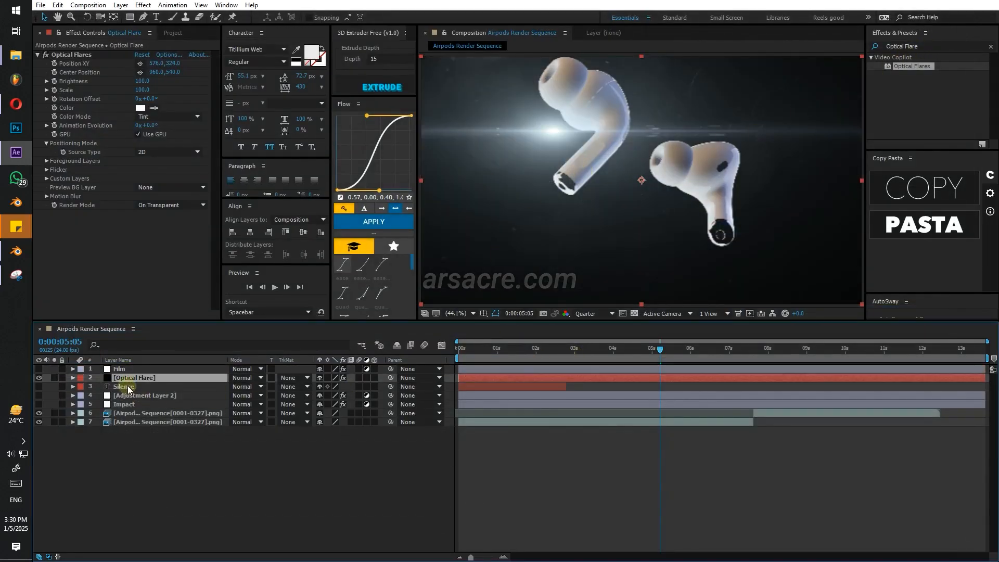
click(41, 371)
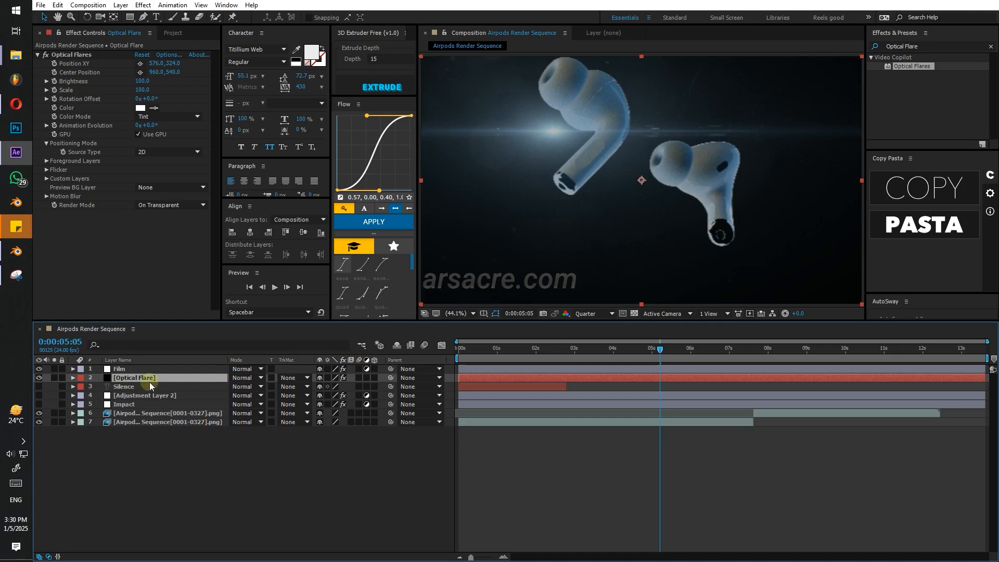
drag(119, 369, 150, 367)
click(544, 347)
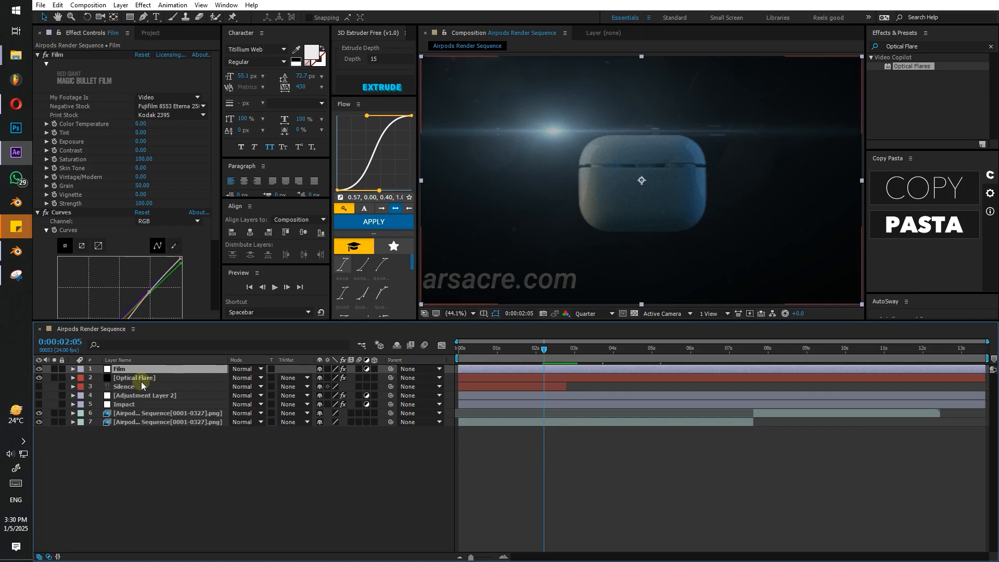
drag(138, 380, 136, 408)
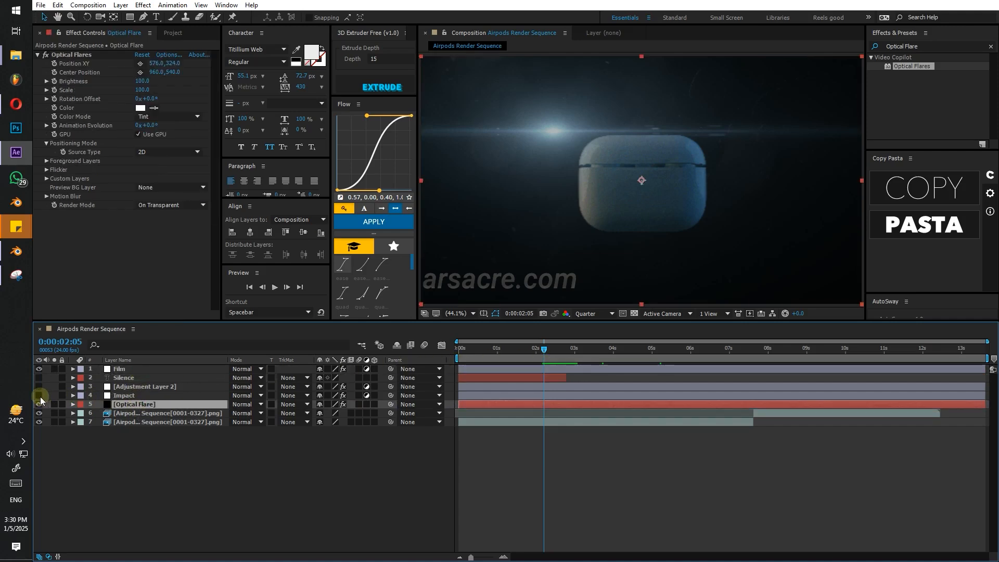
Preview the flare from 0:00:02:05 with Impact and Adjustment Layer 2 enabled, and again with both hidden.
key(space)
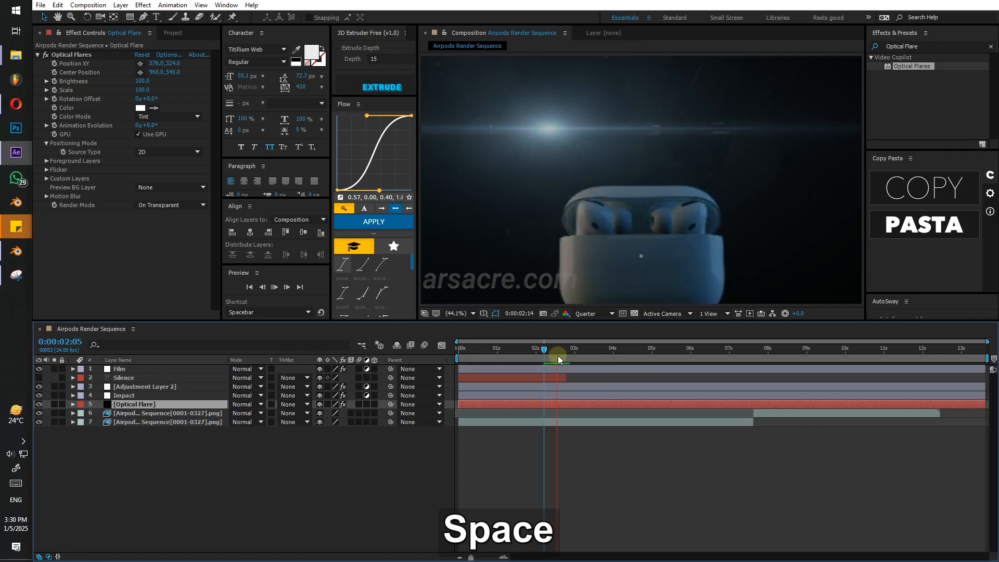
click(559, 354)
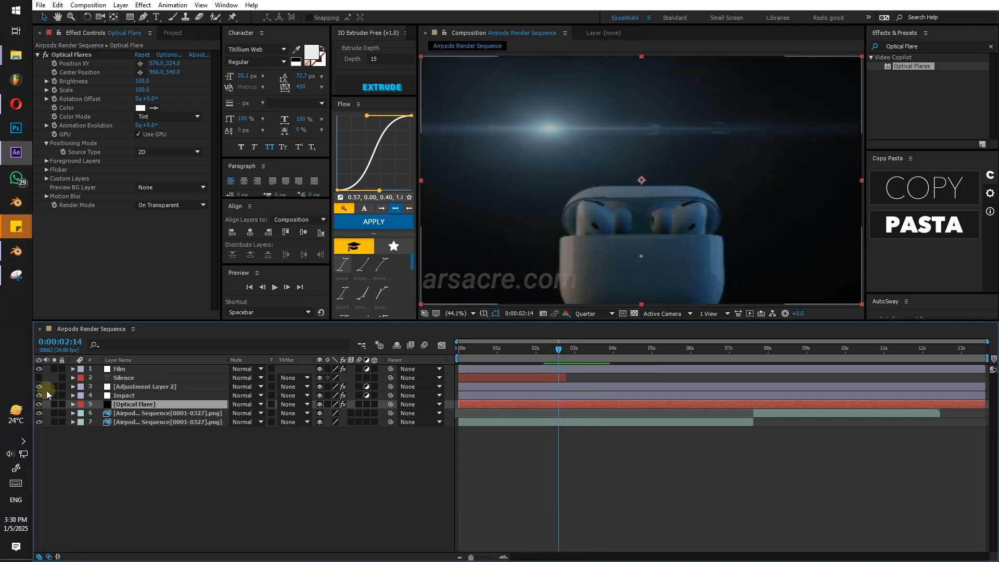
drag(39, 392, 39, 386)
key(space)
At 0:00:03:03, place the flare beside the left AirPod's stem tip and start keyframing its Position XY.
mouse_move(575, 350)
mouse_down()
mouse_move(588, 348)
mouse_move(579, 349)
mouse_up()
click(570, 393)
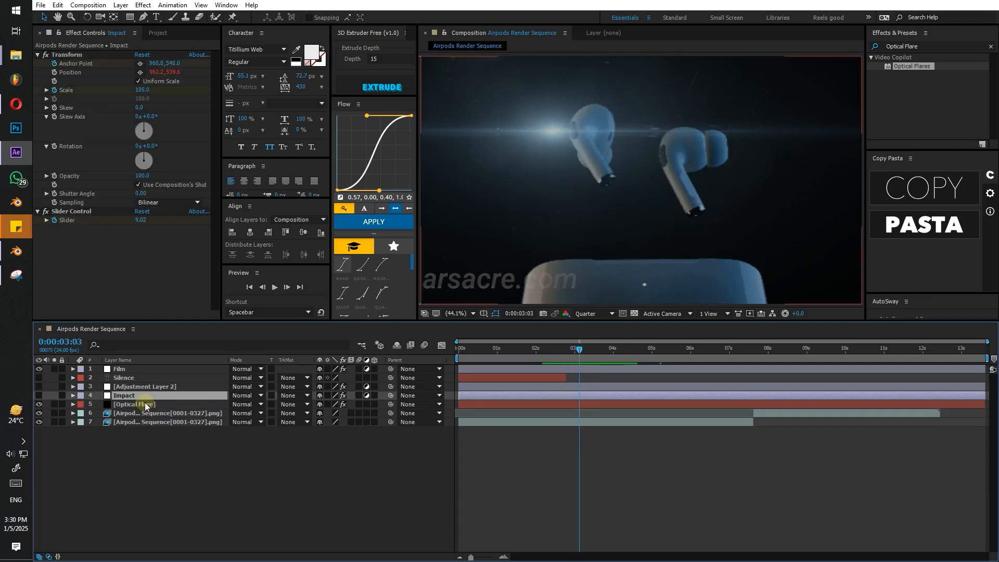
click(442, 192)
click(70, 64)
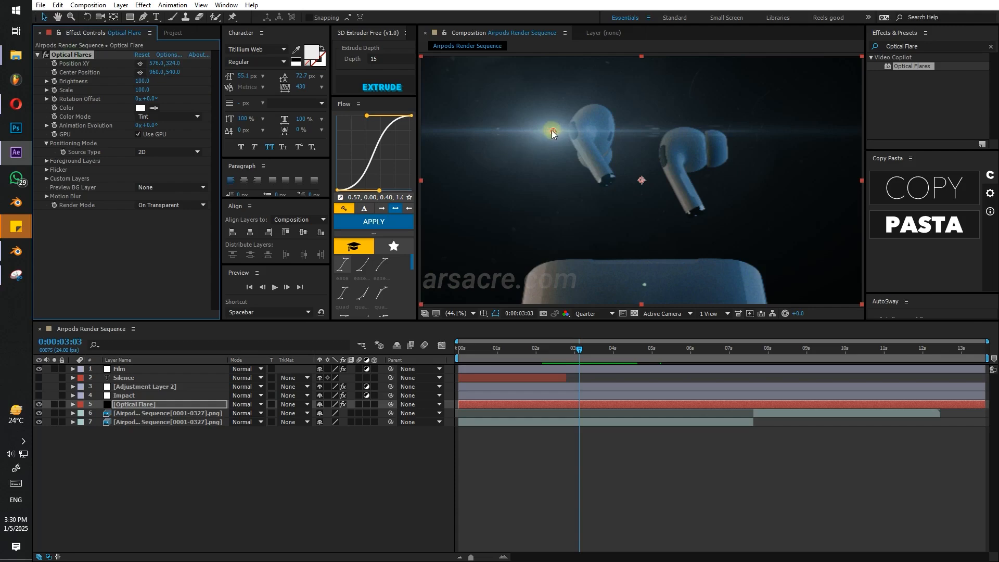
click(611, 173)
drag(611, 173, 613, 176)
click(47, 170)
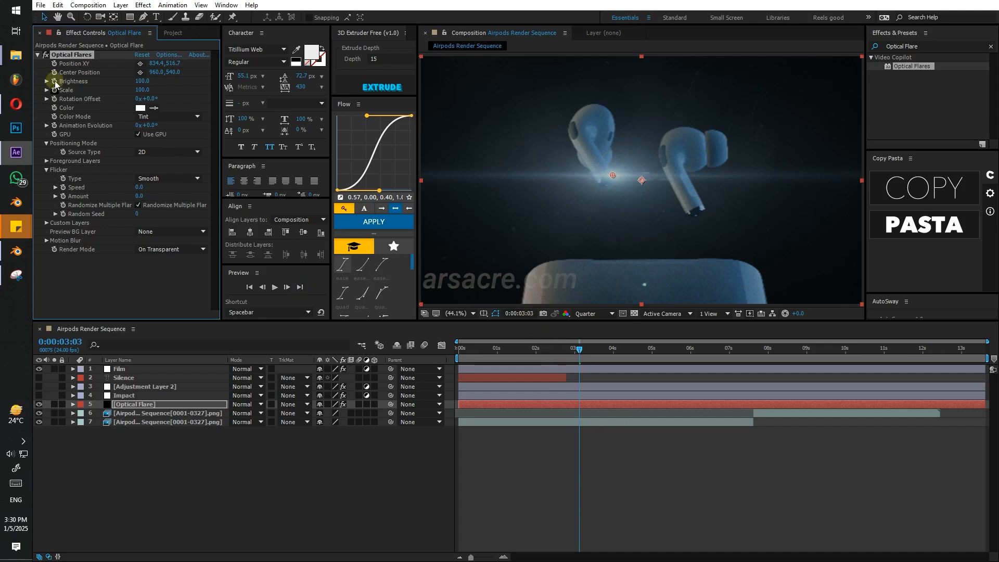
key(u)
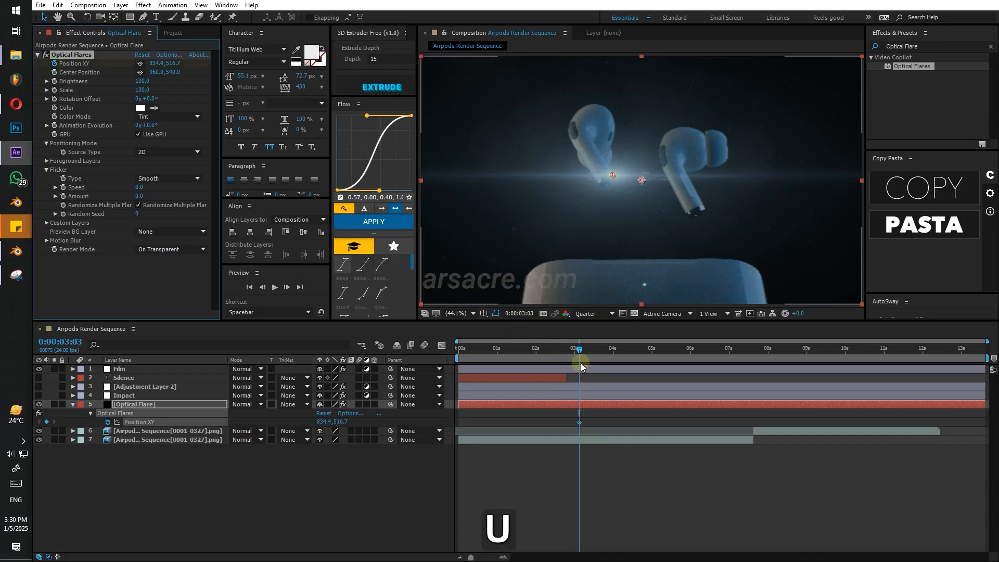
Keyframe the flare's Position XY at 0:00:03:15, 0:00:04:06 and 0:00:04:17 so it follows the left AirPod's stem tip.
drag(580, 349, 600, 357)
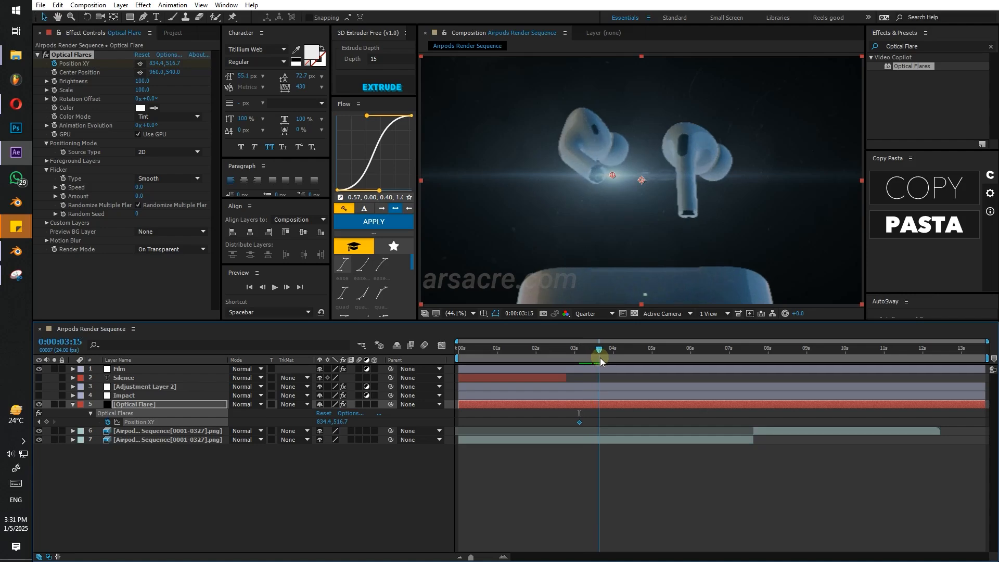
drag(612, 176, 589, 173)
drag(599, 350, 622, 364)
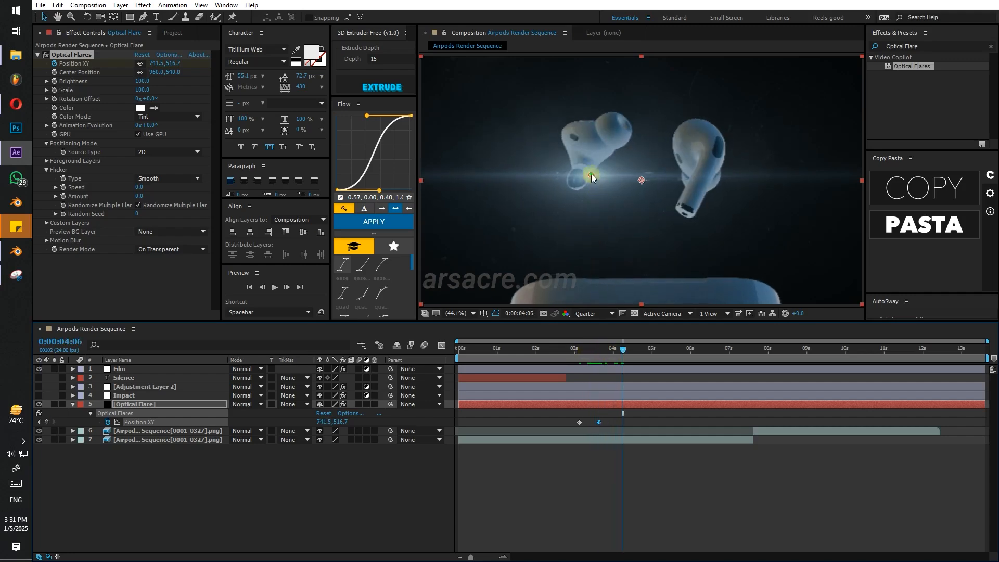
drag(591, 174, 578, 189)
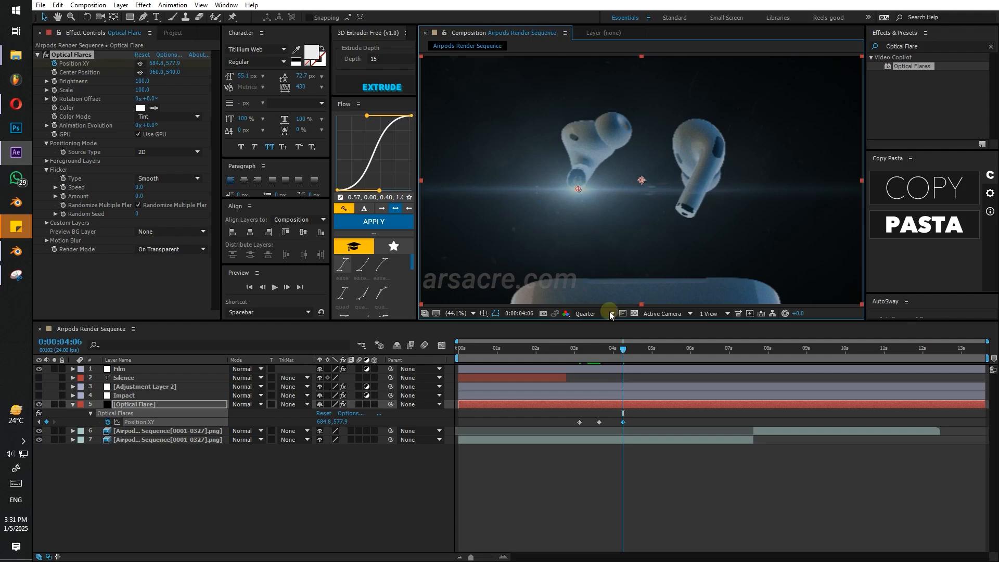
drag(624, 350, 643, 363)
drag(576, 188, 573, 184)
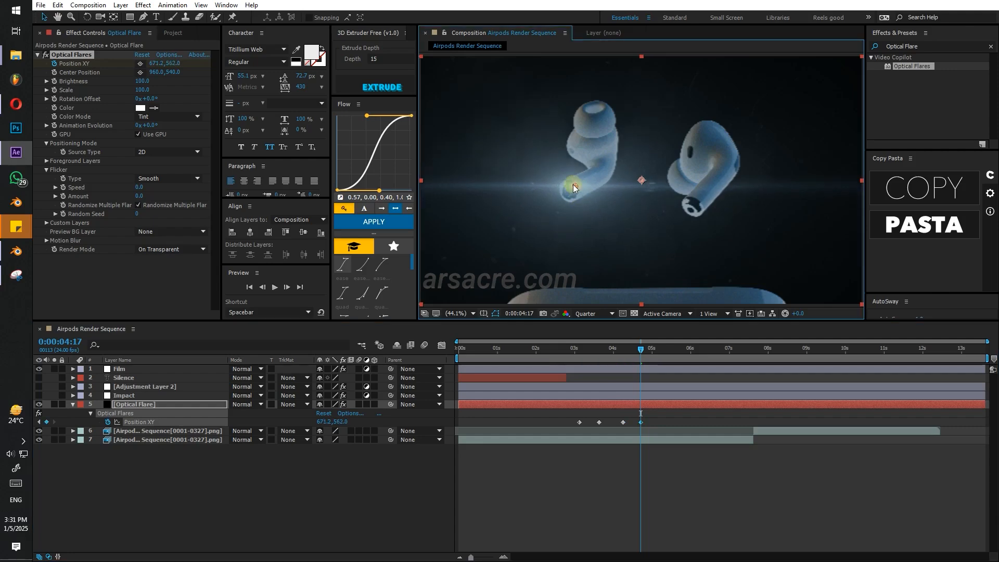
Add a final Position XY keyframe just after 0:00:05:00 that keeps the flare on the left AirPod's stem tip.
click(635, 350)
drag(636, 352, 657, 357)
drag(575, 187, 567, 196)
key(ctrl+z)
click(655, 356)
drag(654, 357, 657, 358)
Keyframe the flare's Scale to rise from 0 around the first Position XY keyframe and return to 0 around the last one.
click(54, 90)
key(u)
key(u)
drag(656, 431, 650, 431)
click(577, 352)
key(ctrl+v)
drag(324, 431, 545, 401)
key(ctrl+v)
click(563, 352)
drag(581, 431, 571, 431)
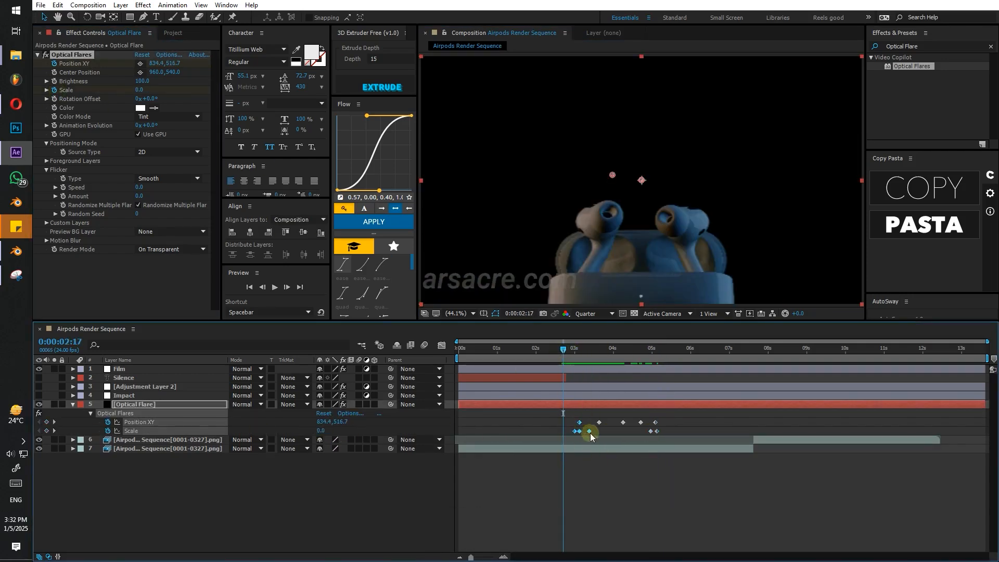
At 0:00:03:01, align the first Position XY keyframe, set Scale to 161.2, move the flare to 827.6, 525.7, and preview it.
drag(564, 352, 575, 353)
drag(579, 422, 576, 422)
drag(142, 90, 2, 112)
drag(613, 175, 609, 176)
key(space)
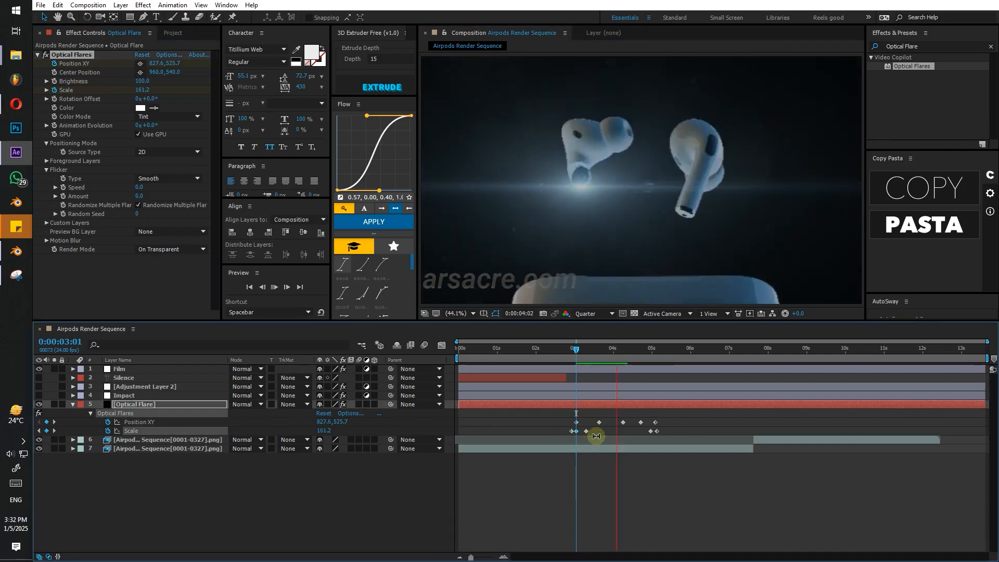
Delete the flare's Position XY keyframe at 0:00:04:06 and preview the smoother motion.
click(622, 422)
key(Delete)
click(581, 352)
key(space)
Trim the Optical Flare layer to start just before its first keyframe and end at 0:00:05:08.
drag(657, 356, 664, 371)
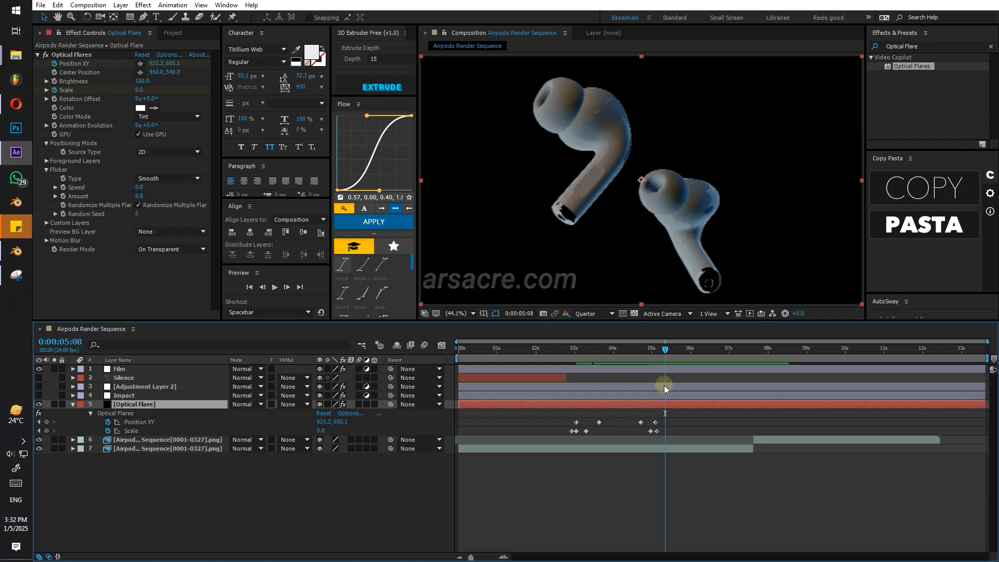
key(alt+bracketright)
key(alt+bracketleft)
drag(585, 406, 568, 408)
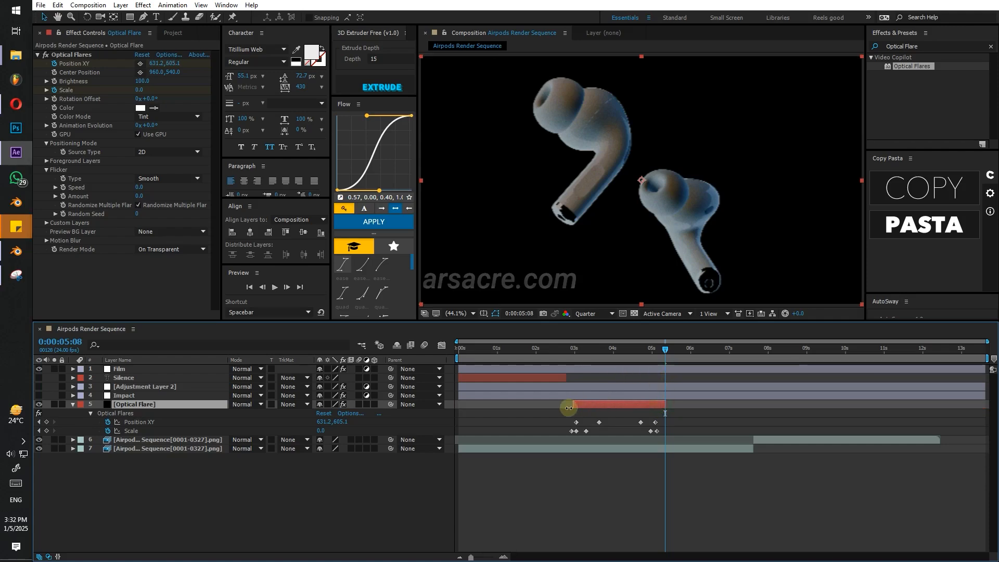
Duplicate the Optical Flare layer, start the copy at 0:00:05:08, and reveal its keyframes.
key(ctrl+d)
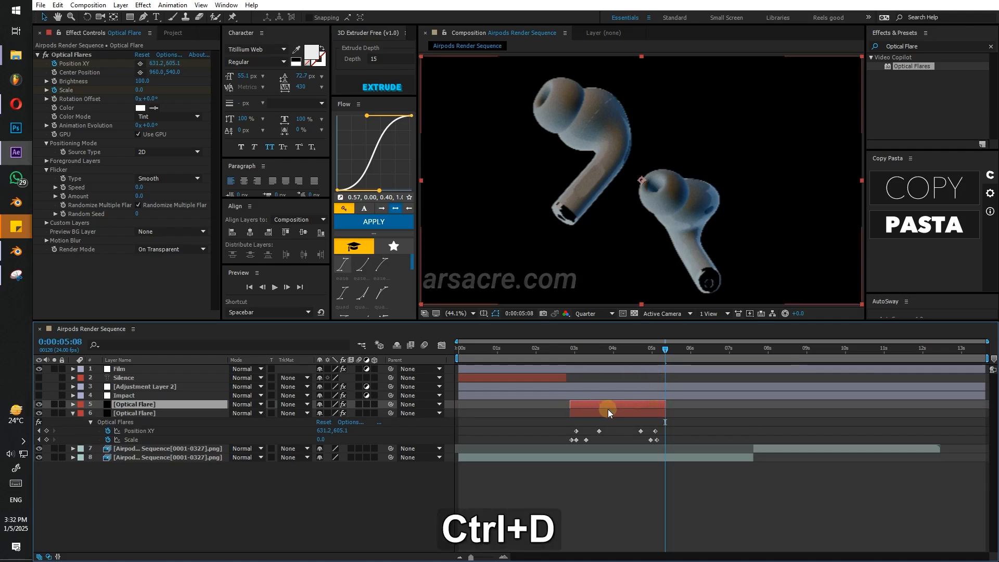
key(bracketleft)
key(u)
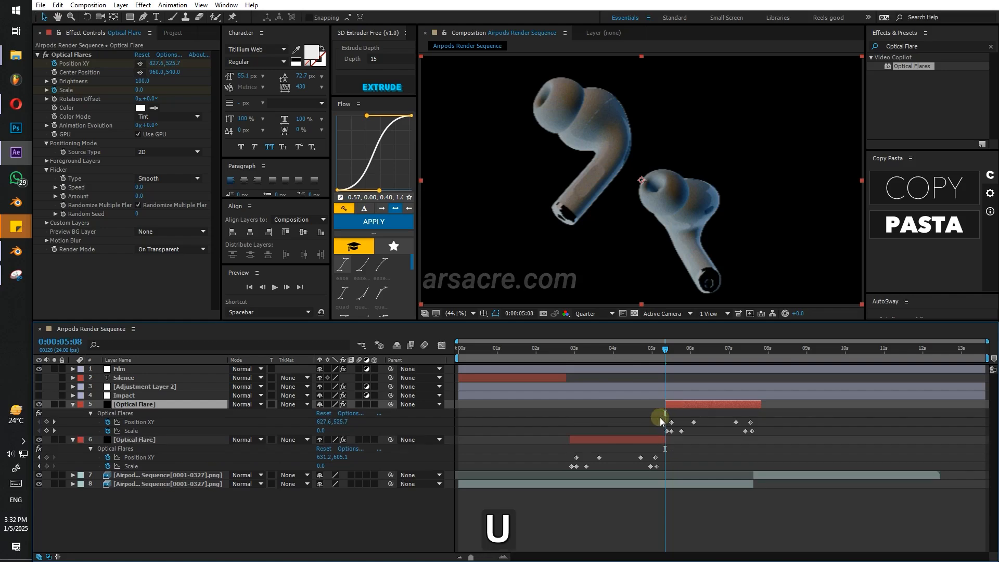
Remove all Position XY keyframes from the duplicated flare and shift its opening Scale keyframes slightly earlier.
drag(660, 418, 759, 423)
key(ctrl+x)
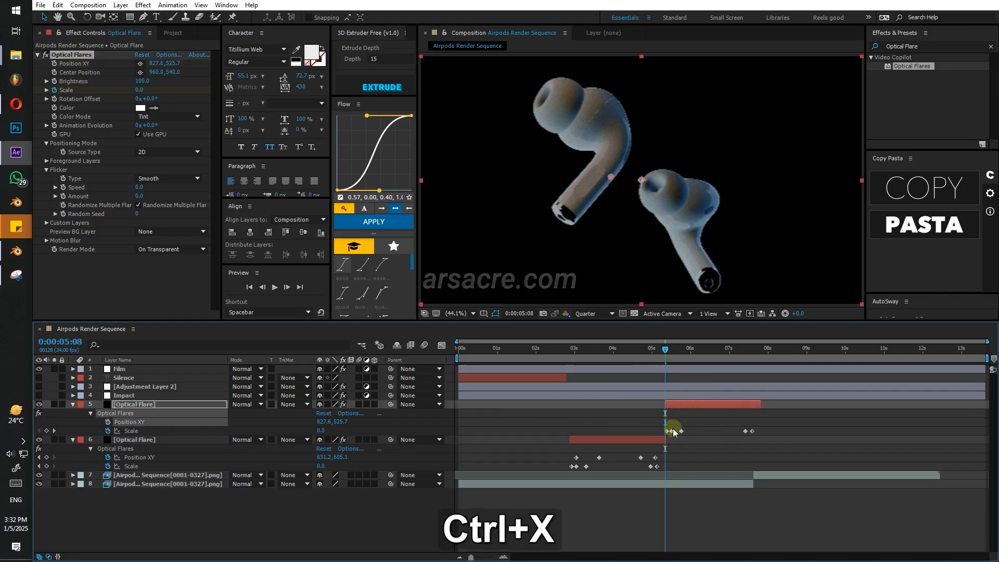
drag(674, 432, 682, 430)
click(667, 351)
drag(671, 431, 667, 431)
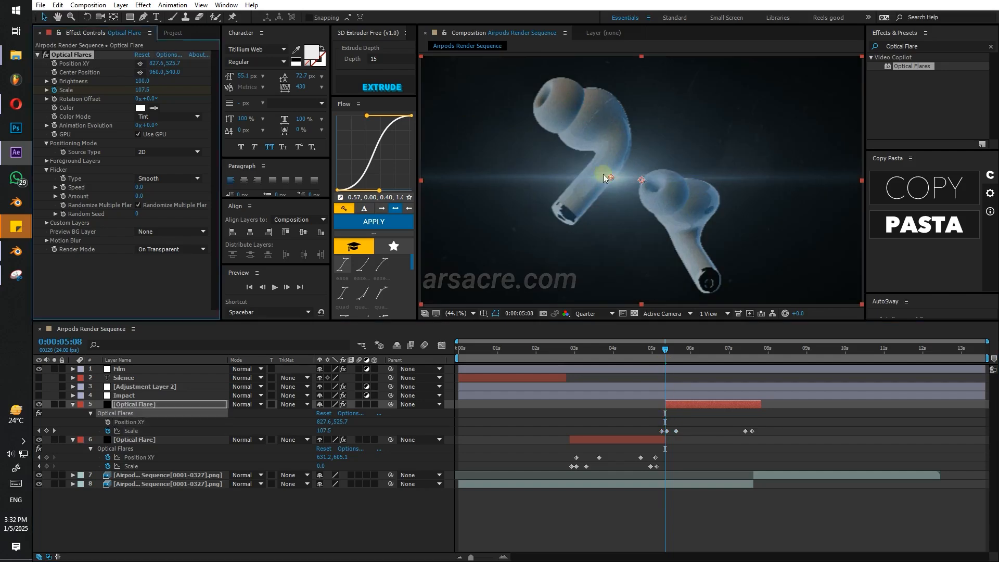
Start keyframing the duplicate flare's Position XY on the left AirPod's stem tip, placing it at 649.4, 776.0 at 0:00:05:09.
drag(610, 176, 553, 208)
click(109, 422)
shift+drag(686, 351, 667, 351)
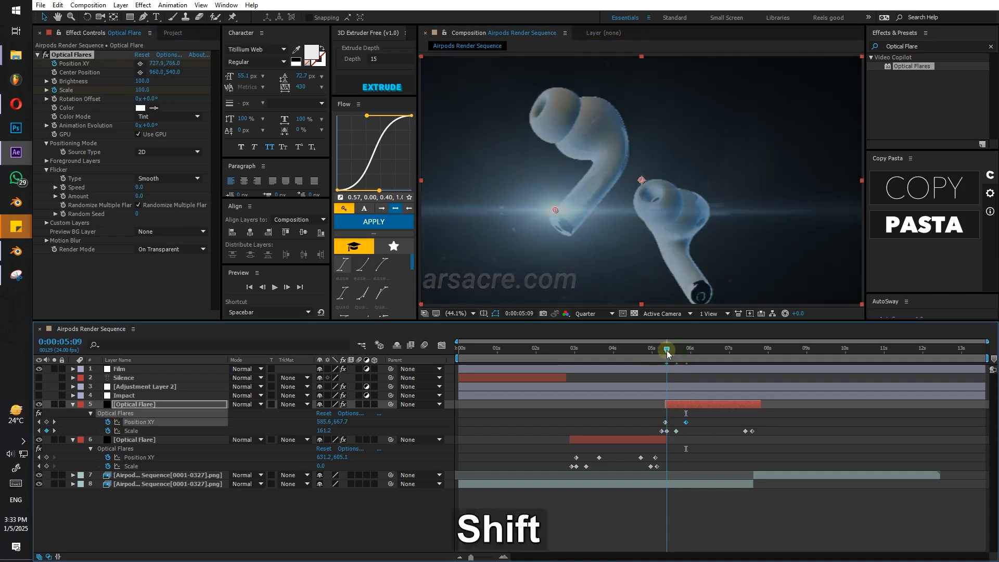
drag(555, 210, 569, 228)
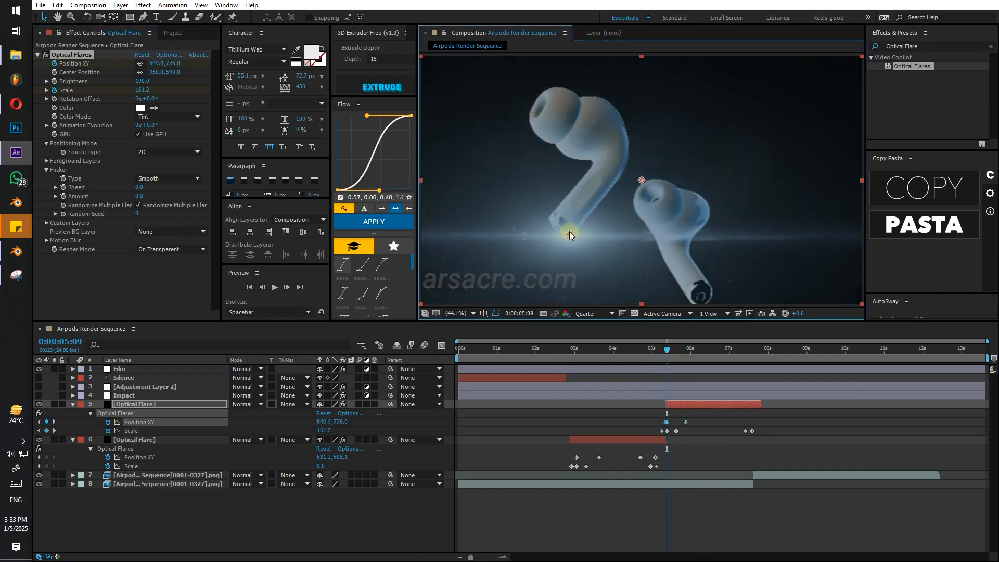
Add Position XY keyframes along the duplicate flare layer so the flare follows the AirPod's stem tip upward.
shift+drag(667, 350, 696, 351)
drag(604, 198, 611, 157)
drag(698, 352, 712, 353)
drag(611, 157, 606, 152)
drag(699, 352, 721, 352)
drag(607, 152, 603, 134)
drag(721, 352, 739, 351)
drag(601, 120, 595, 115)
Move the duplicate flare's closing Scale keyframe earlier, reduce its Scale to 54 near the layer's start, and preview it.
drag(746, 431, 731, 430)
drag(739, 351, 667, 351)
ctrl+drag(321, 431, 292, 430)
shift+drag(667, 350, 676, 351)
key(space)
Delete one middle Position XY keyframe on the duplicate flare, move its late Scale keyframe earlier, and preview from 0:00:06:00.
click(711, 422)
key(Delete)
drag(731, 431, 713, 431)
click(690, 351)
key(space)
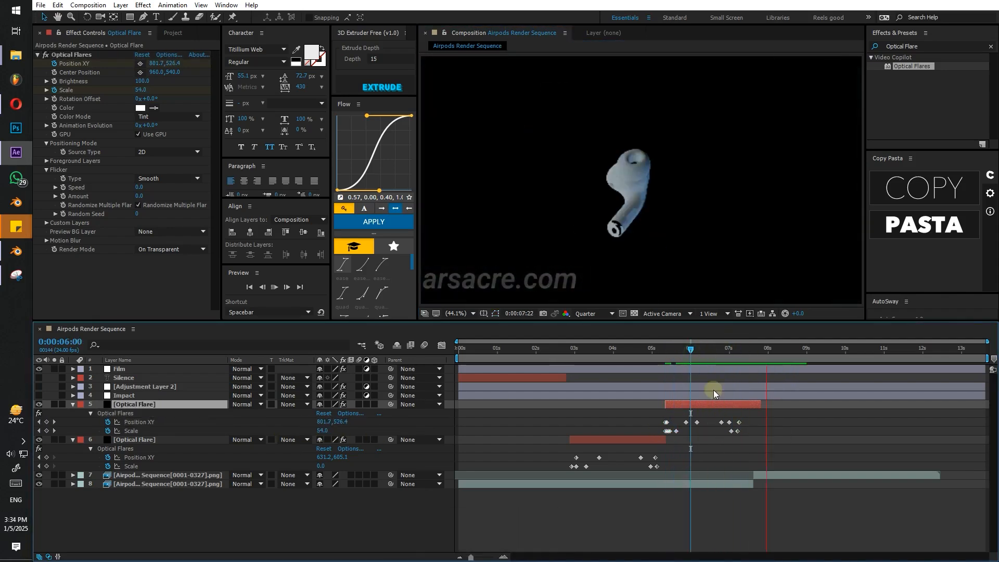
Preview the composition from near its beginning and again from just before the first flare appears.
click(481, 351)
key(space)
drag(693, 351, 700, 352)
click(572, 351)
key(space)
key(space)
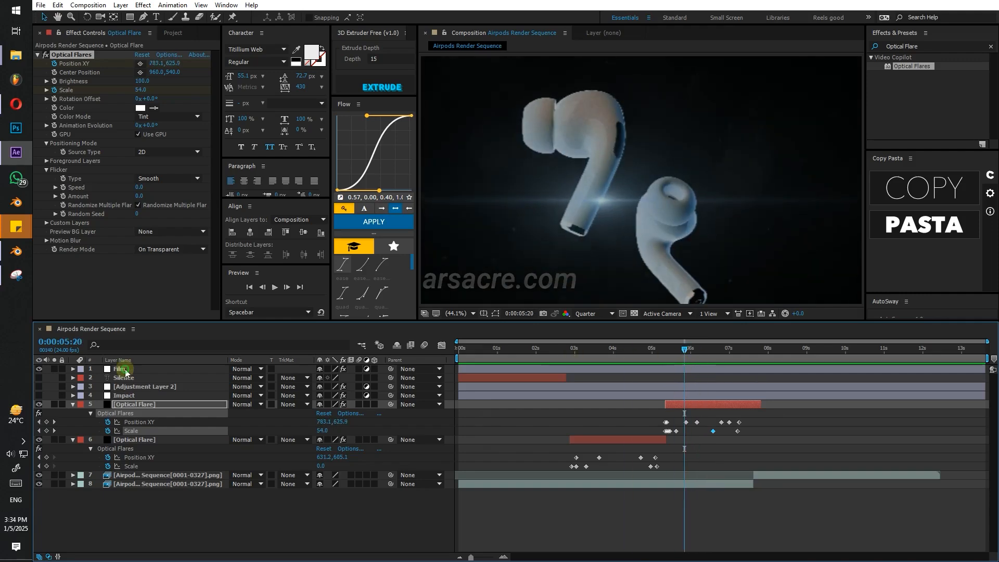
Review the effects on the Film and Impact layers, and hide the Film layer and the duplicate Optical Flare layer.
click(123, 369)
scroll(58, 130, down, 5)
click(51, 103)
click(125, 395)
click(128, 405)
click(37, 55)
click(38, 369)
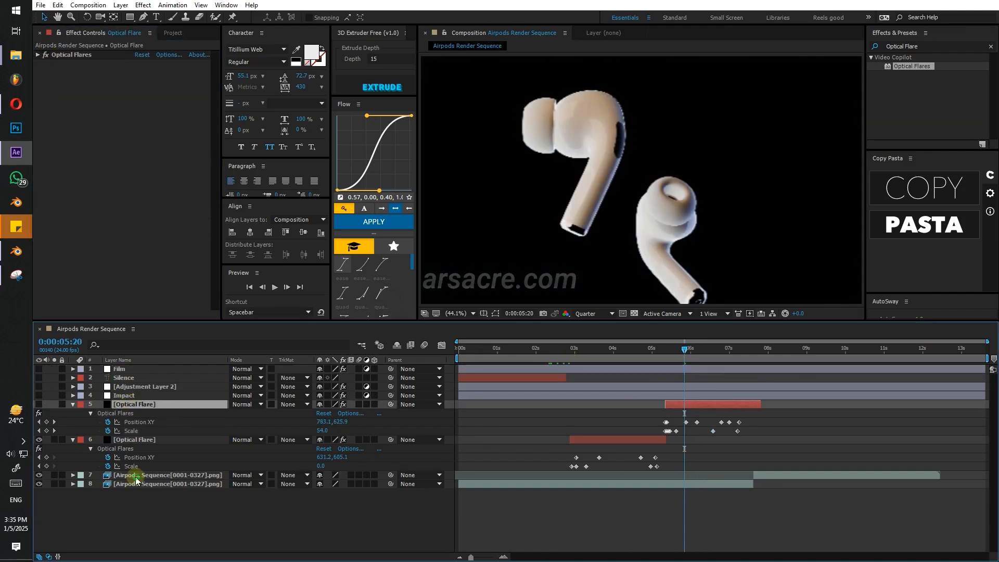
Add an adjustment layer directly above the Airpods sequence layers and apply the Selective Color effect to it.
click(136, 475)
key(ctrl+alt+y)
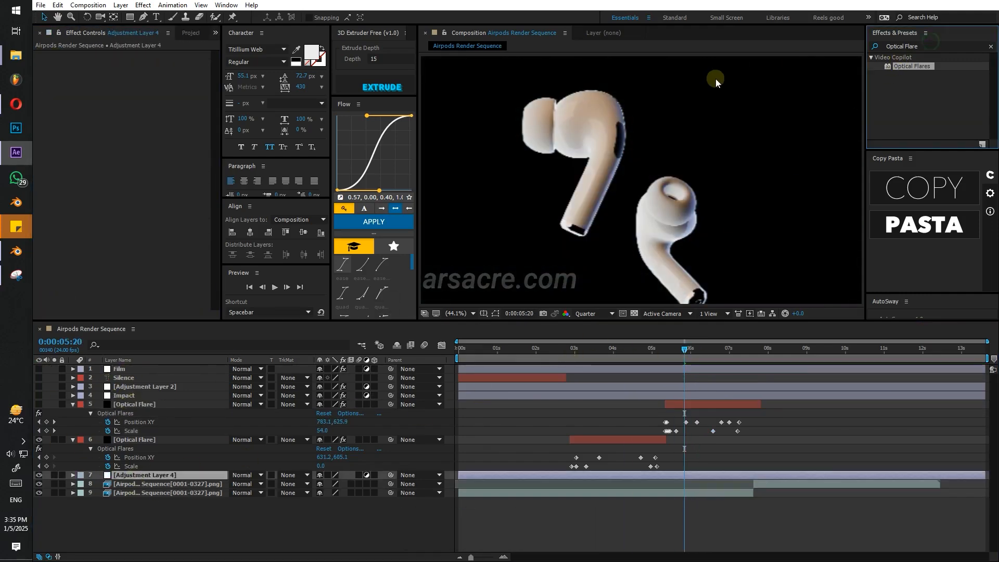
text(selec)
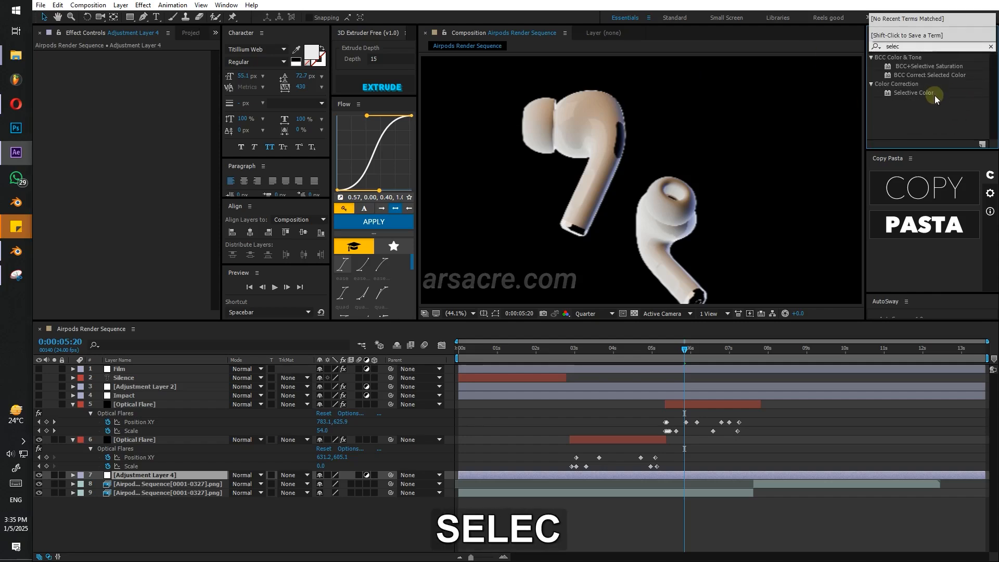
drag(935, 99, 134, 108)
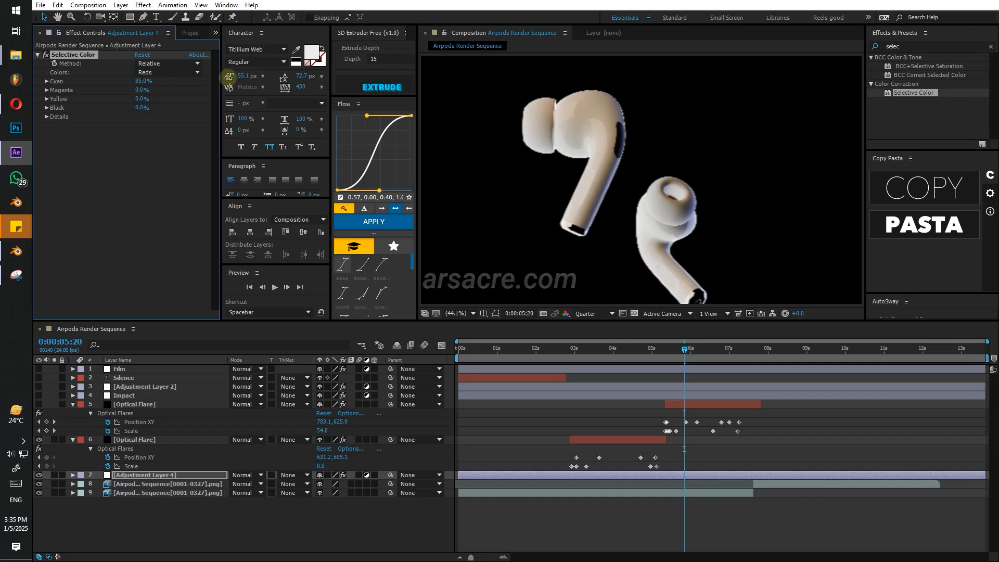
For Reds in Selective Color, undo the trial Cyan and Magenta changes and set Yellow and Black to -100%.
key(ctrl+z)
drag(150, 90, 33, 108)
key(ctrl+z)
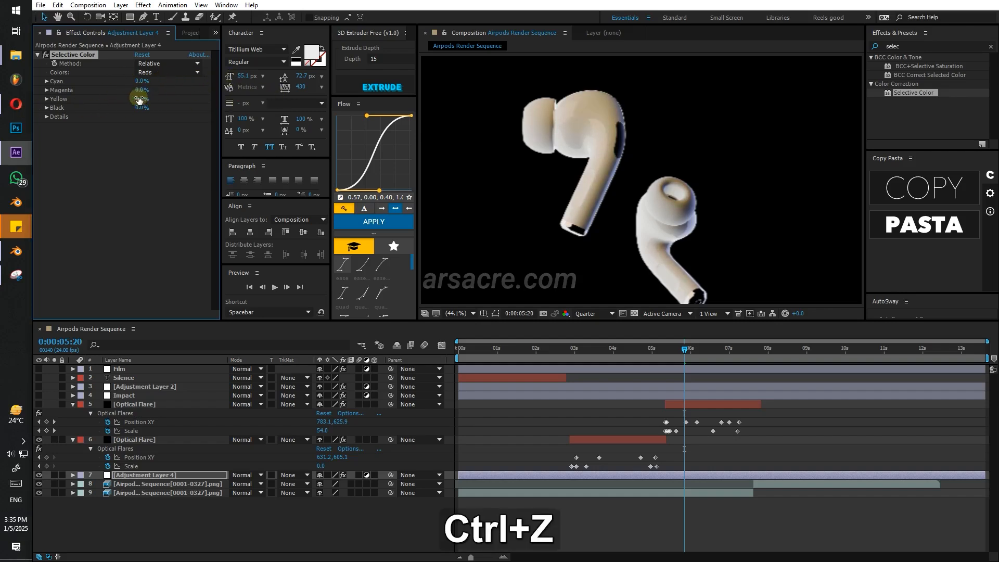
mouse_move(141, 99)
mouse_down()
mouse_move(264, 99)
mouse_move(60, 114)
mouse_move(274, 116)
mouse_move(73, 129)
mouse_up()
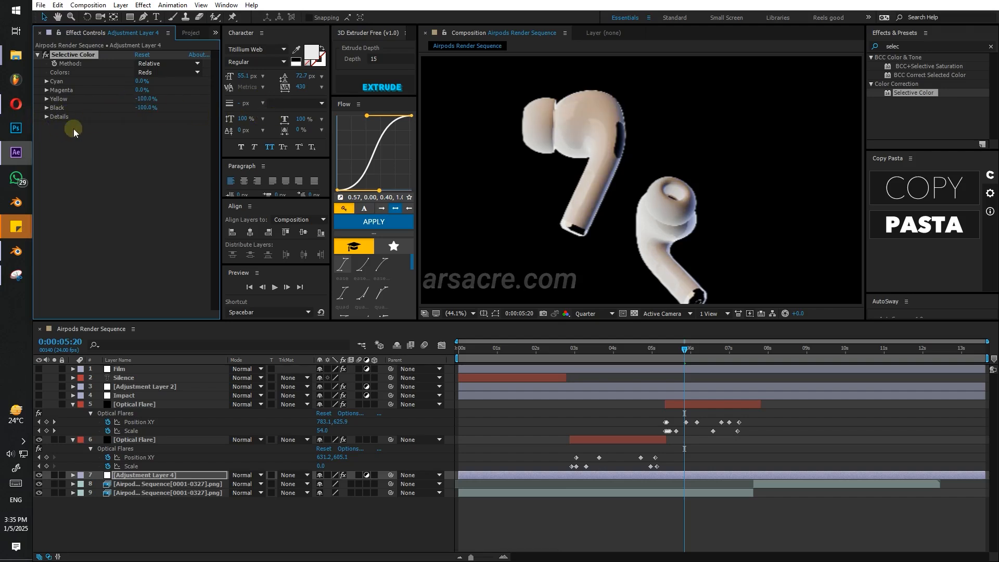
click(47, 118)
Try Selective Color's Yellows with Yellow at -100%, Magenta at -100% and Cyan at -89%, undoing each change.
click(156, 74)
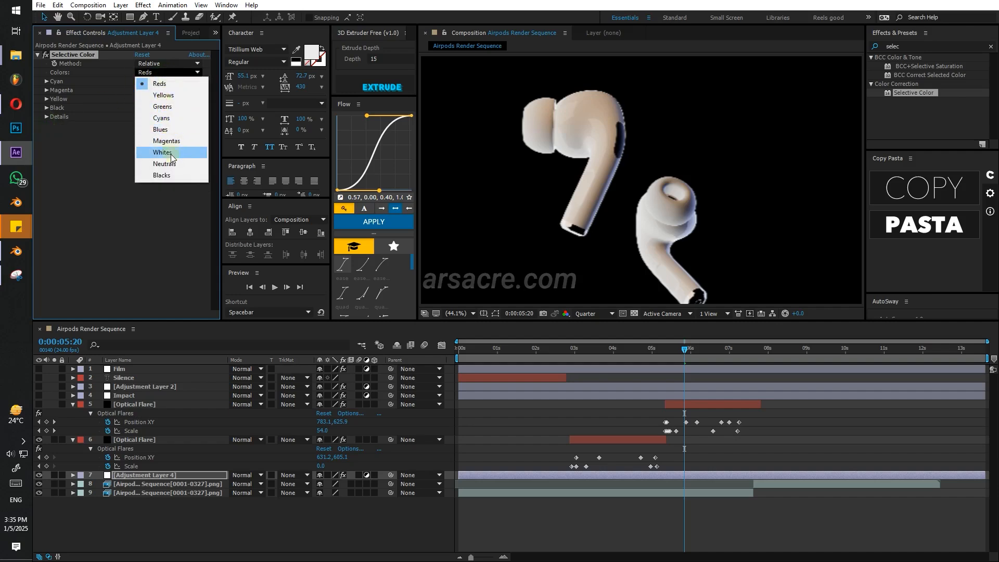
click(163, 95)
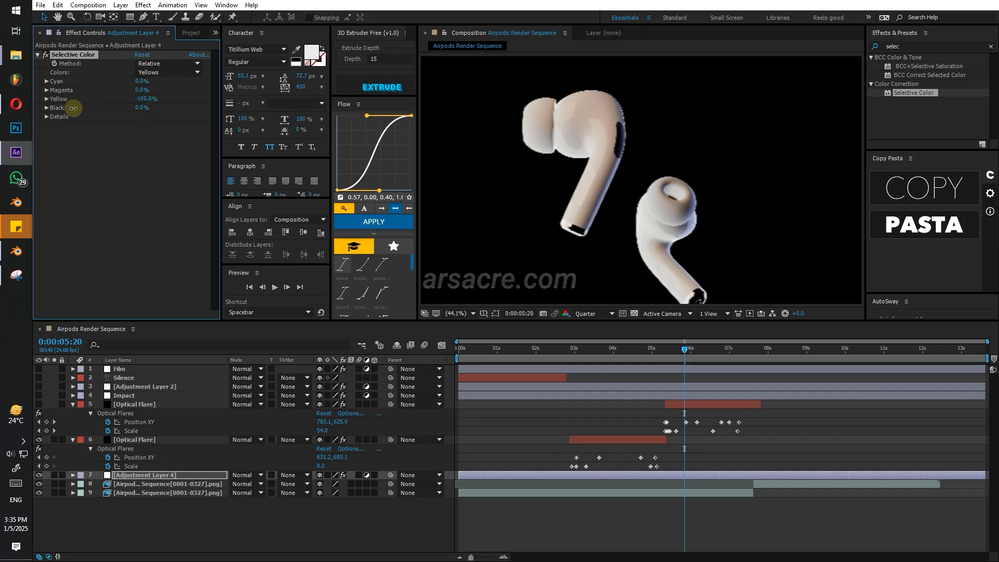
key(ctrl+z)
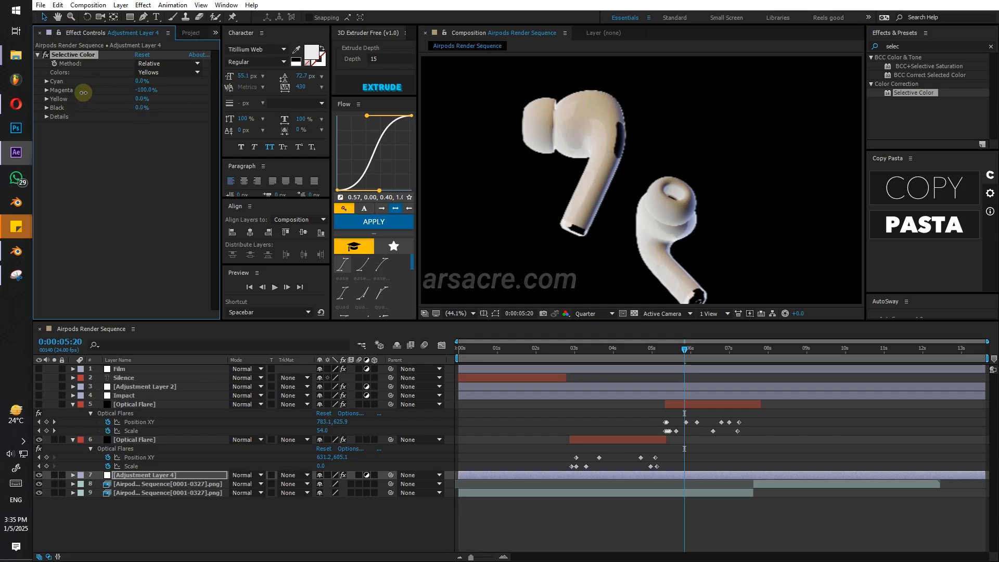
key(ctrl+z)
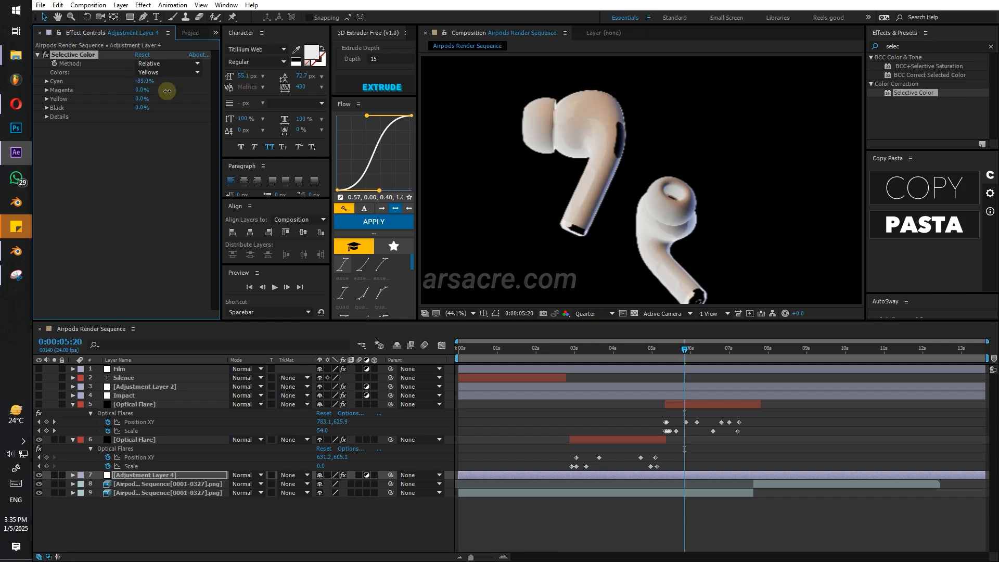
key(ctrl+z)
Show the Film layer again and compare the image with Selective Color switched off and on.
click(39, 368)
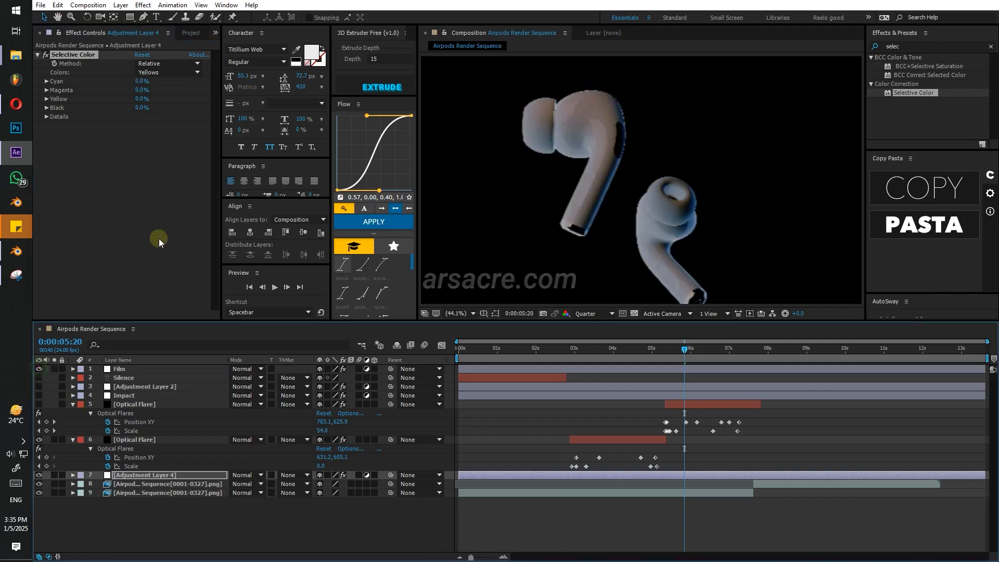
click(46, 56)
click(45, 56)
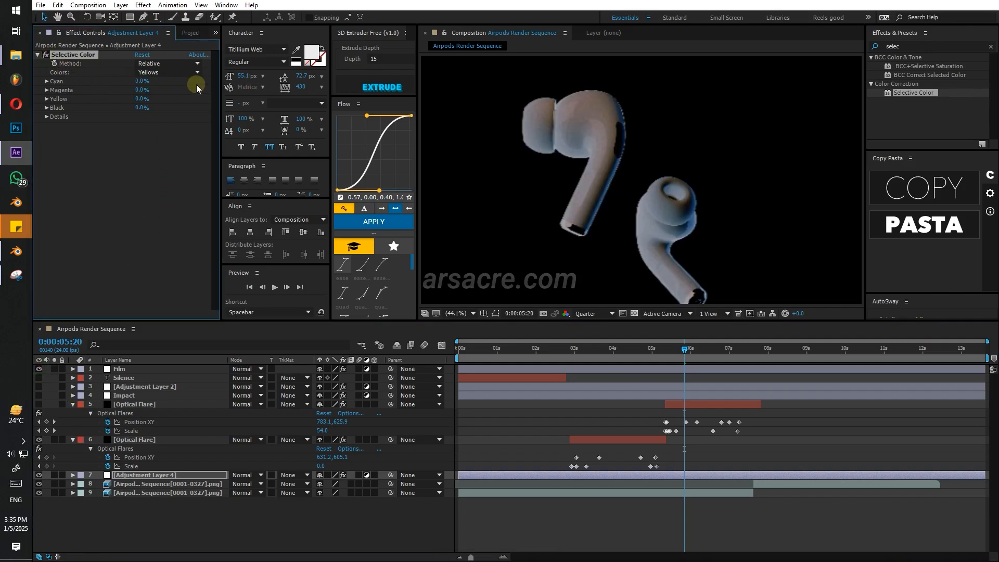
Try Selective Color's Blues with Cyan at 57% and Magenta at -100%, undoing each change.
click(172, 72)
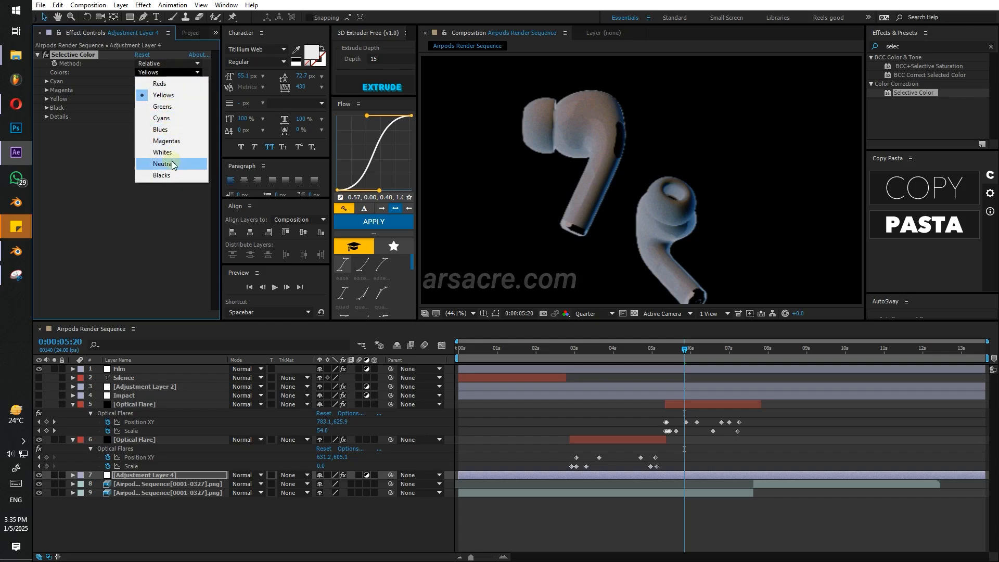
click(172, 130)
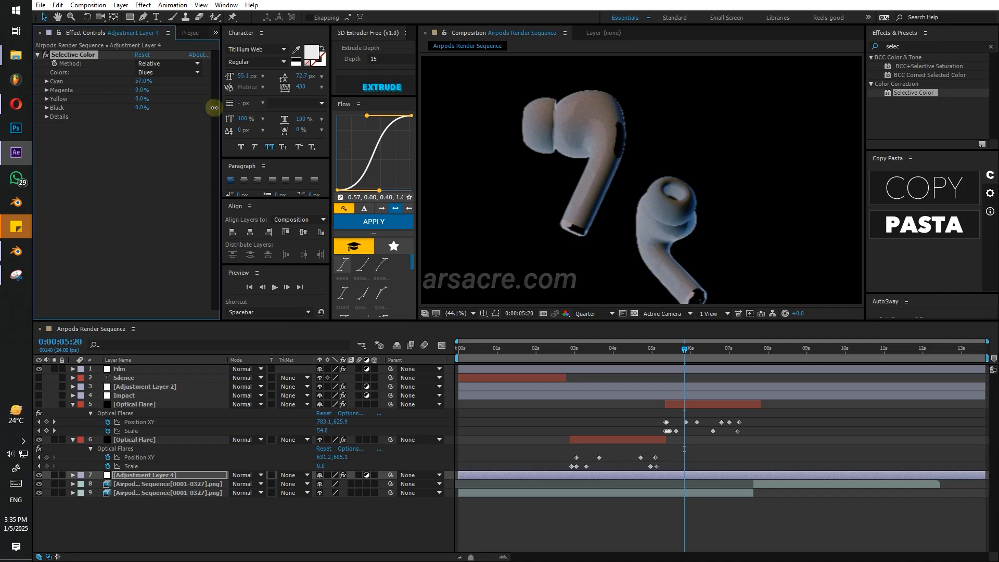
key(ctrl+z)
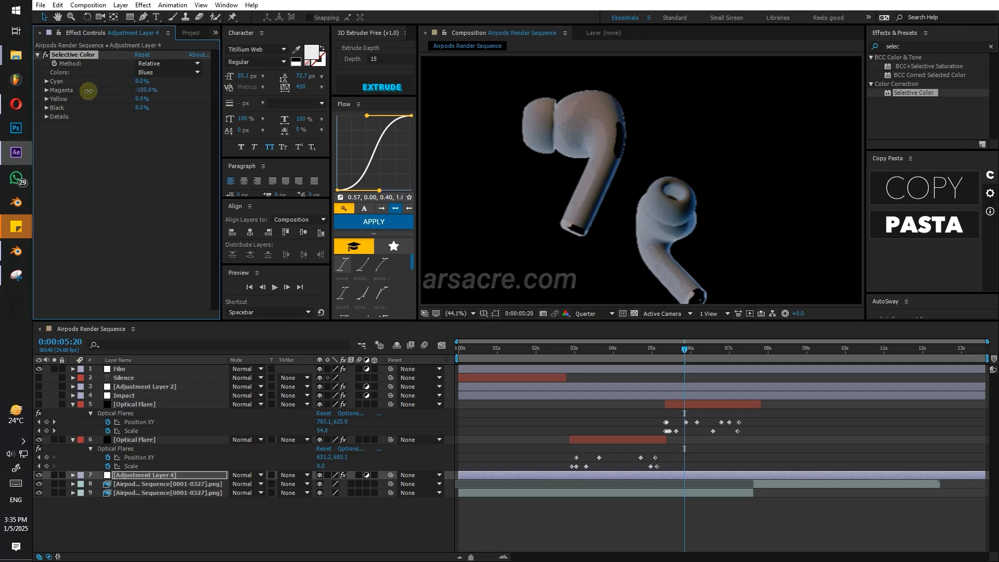
key(ctrl+z)
key(ctrl+z)
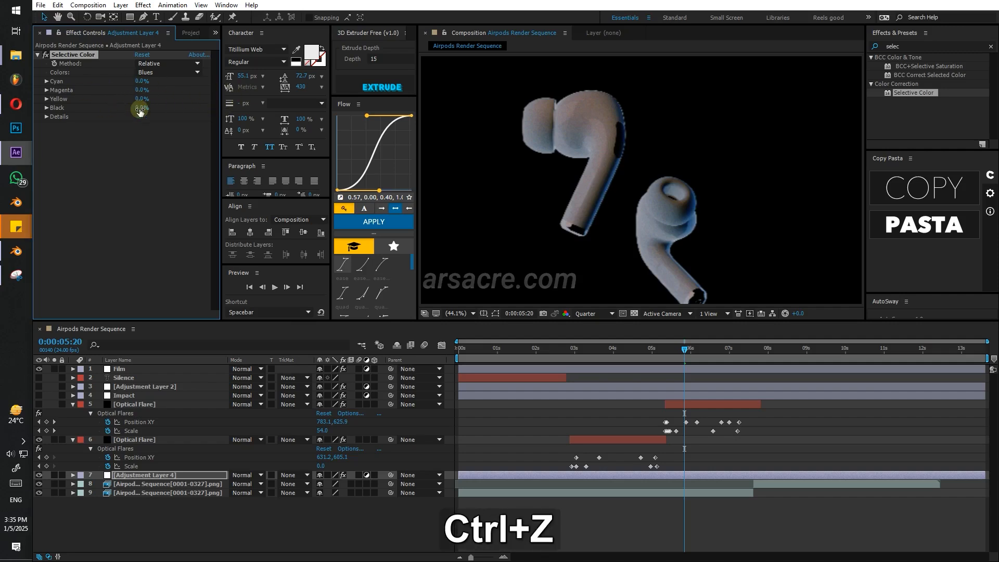
In Selective Color, try Reds with Yellow at 54%, and set Yellow to -100% for the Yellows range, leaving its Black at 0%.
click(175, 72)
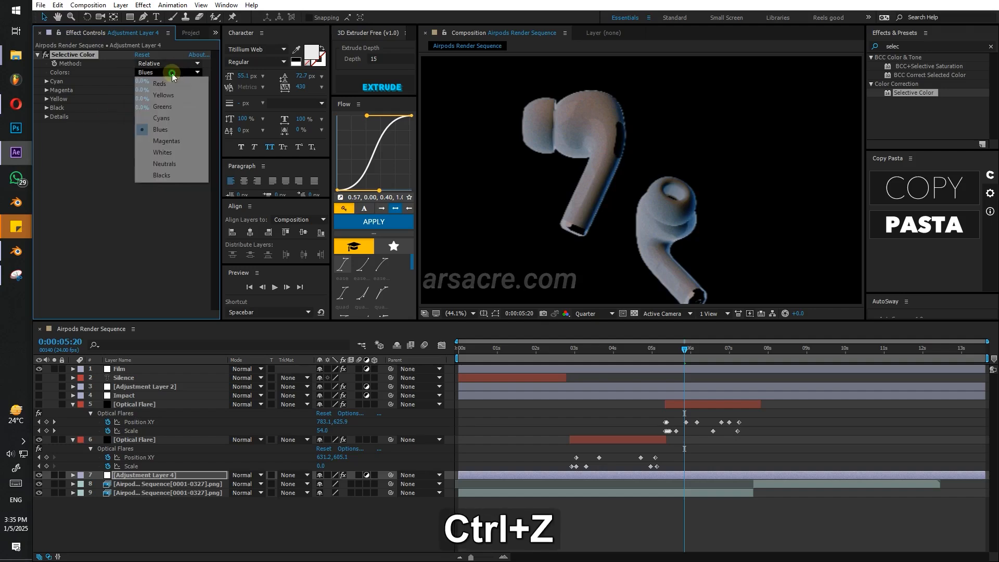
click(173, 82)
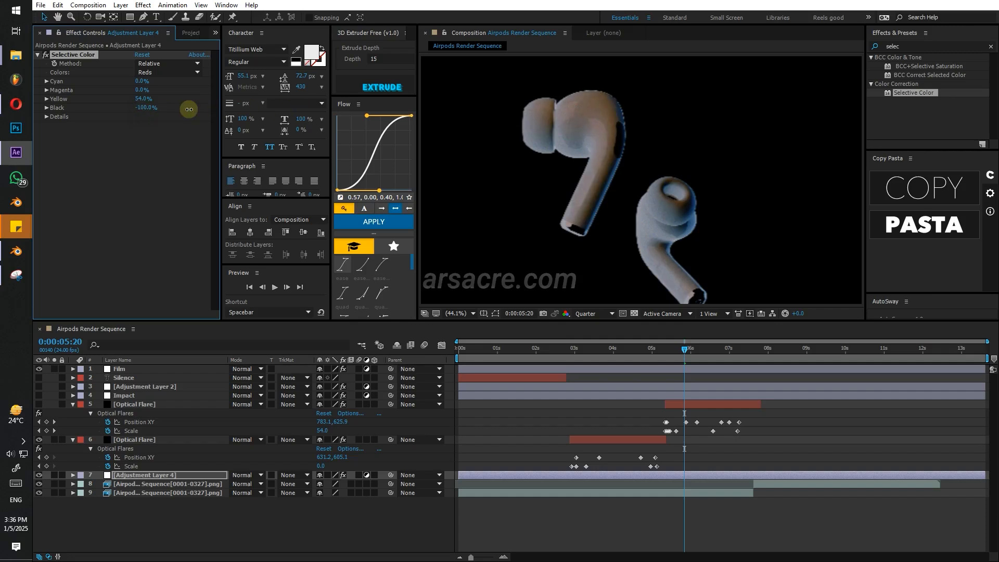
click(190, 76)
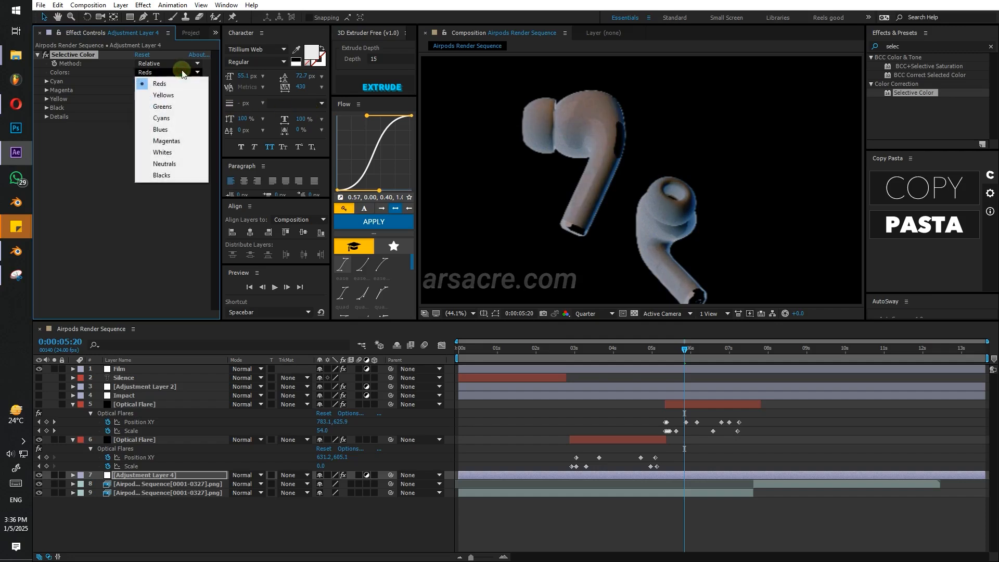
click(167, 92)
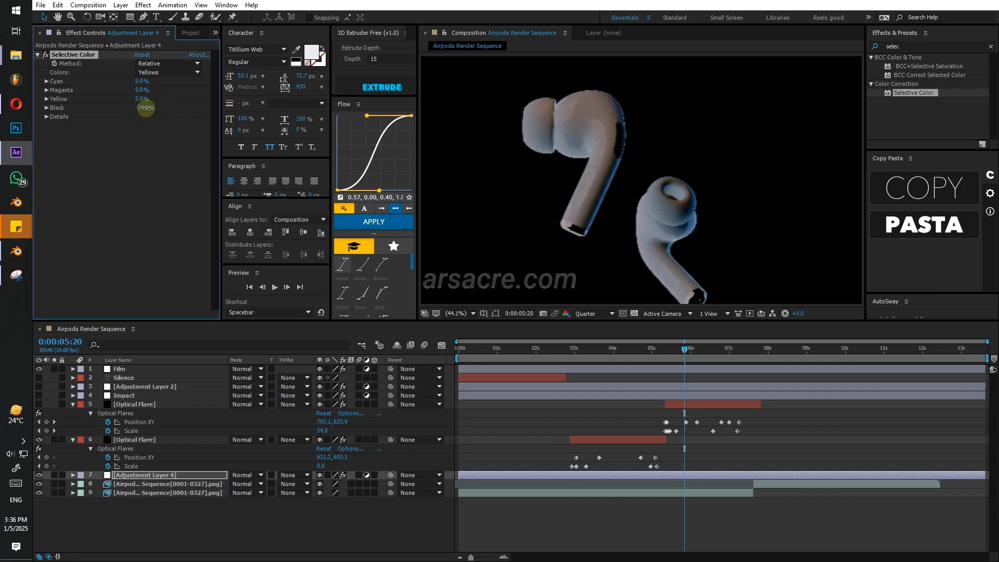
key(ctrl+z)
drag(146, 108, 189, 99)
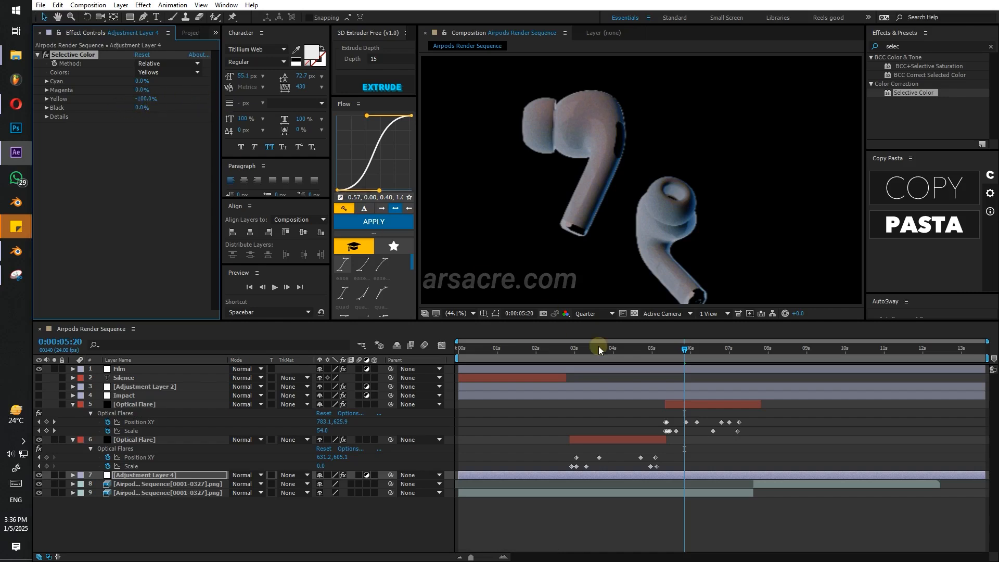
At 0:00:03:20, try different tint colours such as purple 9C59AD on the earlier Optical Flare and accept the chosen colour.
drag(684, 356, 606, 375)
click(595, 440)
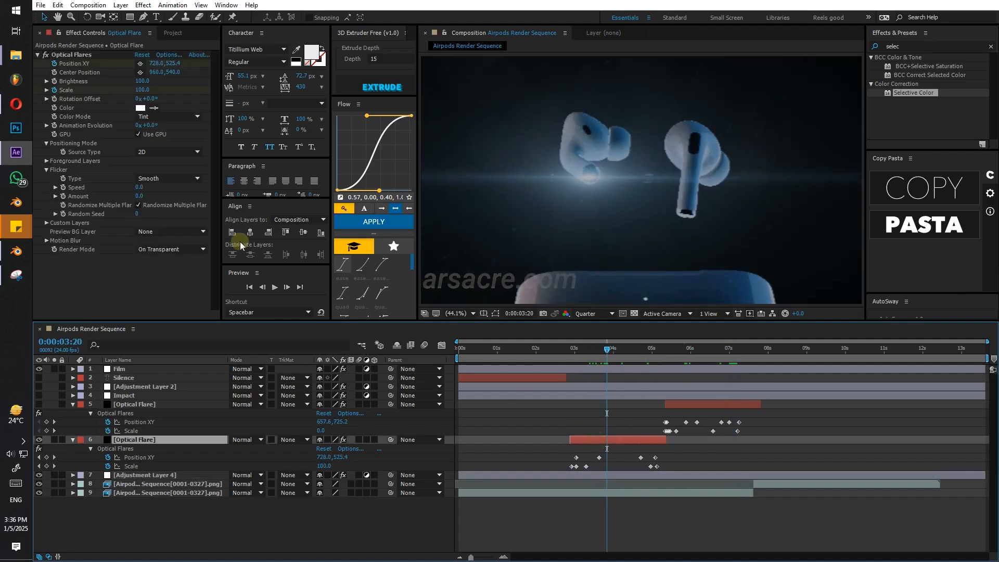
click(141, 109)
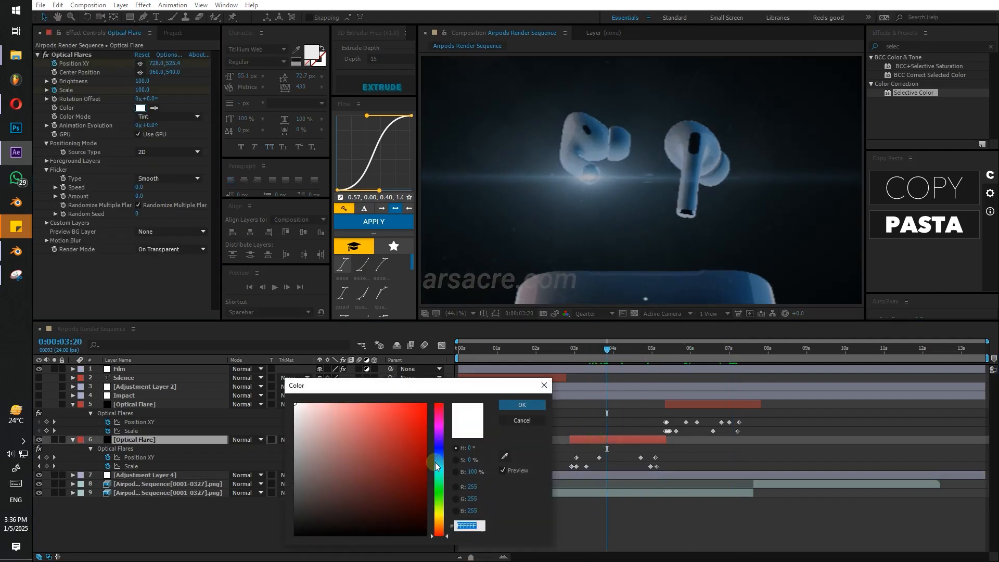
drag(435, 466, 435, 431)
click(348, 447)
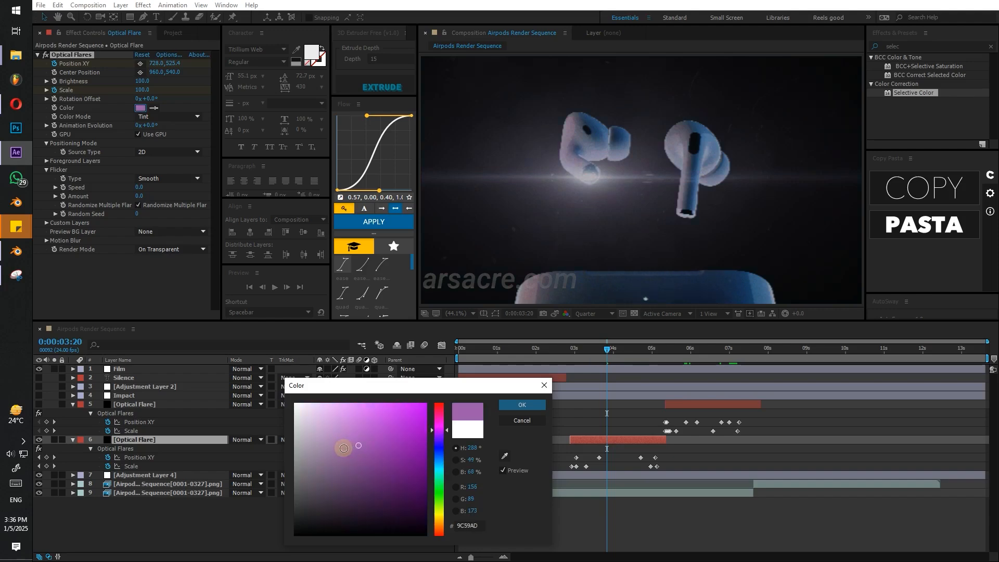
click(361, 498)
click(435, 463)
drag(435, 461, 435, 518)
click(423, 459)
drag(439, 478, 439, 460)
click(520, 405)
Add a 1920 × 1080 black solid beneath Adjustment Layer 4 at 0:00:00:13 and show its layer controls.
drag(550, 352, 479, 358)
click(158, 475)
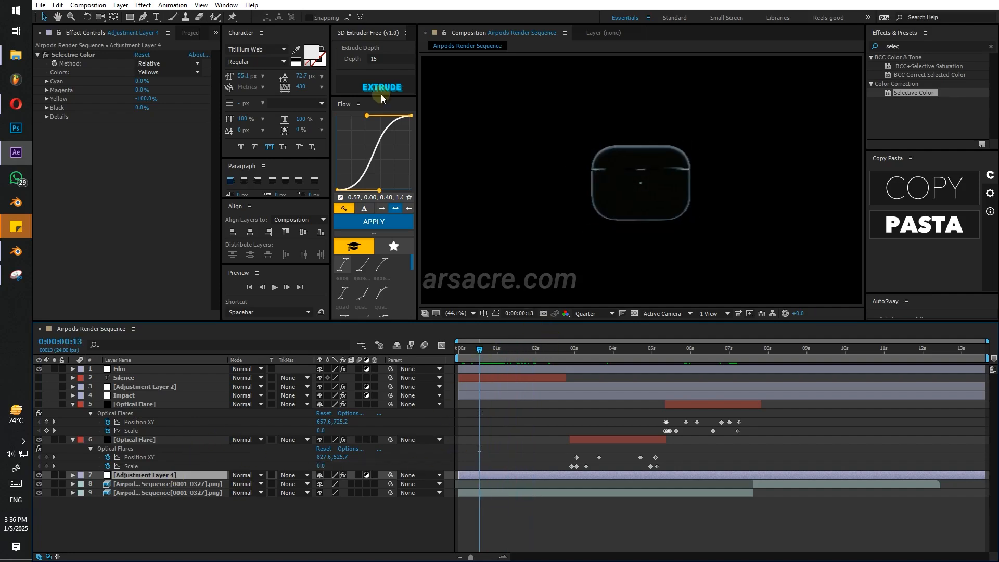
key(ctrl+y)
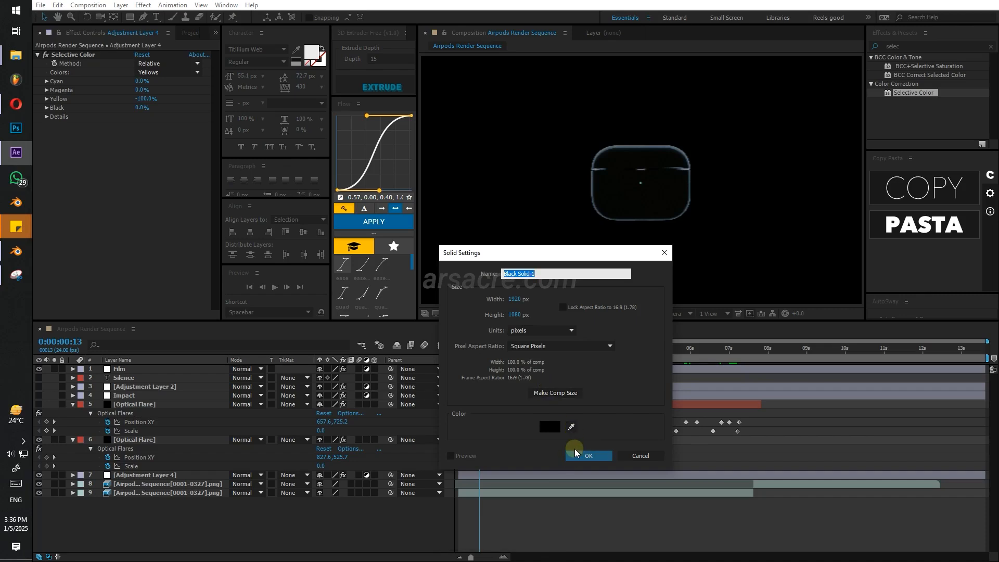
click(578, 451)
click(147, 370)
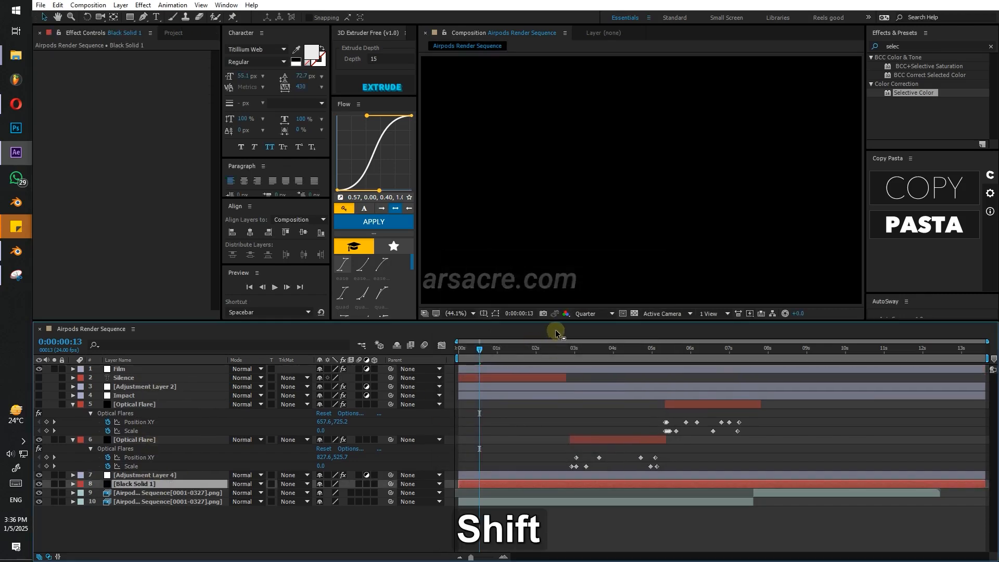
key(ctrl+shift+h)
Find the standard Gaussian Blur effect and apply it to Black Solid 1.
click(916, 46)
text(fast bl)
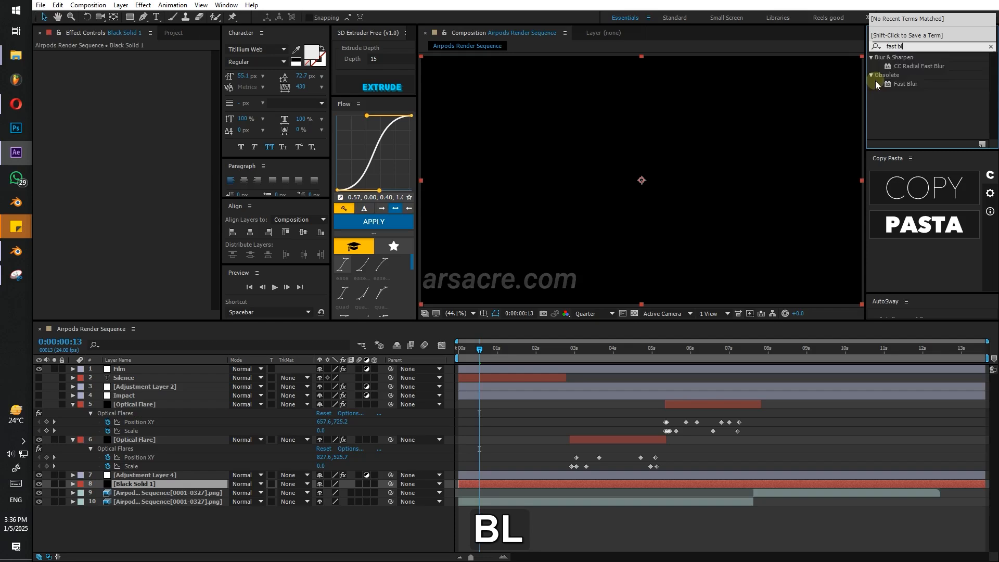
key(ctrl+a)
text(gauss)
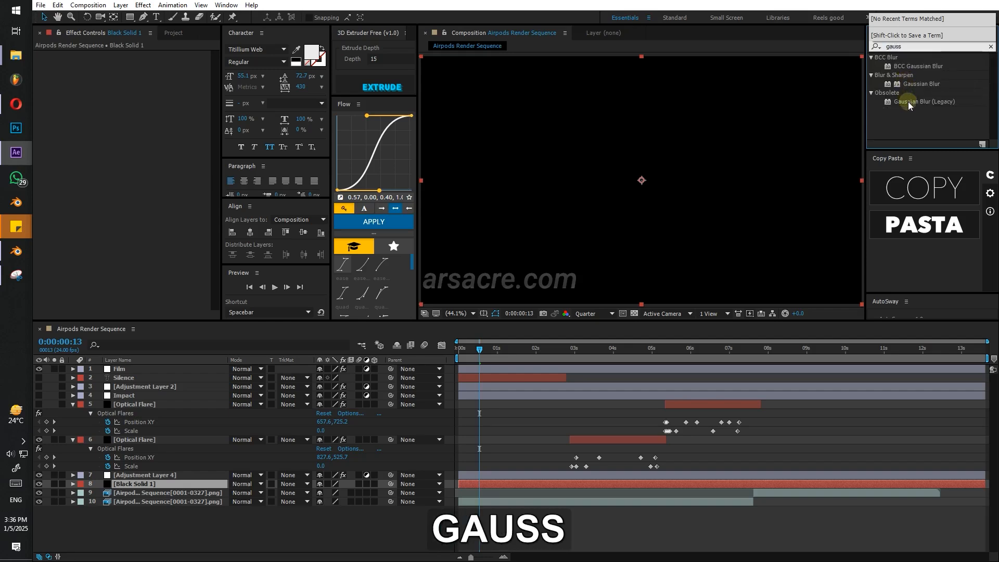
drag(906, 84, 138, 119)
Rotate the black solid diagonally, position it at about 1154.9, 660.5 over the case, and set its Gaussian Blur Blurriness to 291.3.
key(w)
drag(556, 196, 573, 341)
key(v)
drag(573, 179, 676, 226)
drag(140, 63, 876, 113)
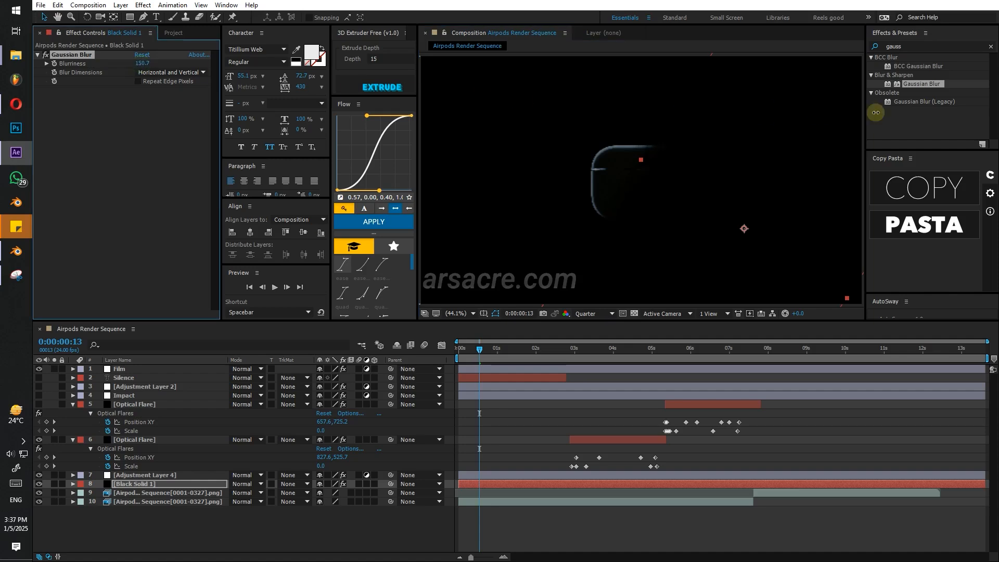
drag(169, 98, 643, 176)
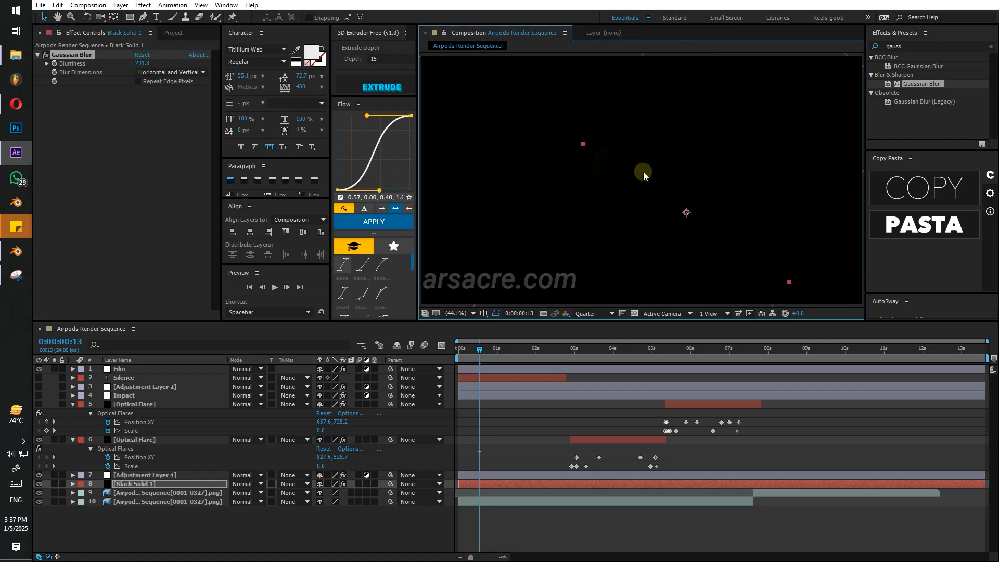
Keyframe the solid's Position so it travels diagonally over the case, starting from about 23.8, 119.4 at 0:00:00:13.
key(p)
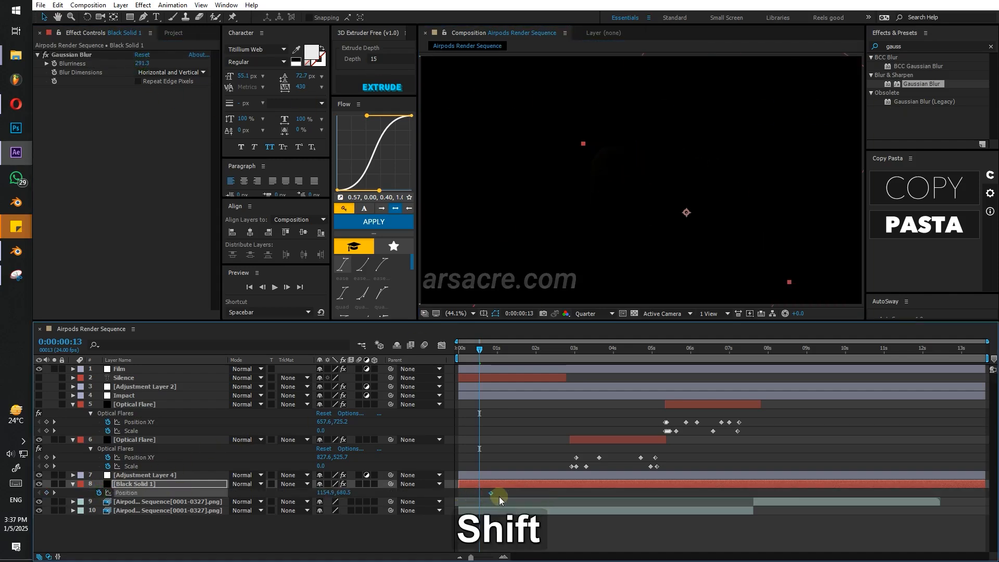
drag(707, 219, 440, 84)
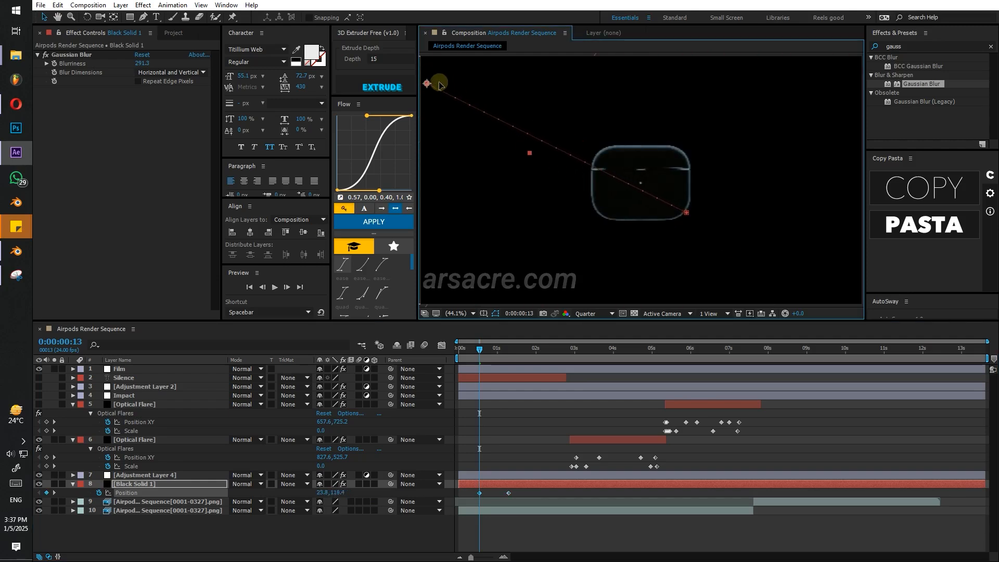
Move the first Position keyframe of Black Solid 1 to the start of the composition at 0:00:00:00.
shift+drag(479, 492, 458, 492)
drag(472, 349, 455, 364)
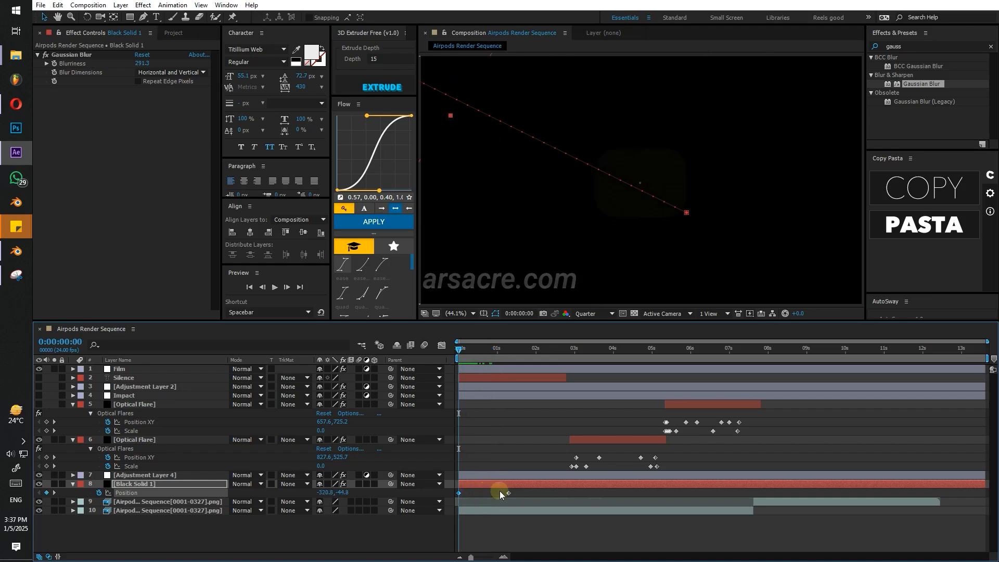
shift+drag(476, 493, 459, 492)
Move the second Position keyframe of Black Solid 1 to just past 3 seconds and preview the slower reveal.
drag(549, 492, 513, 492)
key(space)
drag(485, 353, 492, 355)
drag(514, 492, 541, 492)
key(space)
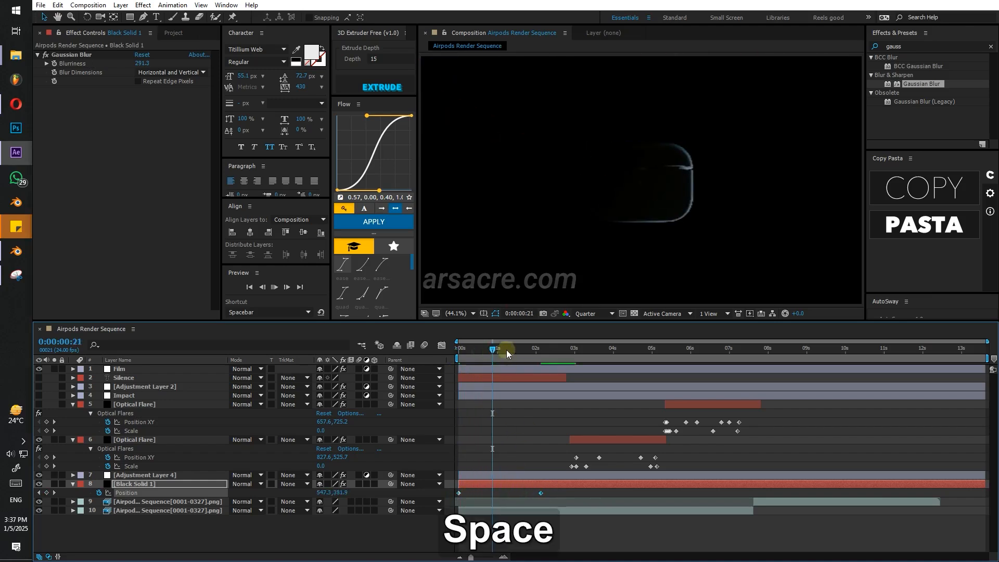
drag(511, 350, 527, 364)
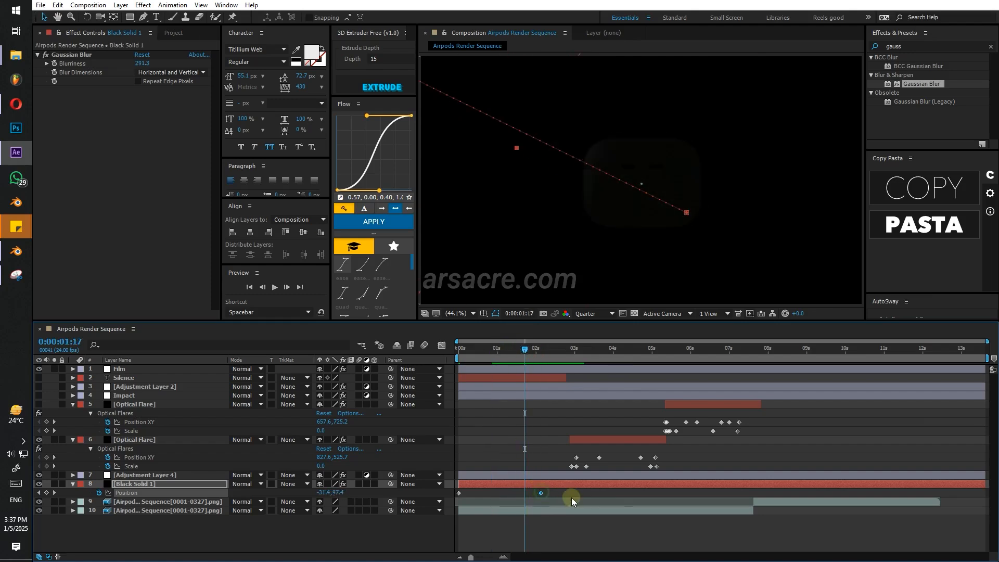
key(space)
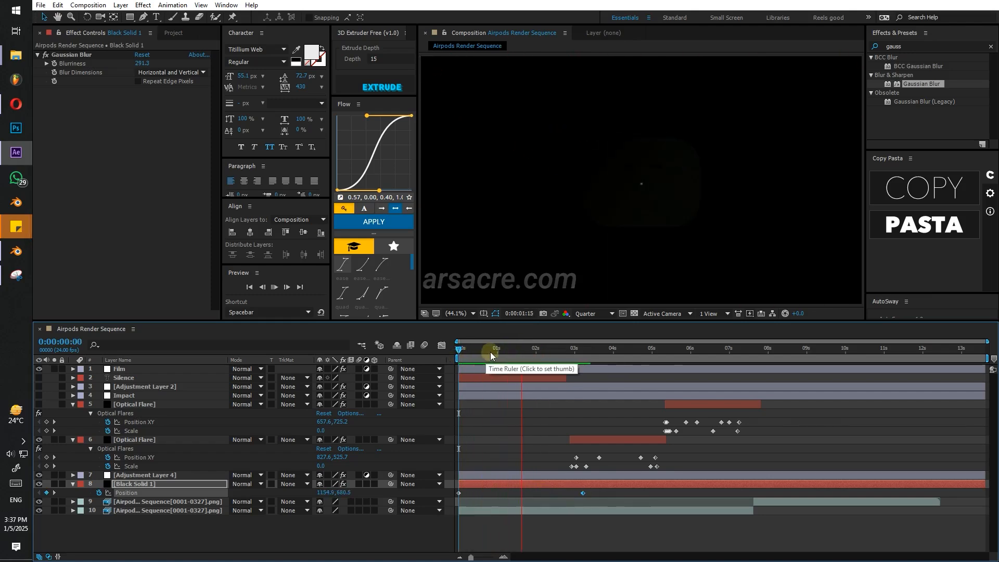
Make the Silence, Adjustment Layer 2, Impact and first Optical Flare layers visible, and preview from 0:00:01:05.
click(551, 351)
drag(39, 405, 39, 378)
key(space)
click(506, 352)
key(space)
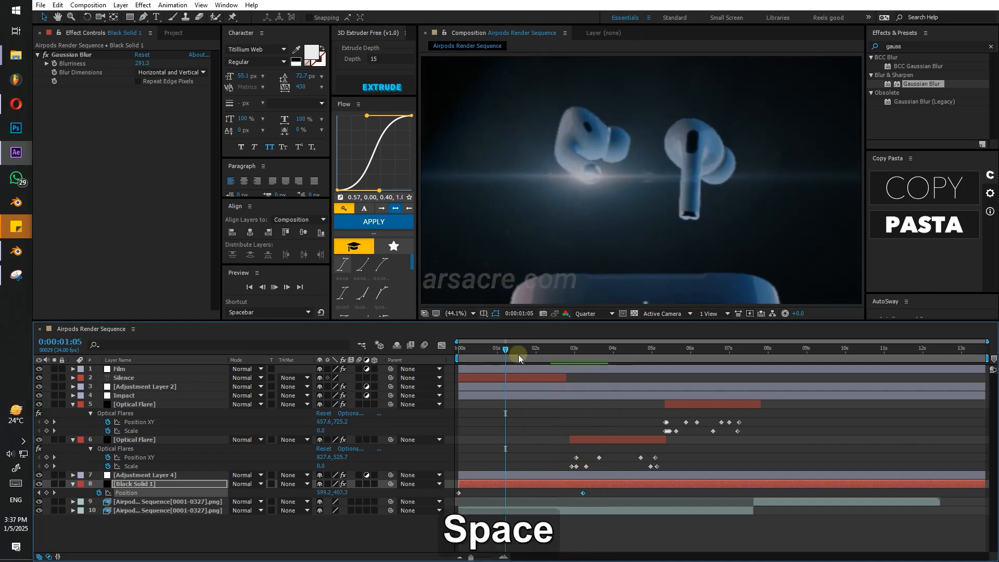
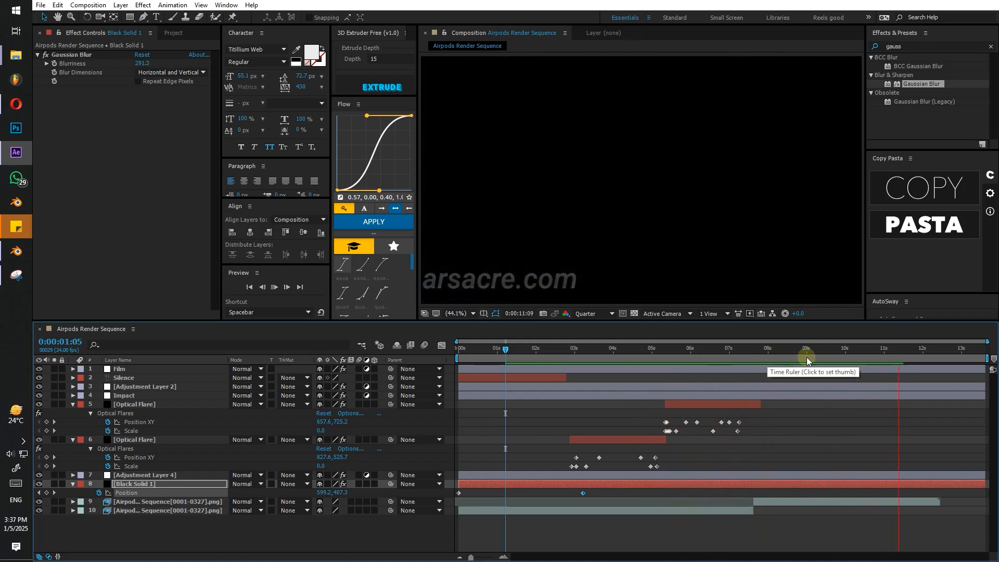
Examine the Impact, Adjustment Layer 4 and upper Airpods sequence layers at 0:00:11:22, and reveal Impact's keyframed properties.
drag(931, 358, 919, 367)
click(876, 397)
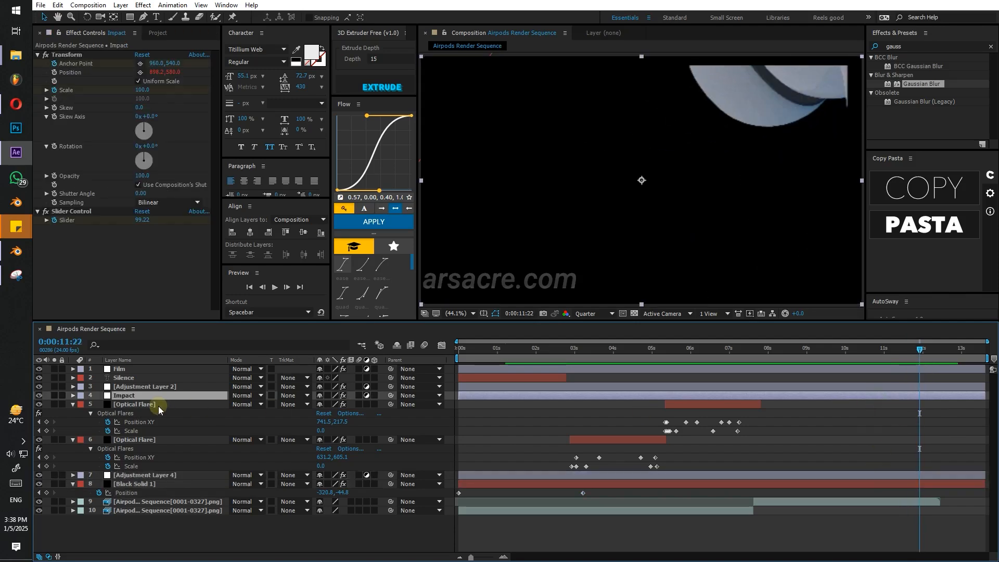
click(147, 476)
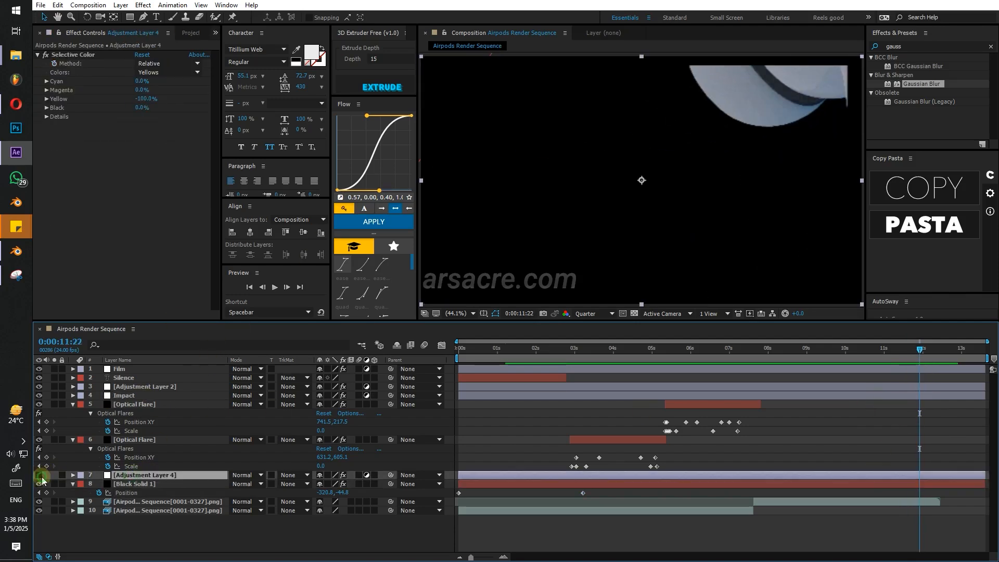
click(39, 502)
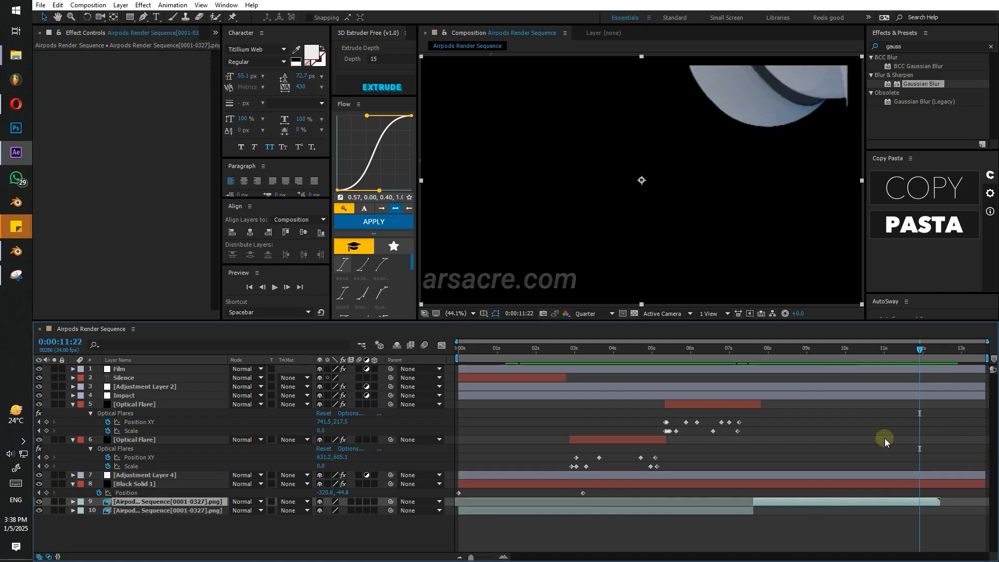
click(888, 397)
key(u)
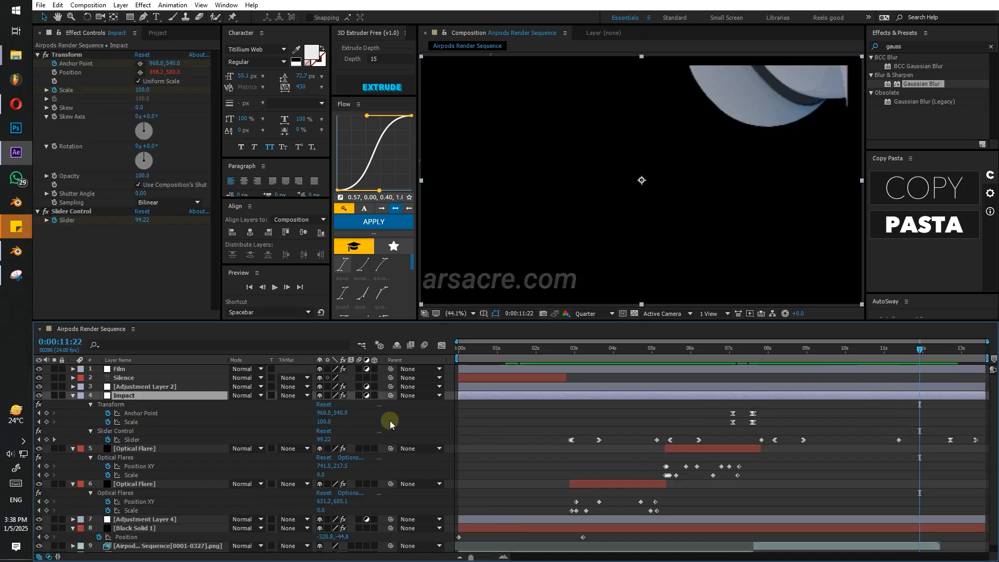
click(324, 405)
key(ctrl+z)
Move Adjustment Layer 2 directly below the Impact layer and enable Repeat Edge Pixels in its Camera Lens Blur.
click(129, 396)
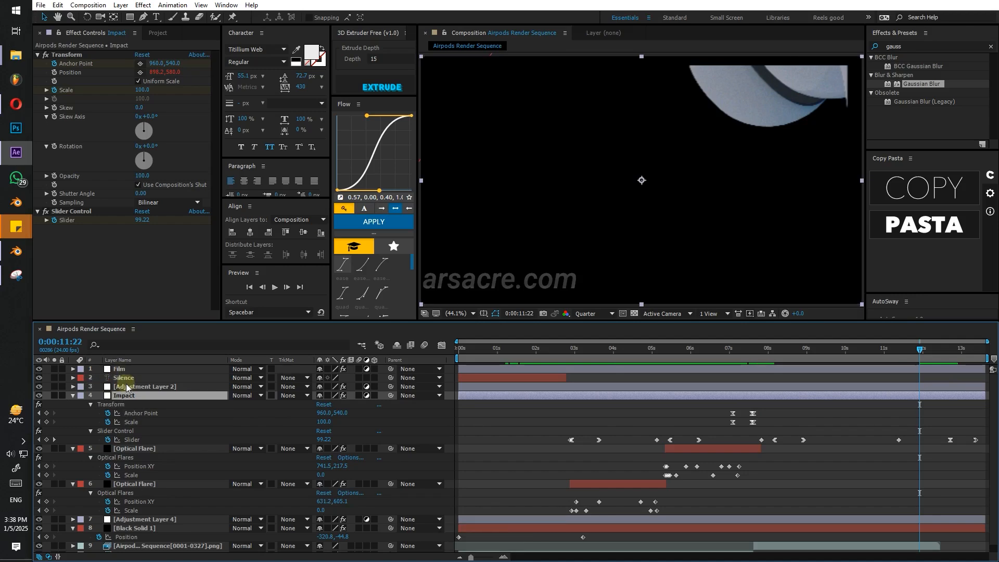
click(128, 387)
click(132, 397)
click(135, 387)
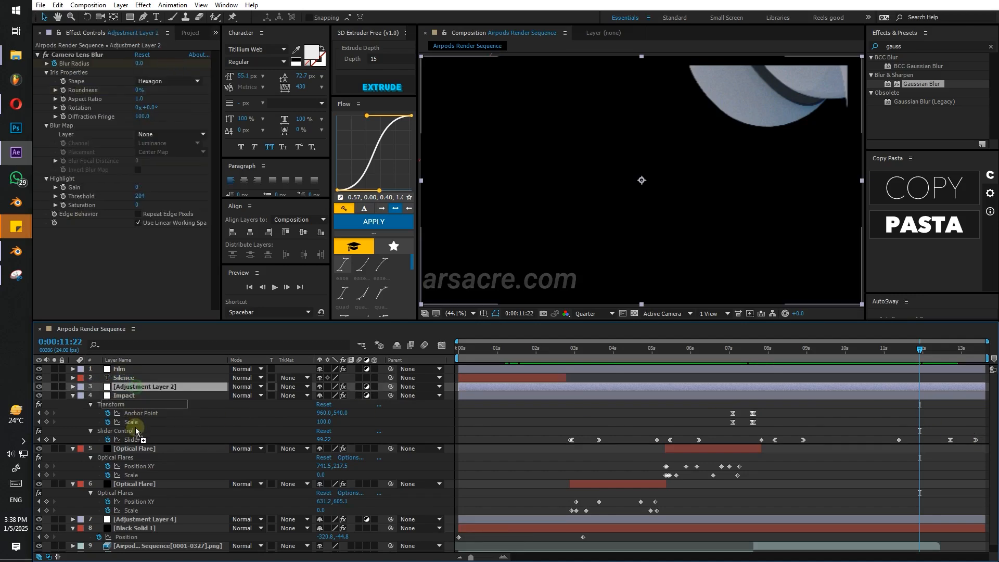
key(ctrl+bracketleft)
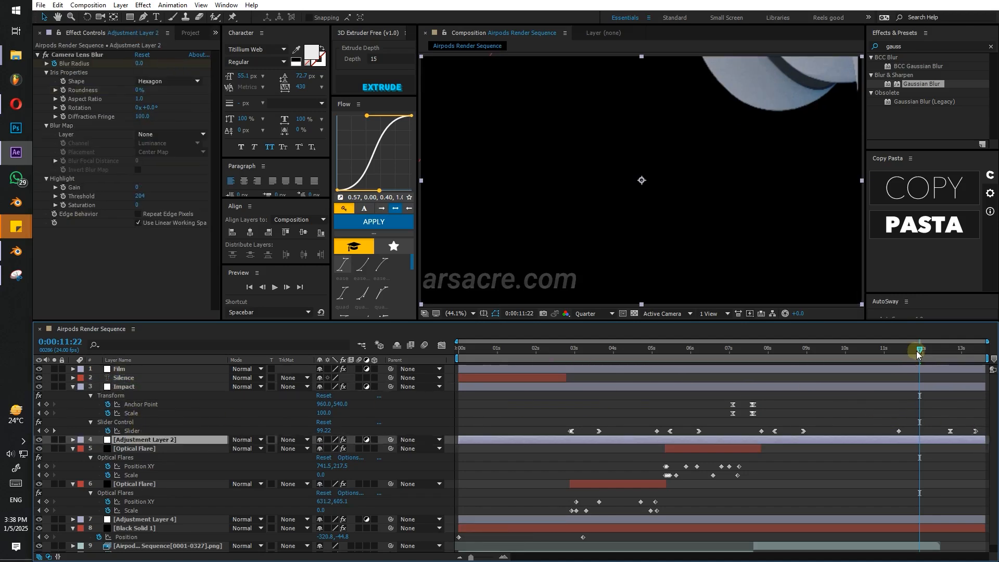
click(144, 216)
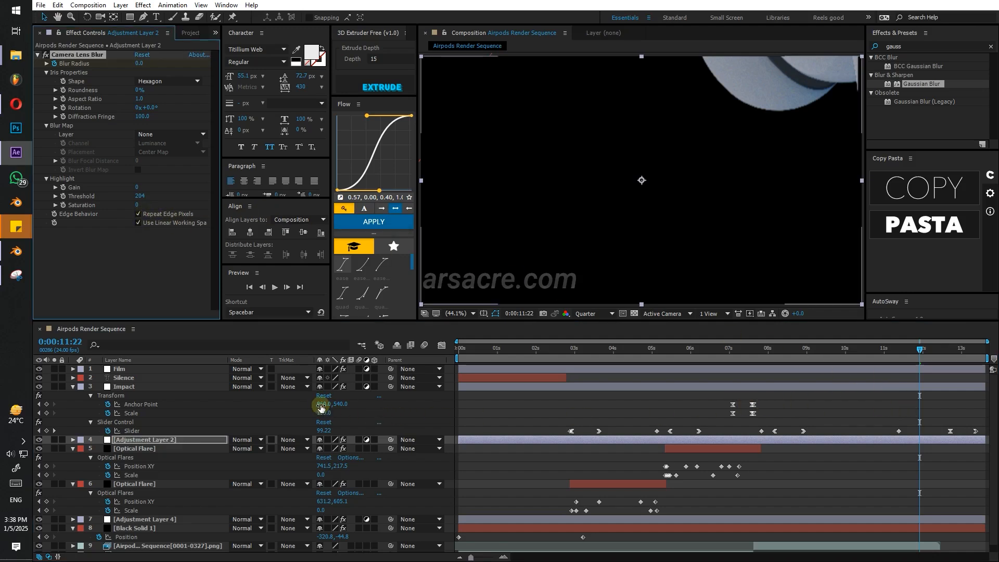
Try shifting the Impact layer's Transform anchor point to 945.6, 540.0 at 0:00:11:22, and undo it.
ctrl+drag(321, 407, 232, 405)
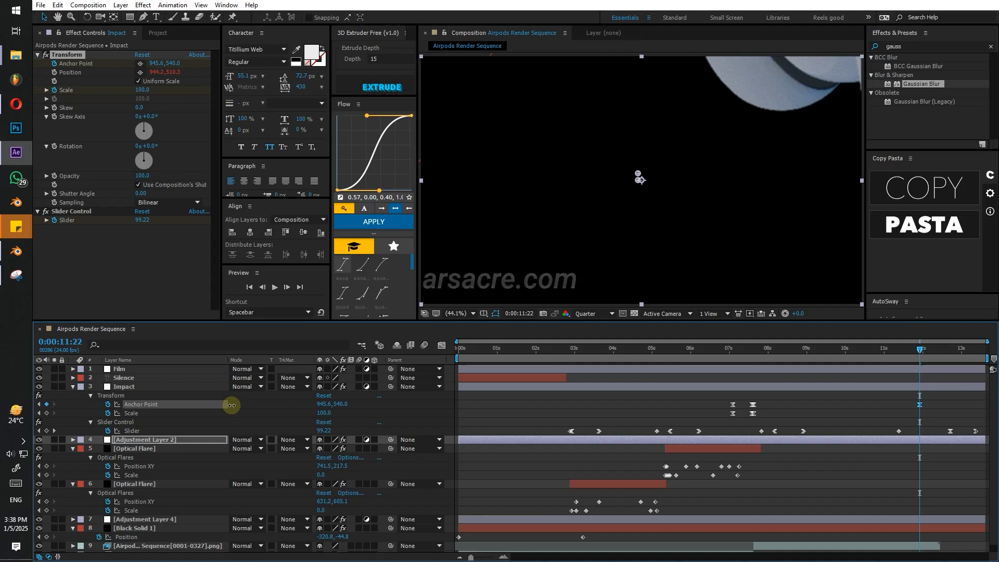
click(748, 390)
drag(931, 353, 925, 360)
key(ctrl+z)
key(ctrl+z)
key(ctrl+z)
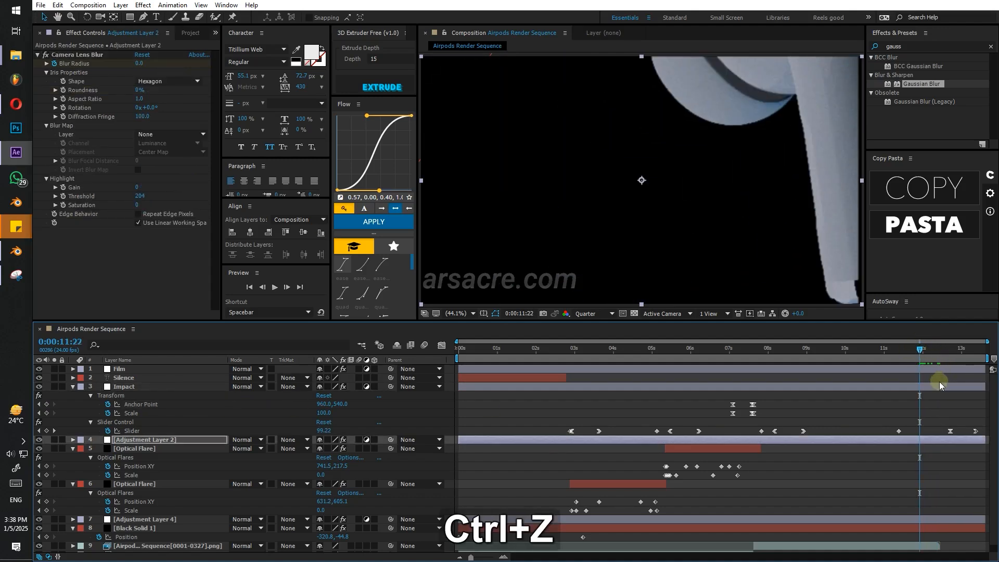
key(ctrl+shift+z)
Delete all of the Impact layer's Slider keyframes after the 11-second mark and scrub through that section to check.
click(950, 432)
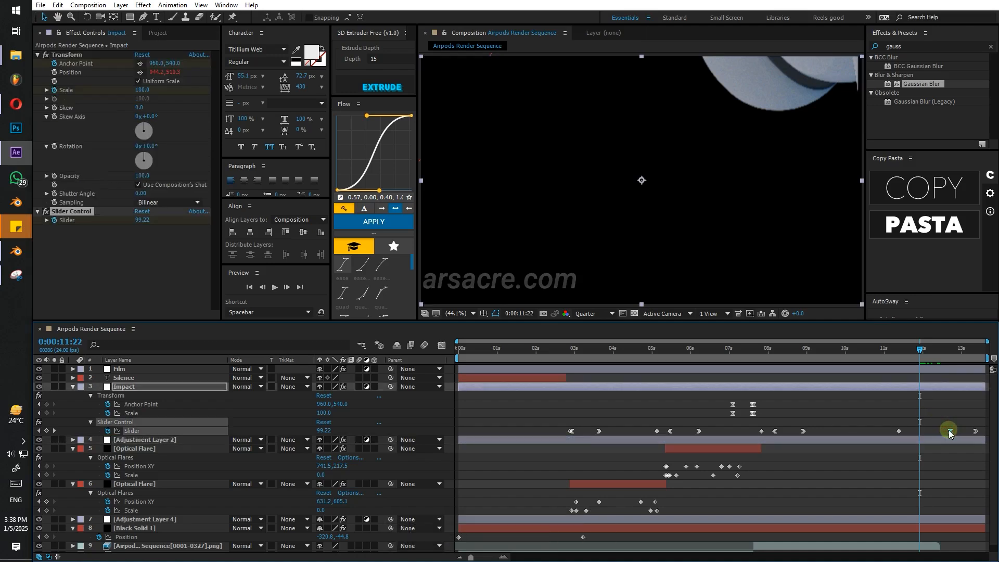
key(Delete)
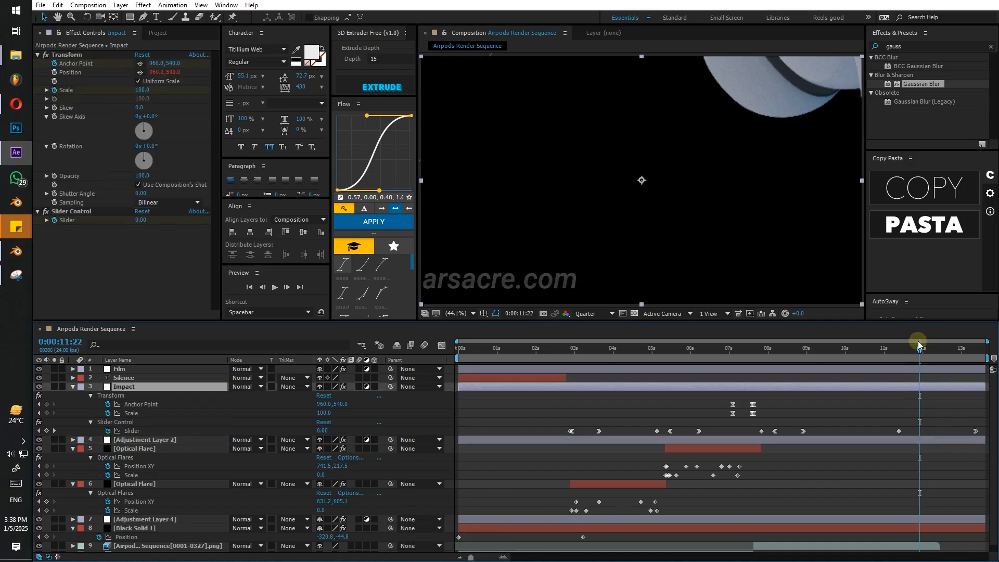
drag(885, 416, 991, 442)
key(Delete)
drag(841, 348, 907, 387)
Create a new adjustment layer at the top of the stack and apply the Deep Glow effect to it.
key(ctrl+alt+y)
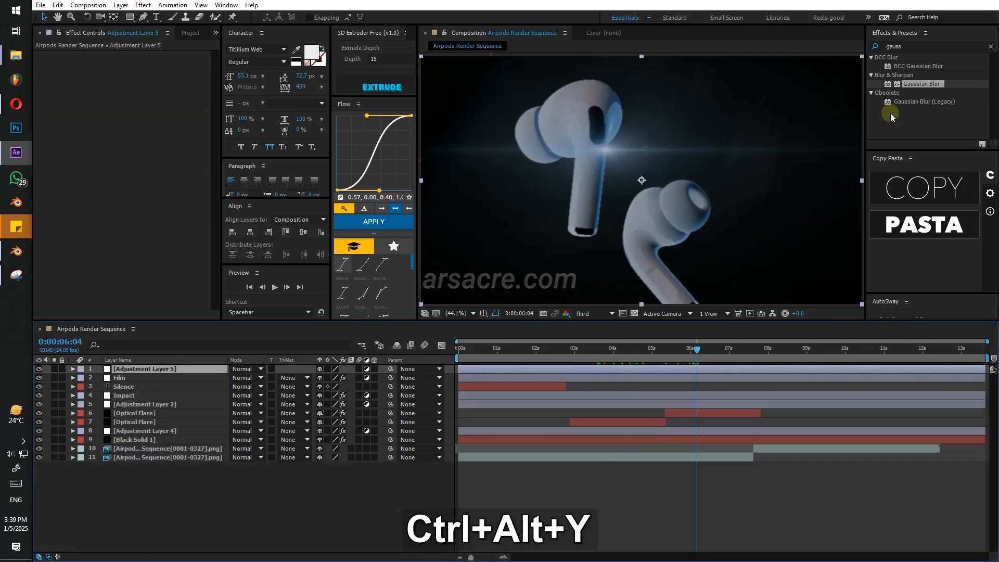
click(891, 47)
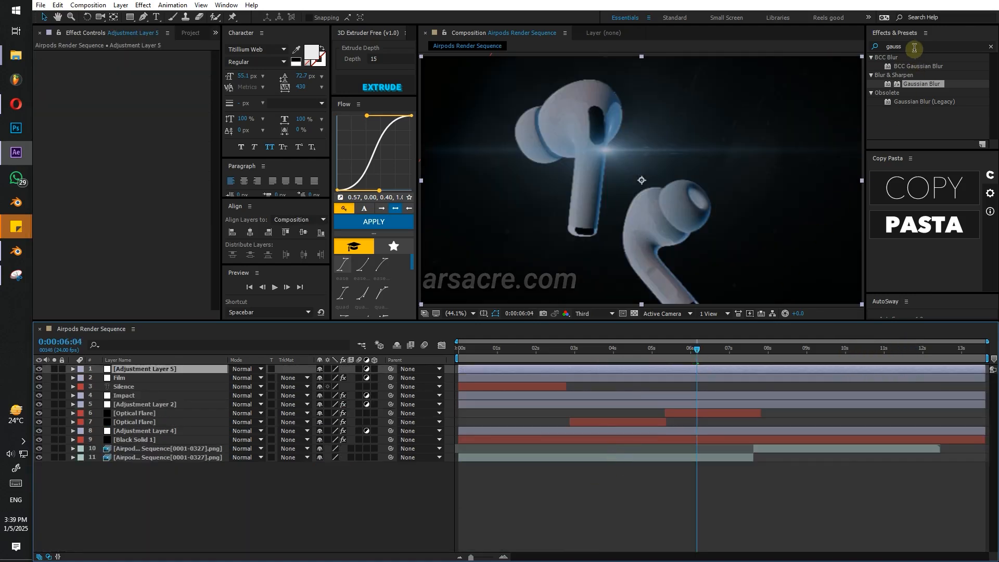
text(deep)
drag(909, 119, 570, 144)
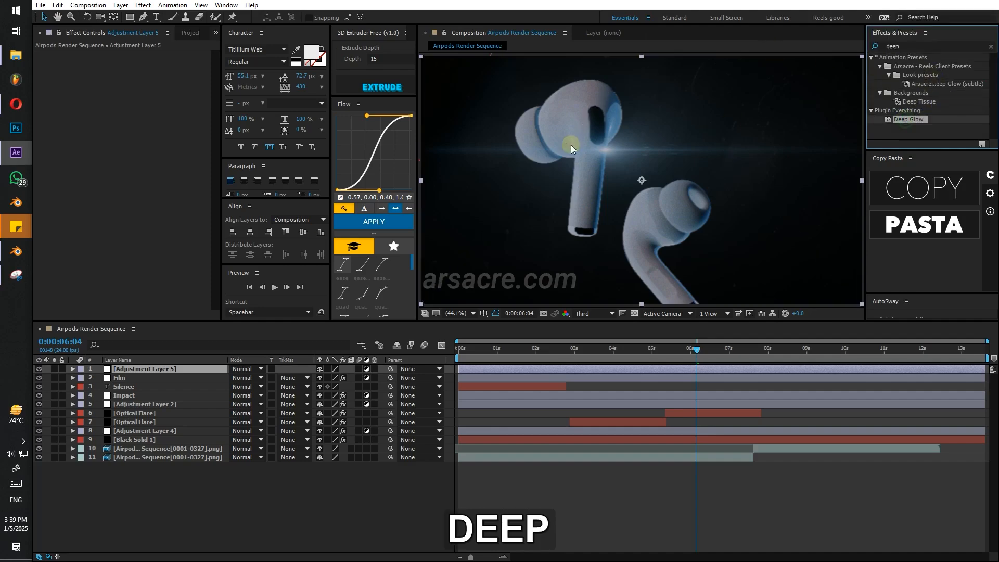
Set Deep Glow's exposure to 0.69 and aspect ratio to 2.00, enable its angle and tilt it to about -26°.
drag(141, 82, 127, 83)
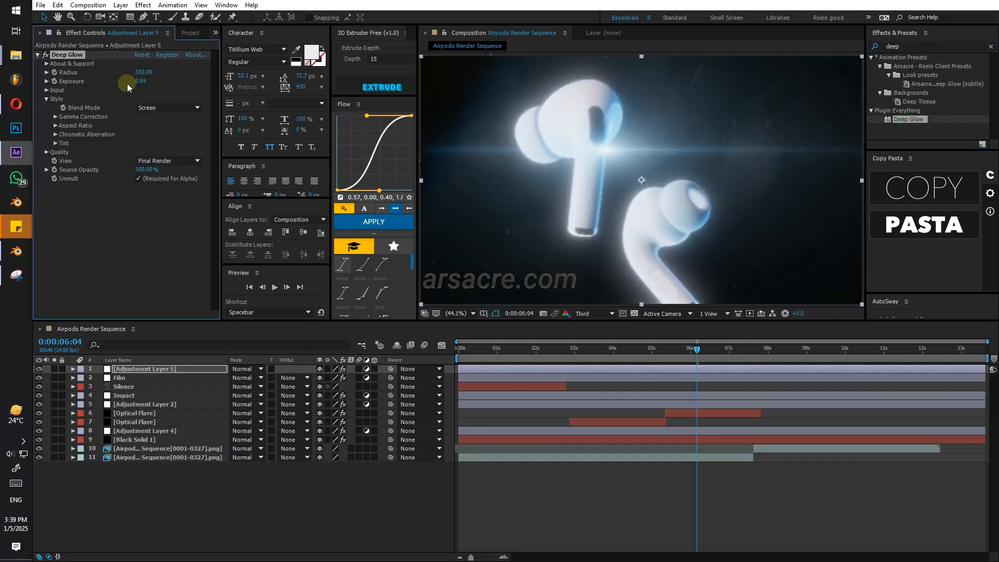
click(55, 126)
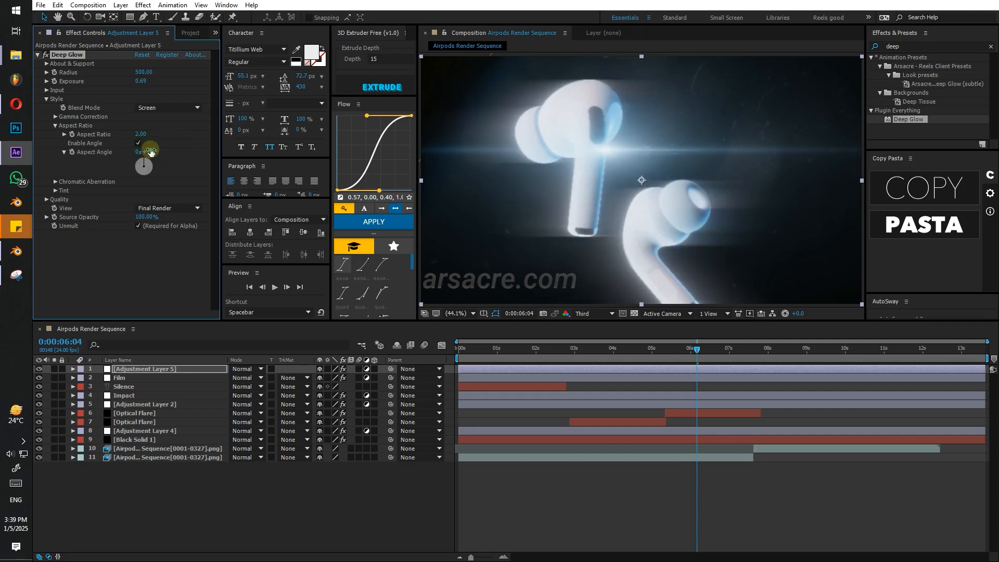
mouse_move(150, 151)
mouse_down()
mouse_move(169, 149)
mouse_move(140, 152)
mouse_up()
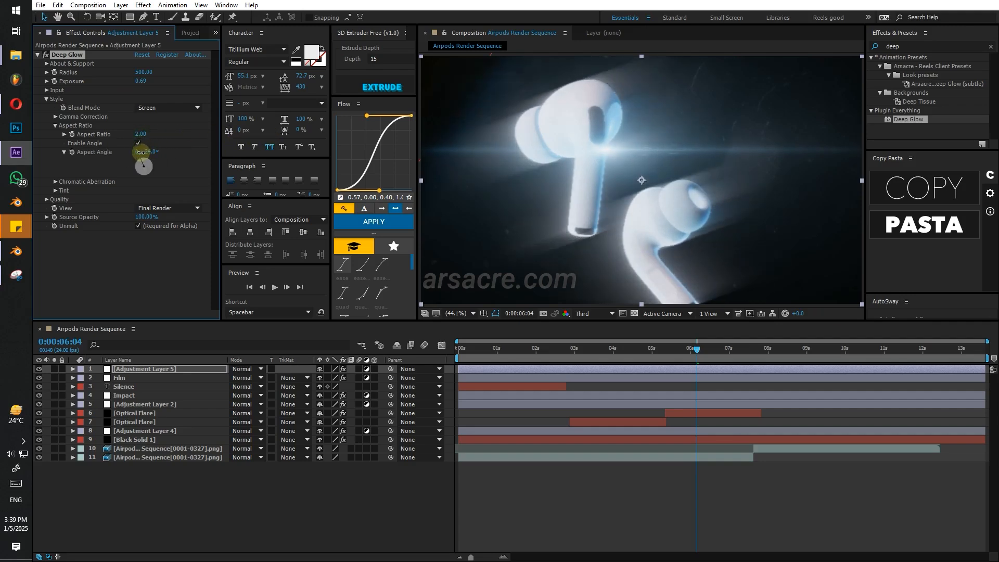
Move Adjustment Layer 5 below the Film layer and reduce its Deep Glow to radius 194 and exposure 0.39.
drag(120, 368, 134, 383)
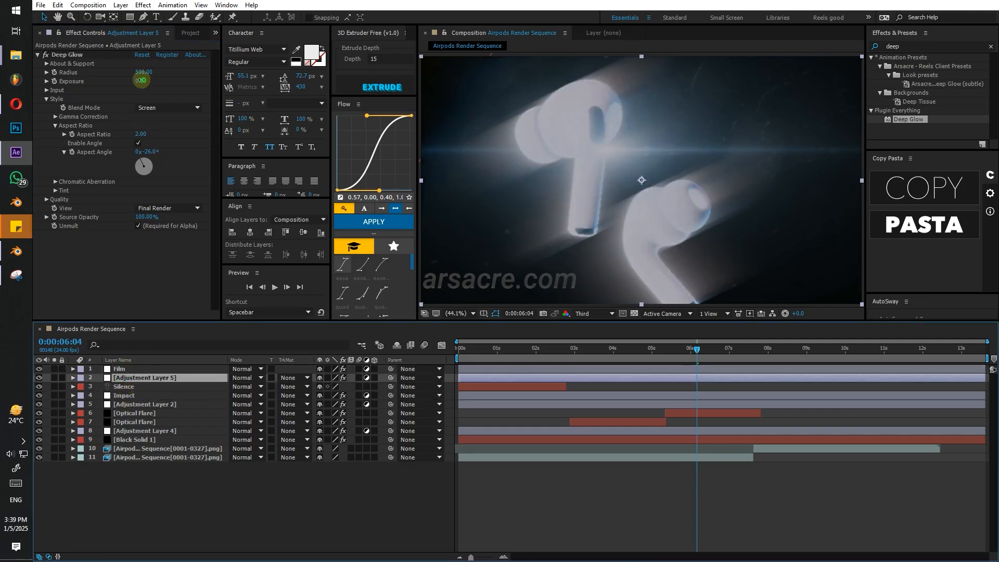
drag(140, 79, 2, 90)
Enable Deep Glow's tint and set the tint color to the blue 3199AF.
click(56, 190)
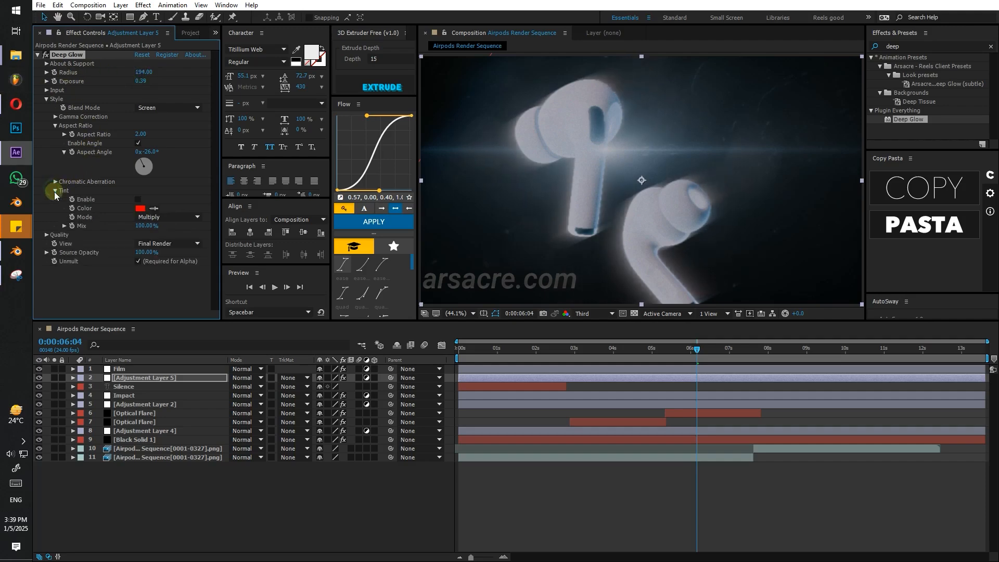
click(143, 211)
click(436, 460)
drag(373, 473, 357, 488)
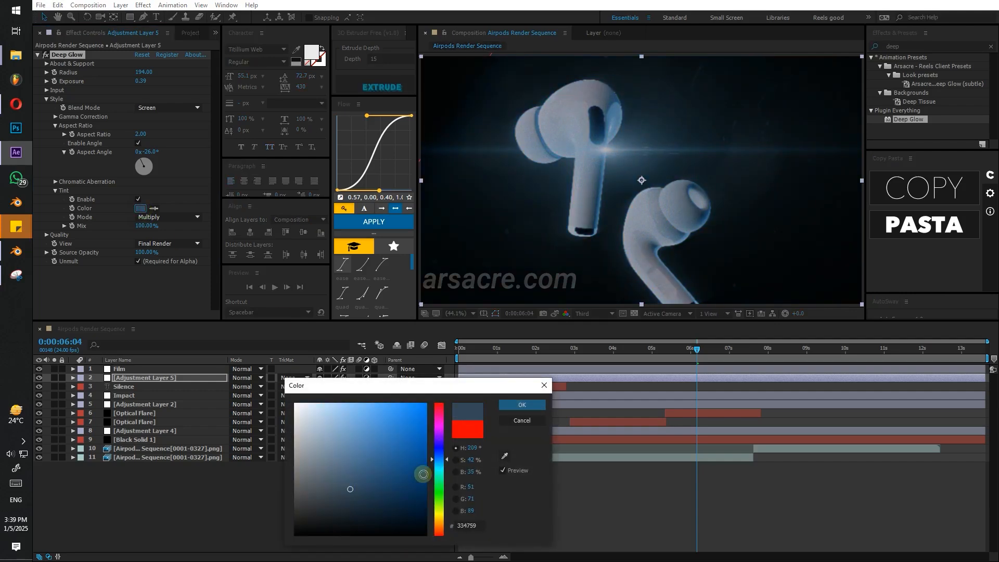
click(439, 472)
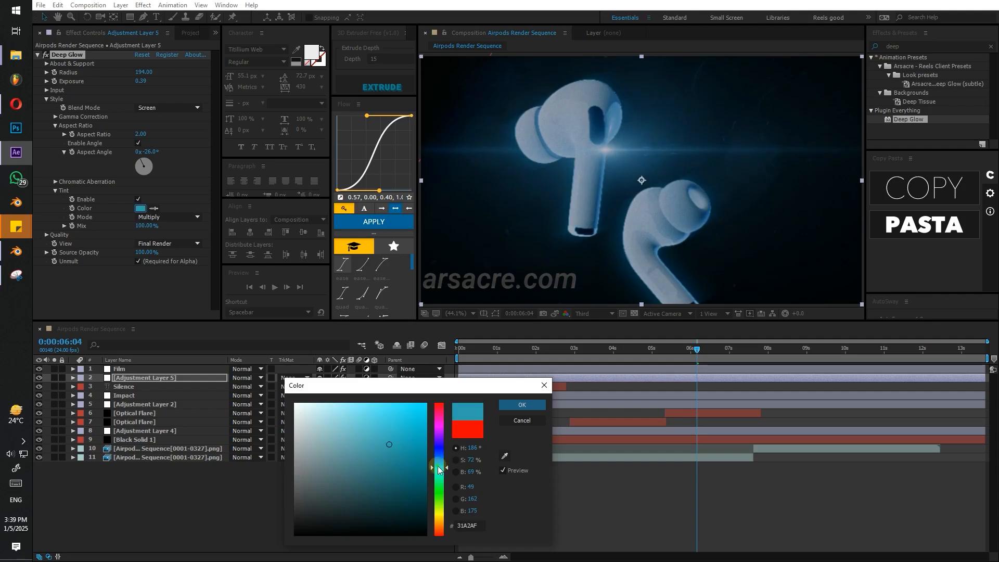
drag(438, 470, 443, 468)
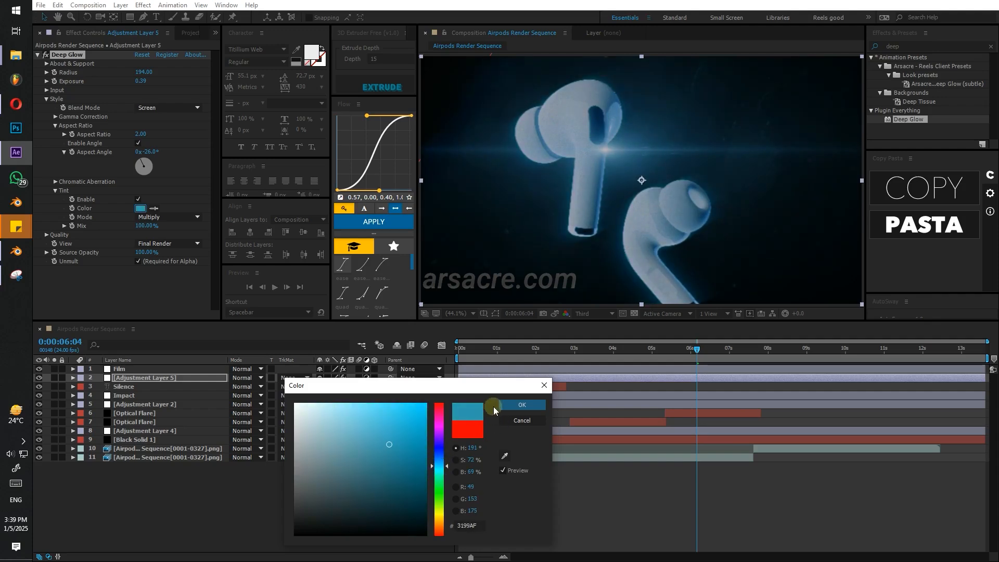
click(518, 406)
Set the Deep Glow tint mode to Soft Light and change the tint color to the dark teal 24584F.
click(166, 217)
click(164, 240)
click(167, 217)
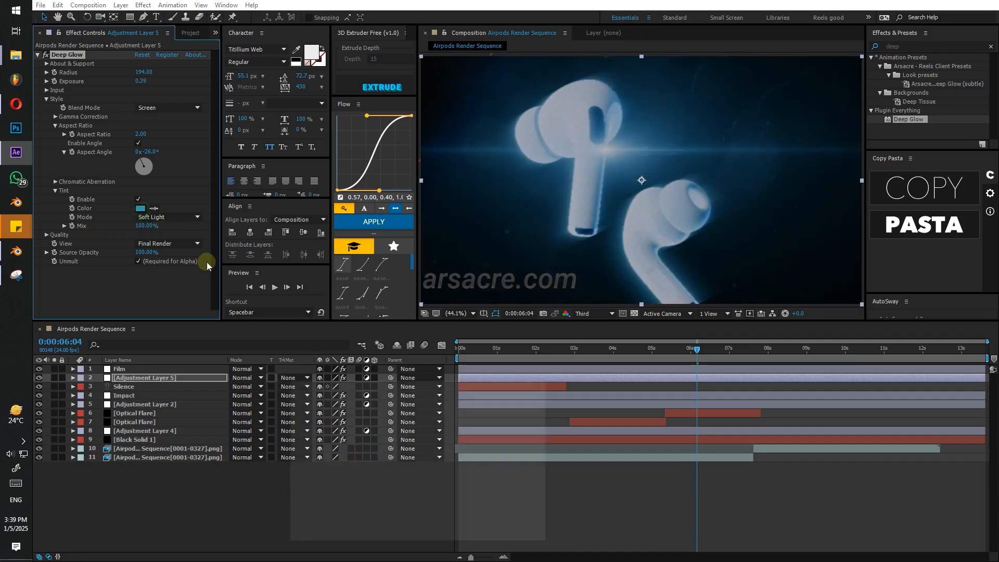
drag(394, 482, 373, 489)
drag(440, 463, 437, 470)
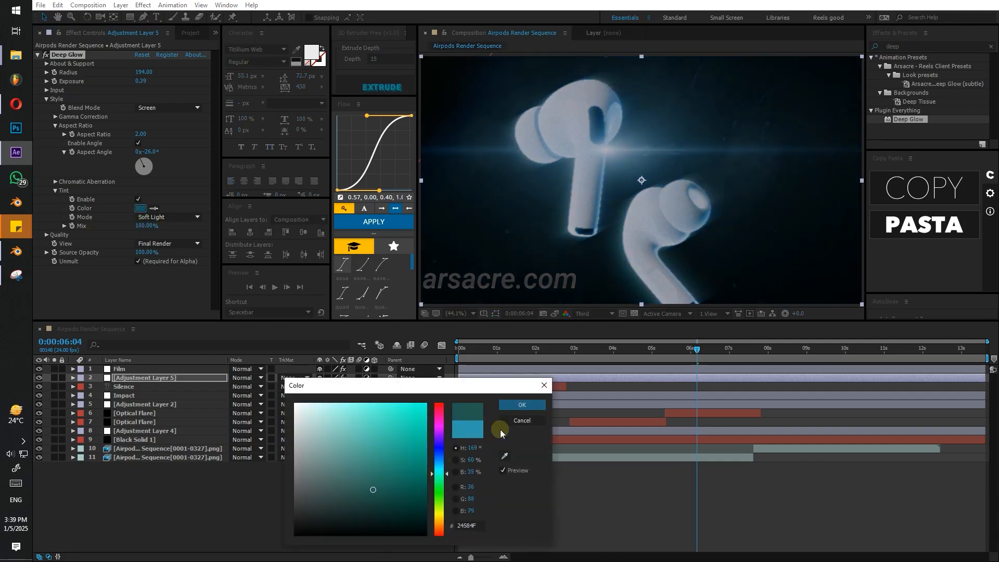
click(513, 407)
Disable the Curves 2 effect on the Film layer and compare the image with and without Adjustment Layer 5.
click(155, 370)
click(39, 54)
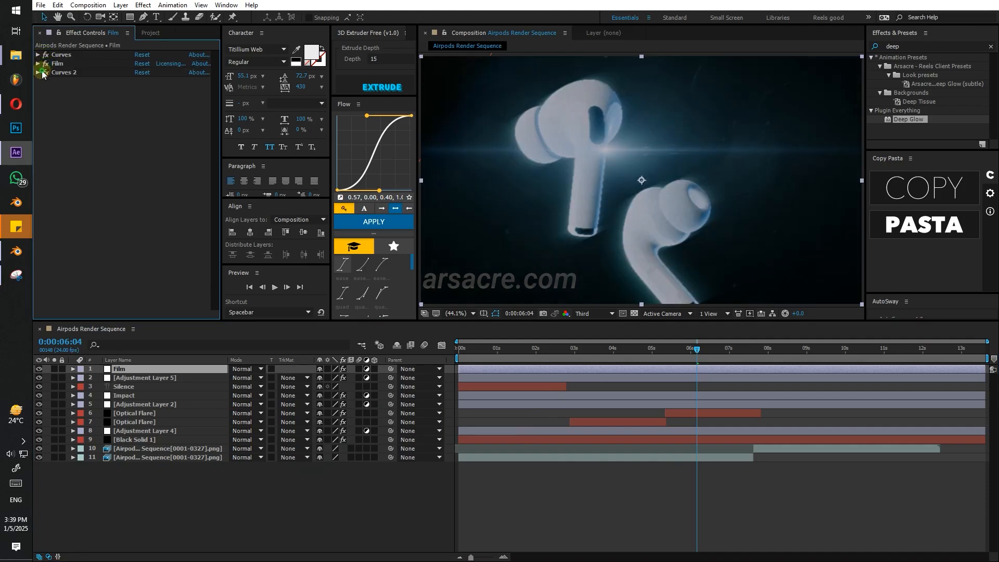
click(39, 378)
click(38, 378)
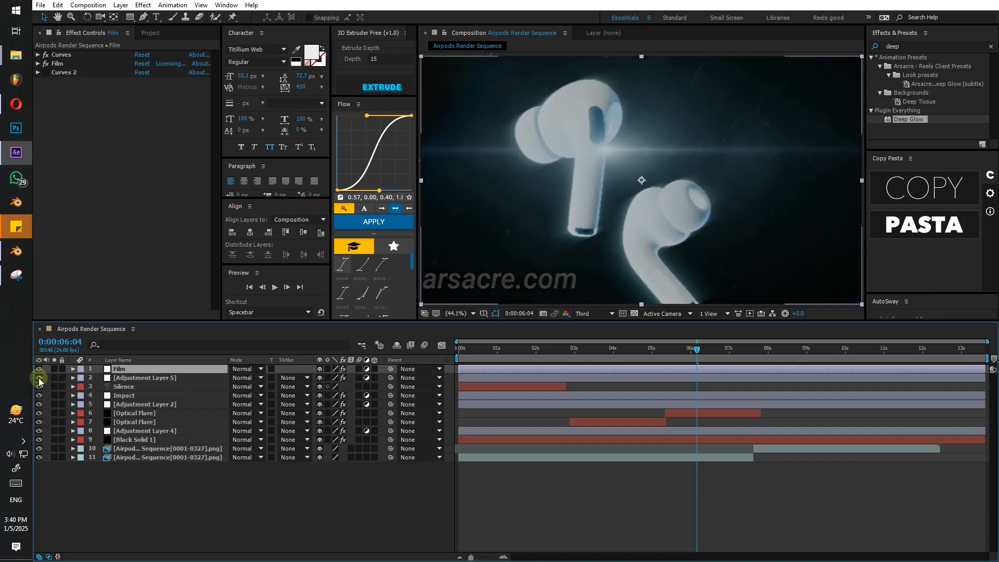
Lower the opacity of Adjustment Layer 5 to 27%.
click(112, 379)
key(t)
click(322, 386)
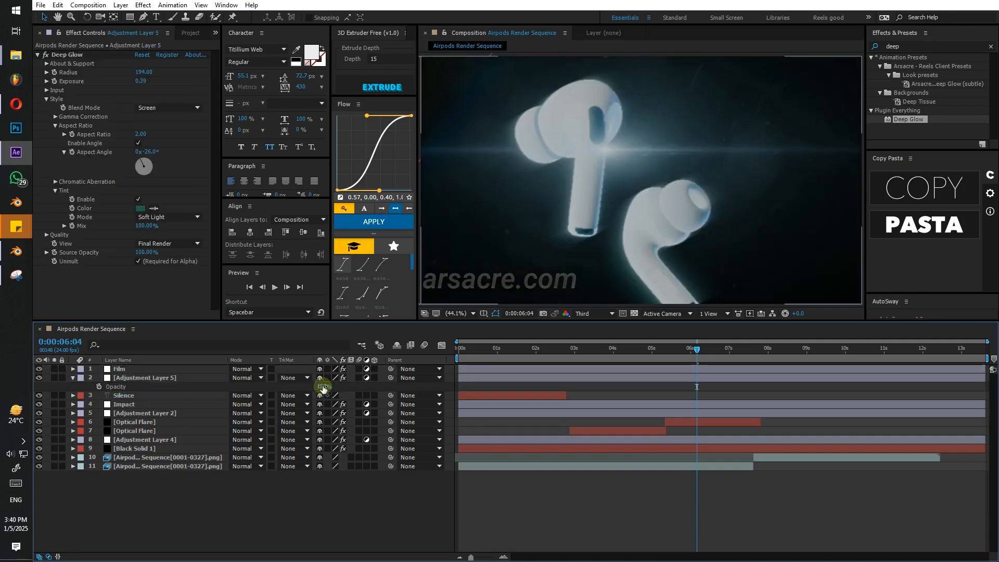
Rename Adjustment Layer 5 as "deep glow".
click(186, 378)
text(deo gliow)
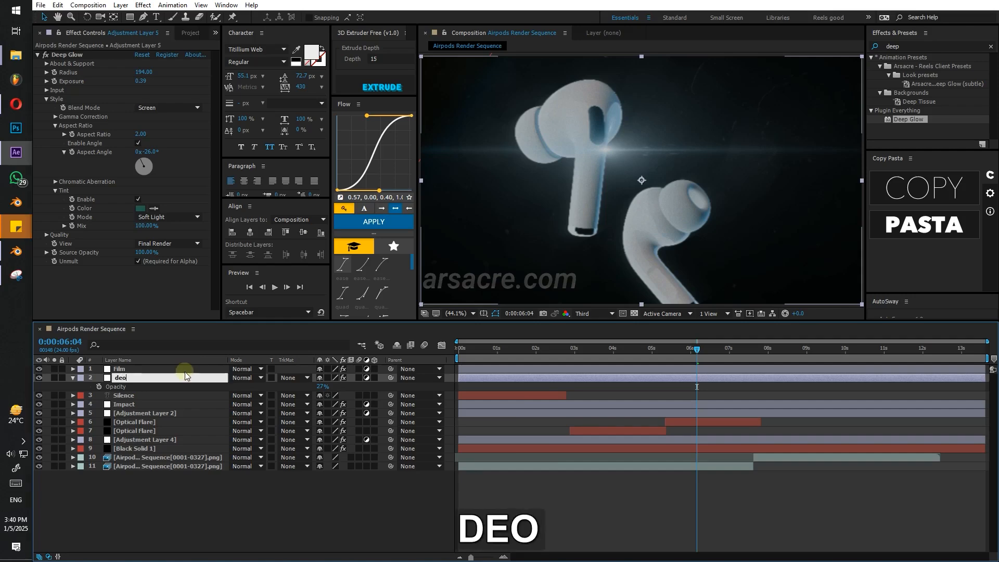
key(Return)
key(Return)
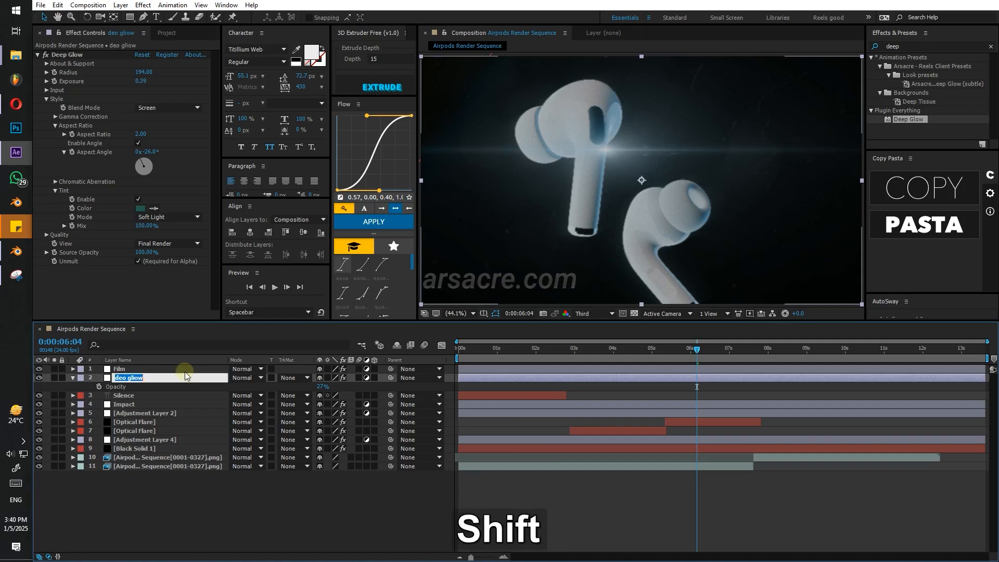
text(deep glow)
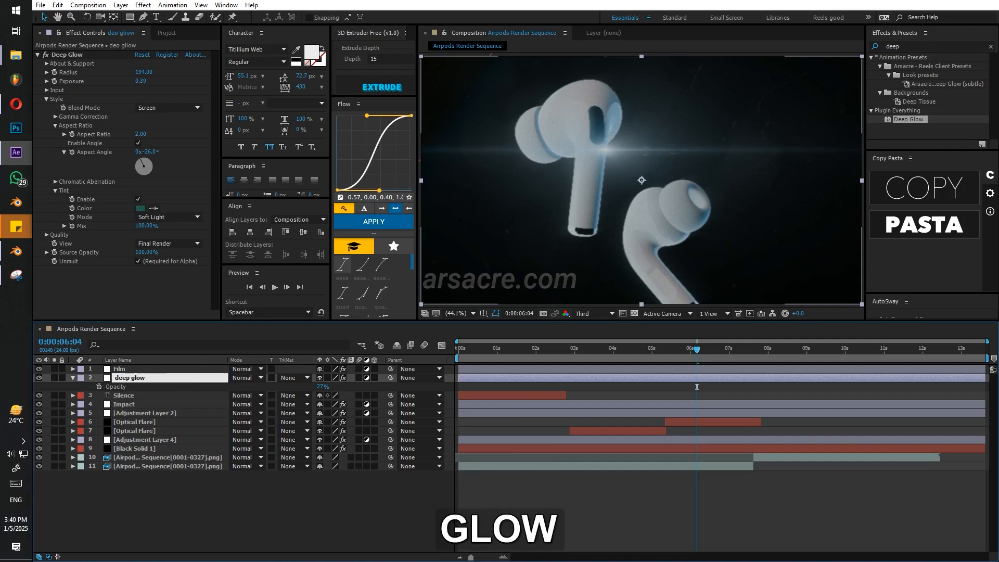
key(Return)
Try several negative stocks in the Film layer's Film effect and settle on Fujifilm F125.
click(119, 368)
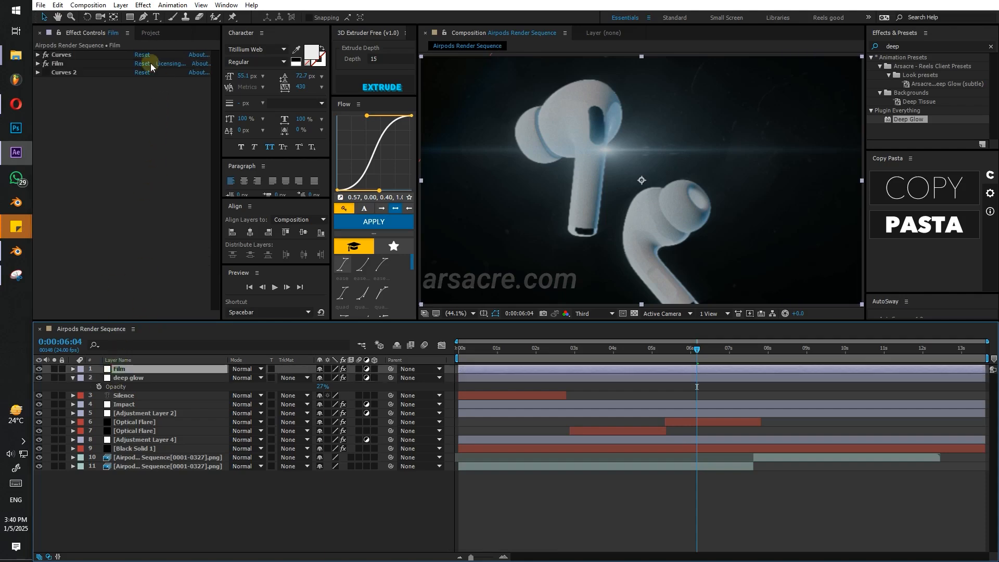
click(37, 63)
click(160, 91)
click(170, 115)
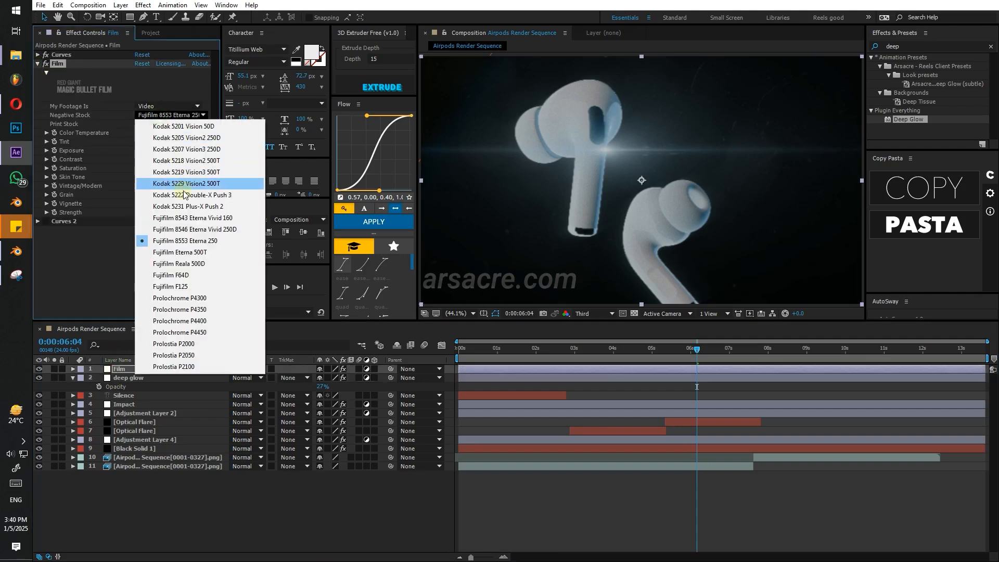
click(202, 219)
click(198, 116)
click(195, 263)
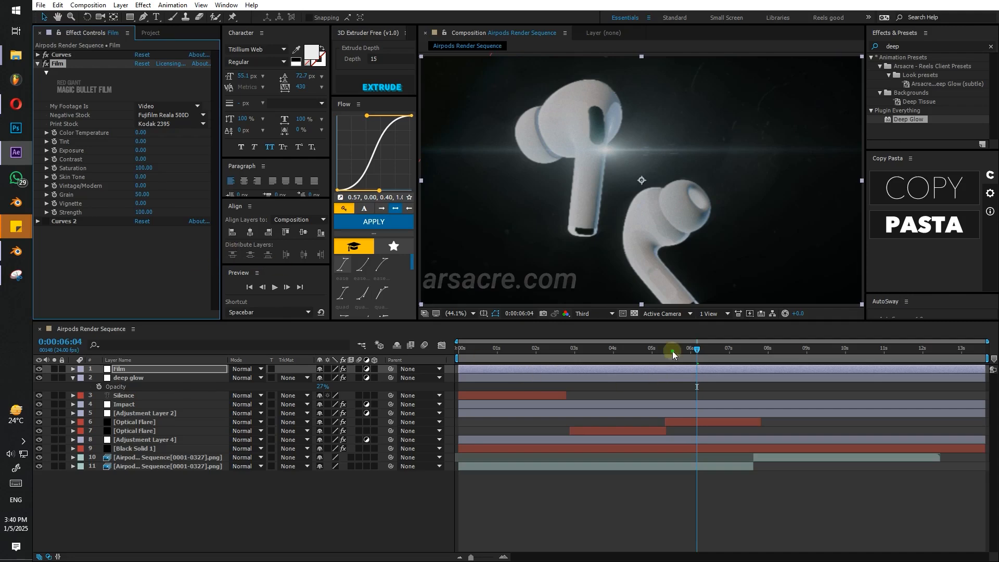
drag(673, 351, 702, 358)
click(170, 115)
click(186, 259)
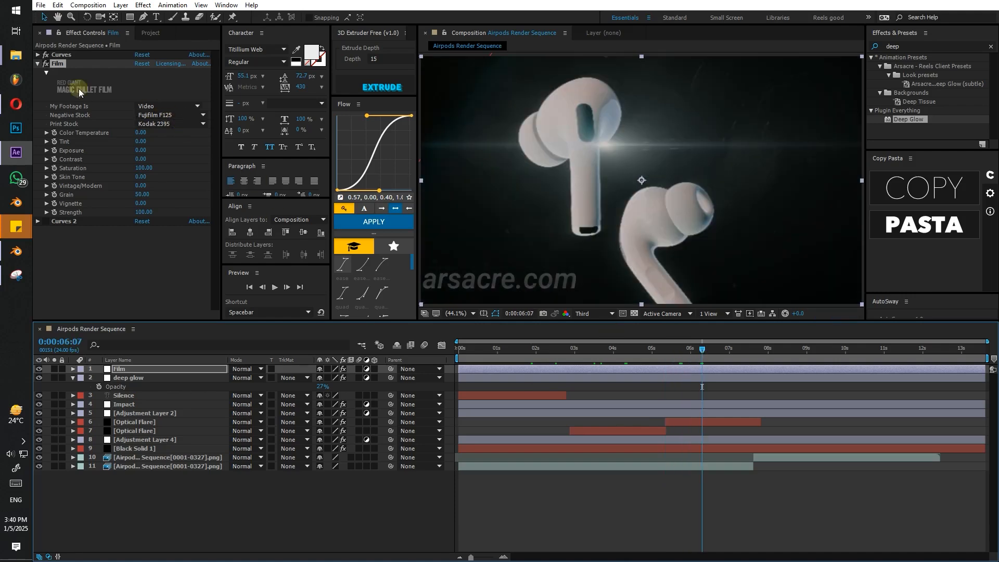
Disable the Film layer's first Curves effect, enable Curves 2, and reshape its RGB curve with lowered highlights and darker shadows.
click(46, 56)
click(37, 222)
scroll(105, 256, down, 3)
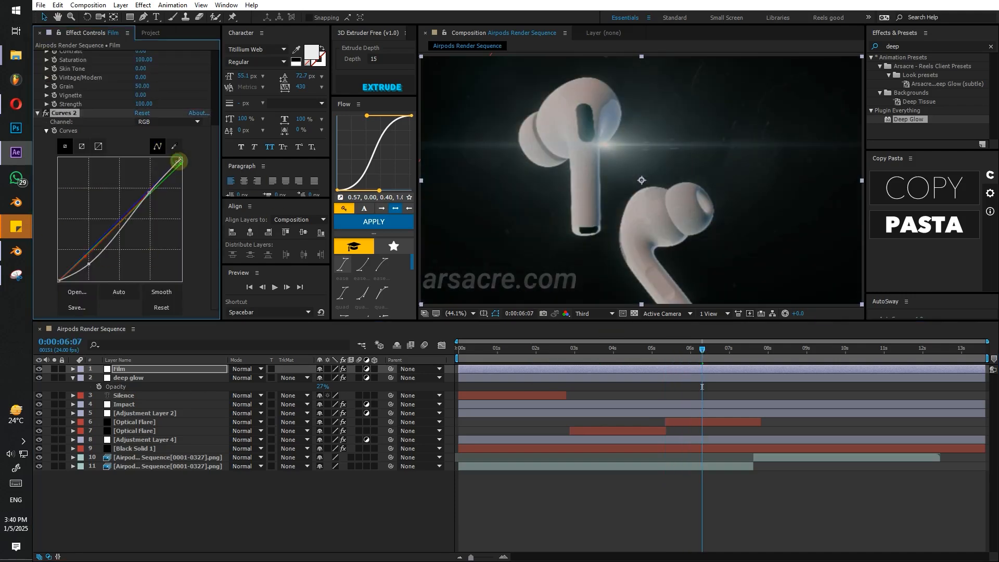
drag(180, 160, 159, 211)
mouse_move(96, 260)
mouse_down()
mouse_move(84, 220)
mouse_move(94, 263)
mouse_up()
mouse_move(153, 205)
mouse_down()
mouse_move(147, 218)
mouse_move(151, 195)
mouse_up()
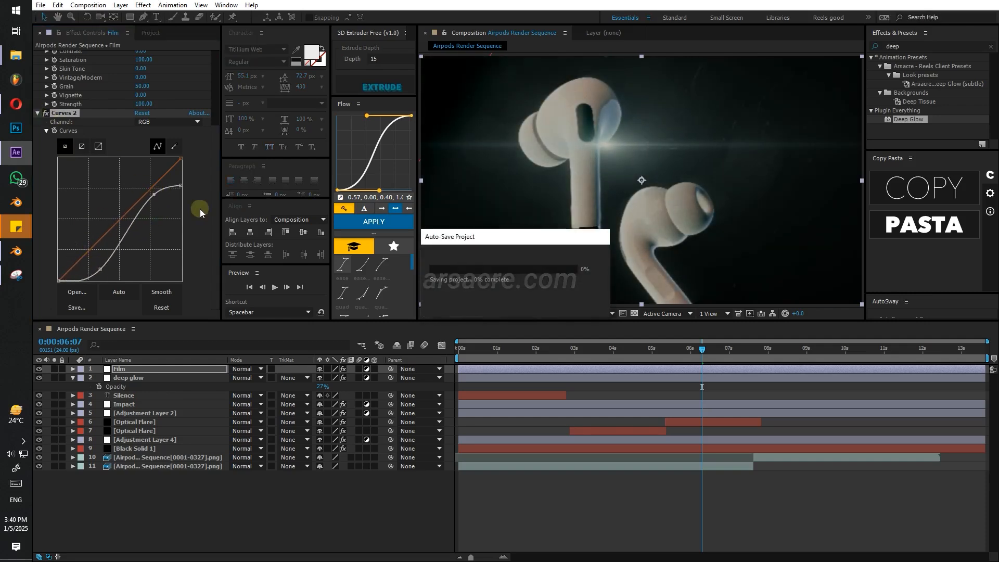
Lower the Film effect's exposure to -0.20 and try adjusting its color temperature.
click(37, 113)
drag(144, 177, 134, 153)
key(ctrl+z)
click(142, 147)
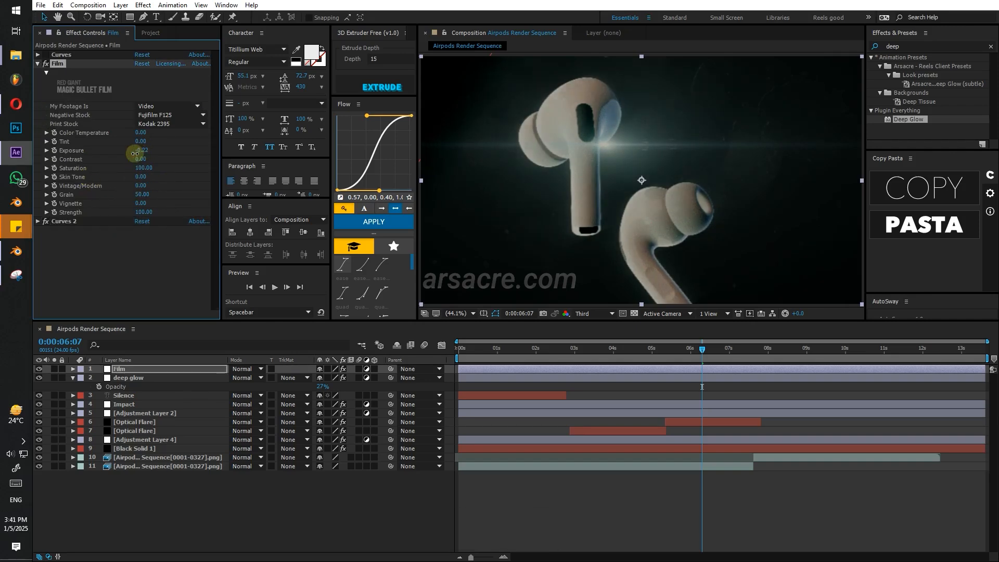
key(ctrl+z)
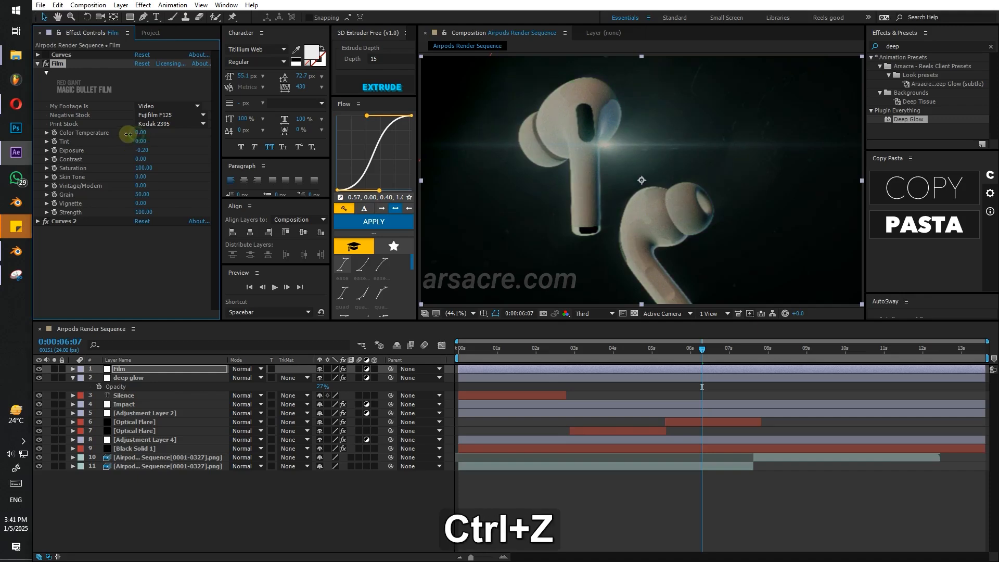
drag(131, 135, 134, 136)
Try to move both Optical Flare layers to the top of the layer stack.
click(126, 430)
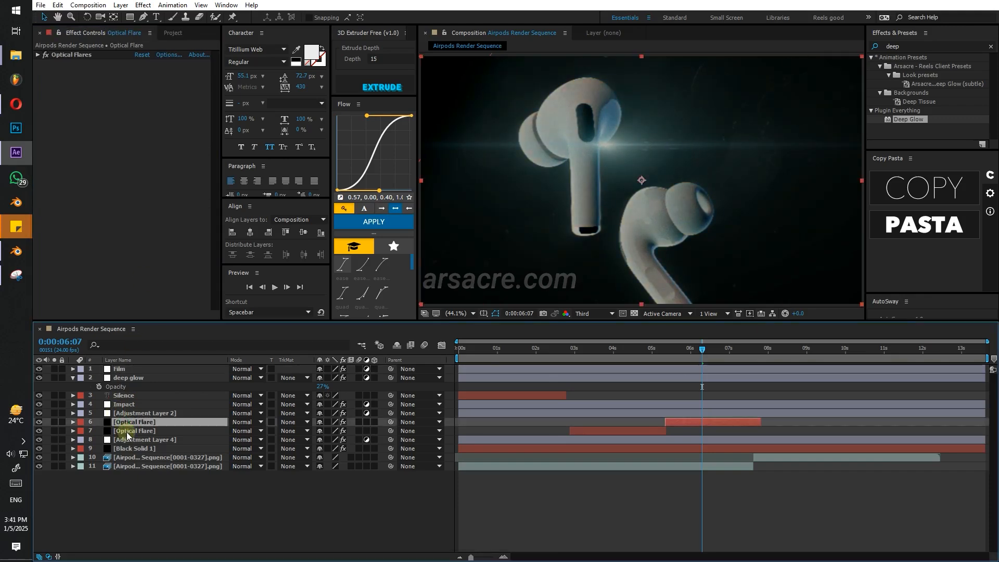
shift+click(123, 422)
drag(123, 422, 147, 367)
key(ctrl+z)
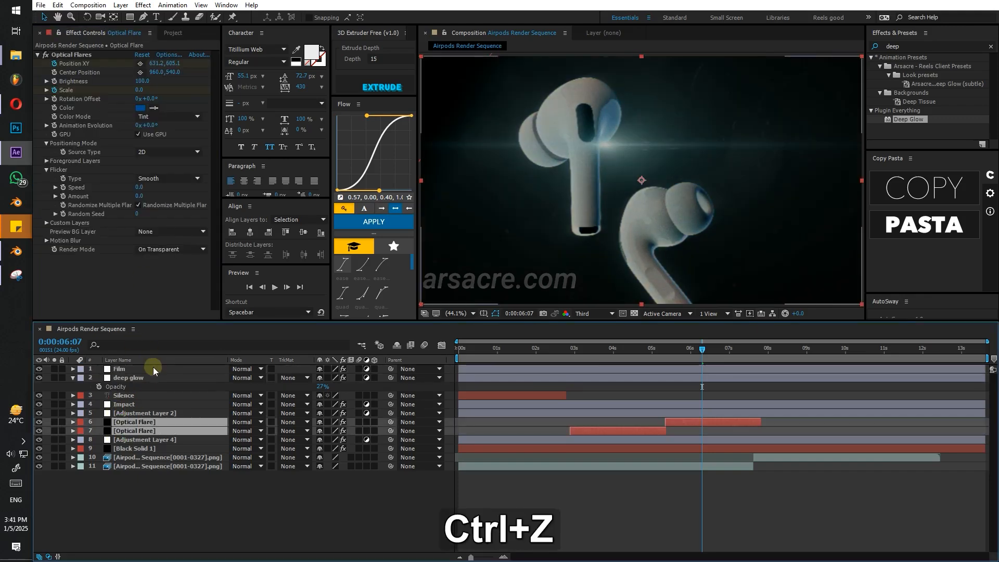
Save the project and preview the earbud animation between about 6 and 8 seconds.
key(ctrl+s)
key(space)
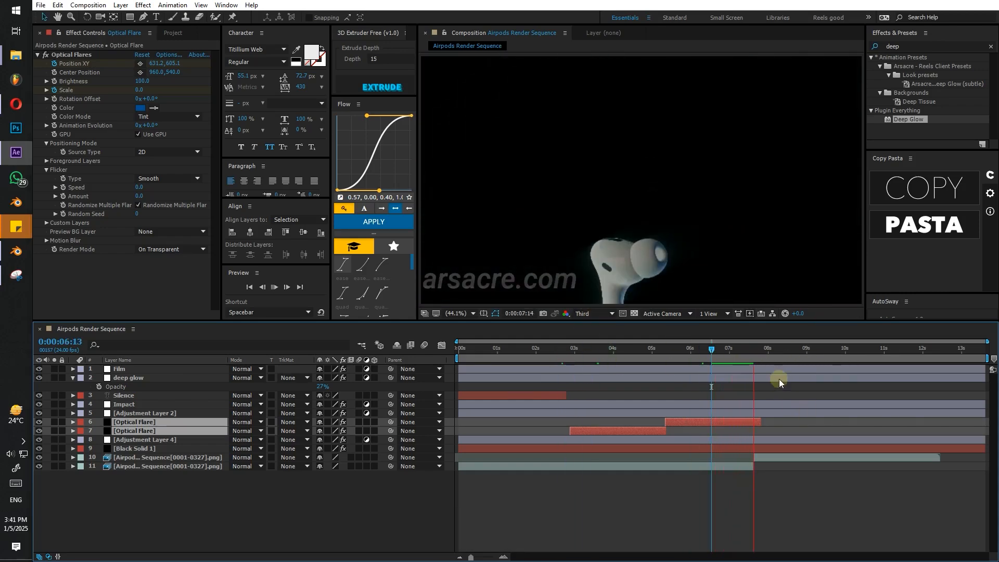
click(763, 349)
key(space)
click(774, 351)
key(space)
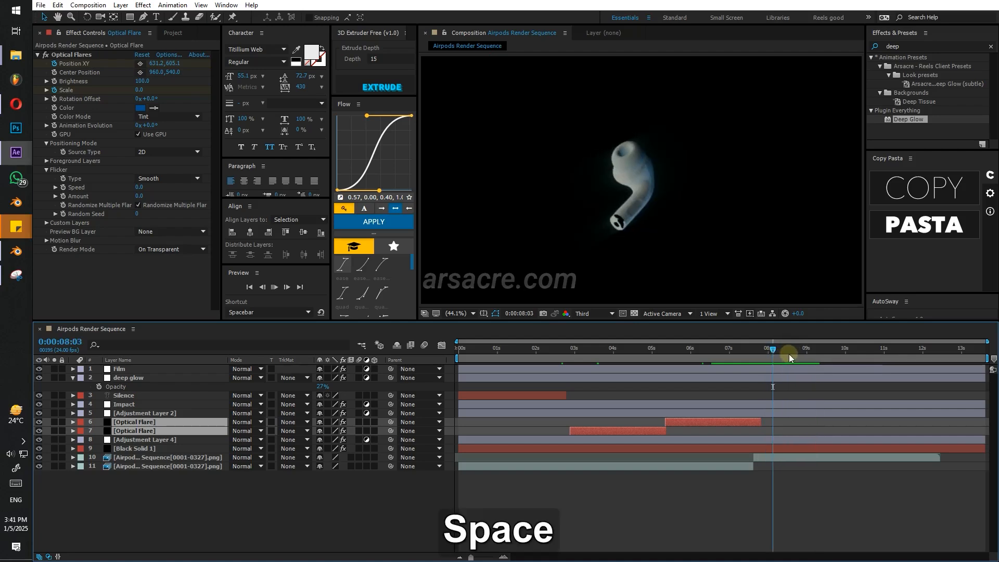
click(768, 352)
key(space)
Duplicate the second Airpods sequence layer and keyframe the copy's scale from 100% at 0:00:08:02 to 181.7% at 0:00:08:11.
click(764, 355)
drag(763, 355, 770, 361)
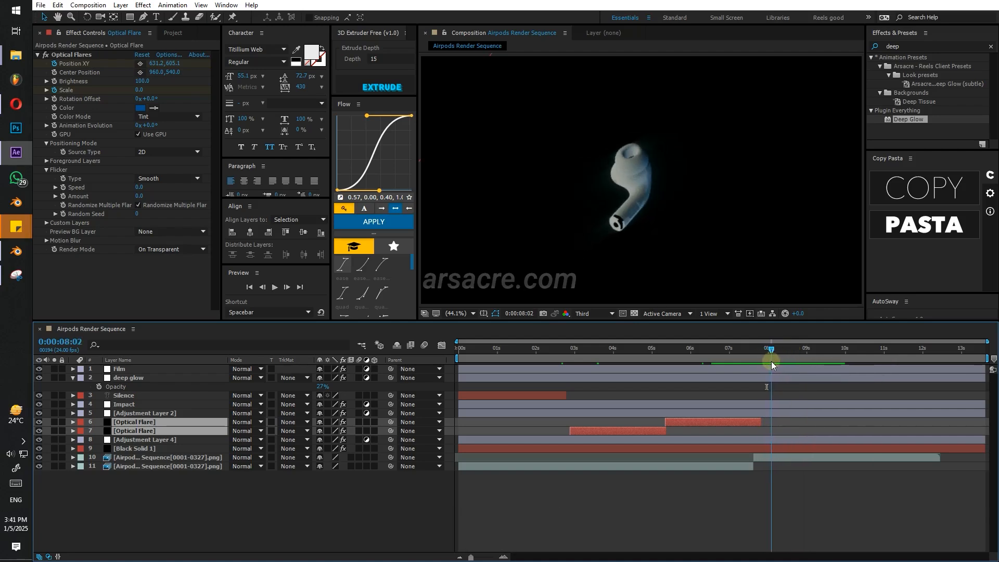
click(770, 460)
key(ctrl+d)
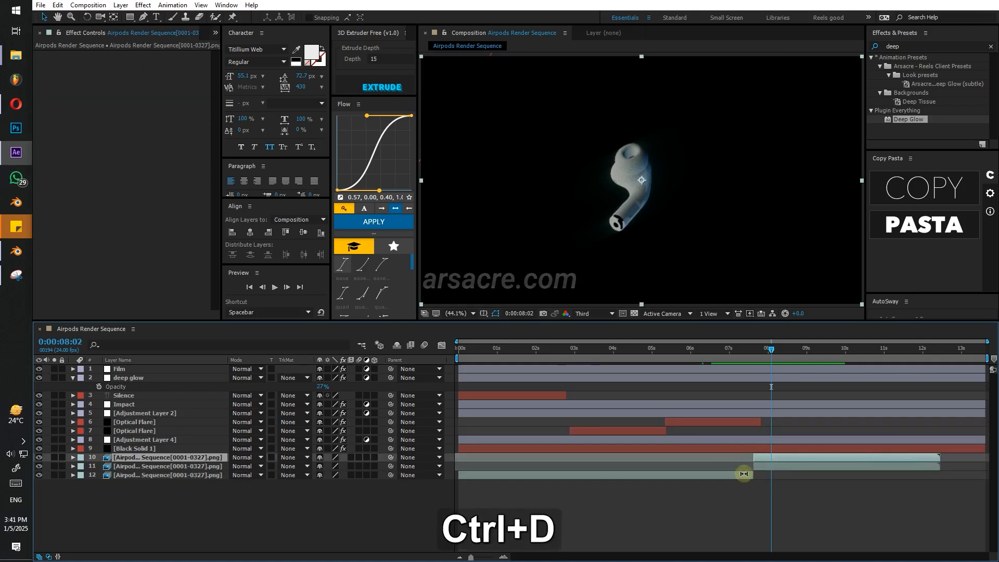
key(s)
click(98, 466)
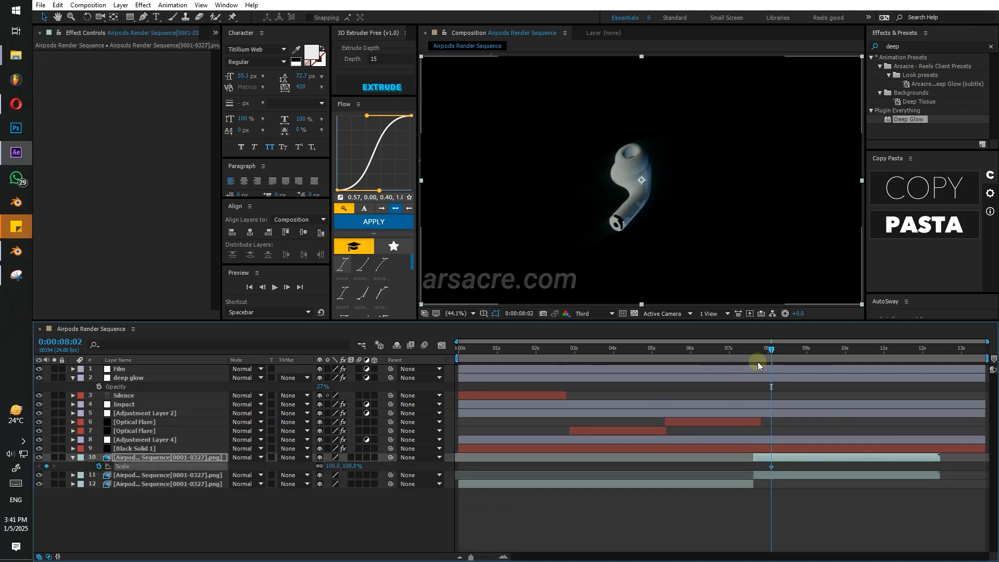
click(785, 353)
ctrl+drag(351, 466, 779, 471)
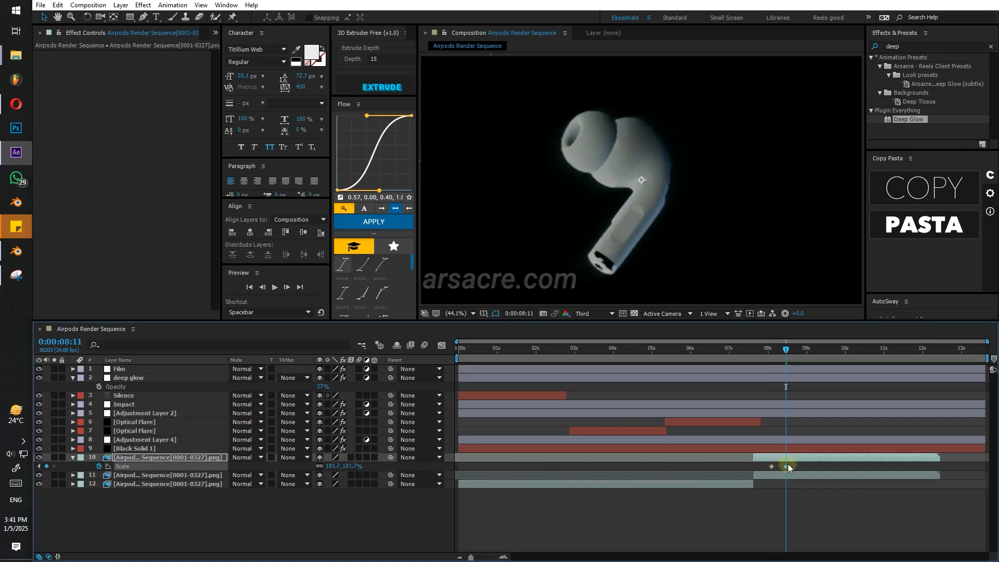
Trim the duplicated sequence layer around its scale animation and keyframe its opacity at 40% at the clip's start.
key(bracketright)
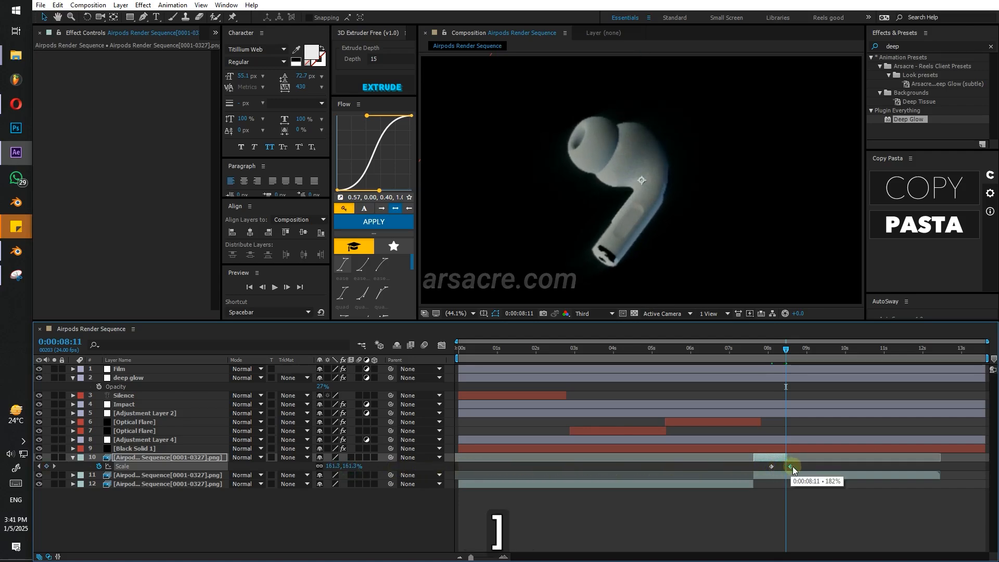
drag(786, 457, 792, 459)
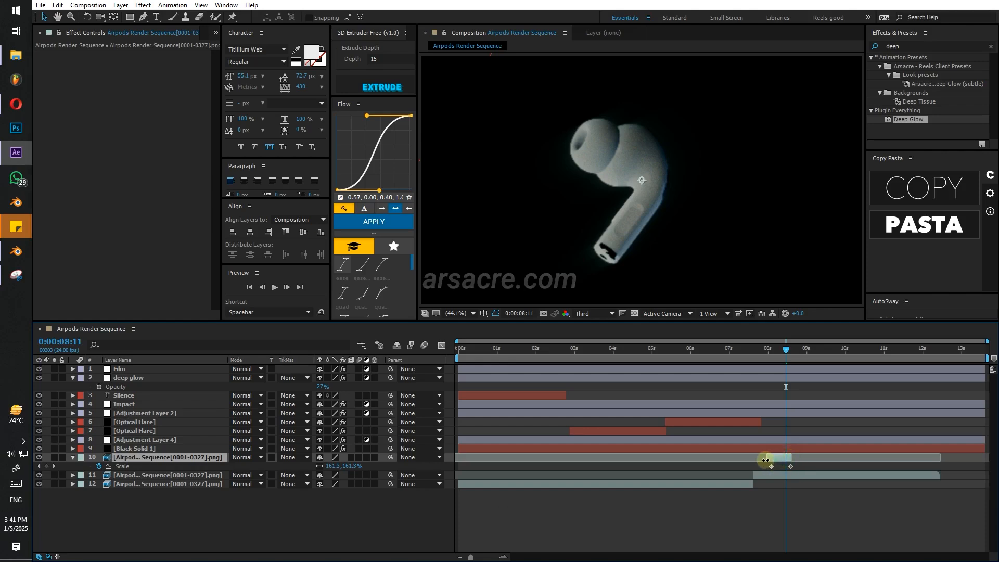
key(t)
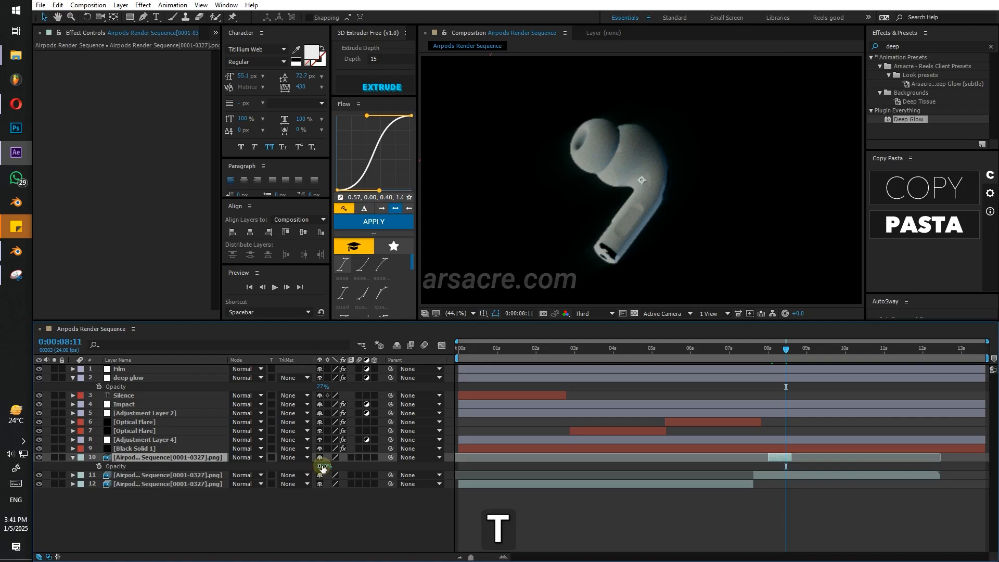
click(288, 496)
click(98, 466)
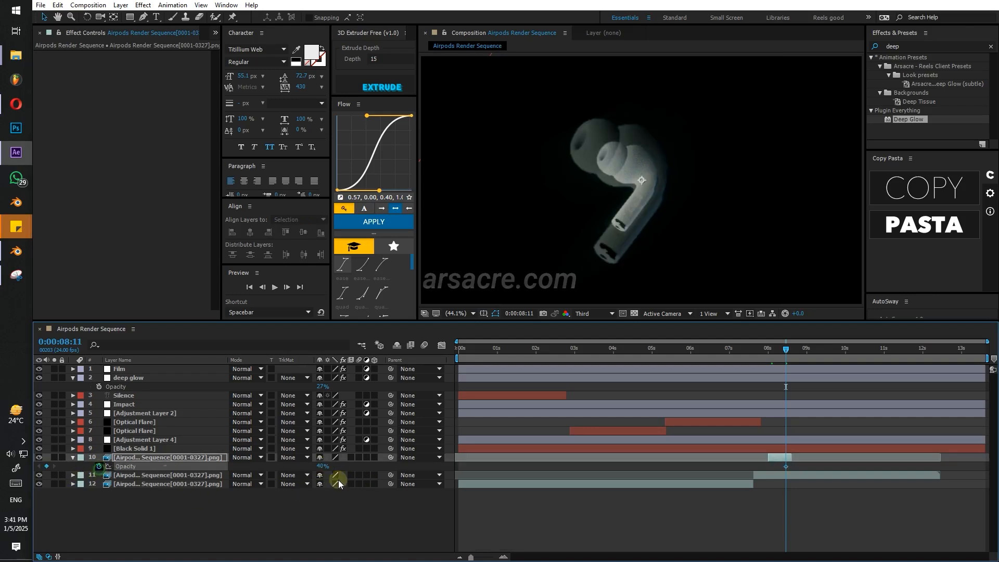
shift+drag(785, 467, 770, 467)
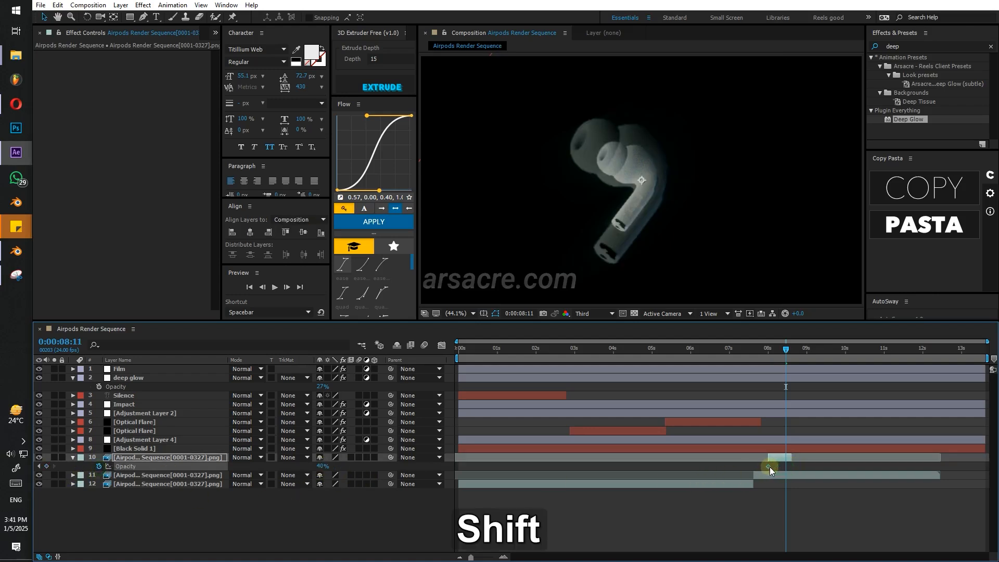
Keyframe the copy's opacity down to 0%, align the opacity and scale keyframes at both ends, and preview the ghost effect.
key(u)
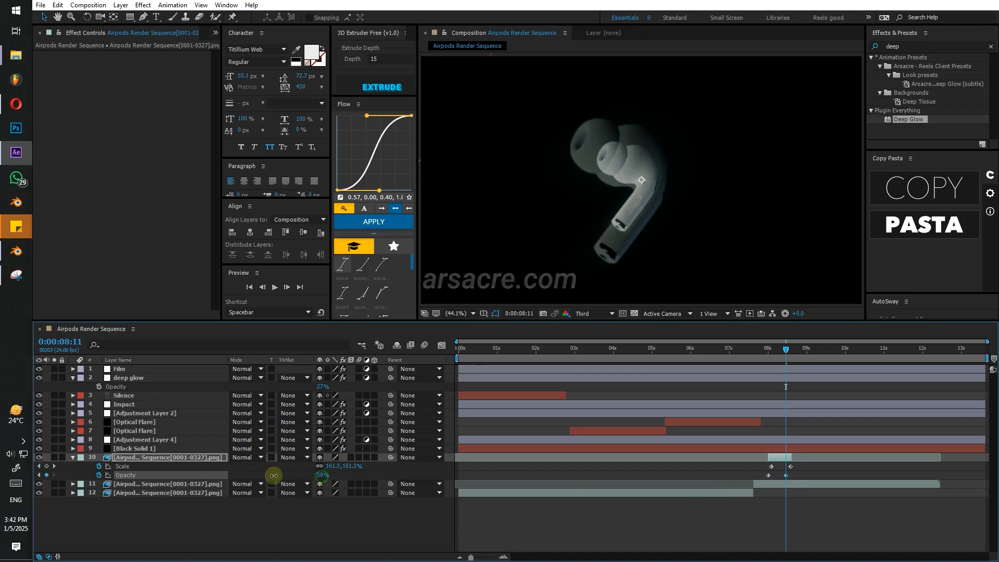
drag(274, 476, 187, 476)
click(741, 501)
shift+drag(786, 475, 769, 467)
click(753, 351)
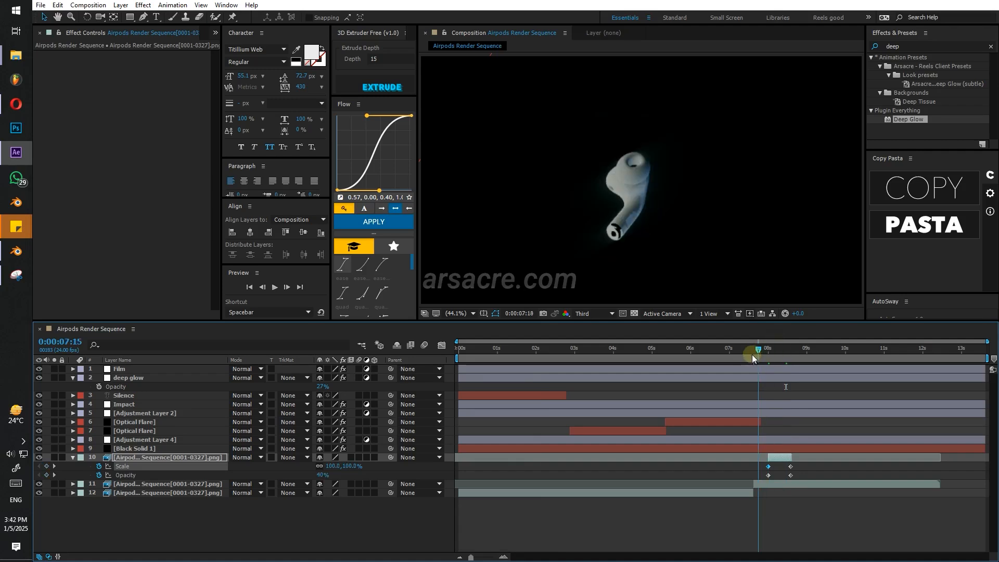
key(space)
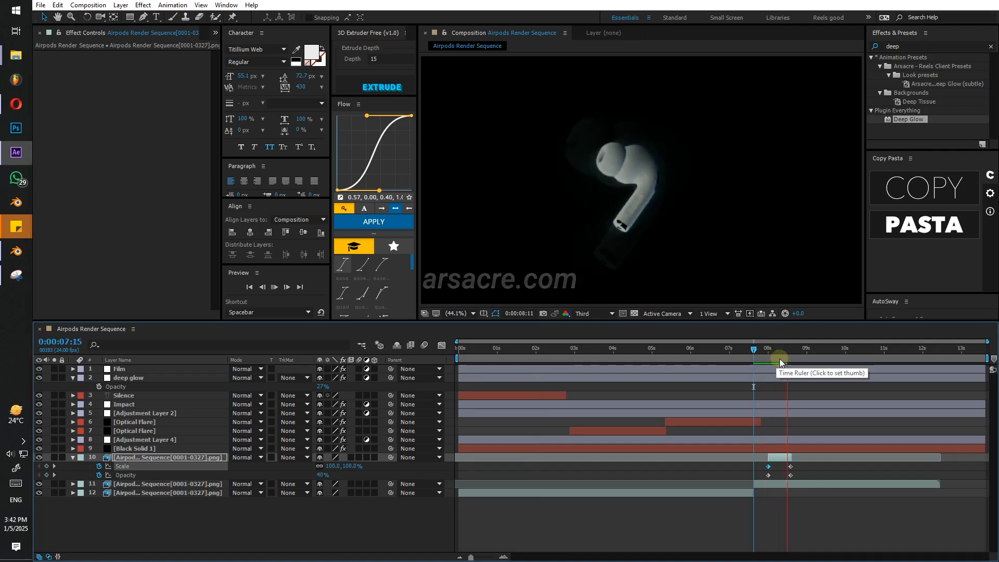
click(745, 357)
key(space)
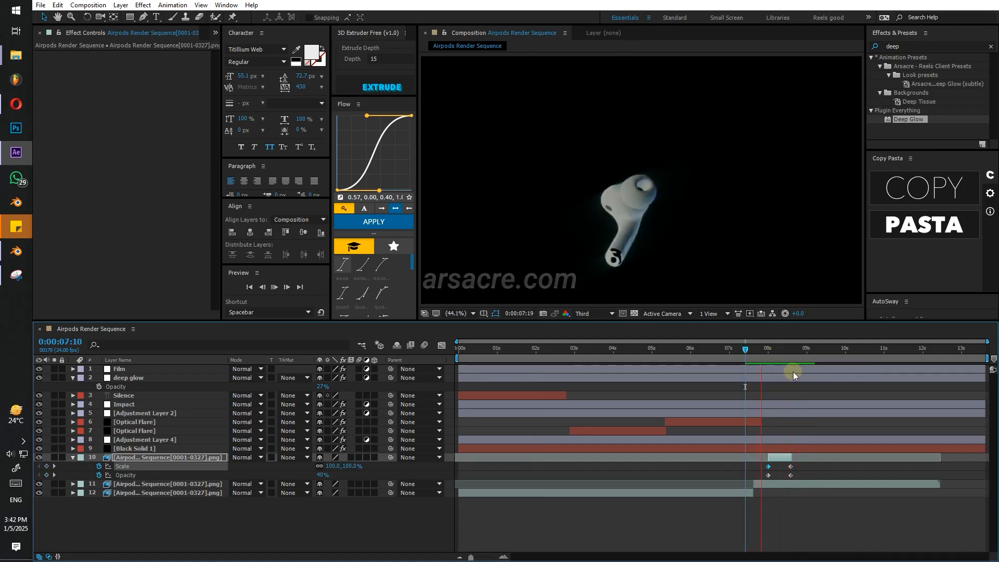
Move the copy's ending scale and opacity keyframes just past 9 seconds, extend the clip to match, and preview the slower fade.
click(757, 355)
click(802, 471)
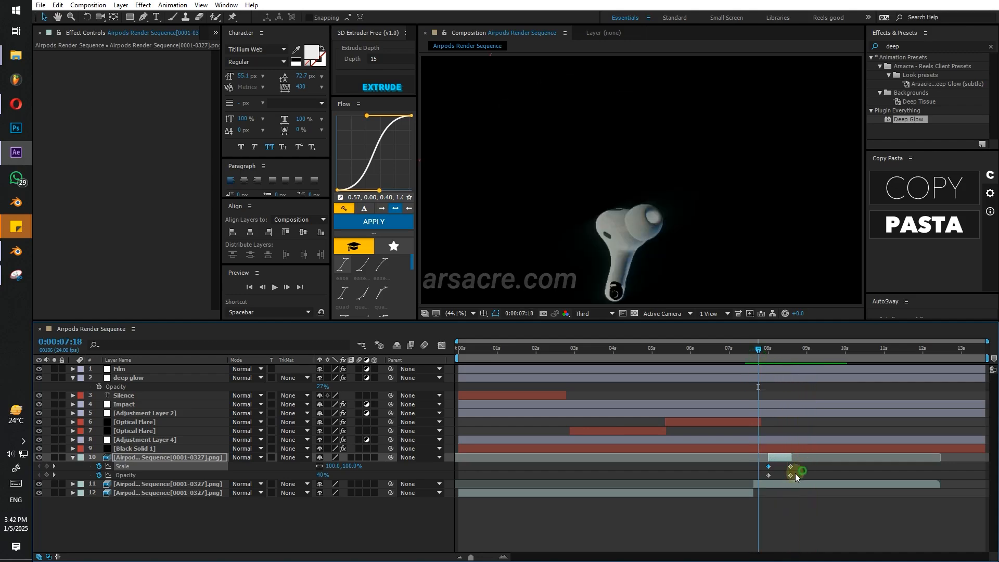
click(807, 465)
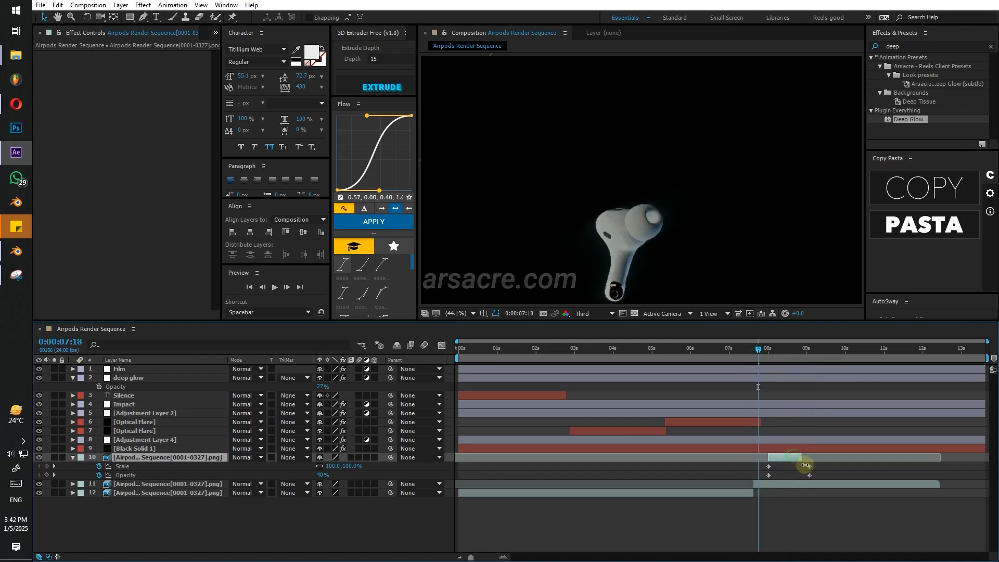
key(space)
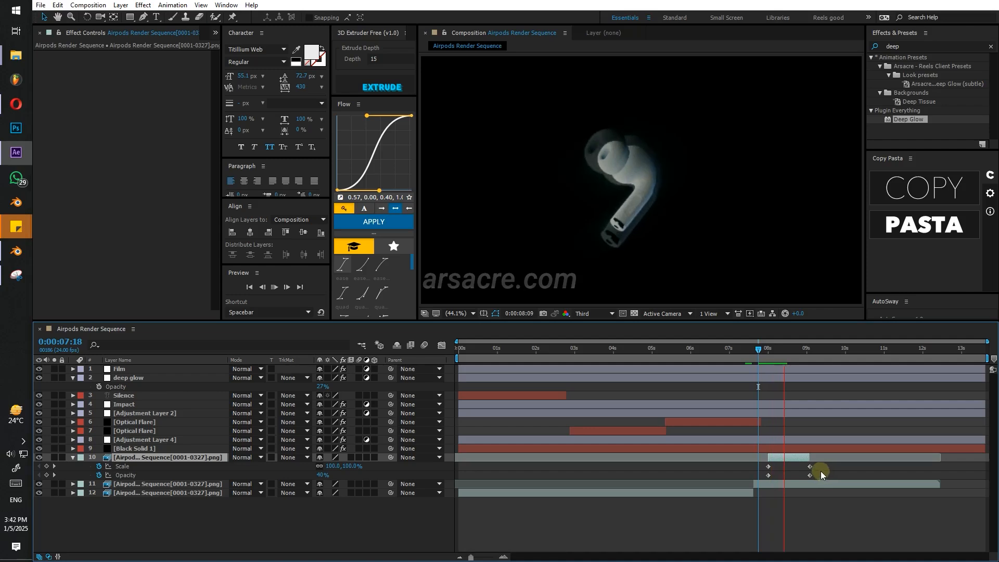
click(745, 349)
key(space)
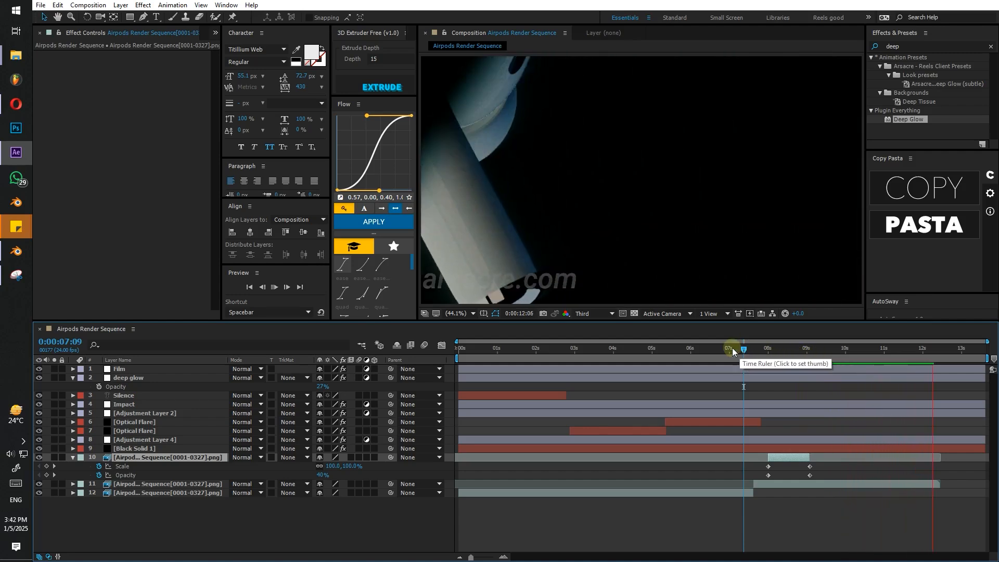
key(space)
Duplicate the second Airpods sequence layer three times and offset the copies sideways into a row of four earbuds.
drag(788, 360, 828, 368)
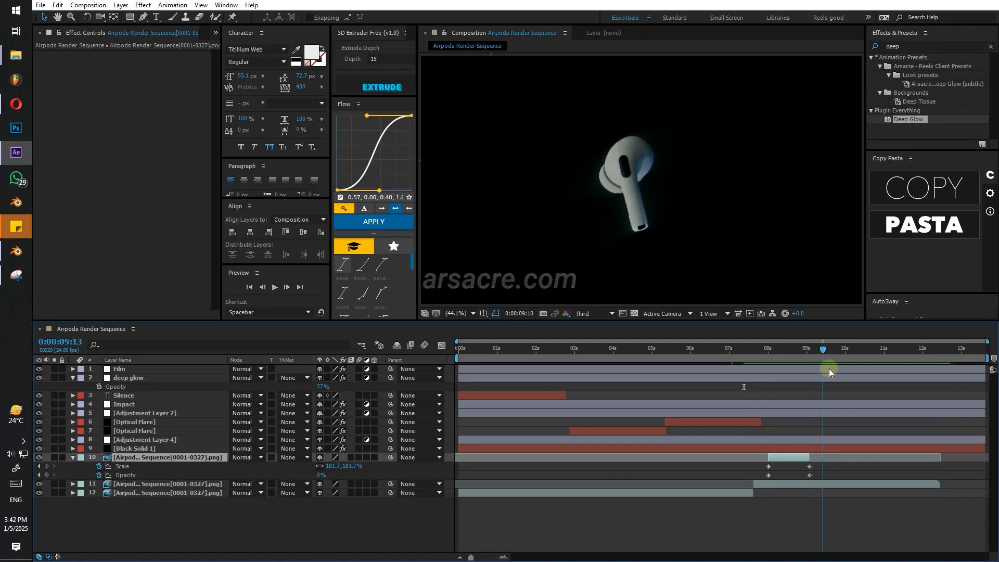
click(810, 485)
key(ctrl+d)
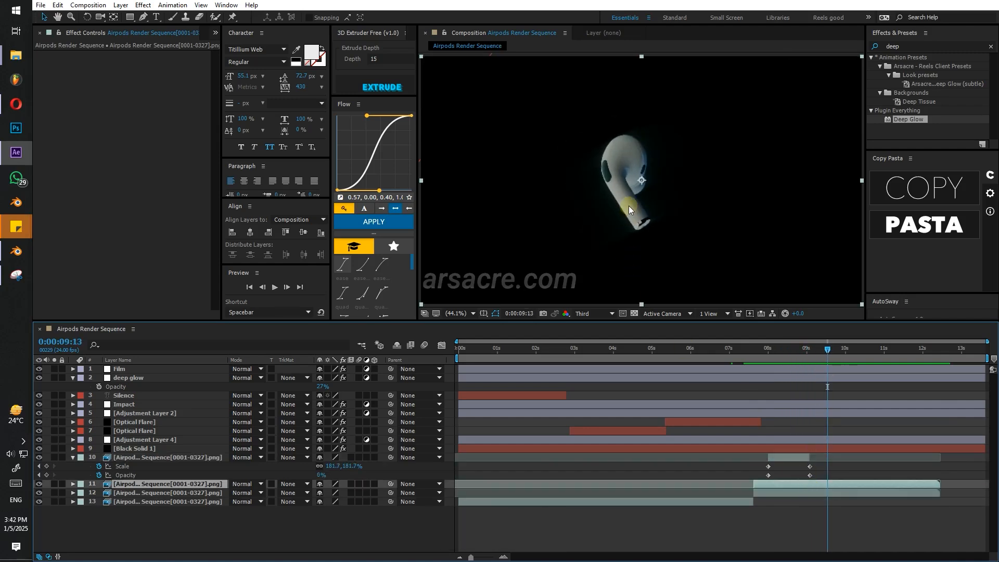
shift+drag(629, 205, 685, 226)
key(ctrl+d)
shift+drag(485, 183, 449, 181)
drag(656, 185, 690, 186)
key(ctrl+d)
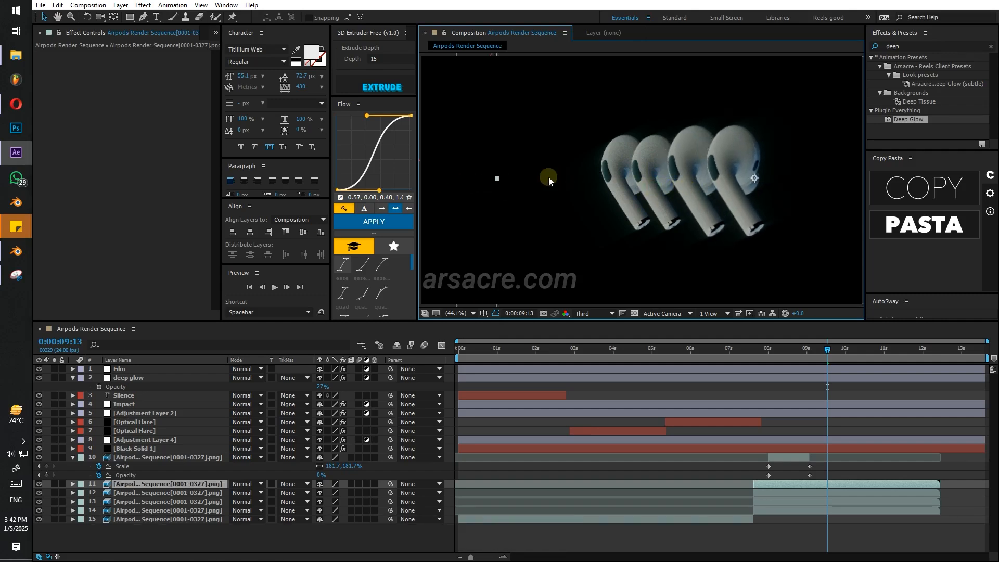
shift+click(484, 177)
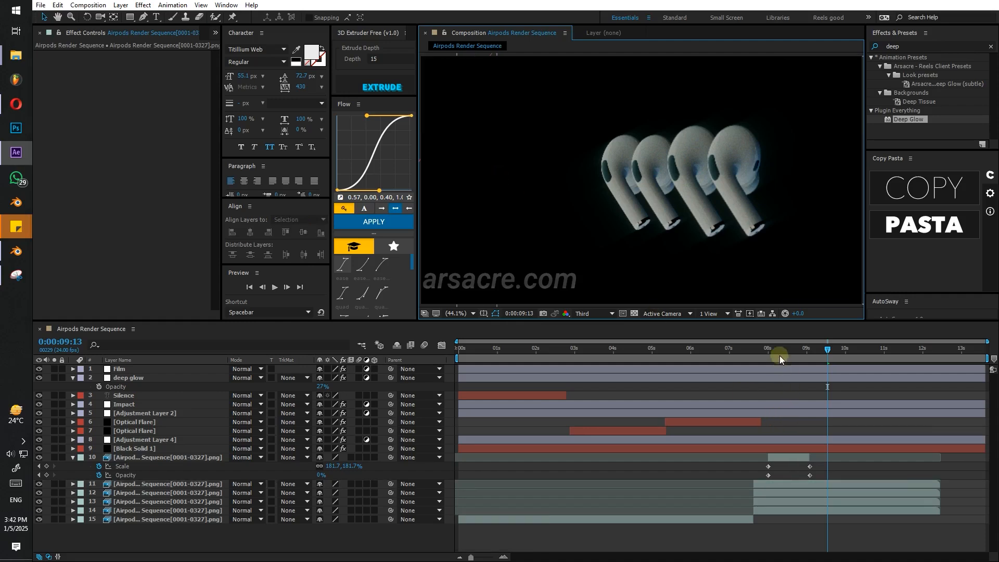
Try staggering the three earbud copies slightly later in time and preview the row.
drag(780, 350, 740, 350)
click(766, 482)
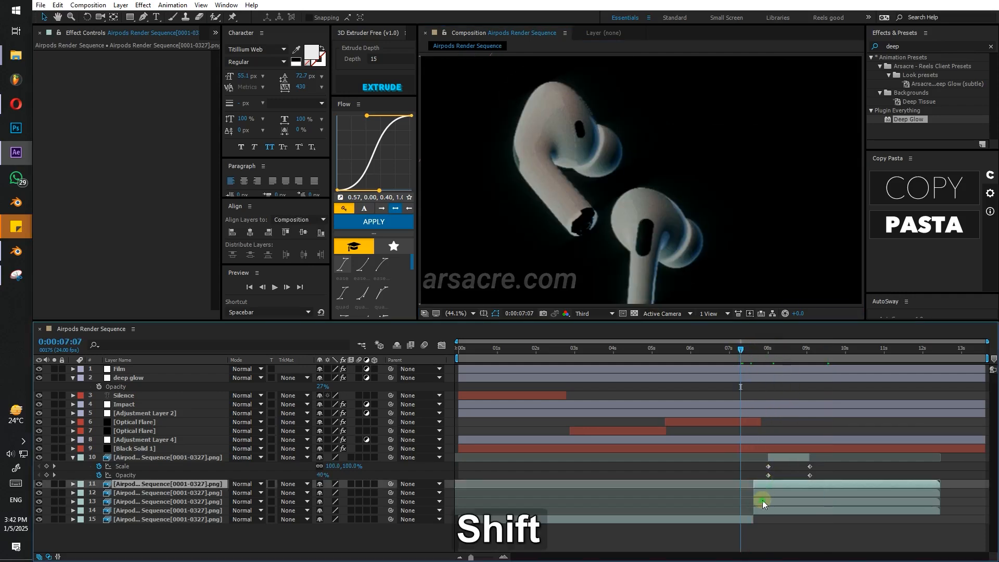
shift+click(763, 501)
shift+drag(760, 491, 765, 492)
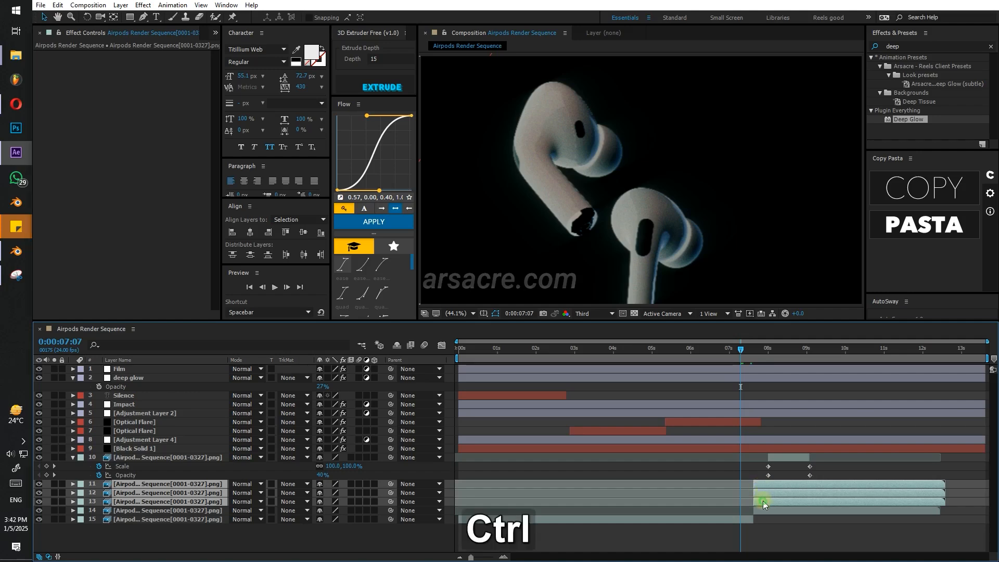
ctrl+click(763, 501)
key(ctrl+z)
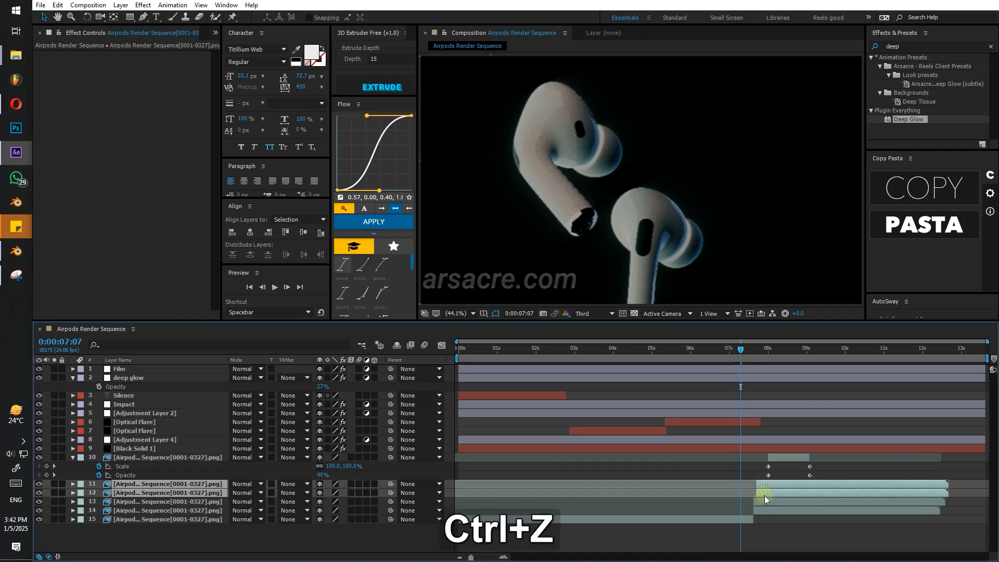
drag(762, 493, 757, 489)
key(space)
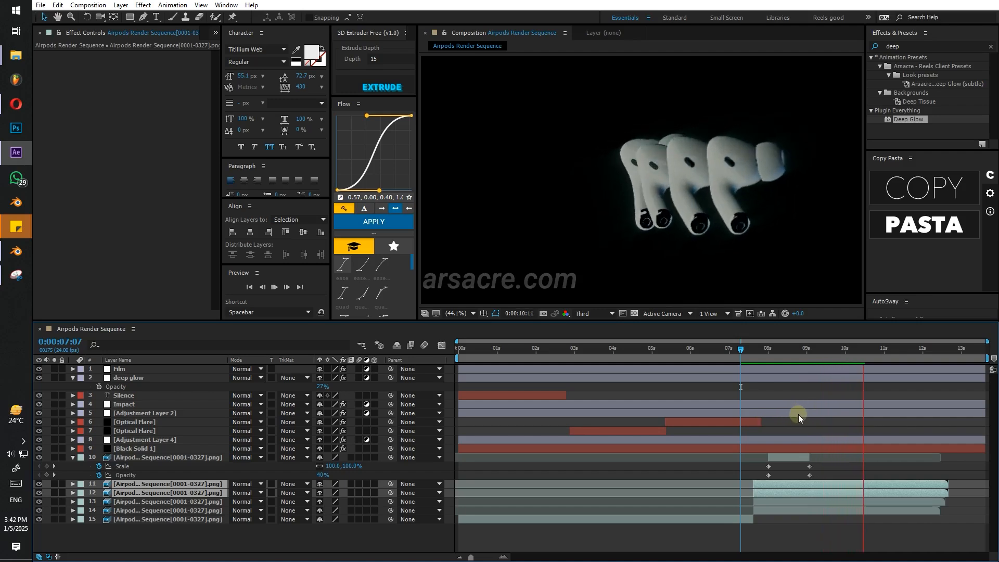
click(797, 347)
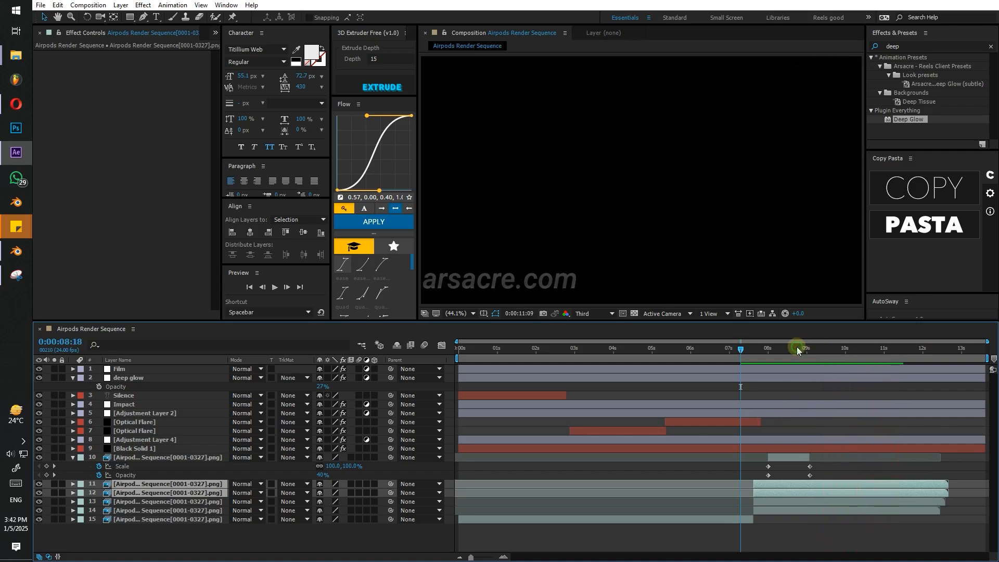
key(space)
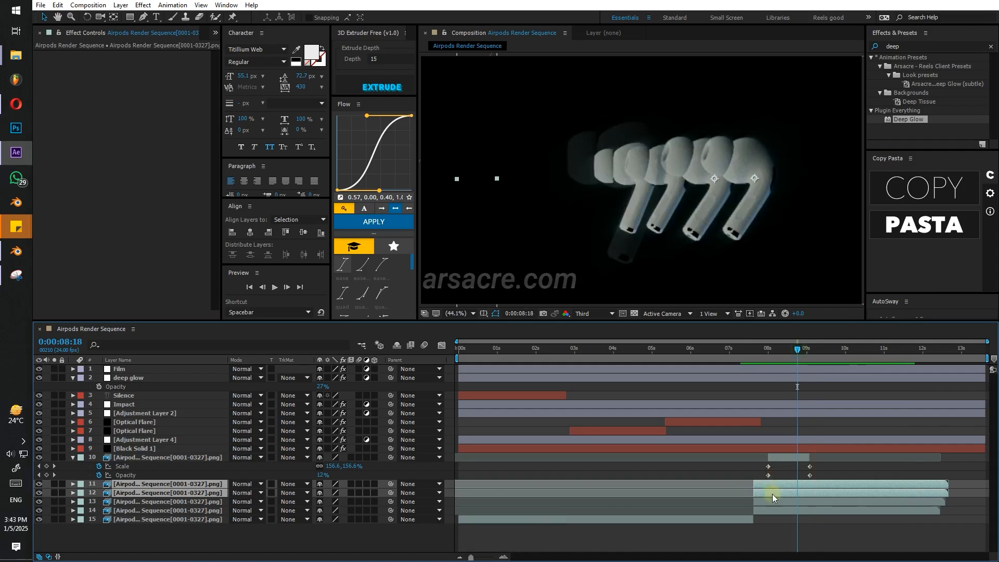
Shift the three earbud copies progressively earlier in time so their rotations are staggered.
shift+click(782, 501)
drag(794, 501, 782, 503)
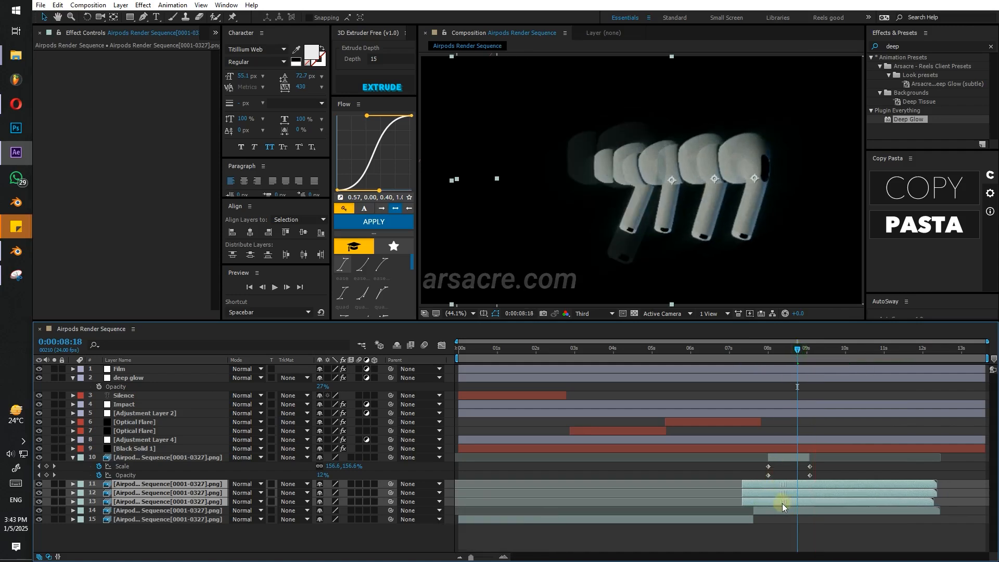
click(920, 482)
drag(923, 485, 909, 494)
Trim the starts of the three staggered copies to the cut at 0:00:07:15 and preview the row.
shift+click(758, 501)
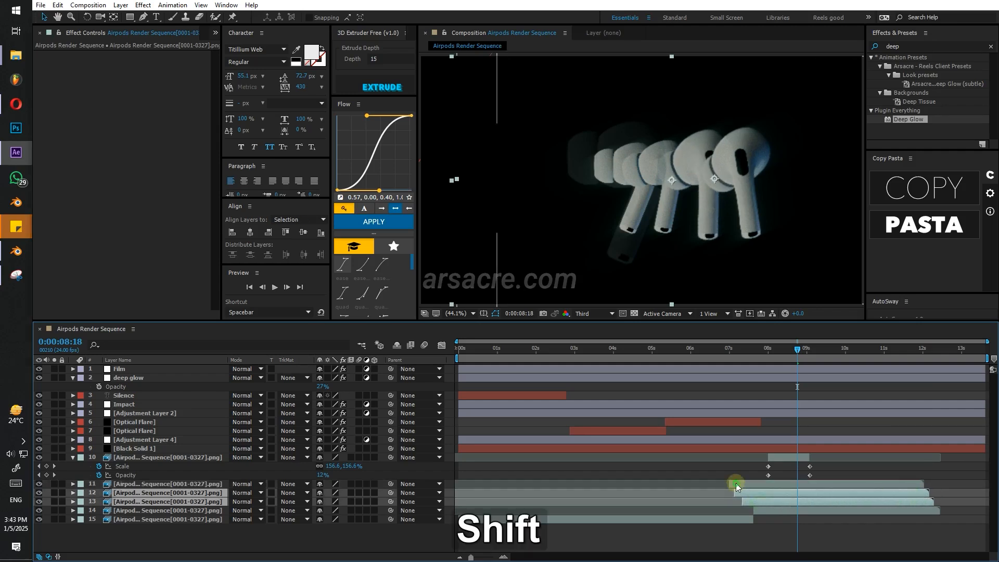
shift+click(735, 483)
key(alt+bracketleft)
shift+drag(800, 489, 756, 490)
key(space)
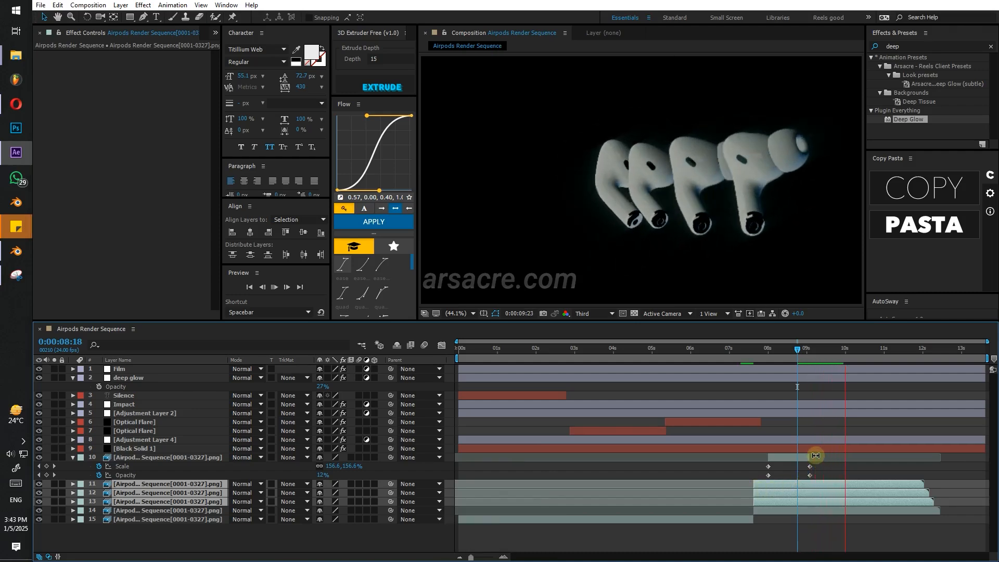
shift+click(748, 357)
click(754, 362)
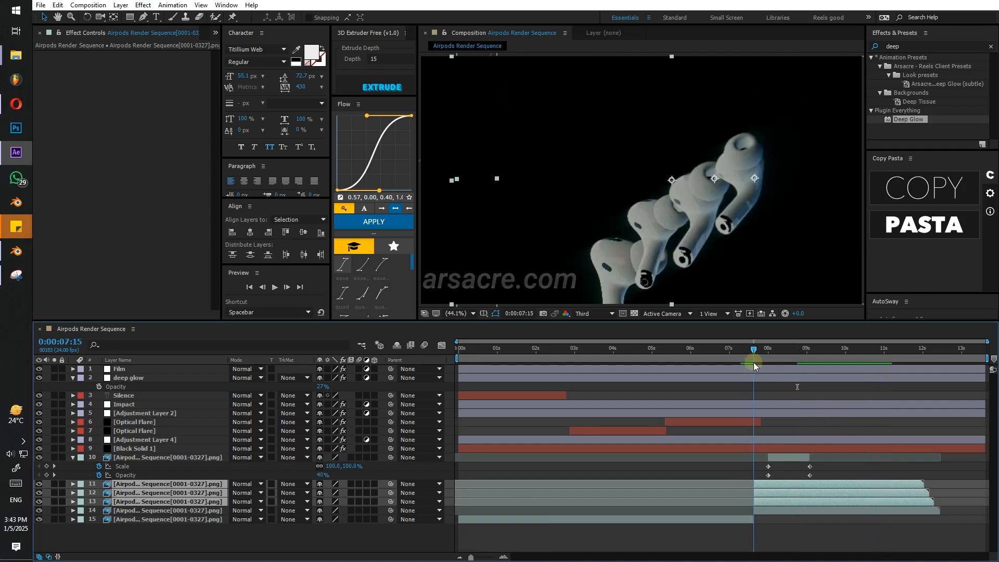
key(space)
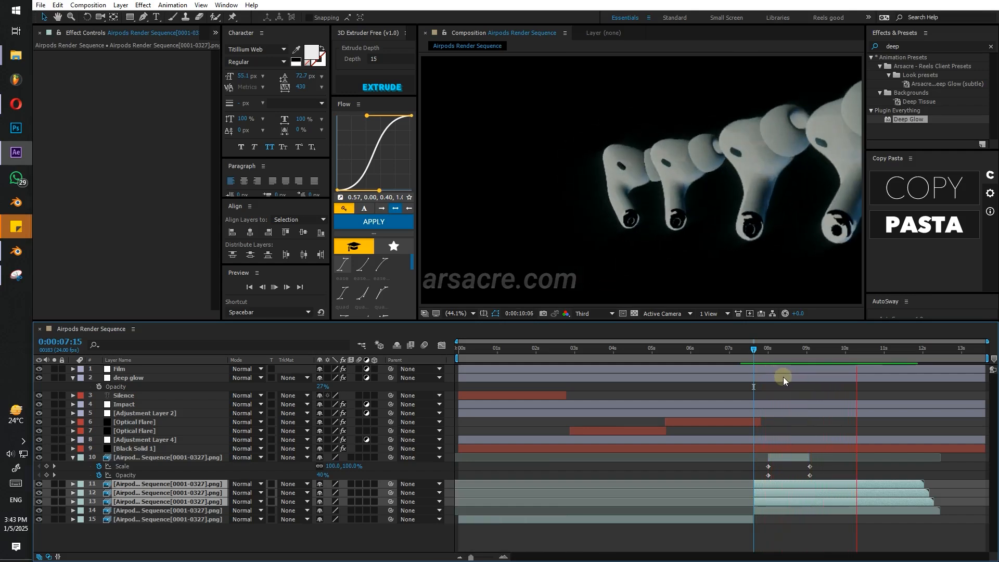
Try extending the row with a second set of the three copies, shifted earlier in time and further along the row.
click(775, 354)
key(ctrl+d)
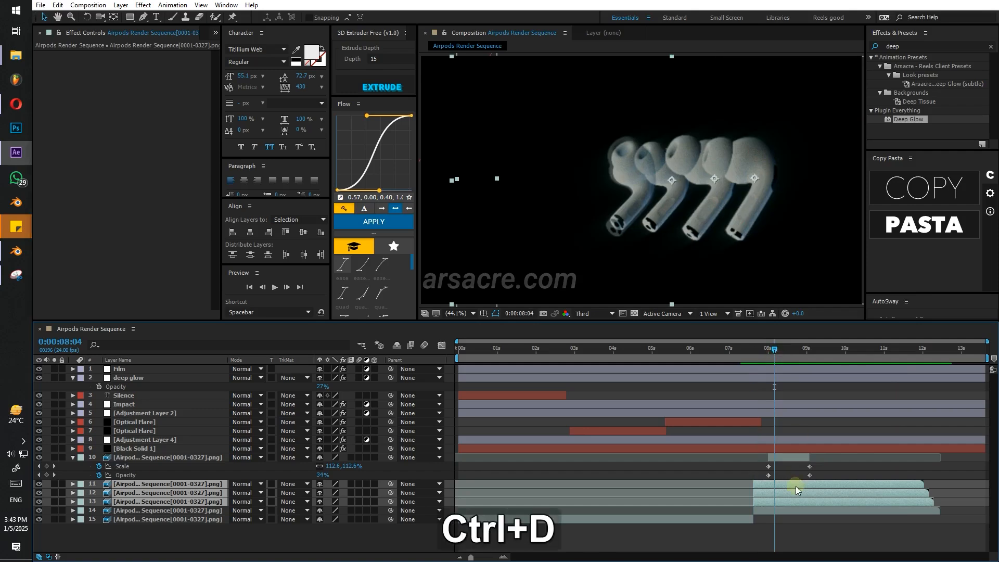
key(ctrl+alt+Down)
drag(813, 484, 797, 486)
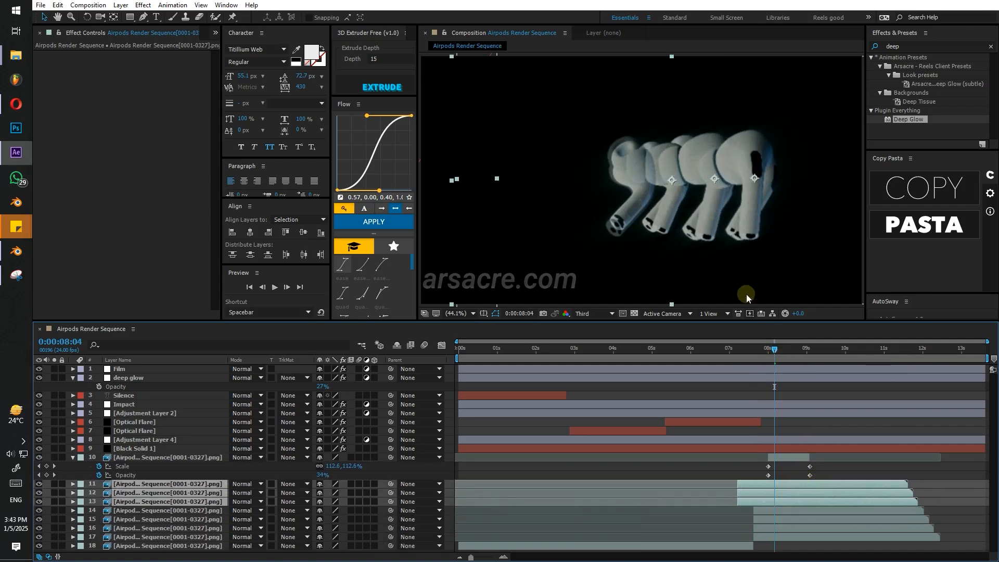
shift+drag(743, 202, 878, 203)
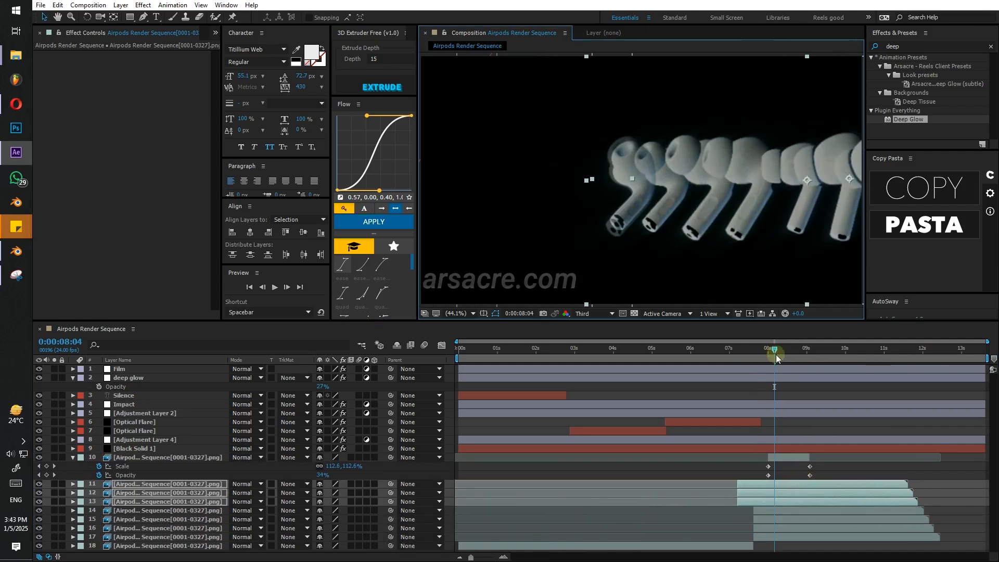
key(ctrl+alt+f)
key(ctrl+z)
key(Delete)
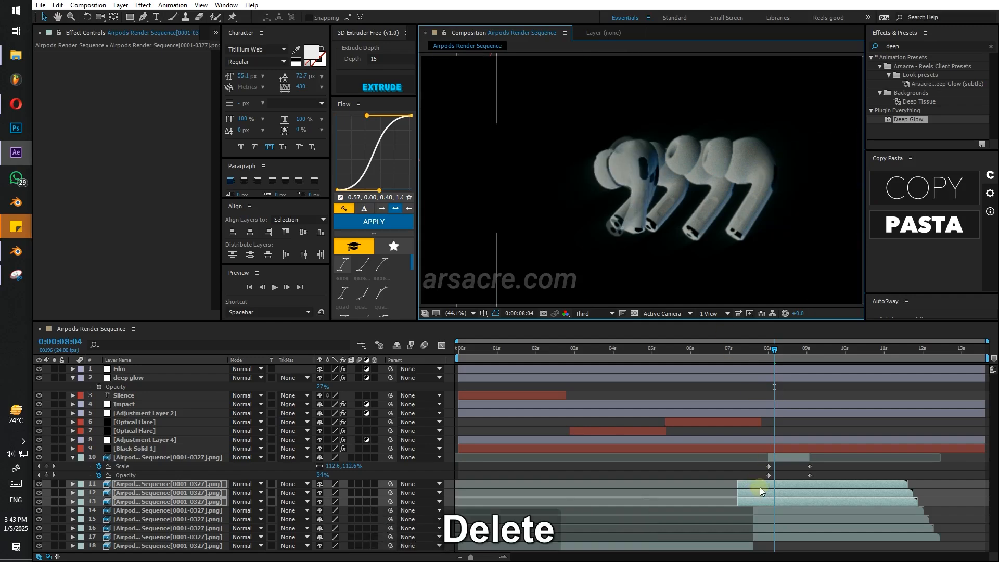
Scale up the front earbud copies progressively, then duplicate the frontmost one at a slightly larger scale.
drag(758, 350, 829, 362)
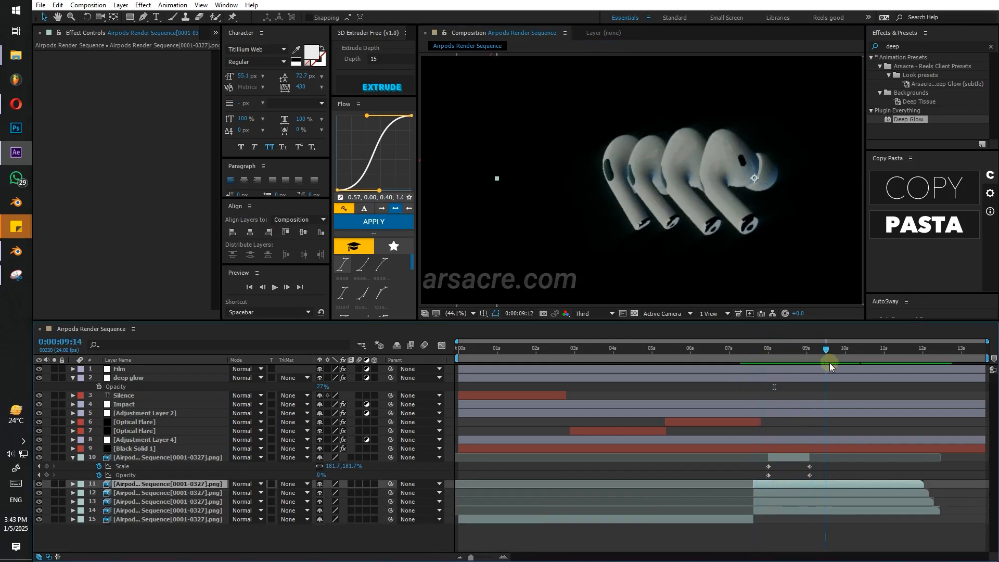
shift+click(776, 493)
key(s)
drag(354, 512, 363, 494)
click(210, 486)
key(v)
drag(787, 131, 791, 131)
key(ctrl+d)
drag(356, 493, 364, 493)
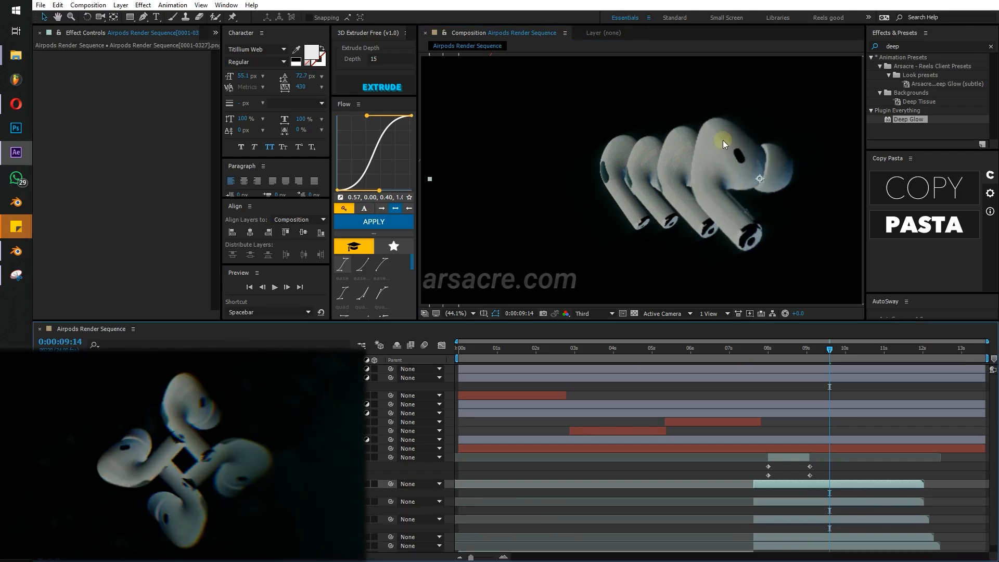
Move the new front copy further along the row, then add another larger duplicate beyond it.
drag(722, 144, 773, 148)
key(ctrl+d)
key(s)
drag(356, 494, 363, 493)
key(v)
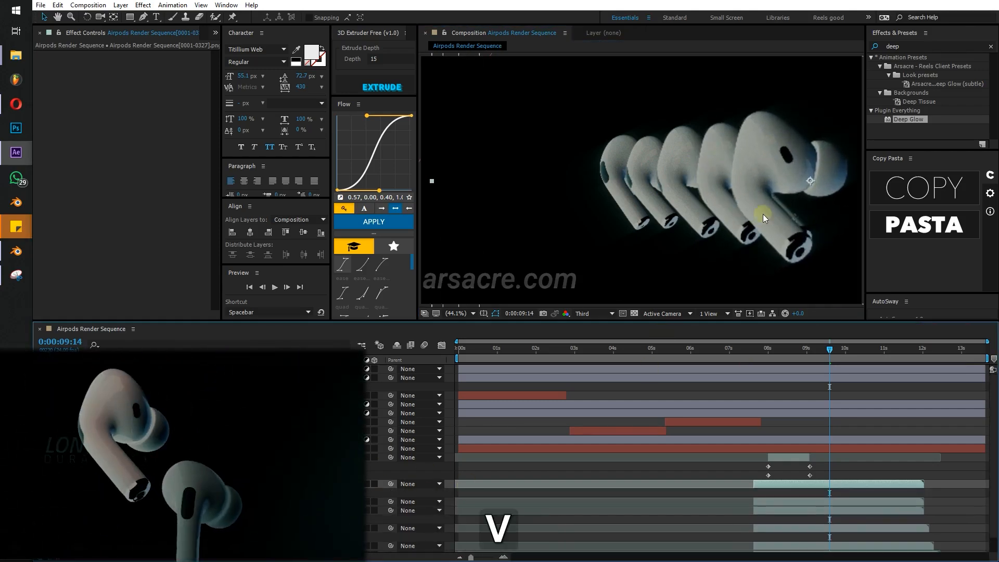
drag(764, 182, 818, 179)
Collapse the copies' properties, shift the whole earbud row with its ghost layer left in the frame, and preview it.
shift+click(210, 546)
click(73, 458)
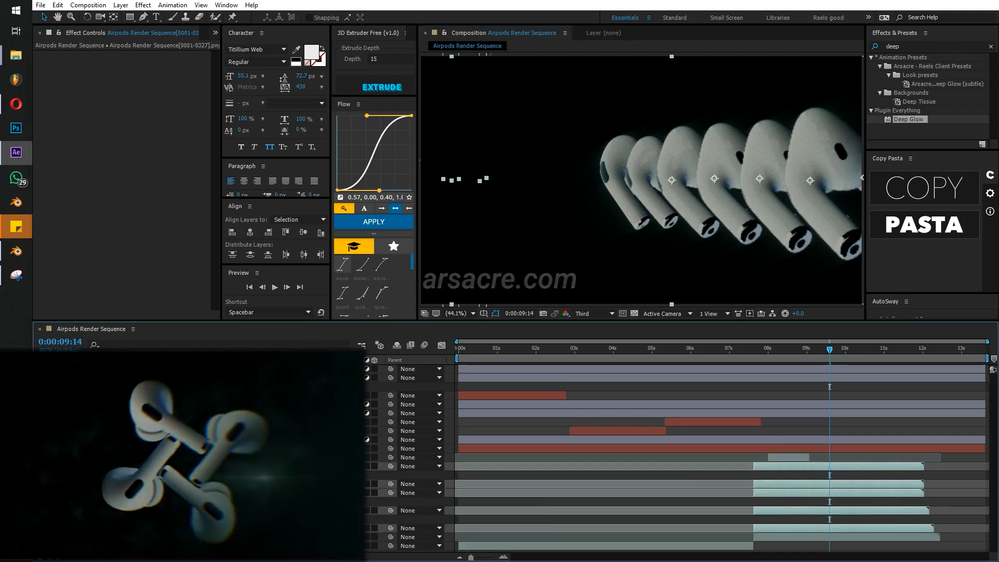
click(73, 466)
shift+click(780, 457)
key(space)
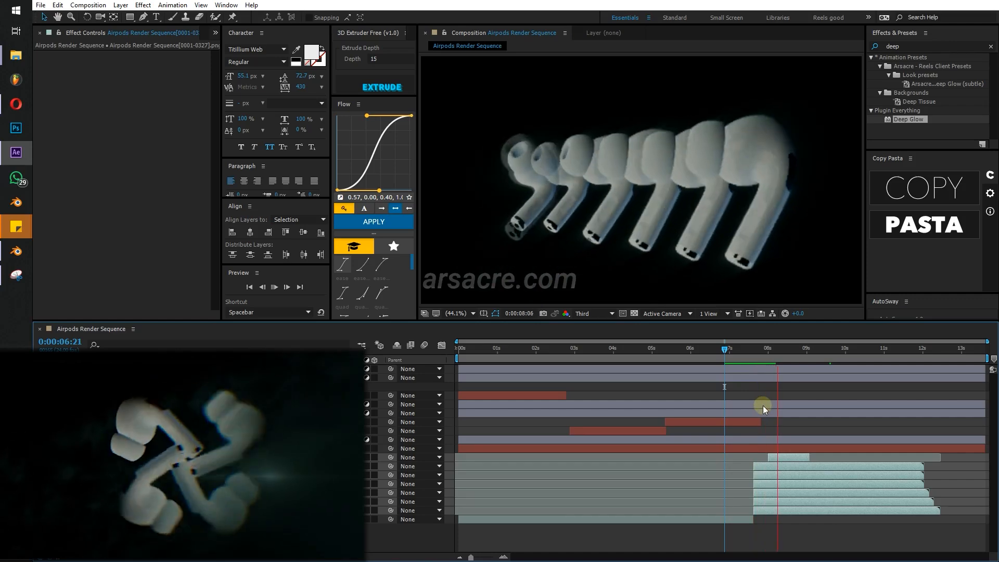
Shift the two newest earbud copies progressively earlier in time to continue the stagger.
click(744, 351)
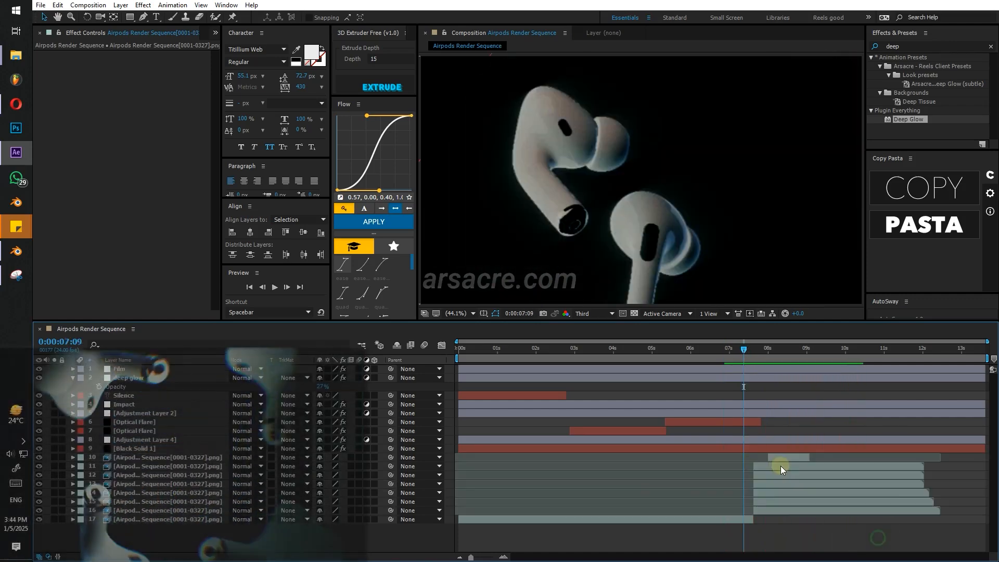
mouse_move(805, 475)
mouse_down()
mouse_move(825, 468)
mouse_move(805, 467)
mouse_up()
shift+click(761, 474)
drag(742, 469, 751, 470)
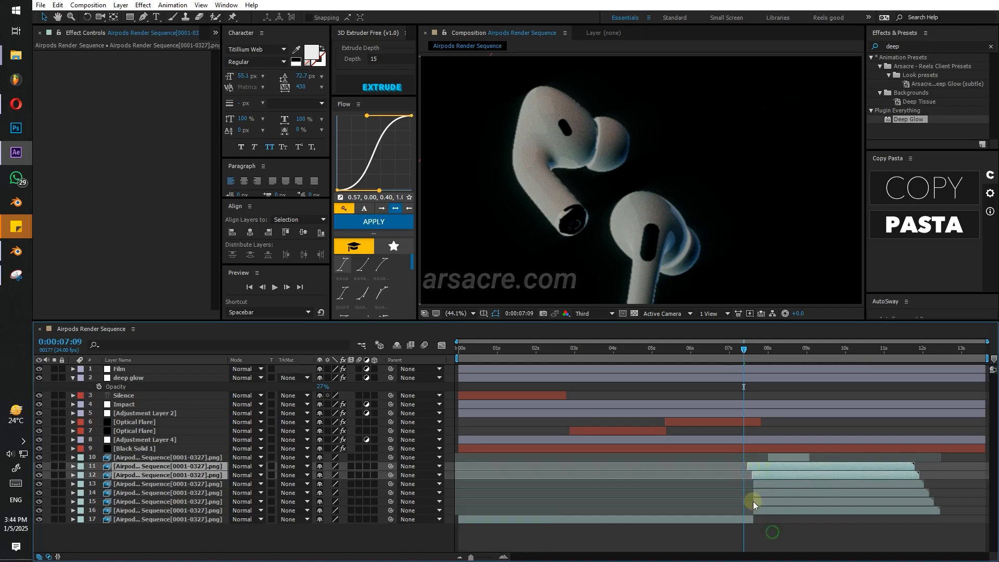
Trim the starts of the two newest copies to the cut where the other copies begin and preview the full row.
click(772, 532)
drag(748, 470, 752, 471)
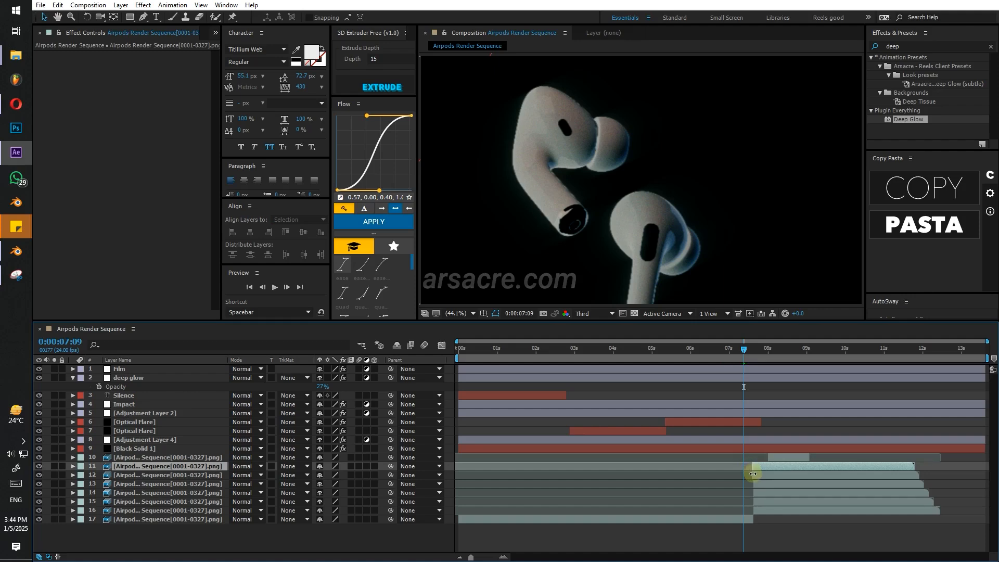
click(753, 478)
click(753, 469)
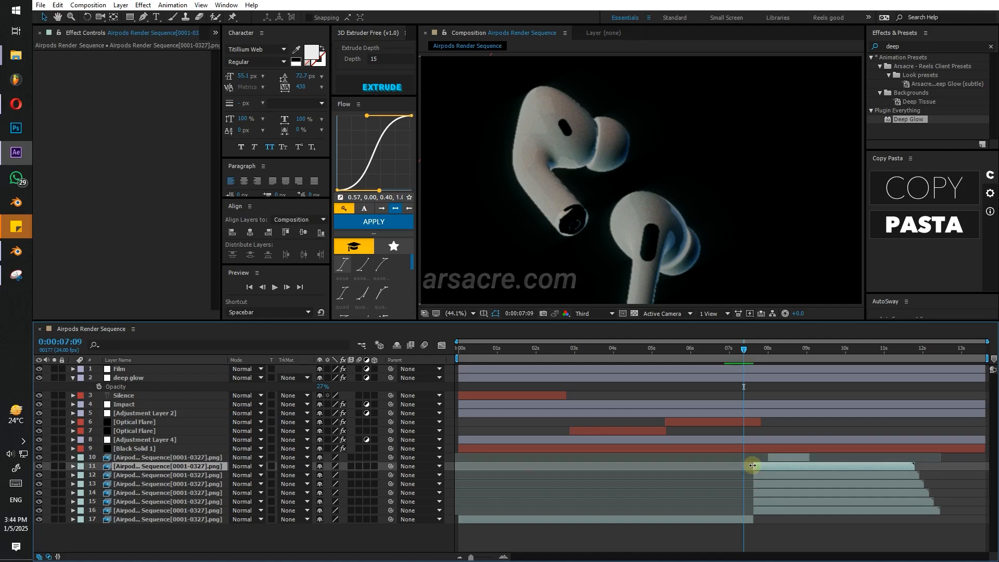
key(space)
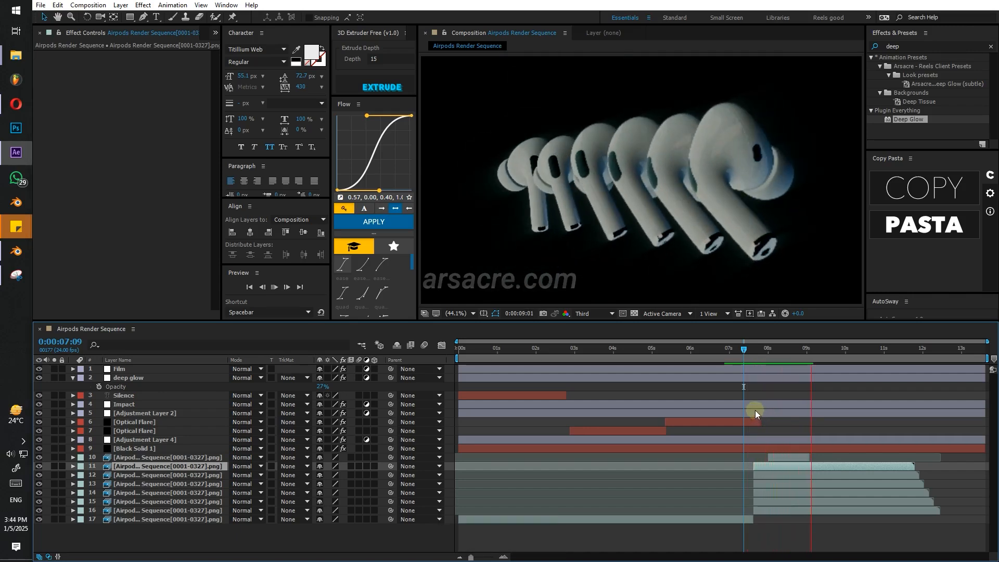
key(space)
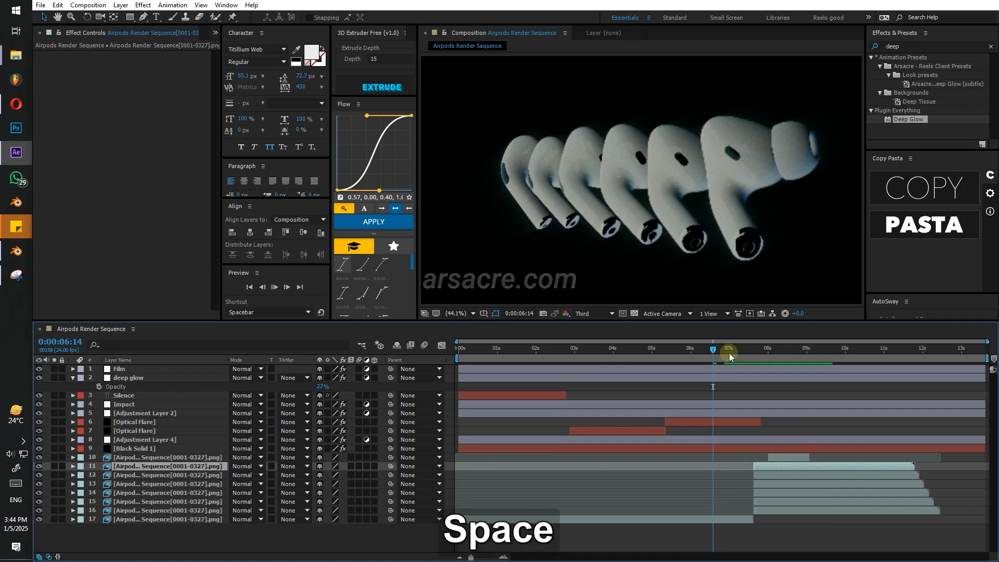
click(744, 354)
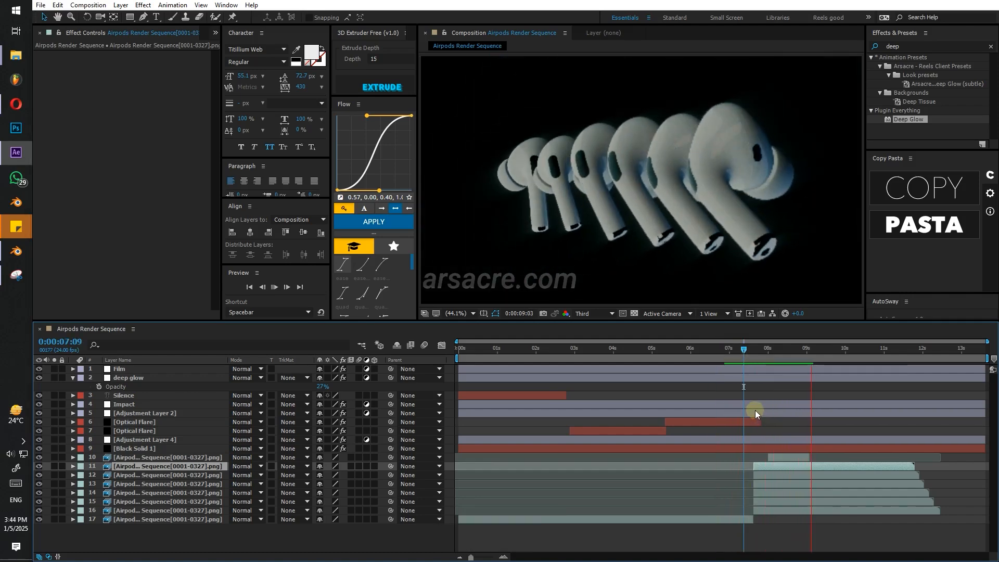
key(space)
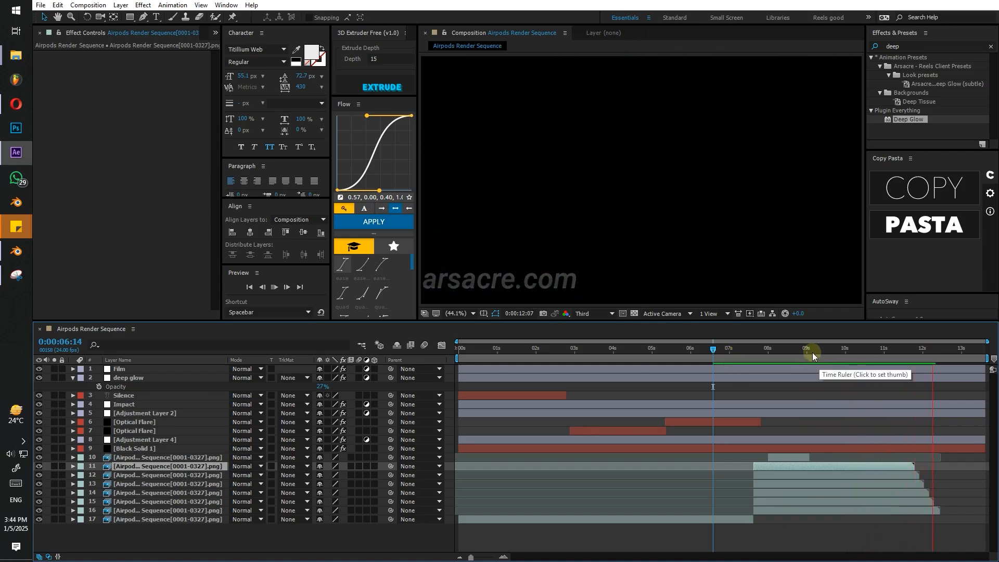
key(space)
Add position keyframes to all six earbud copies in the row at 0:00:09:16.
drag(818, 354, 848, 360)
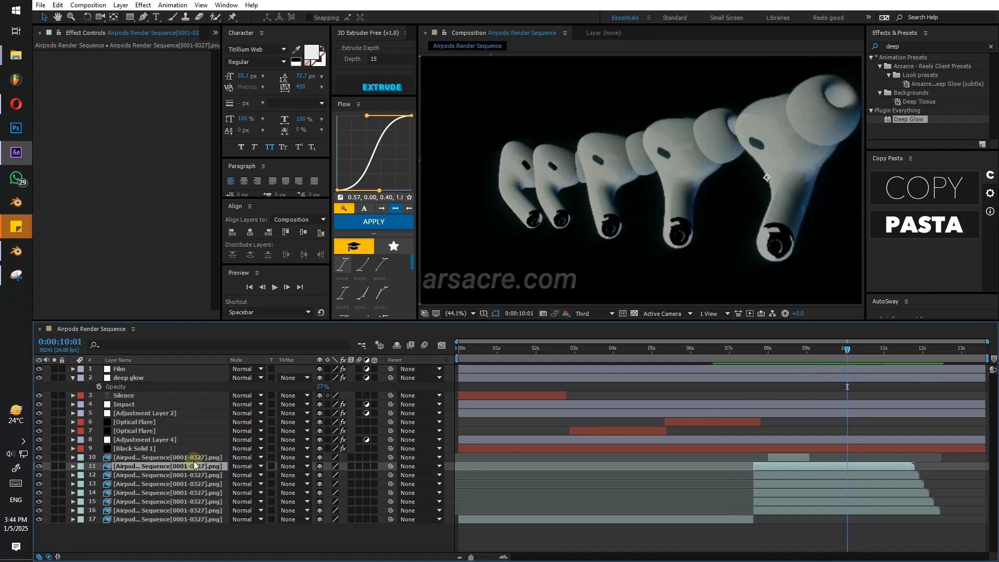
shift+click(135, 502)
shift+click(141, 511)
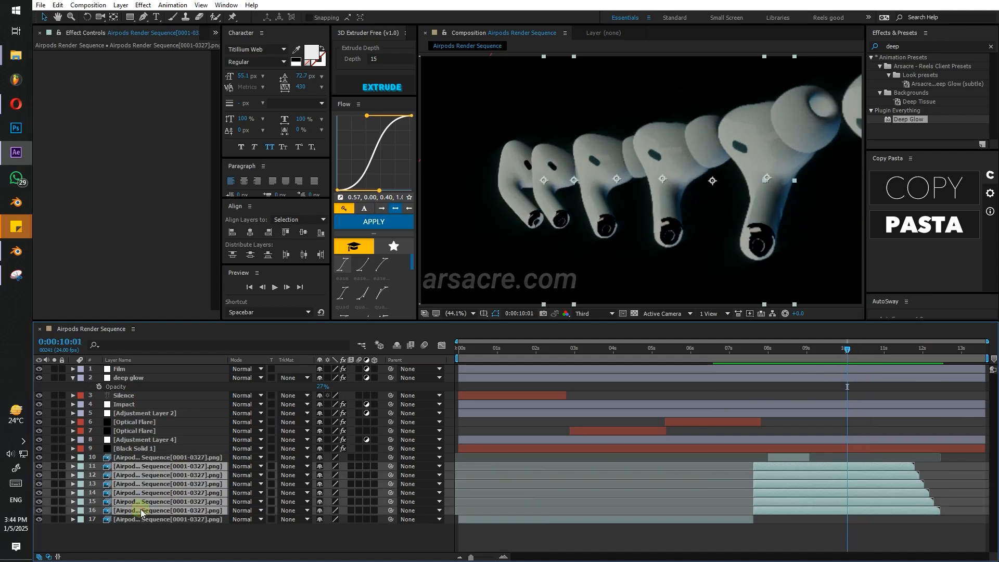
key(p)
click(835, 356)
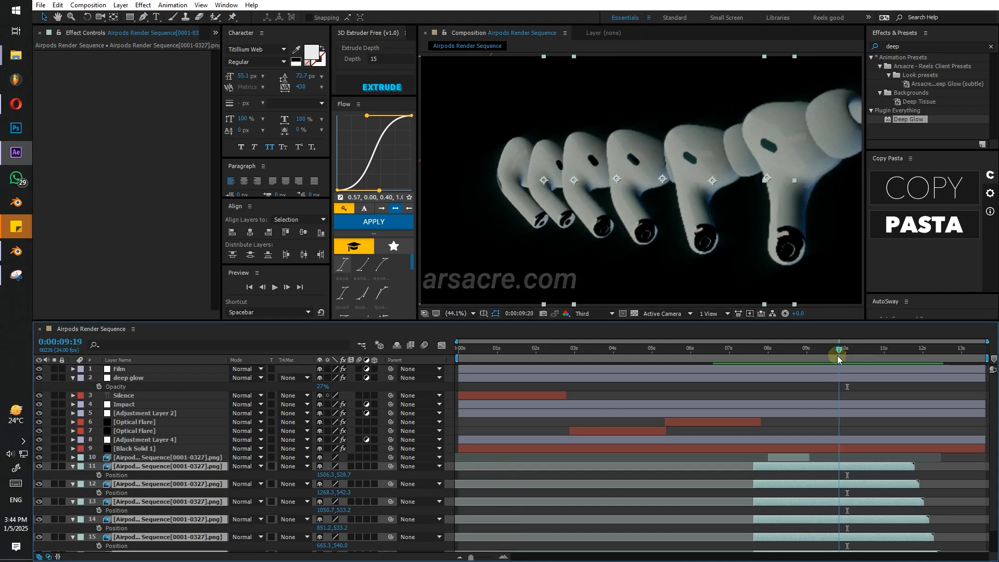
drag(836, 356, 832, 357)
click(146, 484)
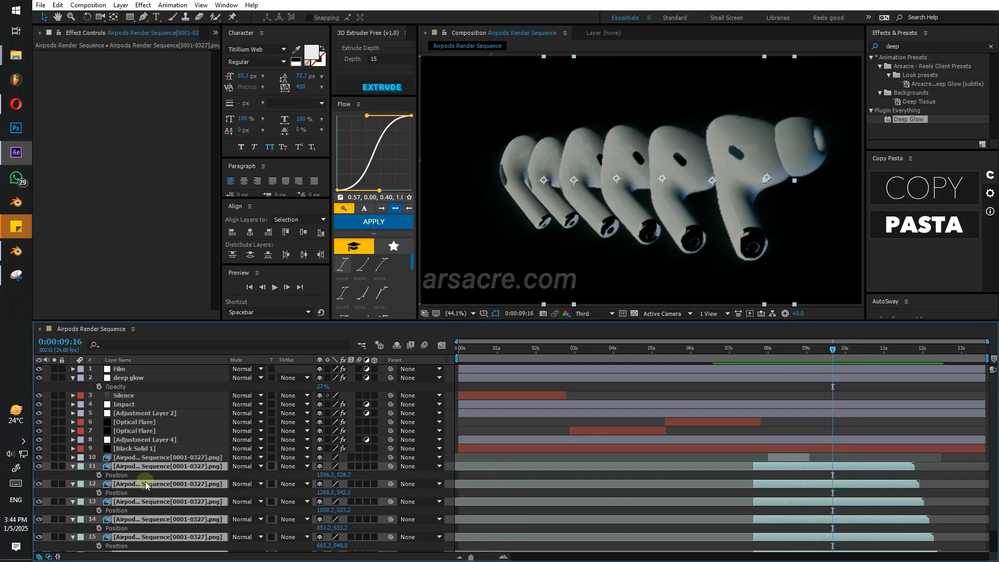
key(alt+shift+p)
At 0:00:10:21 shift the whole earbud row horizontally to the right, apply Easy Ease to all its position keyframes, and preview.
click(878, 356)
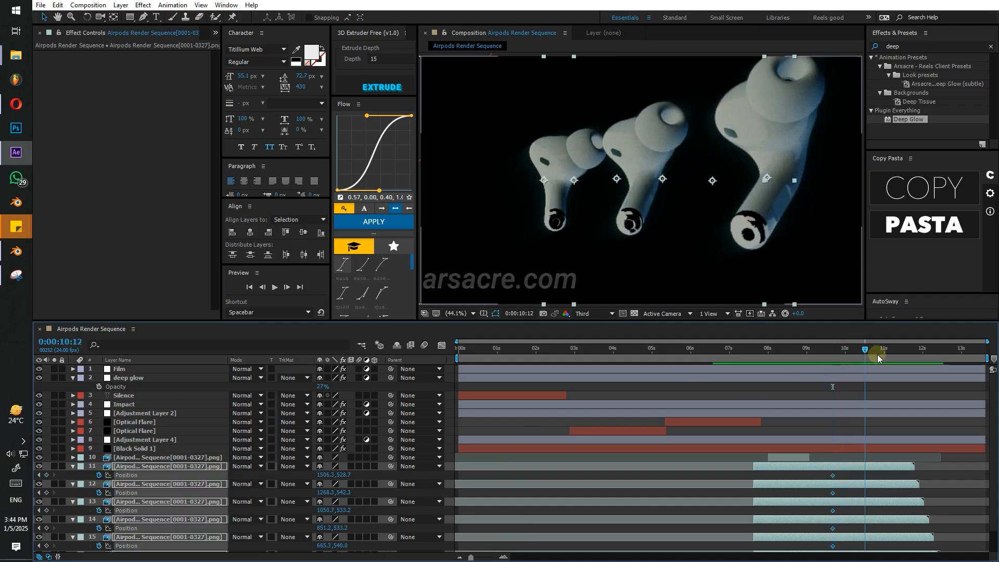
shift+drag(735, 213, 828, 220)
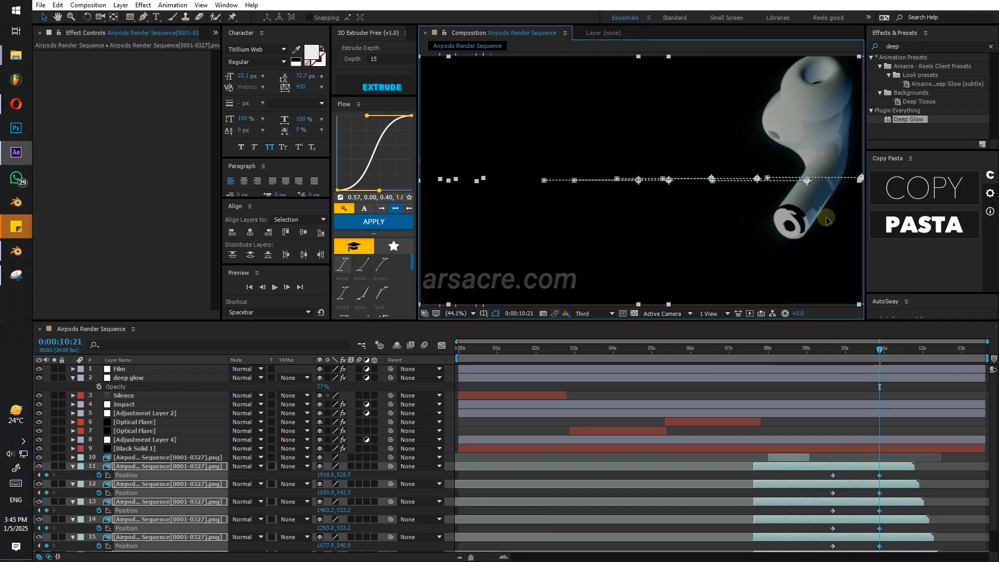
scroll(889, 471, down, 1)
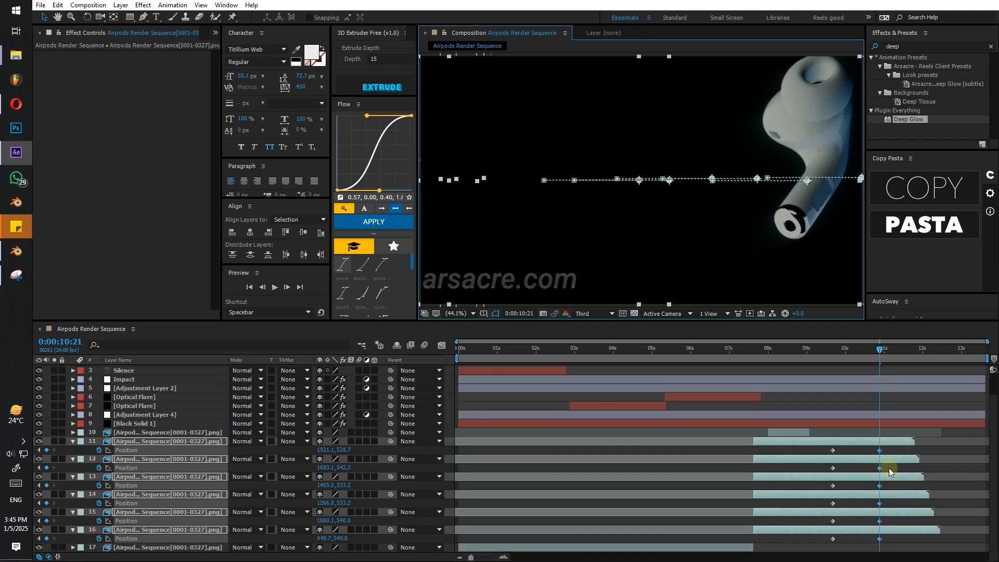
drag(891, 446, 818, 543)
key(F9)
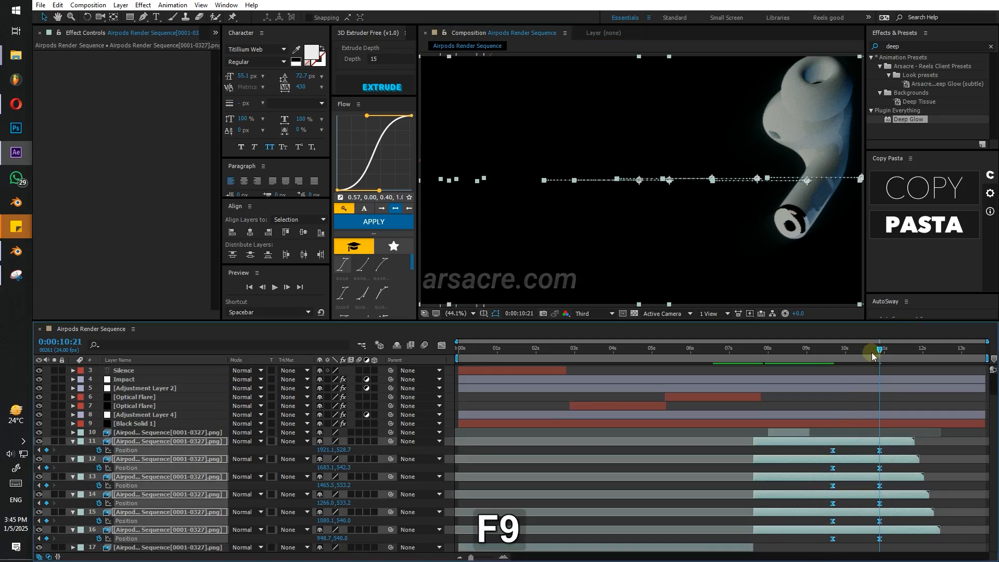
click(843, 353)
key(space)
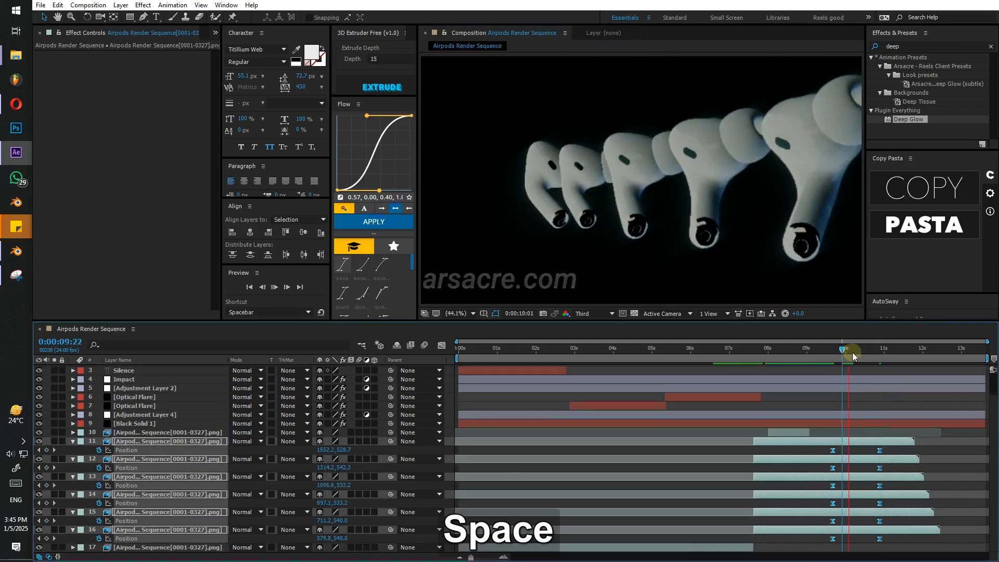
At 0:00:11:17 move the earbud row partway back to the left as a third position keyframe and preview the motion.
click(884, 352)
drag(888, 354, 913, 365)
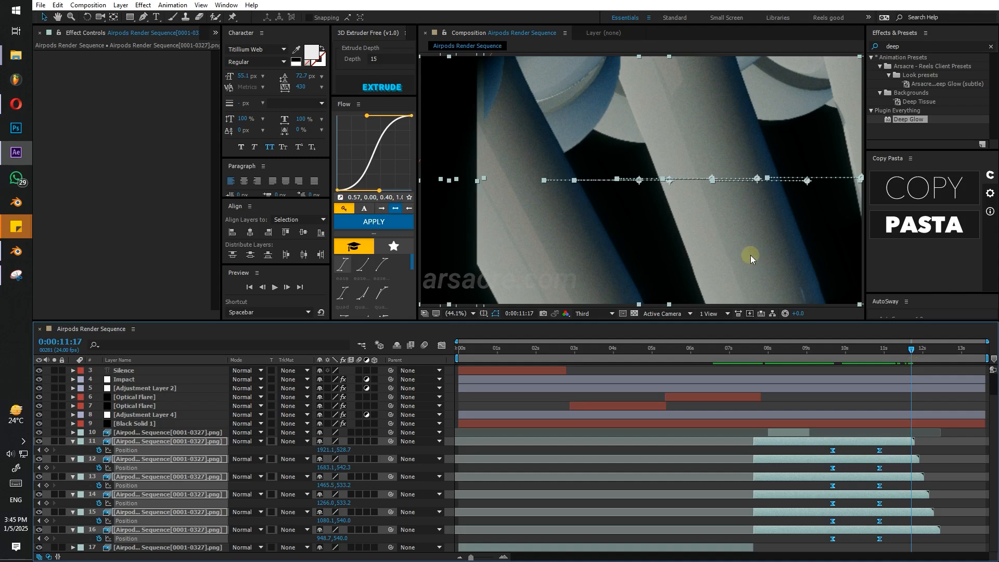
shift+drag(693, 239, 648, 241)
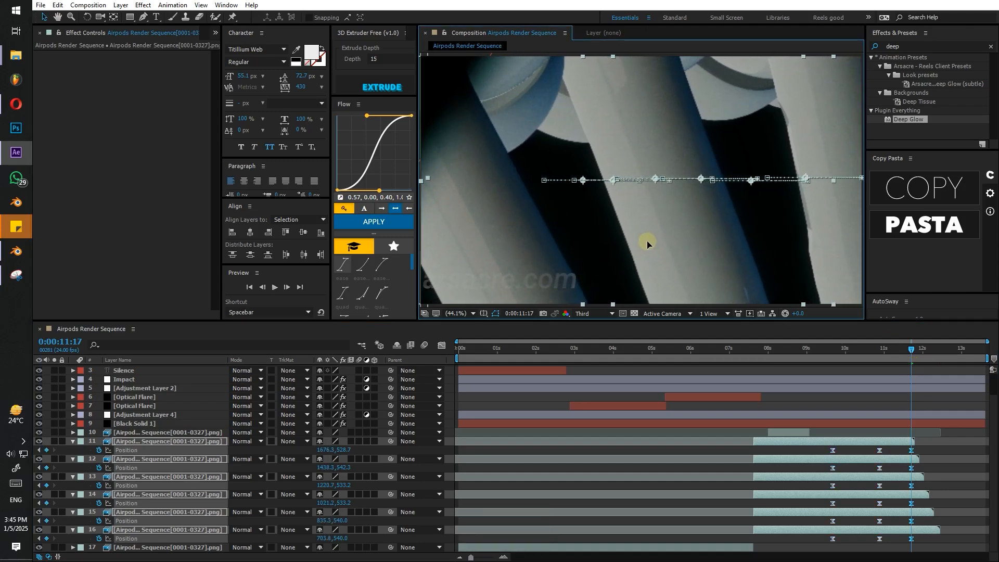
click(873, 349)
key(space)
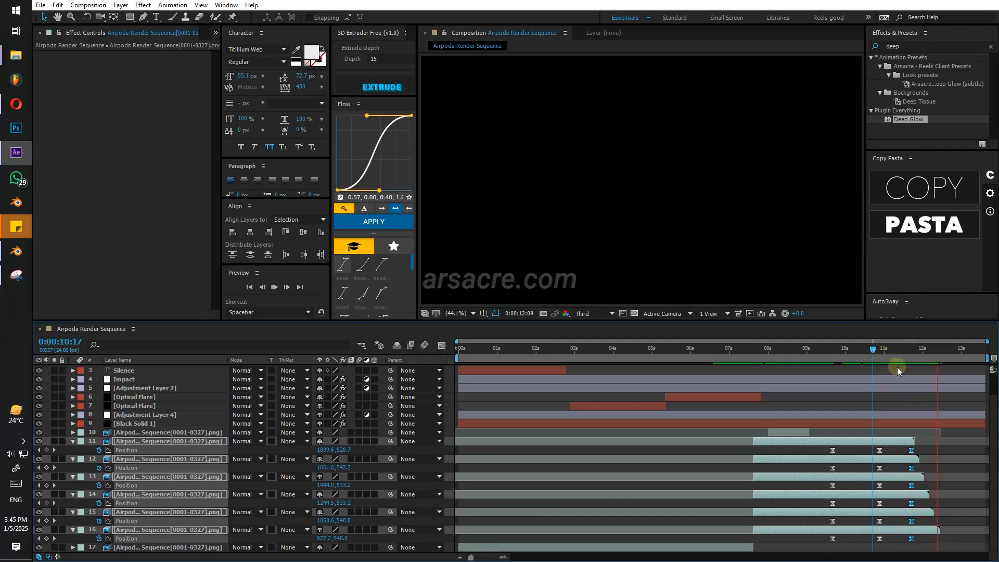
Trim the ends of the five front copies at 0:00:11:01 and delete the rearmost copy's last position keyframe, checking the playback.
click(886, 351)
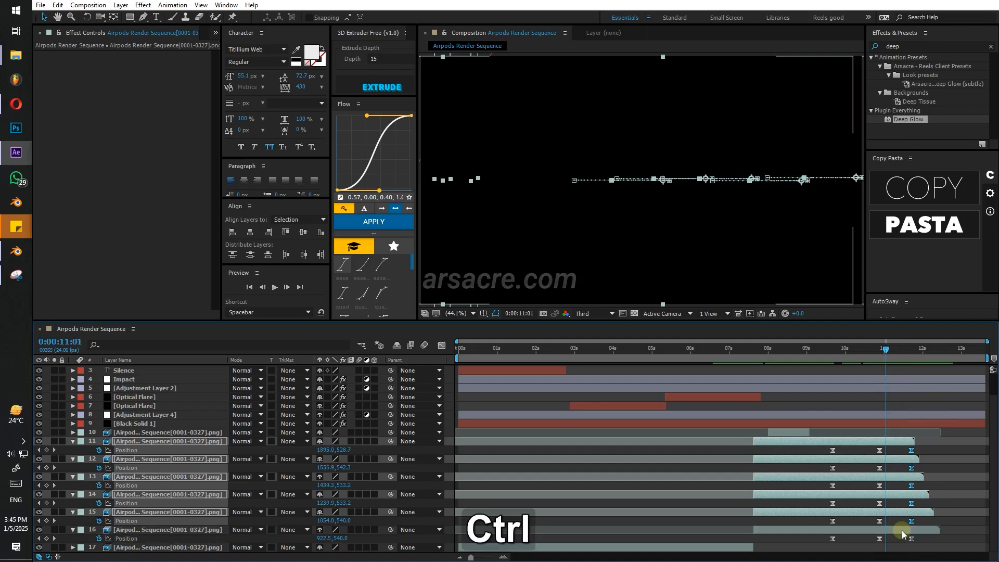
key(alt+])
drag(907, 537, 915, 546)
key(Delete)
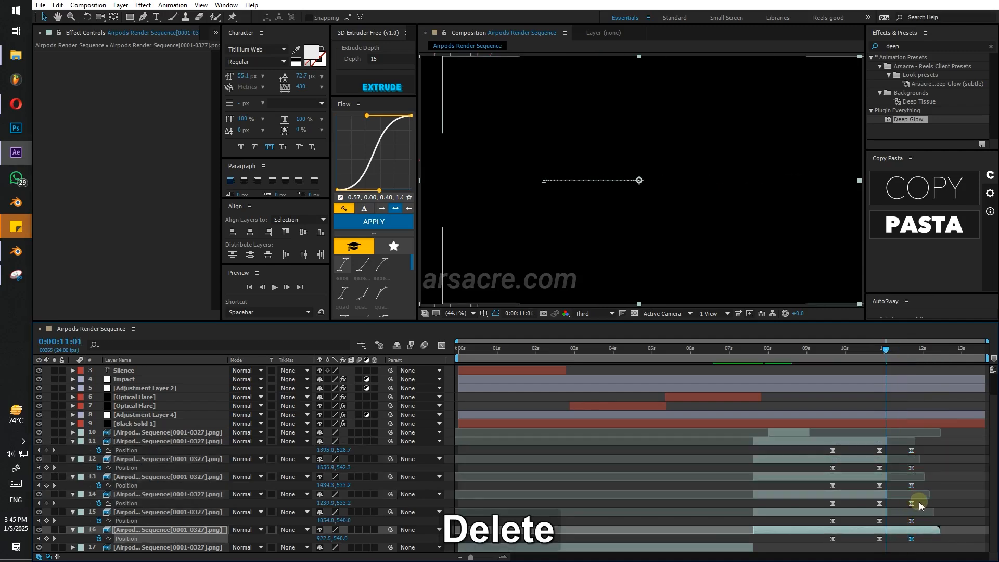
key(space)
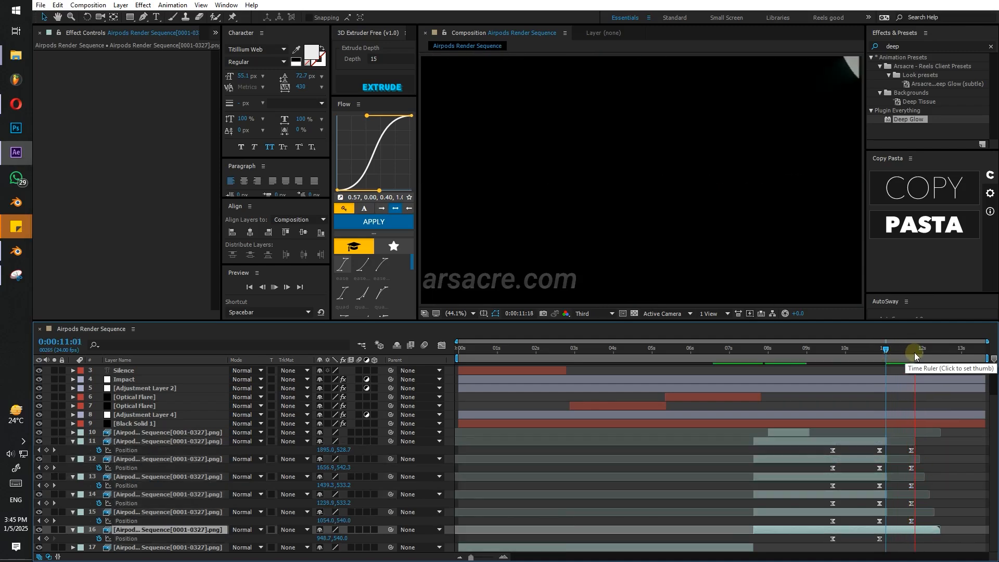
Create a comp-sized dark gray solid directly above the earbud copies.
drag(916, 354, 738, 374)
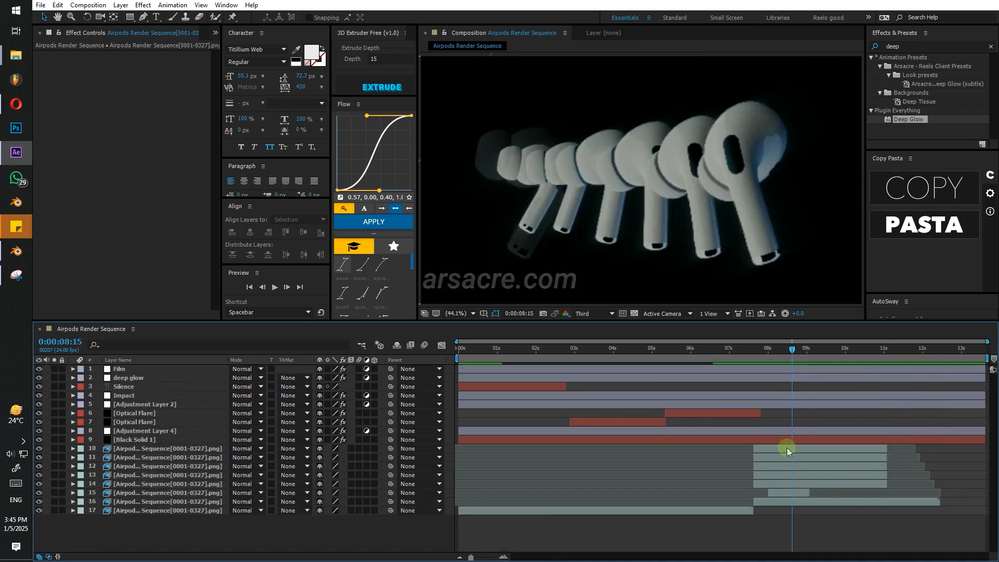
click(786, 447)
key(ctrl+y)
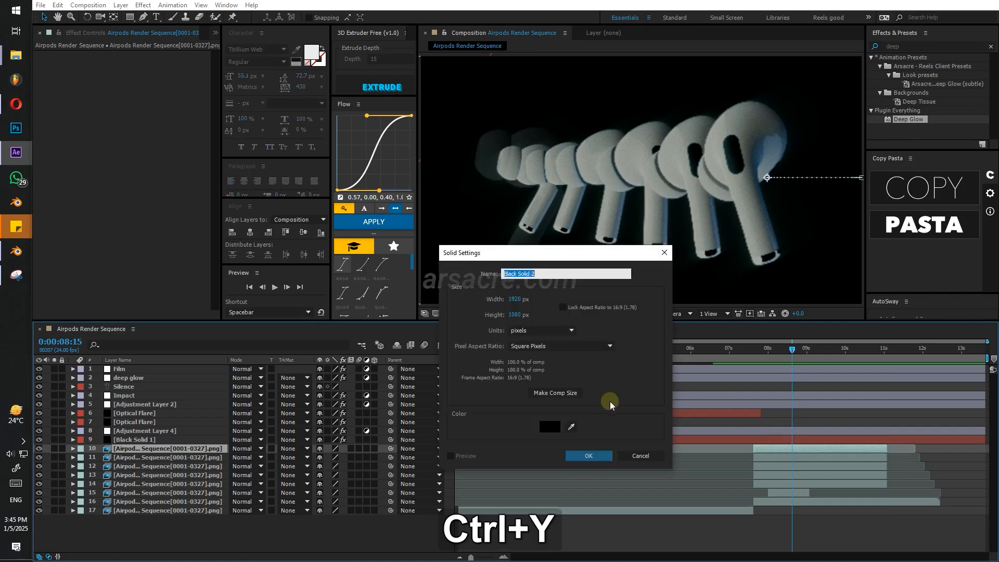
click(543, 425)
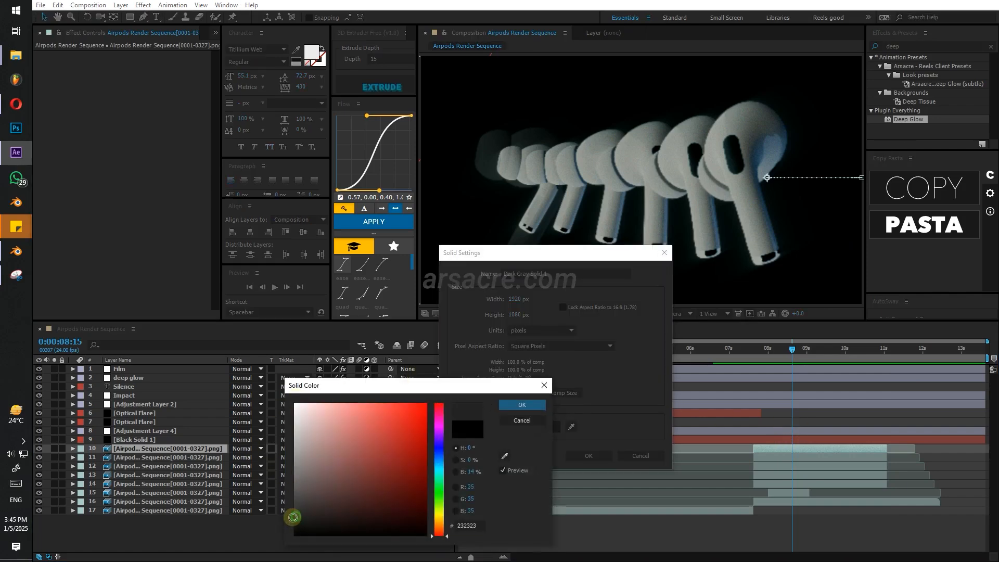
key(Return)
key(Return)
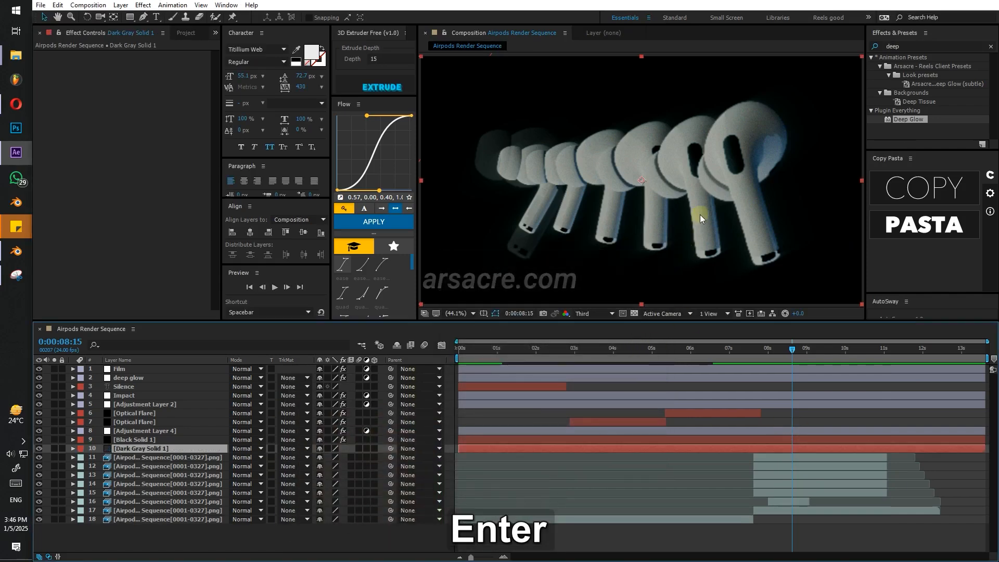
Mask the dark gray solid into a wide diagonal band across the frame and set its blending mode to Screen.
key(g)
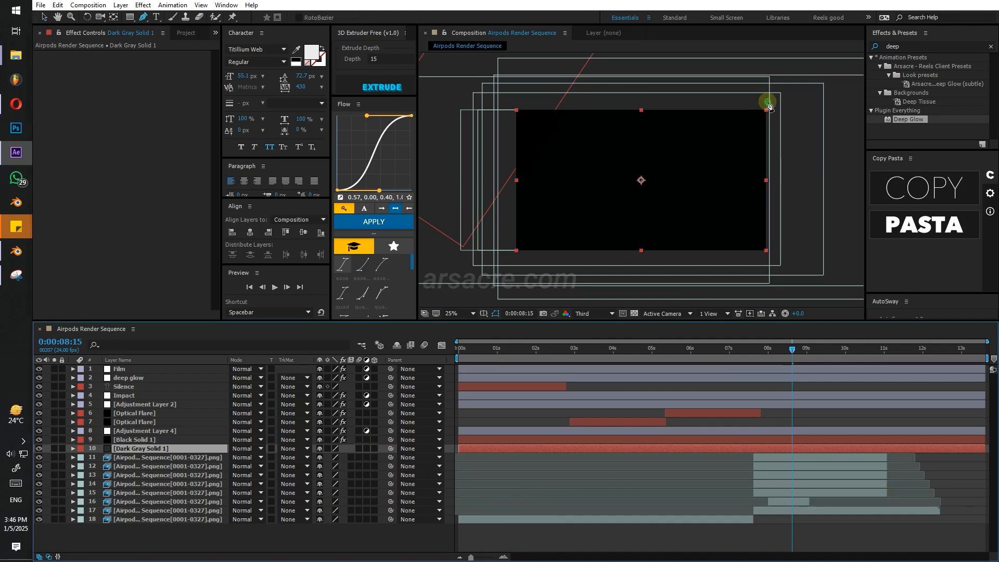
click(767, 102)
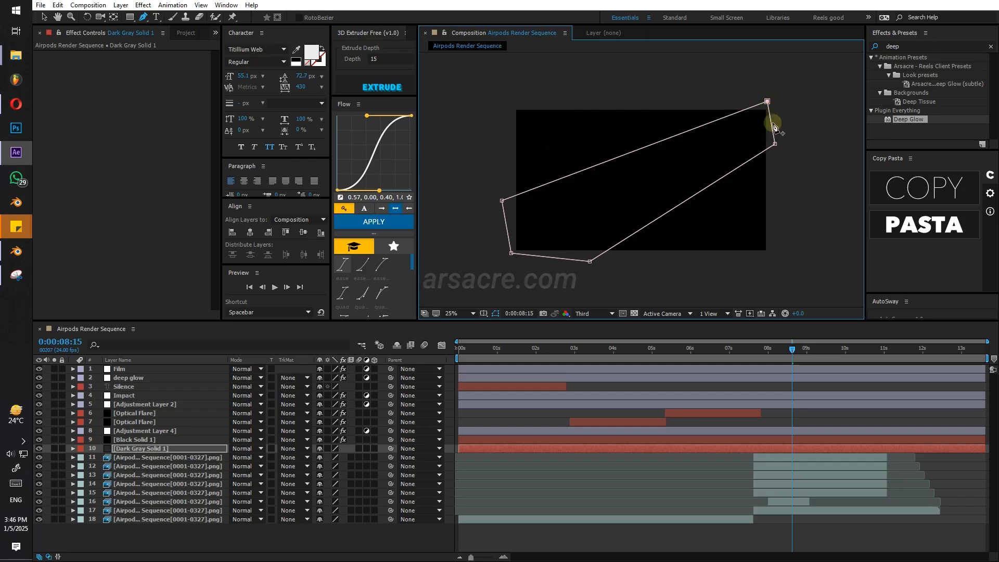
key(v)
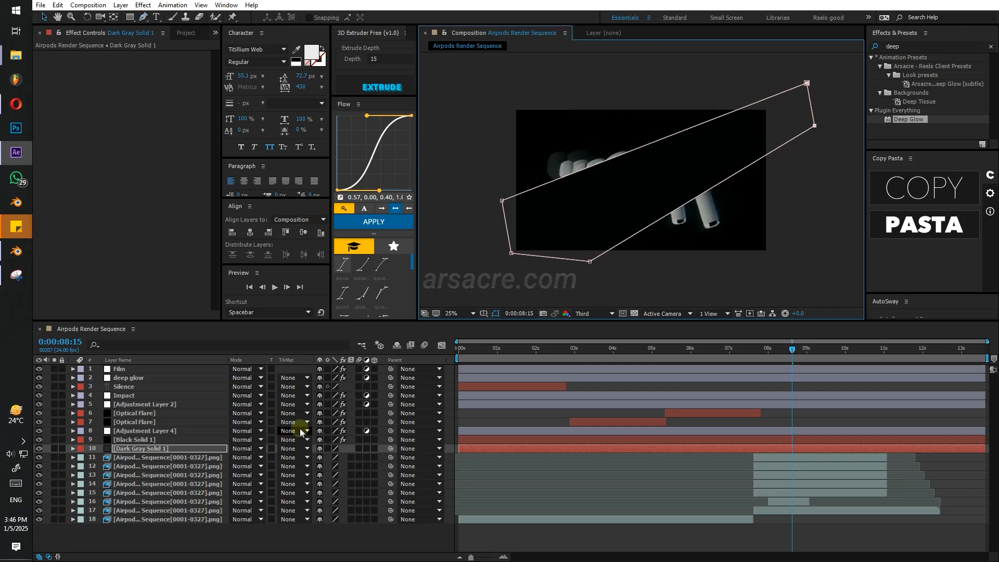
click(246, 451)
click(284, 252)
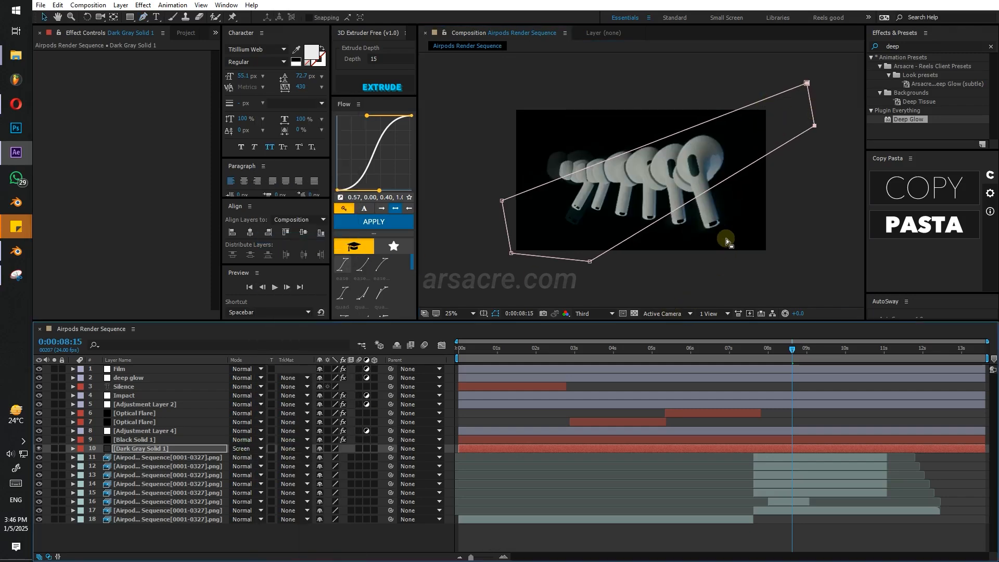
key(shift+slash)
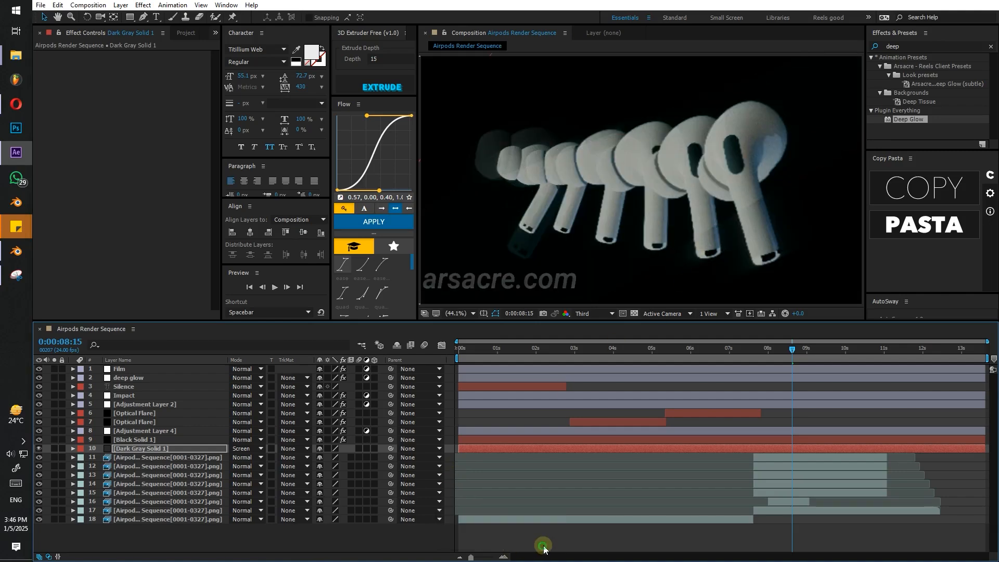
Create a black solid named BG and send it to the bottom of the layer stack.
click(511, 457)
key(ctrl+y)
text(BG)
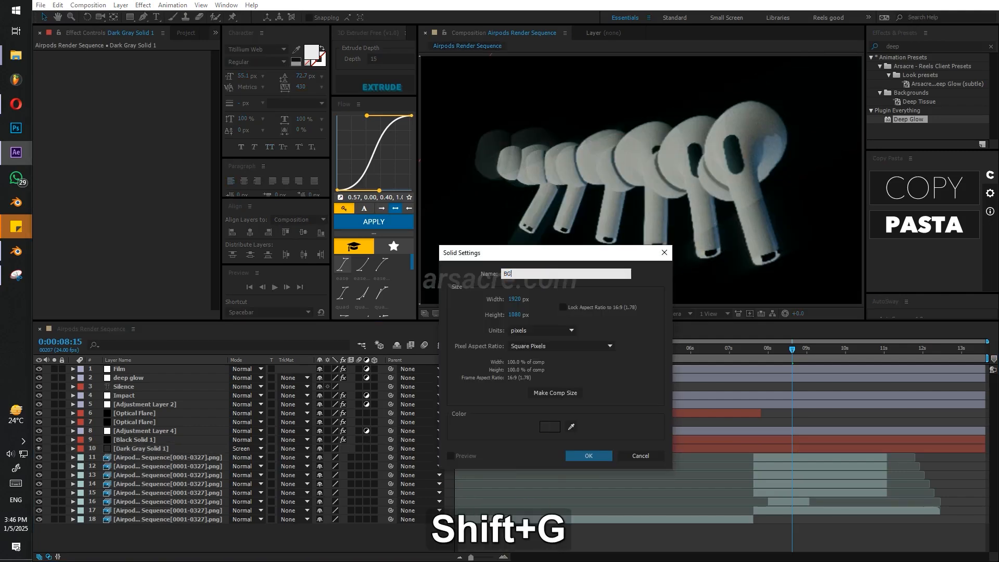
click(551, 429)
drag(341, 500, 333, 539)
key(Return)
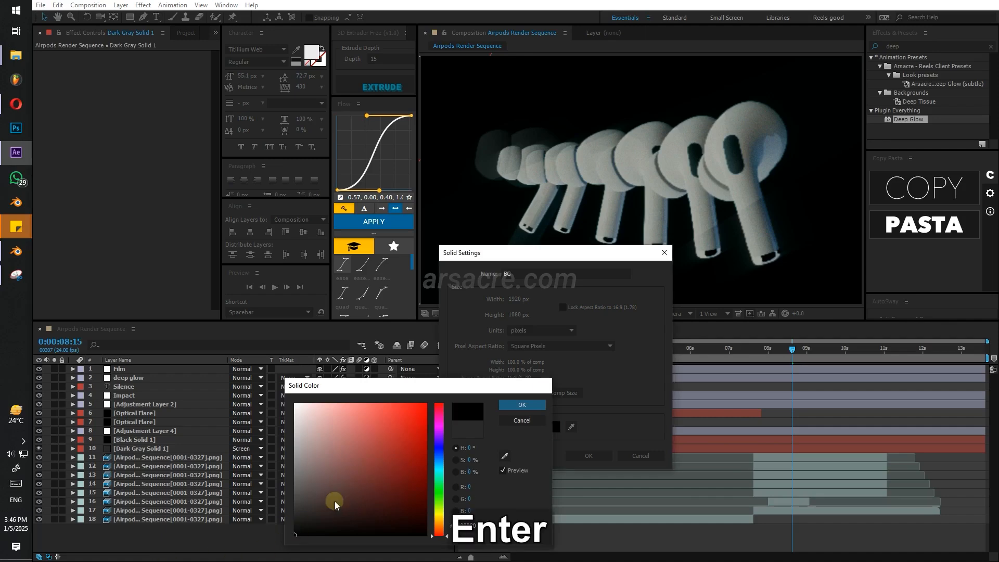
key(Return)
key(ctrl+shift+alt+Down)
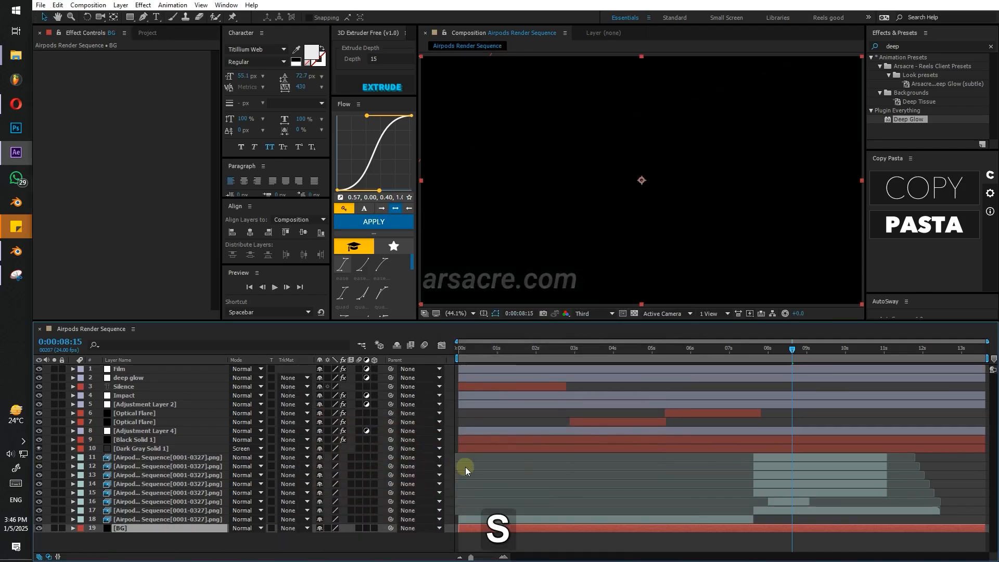
Scale the BG solid to 202% and lock the layer.
key(s)
drag(343, 538, 387, 538)
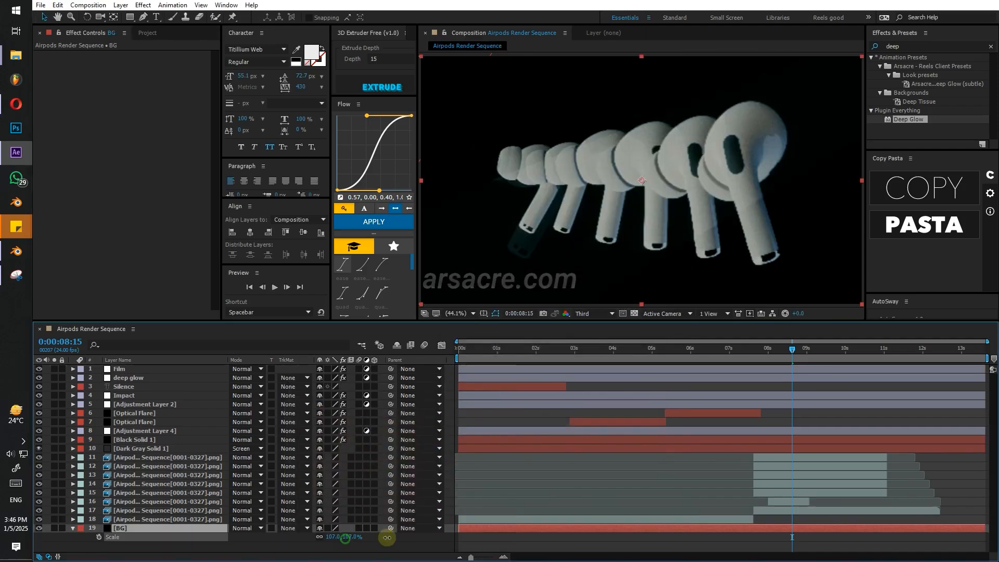
click(62, 528)
Apply the Fill effect to the dark gray solid and set its color to dark gray 464646.
click(120, 449)
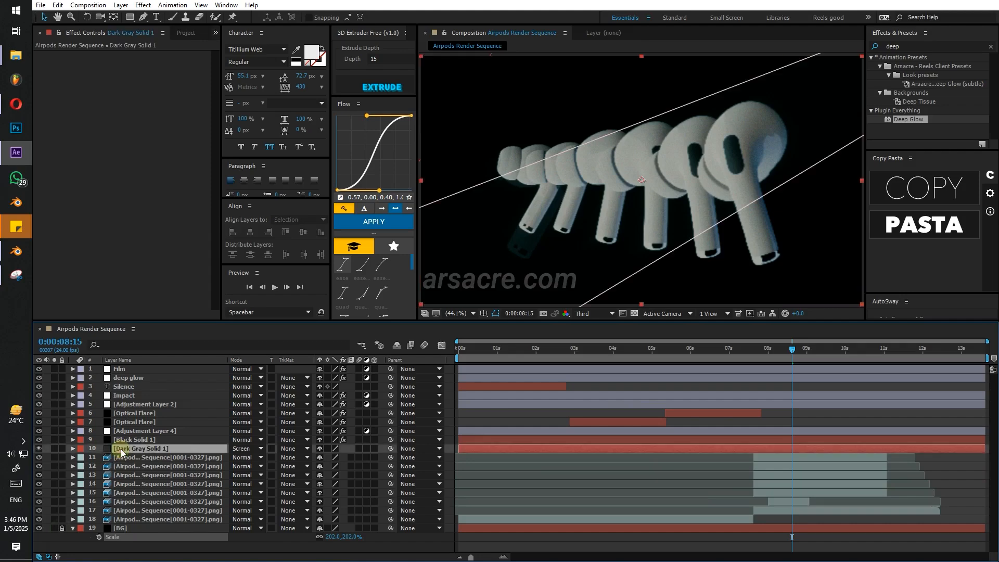
double_click(915, 46)
text(fill)
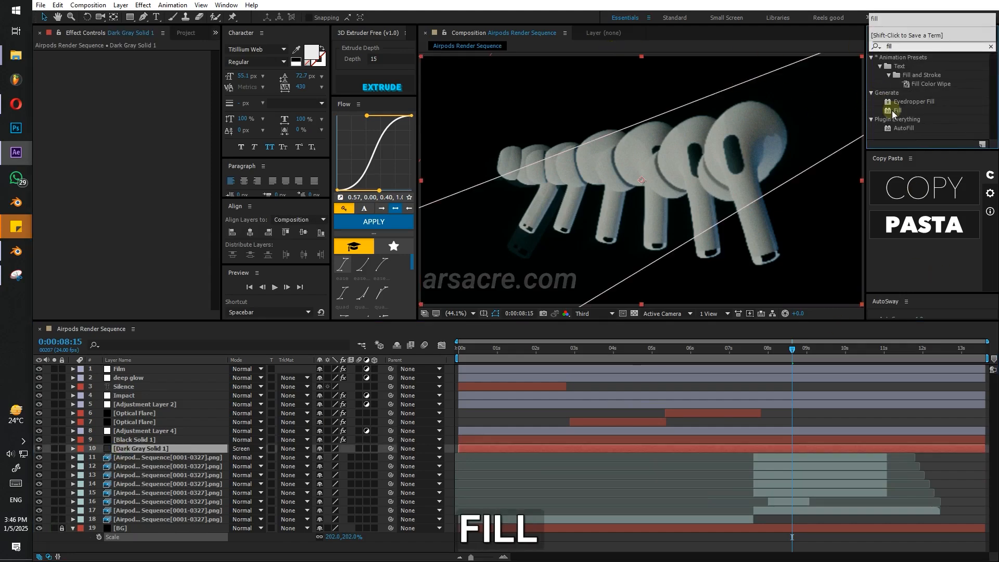
drag(894, 111, 138, 121)
click(141, 81)
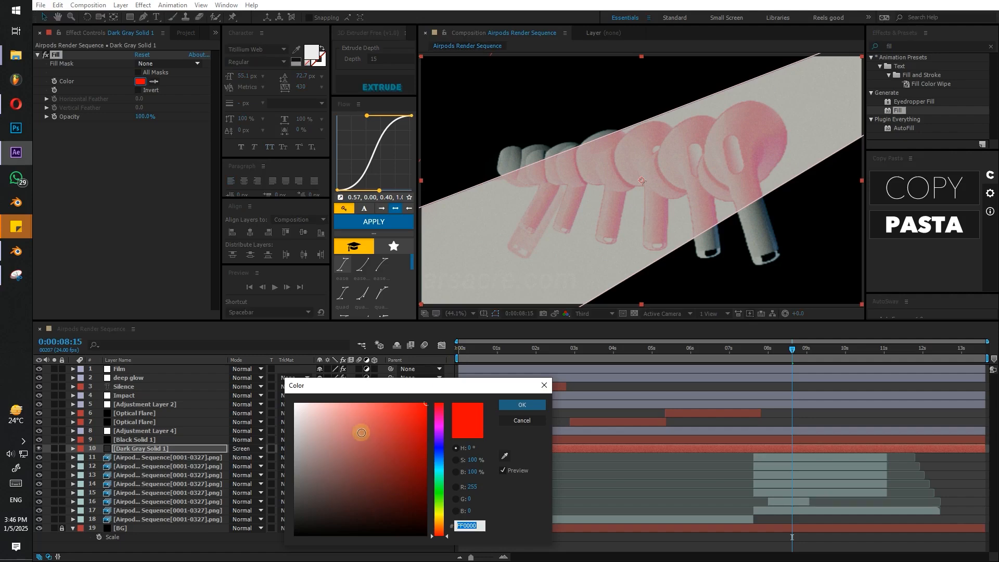
drag(308, 476, 278, 494)
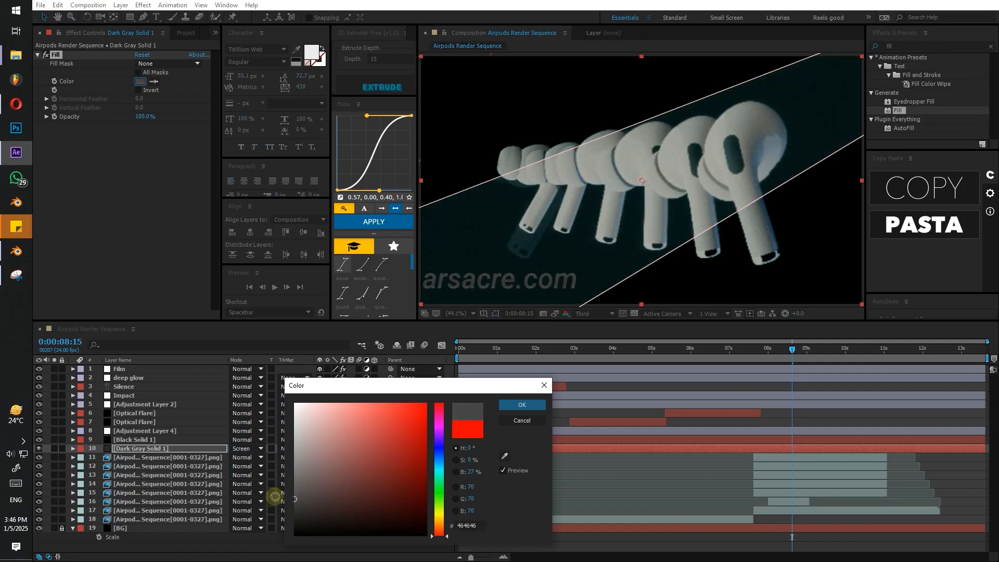
click(516, 409)
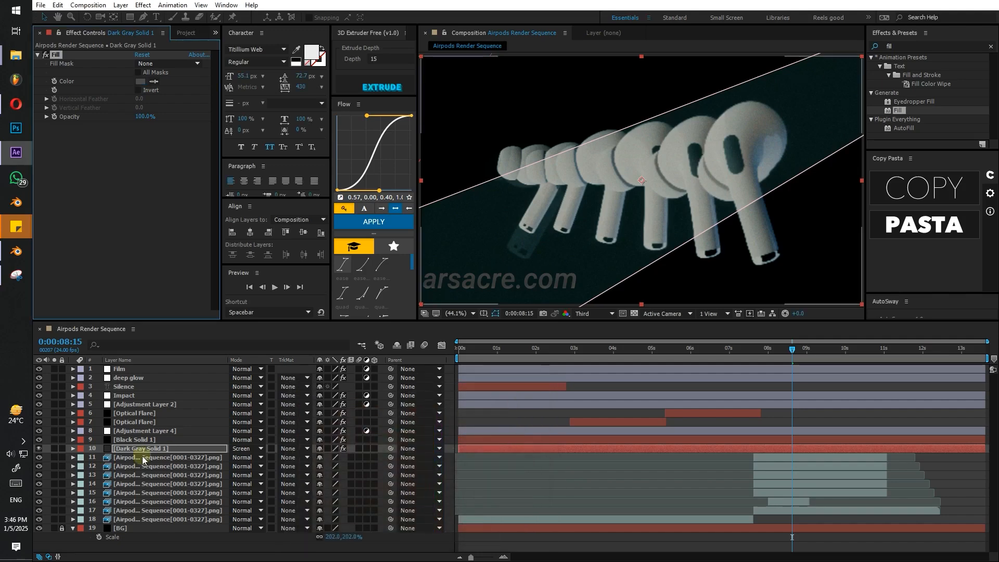
Move the dark gray solid beneath the row of earbud copies and make it start where those copies begin.
drag(145, 482, 140, 513)
key(bracketleft)
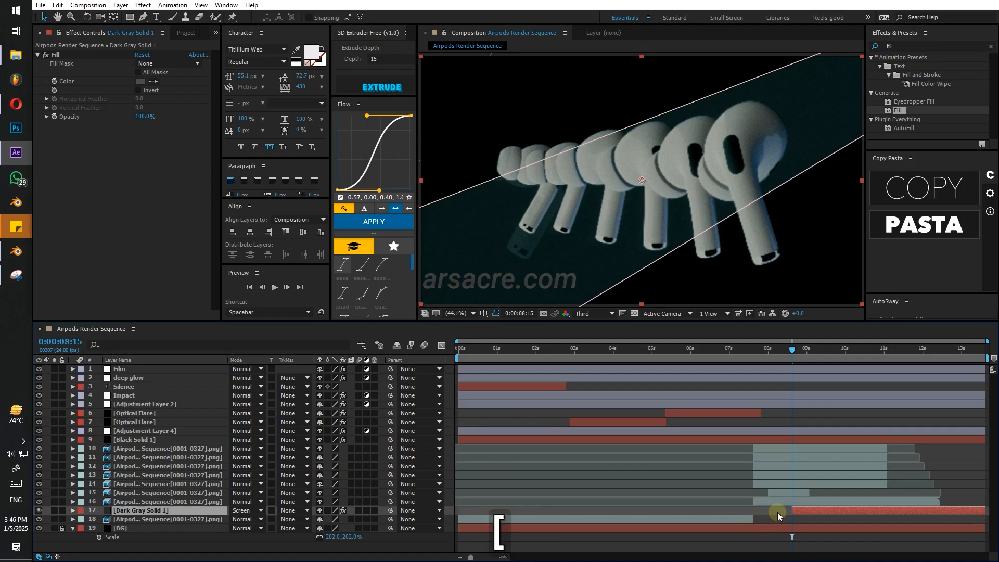
Feather the dark gray solid's mask to 261 pixels, delete its lower-left corner point, and pull the neighbouring points farther outside the frame.
key(shift+f)
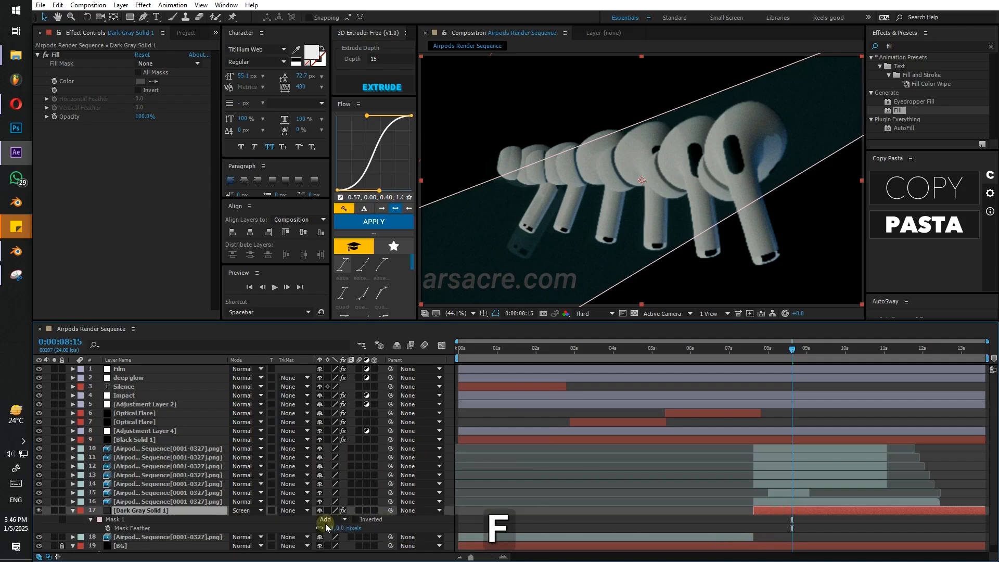
mouse_move(465, 531)
mouse_down()
mouse_move(517, 532)
mouse_move(476, 533)
mouse_up()
key(comma)
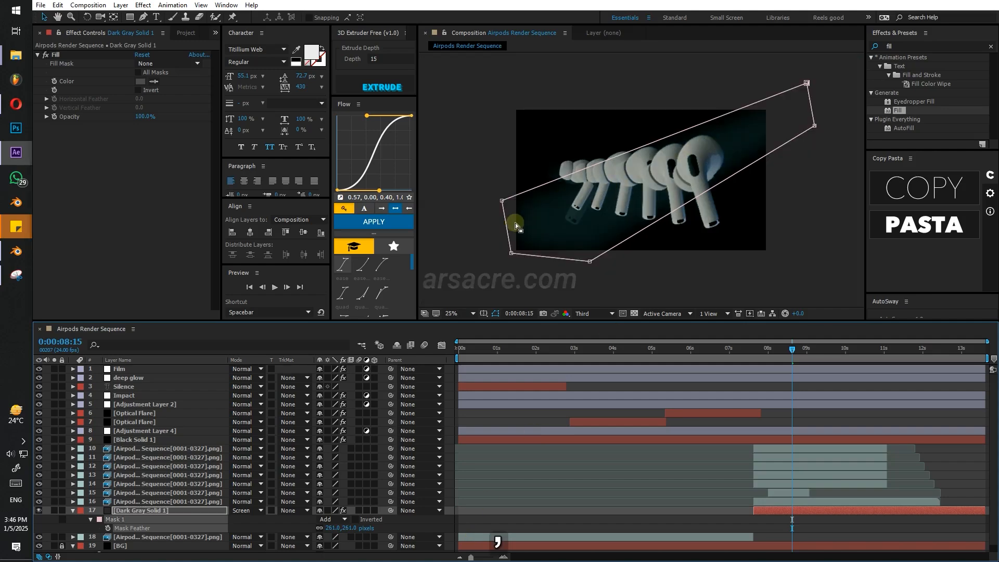
click(511, 253)
key(Delete)
drag(589, 261, 493, 323)
drag(501, 201, 457, 212)
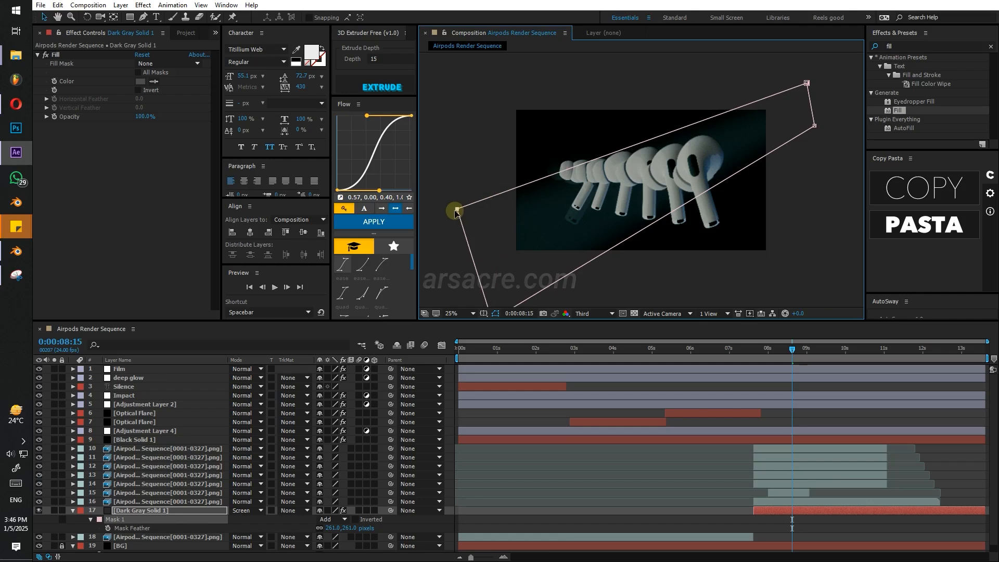
key(shift+slash)
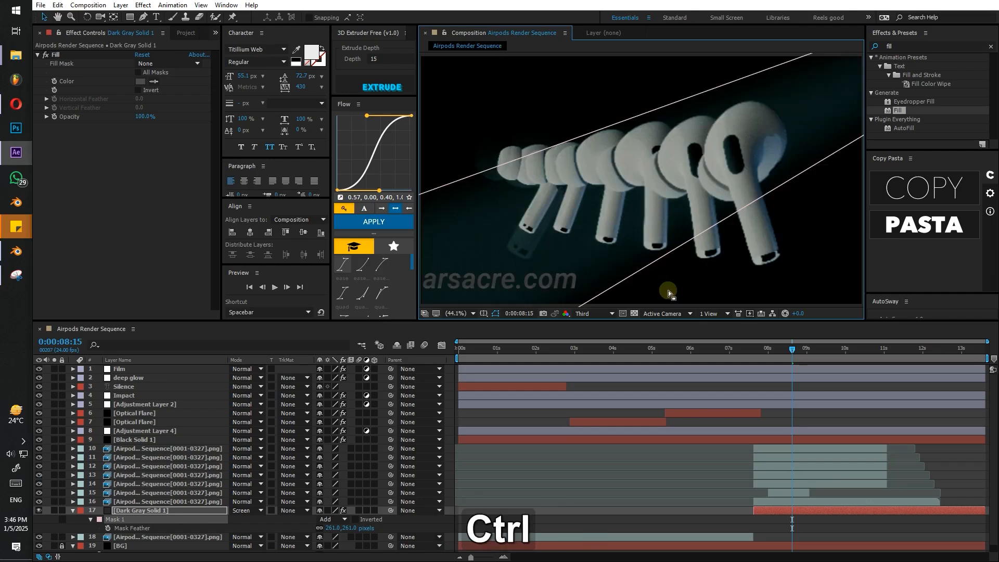
Hide the layer controls in the composition view and turn off the deep glow layer's visibility.
key(ctrl+shift+h)
click(119, 369)
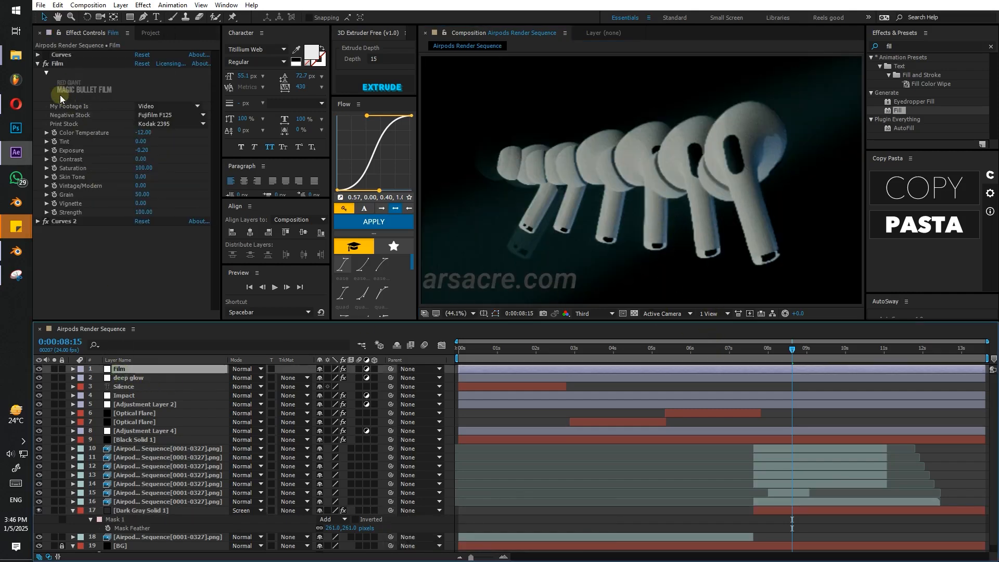
click(40, 379)
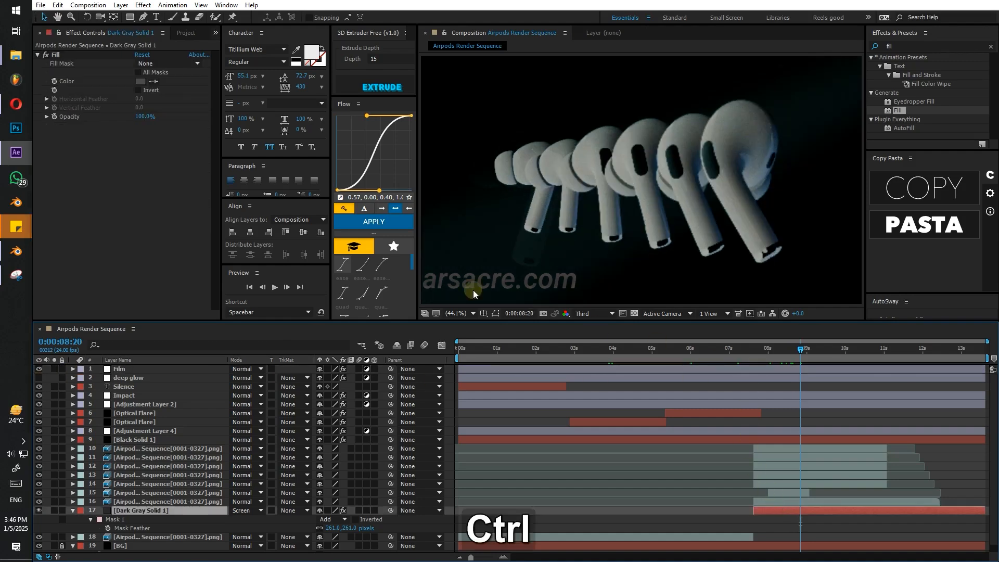
Brighten the dark gray solid's Fill color to gray 6A6A6A.
key(ctrl+shift+y)
key(Escape)
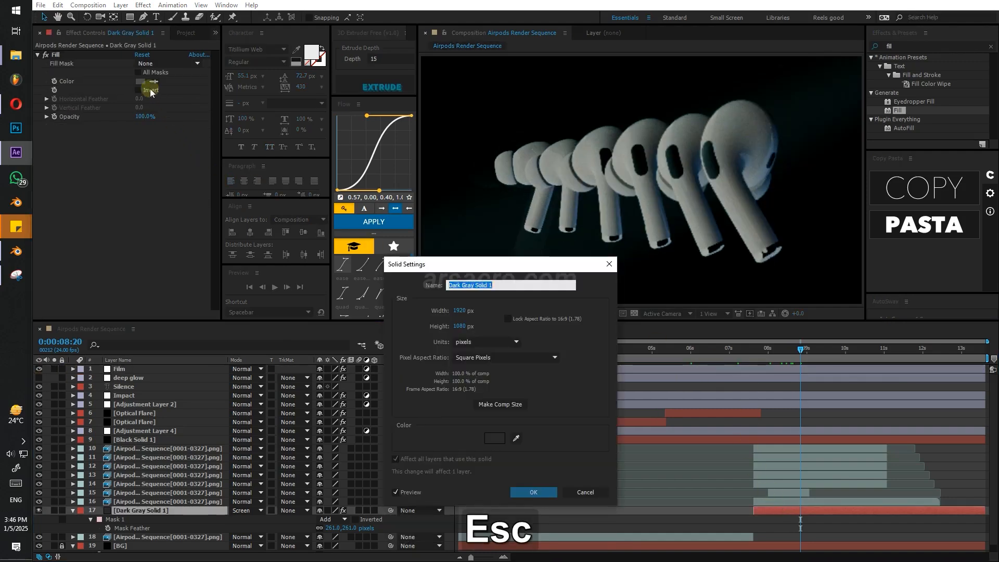
click(140, 81)
drag(295, 496, 295, 475)
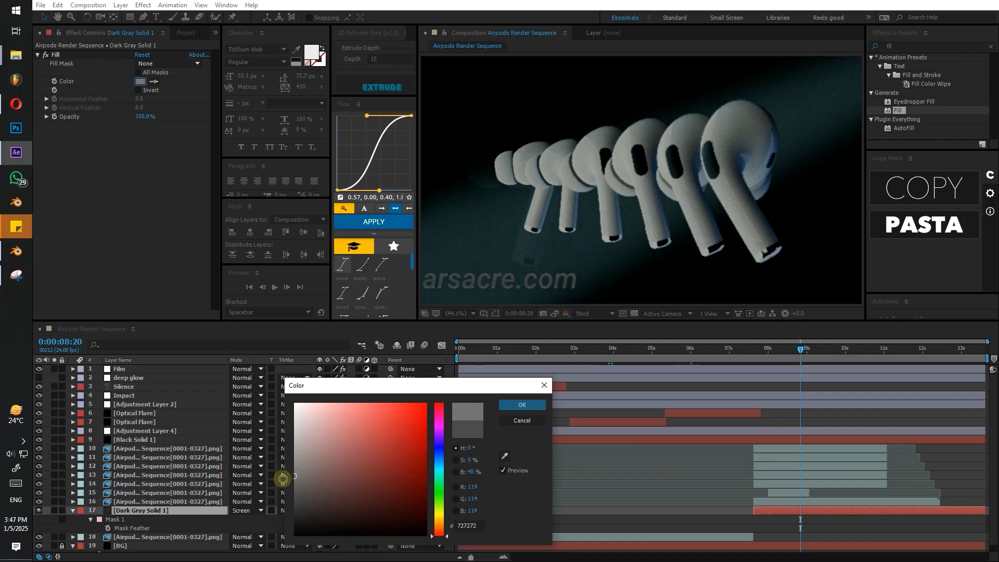
click(522, 405)
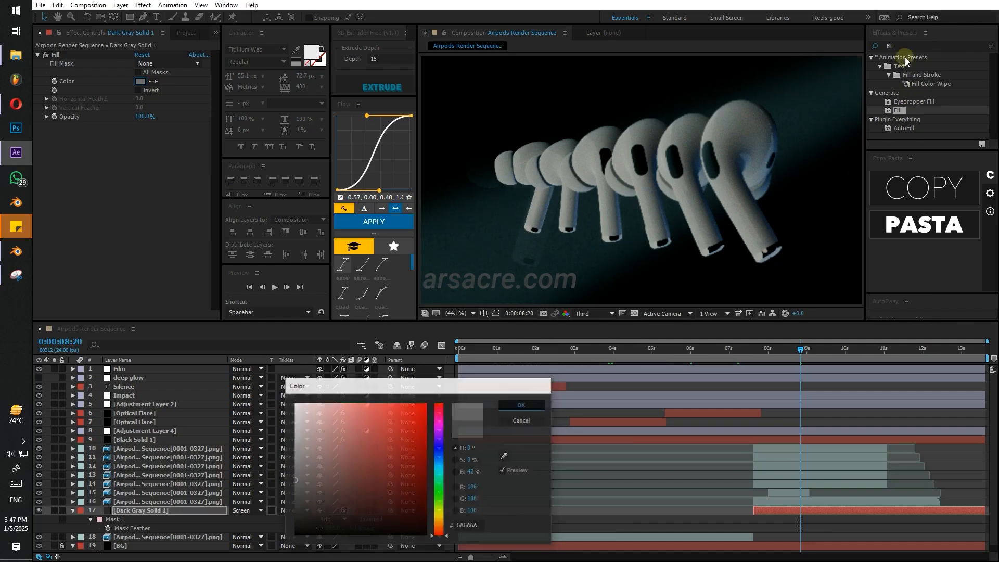
Add Fractal Noise to the dark gray solid with Multiply blending and a contrast of 123.
click(900, 46)
text(fractal)
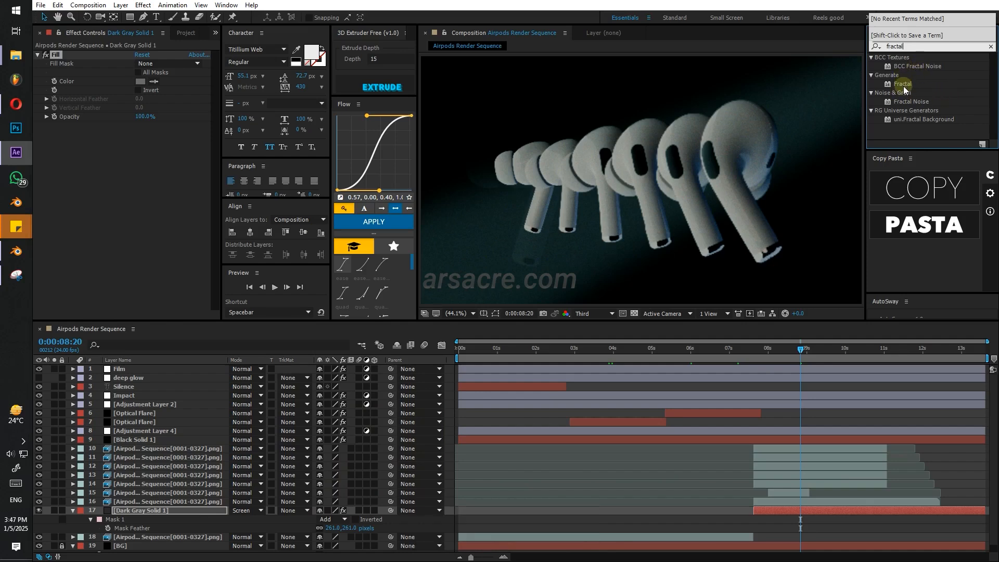
drag(909, 101, 94, 204)
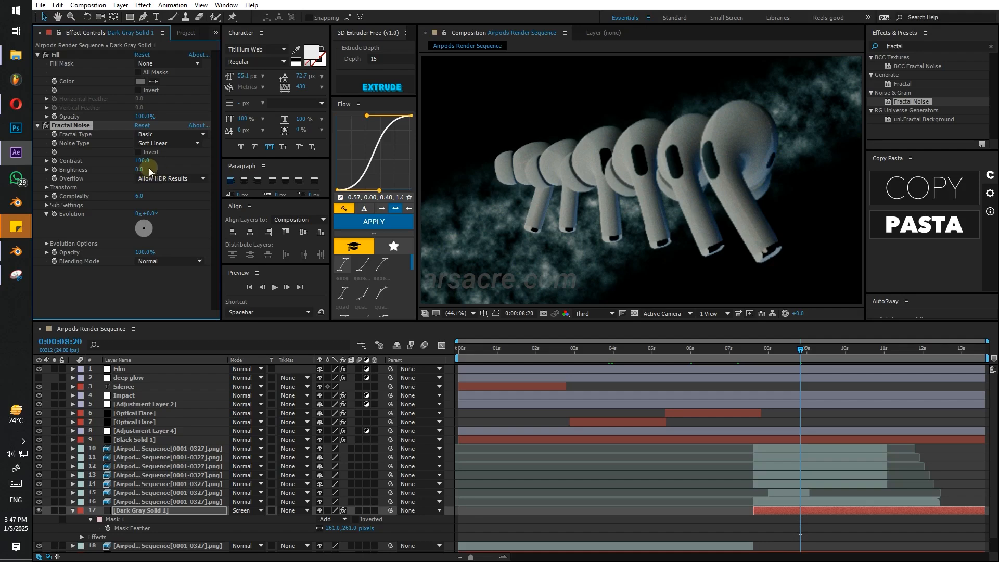
click(166, 261)
click(161, 227)
drag(144, 161, 145, 161)
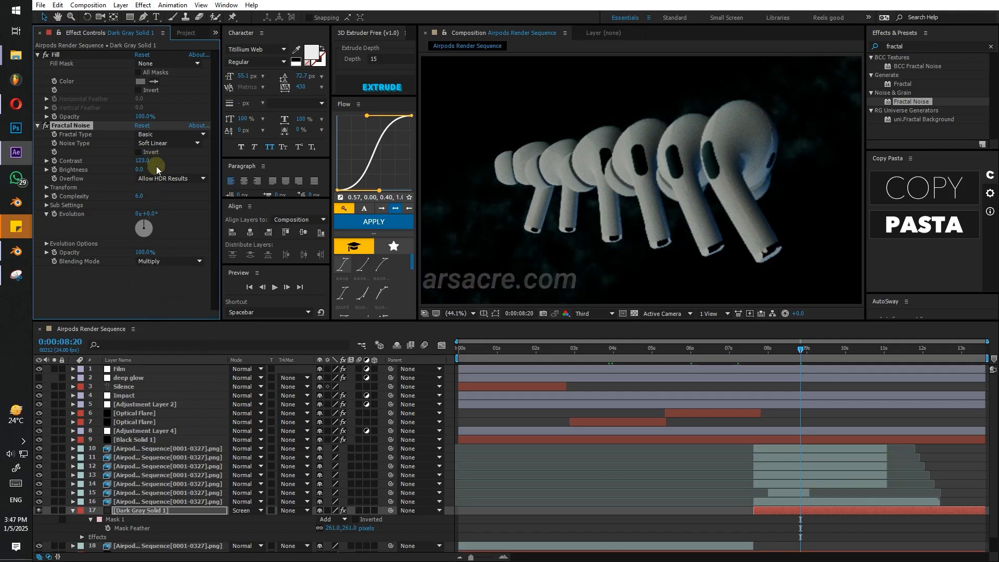
Enable Perspective Offset and keyframe Offset Turbulence from 960, 540 at the solid's start to about 124, 948 near the timeline's end, previewing the drift.
click(46, 188)
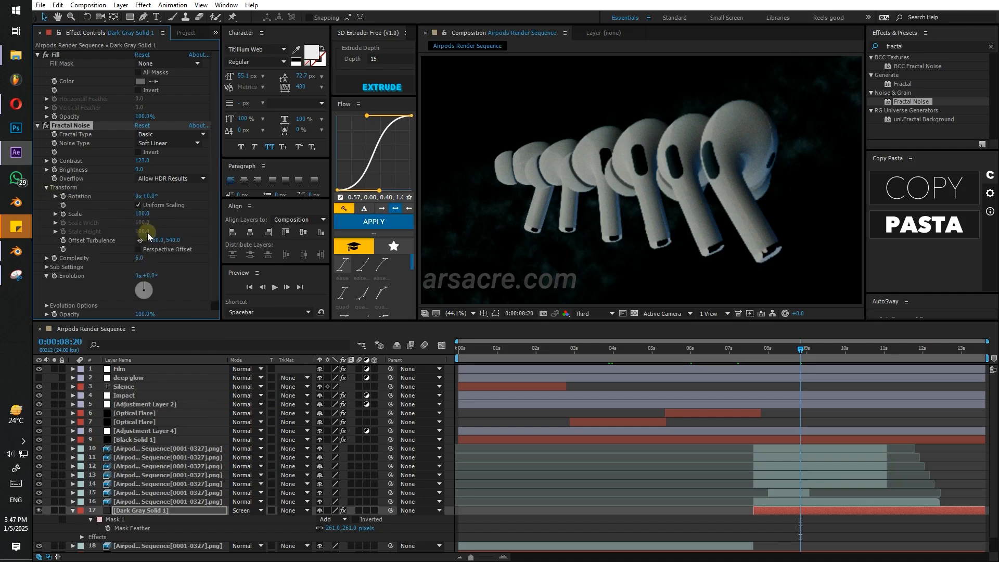
click(142, 248)
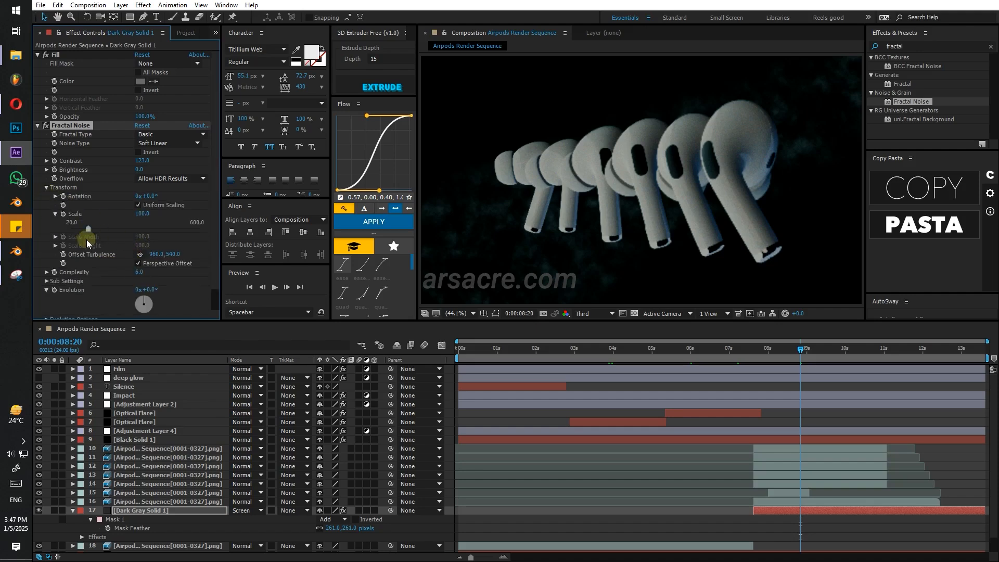
key(u)
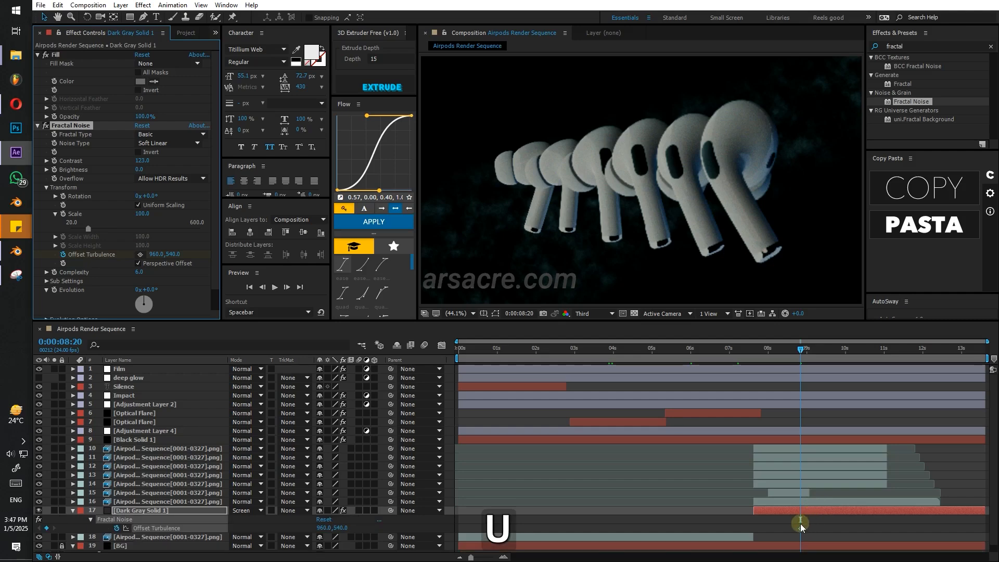
shift+drag(801, 528, 754, 528)
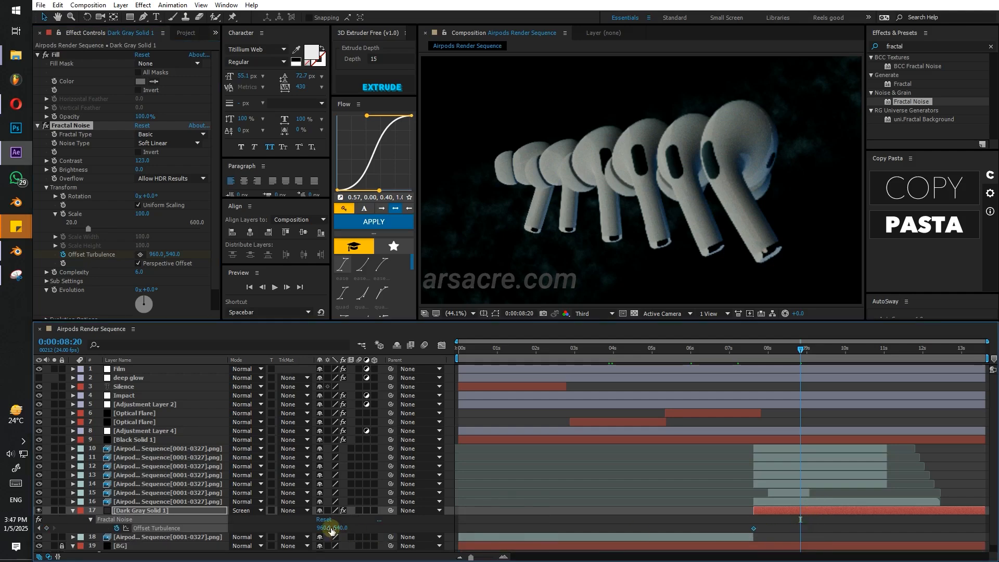
drag(387, 536, 304, 539)
key(ctrl+shift+h)
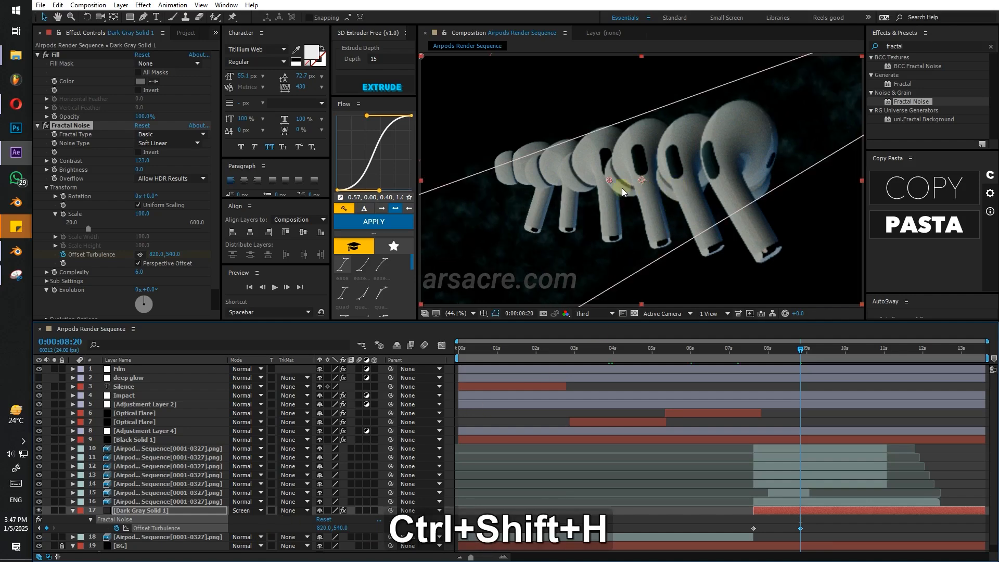
drag(610, 179, 450, 273)
click(792, 509)
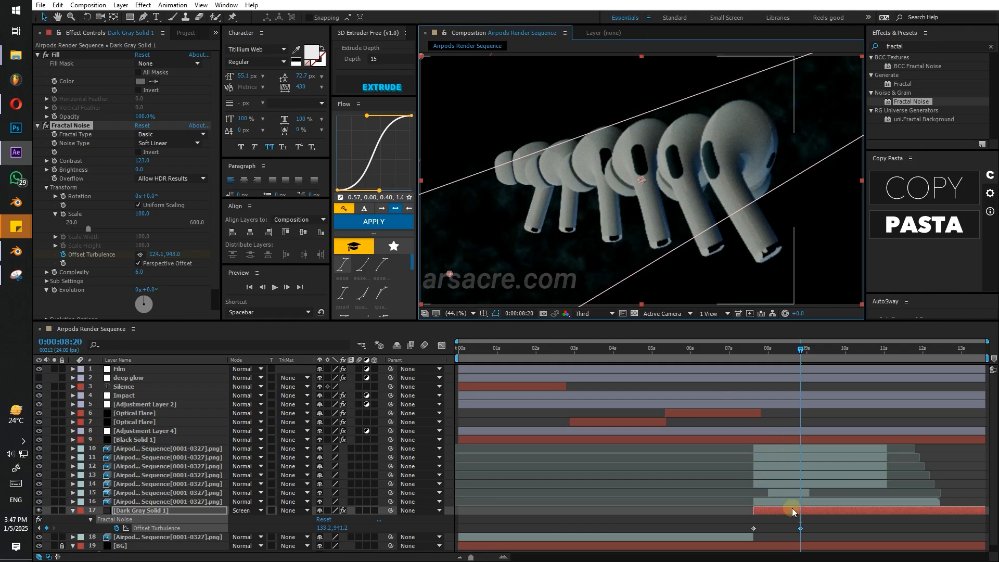
drag(800, 529, 952, 528)
key(space)
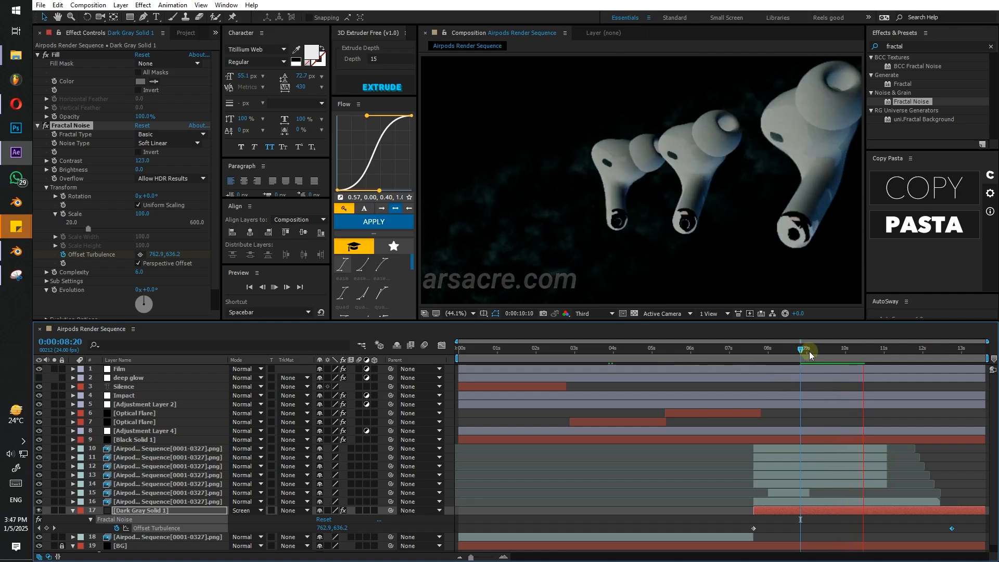
Keyframe the dark gray solid's opacity to fade out completely by 0:00:12:08 and preview the earbud row sequence.
click(873, 357)
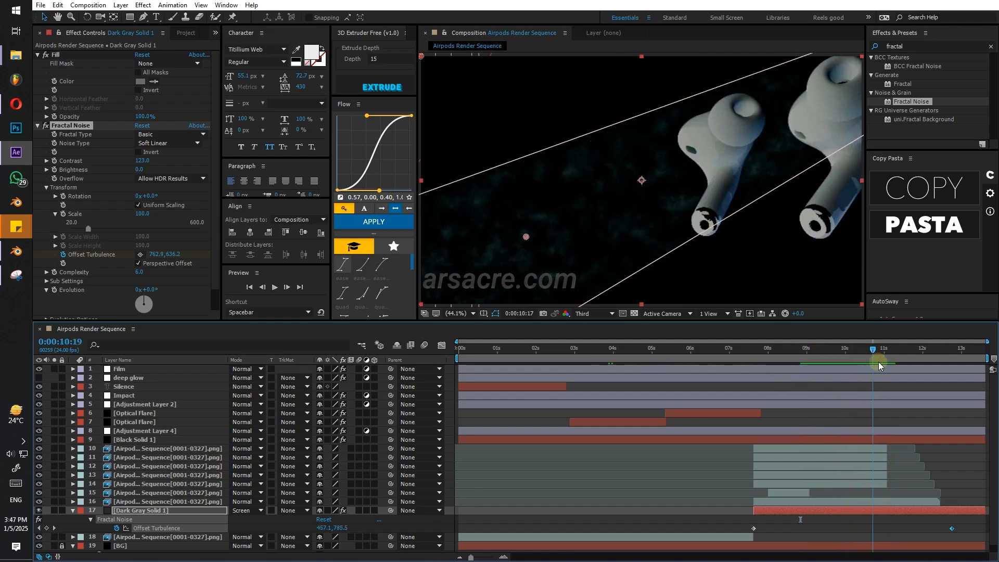
drag(878, 361, 936, 358)
key(t)
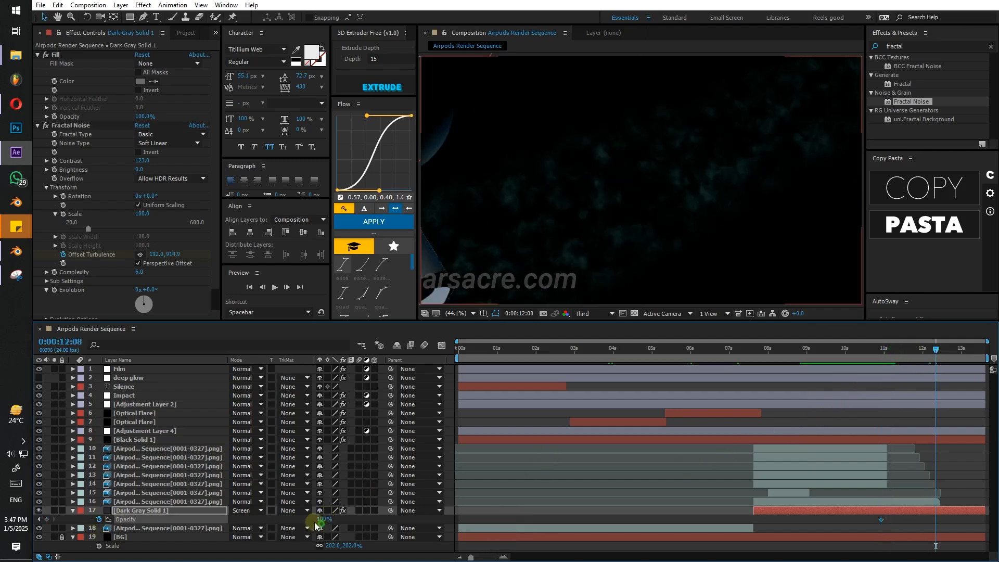
drag(324, 519, 238, 517)
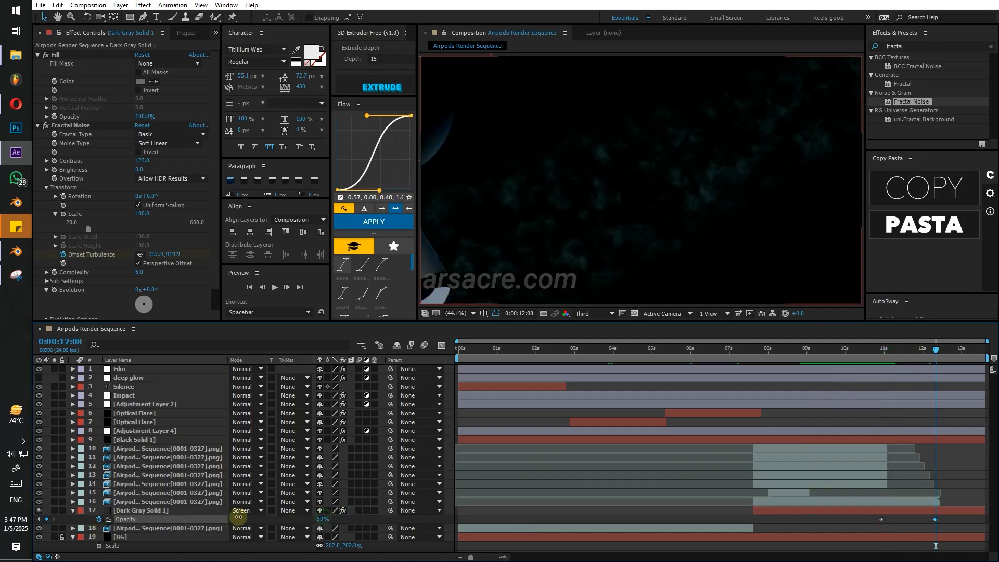
click(749, 356)
key(space)
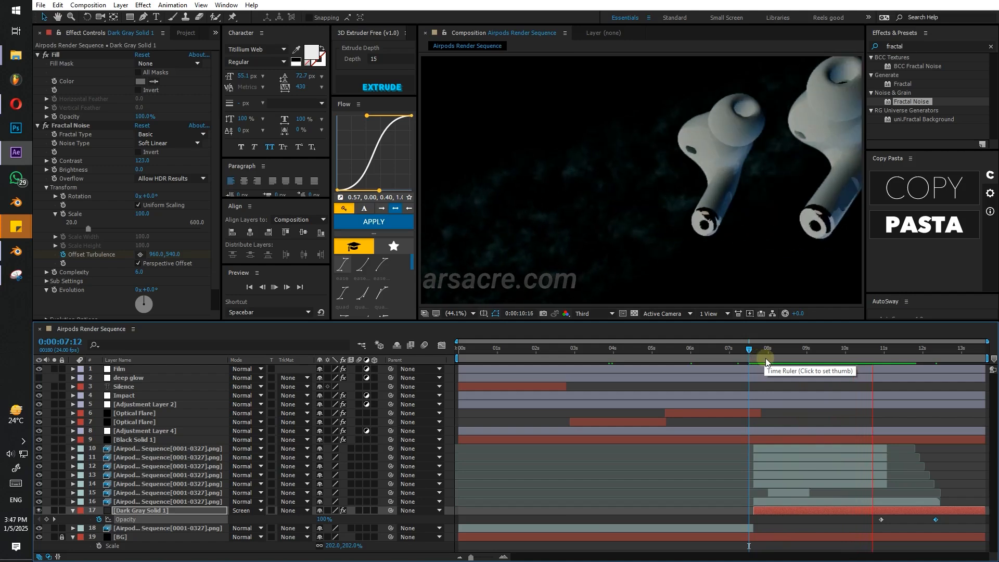
Split the lower earbud sequence layer at 0:00:11:02 and darken its second part with a Curves effect that lowers the white point.
key(ctrl+shift+d)
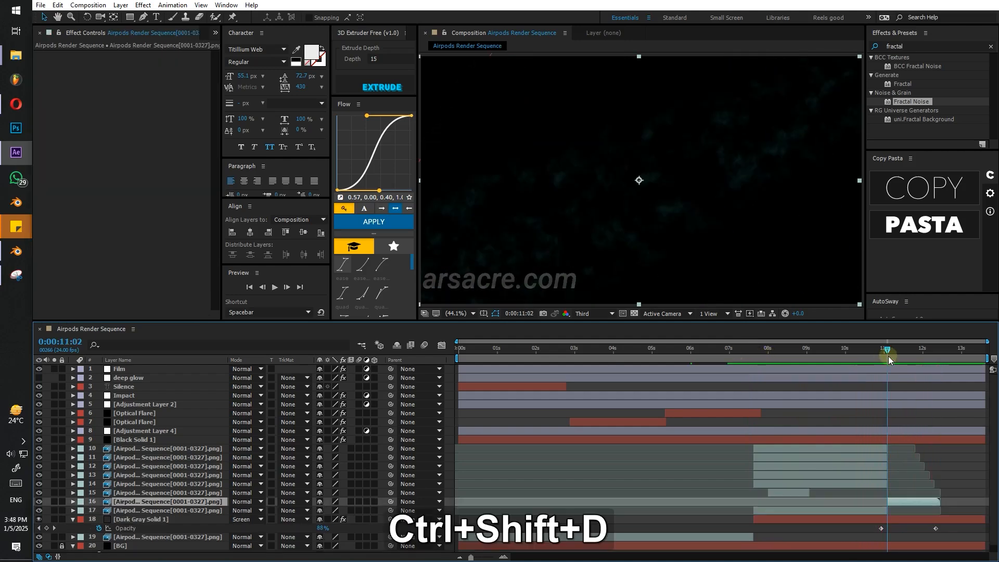
drag(888, 356, 904, 351)
drag(913, 47, 771, 47)
text(curves)
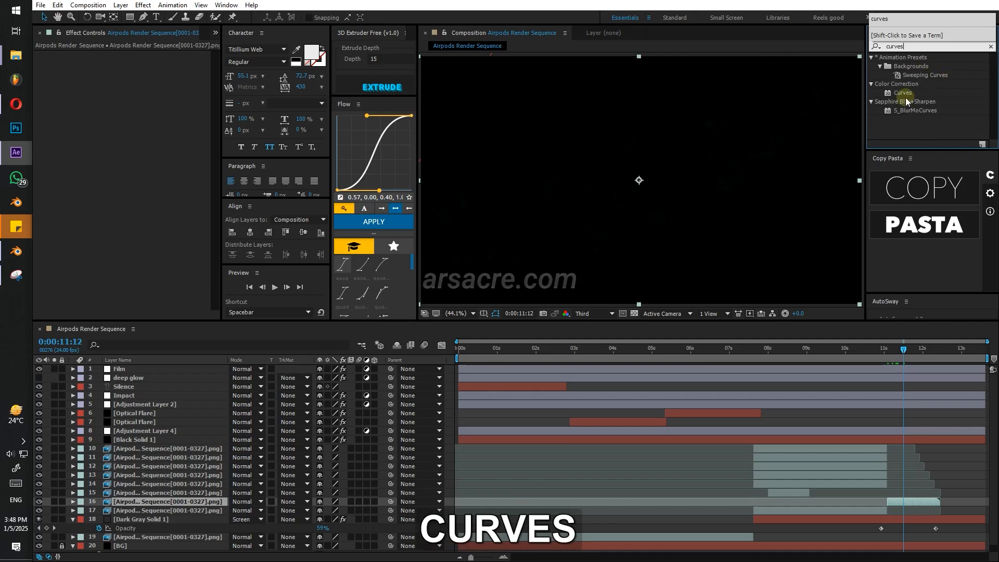
double_click(903, 93)
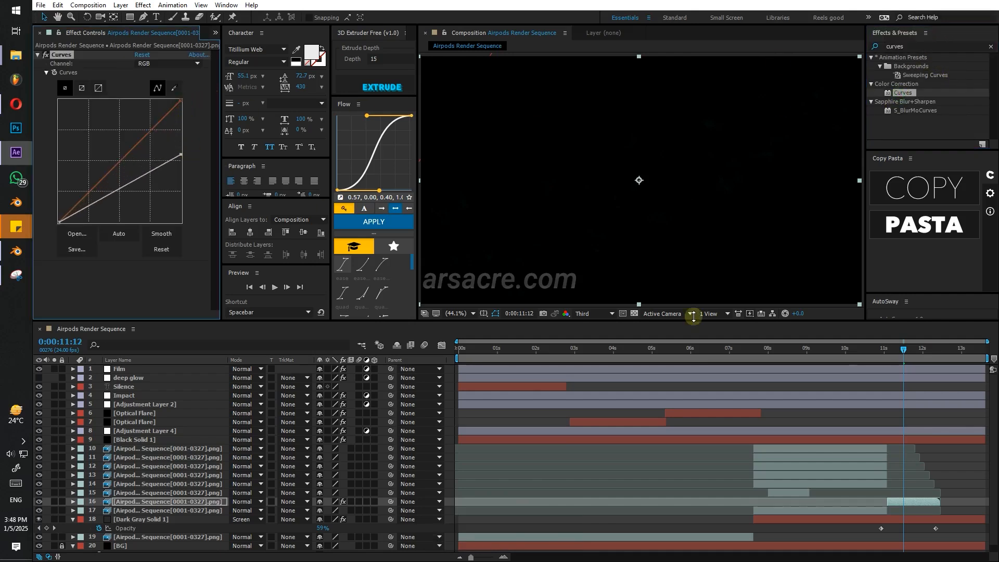
key(space)
click(917, 356)
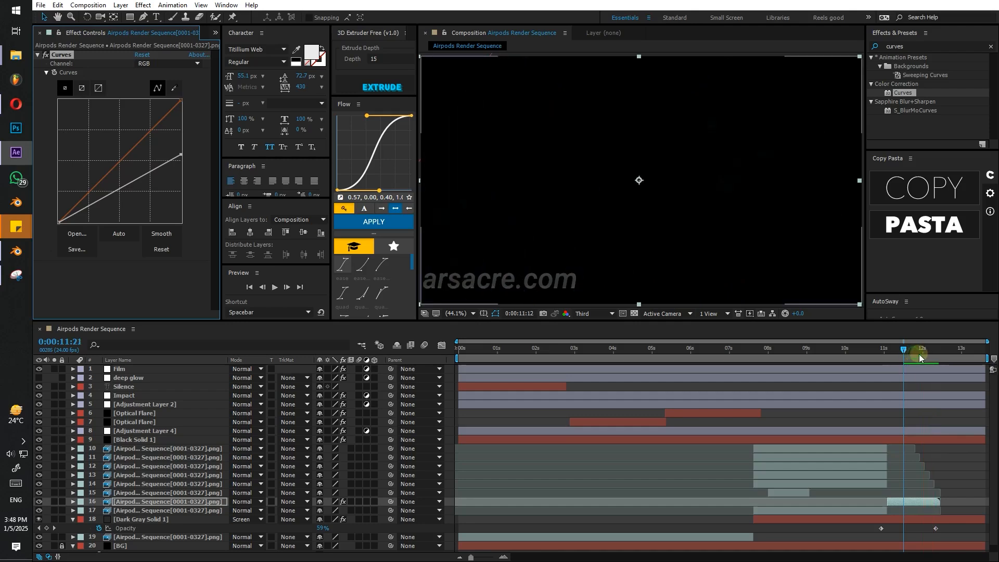
drag(181, 155, 182, 134)
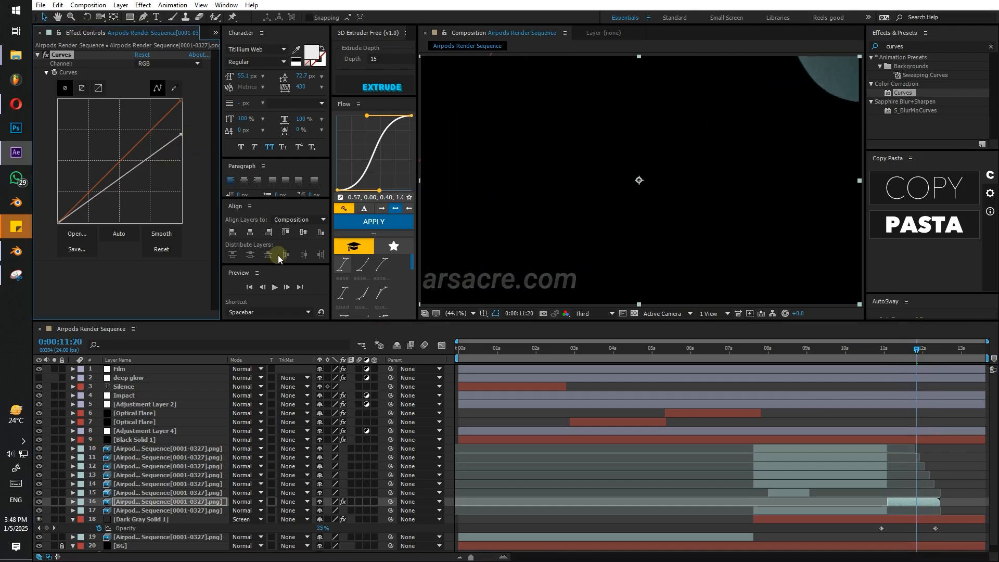
Try Fujifilm Eterna 500T and Fujifilm Reala 500D as the negative stock of the Film layer's Film effect.
drag(652, 358, 700, 357)
click(130, 394)
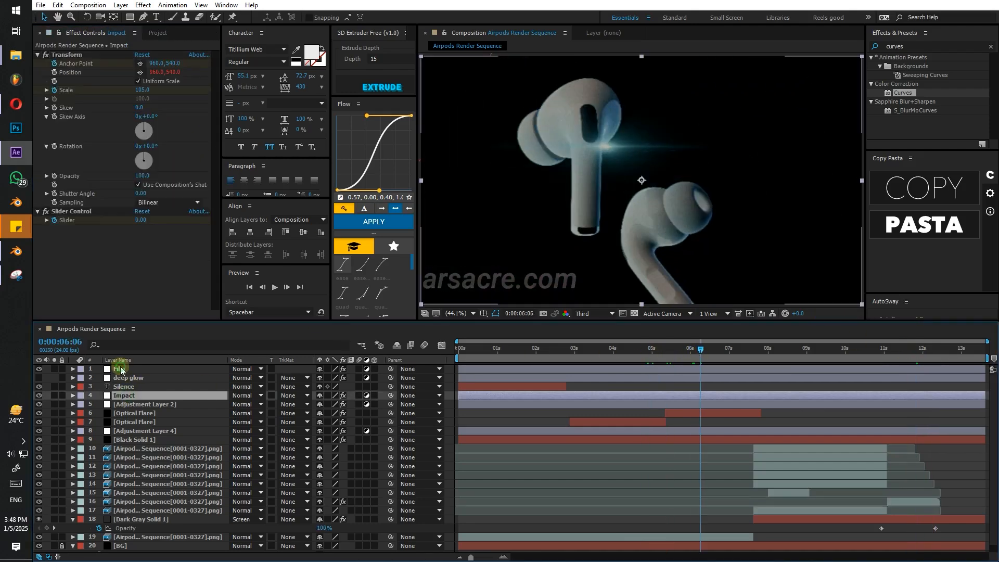
click(122, 368)
click(44, 222)
click(169, 115)
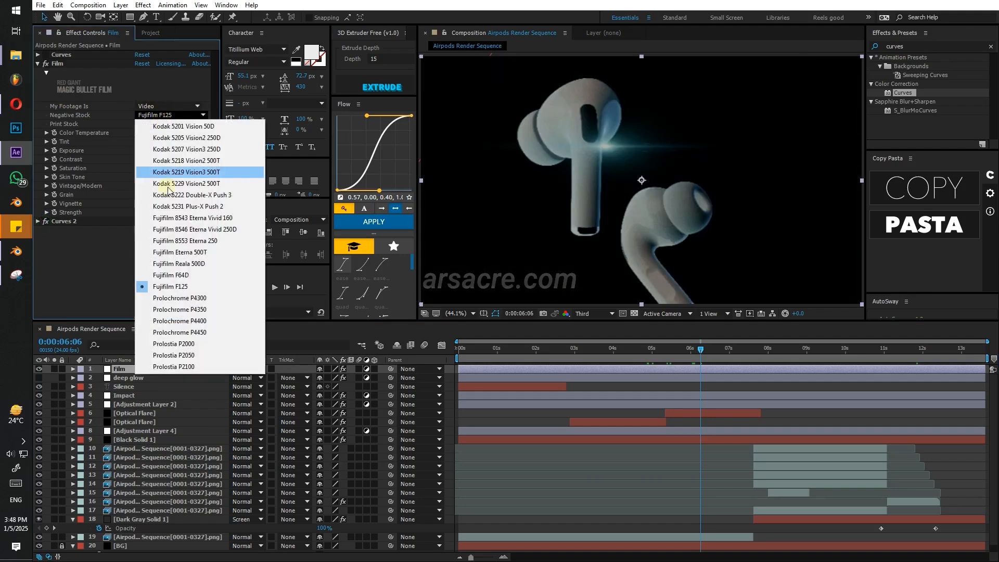
click(156, 252)
click(776, 358)
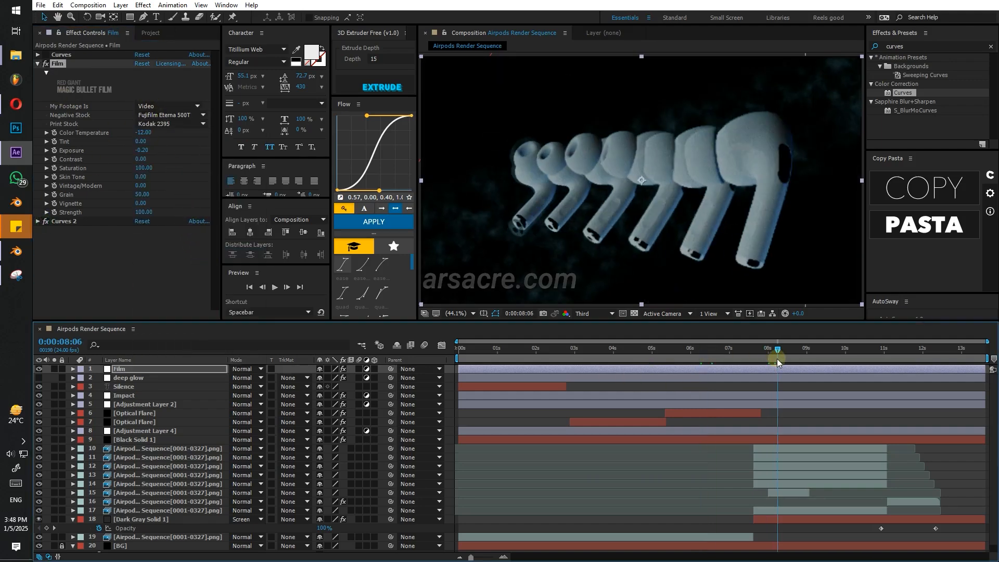
click(171, 115)
click(156, 261)
Try the Kodak 5218 Vision2 500T, Kodak 5205 Vision2 250D and Kodak 5229 Vision2 500T negative stocks in the Film effect.
click(183, 116)
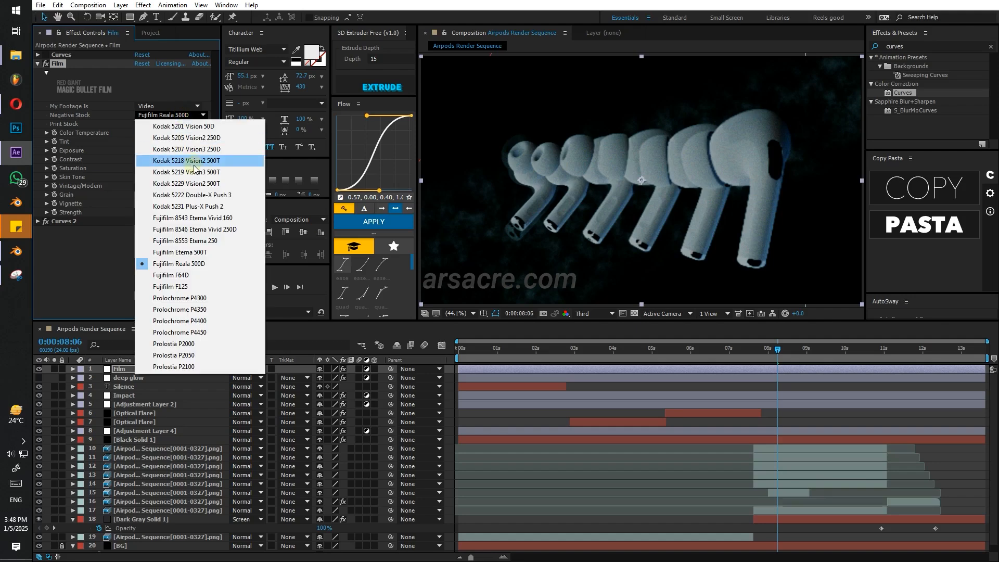
click(192, 161)
click(192, 115)
click(190, 138)
click(189, 115)
click(186, 183)
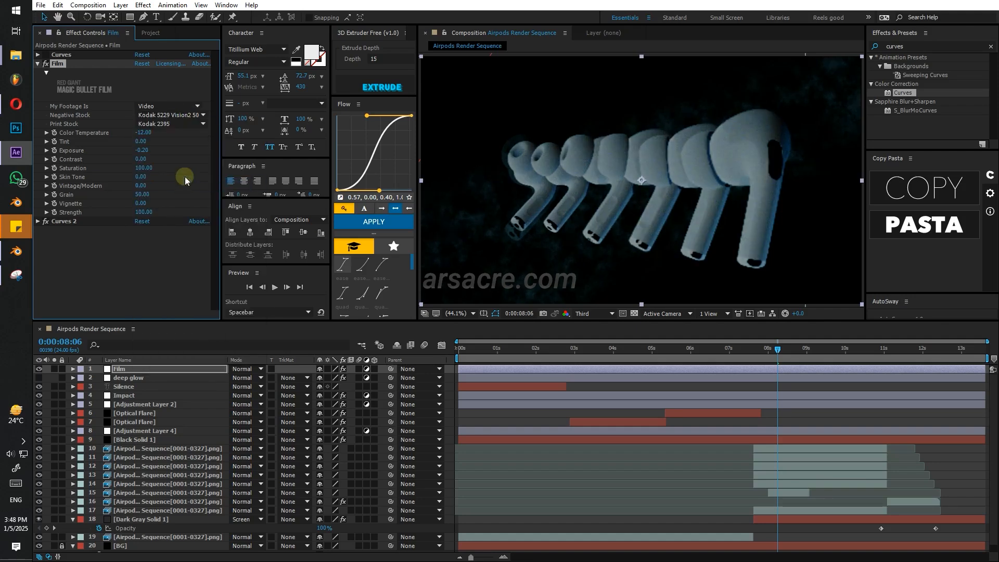
Try Fujifilm F64D as the Film effect's negative stock and switch it to Fujifilm F125.
click(177, 115)
click(171, 275)
click(176, 114)
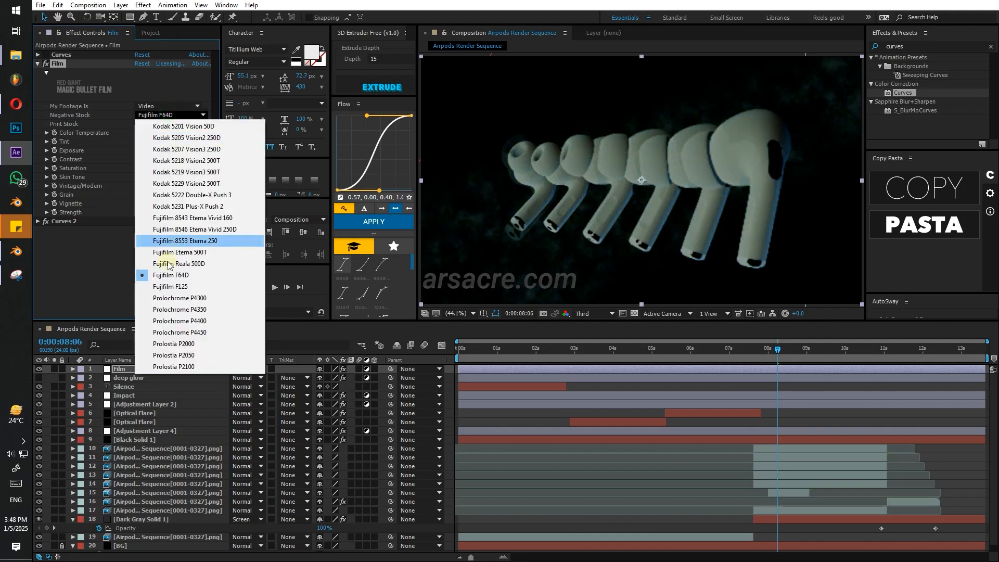
click(172, 283)
Hide the layer controls in the preview and align the Silence text to the composition's center at 0:00:01:22.
click(502, 356)
drag(506, 364, 495, 364)
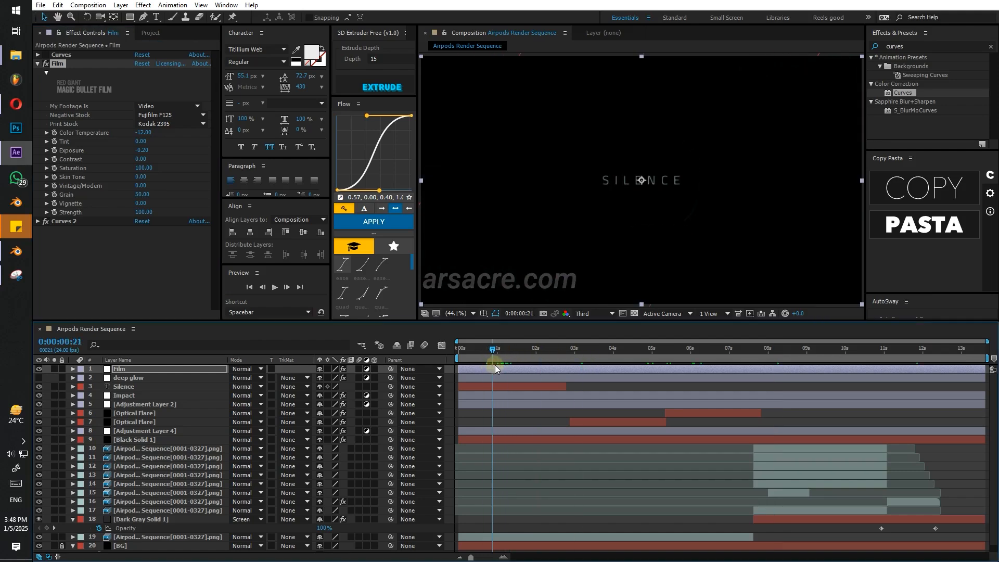
key(ctrl+shift+h)
scroll(550, 389, down, 1)
click(517, 361)
key(ctrl+shift+h)
scroll(545, 388, down, 1)
drag(486, 355, 533, 366)
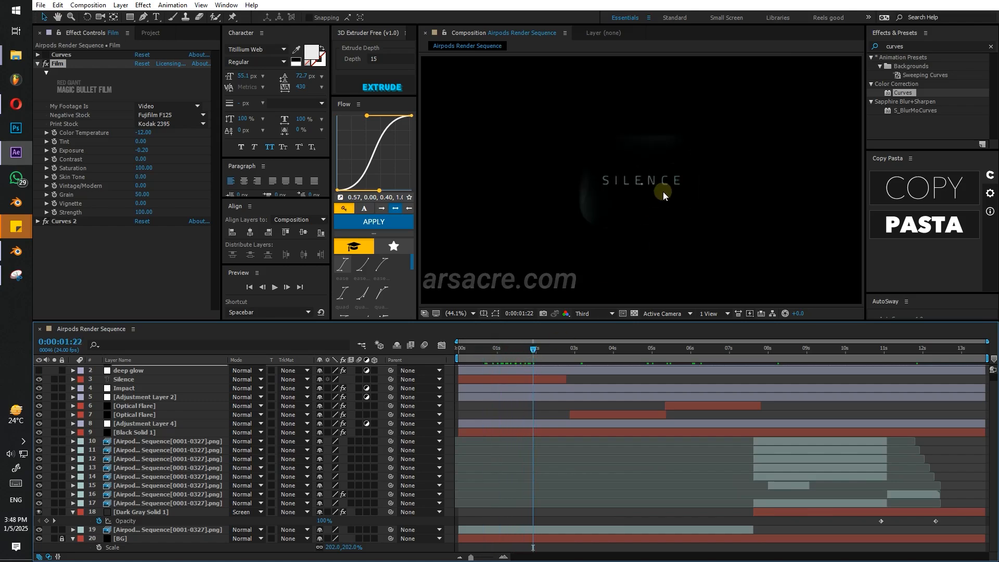
click(122, 384)
click(288, 232)
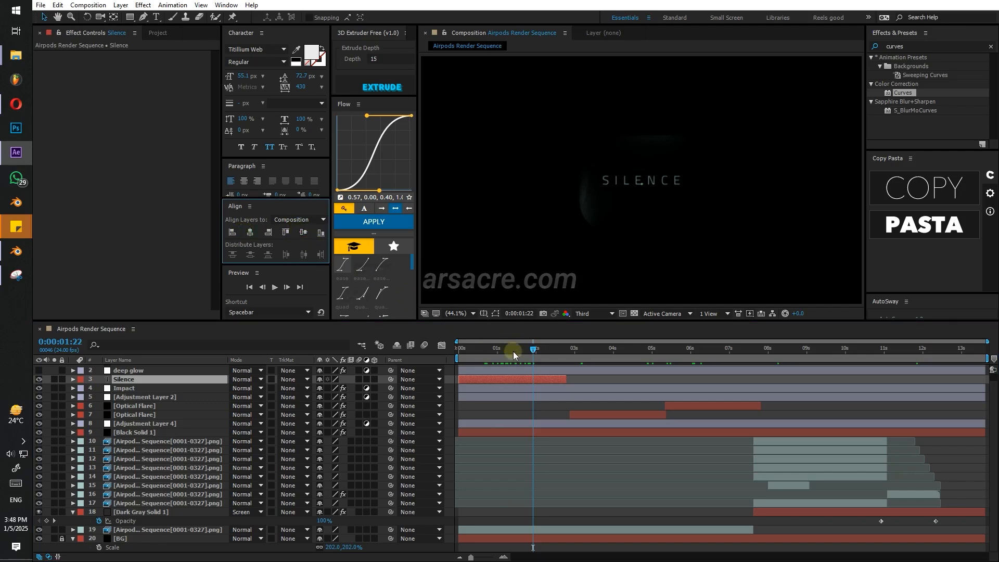
Duplicate the opening AirPods sequence layer and draw a small rectangular mask on the copy around the case's light below the text.
click(480, 530)
key(ctrl+d)
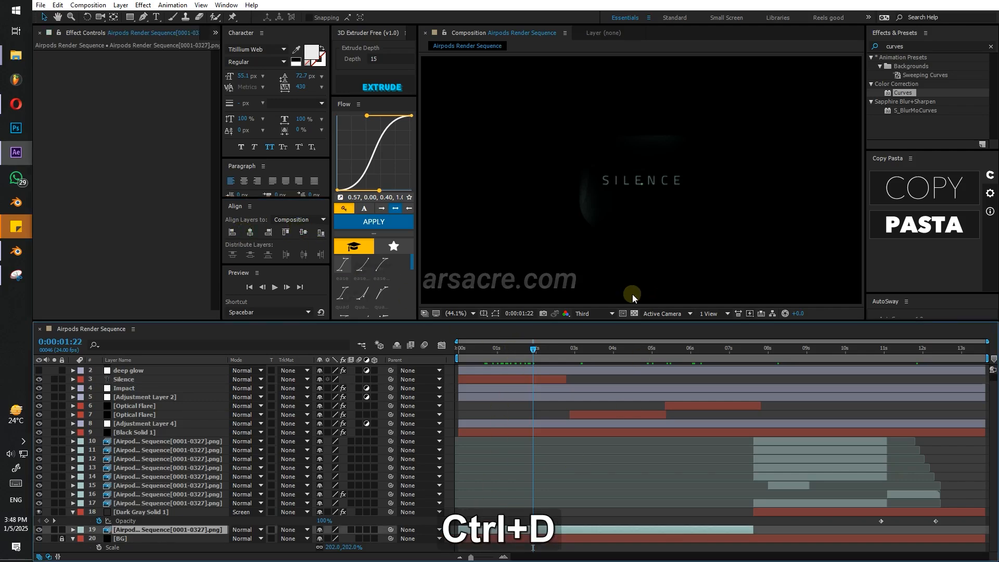
key(z)
click(642, 184)
click(642, 179)
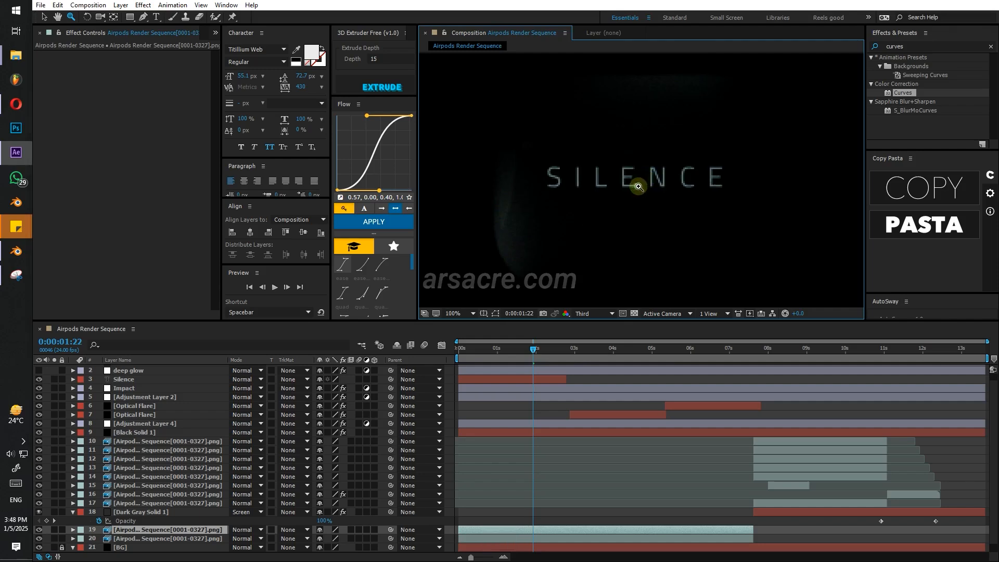
key(q)
drag(627, 179, 640, 194)
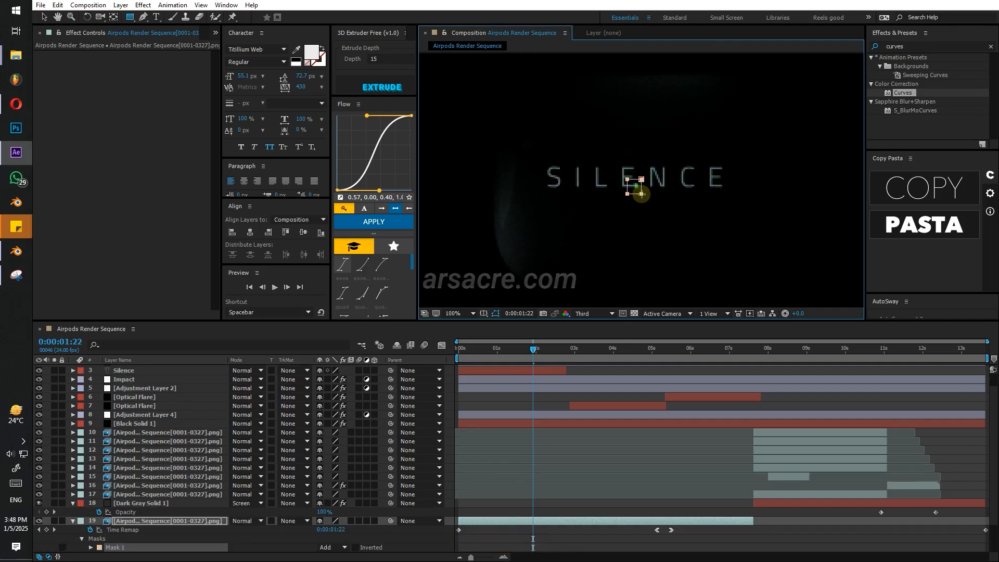
Apply Deep Glow to the masked copy with radius 730 and exposure 2.90, and feather its mask by 17 pixels.
double_click(904, 46)
text(deep)
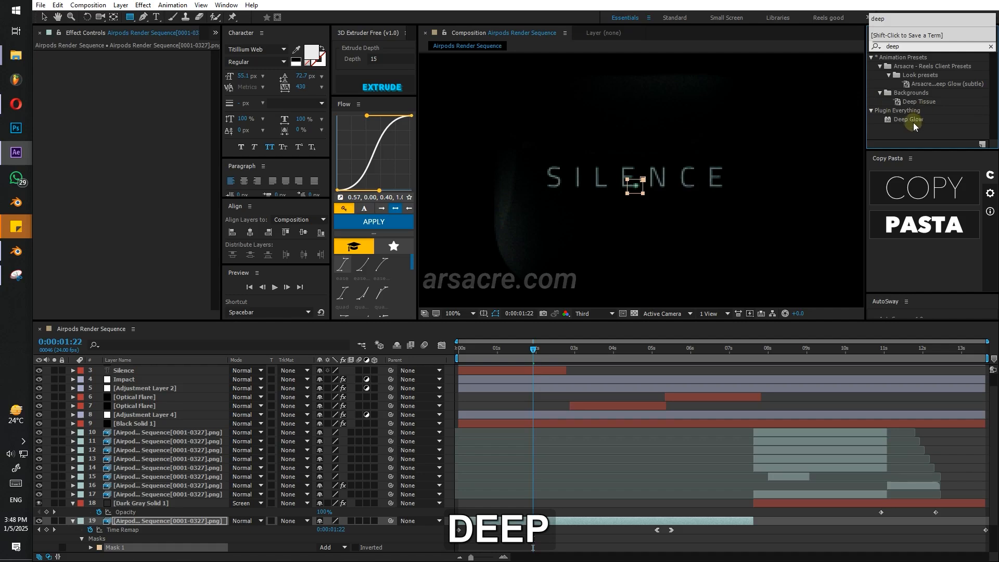
double_click(910, 121)
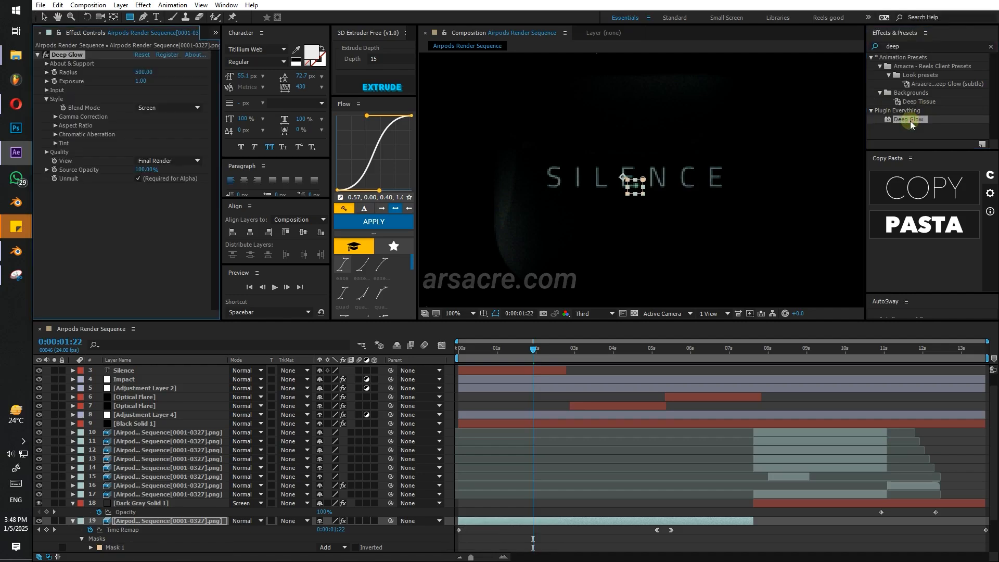
key(ctrl)
key(f)
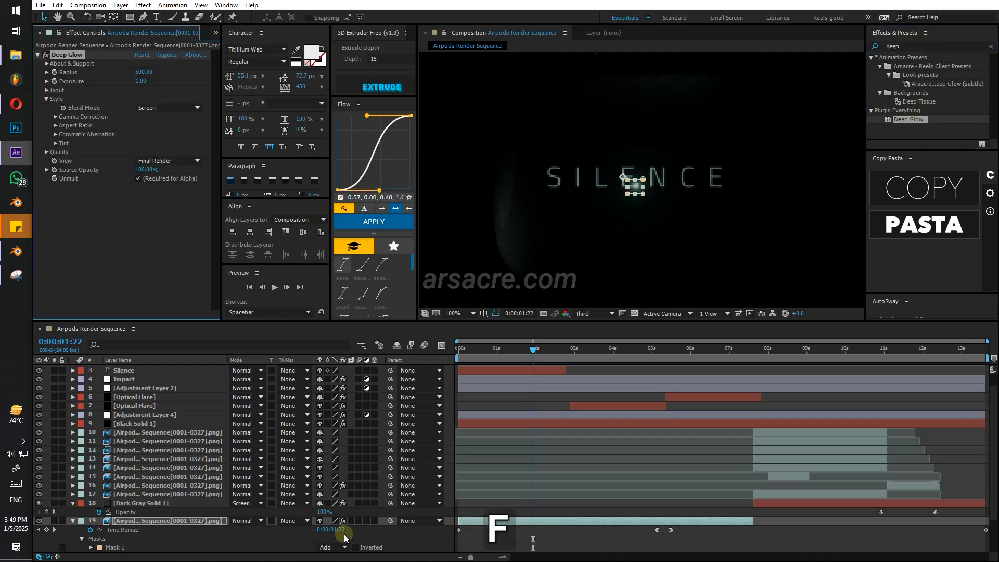
drag(350, 538, 354, 539)
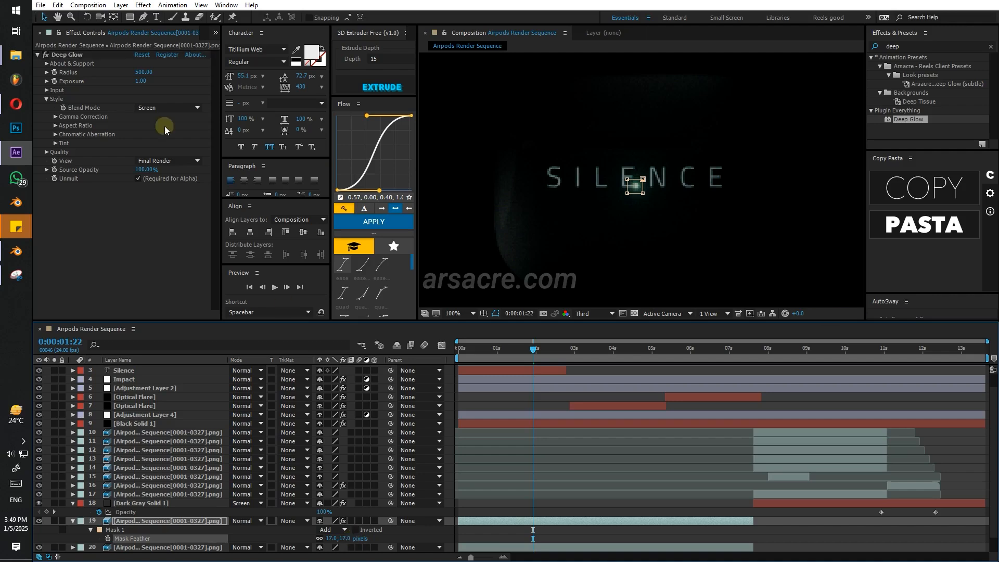
click(138, 83)
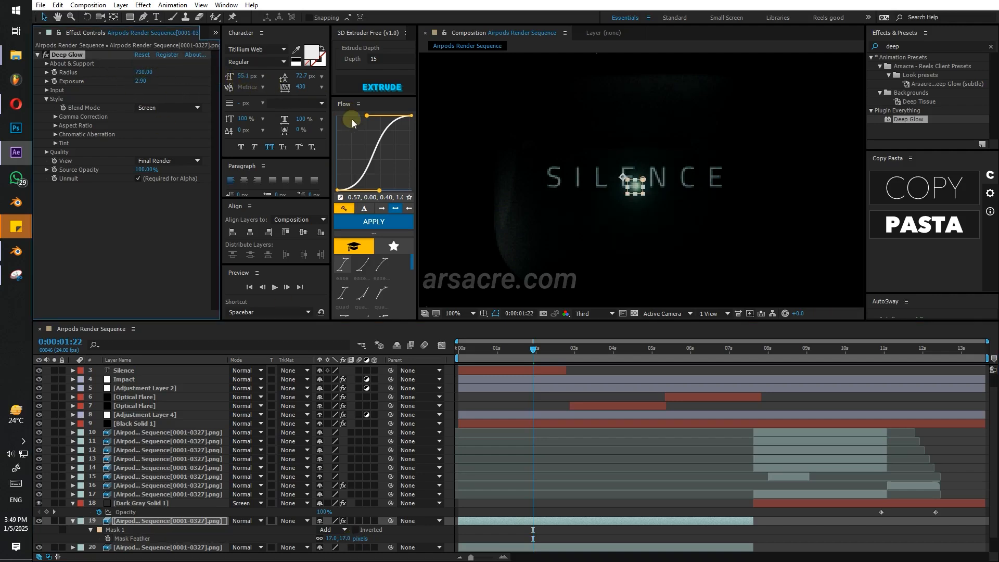
key(shift+slash)
key(ctrl+shift+h)
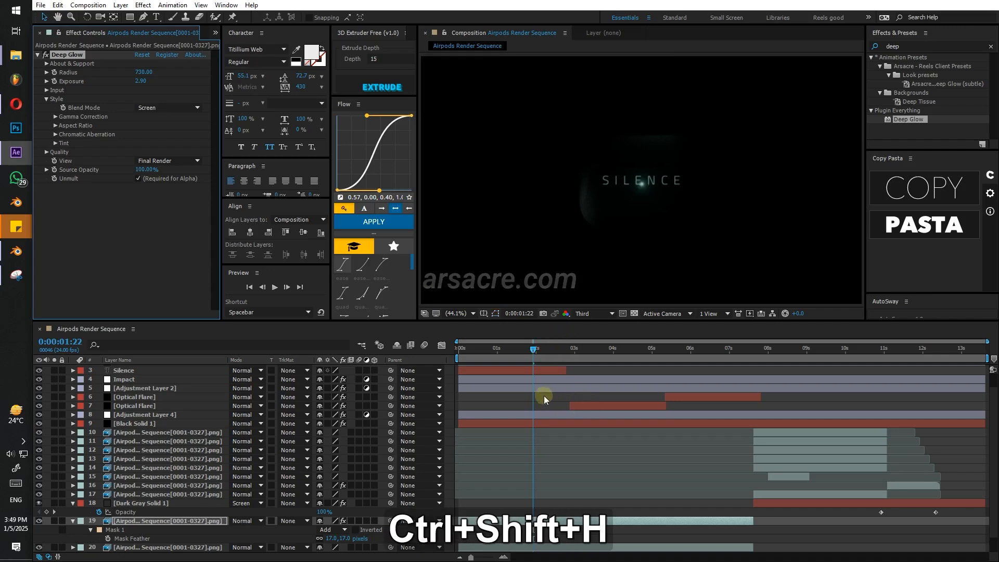
Add the expression wiggle(10,60) to the masked glow layer's opacity.
drag(532, 347, 454, 358)
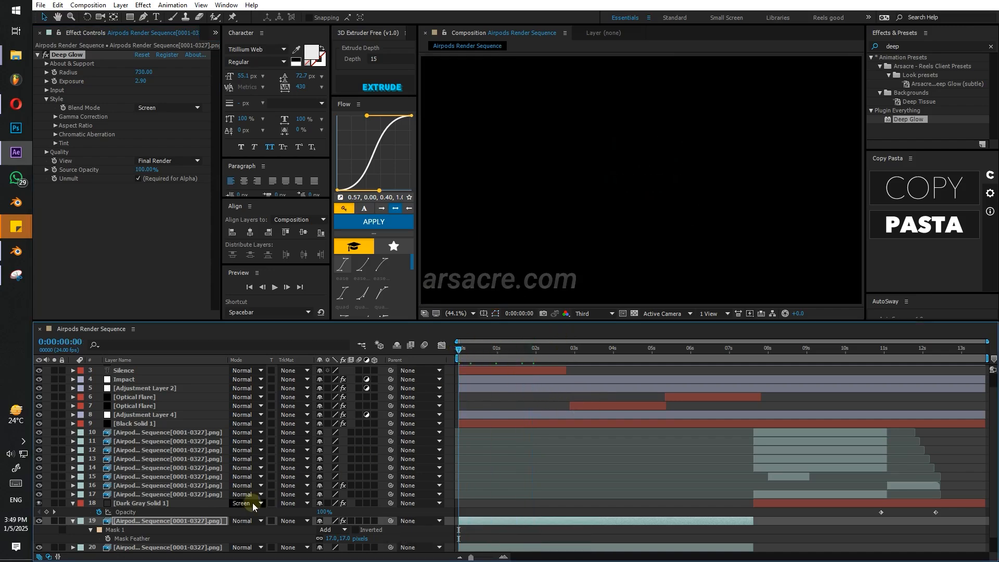
key(t)
alt+click(99, 530)
text(wig)
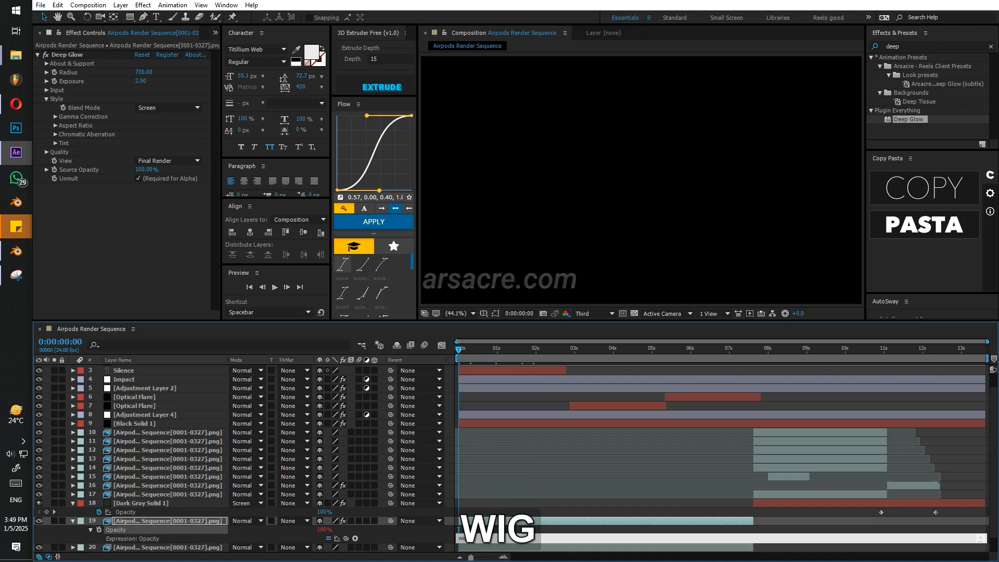
text(gle())
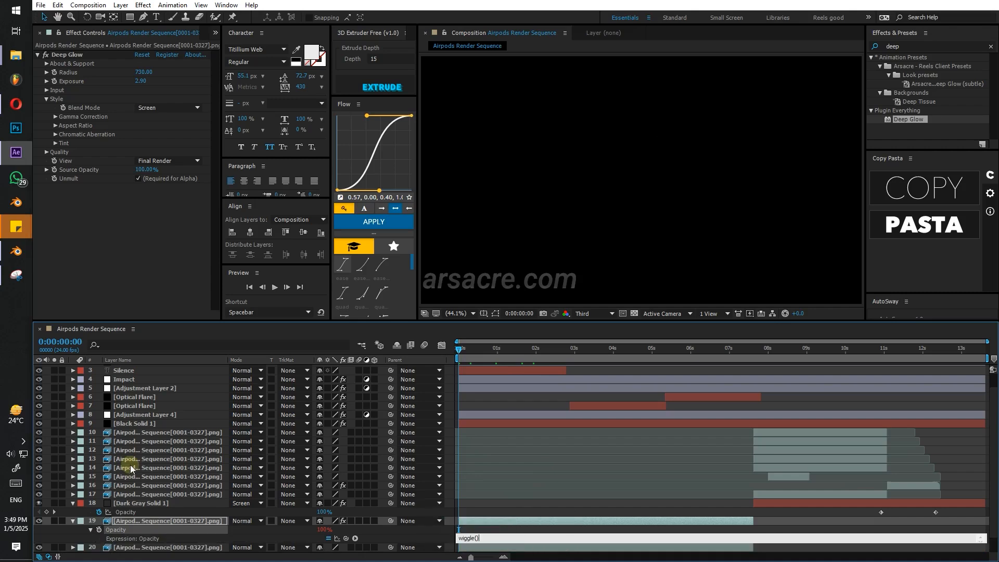
key(Left)
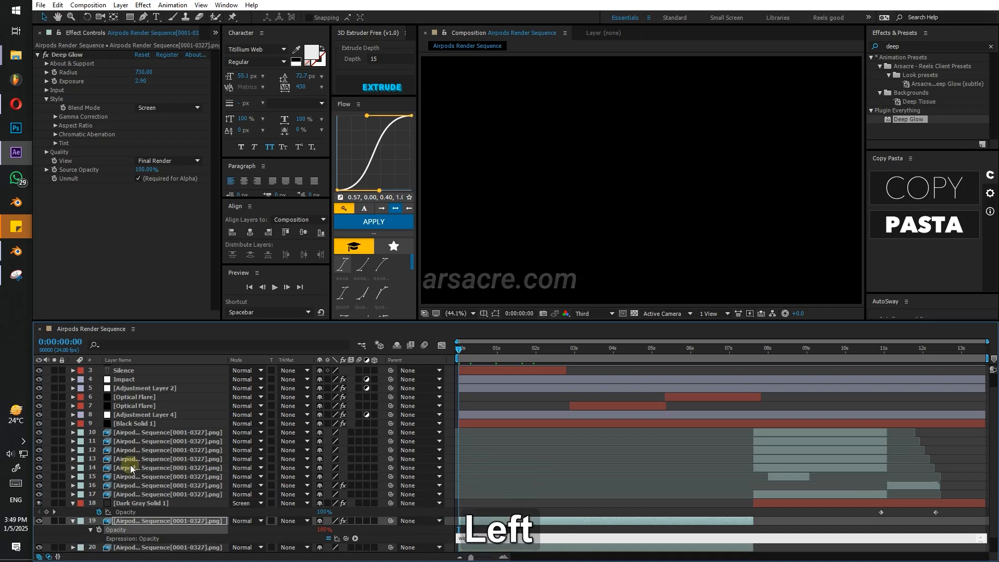
text(10,)
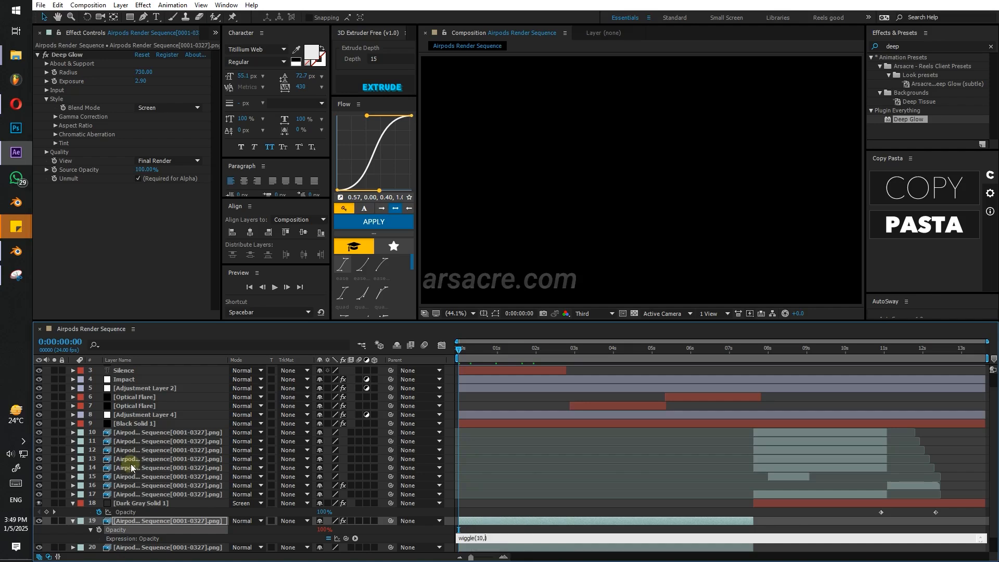
text(60)
click(509, 492)
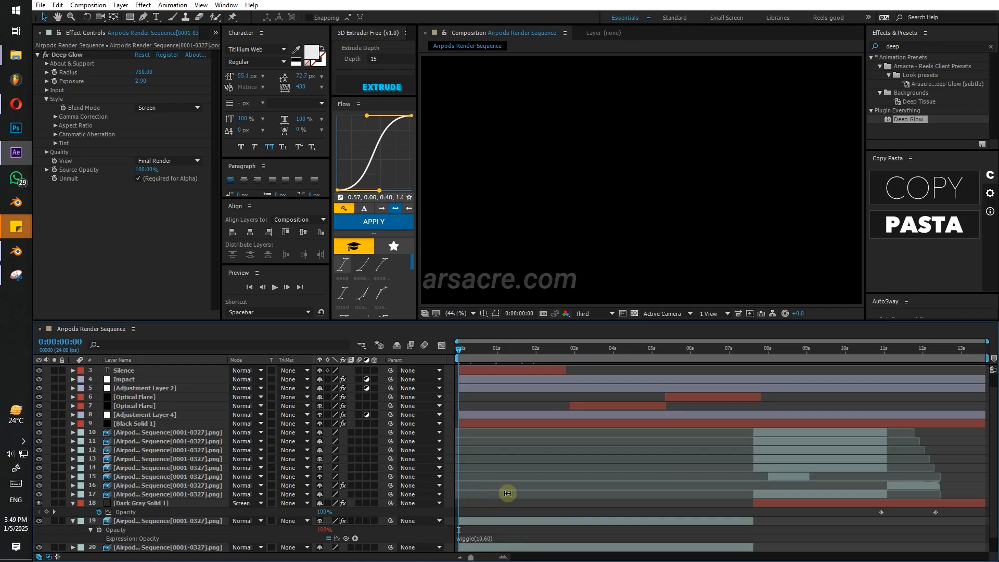
Preview the flickering case light and trim the glow layer's end to about 2.5 seconds.
key(space)
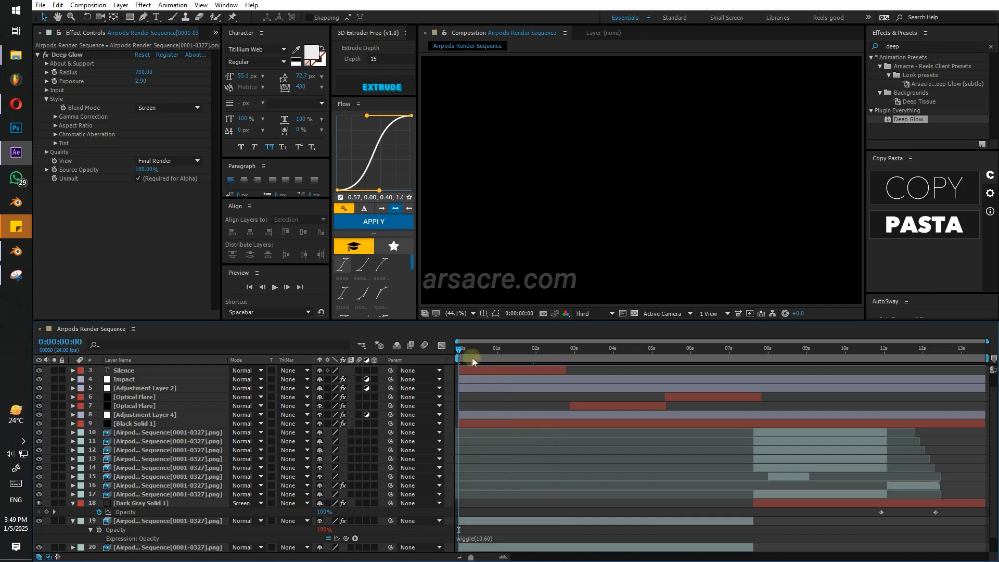
key(space)
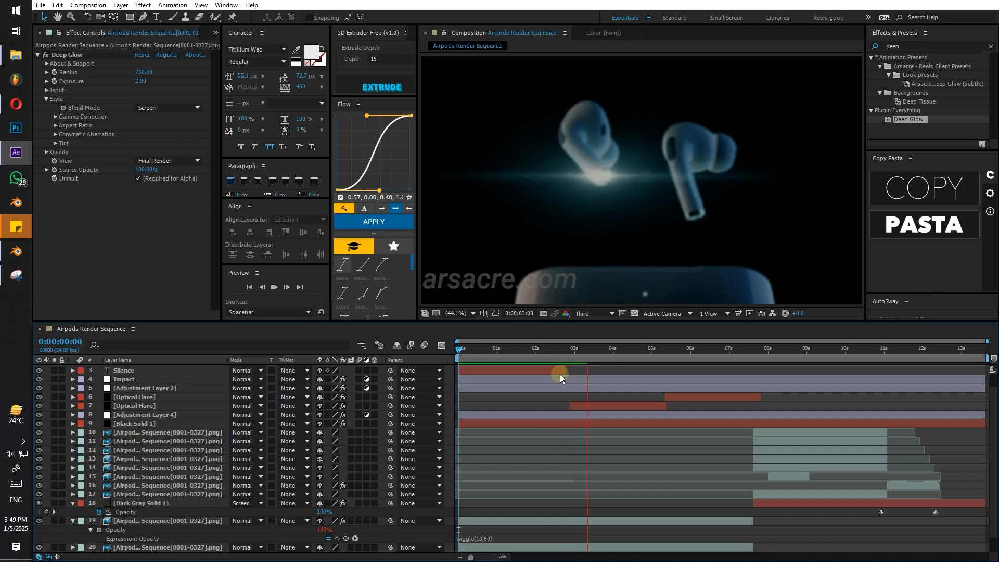
click(533, 354)
drag(536, 357, 538, 358)
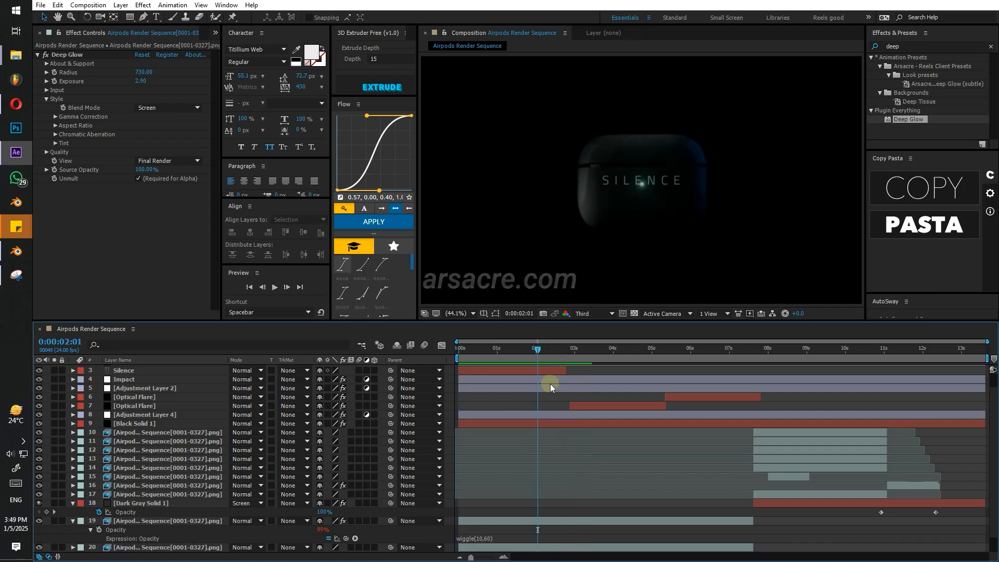
click(543, 520)
key(ctrl+shift+h)
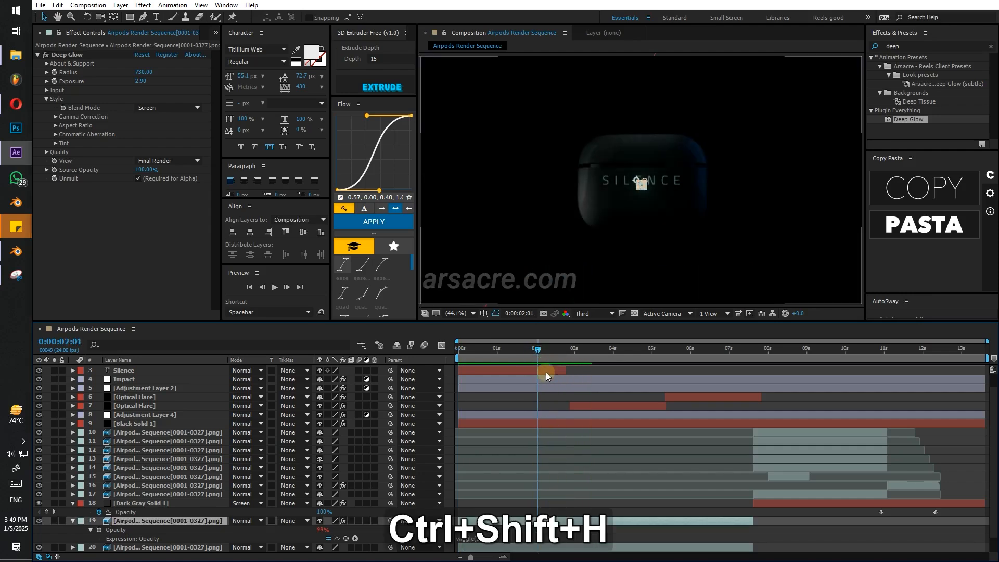
click(546, 351)
drag(553, 354, 544, 355)
key(])
key(space)
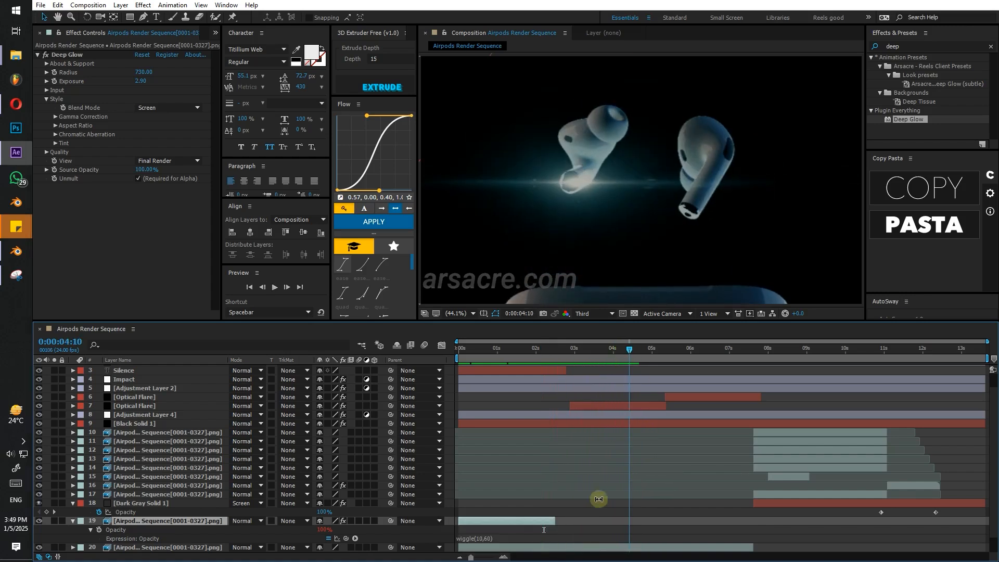
Add a "Clean sound" text layer at 0:00:04:10, place it directly above the BG layer and move it between the earbuds.
key(ctrl+t)
click(632, 218)
text(Clean sound)
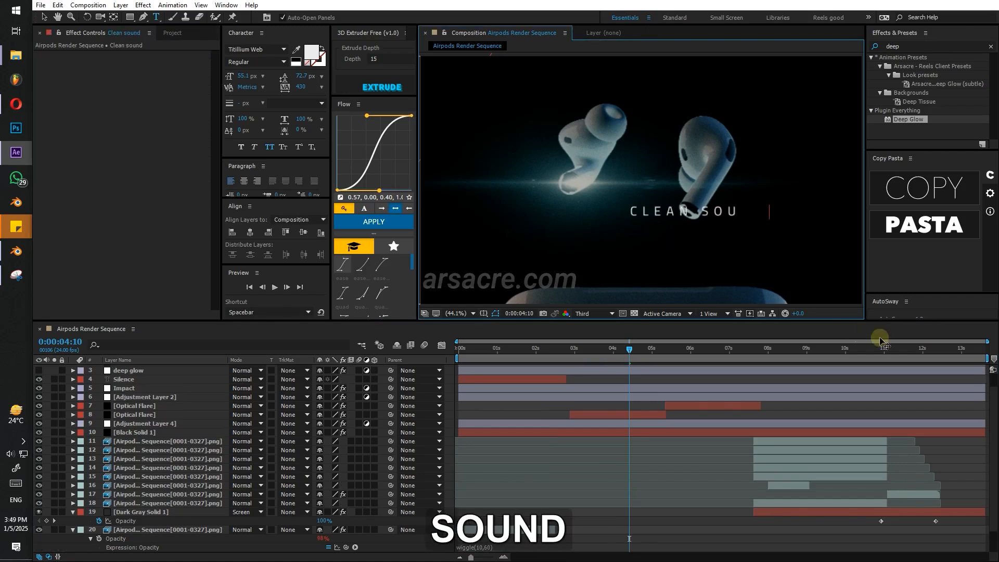
drag(149, 401, 161, 532)
key(v)
drag(662, 217, 603, 199)
Break the title into two lines and style "Clean" as SemiBold Italic at 111 px with tracking 0.
key(ctrl+t)
click(647, 194)
key(Return)
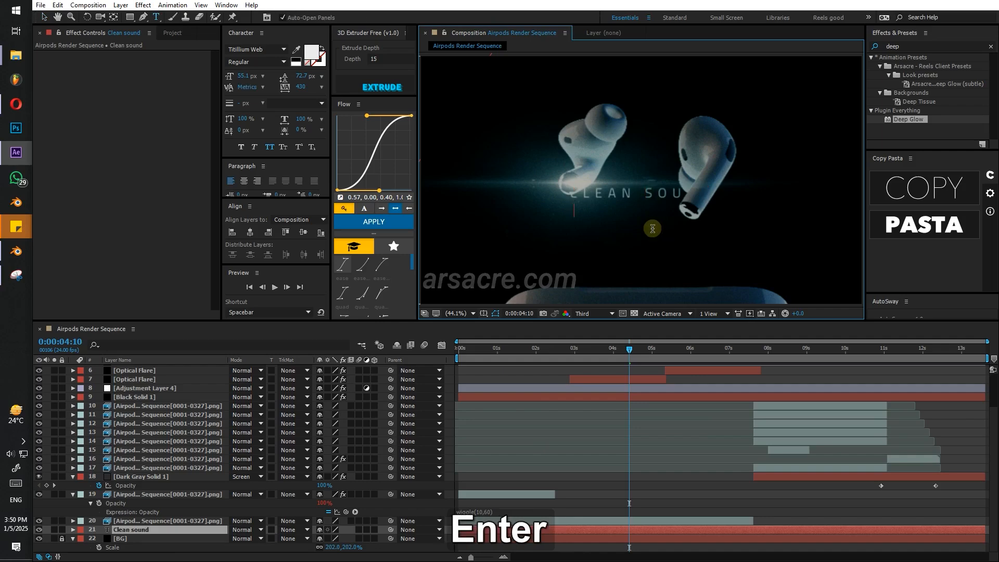
key(shift+Home)
click(284, 61)
click(270, 154)
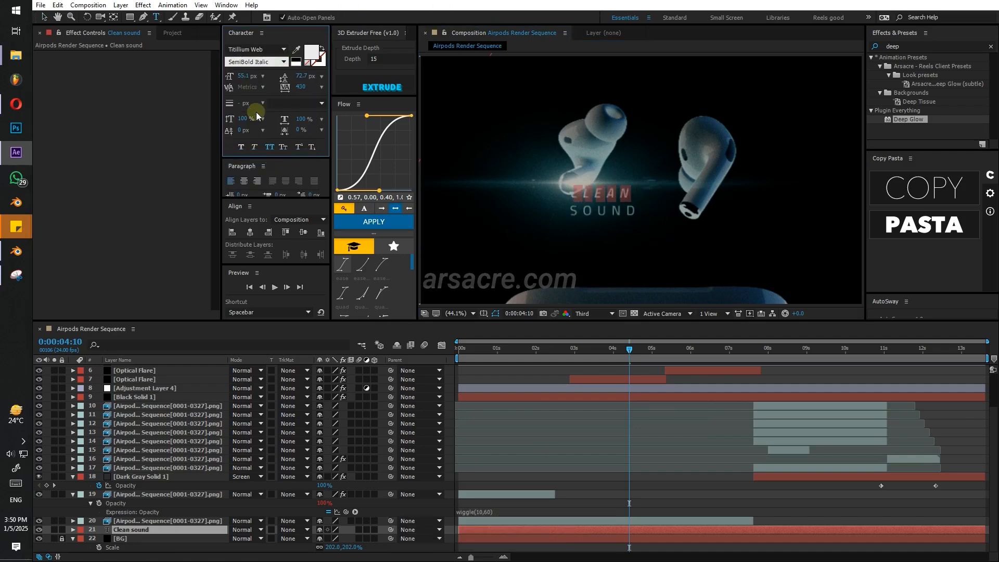
drag(243, 76, 290, 76)
click(322, 87)
click(315, 173)
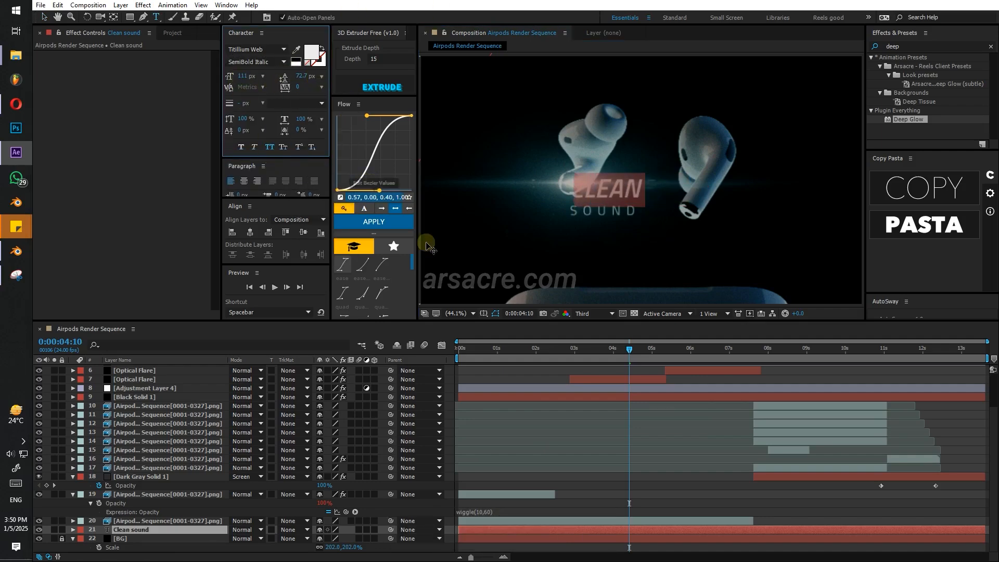
Center the two-line title in the composition with a scale keyframe at 100%, centered paragraph and anchor point, and 48 px leading.
key(v)
drag(615, 195, 646, 186)
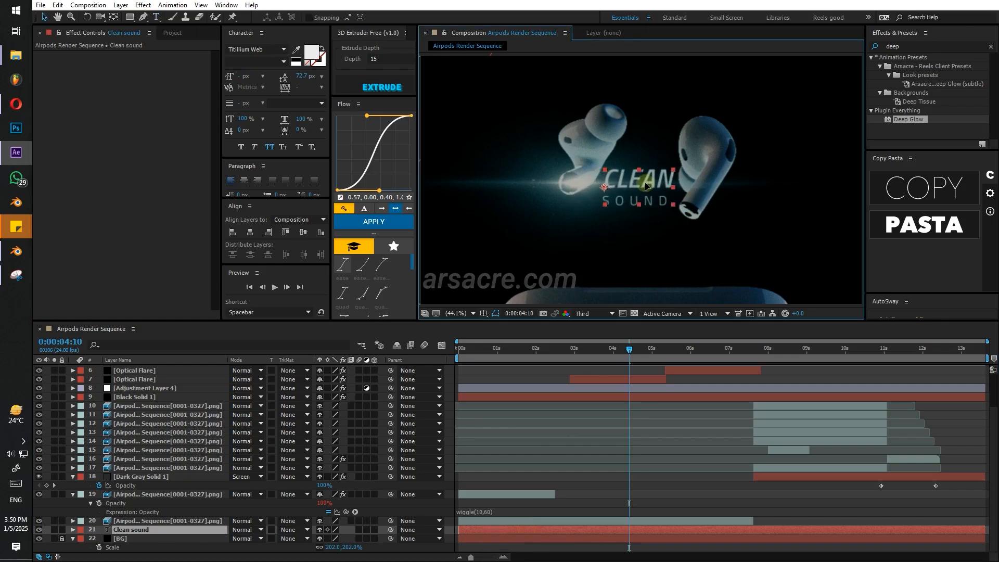
key(alt+shift+s)
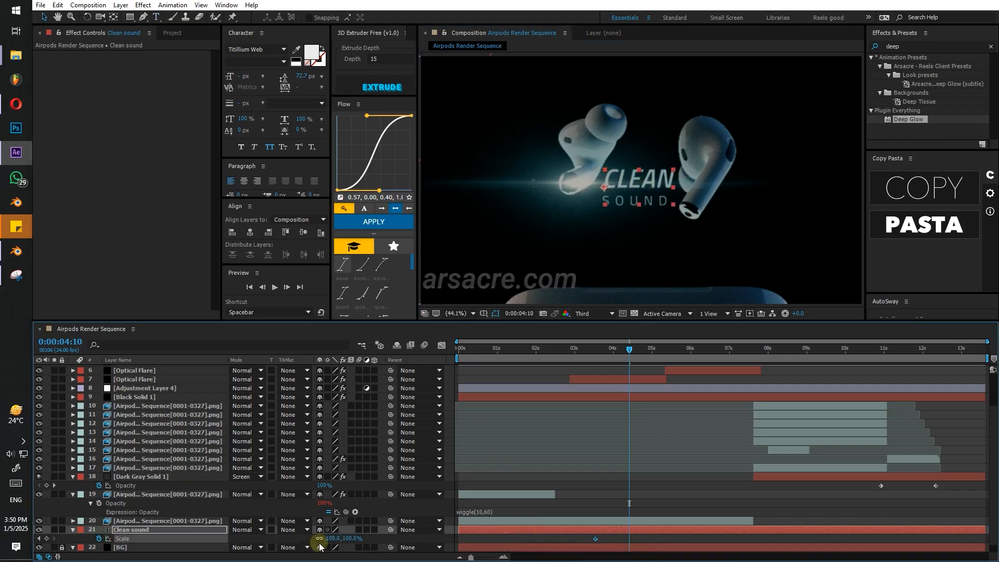
key(ctrl+alt+Home)
click(244, 181)
click(635, 183)
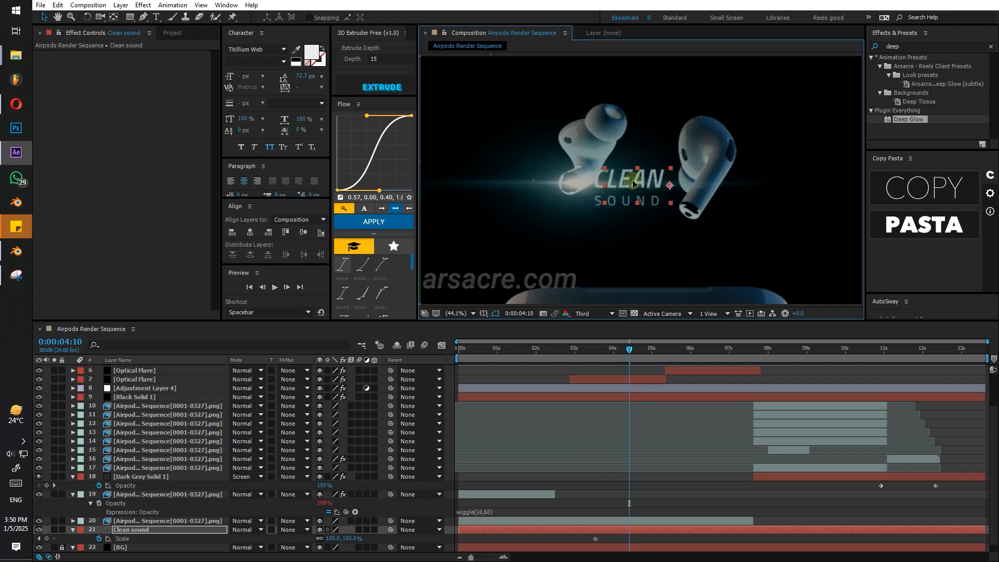
drag(633, 184, 636, 185)
drag(300, 77, 288, 76)
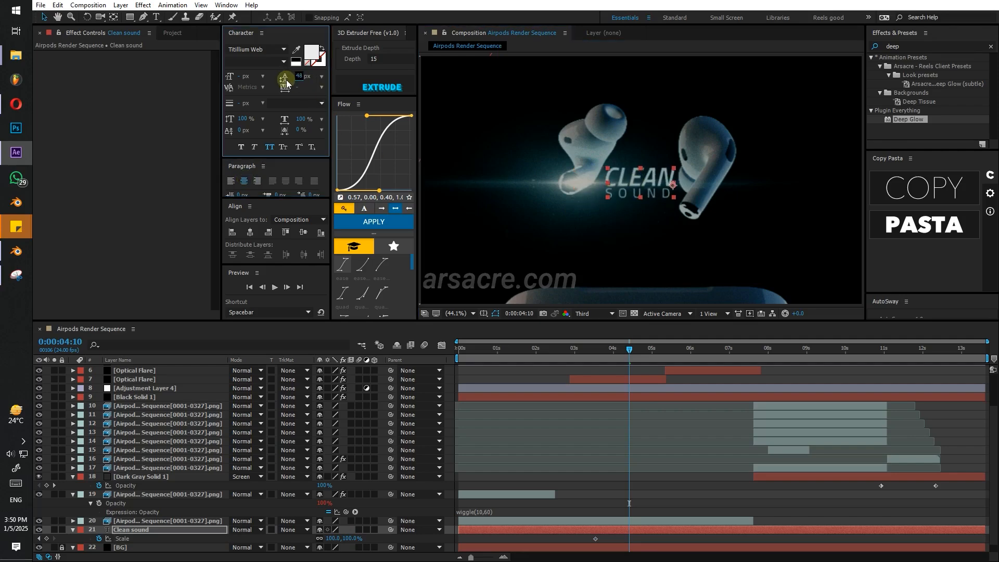
key(ctrl+alt+Home)
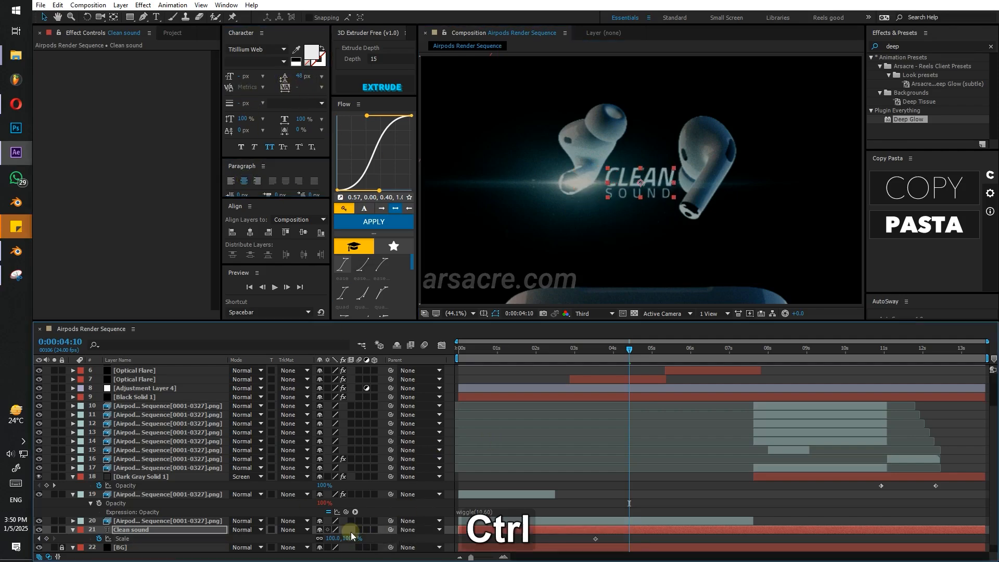
click(250, 232)
Start the title layer at 0:00:02:21 and animate its scale from 76.1% there to the 100% keyframe at about 5 seconds.
ctrl+drag(344, 538, 258, 533)
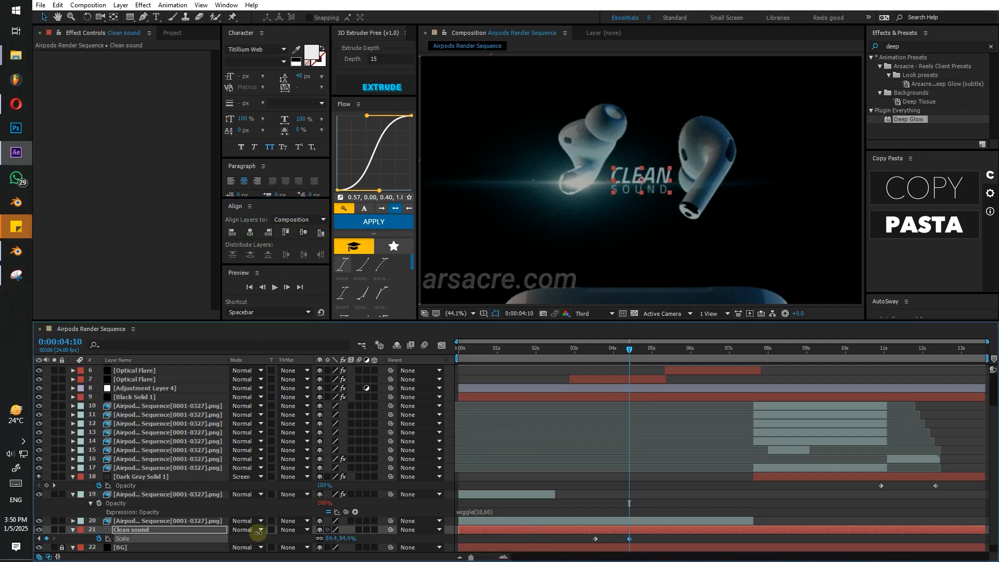
drag(631, 540, 588, 539)
drag(596, 539, 663, 541)
drag(614, 351, 575, 358)
key(alt+[)
shift+drag(588, 539, 570, 538)
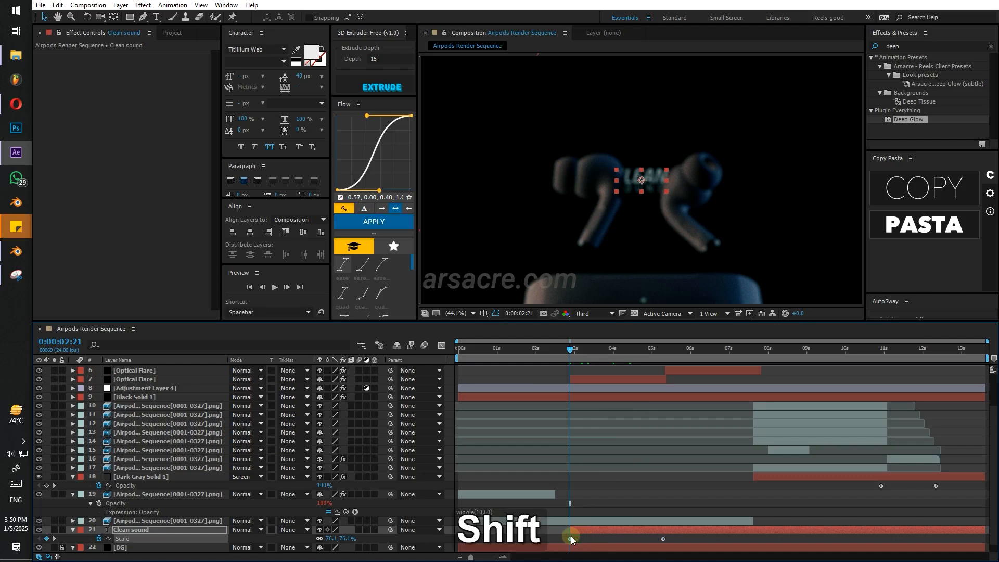
Apply the AEC - Word Blink preset to the "Clean sound" layer and end the layer at 0:00:05:01 with a fade to 0% opacity.
drag(908, 48, 773, 47)
text(aec)
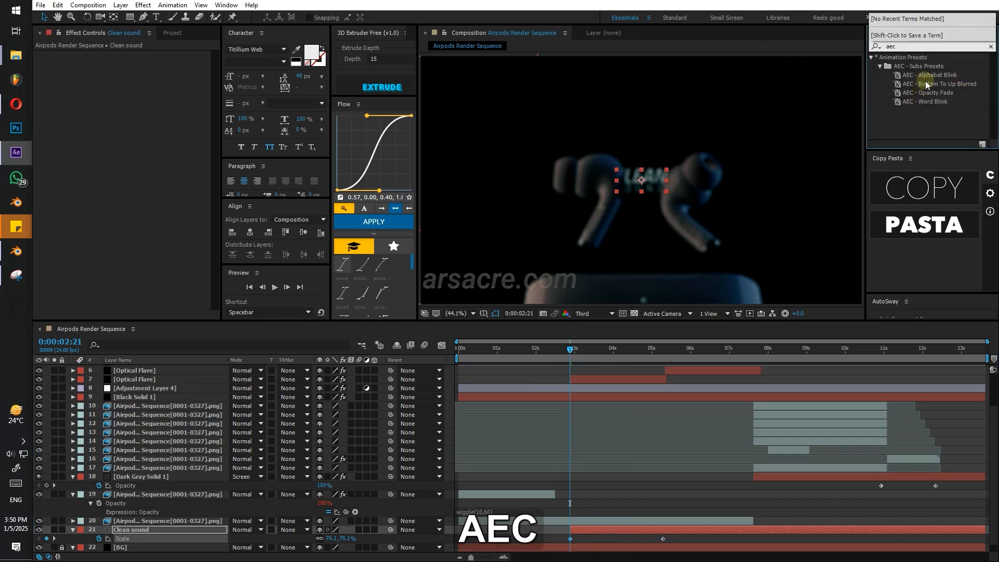
drag(930, 75, 588, 533)
key(space)
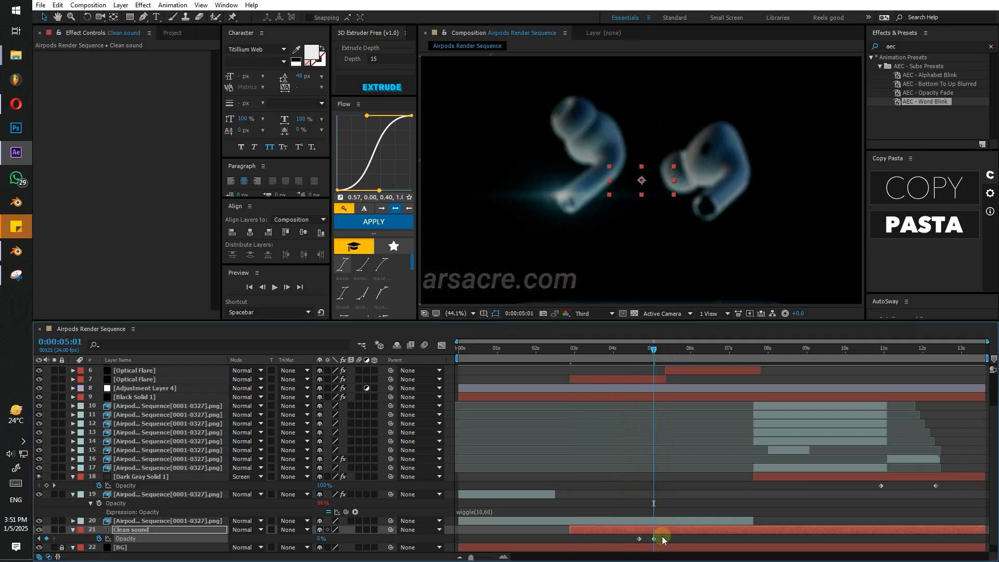
key(alt+])
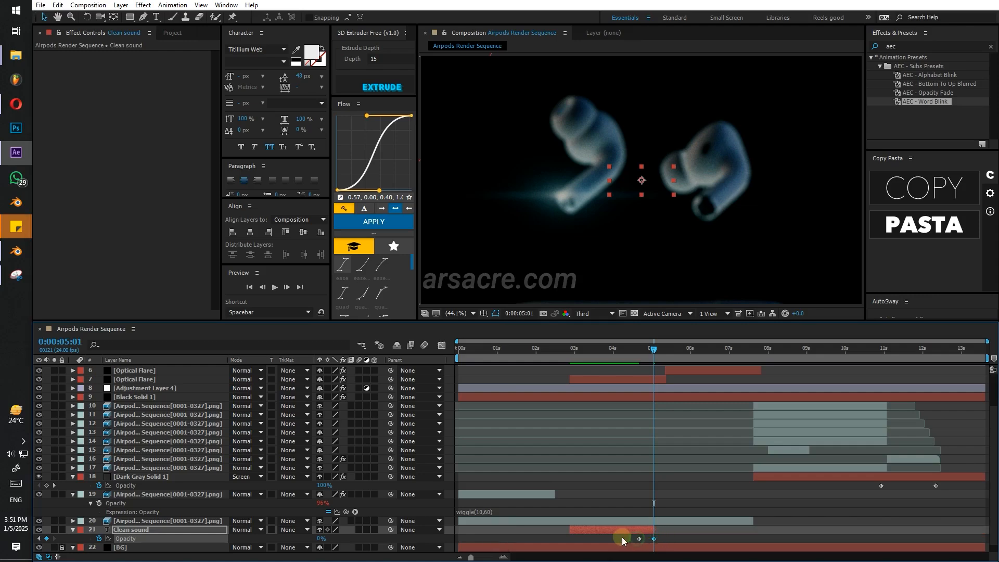
Duplicate the "Clean sound" layer to start at 0:00:04:22 and rewrite the copy's two lines as "Long" and "durability".
key(ctrl+d)
drag(606, 529, 677, 532)
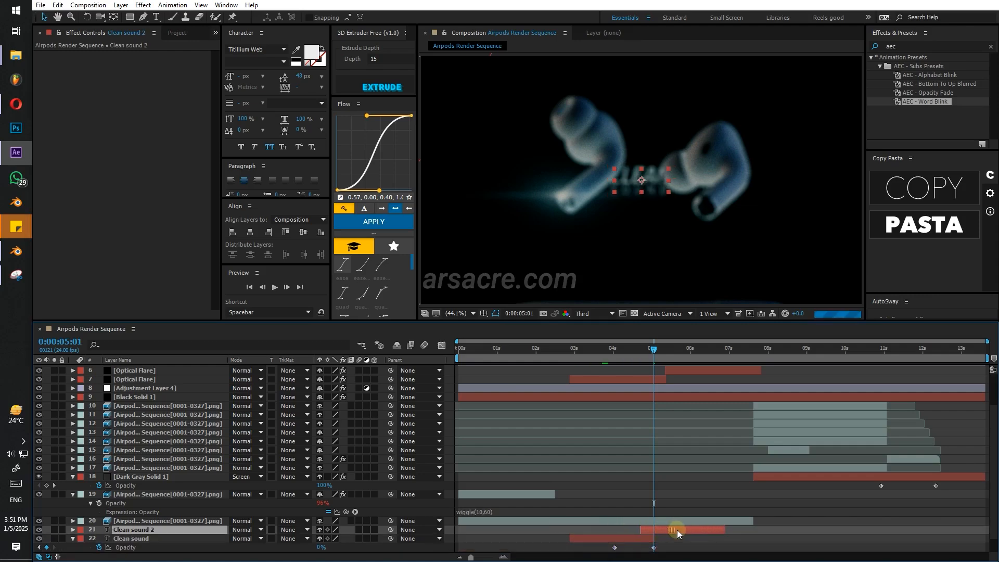
drag(655, 358, 700, 360)
key(ctrl+t)
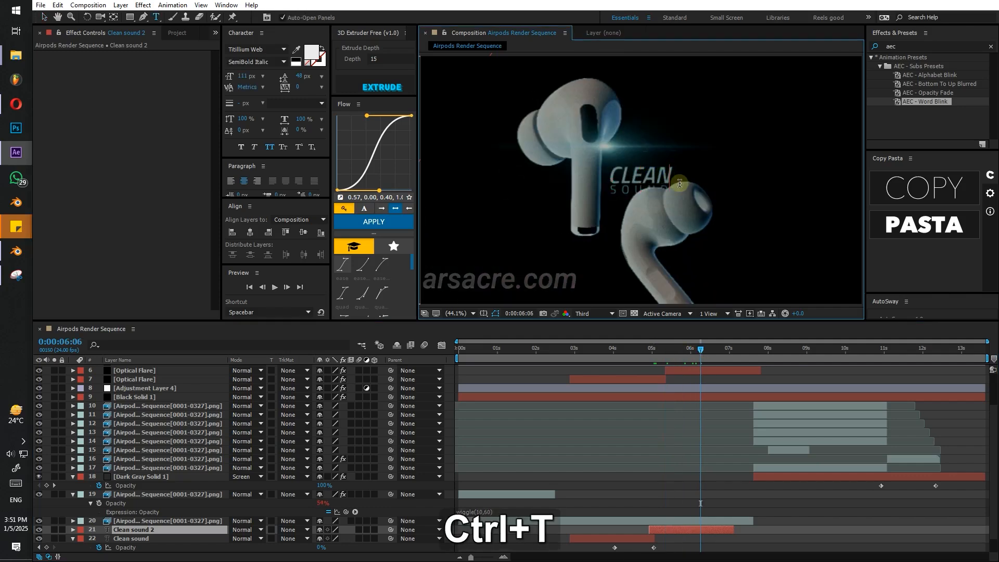
key(shift+Home)
text(Long)
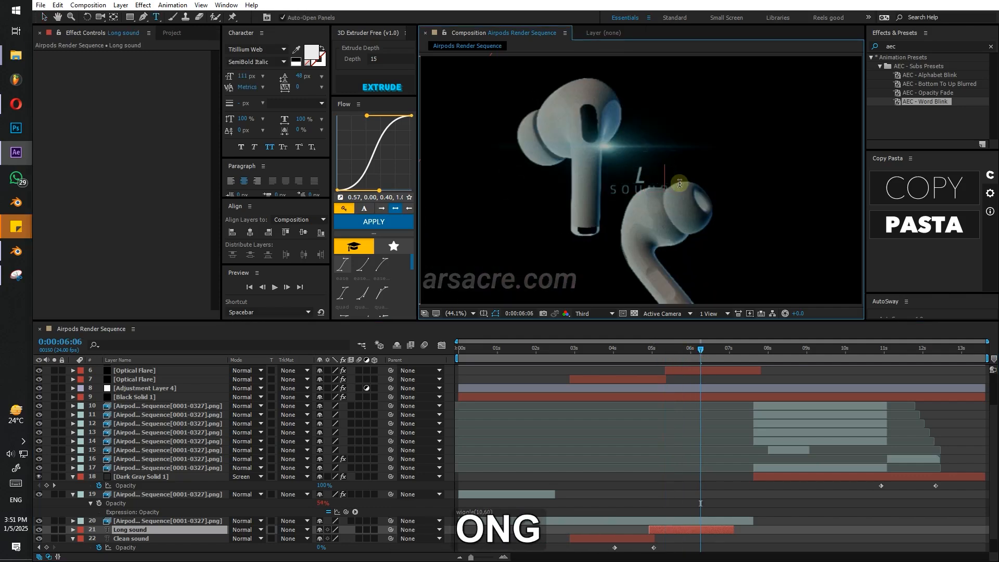
key(Down)
key(shift+Home)
text(durabil)
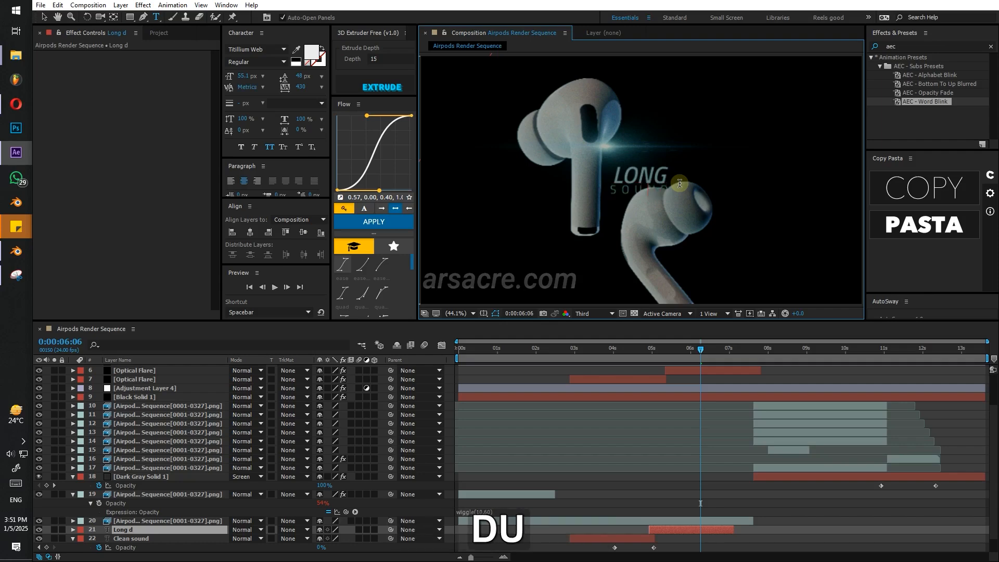
text(ity)
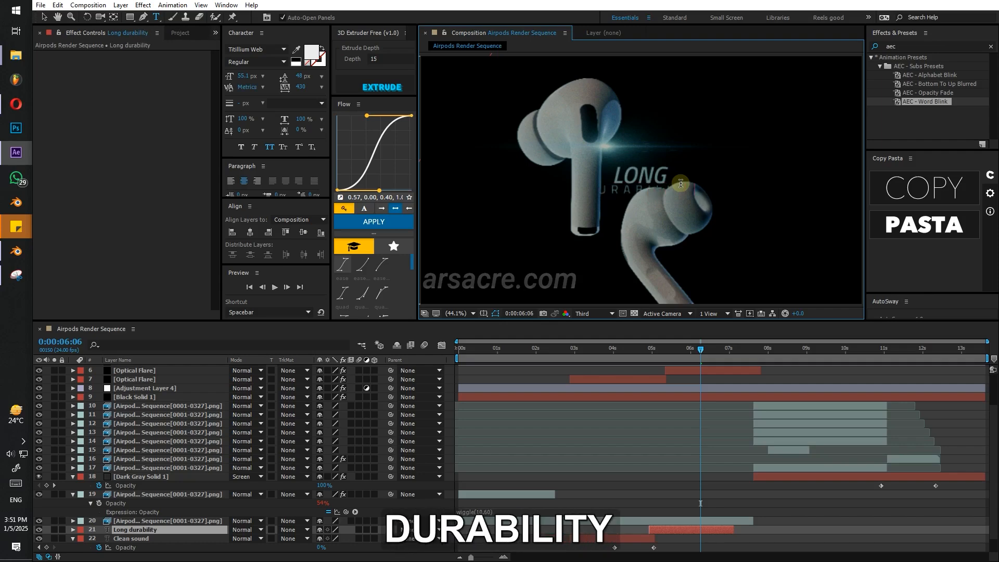
Left-align the "Long durability" text and reposition it between the earbuds.
key(ctrl+a)
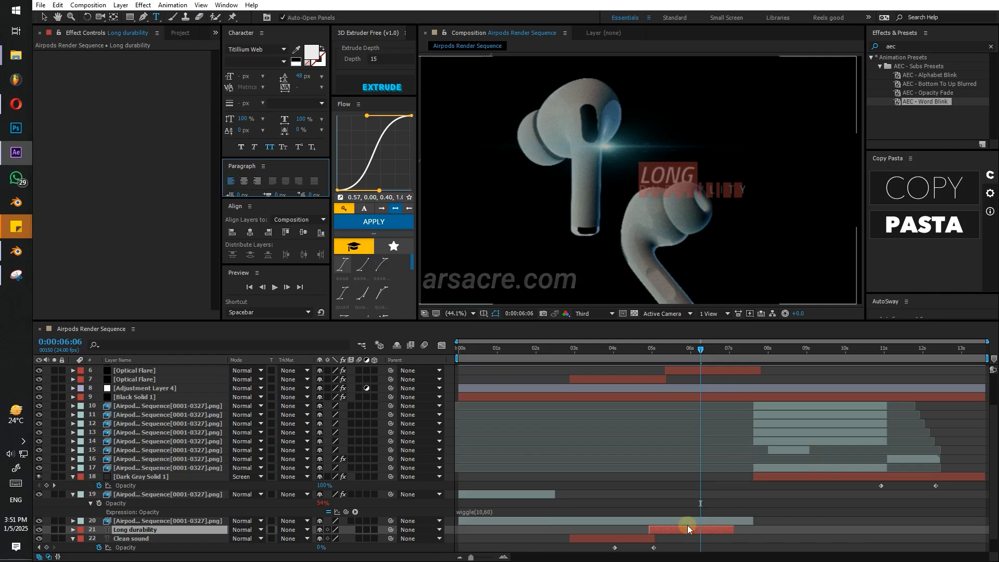
key(v)
drag(669, 177, 656, 155)
drag(700, 352, 708, 352)
drag(663, 158, 651, 160)
Extend the title layer and its opacity keyframes to the end of the clip above it, and place the title left of the earbuds.
key(u)
drag(733, 539, 753, 530)
click(775, 539)
click(682, 530)
drag(639, 167, 470, 190)
mouse_move(708, 351)
mouse_down()
mouse_move(653, 352)
mouse_move(692, 352)
mouse_up()
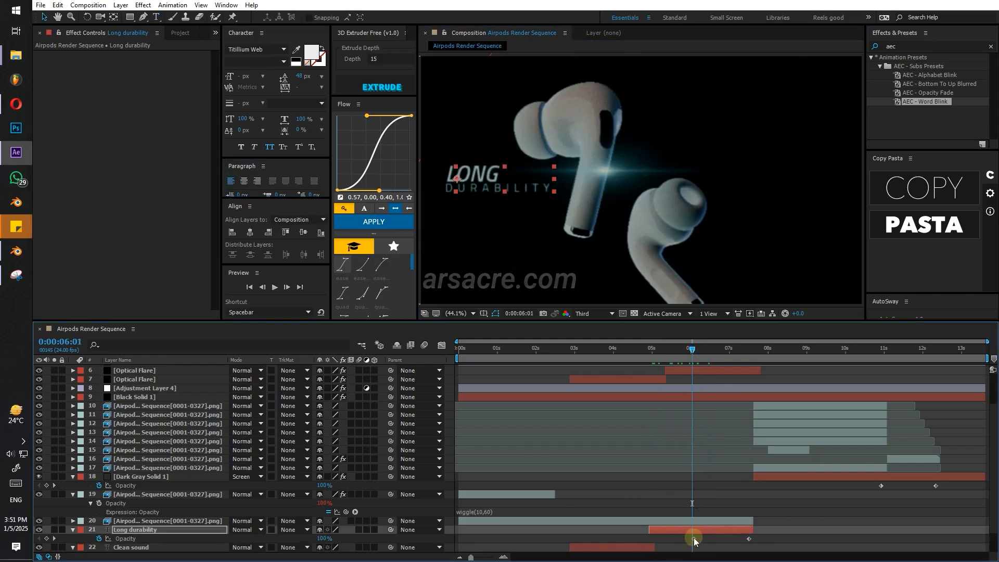
drag(694, 539, 649, 539)
Delete the inherited text animator from the "Long durability" layer.
scroll(73, 531, down, 3)
click(73, 485)
click(73, 495)
click(82, 504)
click(112, 538)
key(Delete)
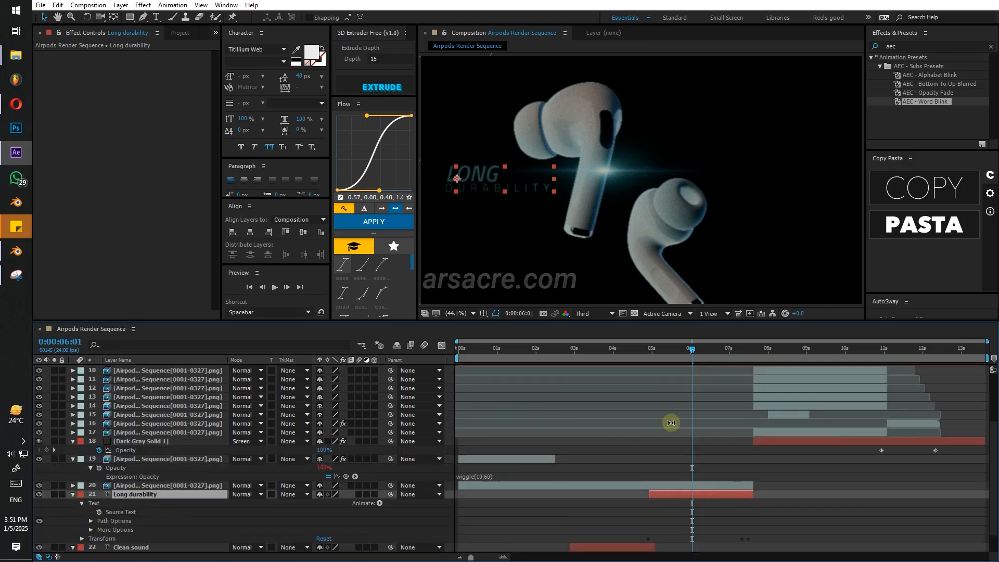
Apply the AEC - Bottom To Up Blurred preset to the "Long durability" layer at its start, 0:00:04:22.
key(i)
click(930, 84)
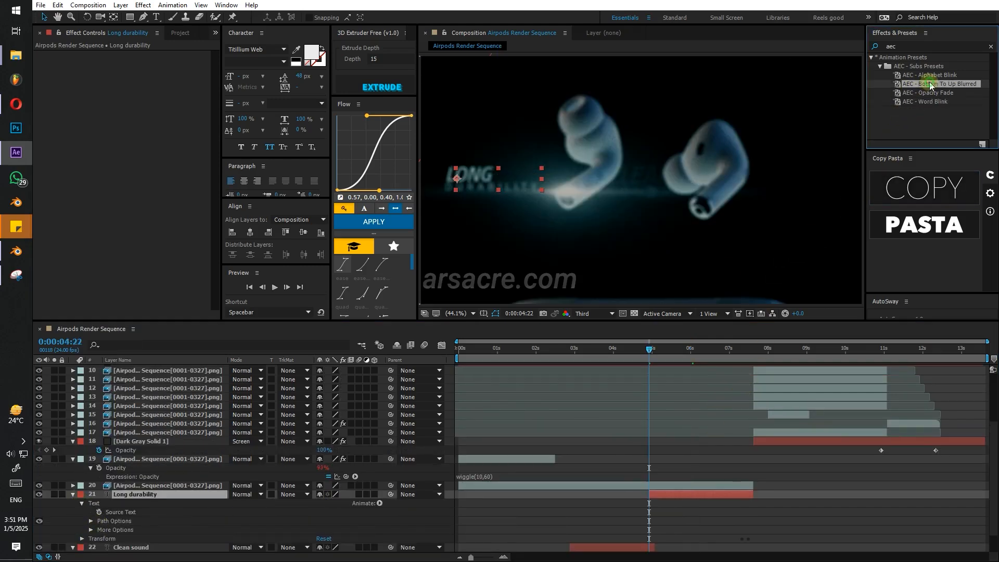
drag(726, 386, 679, 493)
Set the Position of the title's Animator 1 to -67.0, 0.0 and preview the text reveal.
click(91, 539)
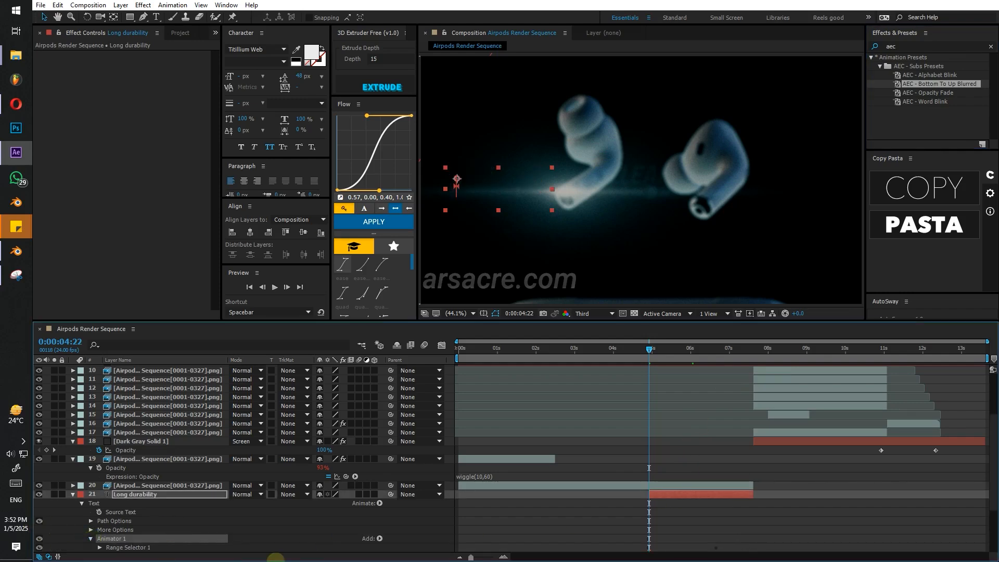
scroll(370, 531, down, 2)
scroll(349, 543, down, 2)
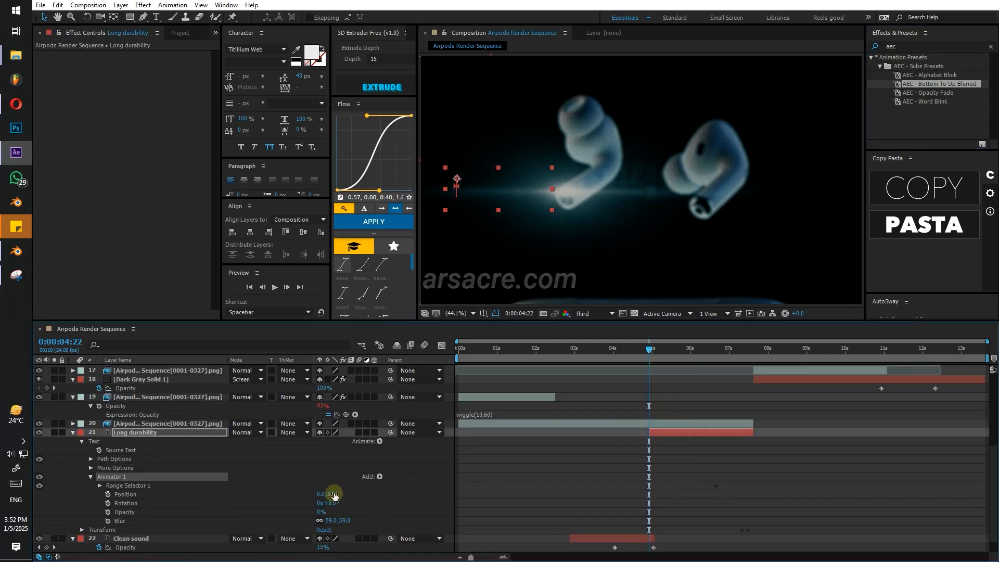
click(360, 496)
drag(321, 495, 278, 495)
click(714, 433)
key(space)
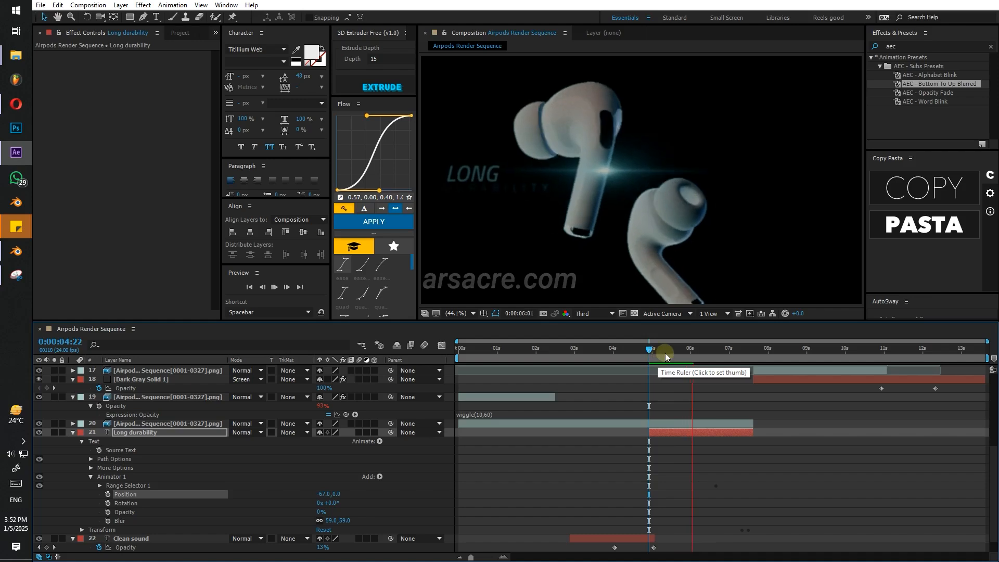
click(689, 348)
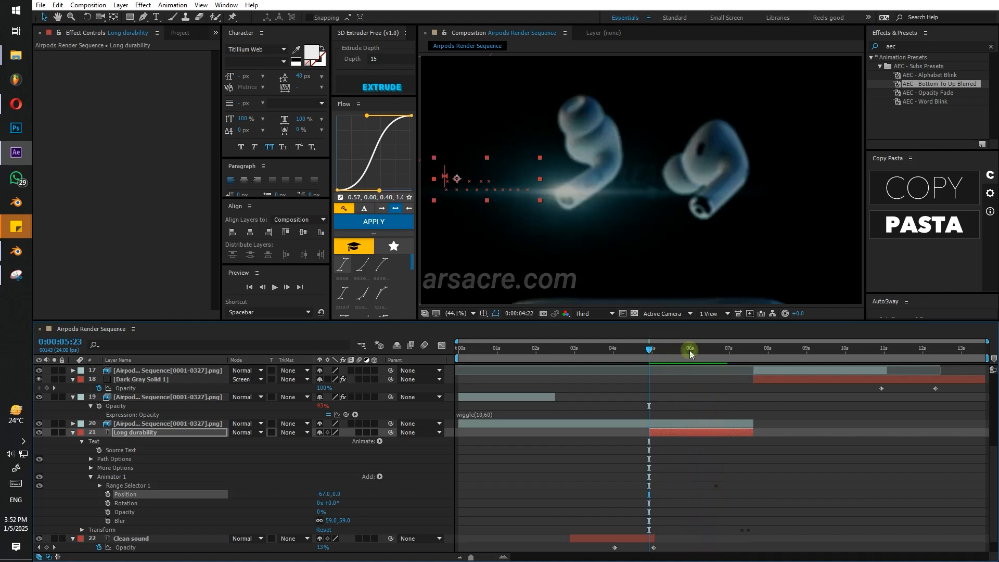
Move the title's last Offset keyframe earlier to about 0:00:05:19 and place the title between the two earbuds.
key(u)
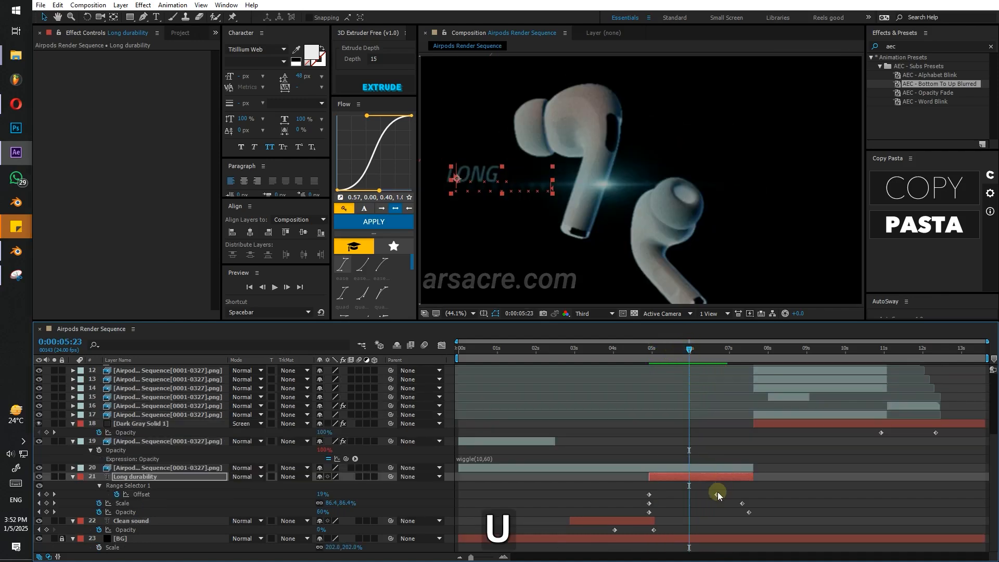
drag(765, 507, 683, 495)
click(567, 185)
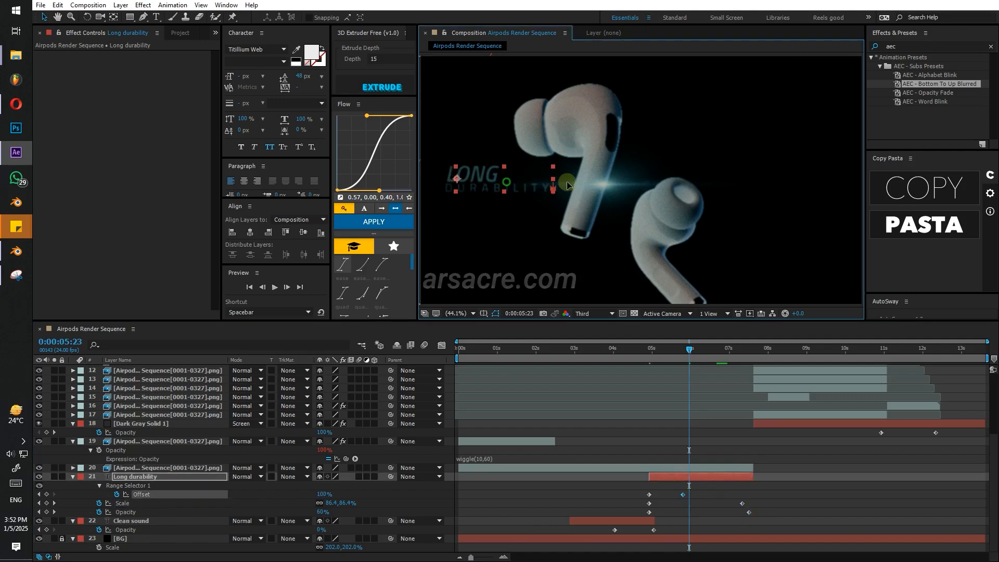
drag(568, 185, 663, 169)
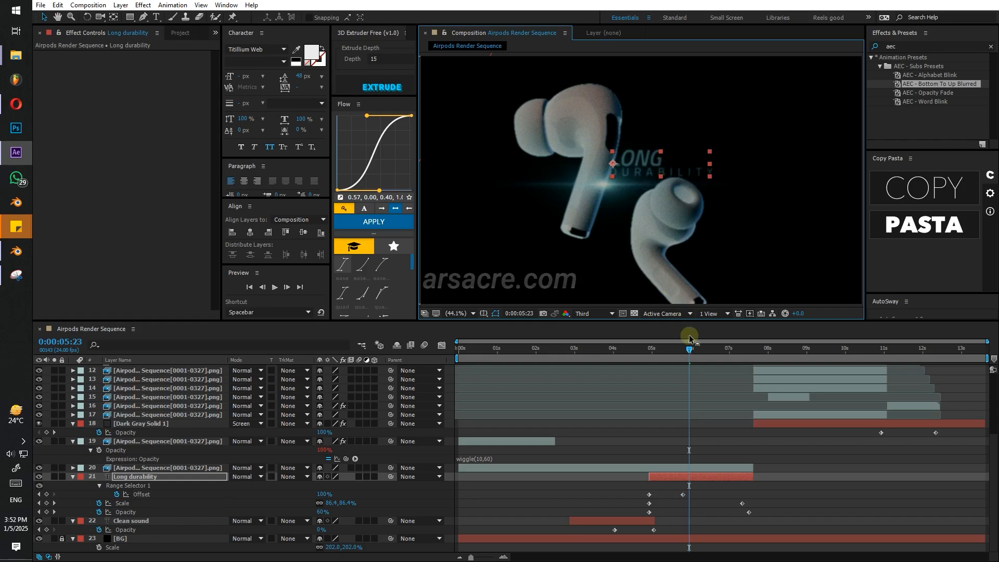
Retime the title's opacity fade to start at 0:00:06:11 and finish at the end of the layer.
drag(709, 352, 723, 352)
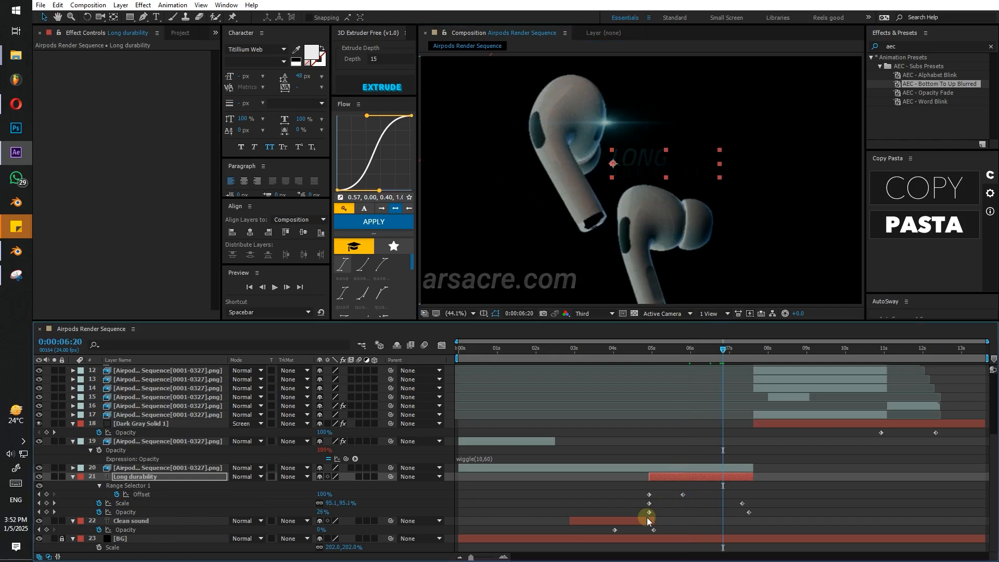
drag(648, 514, 666, 513)
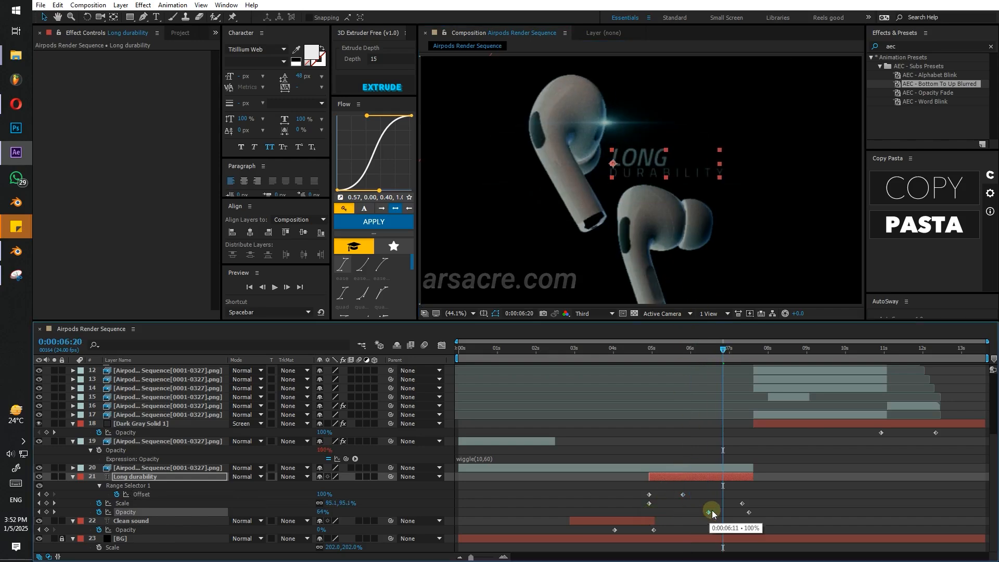
drag(754, 514, 755, 512)
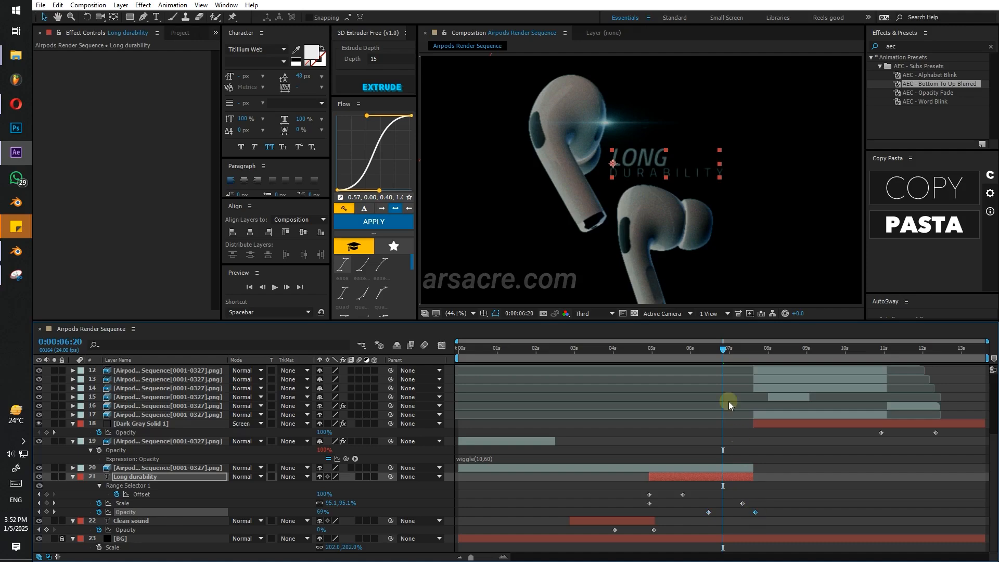
Shift the last Offset keyframe slightly earlier, move the title over to the left earbud, and preview the animation.
drag(692, 352, 663, 352)
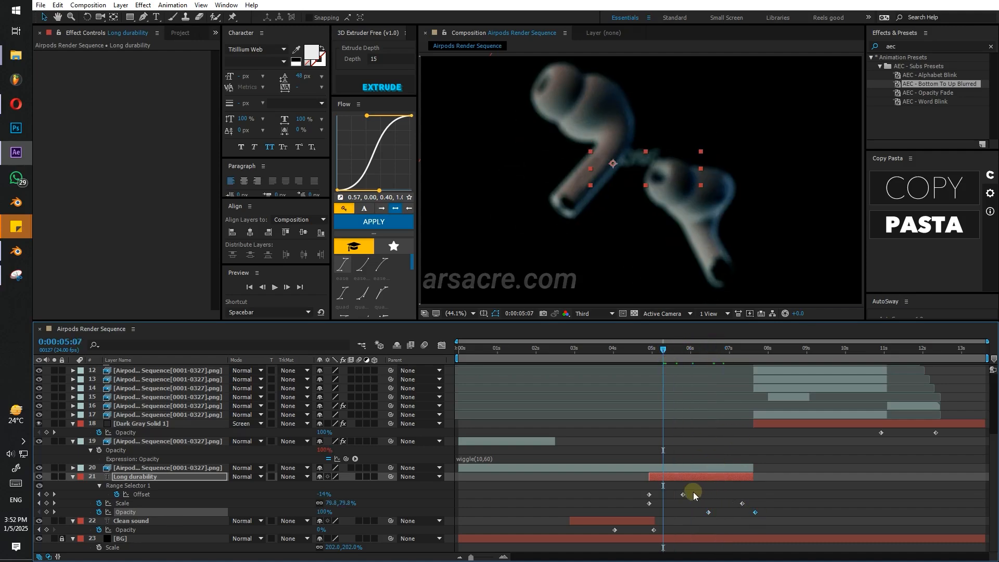
drag(684, 494, 681, 494)
drag(628, 169, 515, 180)
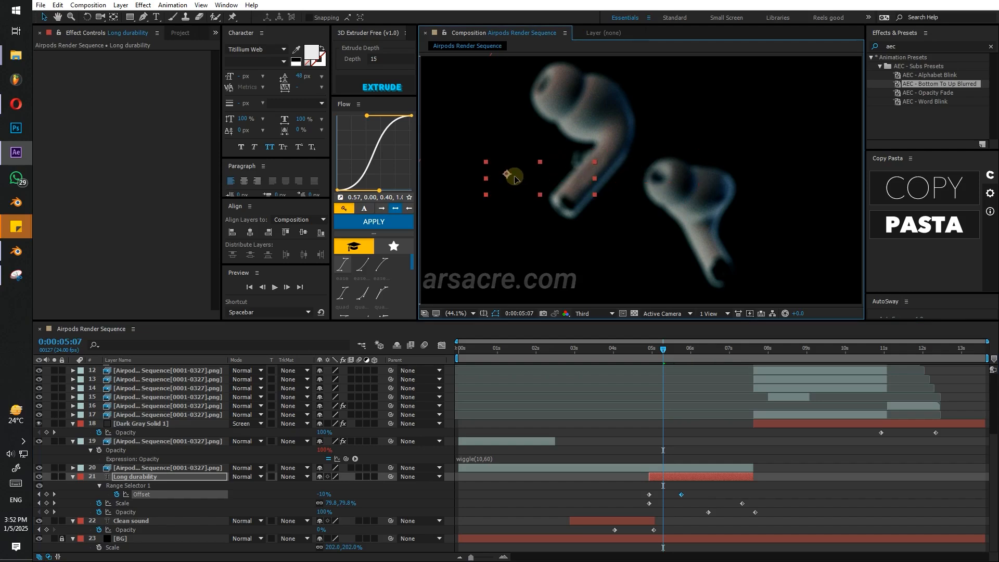
key(space)
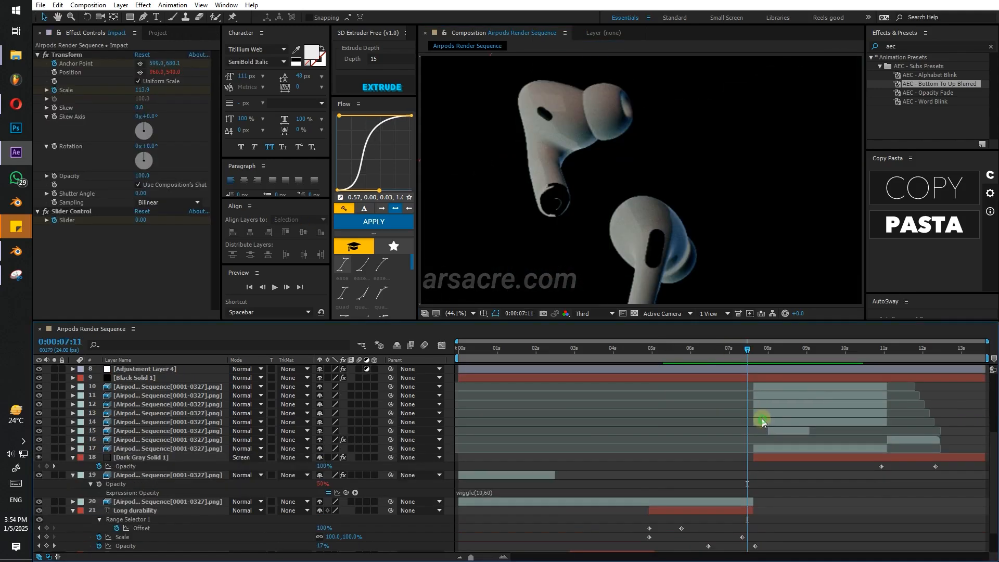
Stagger the start points of AirPods sequence layers 14 up to 10 by about one frame each and preview the sequence.
click(762, 419)
shift+click(759, 386)
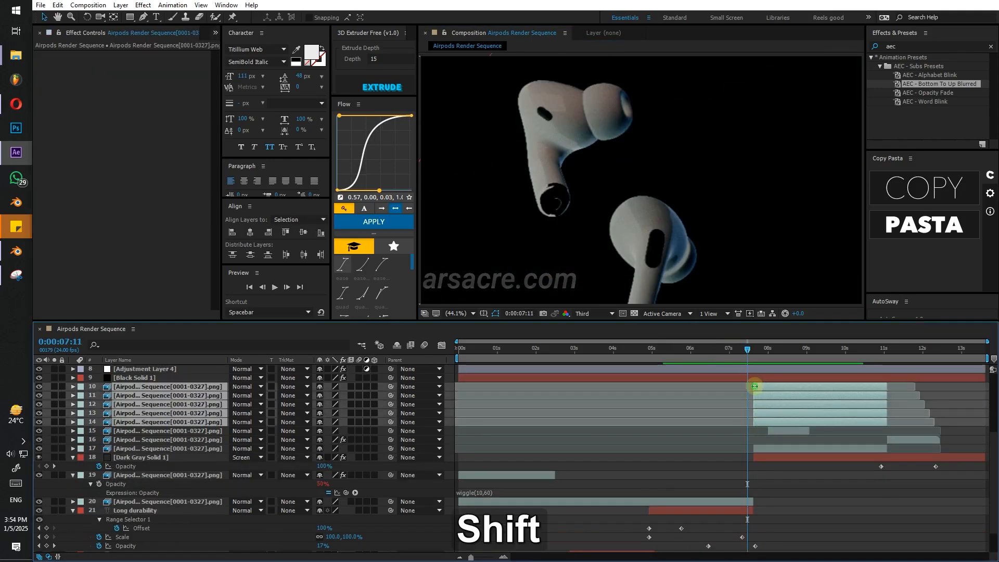
ctrl+click(765, 420)
drag(756, 414, 759, 399)
ctrl+click(758, 413)
ctrl+click(761, 404)
ctrl+click(759, 399)
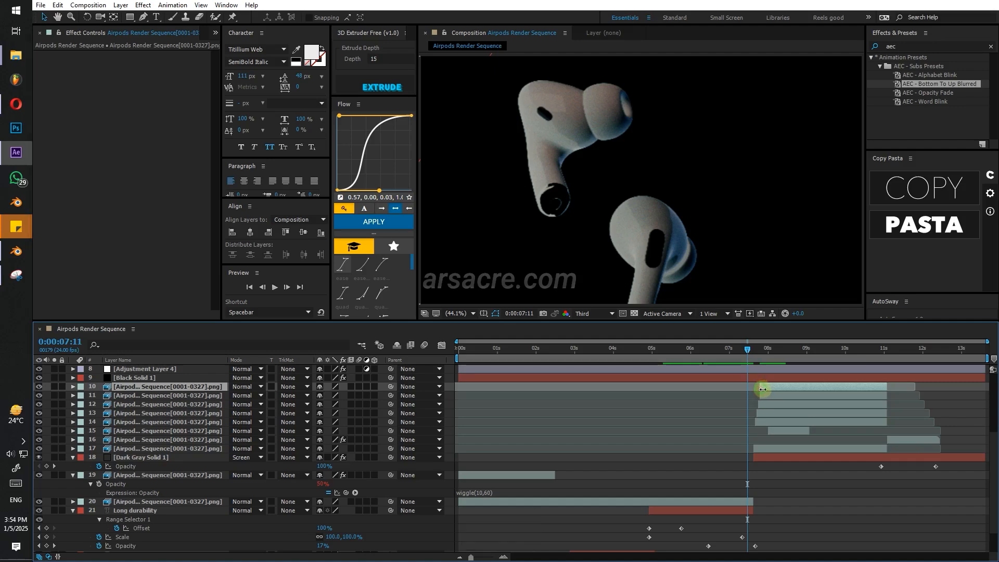
key(space)
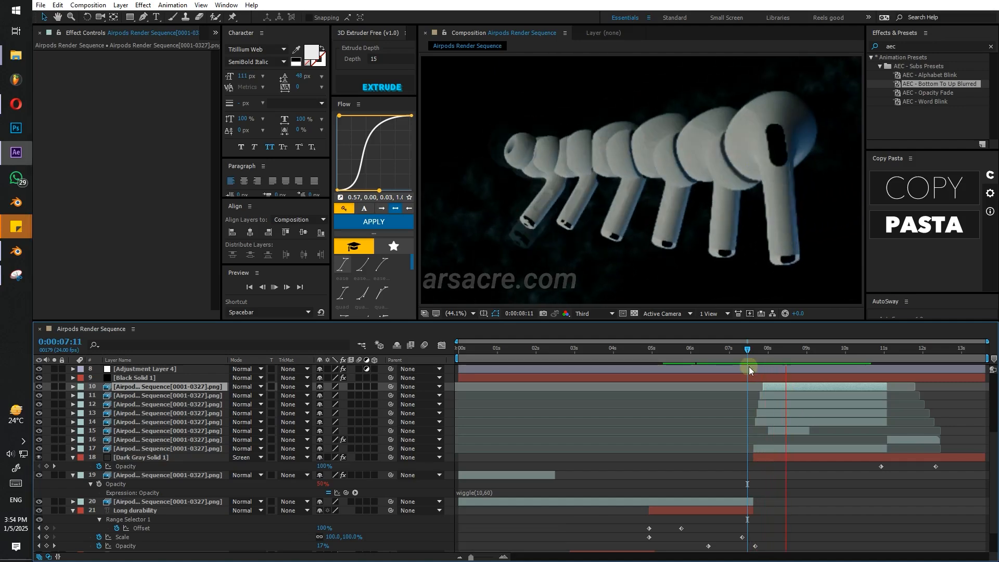
Widen the start stagger of AirPods sequence layers 13 up to 10 to about two frames per layer and preview it.
click(756, 415)
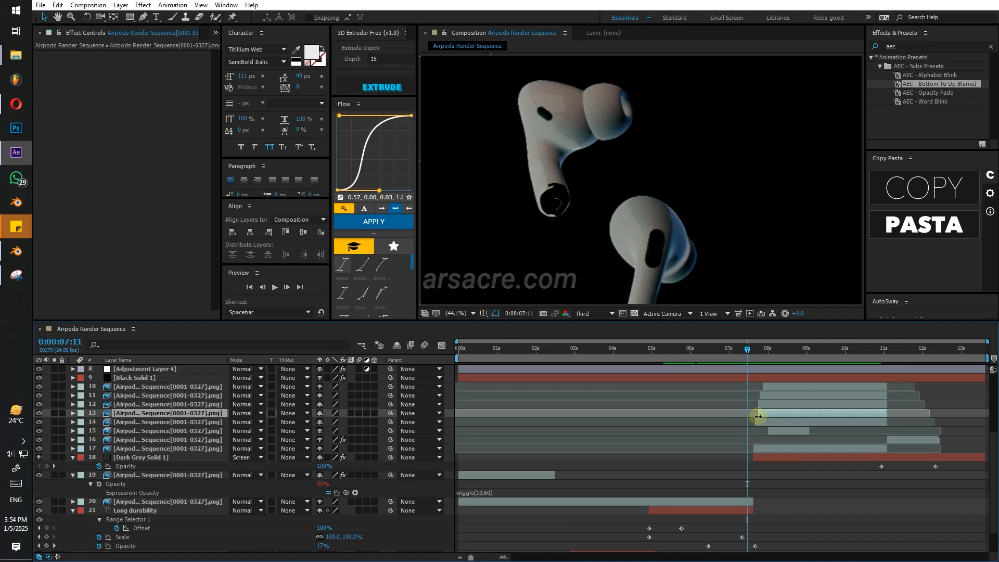
click(760, 405)
click(764, 395)
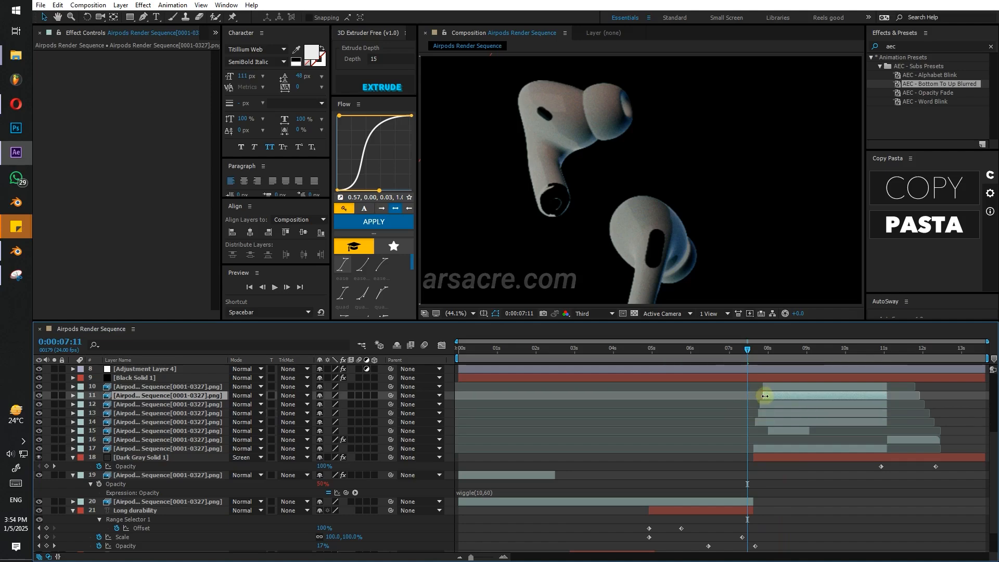
click(767, 388)
click(762, 406)
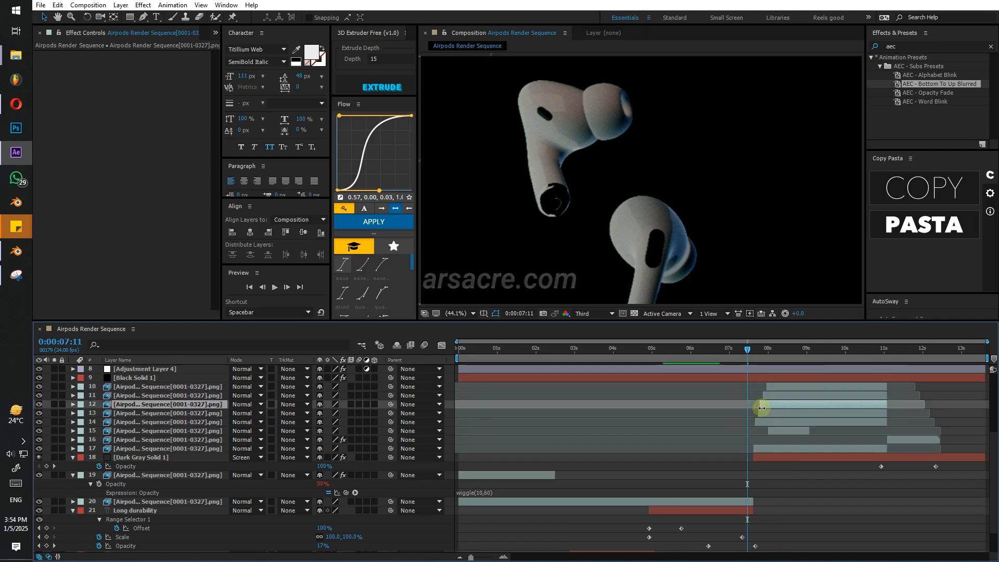
click(765, 396)
click(765, 387)
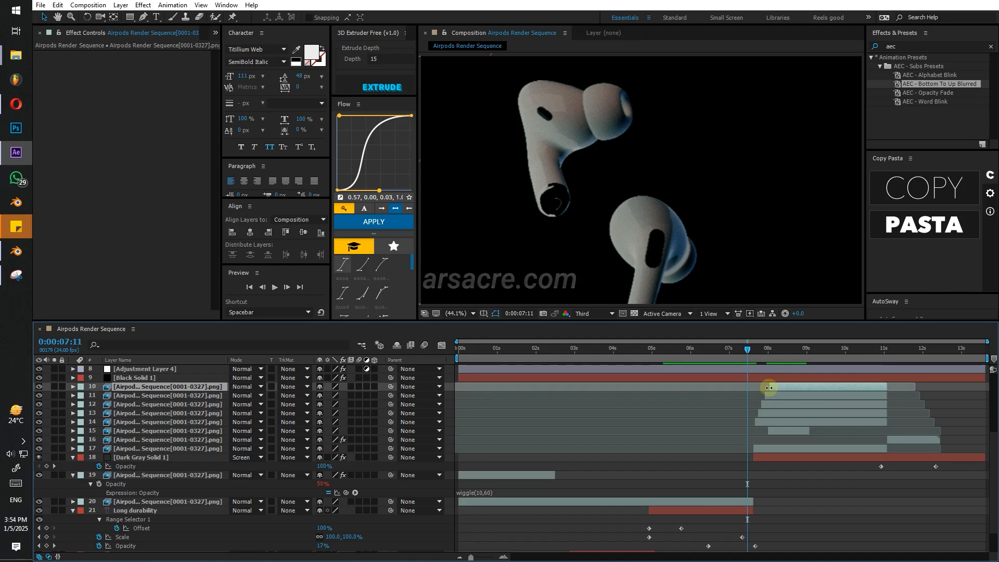
key(space)
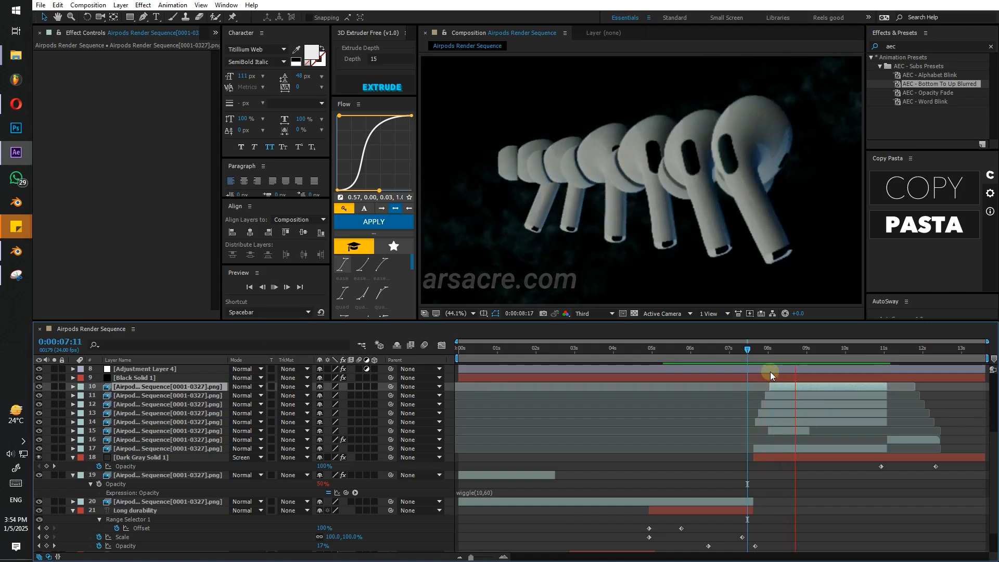
Darken the Fill colour of Dark Gray Solid 1 and preview the clone sequence from about 0:00:08:05.
click(745, 350)
click(758, 392)
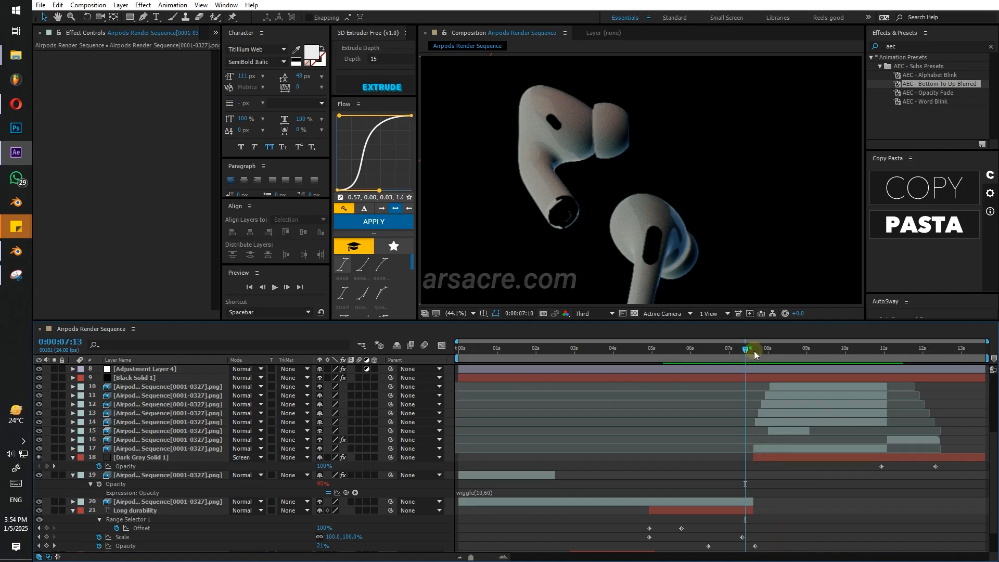
drag(754, 351, 775, 351)
click(773, 456)
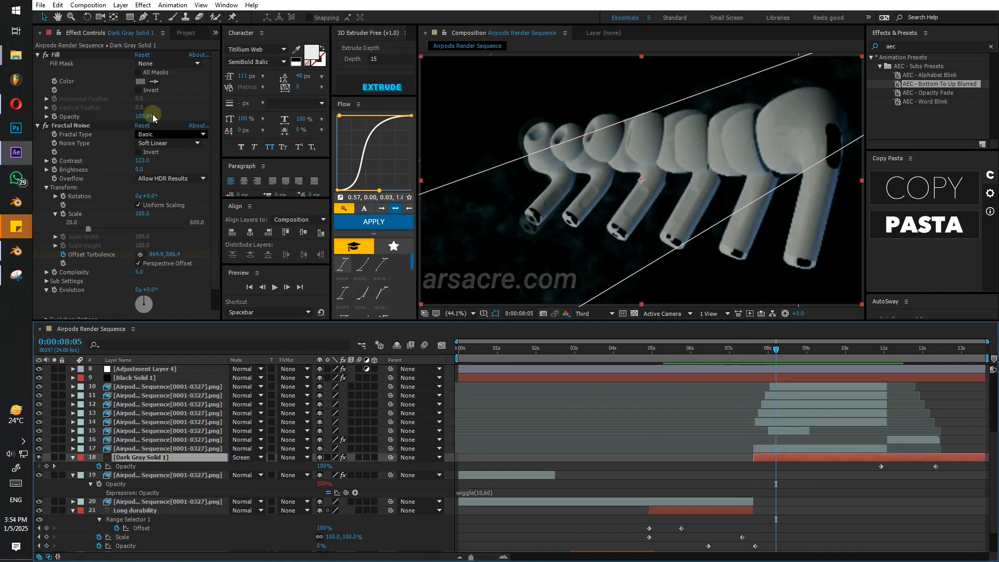
click(140, 82)
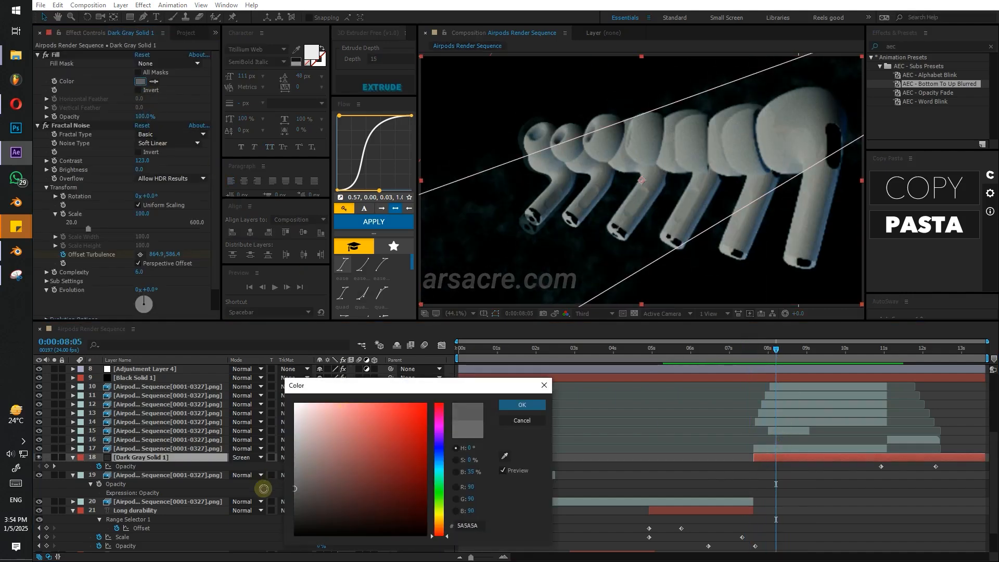
click(512, 405)
key(space)
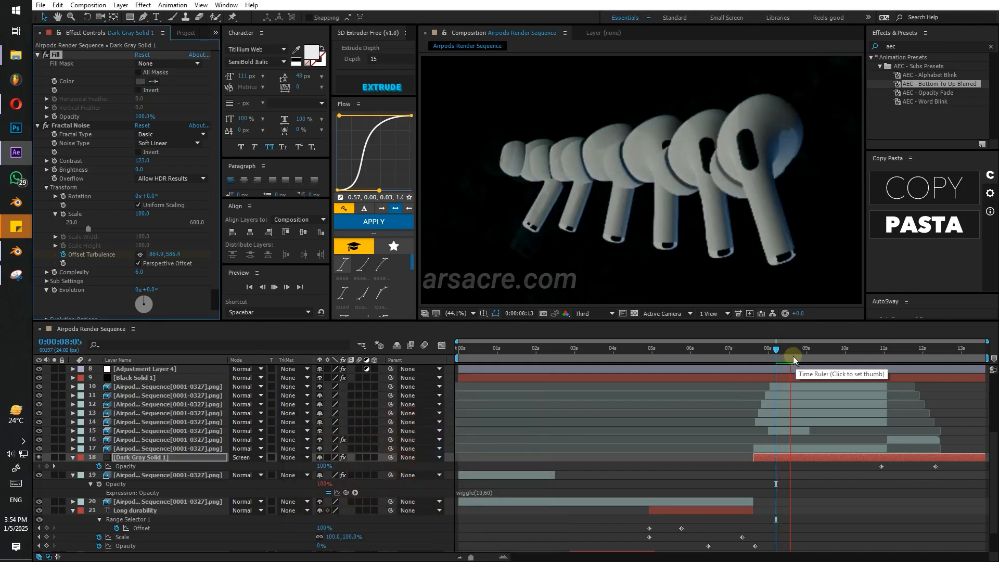
key(space)
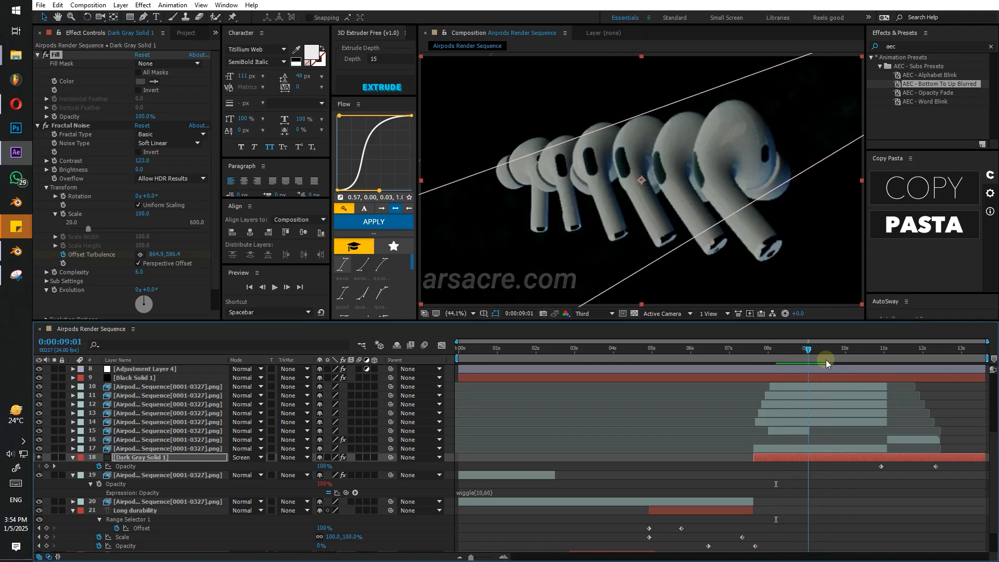
click(829, 359)
Try a duplicate of Dark Gray Solid 1 above the AirPods sequences in Add mode with its Fractal Noise disabled.
key(ctrl+d)
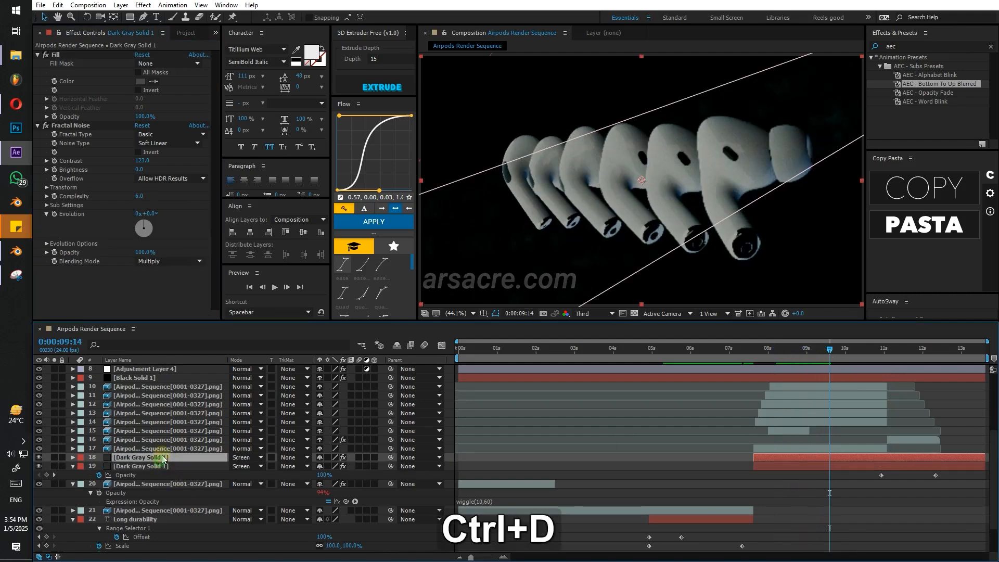
drag(163, 457, 157, 384)
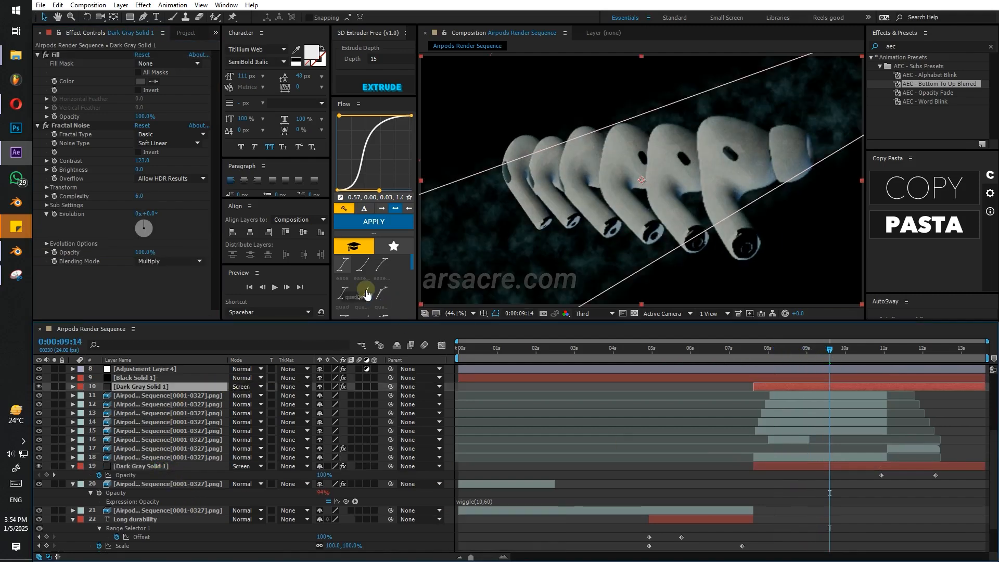
click(244, 387)
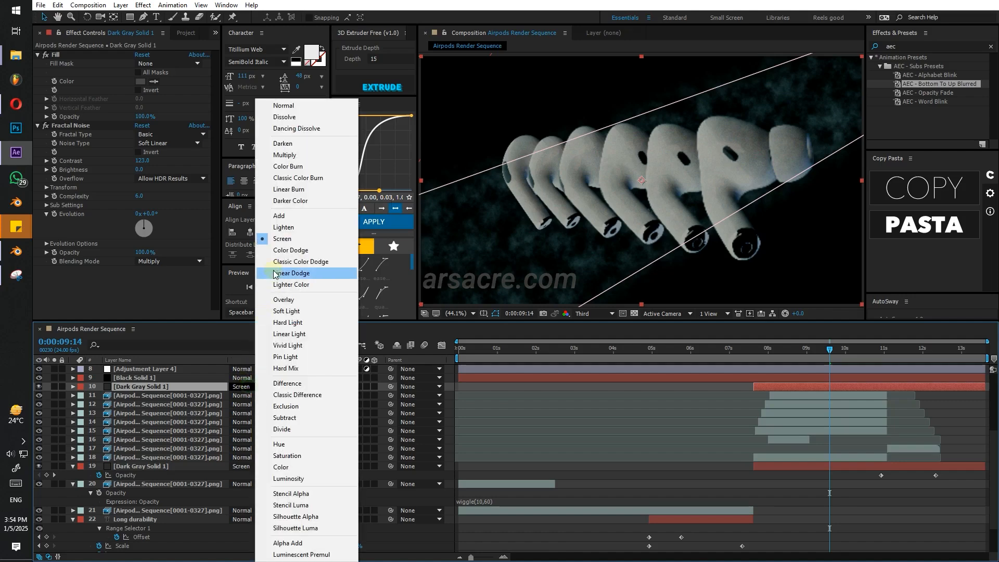
click(280, 215)
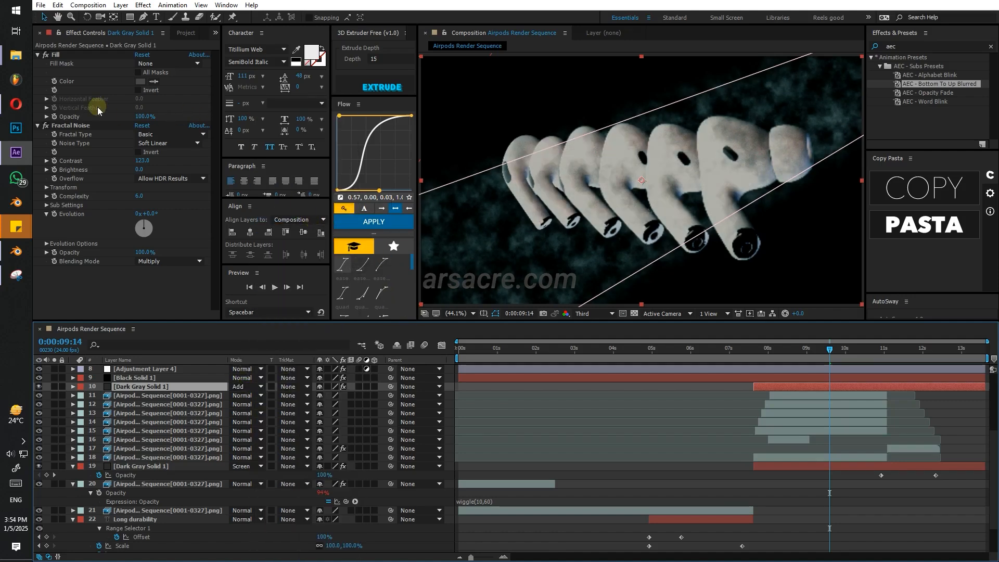
click(46, 126)
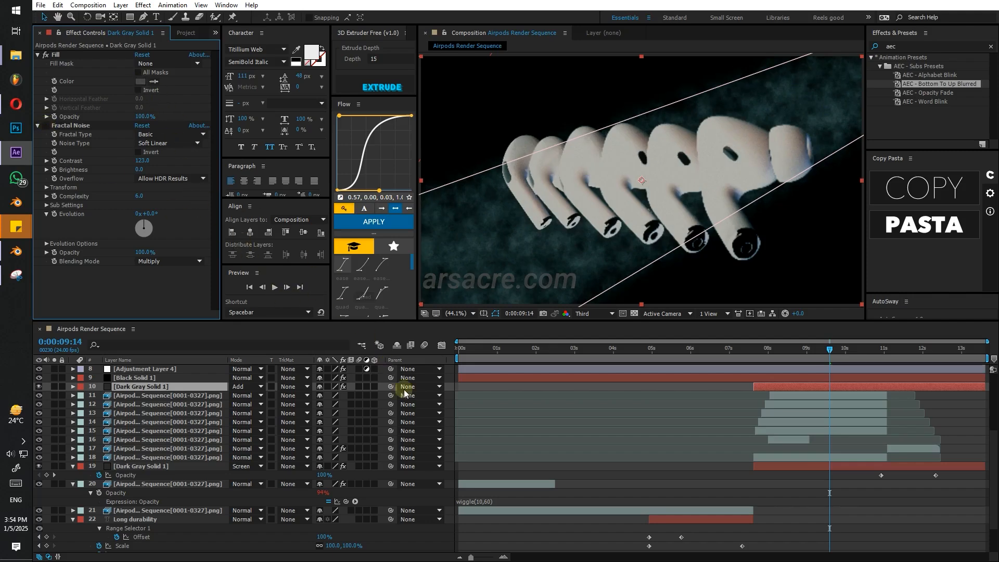
Try the duplicated solid at the top of the layer stack with lower opacity and Screen mode, and delete it.
scroll(611, 450, up, 4)
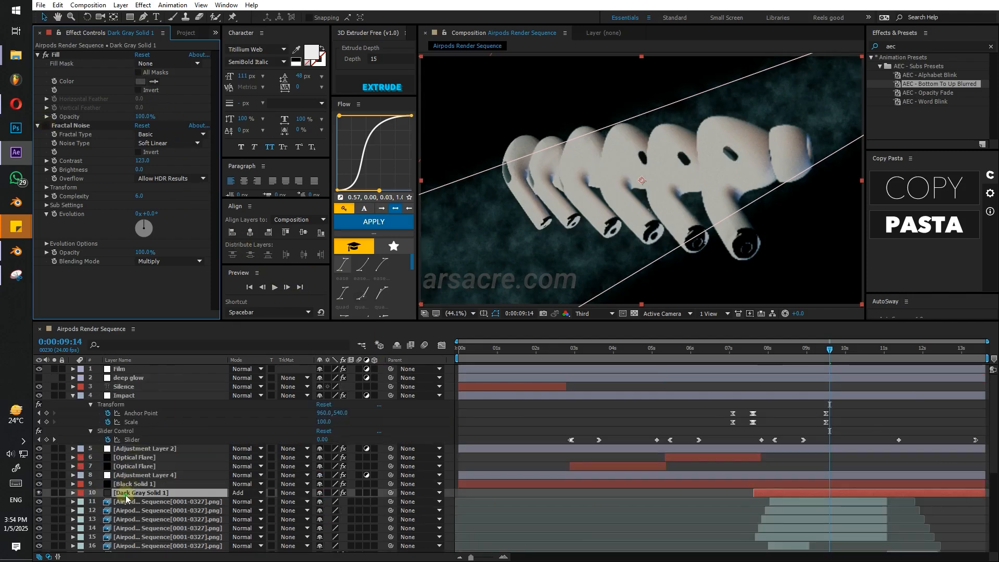
drag(126, 499, 161, 368)
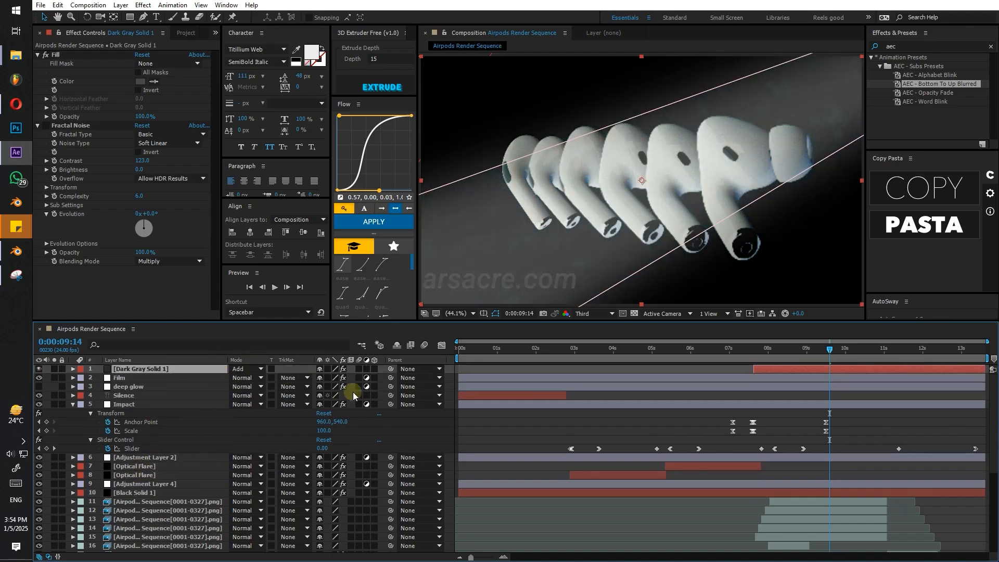
key(f)
key(t)
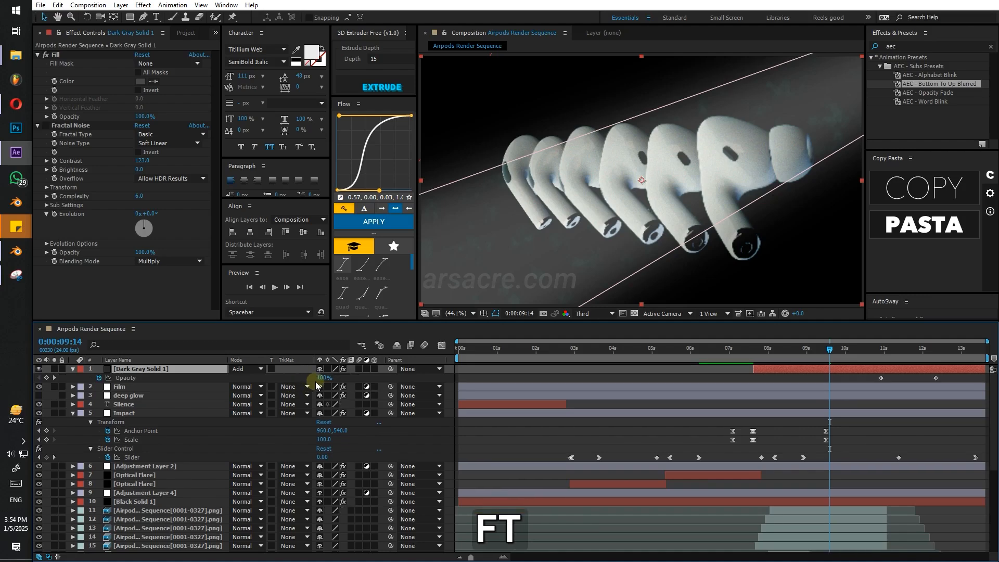
drag(313, 376, 282, 376)
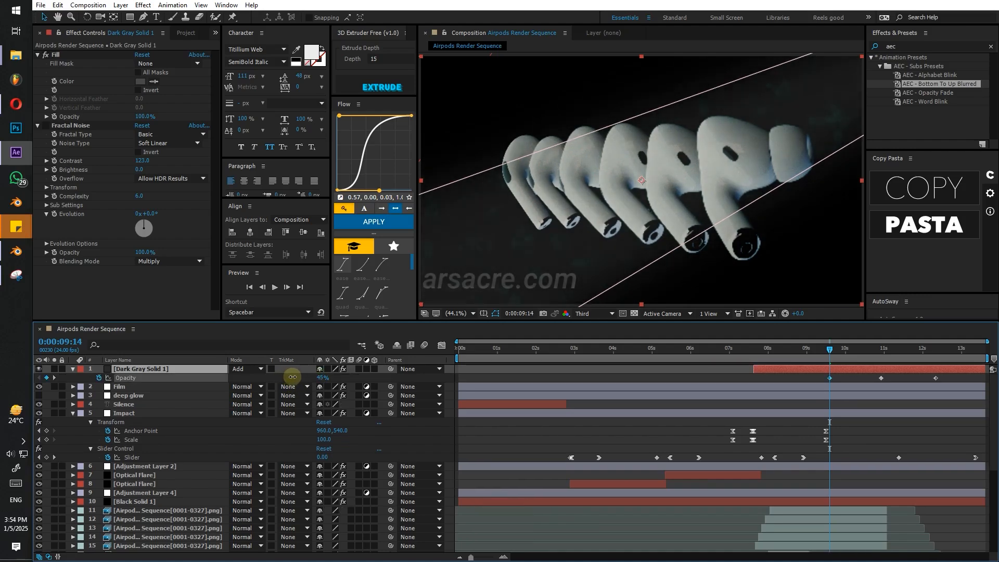
key(Delete)
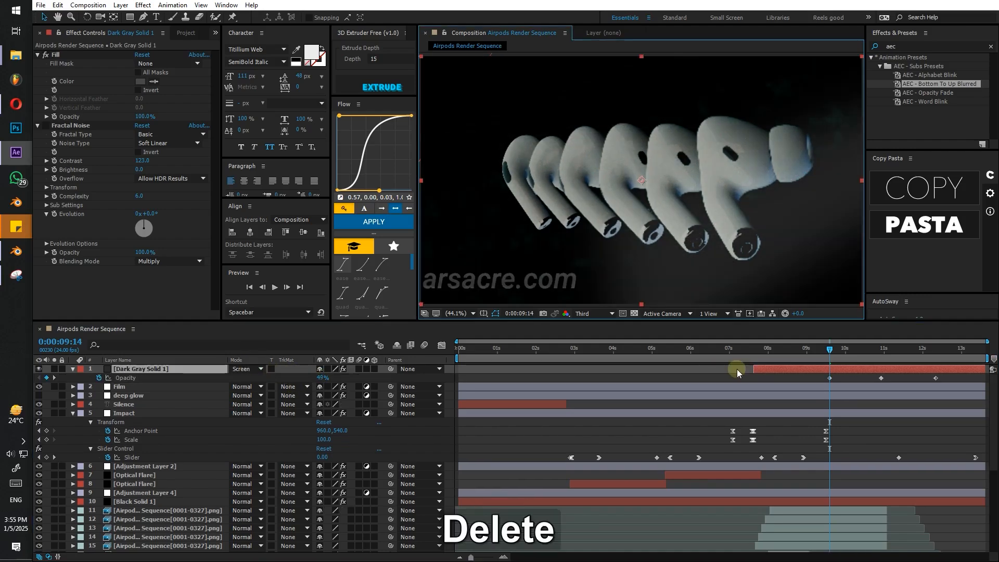
click(759, 367)
key(Delete)
key(Delete)
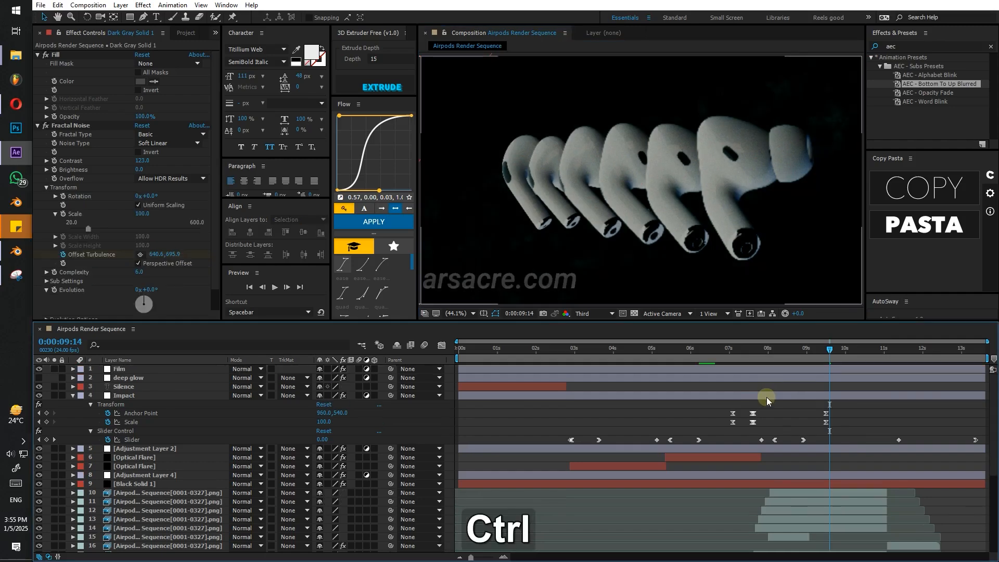
Add an adjustment layer with the BCC Prism effect and shift the effect's Starting point to the left part of the frame.
key(ctrl+alt+y)
click(911, 46)
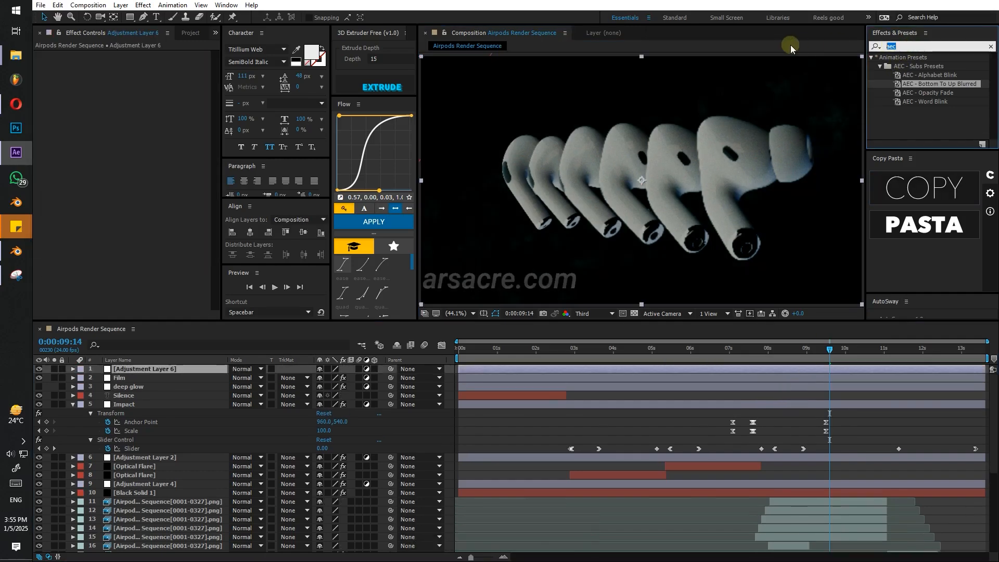
text(prism)
drag(907, 75, 705, 141)
drag(708, 177, 529, 187)
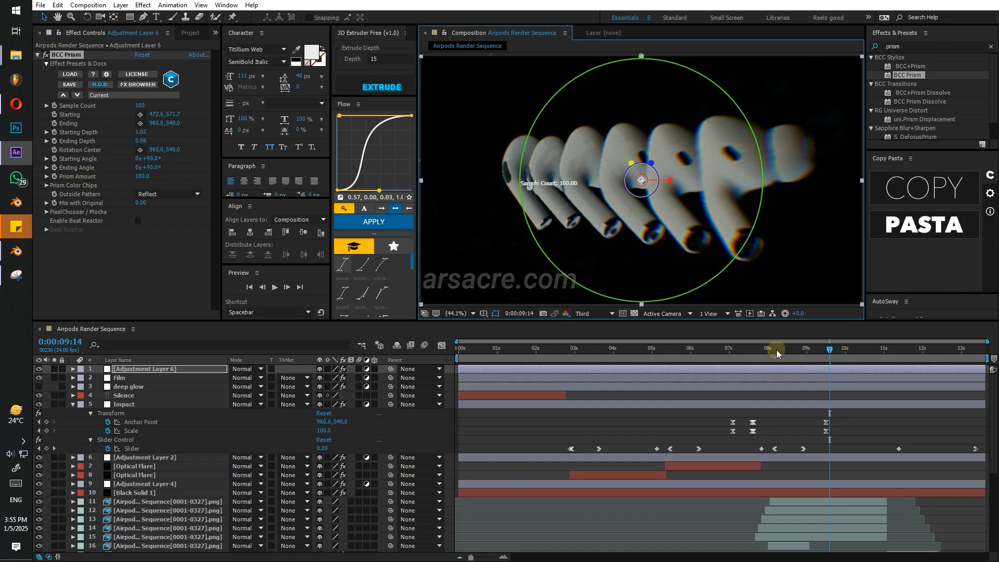
Make the prism adjustment layer start where the earbud clone sequence begins and preview the transition.
shift+drag(777, 353, 735, 354)
key(bracketleft)
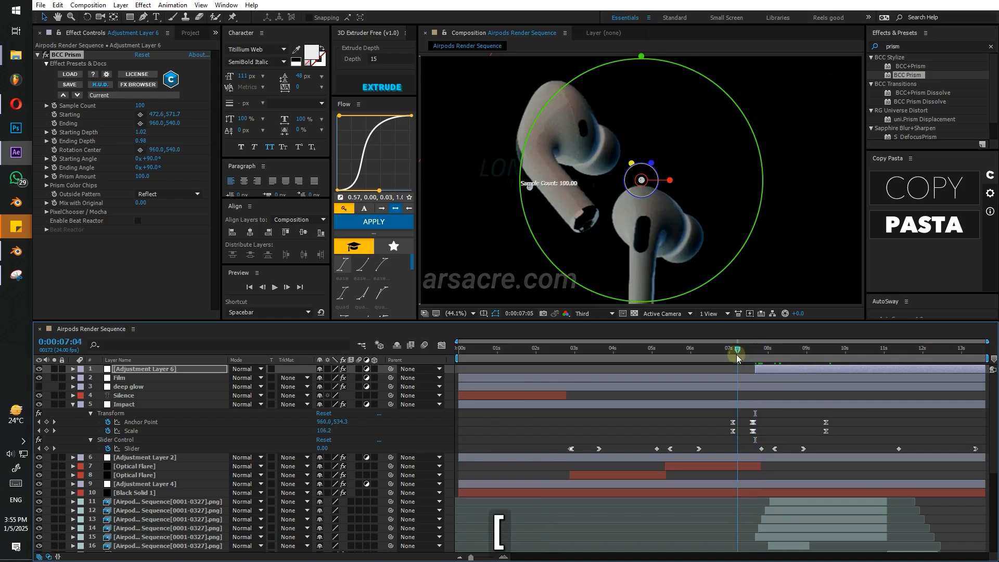
key(space)
Create a text layer reading "clean" near the centre of the frame and make it start at 0:00:11:21.
key(ctrl+t)
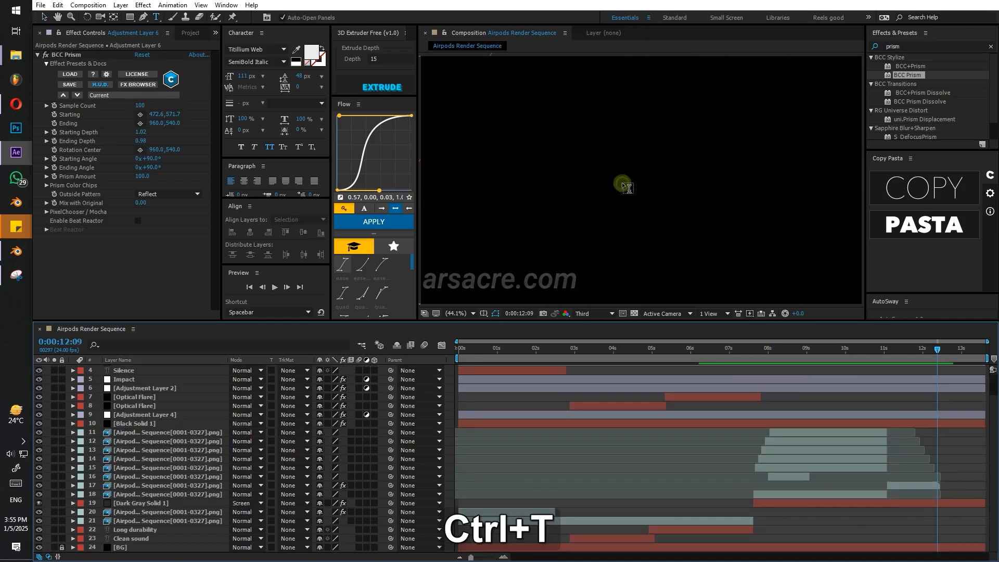
click(623, 186)
text(clean)
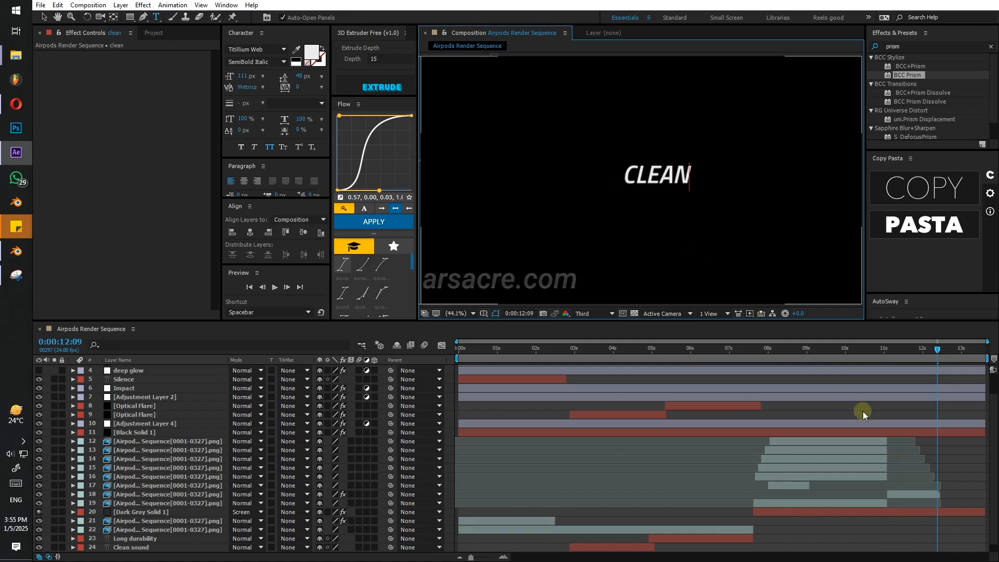
scroll(884, 414, up, 2)
click(920, 368)
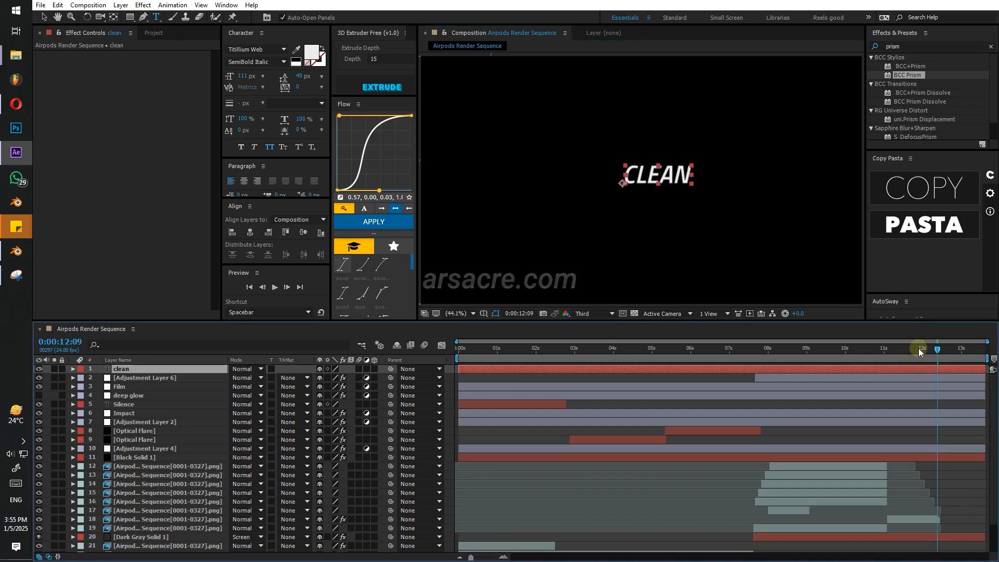
click(920, 367)
key(bracketleft)
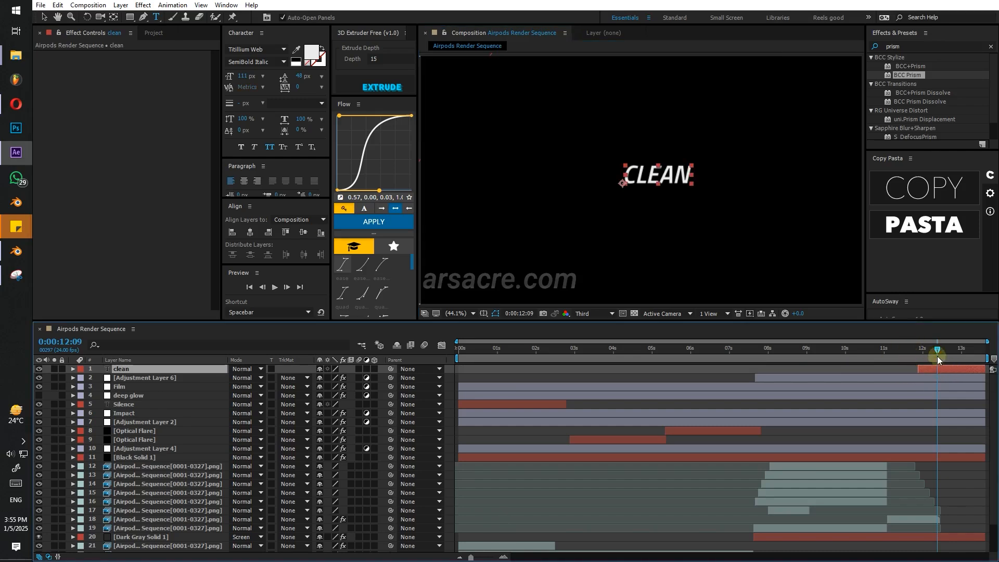
shift+drag(937, 356, 917, 355)
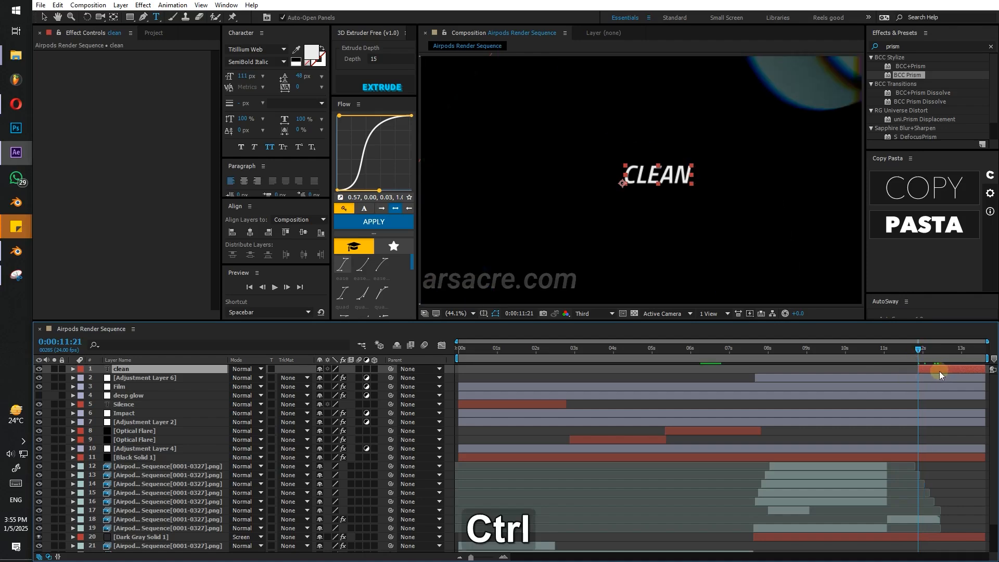
Pre-compose the clean text layer as "Outro text", moving all attributes and matching the composition duration to the layer.
right_click(935, 370)
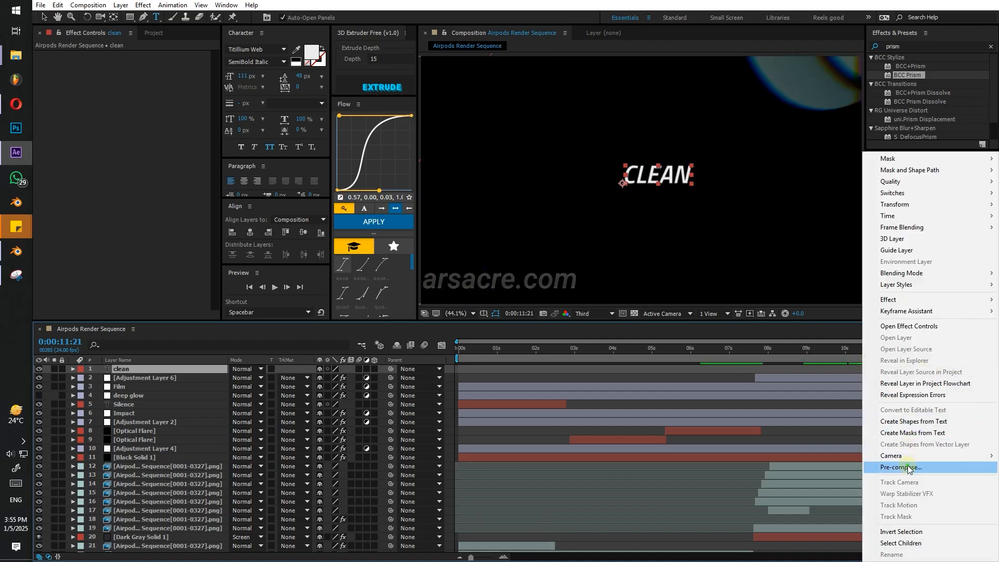
click(910, 468)
text(Outro t)
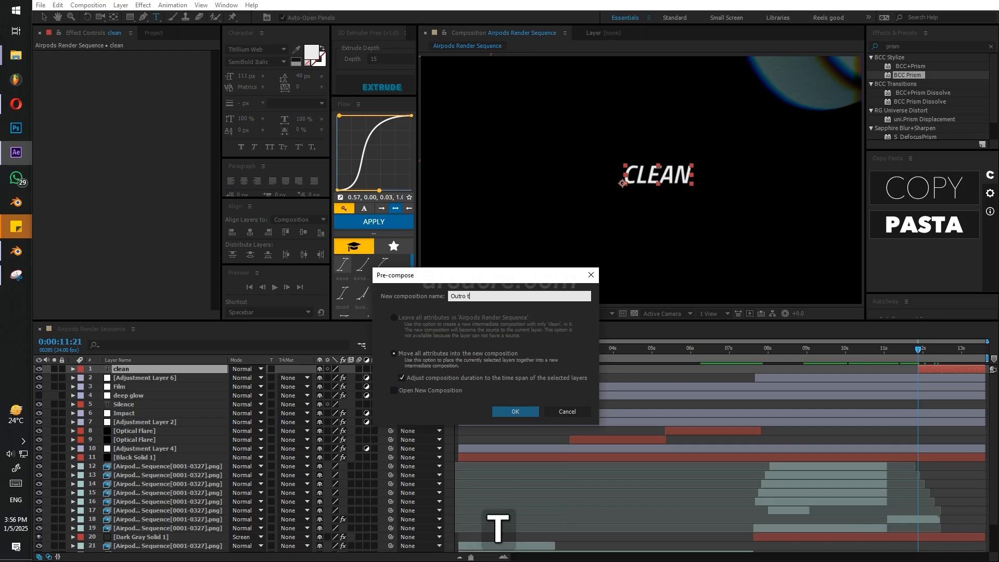
text(ext)
key(Return)
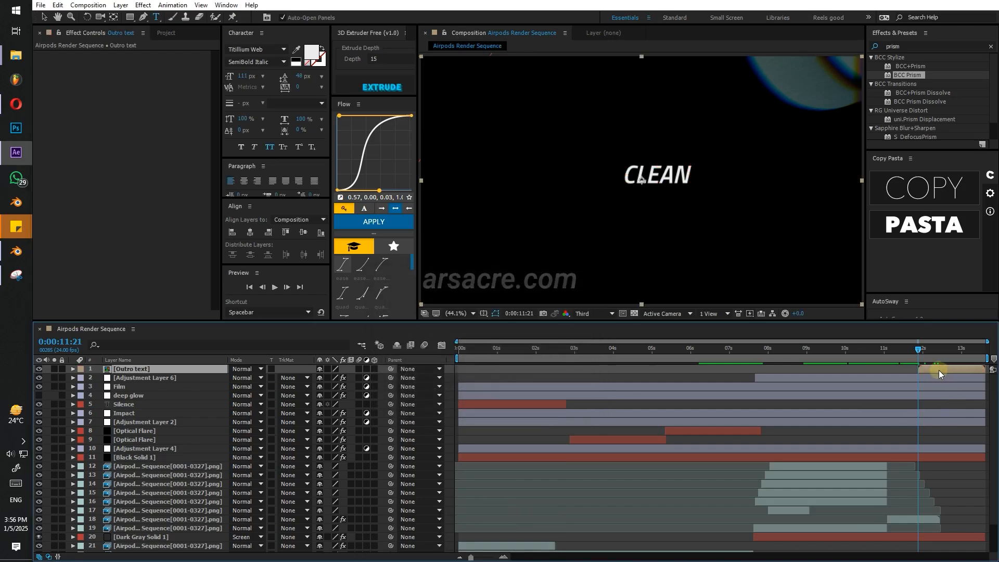
Crop the Outro text composition to a full-width strip around the text, and move the text towards the strip's left end.
double_click(938, 370)
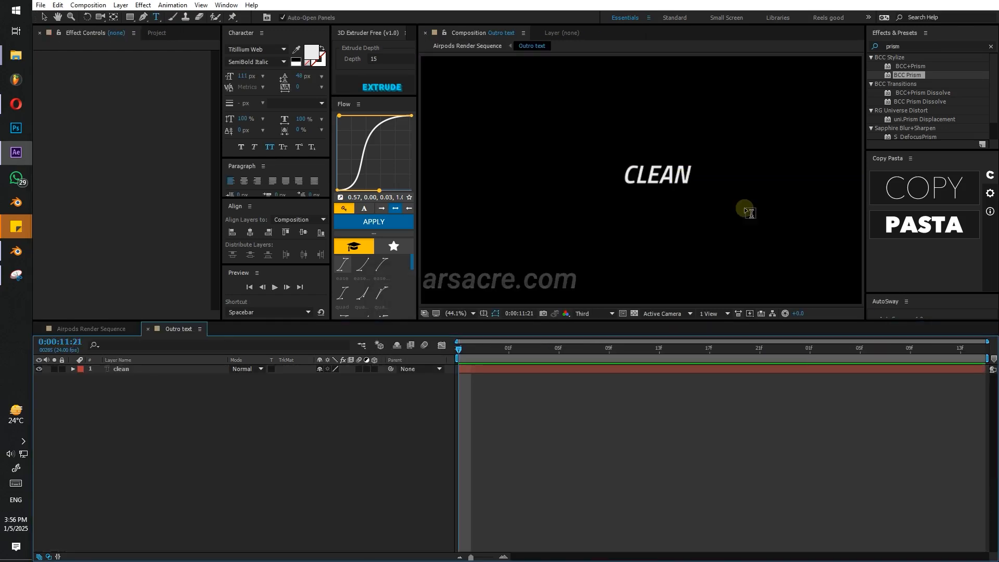
key(v)
click(622, 313)
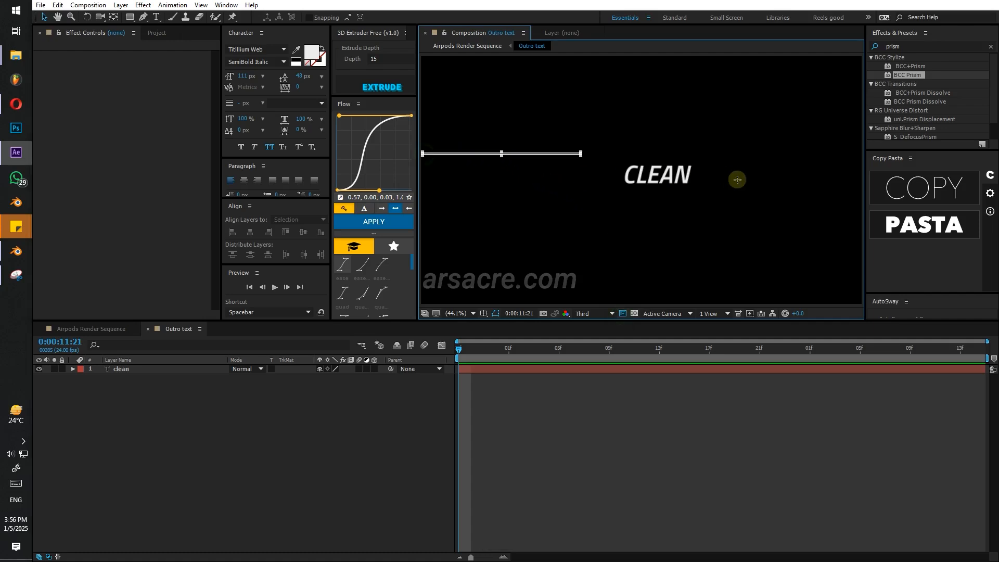
drag(737, 180, 895, 194)
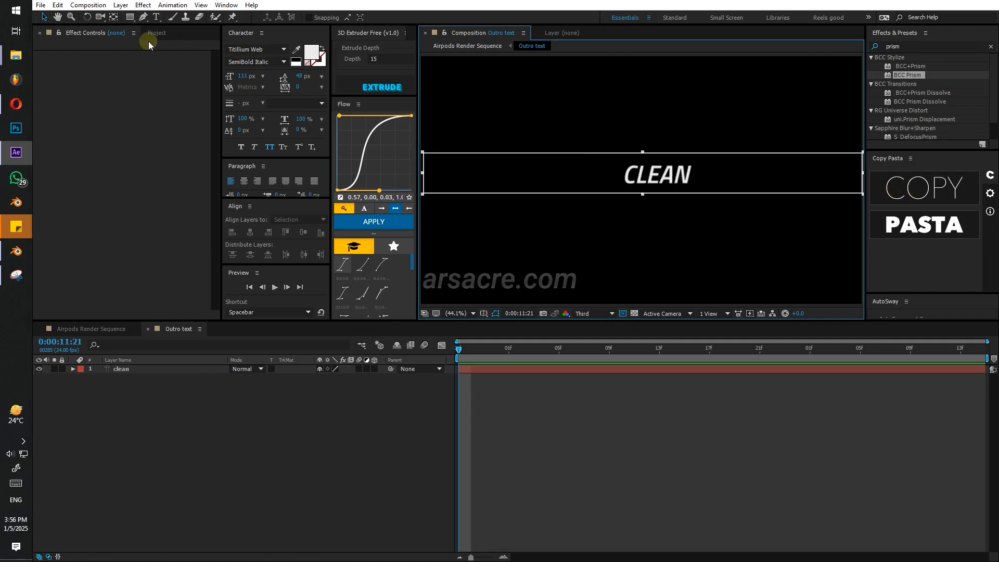
click(93, 5)
click(151, 67)
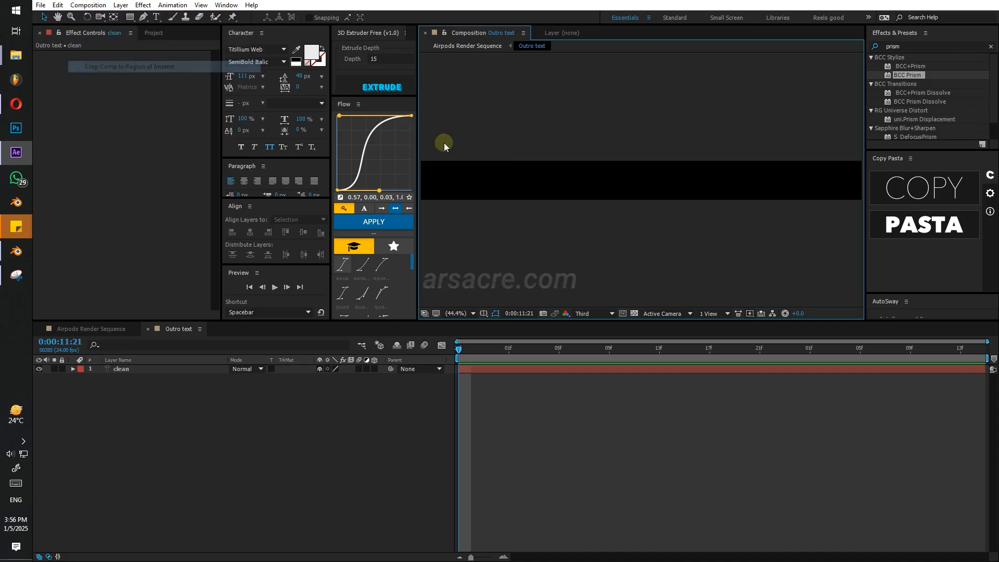
mouse_move(651, 182)
mouse_down()
mouse_move(509, 180)
mouse_move(639, 180)
mouse_up()
Try placing a duplicate of the CLEAN text beside the original, and undo the duplication.
key(ctrl+d)
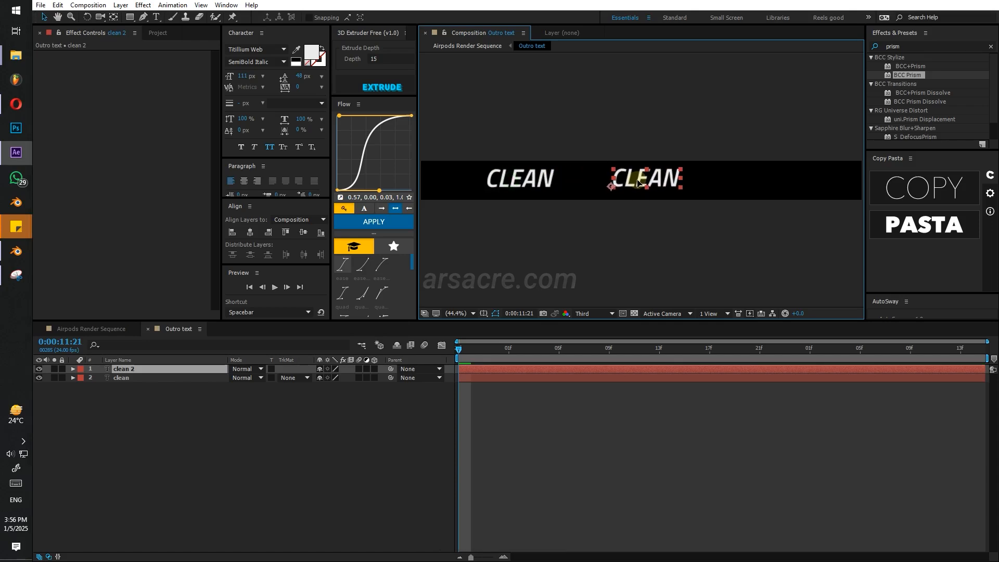
key(ctrl+z)
key(ctrl+z)
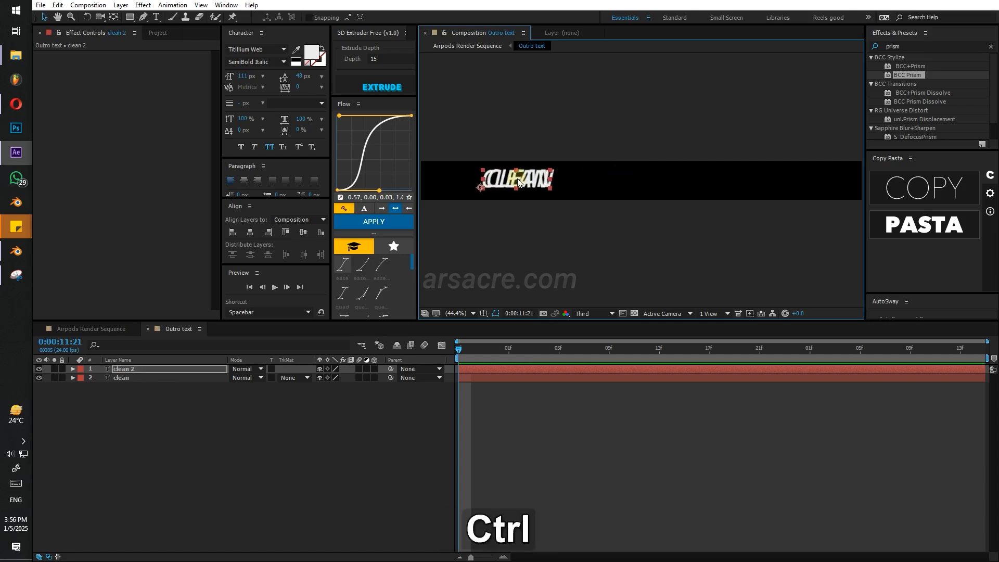
key(ctrl+z)
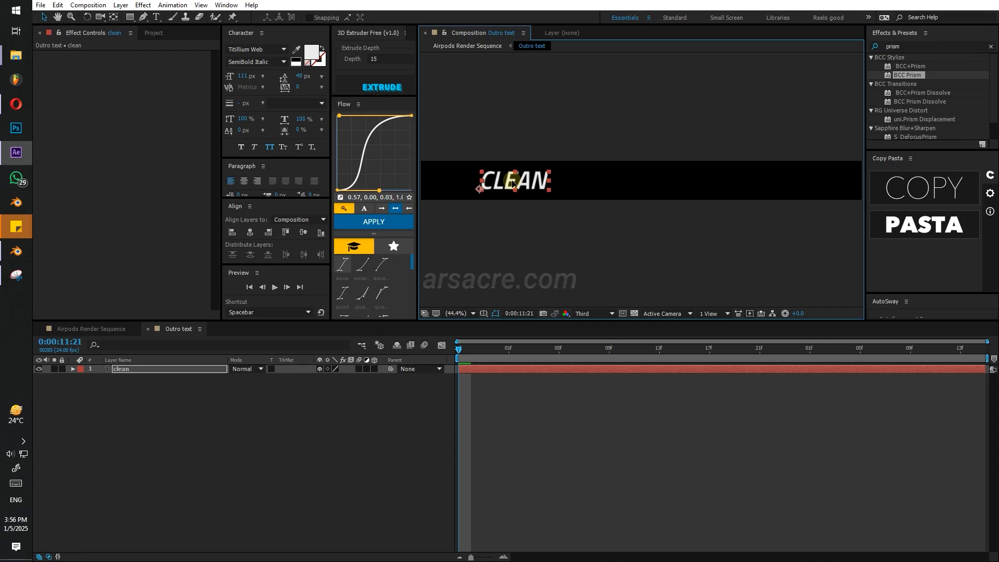
Increase the Outro text composition's height to 505 px.
click(85, 6)
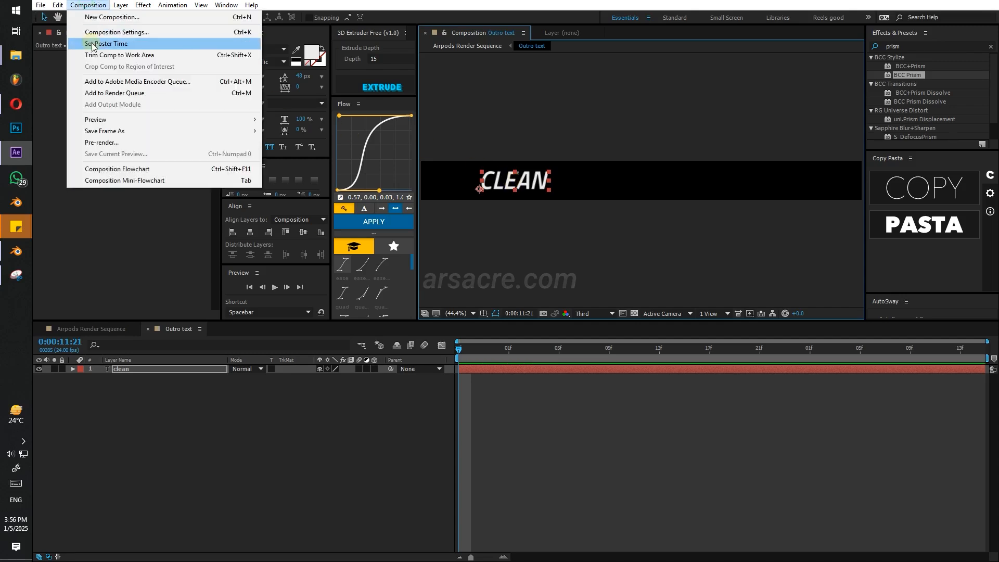
key(Escape)
click(82, 6)
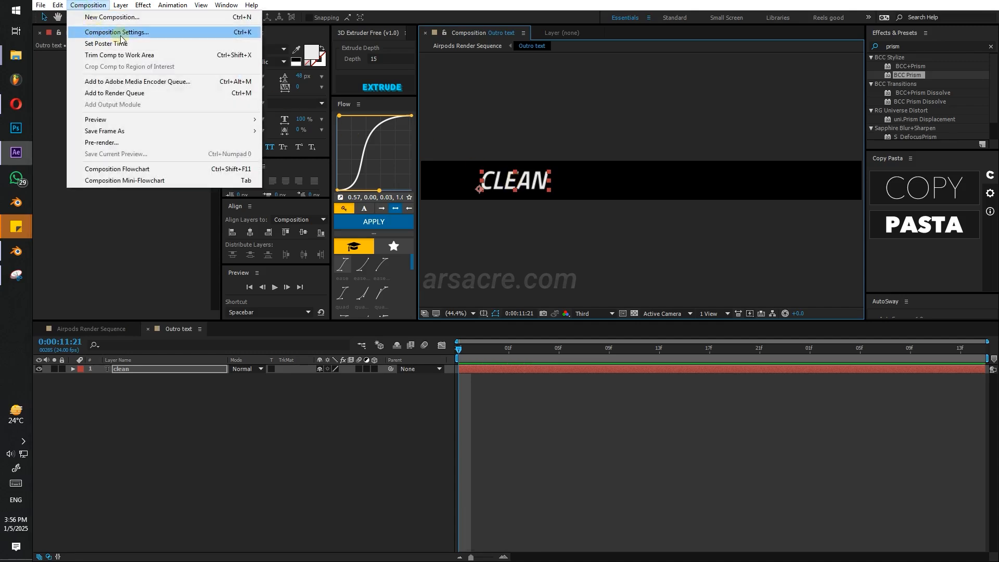
click(107, 31)
drag(352, 338, 403, 340)
drag(349, 340, 390, 339)
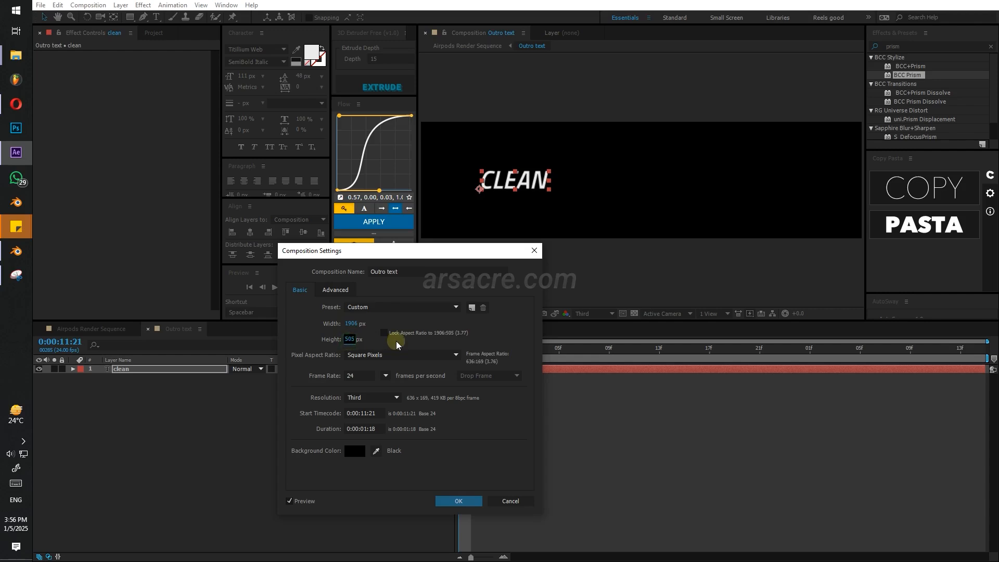
key(Return)
Duplicate the CLEAN text, place the copy to its right on the same line, and change its wording to "clear".
key(ctrl+d)
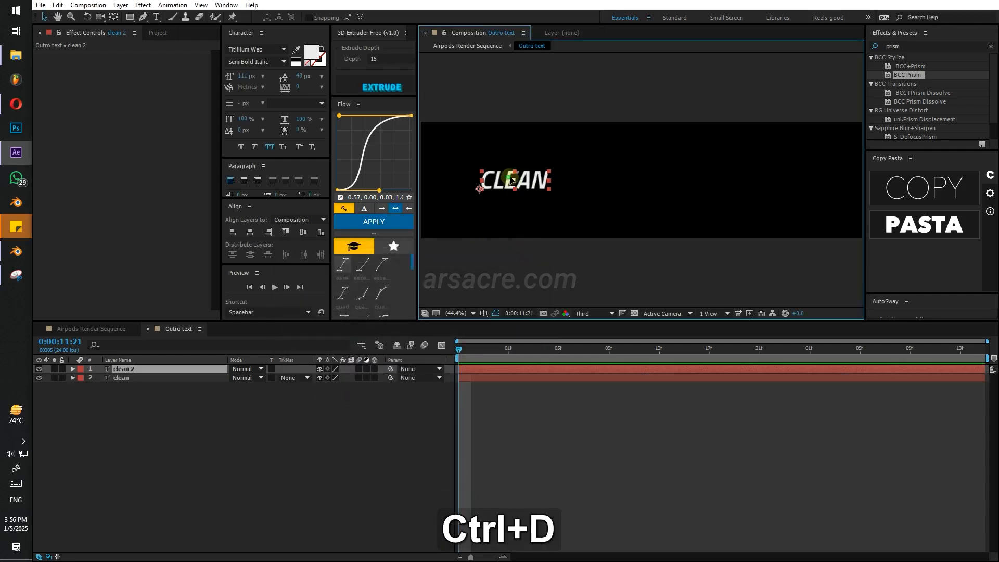
shift+drag(512, 182, 693, 185)
key(ctrl+t)
text(r)
click(179, 373)
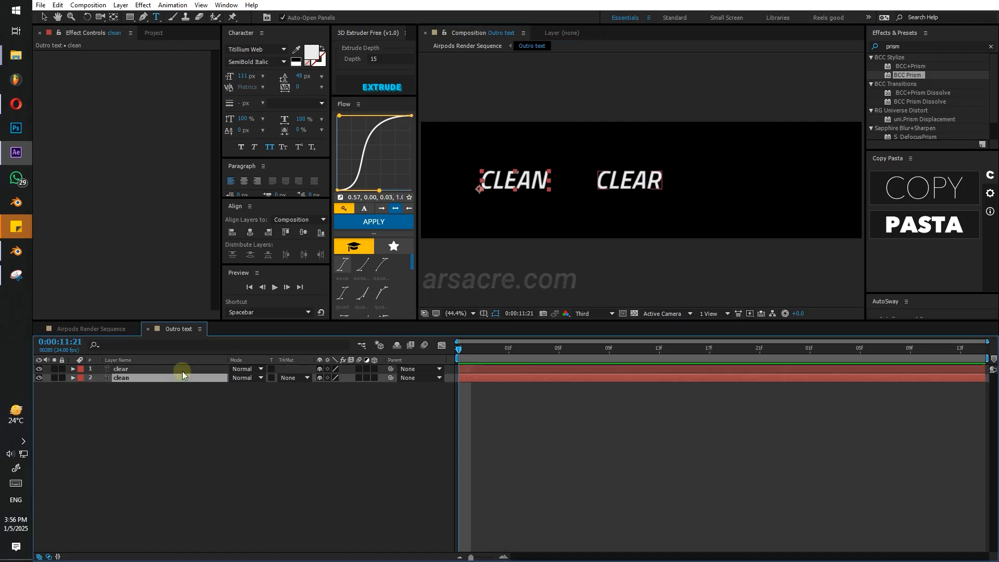
Duplicate the CLEAR text, place the copy to its right on the same line, and change its wording to "Loud".
click(182, 370)
key(ctrl+v)
shift+drag(622, 185, 731, 185)
key(ctrl+t)
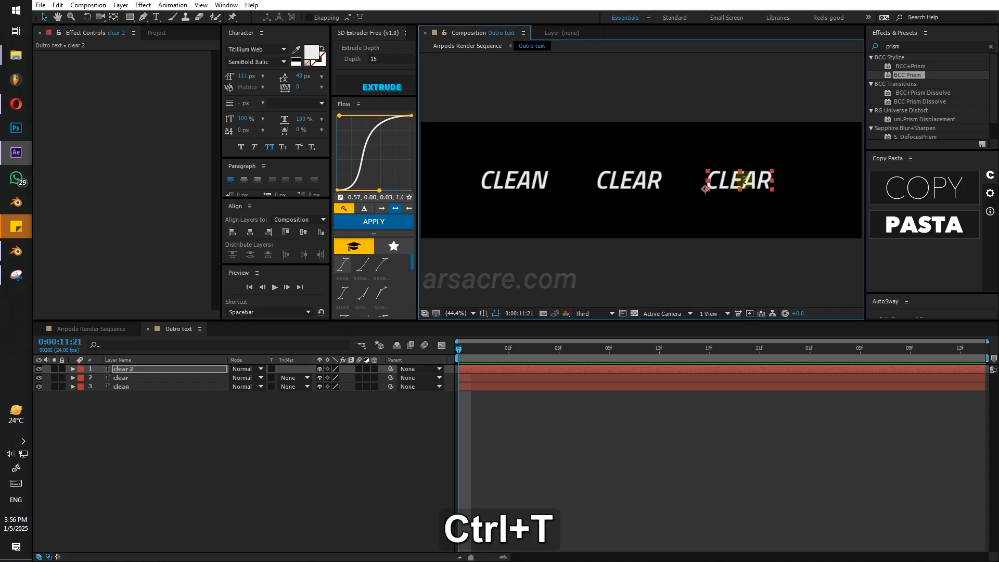
key(ctrl+a)
text(Loud)
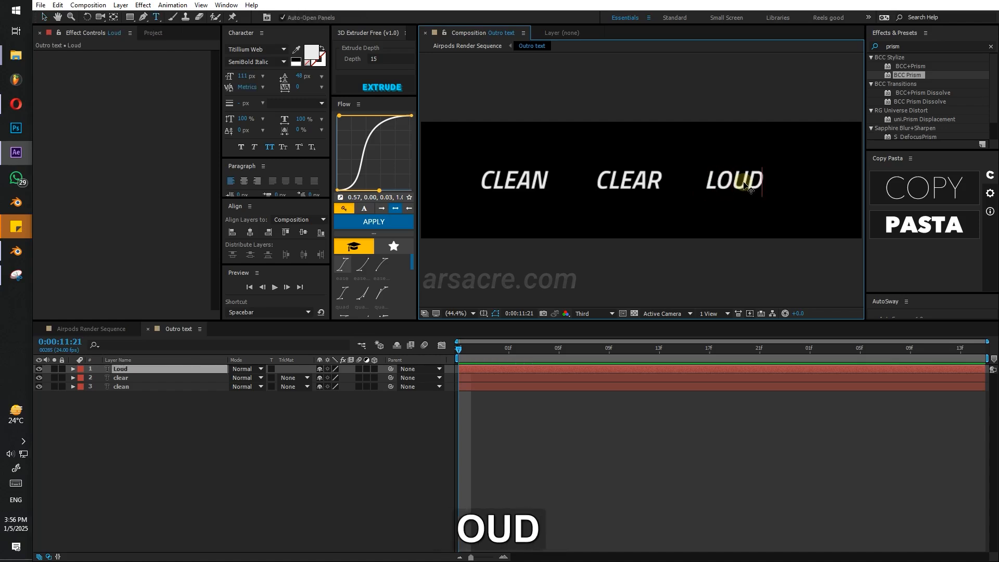
click(138, 370)
key(v)
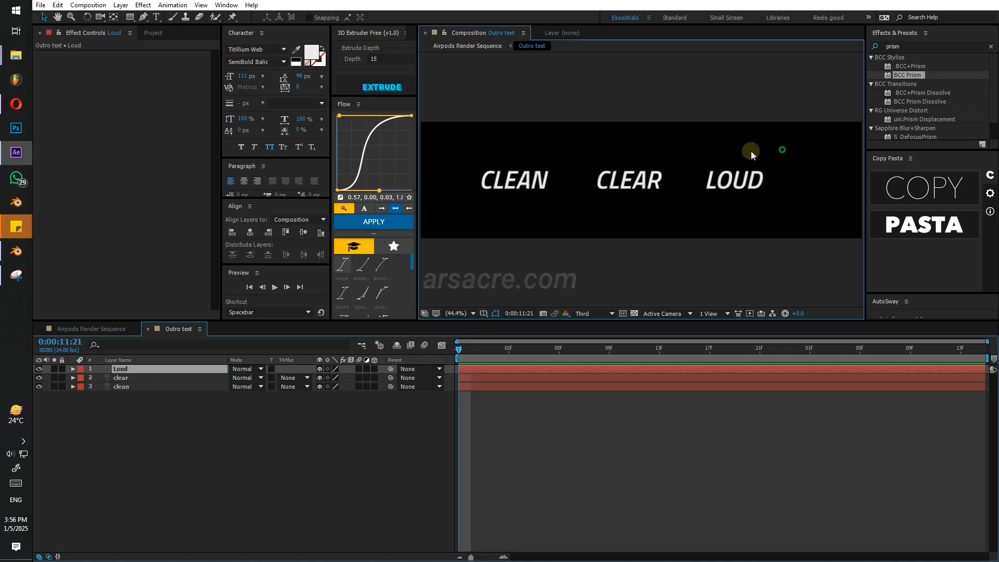
Move all three words slightly right to centre them in the strip, and set their font style to ExtraLight Italic.
drag(751, 151, 535, 183)
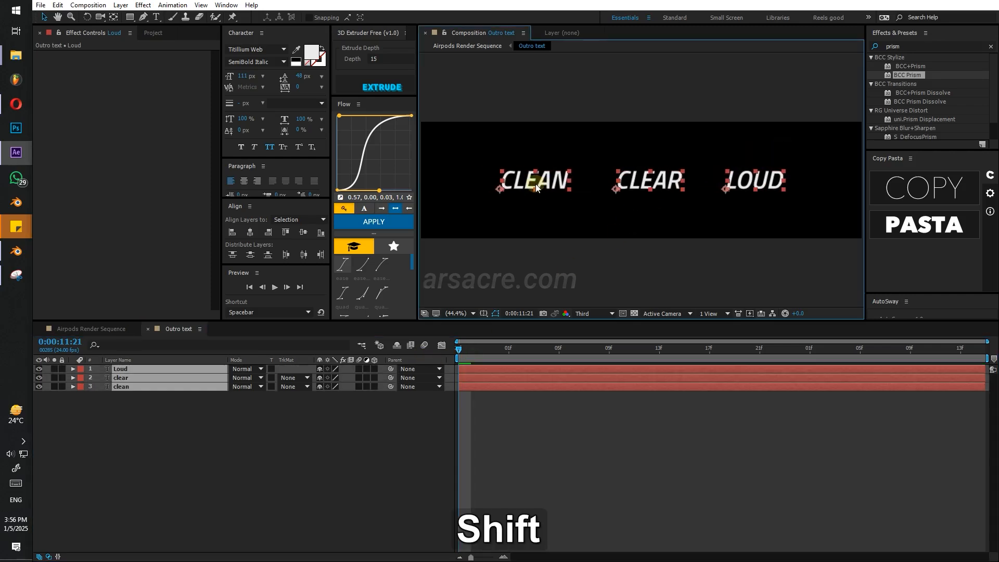
click(283, 63)
click(268, 75)
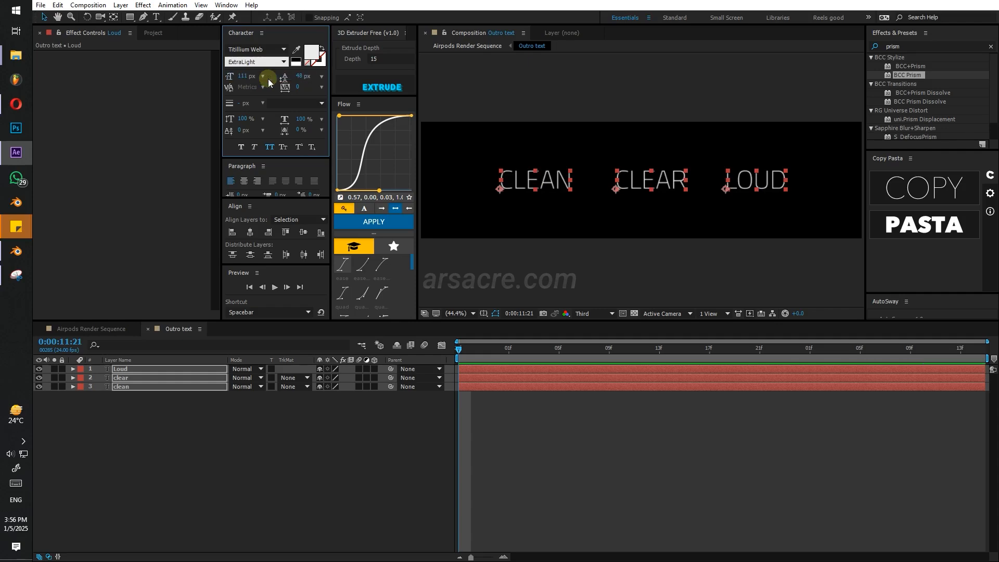
click(283, 64)
click(273, 85)
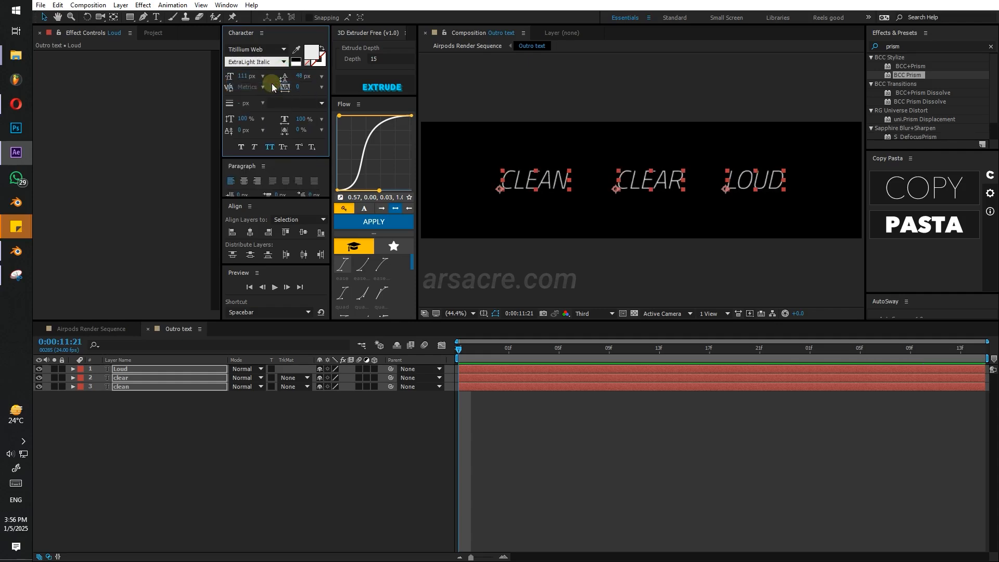
click(226, 398)
Duplicate the three text layers as a group above the originals and set the copies' font style to Bold Italic.
click(125, 386)
shift+click(131, 371)
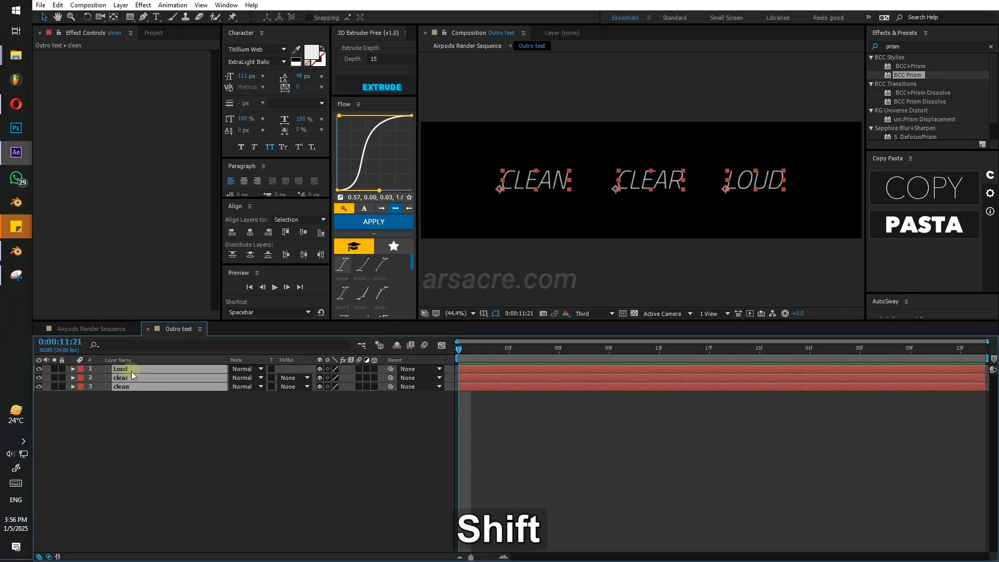
key(ctrl+d)
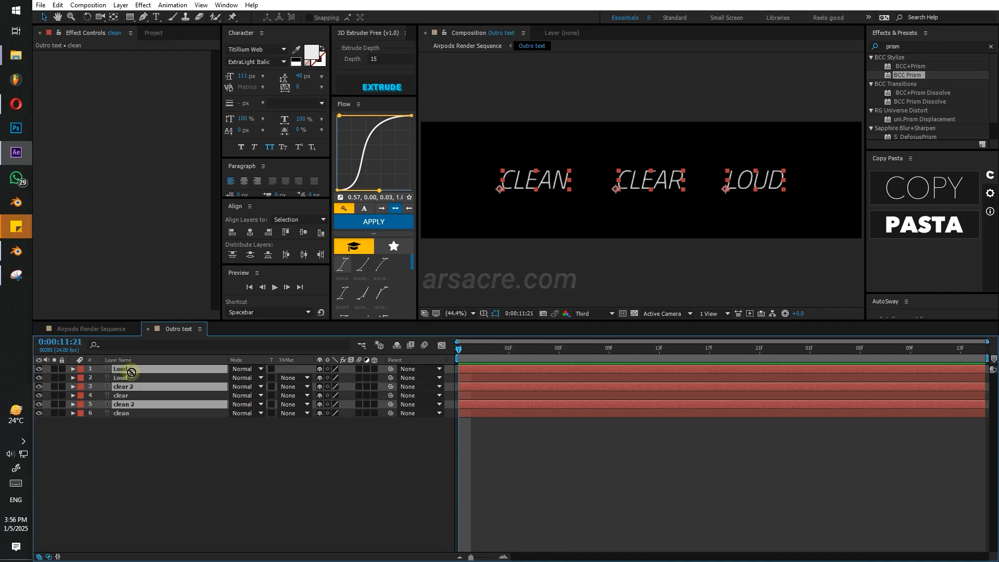
drag(130, 371, 133, 374)
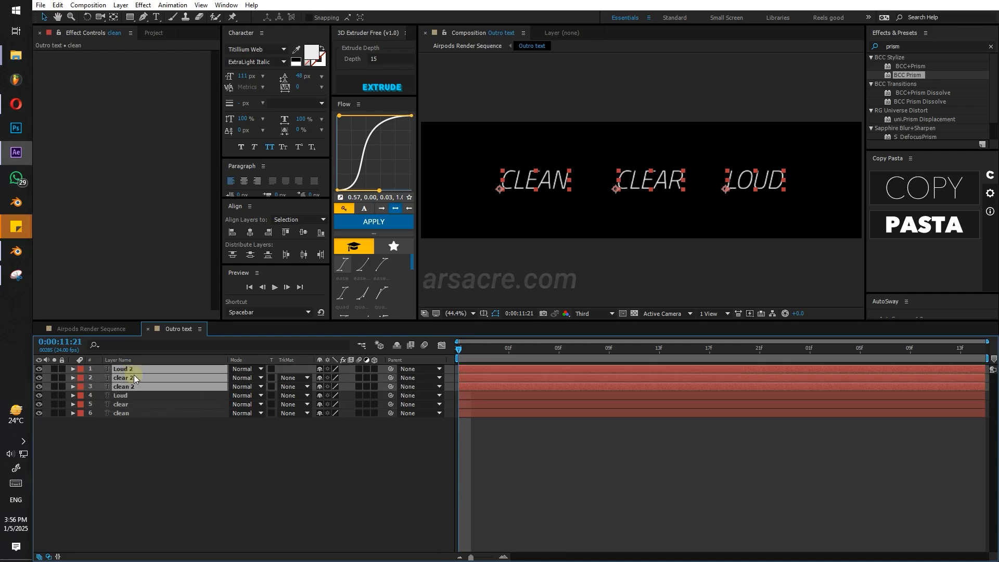
click(284, 62)
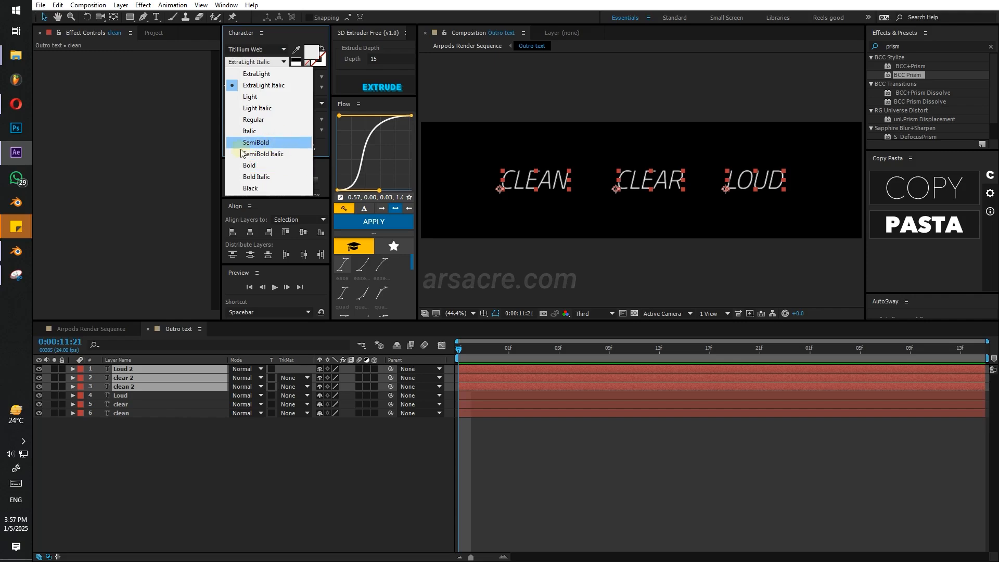
click(256, 176)
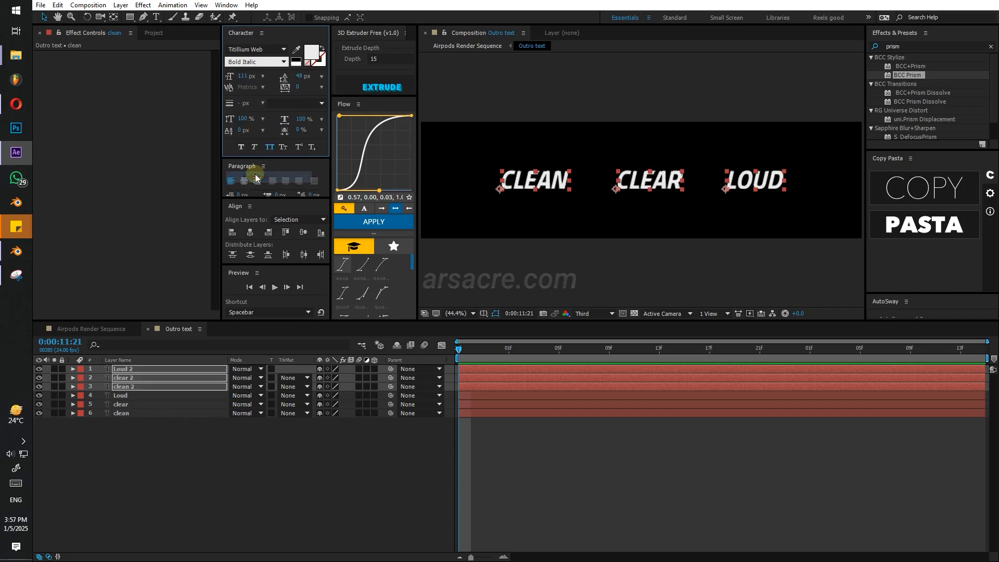
click(157, 445)
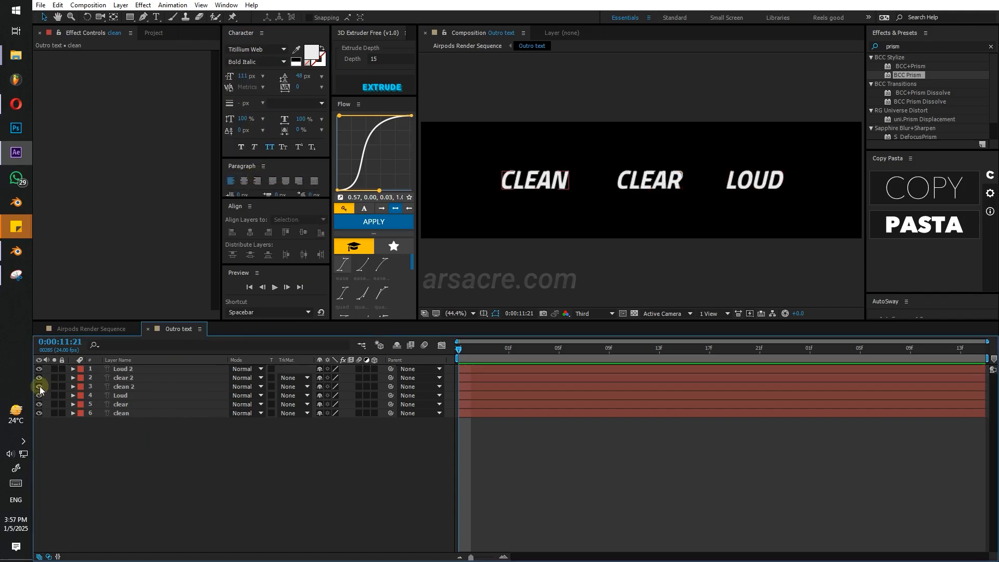
Hide the three Bold Italic layers and create shapes from the ExtraLight Italic clean, clear and Loud text layers.
drag(40, 386, 39, 368)
click(117, 395)
shift+click(119, 413)
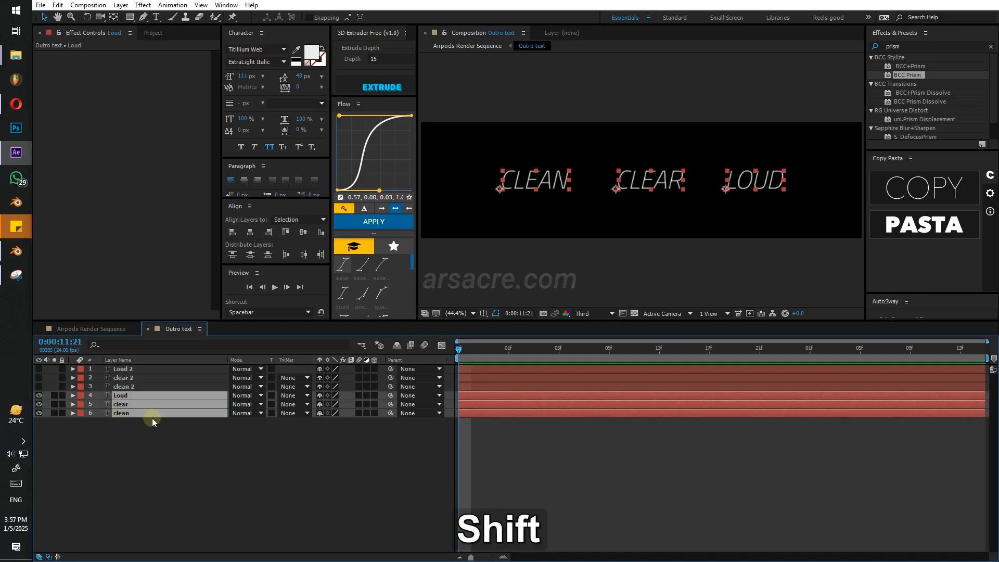
click(127, 417)
right_click(127, 415)
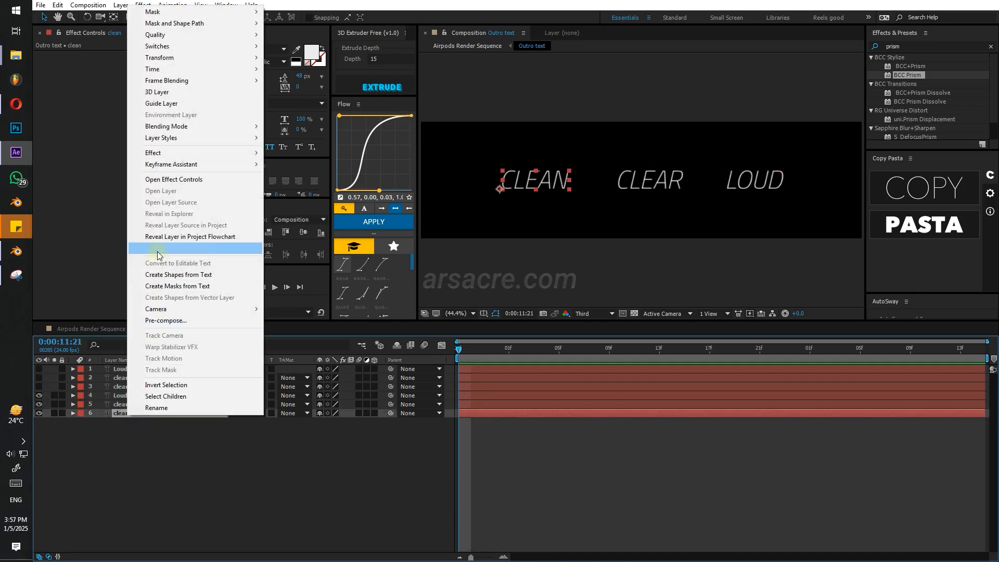
click(174, 275)
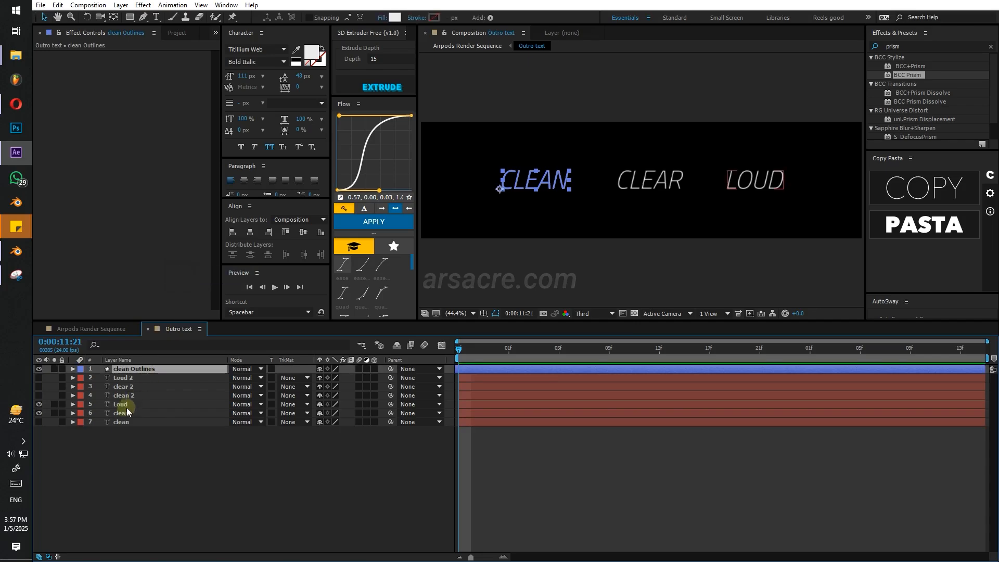
right_click(125, 412)
click(166, 282)
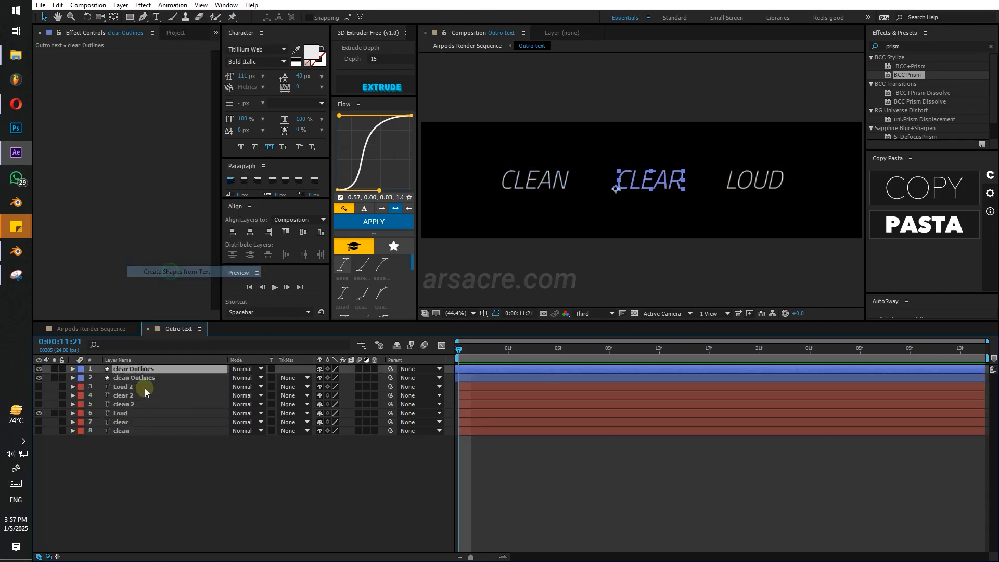
right_click(124, 413)
click(161, 281)
Delete the original ExtraLight Italic Loud, clear and clean text layers.
click(123, 421)
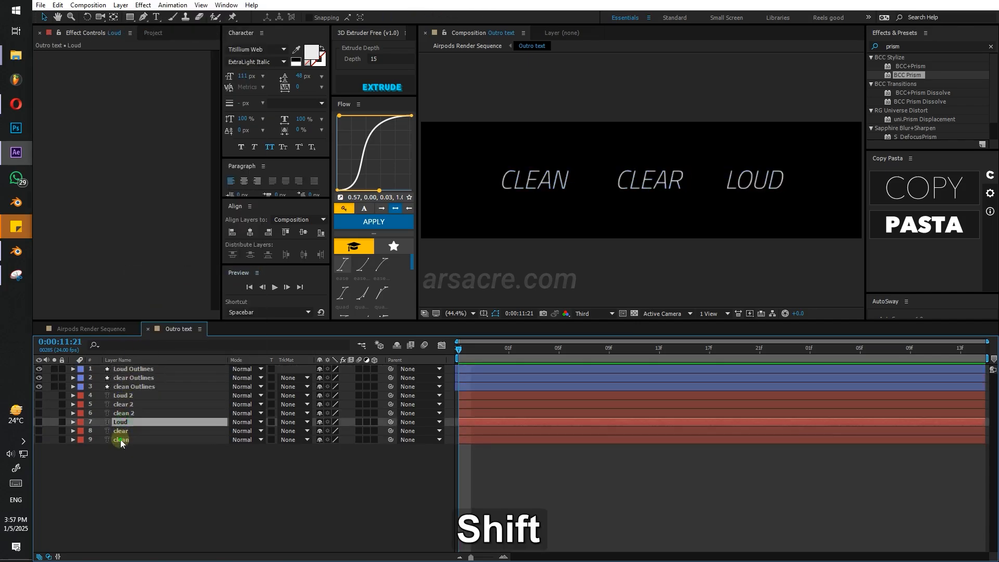
shift+click(121, 440)
key(Delete)
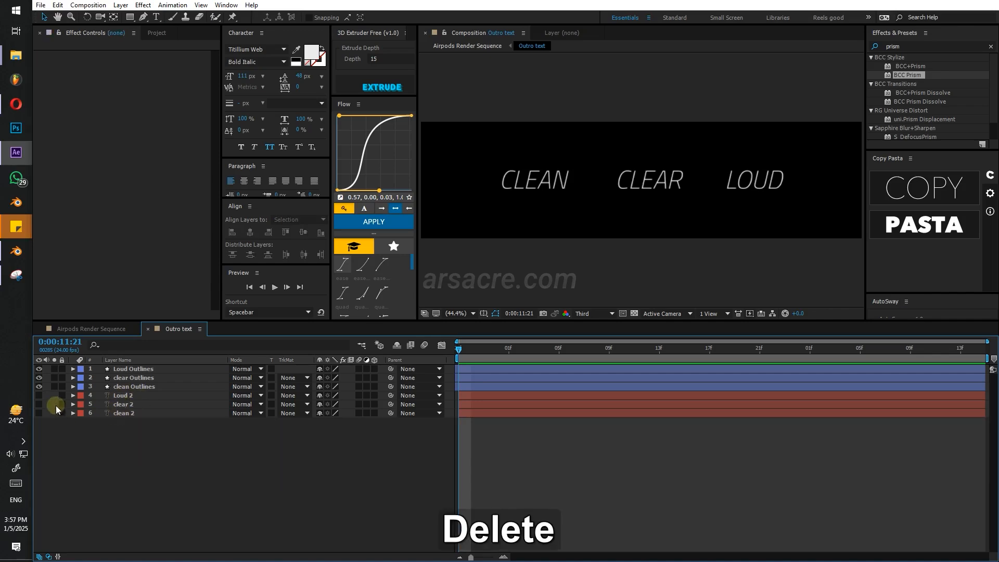
Hide the thin outline layers, show the Bold Italic text layers, and create shapes from clean 2, clear 2 and Loud 2.
drag(38, 368, 39, 413)
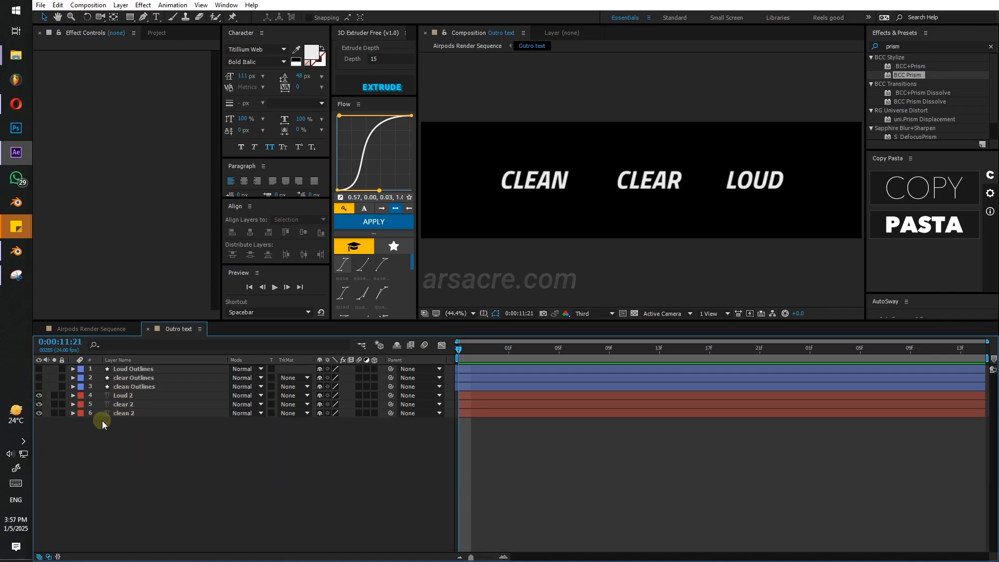
right_click(123, 416)
click(175, 275)
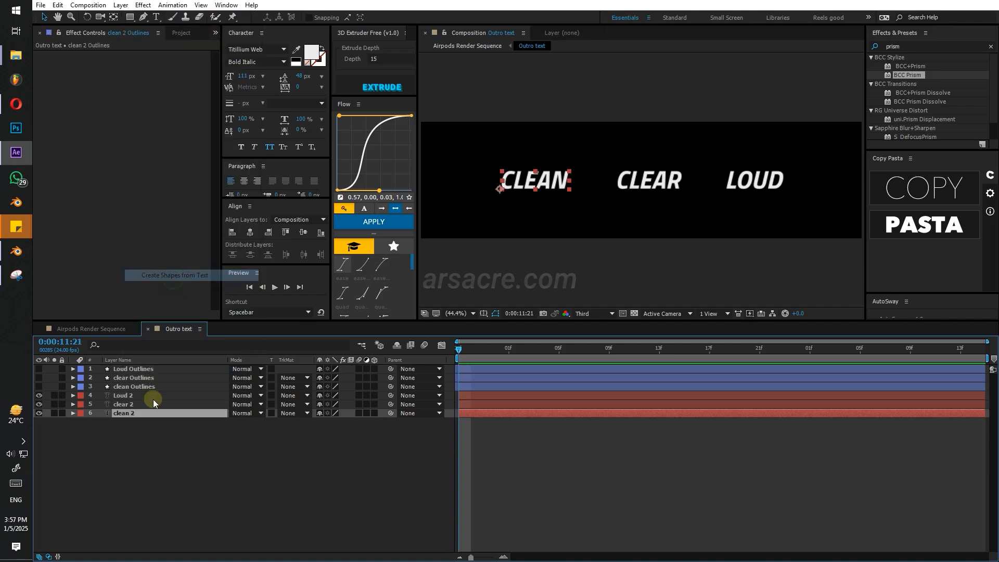
right_click(129, 414)
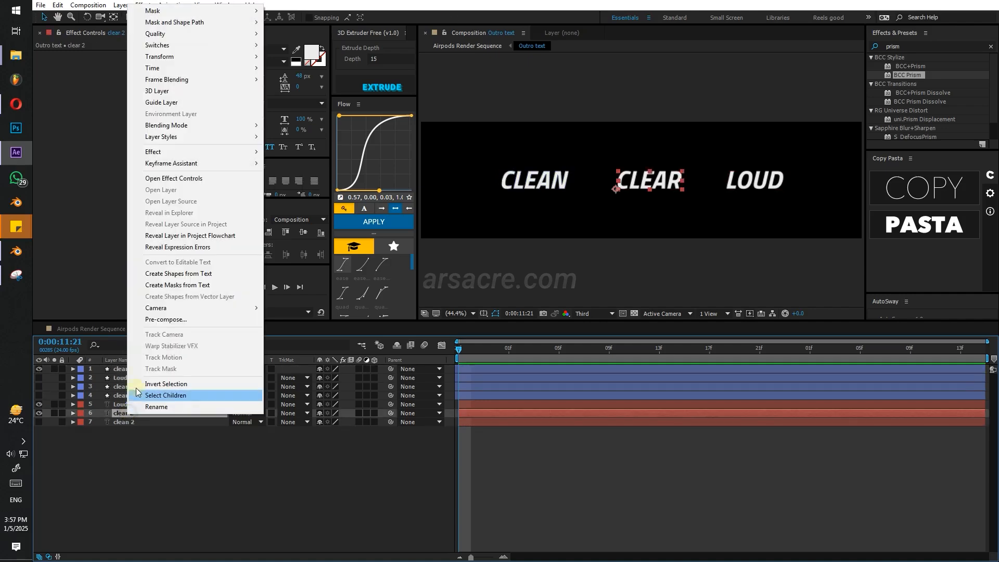
click(162, 273)
right_click(121, 414)
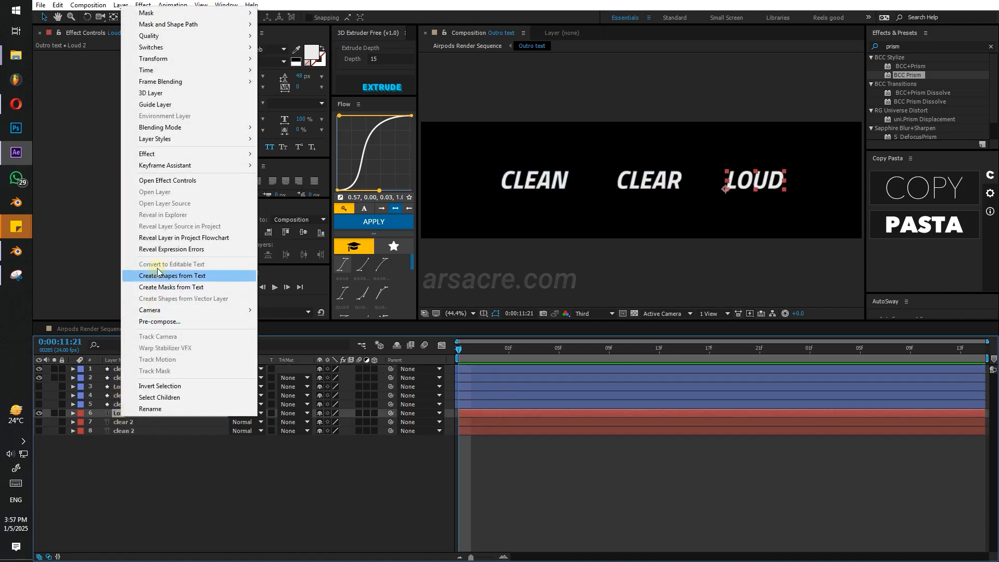
click(170, 276)
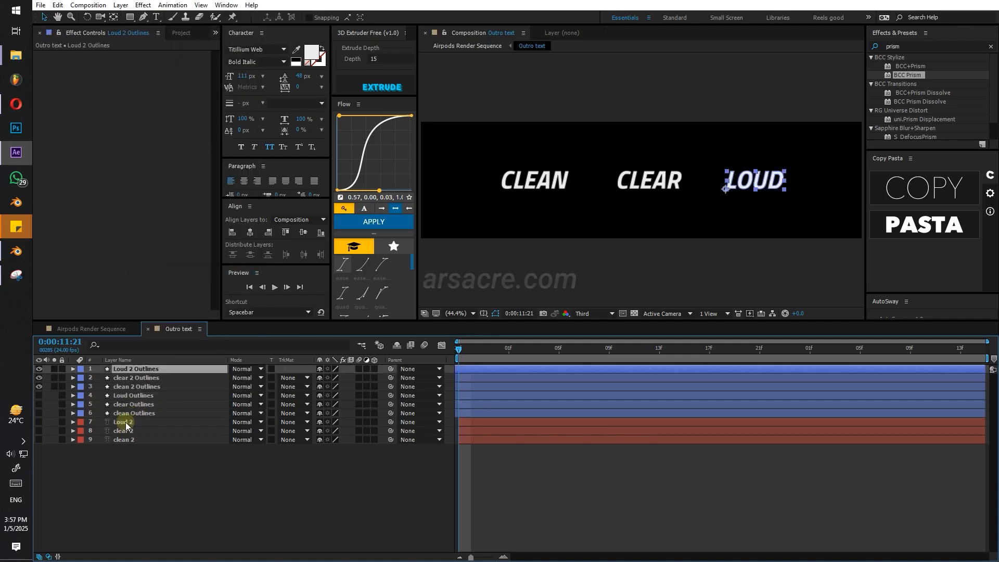
Delete the Bold Italic Loud 2, clear 2 and clean 2 text layers.
click(124, 422)
shift+click(125, 440)
key(Delete)
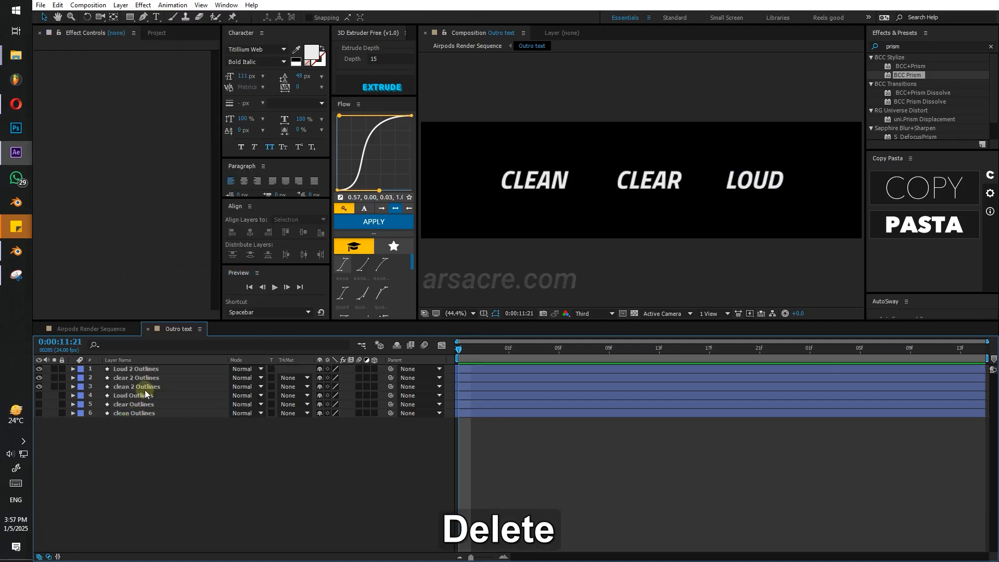
Reorder the outline layers so each word's bold version sits above its thin version, and leave only the clean pair visible.
click(124, 372)
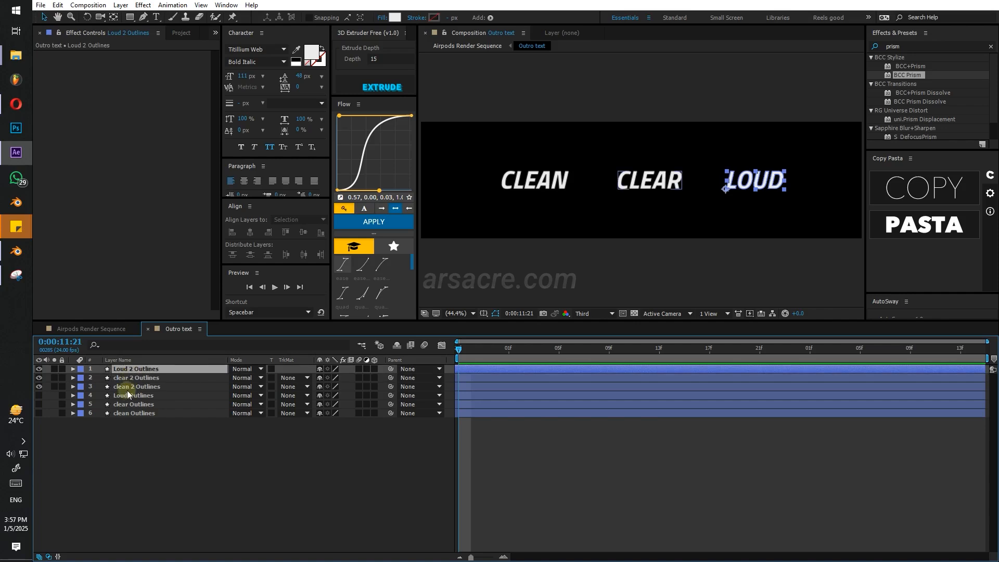
mouse_move(127, 389)
mouse_down()
mouse_move(129, 411)
mouse_move(133, 391)
mouse_up()
click(126, 413)
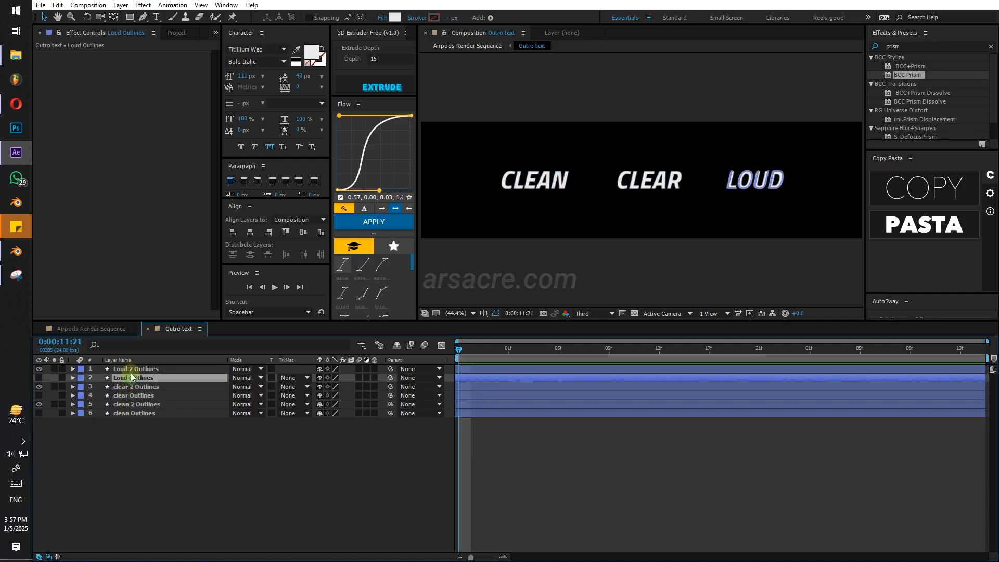
click(130, 371)
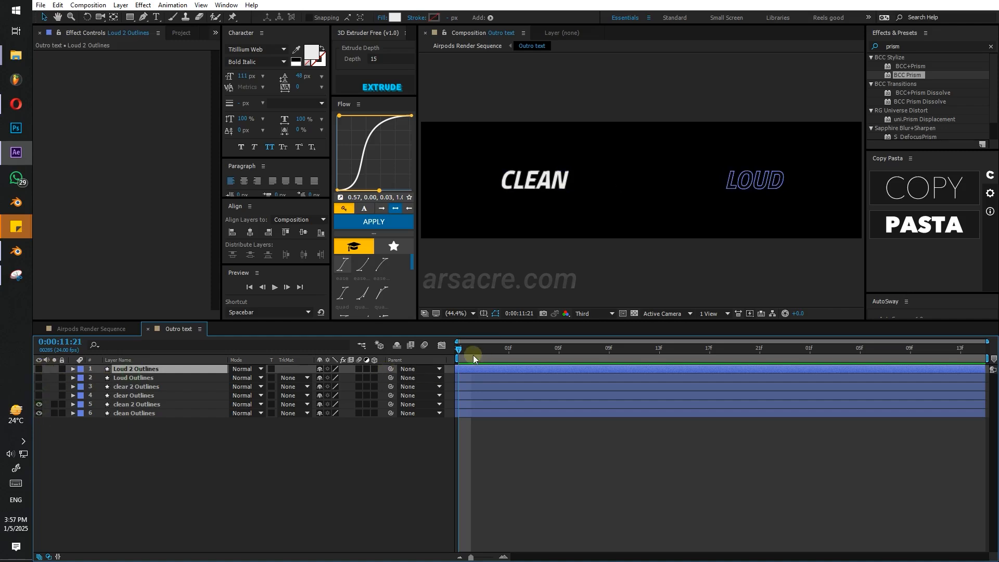
click(252, 470)
Select the clean Outlines and clean 2 Outlines layers and filter the timeline properties by "path".
click(126, 410)
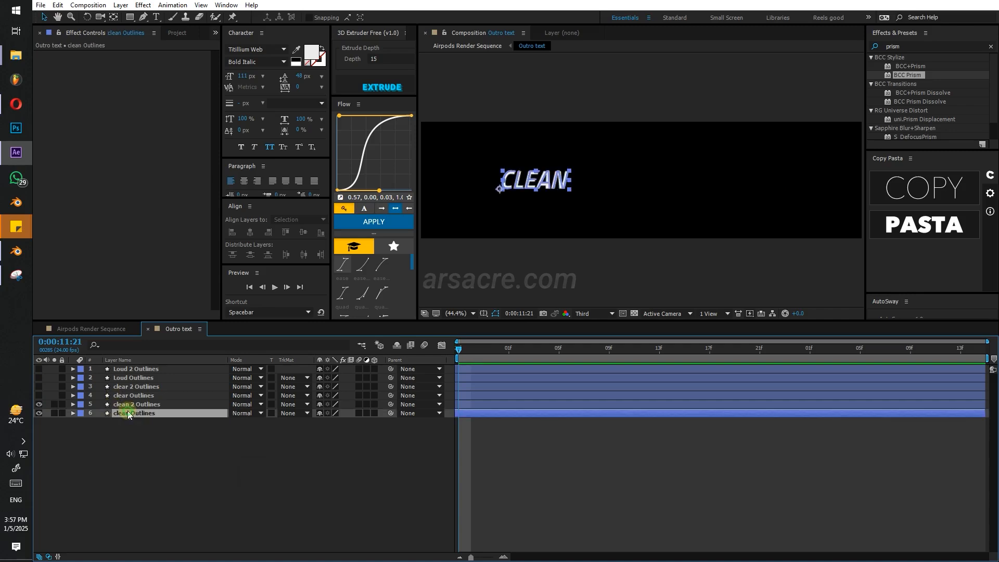
click(105, 406)
click(136, 344)
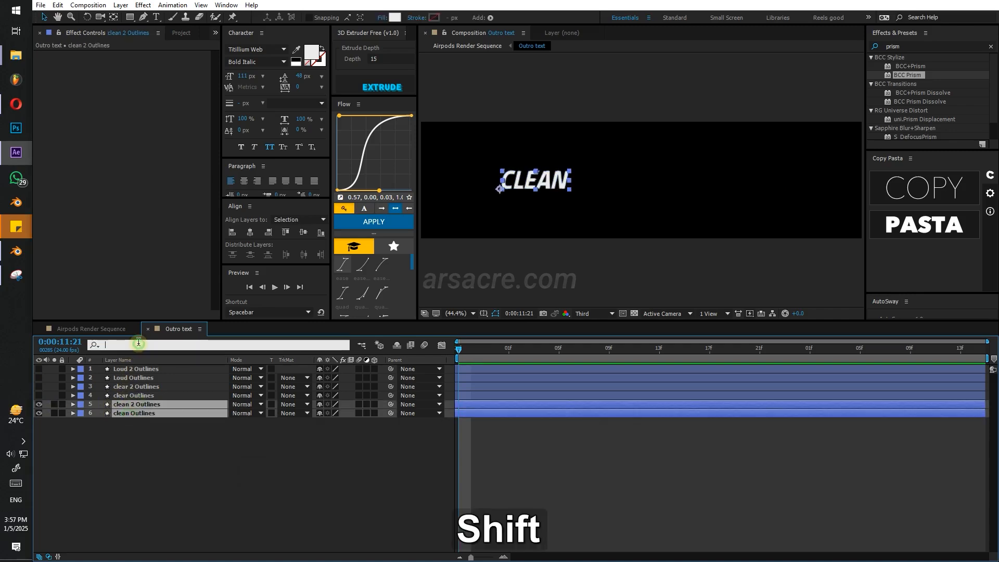
text(path)
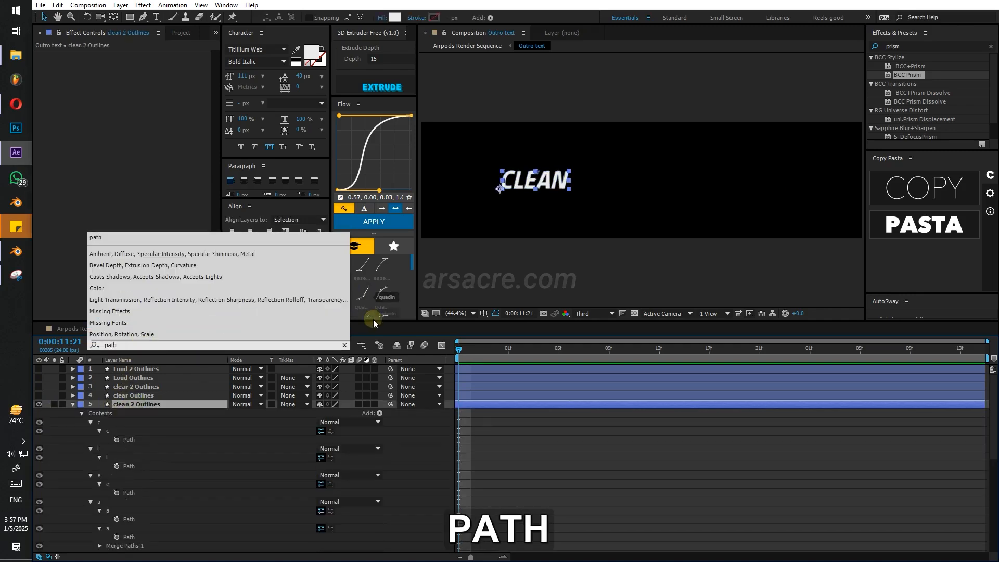
Enlarge the timeline and add keyframes at 0:00:11:21 to every Path of clean 2 Outlines and clean Outlines.
drag(378, 321, 384, 213)
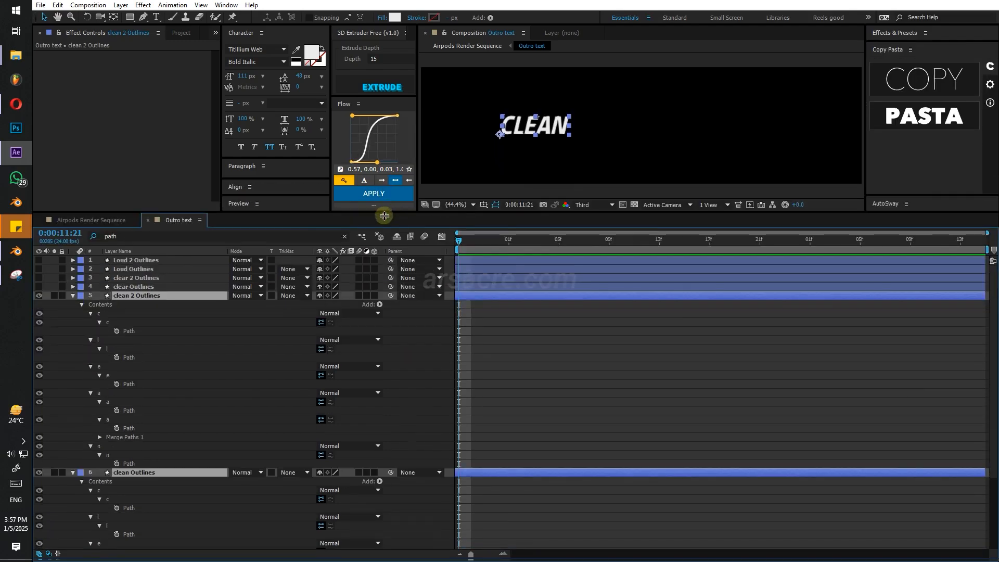
drag(118, 333, 116, 463)
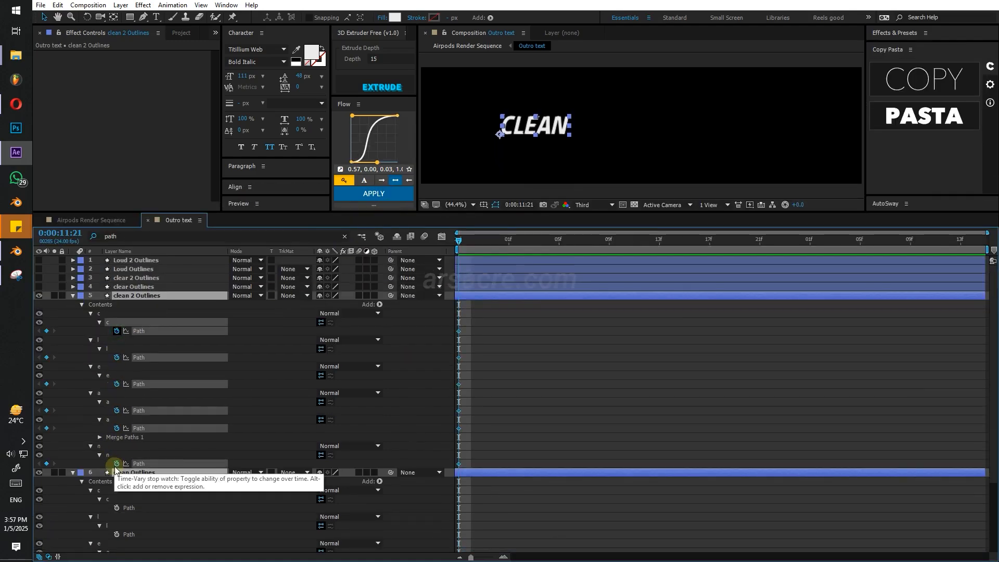
scroll(496, 408, down, 2)
scroll(504, 420, down, 3)
drag(116, 414, 116, 550)
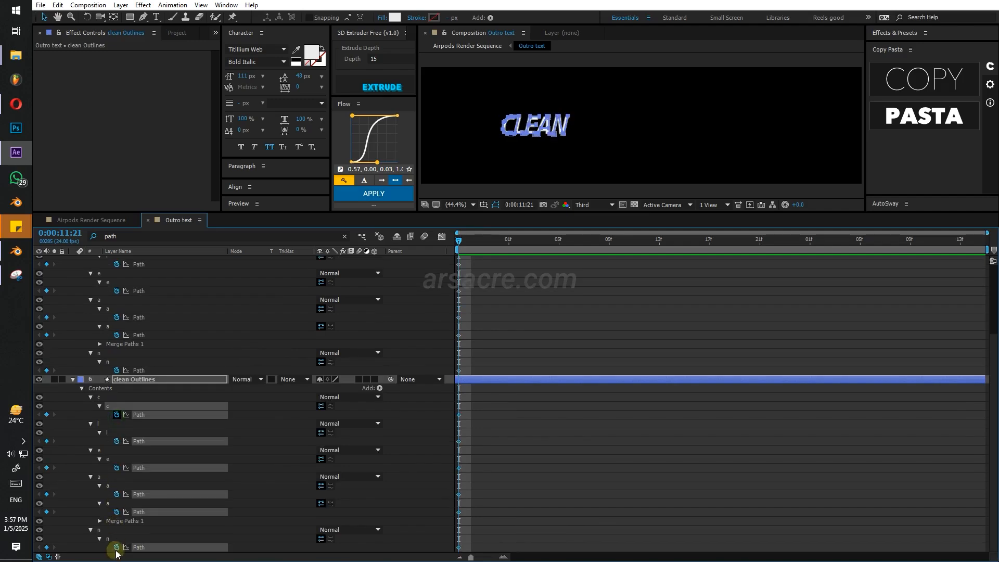
scroll(547, 372, up, 5)
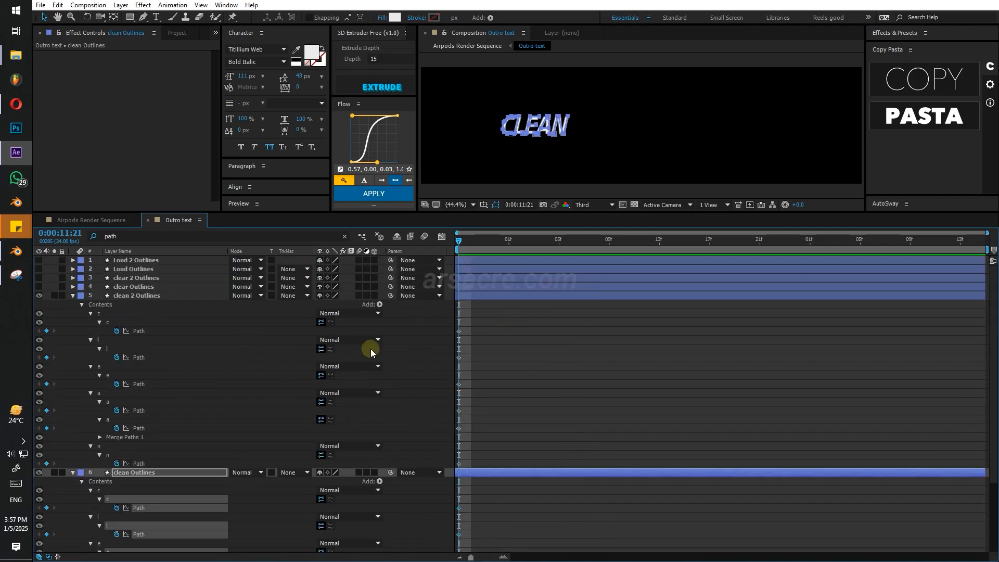
click(569, 346)
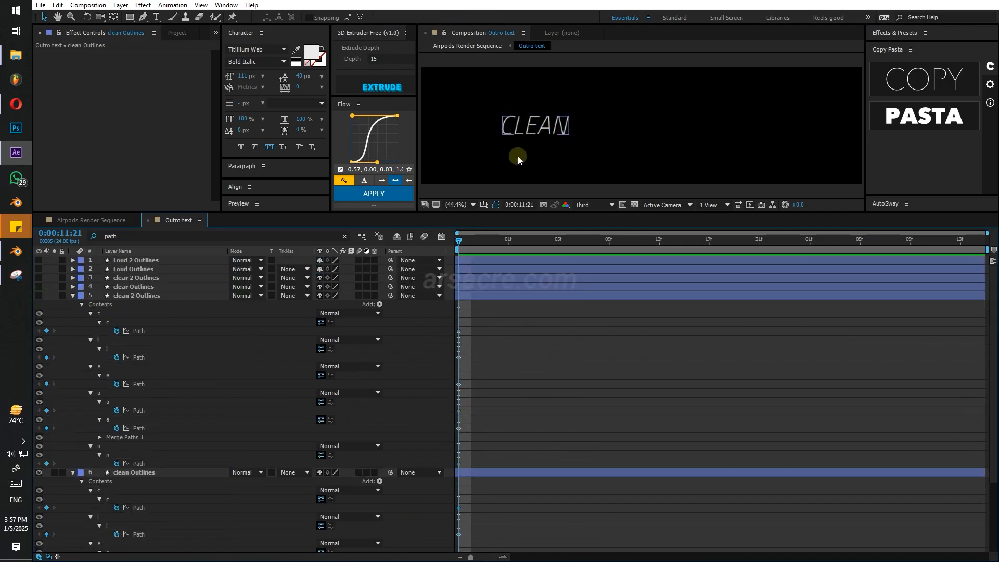
Copy all Path keyframes of clean 2 Outlines and paste them onto the matching clean Outlines paths at 0:00:11:23.
drag(471, 324, 450, 466)
key(ctrl+c)
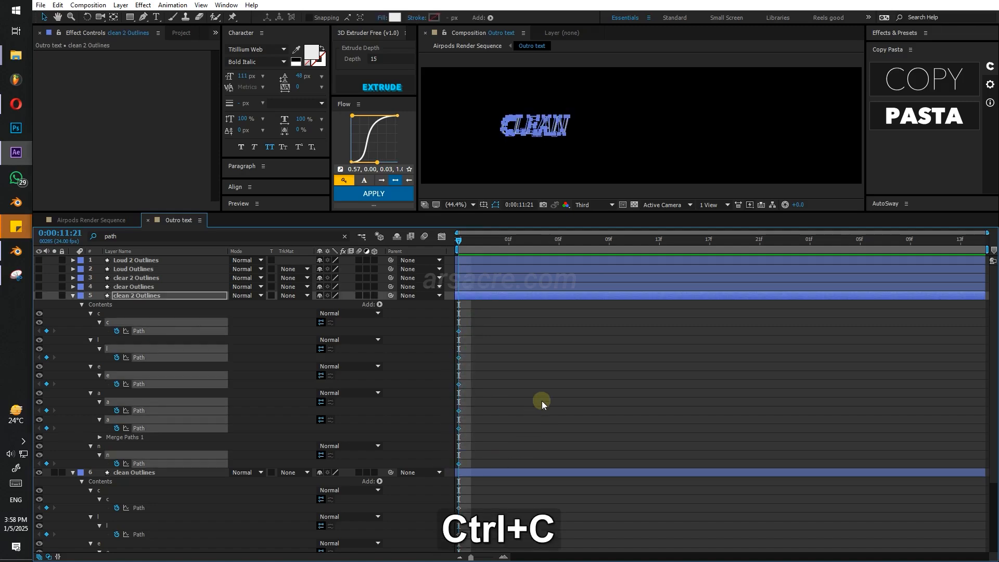
click(541, 385)
drag(492, 319, 448, 472)
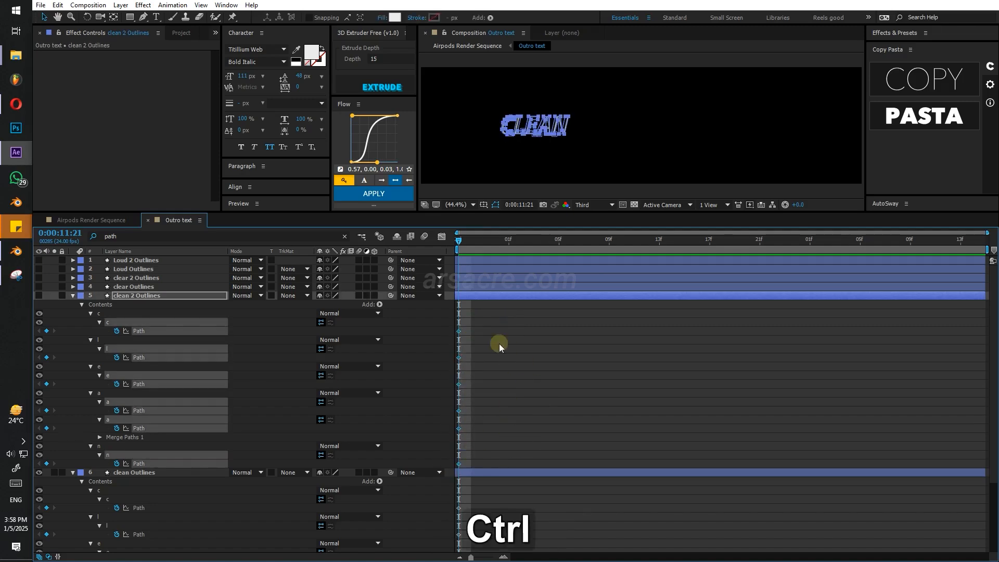
key(ctrl+c)
drag(471, 244, 489, 354)
scroll(501, 357, down, 3)
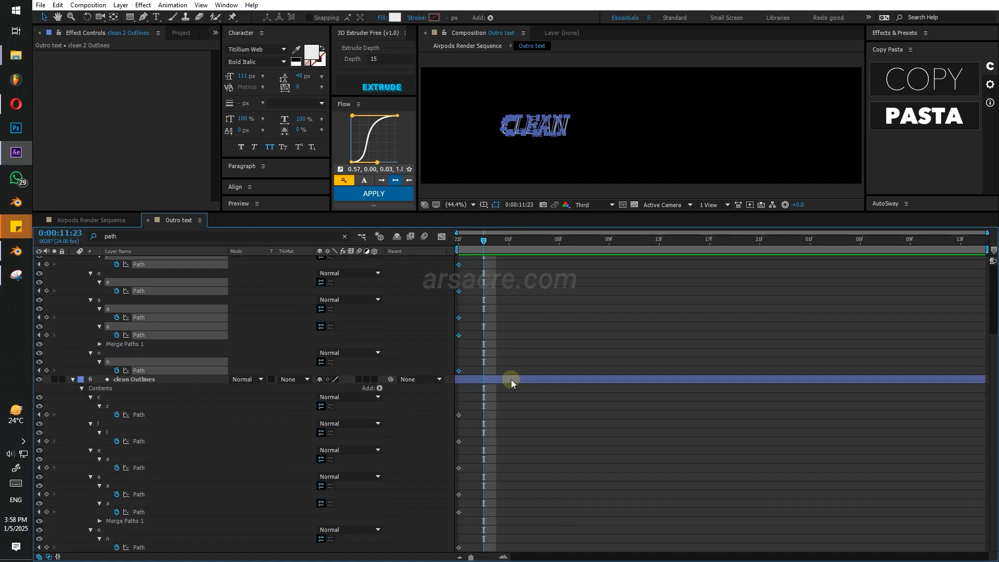
drag(473, 420, 453, 557)
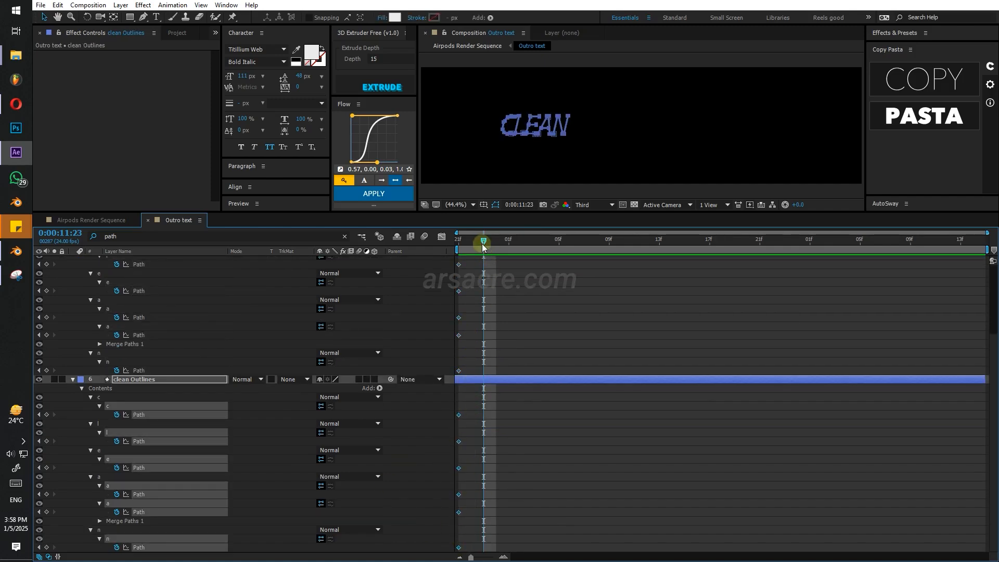
key(ctrl+v)
drag(483, 247, 458, 244)
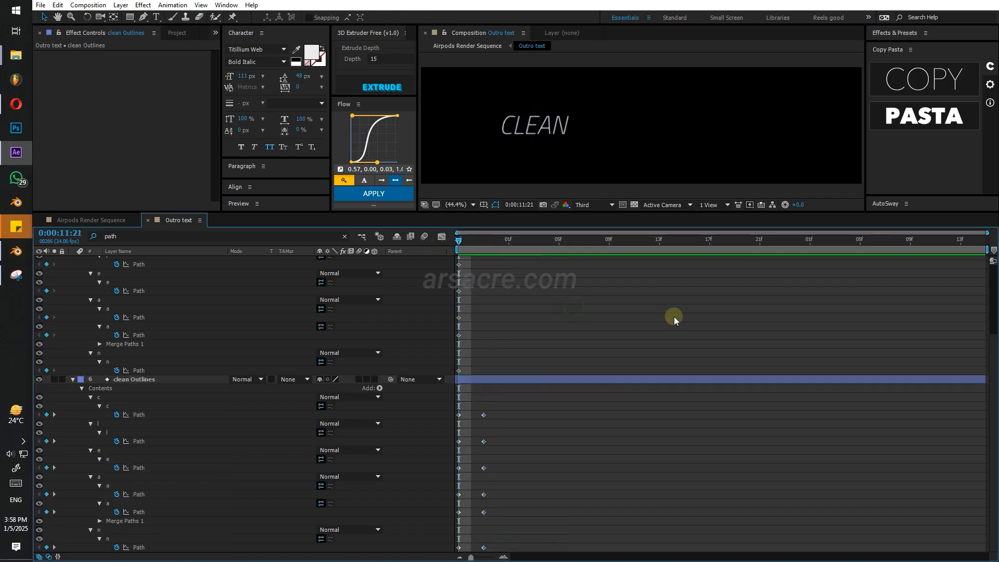
Preview the CLEAN morph, move its second Path keyframes to 0:00:12:03, and apply the Flow easing curve to them.
key(space)
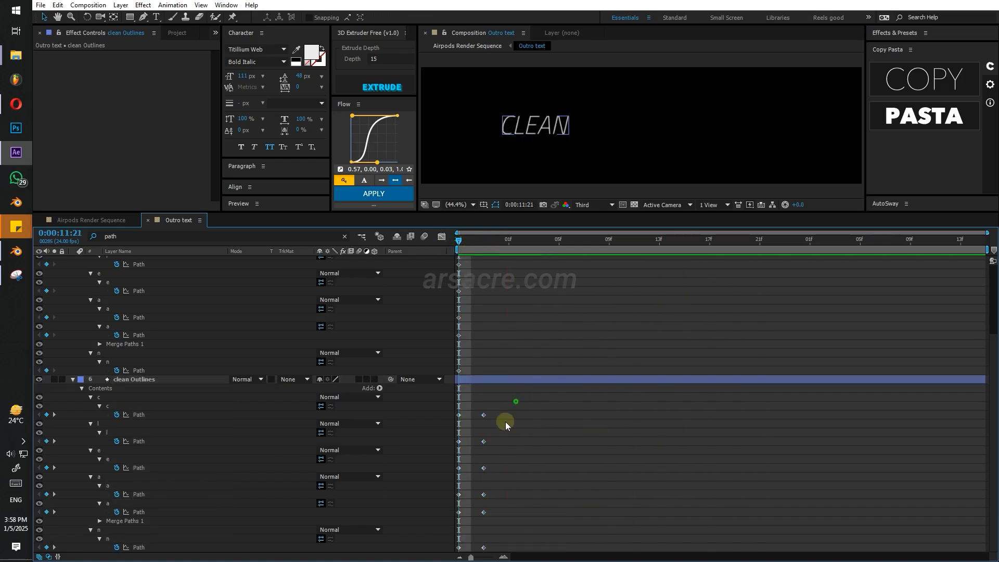
drag(516, 398, 463, 554)
drag(484, 424, 394, 559)
key(space)
click(371, 194)
key(space)
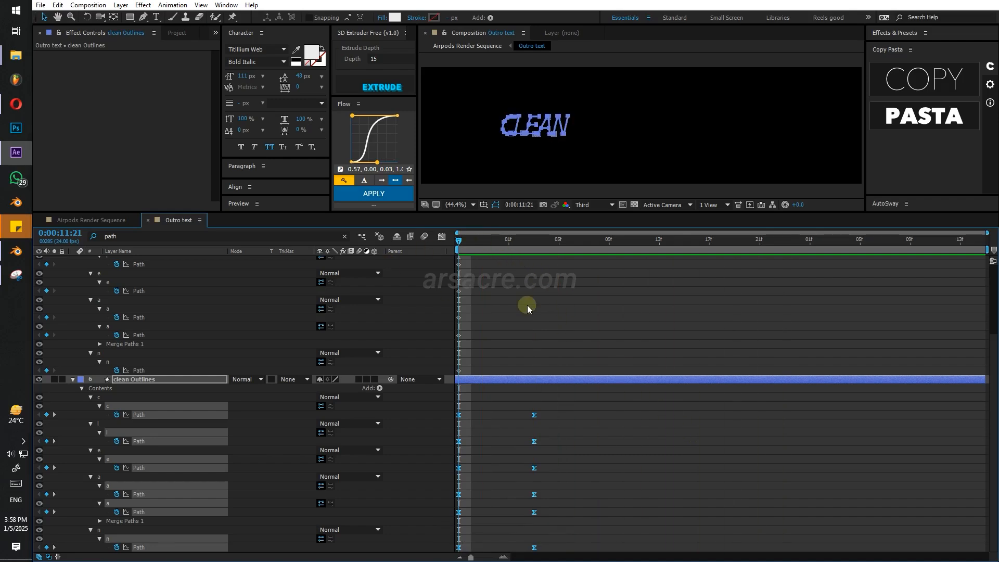
Collapse clean Outlines and delete the clean 2 Outlines layer.
scroll(575, 325, up, 4)
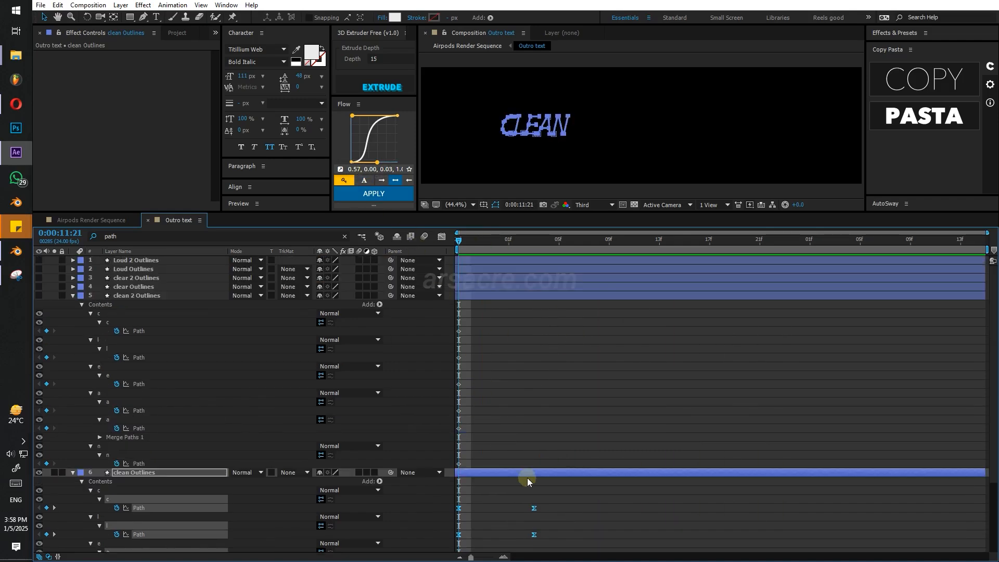
ctrl+click(534, 507)
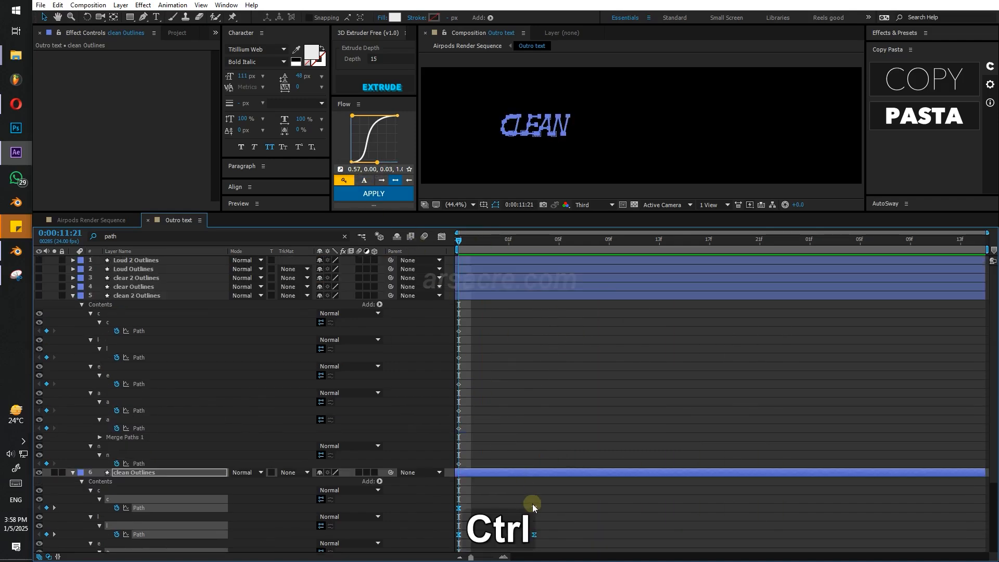
click(71, 473)
click(138, 296)
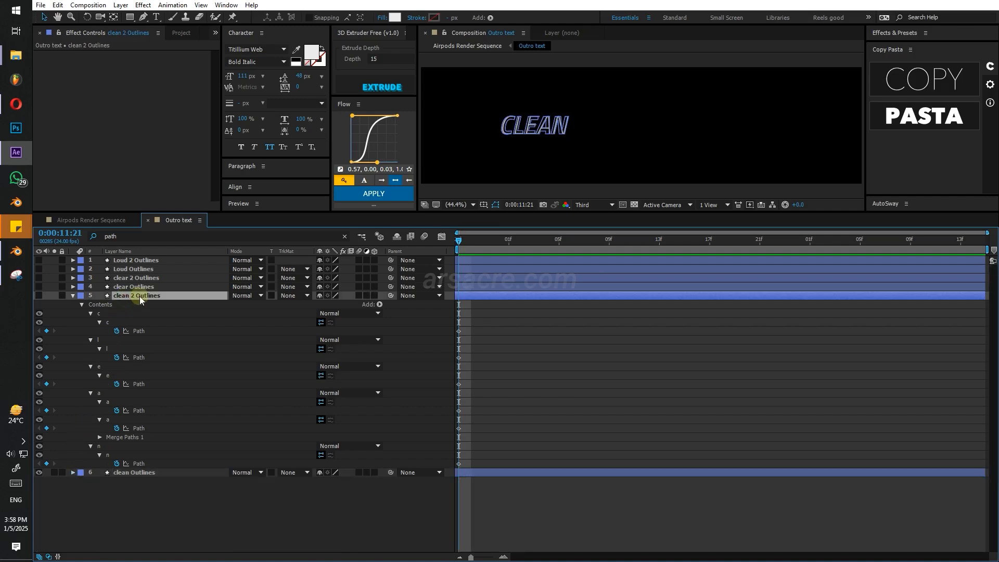
key(Delete)
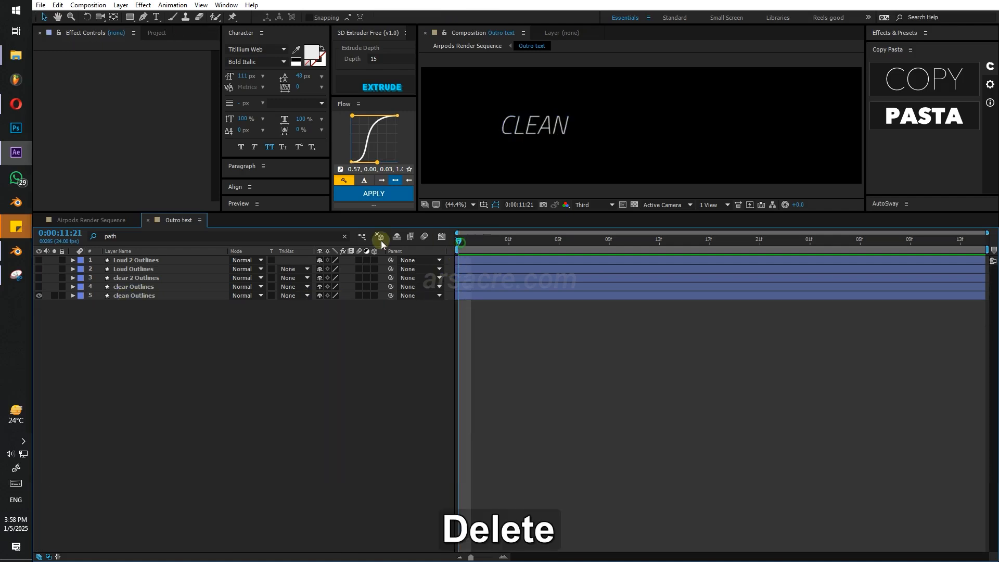
Show and select clear 2 Outlines and clear Outlines, and reveal their properties filtered by "path".
click(39, 287)
click(39, 278)
click(130, 278)
shift+click(130, 286)
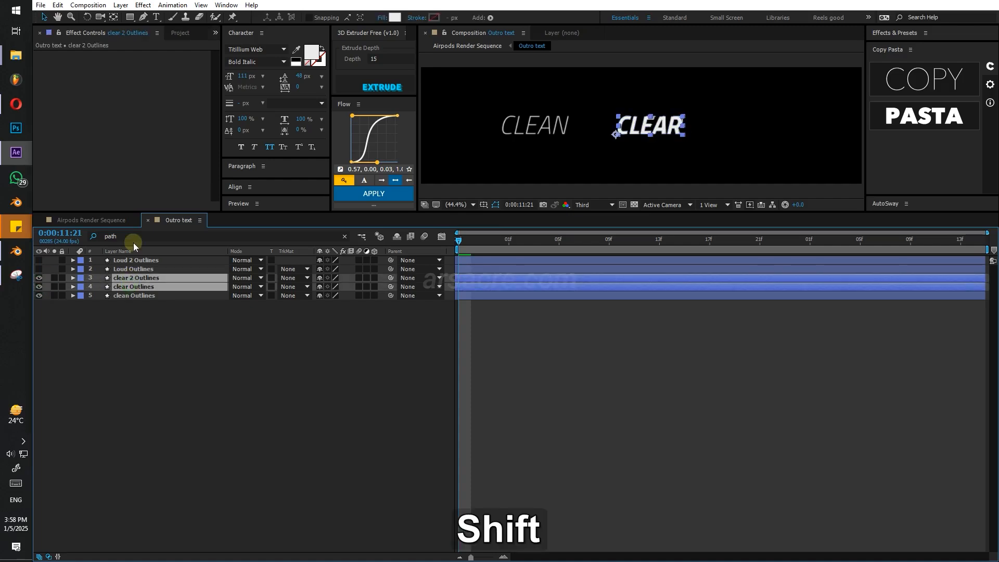
click(134, 238)
click(132, 283)
Add keyframes at 0:00:11:21 to every Path of clear 2 Outlines and clear Outlines.
drag(117, 313, 112, 465)
scroll(217, 433, down, 5)
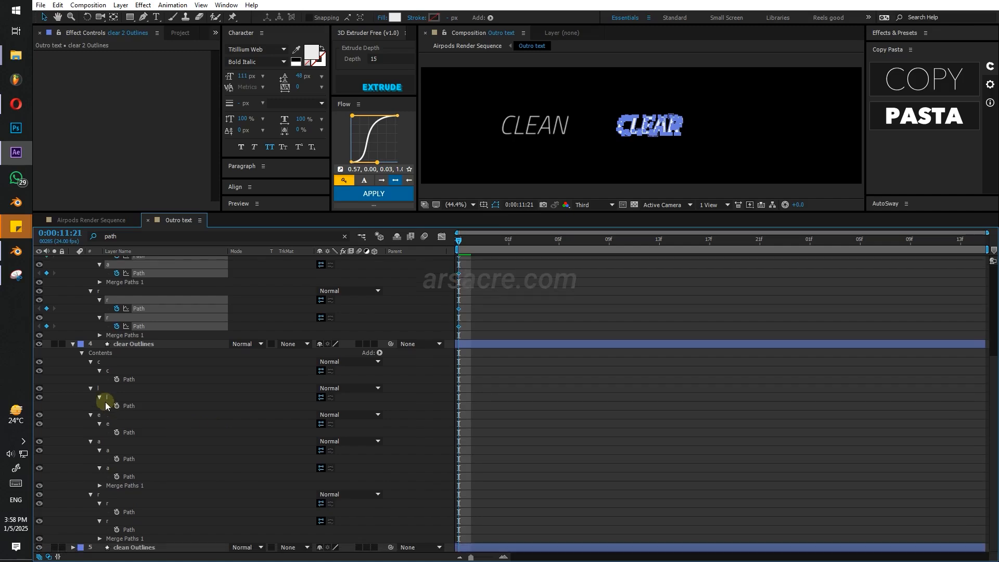
drag(117, 378, 116, 529)
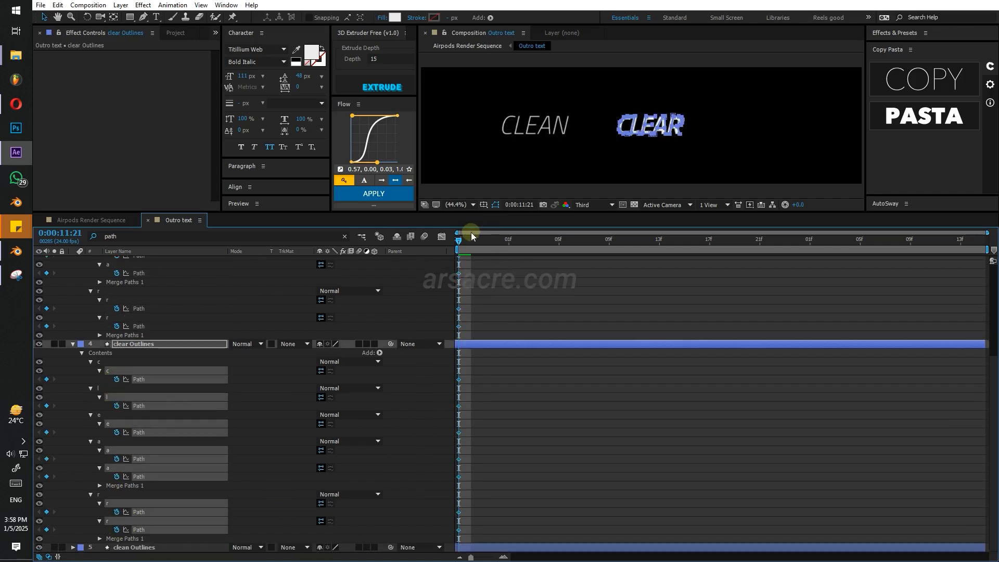
Copy all Path keyframes of clear 2 Outlines and paste them onto the matching clear Outlines paths at 0:00:12:00.
drag(471, 240, 494, 251)
scroll(482, 314, up, 4)
scroll(483, 314, up, 1)
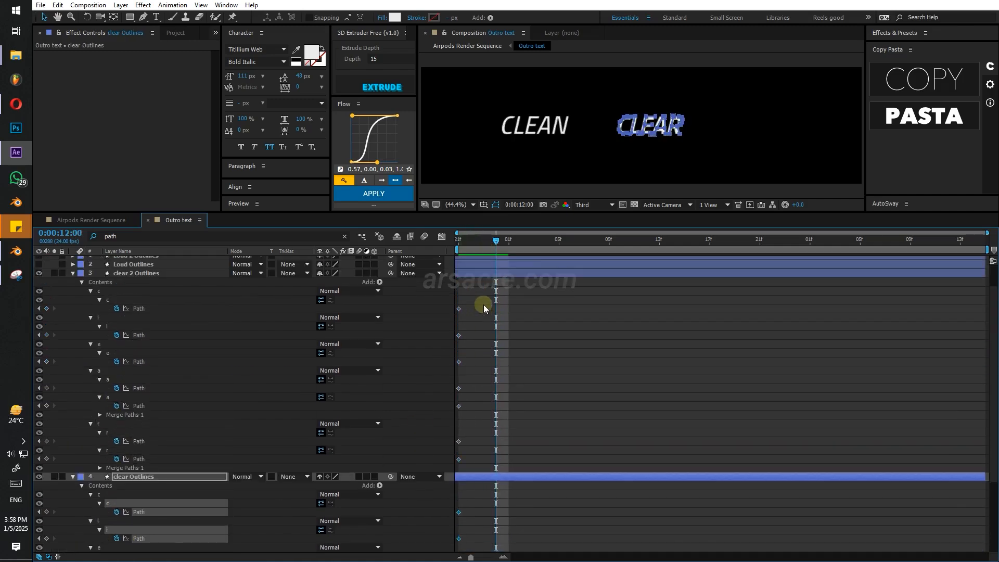
drag(483, 304, 458, 439)
key(ctrl+c)
click(514, 453)
scroll(514, 448, down, 4)
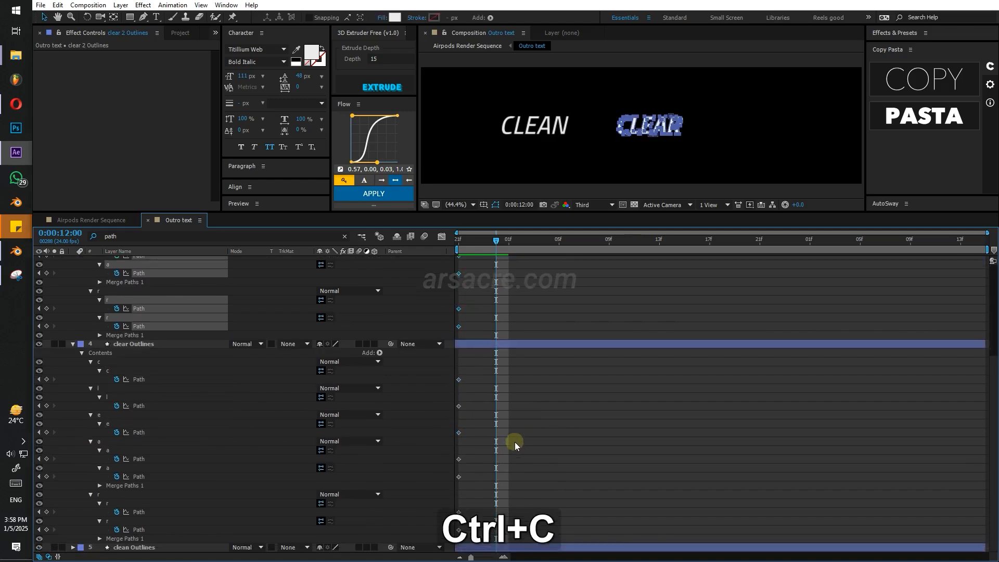
drag(479, 364, 449, 536)
key(ctrl+v)
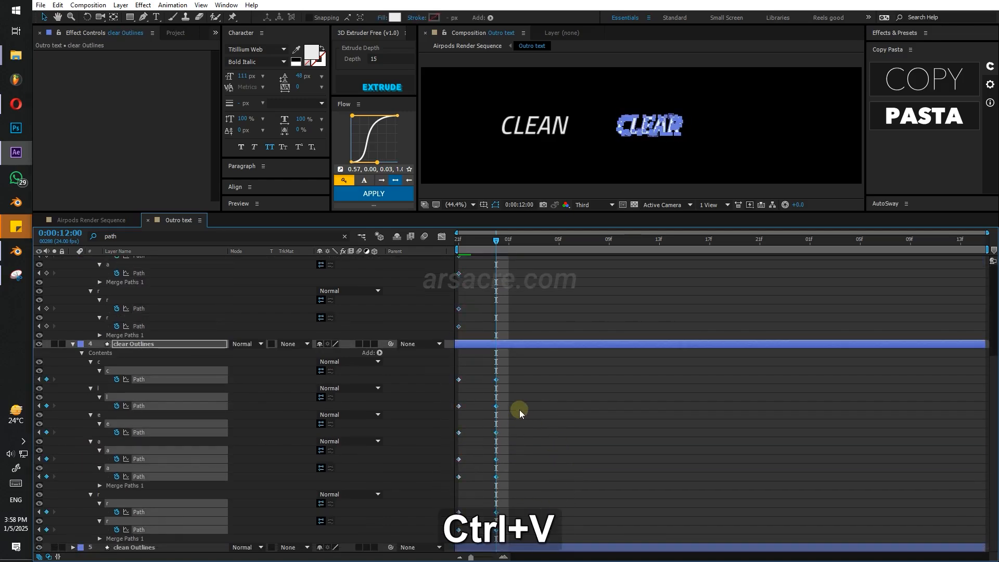
Delete the clear 2 Outlines layer and collapse clear Outlines.
scroll(527, 391, up, 5)
click(488, 280)
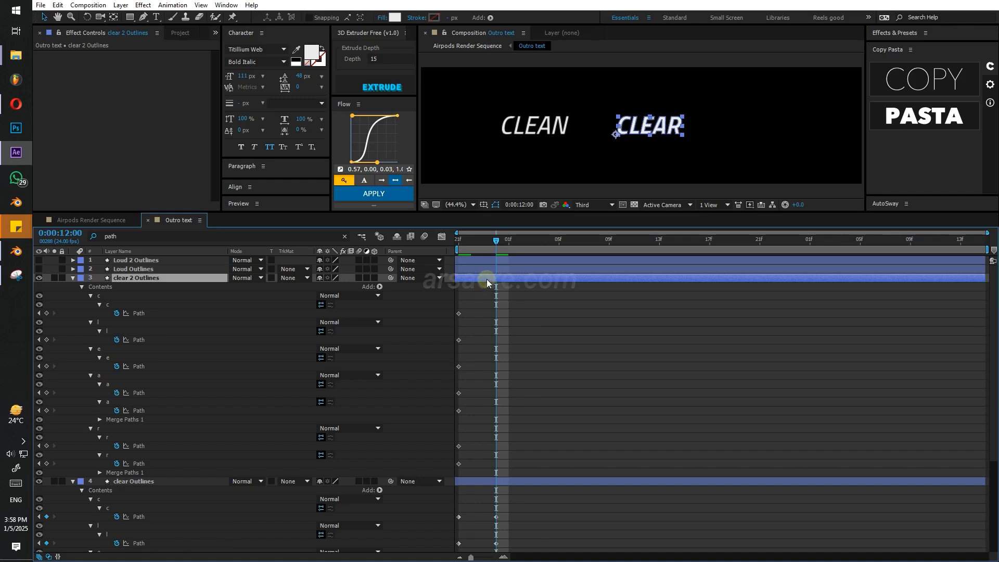
key(Delete)
click(72, 279)
Show and select Loud 2 Outlines and Loud Outlines, and reveal their properties filtered by "path".
drag(40, 269, 40, 259)
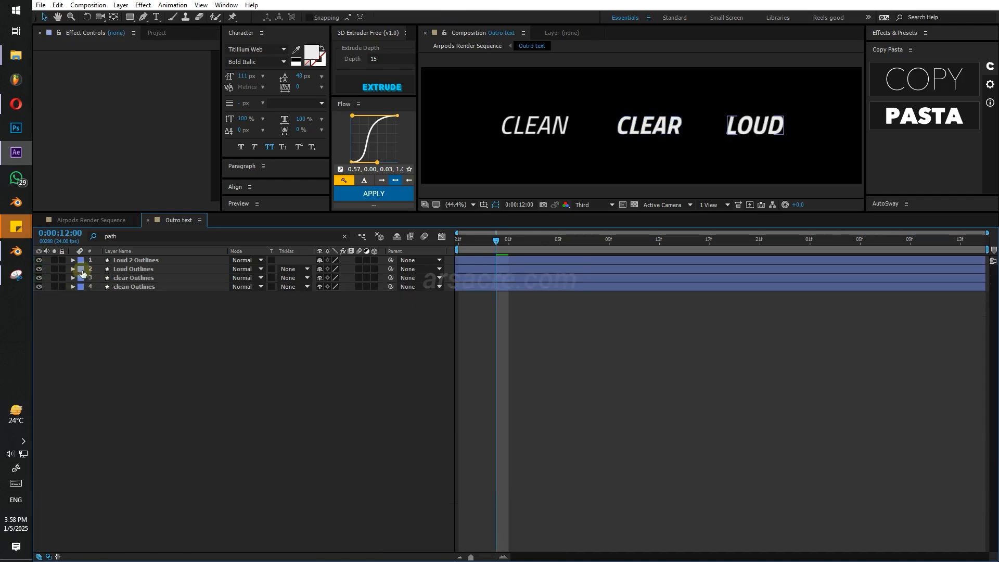
drag(108, 278, 108, 266)
shift+click(127, 261)
key(ctrl+z)
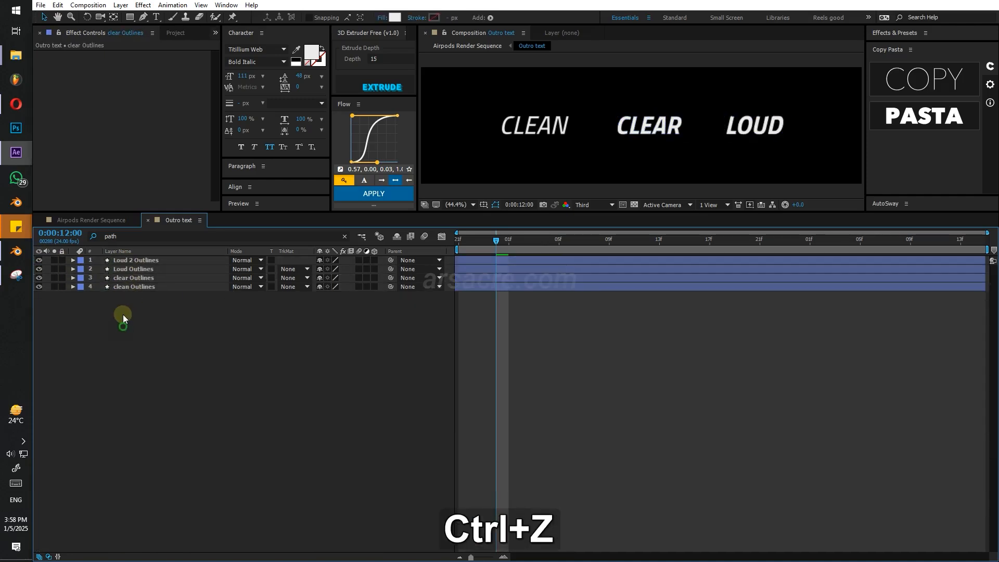
shift+click(130, 269)
shift+click(132, 262)
click(124, 237)
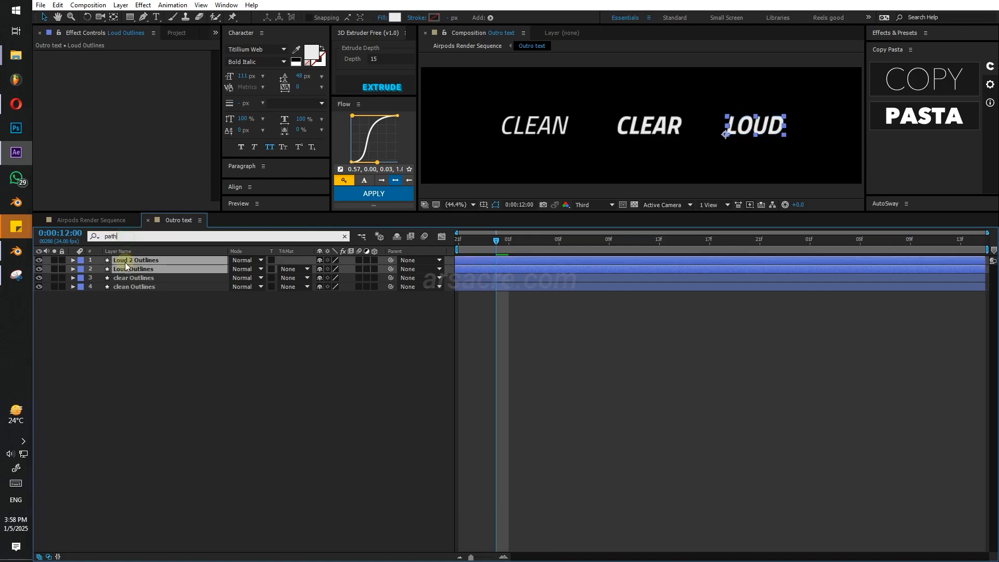
Add keyframes at 0:00:12:00 to every Path of Loud 2 Outlines and Loud Outlines.
click(125, 264)
drag(117, 298, 117, 520)
click(118, 419)
scroll(156, 401, down, 3)
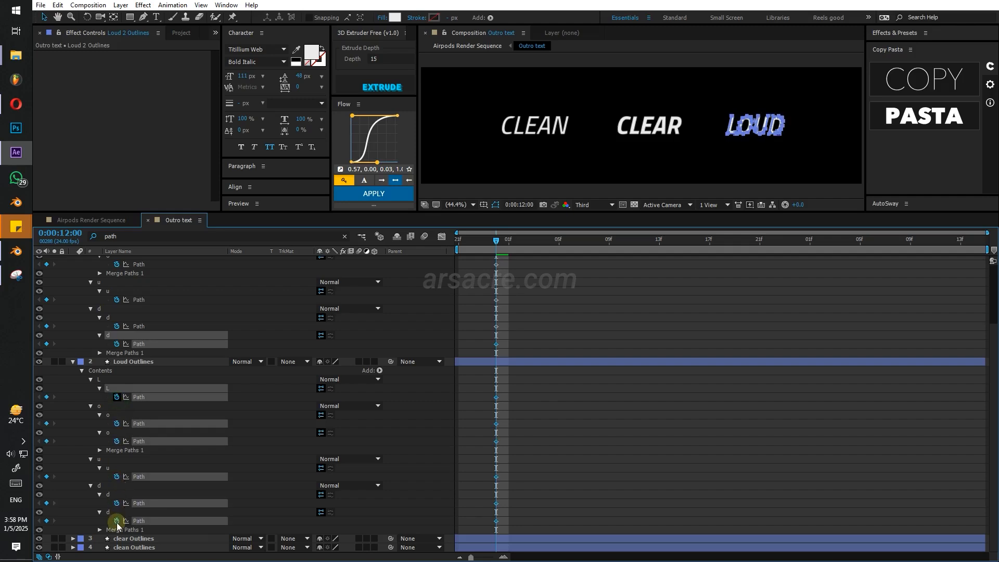
Copy all Path keyframes of Loud 2 Outlines and paste them onto the matching Loud Outlines paths at 0:00:12:02.
click(487, 353)
click(496, 345)
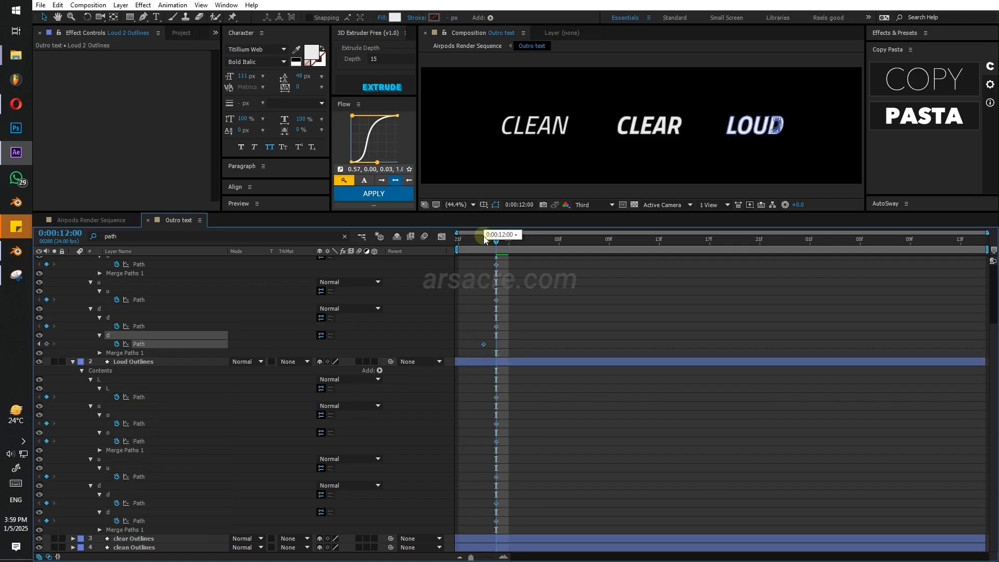
key(ctrl+z)
drag(511, 344, 482, 287)
key(ctrl+c)
scroll(541, 365, down, 5)
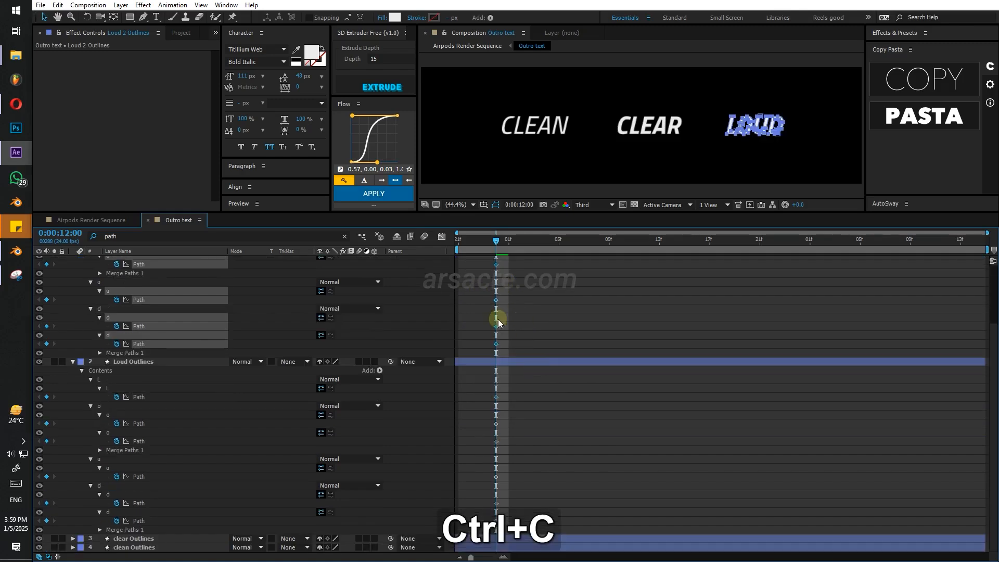
drag(496, 239, 521, 241)
drag(530, 391, 481, 541)
key(ctrl+v)
Trim the start of Loud Outlines to 0:00:12:00 and delete the Loud 2 Outlines layer.
shift+drag(522, 240, 498, 241)
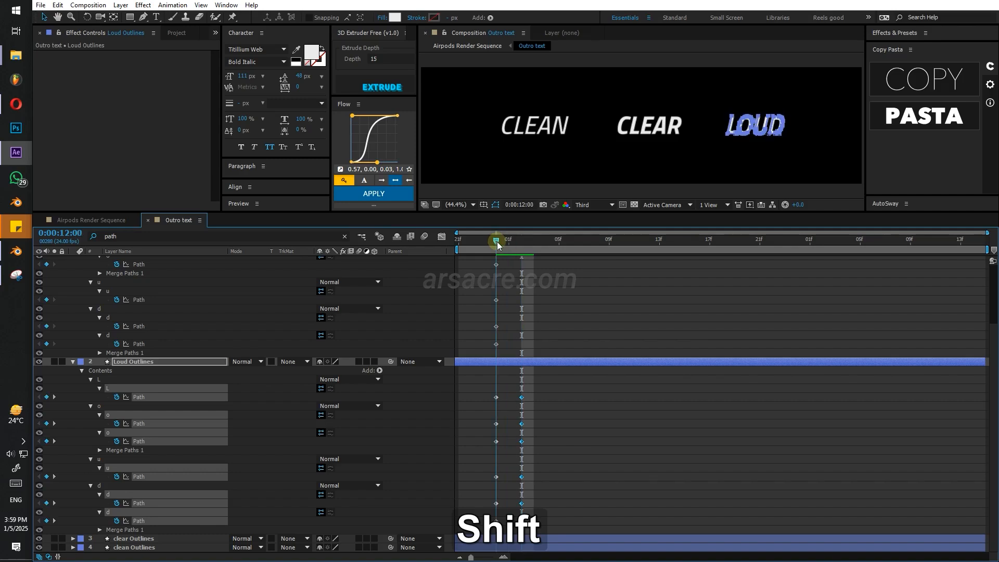
key(bracketleft)
scroll(539, 297, up, 5)
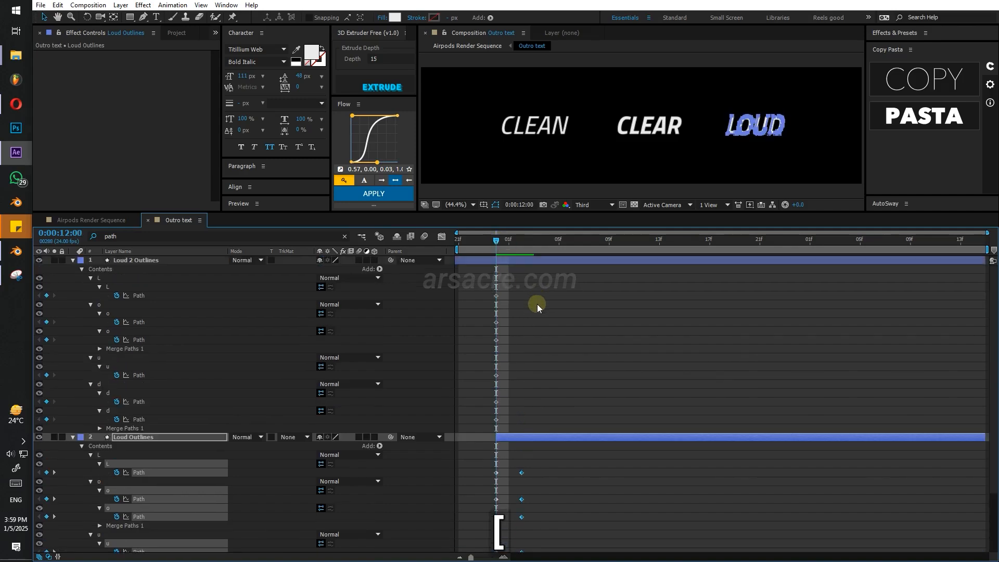
click(503, 259)
key(Delete)
Shift Loud Outlines to start at 0:00:12:11, then extend its start back to the beginning of the composition.
drag(502, 262, 640, 262)
click(476, 439)
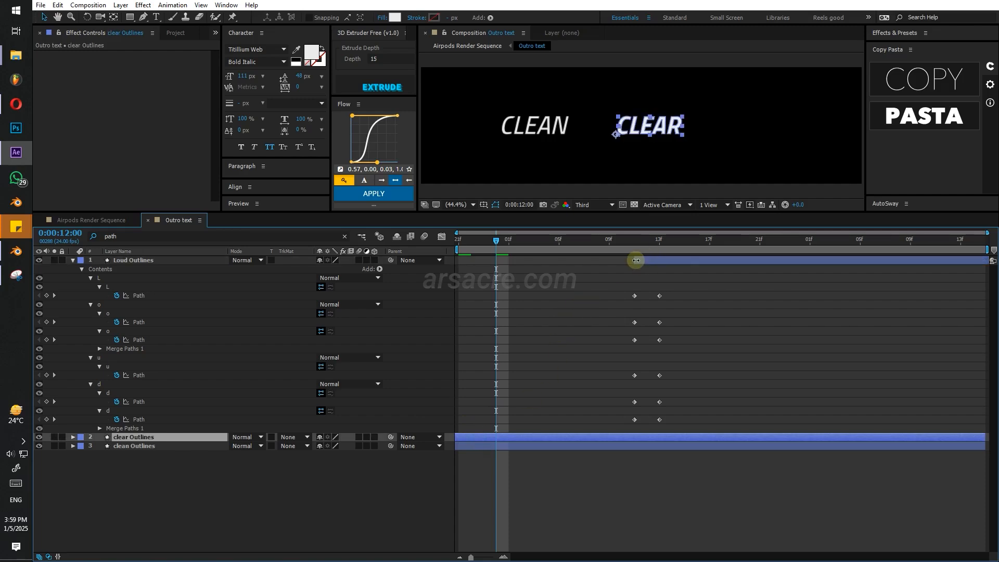
drag(635, 260, 454, 267)
Return to the start of the composition, select all three outline layers and reveal only their keyframed properties.
shift+click(479, 438)
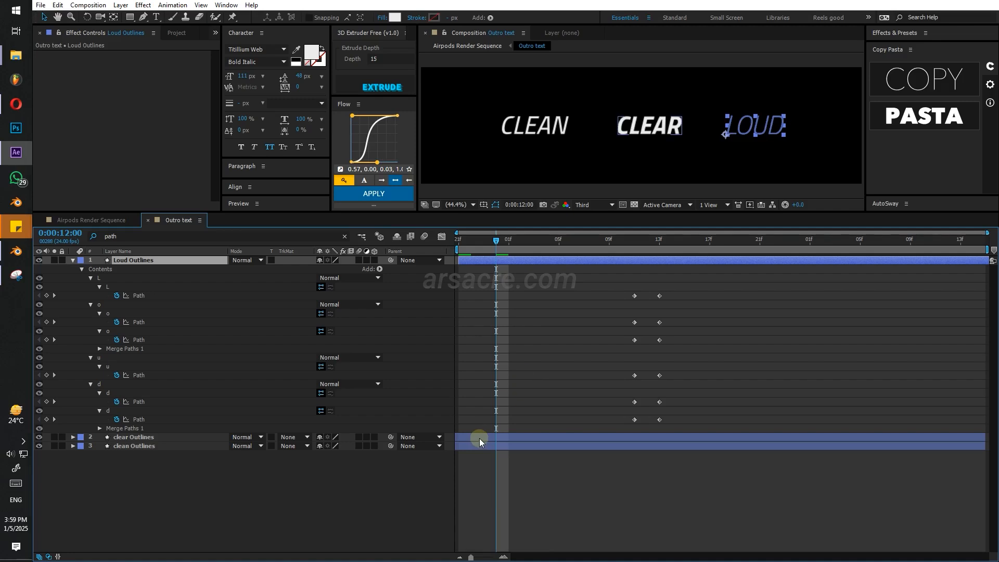
key(Home)
click(483, 446)
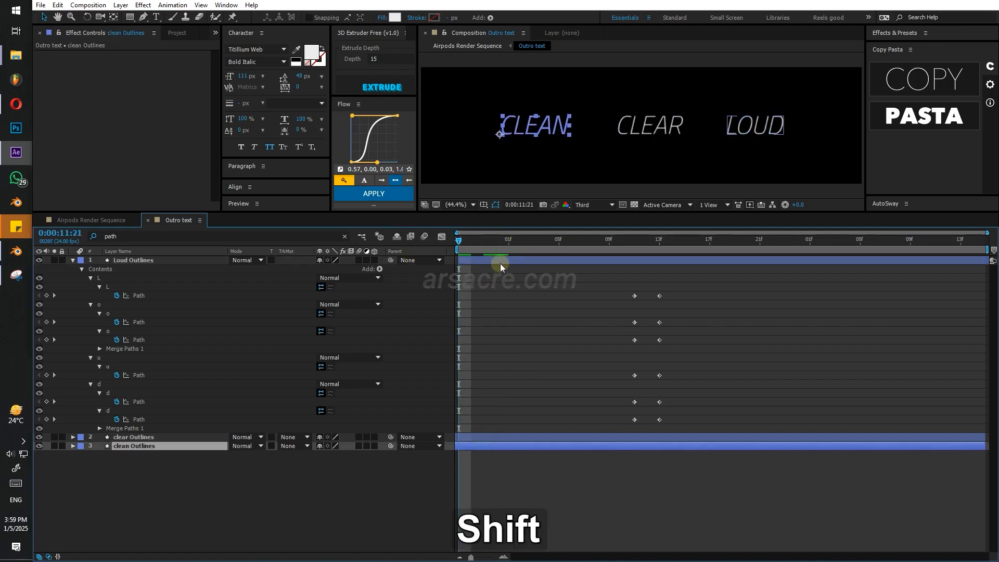
shift+click(500, 262)
key(u)
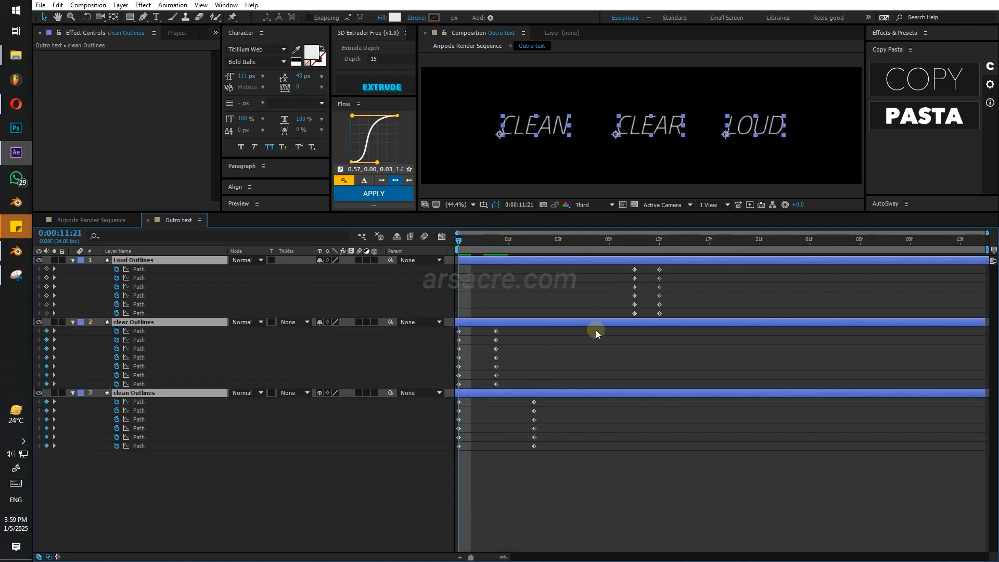
Shift clear Outlines' Path keyframes to start at 0:00:12:03, stretch them to end at 0:00:12:09, and preview.
key(p)
key(u)
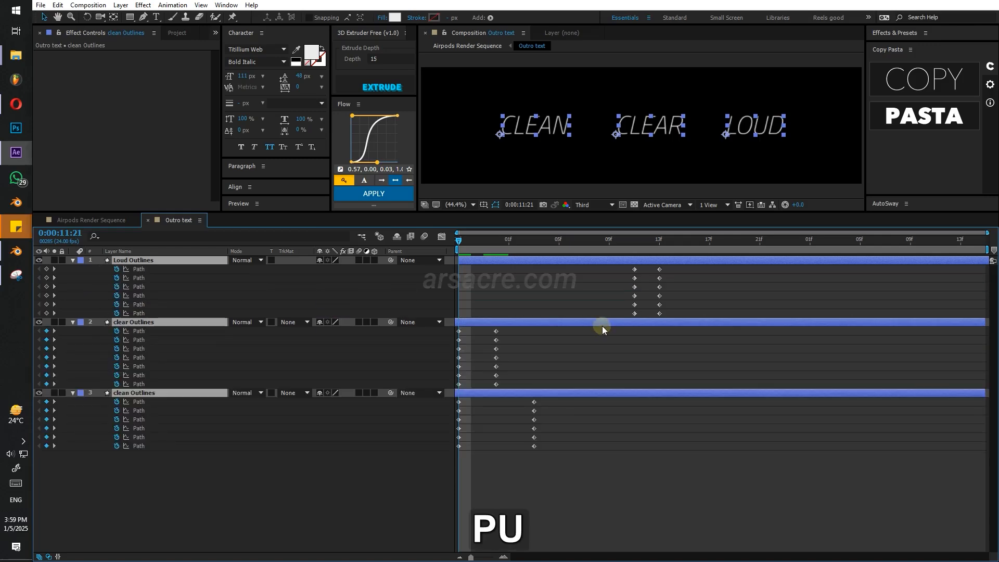
drag(516, 335, 457, 384)
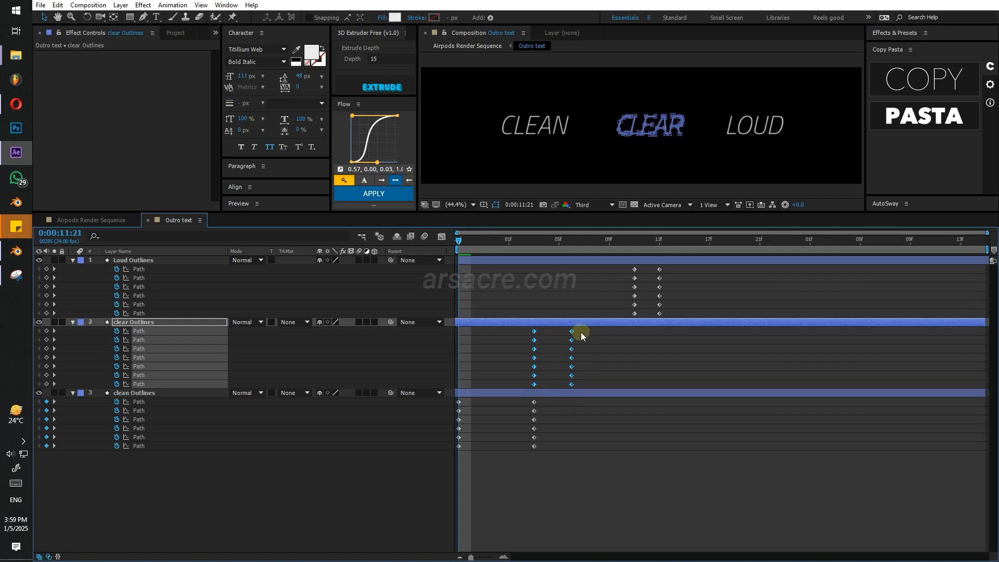
alt+drag(573, 331, 608, 335)
key(space)
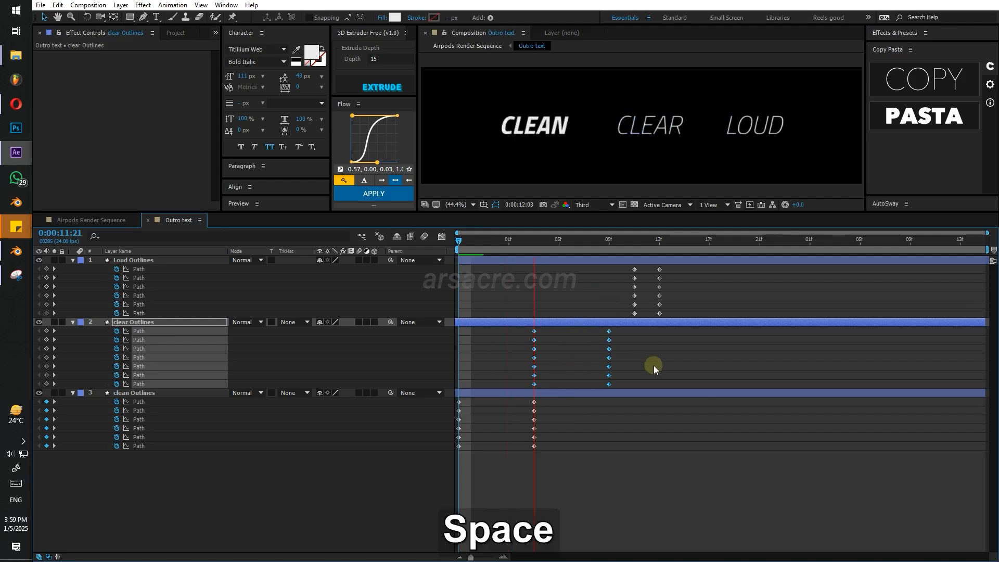
click(491, 240)
Move the Path keyframes of Loud Outlines to start at 0:00:13:07 and those of clear Outlines to start at 0:00:12:15.
drag(623, 270, 917, 309)
drag(630, 335, 523, 383)
drag(534, 384, 559, 384)
shift+drag(529, 248, 598, 281)
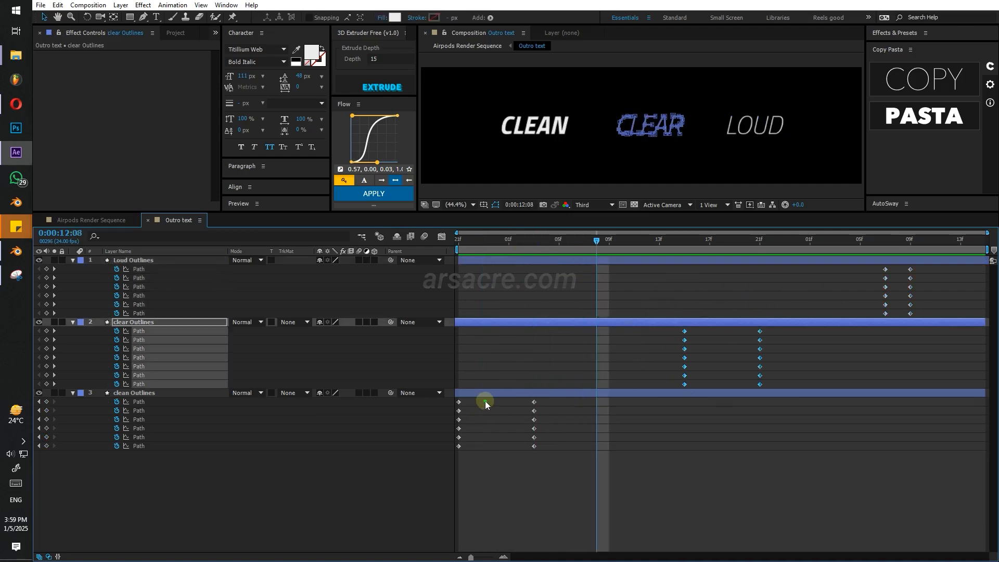
Retime and duplicate clean Outlines' Path keyframes: bold at 0:00:12:01, held until 0:00:12:05, and back to thin at 0:00:12:09.
drag(479, 401, 456, 449)
key(ctrl+c)
key(ctrl+v)
click(589, 405)
drag(547, 400, 508, 447)
key(ctrl+c)
click(567, 245)
drag(566, 244, 554, 247)
key(ctrl+v)
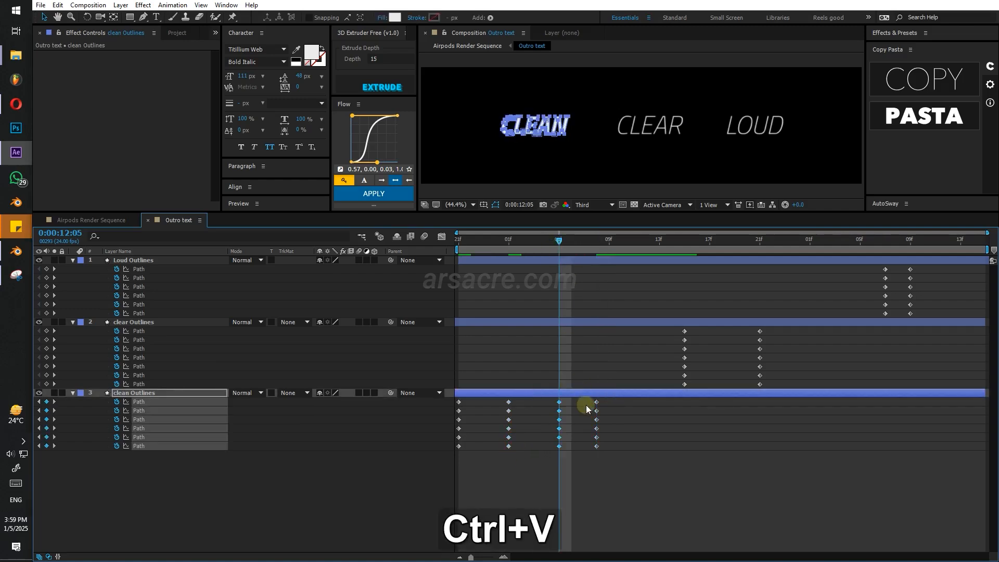
click(596, 446)
Shorten clear Outlines' Path animation and shift it to run from 0:00:12:09 to 0:00:12:13.
drag(673, 328, 778, 401)
alt+drag(760, 331, 736, 334)
drag(736, 332, 671, 345)
Paste clear Outlines' bold Path keyframes at 0:00:12:17 and its thin ones at 0:00:12:21.
click(709, 244)
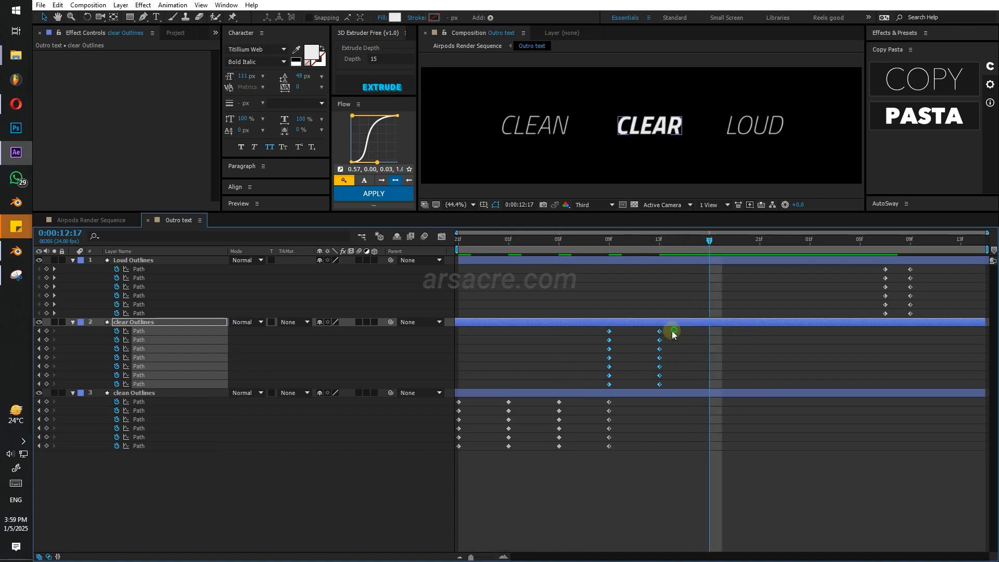
key(ctrl+v)
key(ctrl+c)
drag(734, 245, 754, 254)
key(ctrl+v)
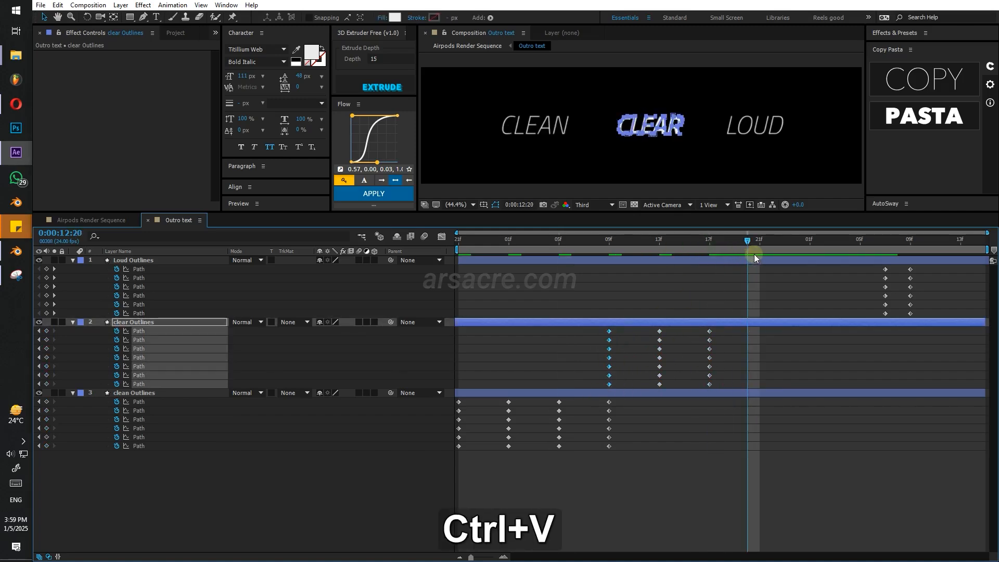
Lengthen Loud Outlines' Path animation and shift it to run from 0:00:12:21 to 0:00:13:01.
drag(865, 275, 932, 313)
drag(869, 268, 922, 315)
alt+drag(885, 270, 848, 246)
drag(826, 267, 798, 322)
Paste Loud Outlines' bold Path keyframes at 0:00:13:04 and its thin ones at 0:00:13:08.
key(ctrl+c)
key(ctrl+v)
click(887, 248)
drag(894, 245, 898, 246)
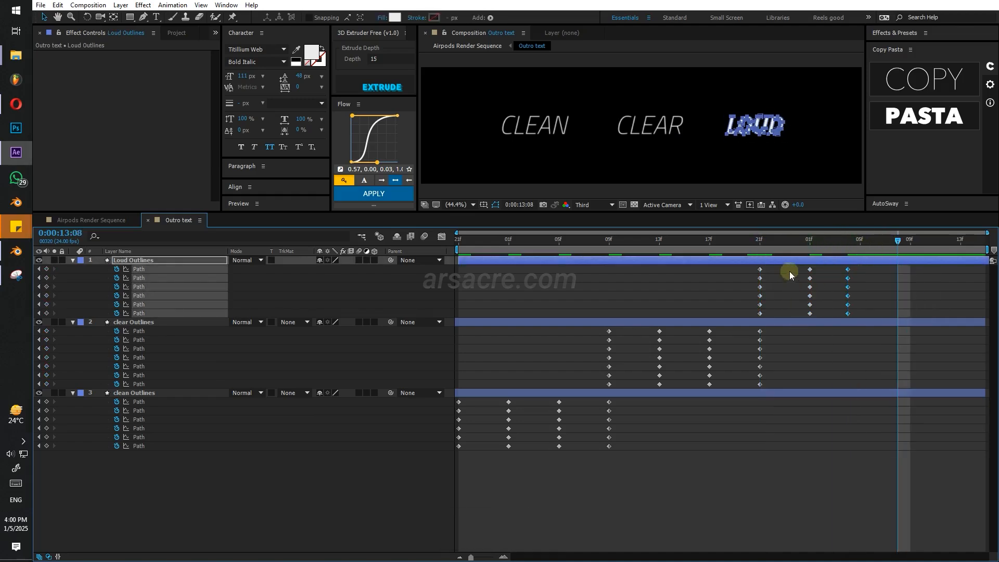
drag(789, 268, 742, 318)
key(ctrl+c)
key(ctrl+v)
Stretch the Path keyframes of all three outline layers proportionally to the composition's end and preview from the start.
drag(913, 268, 947, 281)
drag(831, 240, 457, 241)
key(space)
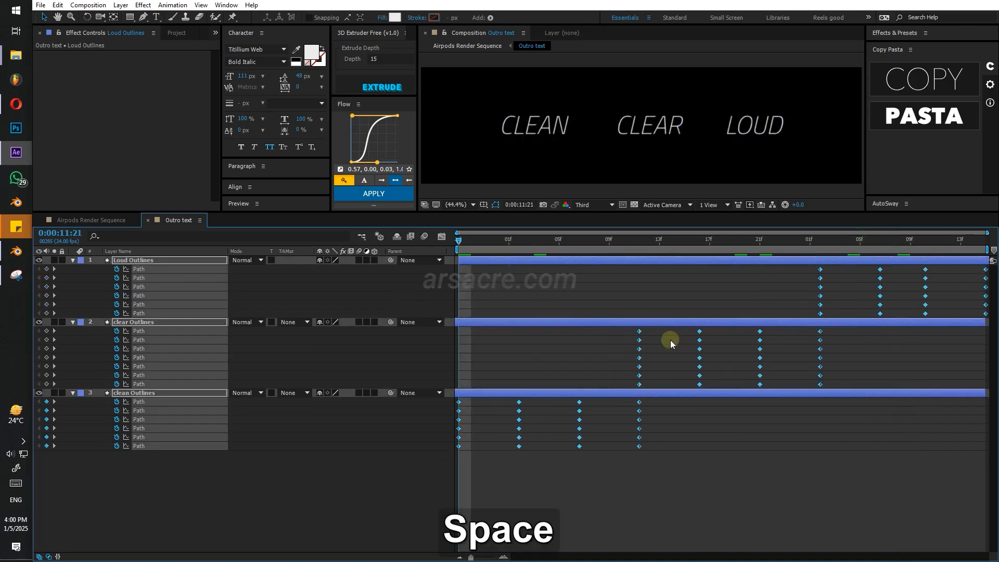
Delete the last two sets of Path keyframes on Loud Outlines and preview the word animation.
click(885, 241)
drag(991, 266, 911, 317)
key(Delete)
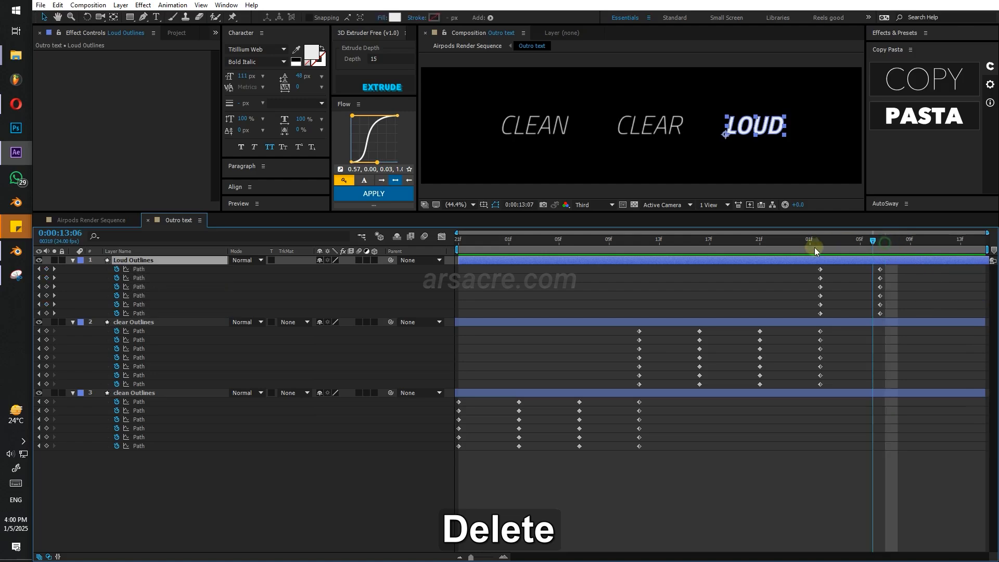
click(810, 244)
key(space)
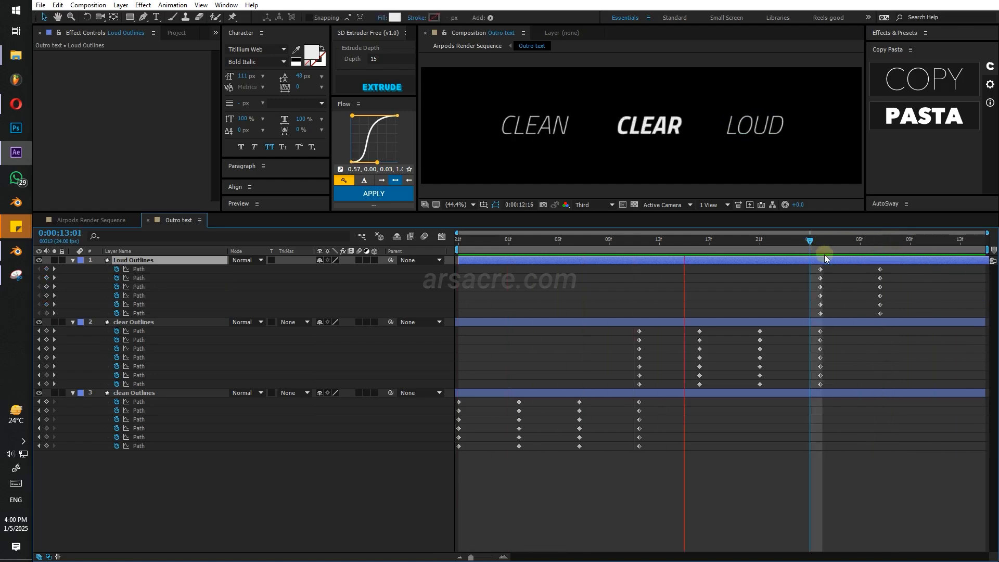
In Airpods Render Sequence, scale Outro text to about half size and move it directly above Dark Gray Solid 1.
click(85, 219)
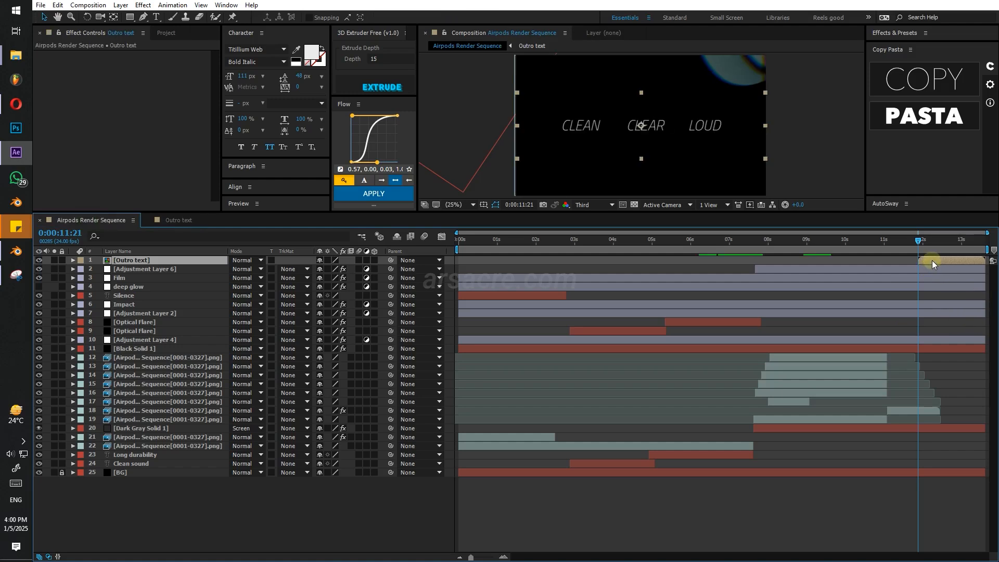
shift+drag(764, 125, 705, 125)
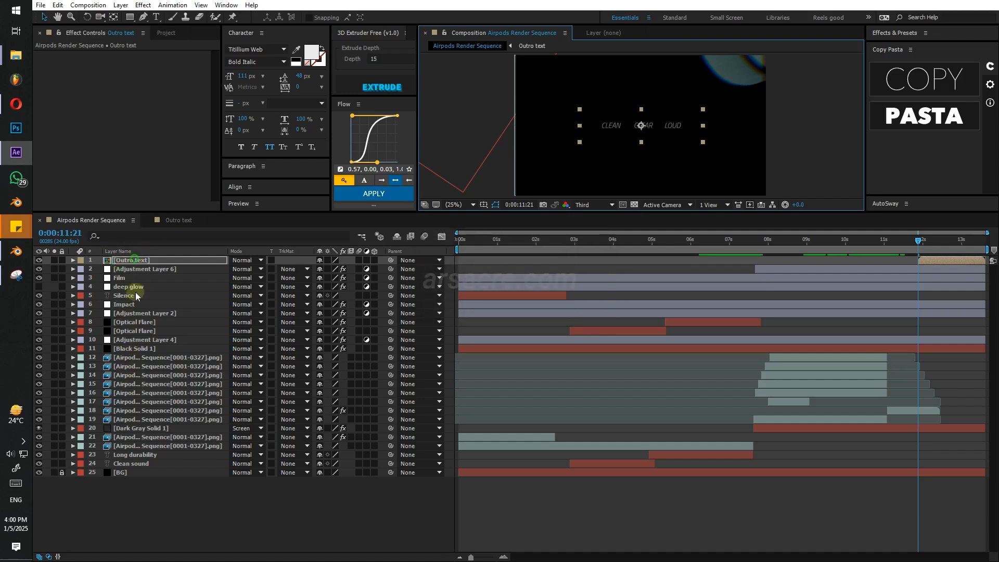
drag(135, 296, 145, 420)
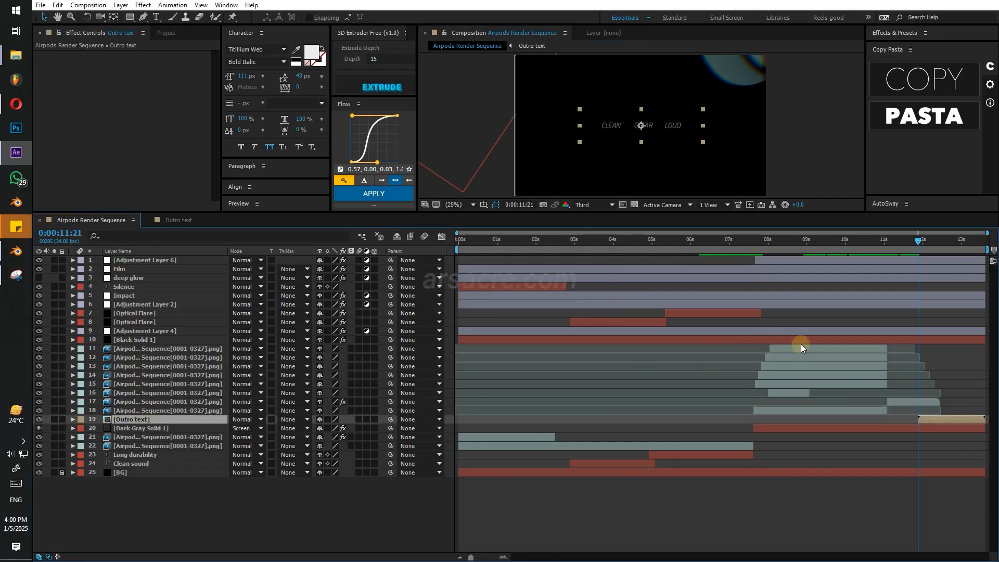
drag(920, 243, 924, 243)
drag(703, 214, 701, 288)
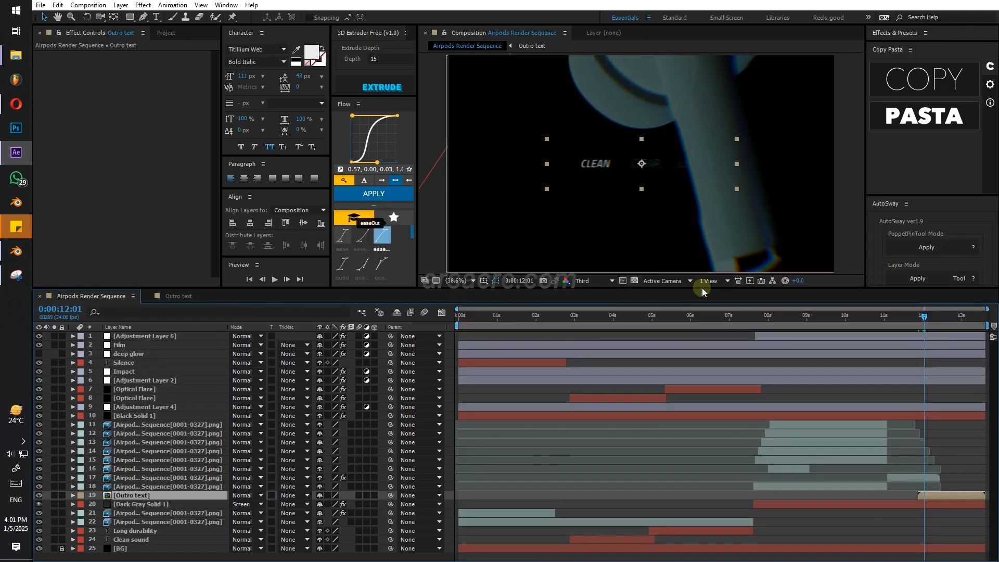
Set the duration of the Airpods Render Sequence composition to 0:00:16:15.
click(87, 5)
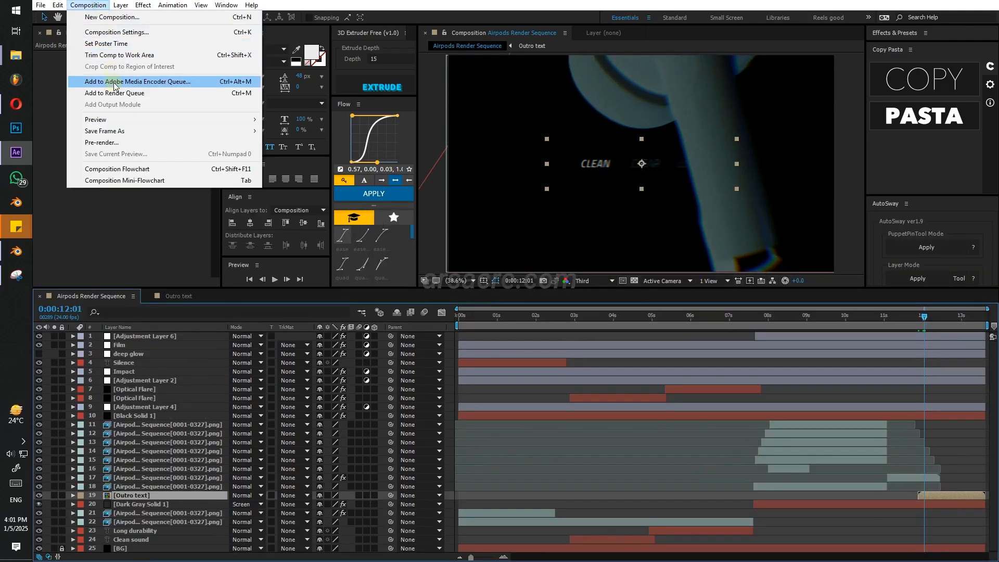
click(116, 32)
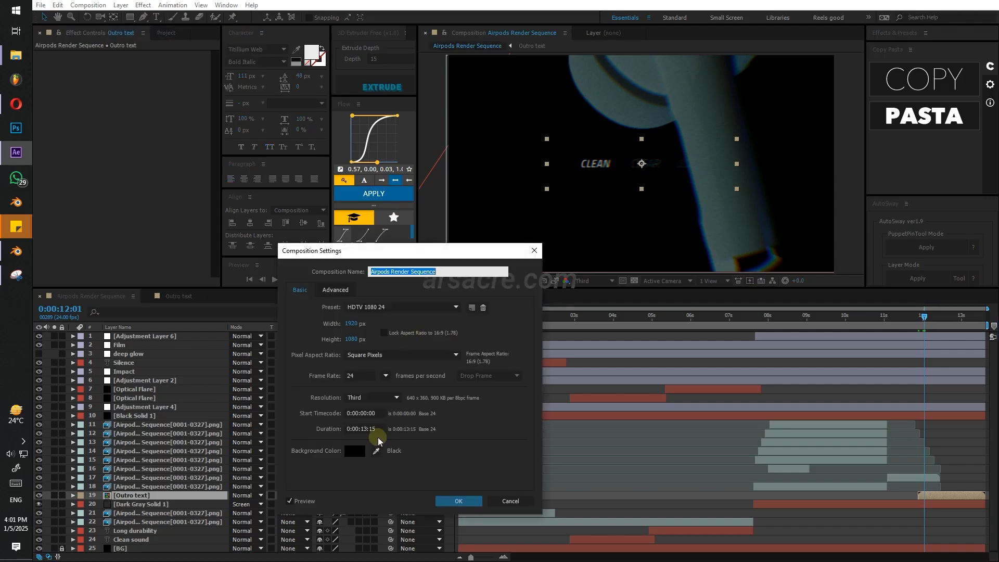
click(366, 427)
key(BackSpace)
text(6)
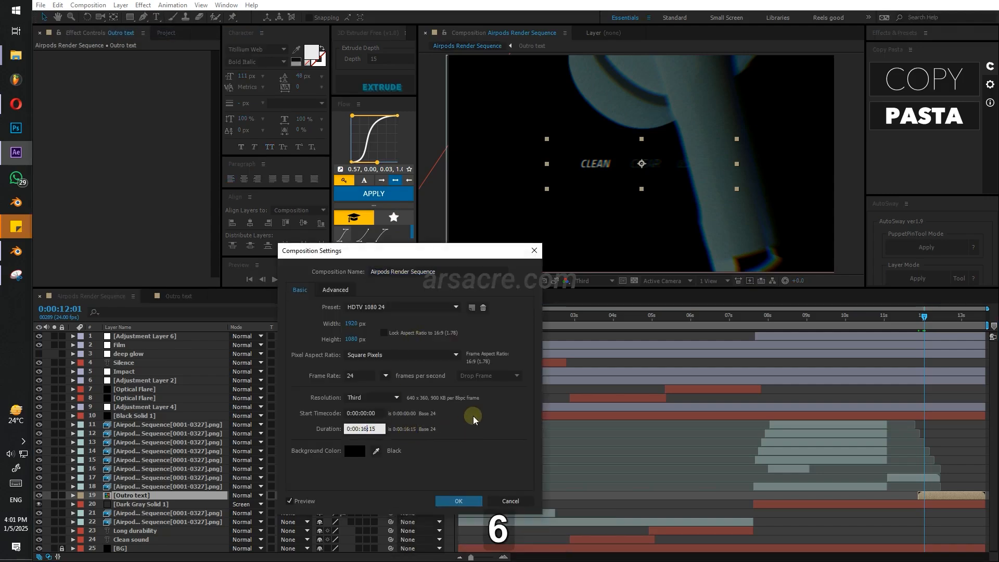
key(Return)
Unlock the BG layer and extend BG and Adjustment Layer 4 to the composition's end.
click(461, 556)
scroll(890, 542, down, 2)
click(889, 547)
click(62, 548)
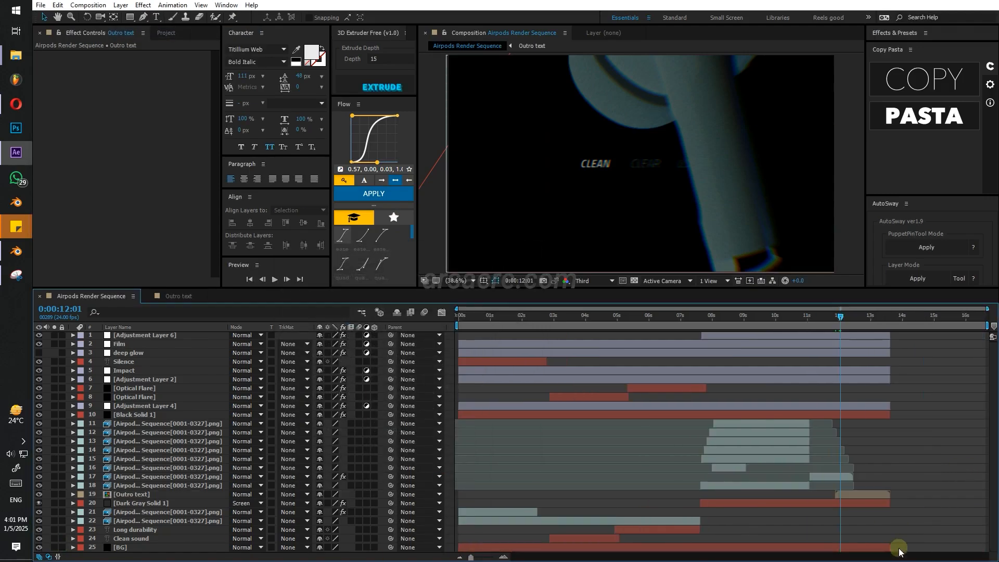
shift+drag(890, 548, 986, 548)
drag(892, 406, 986, 406)
Extend Adjustment Layer 2, Impact, deep glow, Film and Adjustment Layer 6 together to the composition's end.
click(885, 379)
shift+click(885, 371)
ctrl+click(883, 353)
ctrl+click(882, 345)
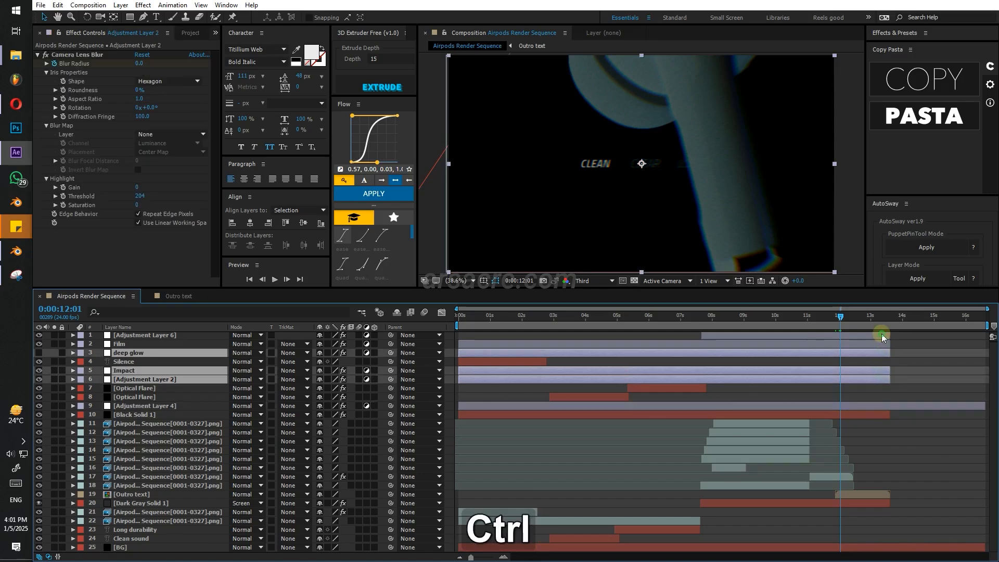
ctrl+click(882, 337)
shift+drag(892, 336, 986, 335)
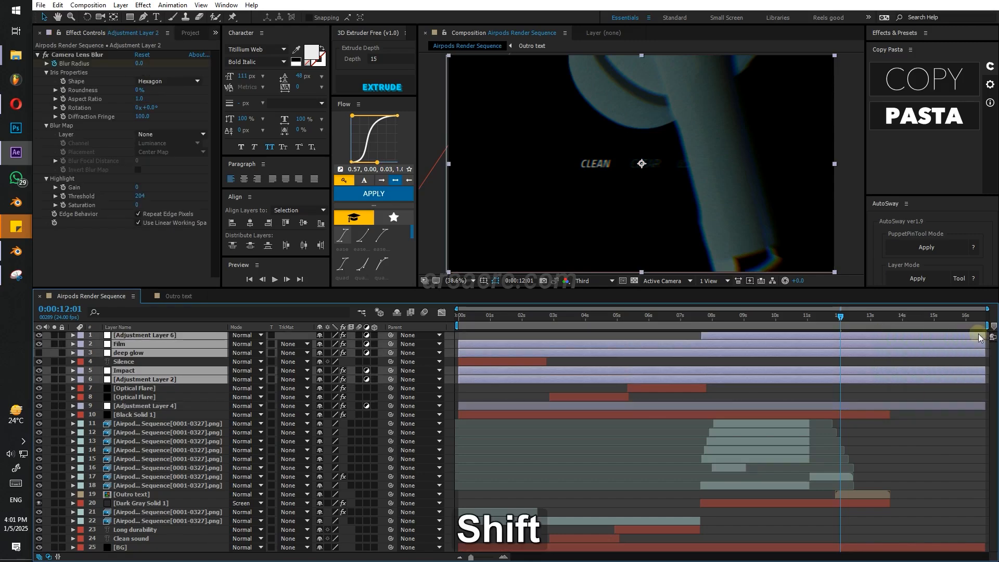
Enable time remapping on Outro text, extend it to the composition's end, and shift it slightly later.
click(859, 496)
right_click(873, 454)
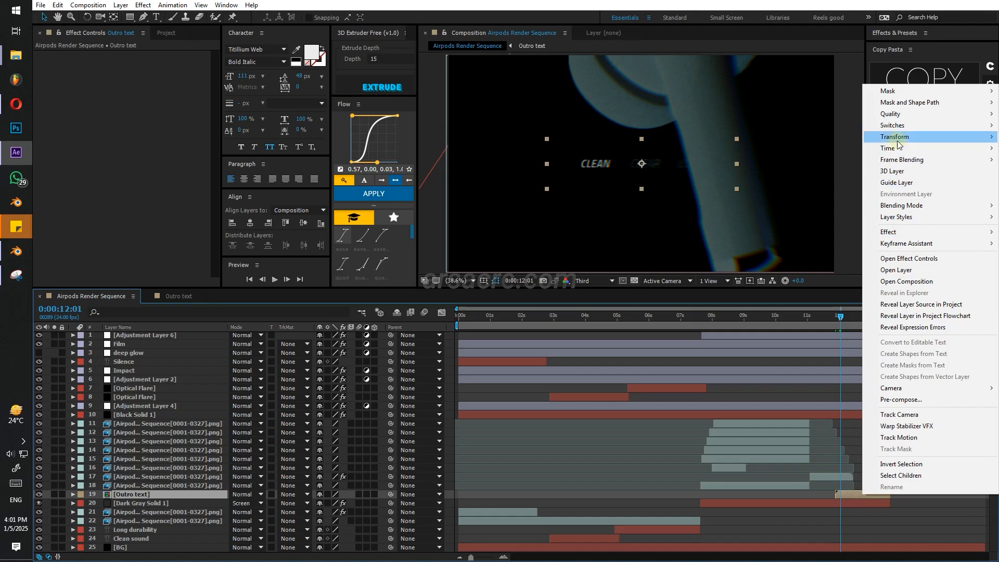
mouse_move(895, 149)
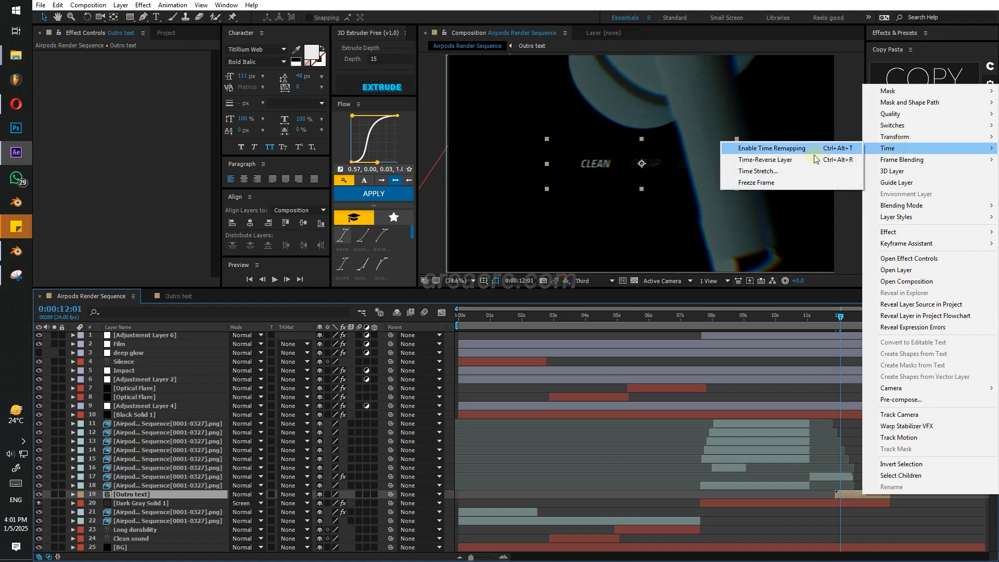
click(772, 148)
drag(925, 508, 970, 503)
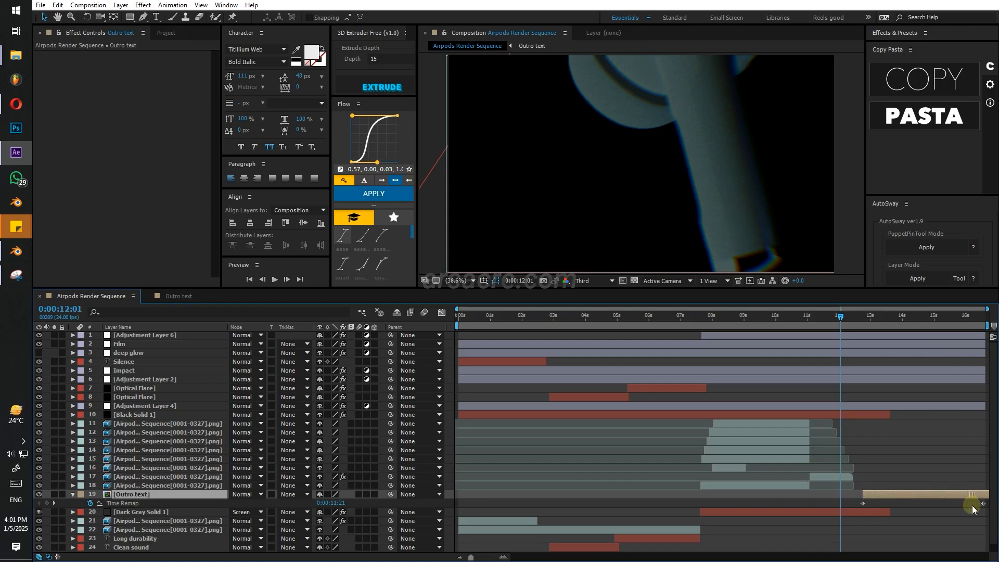
key(ctrl+z)
Rename Adjustment Layer 6 to "prism", trim its end at 0:00:11:18, and preview the outro.
drag(842, 322, 833, 324)
click(830, 335)
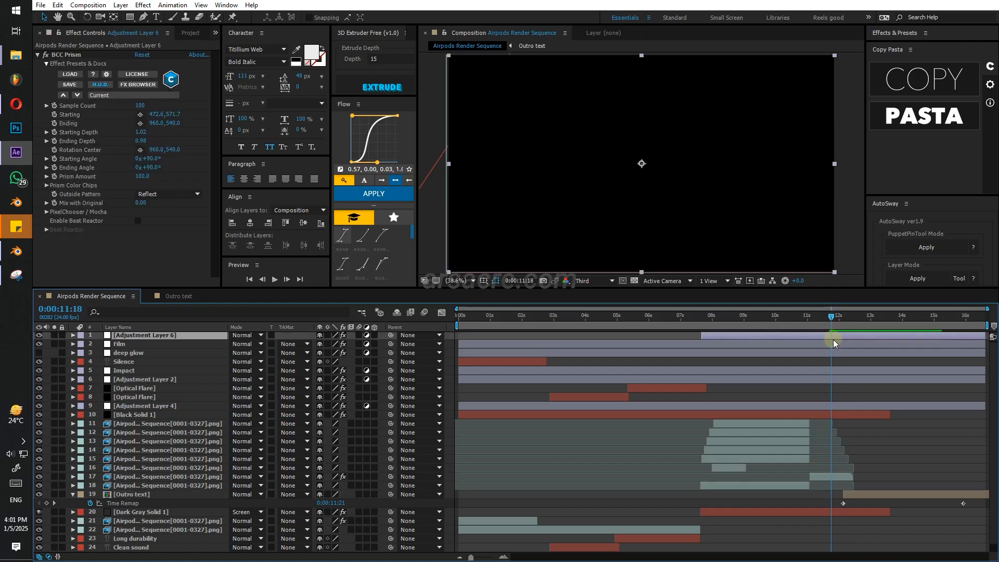
key(Return)
text(prism)
key(Return)
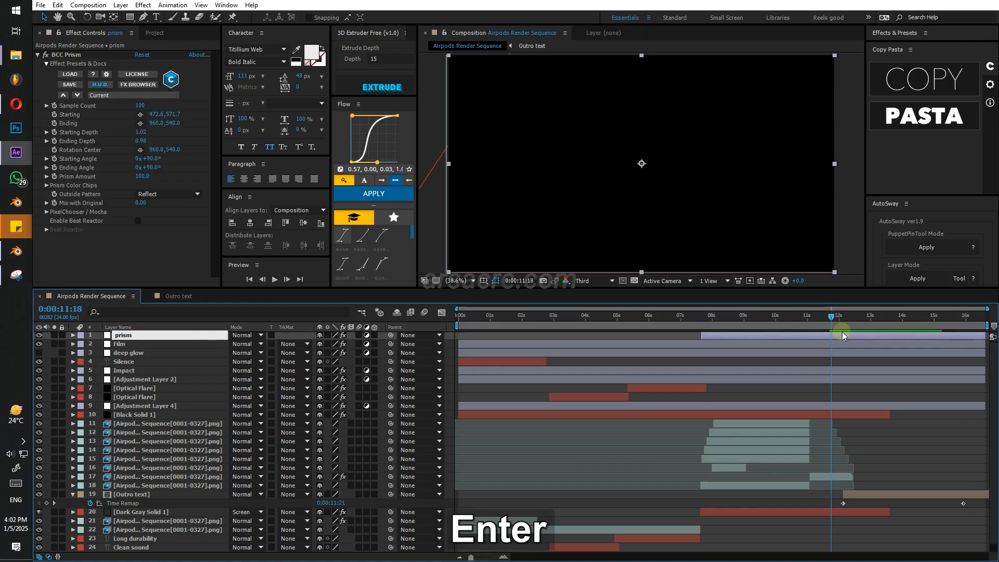
key(alt+])
key(space)
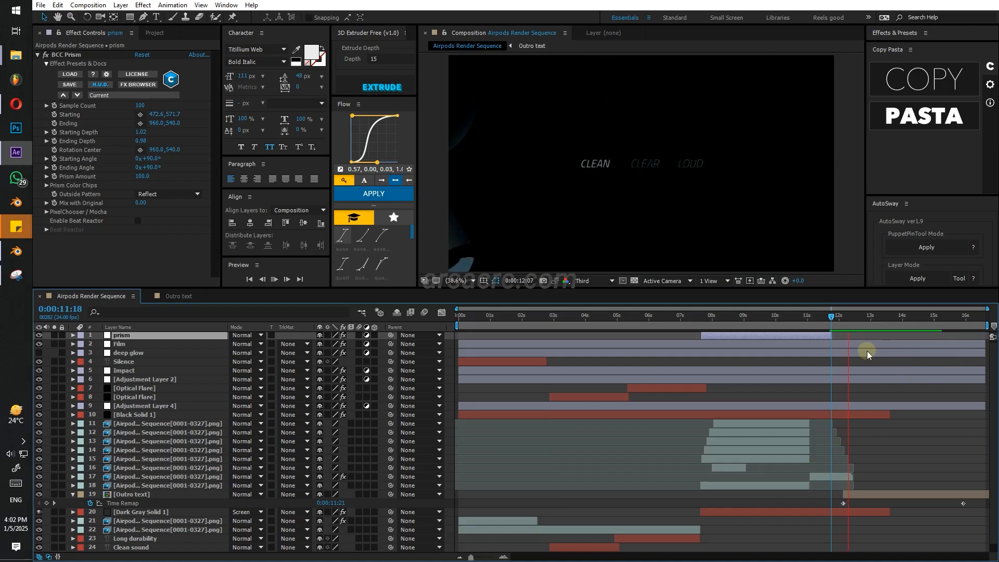
Add an adjustment layer above Outro text, name it "deep glow for text", and trim its start to match Outro text.
click(867, 497)
key(ctrl+alt+y)
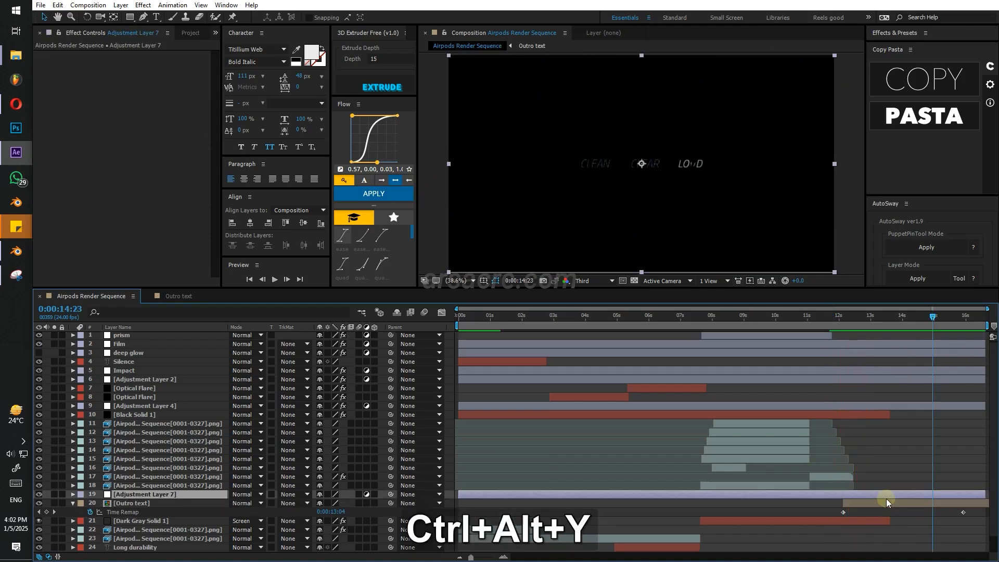
key(Return)
text(deep glow)
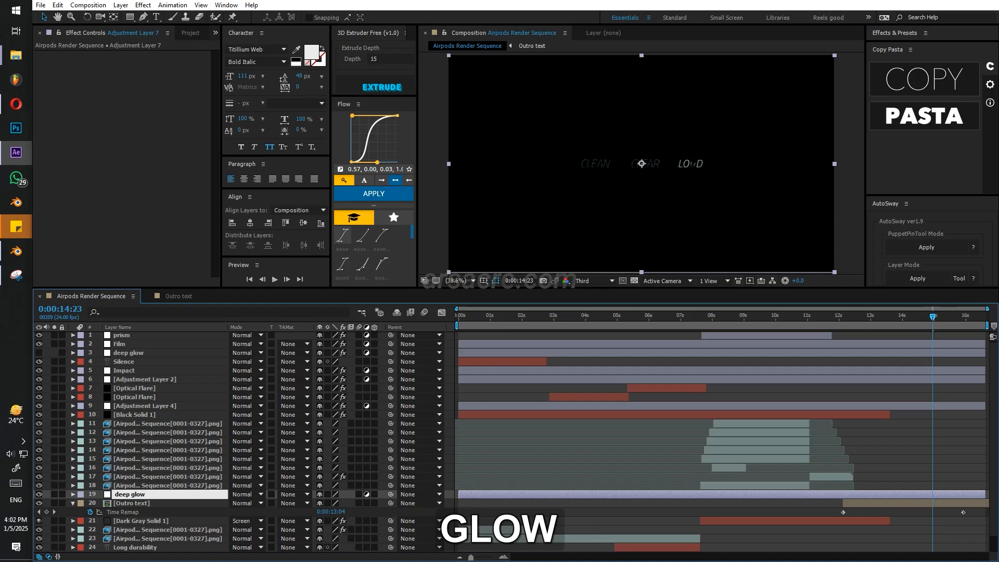
text( for text)
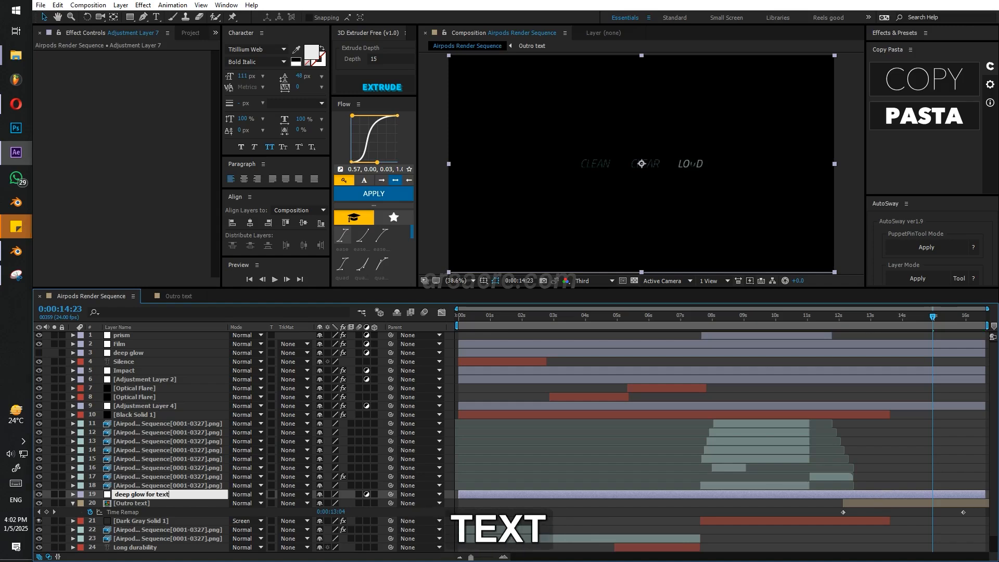
key(Return)
key(alt+bracketleft)
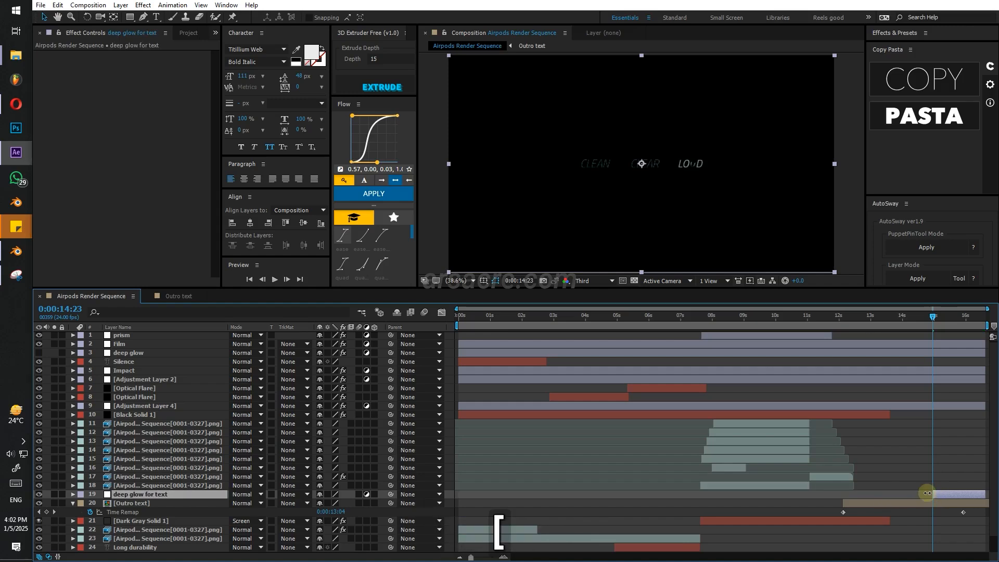
drag(850, 495, 840, 495)
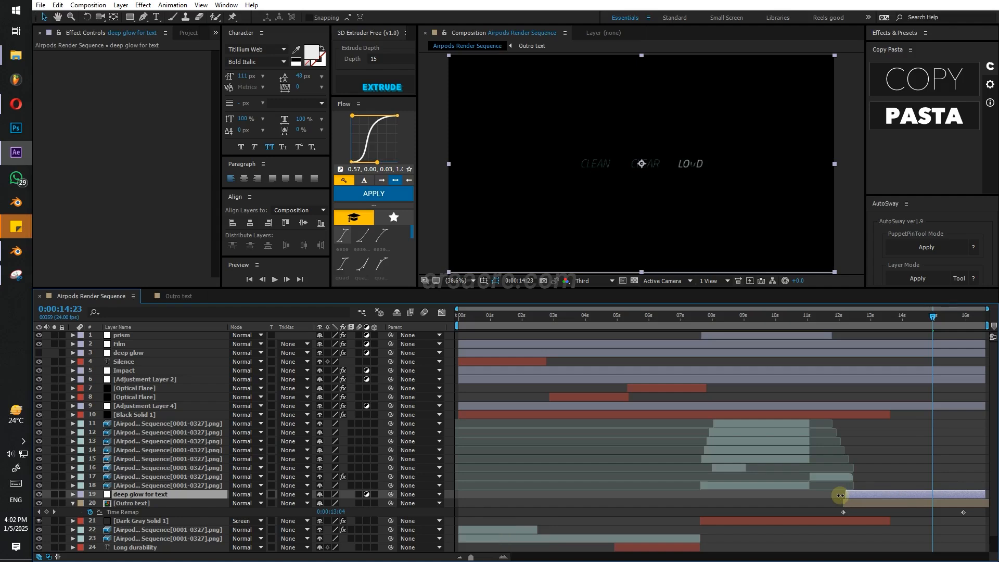
Find the Deep Glow effect and apply it to the deep glow for text layer.
click(915, 42)
text(deep)
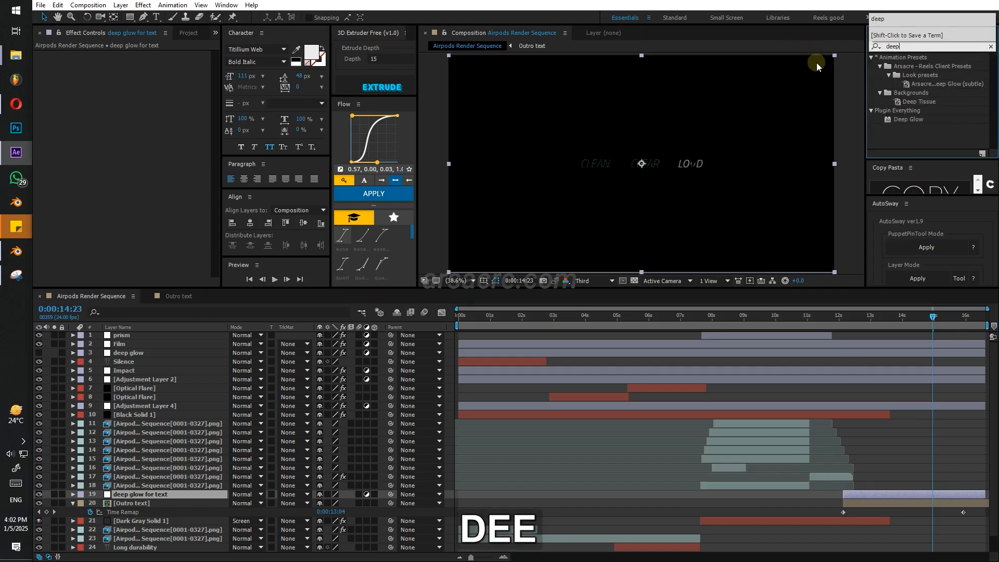
double_click(912, 120)
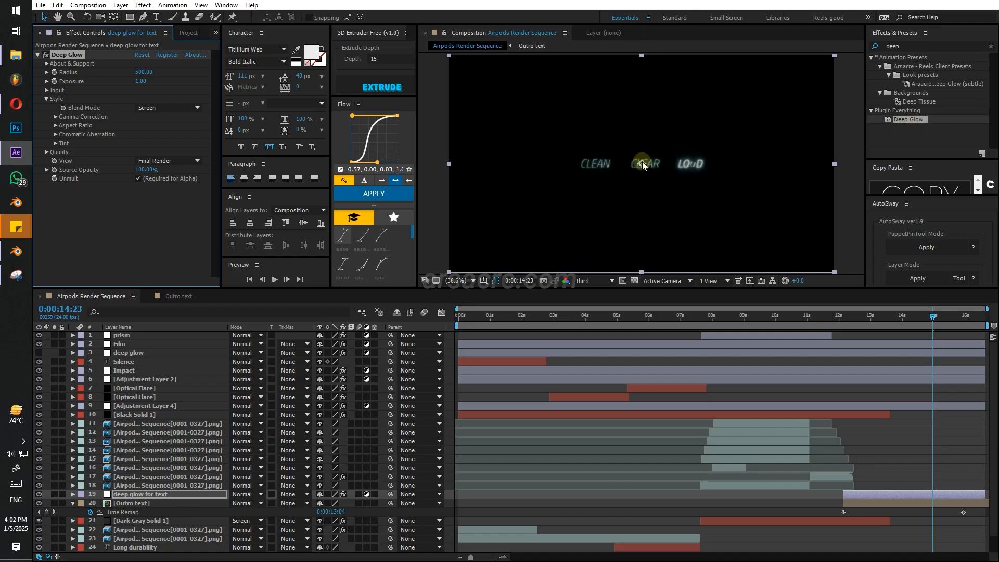
Set Deep Glow's aspect ratio to 1.79 and enable its angle at 127° for streaked glow on the deep glow for text layer.
click(55, 126)
click(137, 146)
click(134, 143)
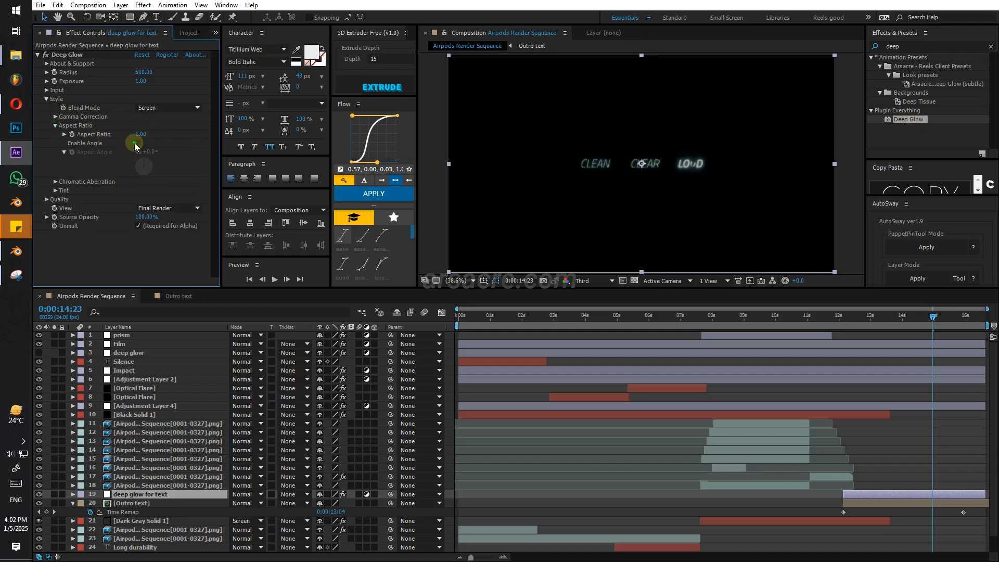
drag(138, 133, 184, 138)
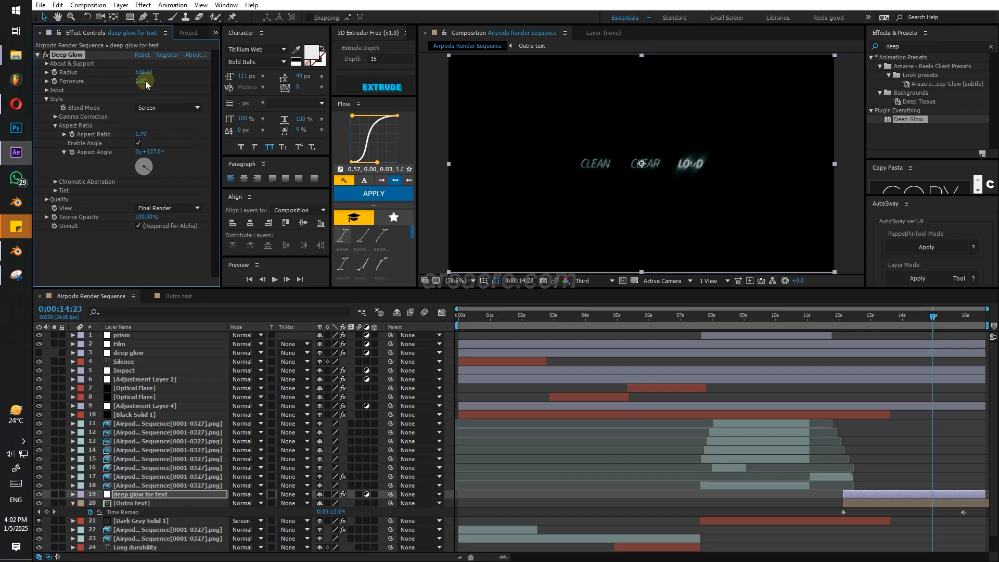
Set Deep Glow's radius to 514 and exposure to 0.63, checking the glow on the word CLEAN.
drag(145, 80, 126, 80)
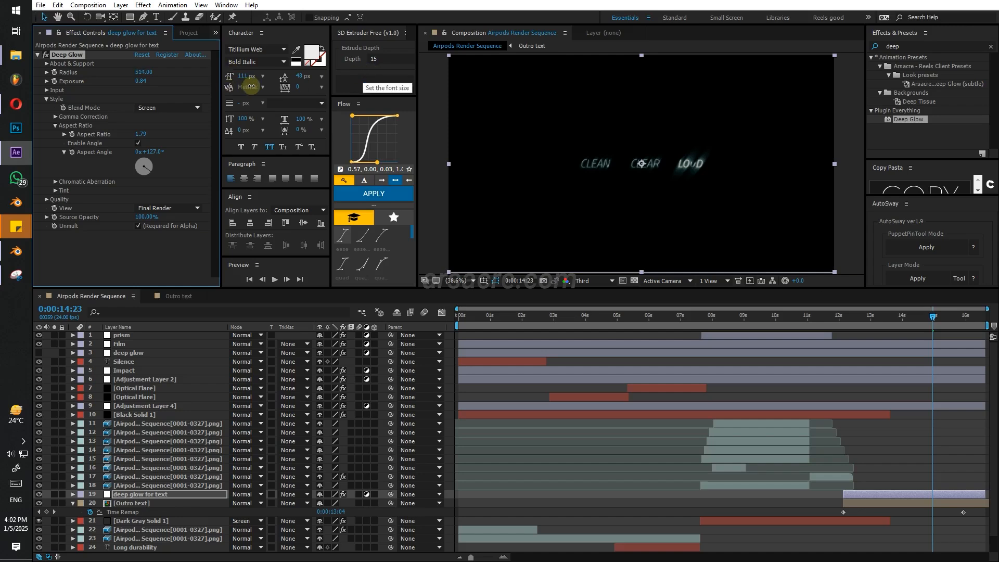
drag(921, 316, 862, 320)
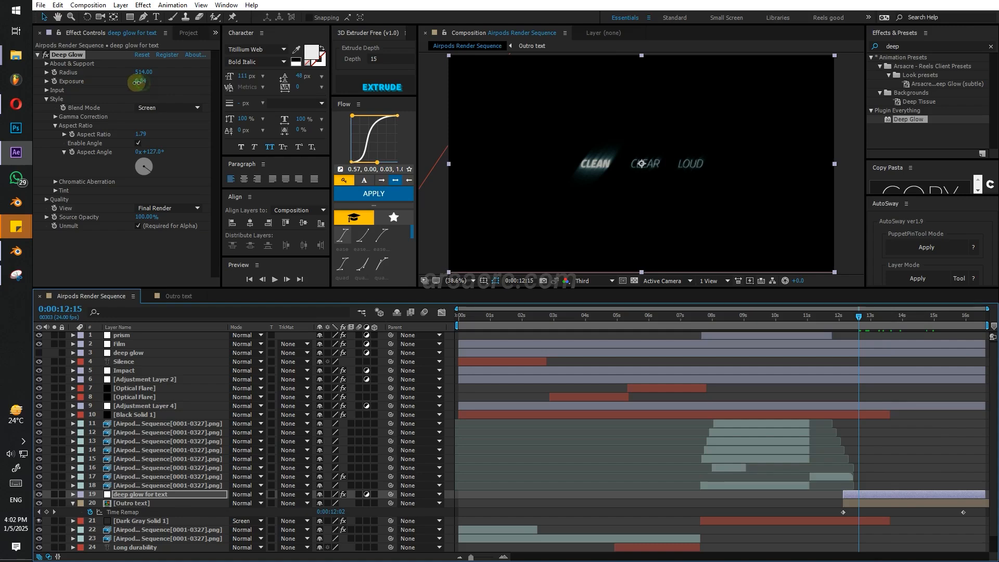
drag(136, 82, 133, 84)
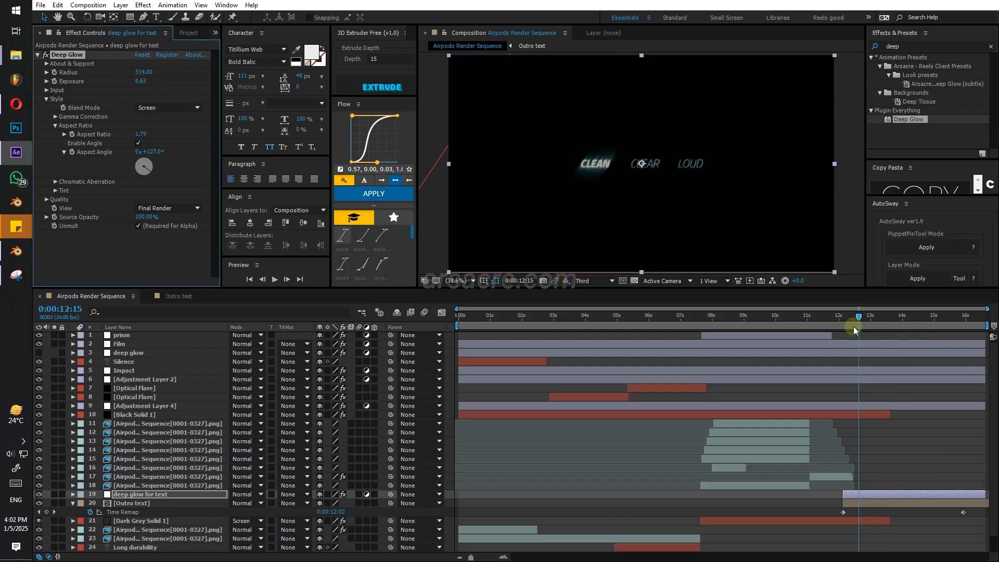
Keyframe Outro text's scale from 38.7% at 0:00:12:03 up to 49.6%, moving the ending keyframe to about 15.5 seconds.
shift+drag(856, 331, 843, 323)
click(525, 513)
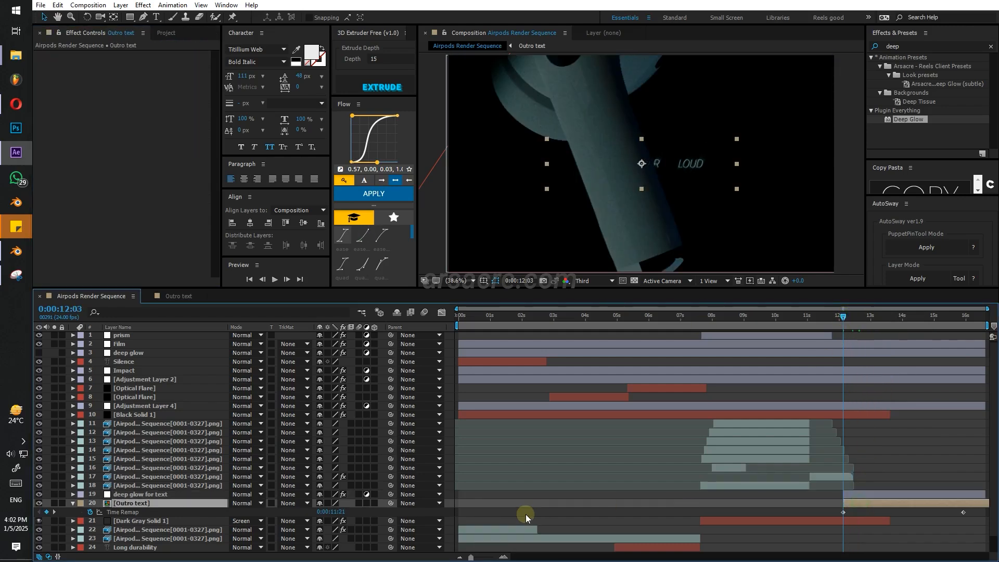
key(s)
click(98, 512)
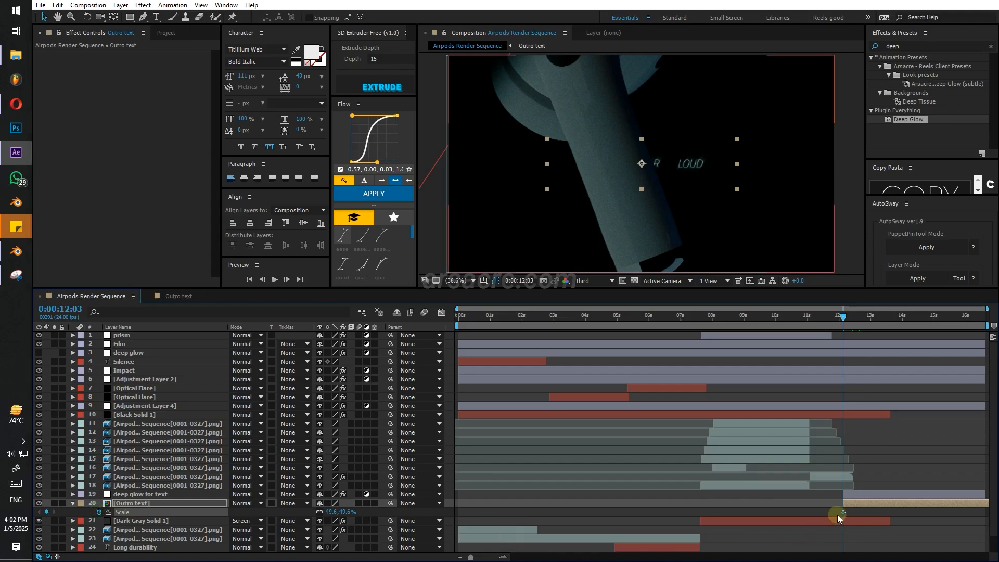
key(ctrl)
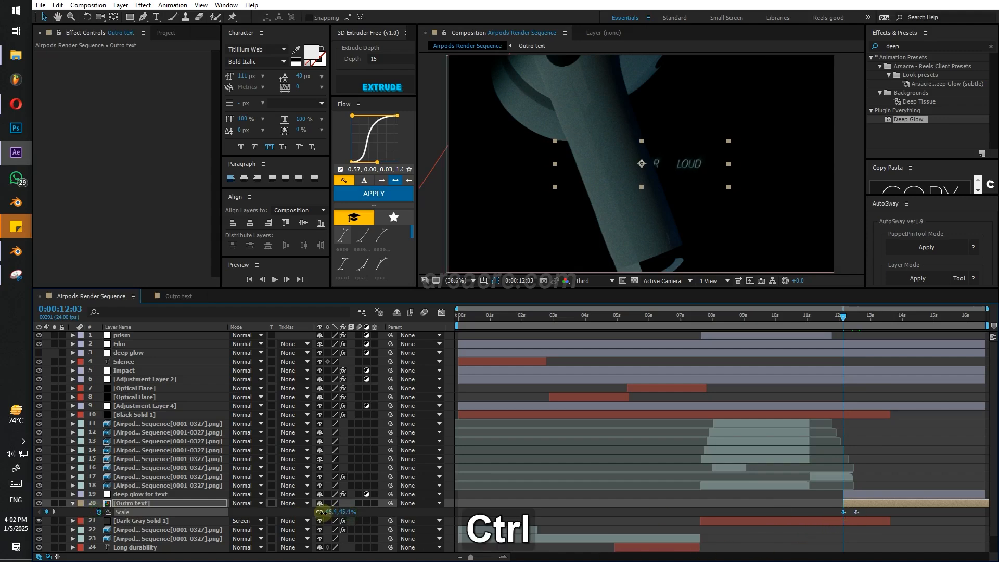
ctrl+drag(321, 512, 308, 513)
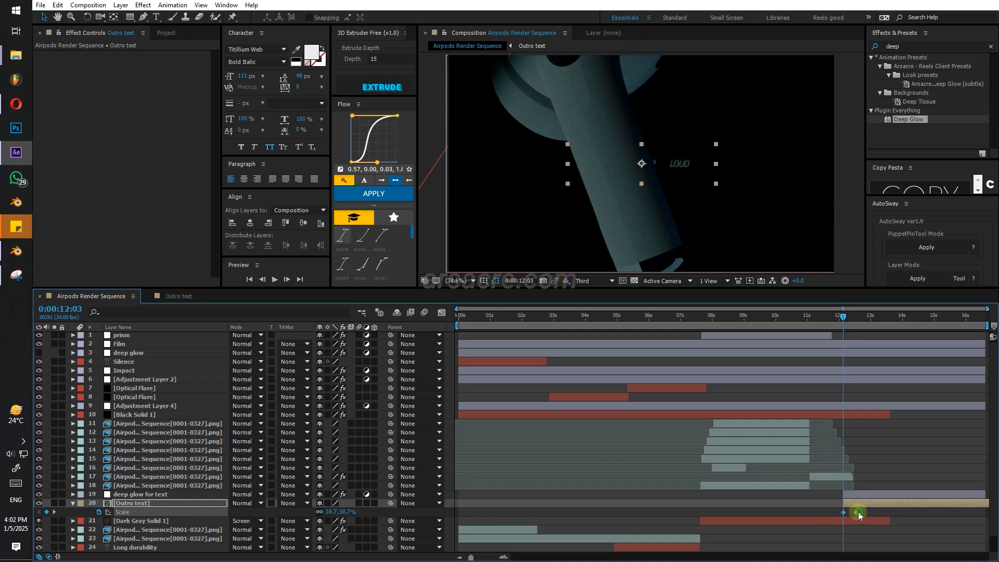
shift+drag(859, 515, 948, 516)
Keyframe Outro text's opacity from 0% at 0:00:12:03 to 100%, hold it until 0:00:14:23, and fade to 0% at 0:00:16:14.
key(t)
key(space)
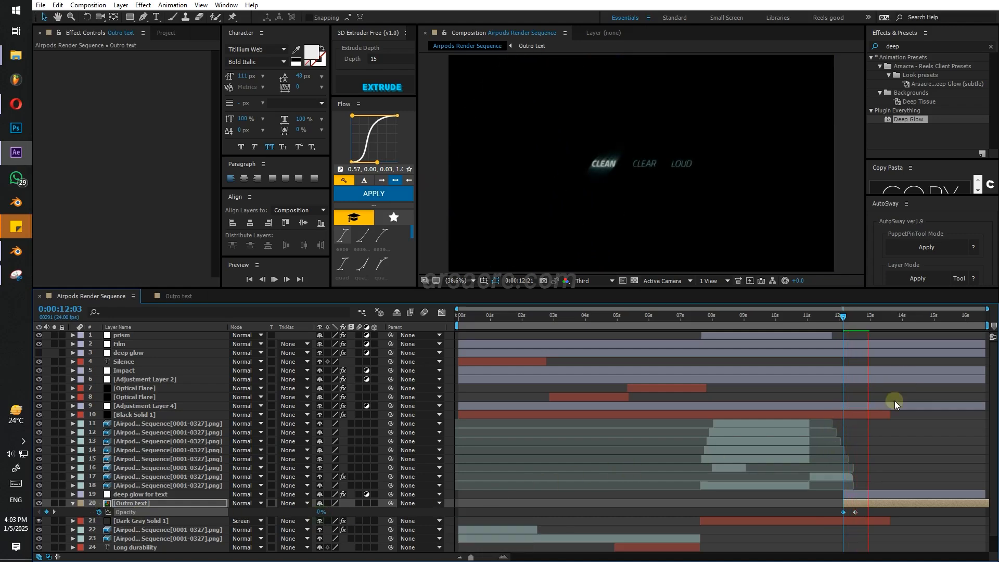
click(856, 512)
key(ctrl+c)
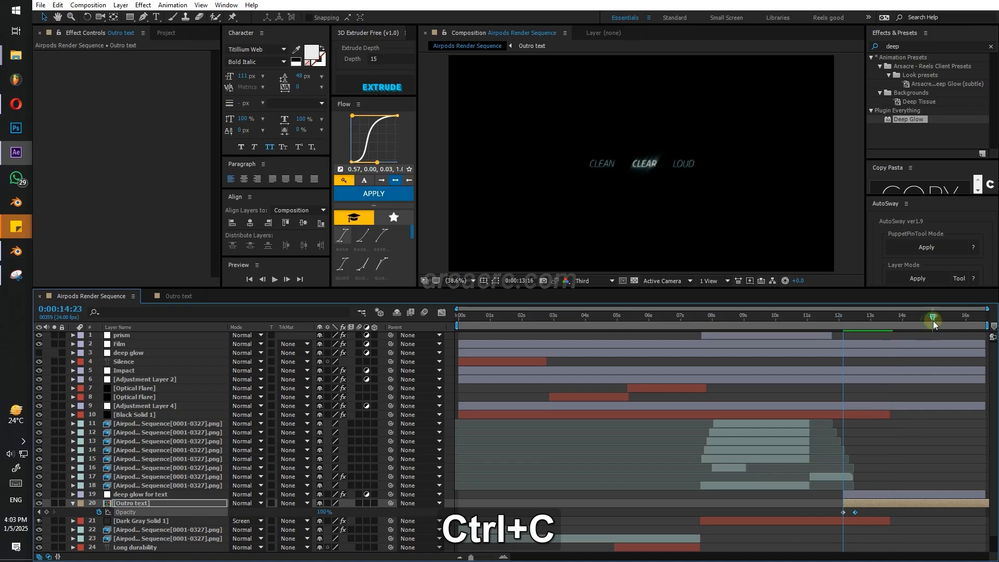
key(ctrl+v)
key(ctrl+c)
key(ctrl+v)
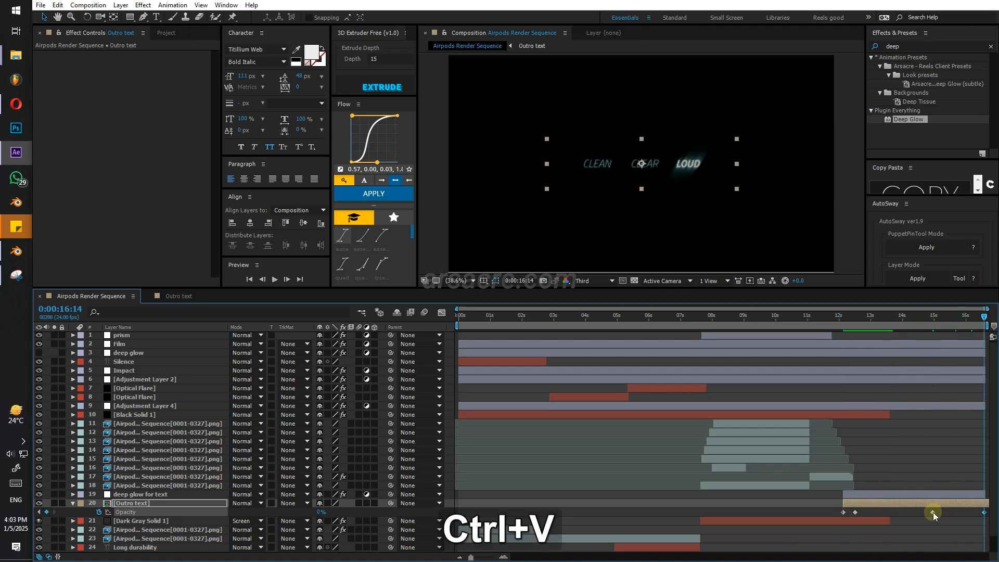
click(933, 513)
Preview the transition into the outro and the repeated earbud sequence.
drag(843, 503, 827, 363)
click(833, 319)
key(space)
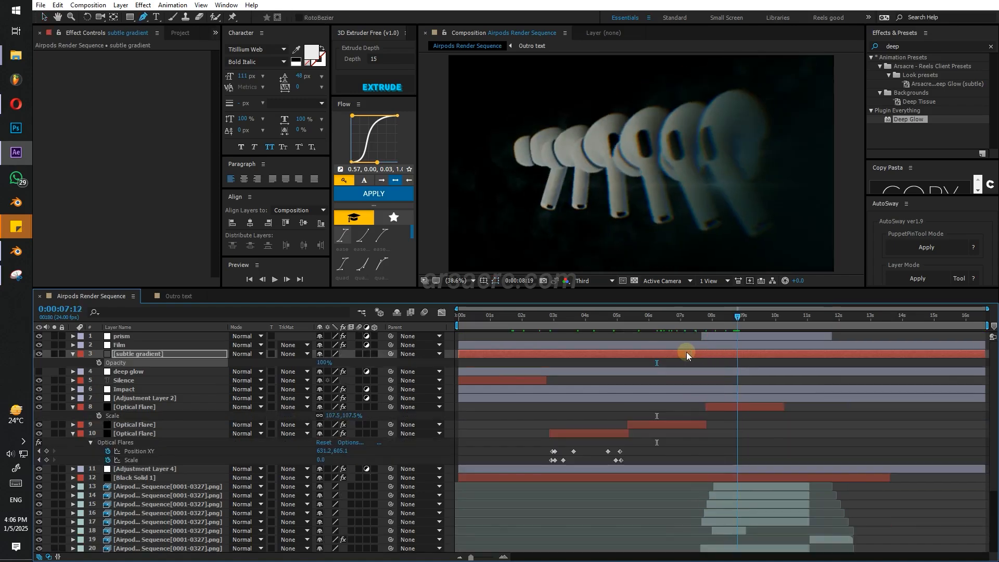
key(space)
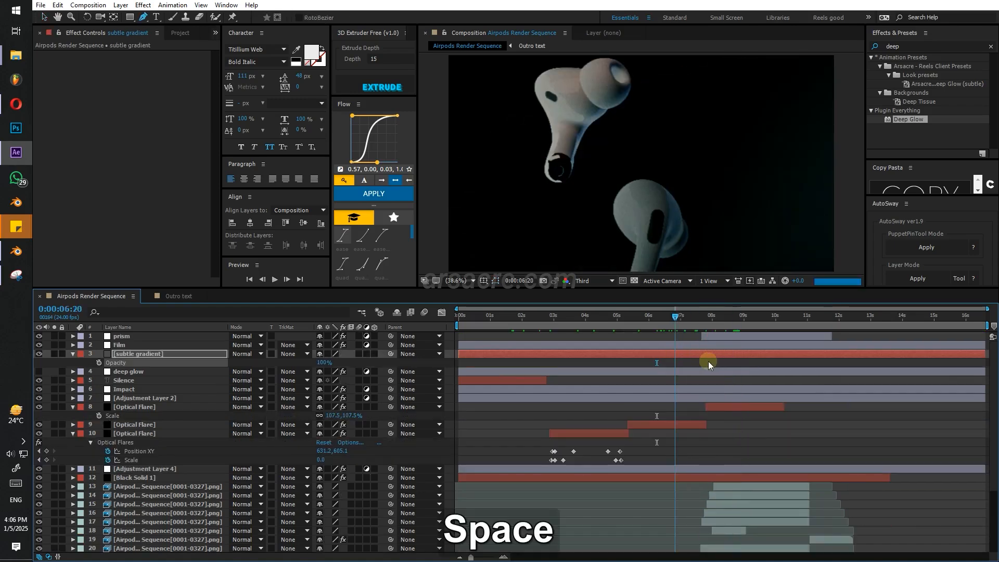